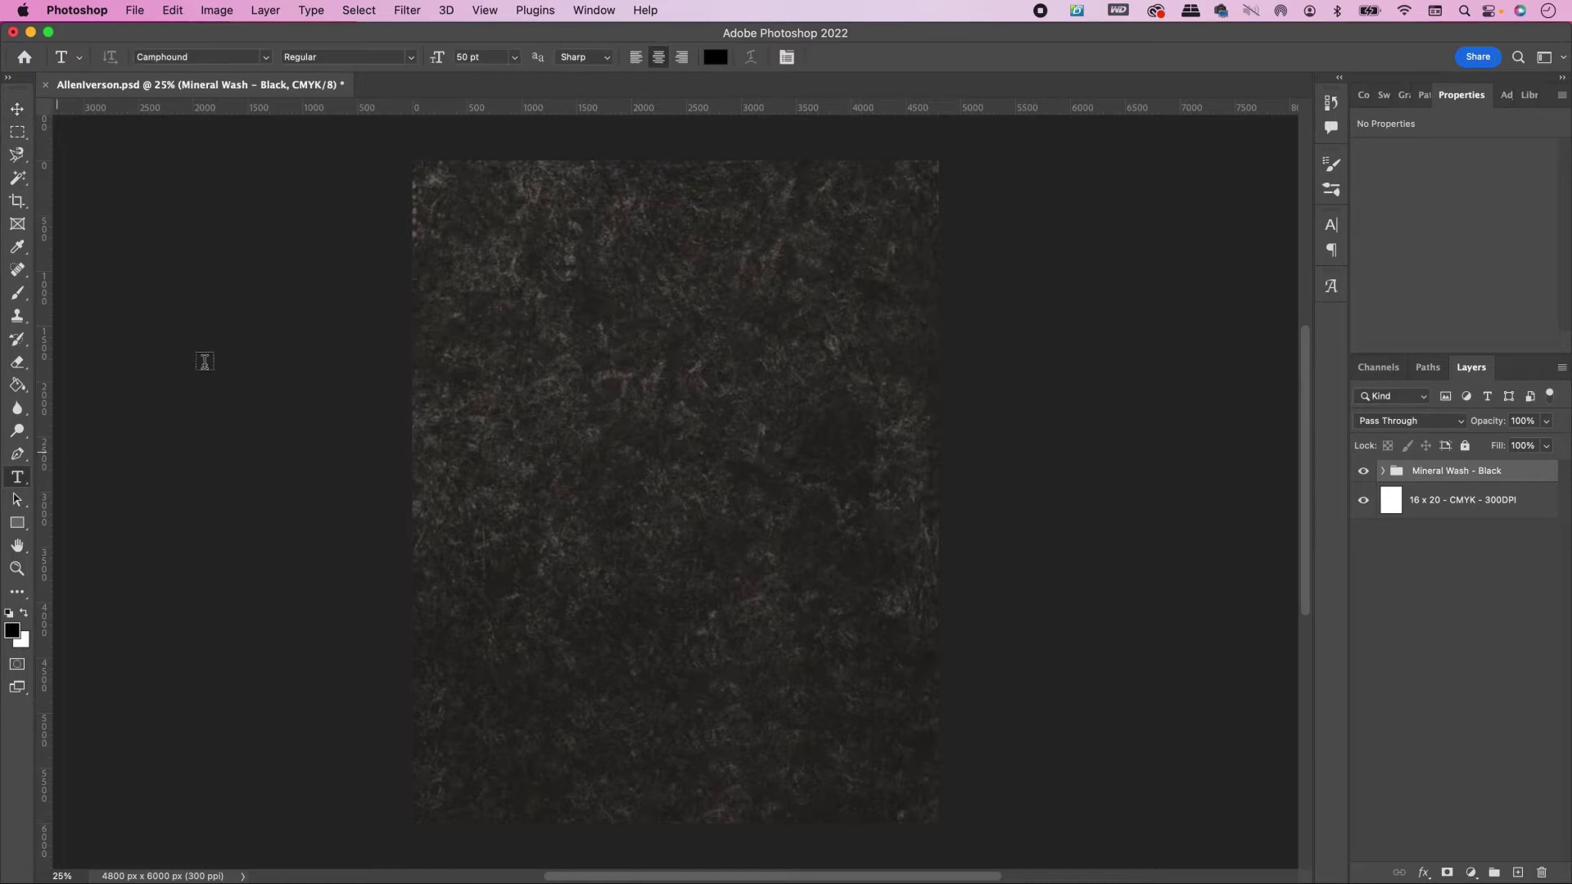
Step: Add the text IVERSON on the upper part of the textured canvas and color it white
click(544, 347)
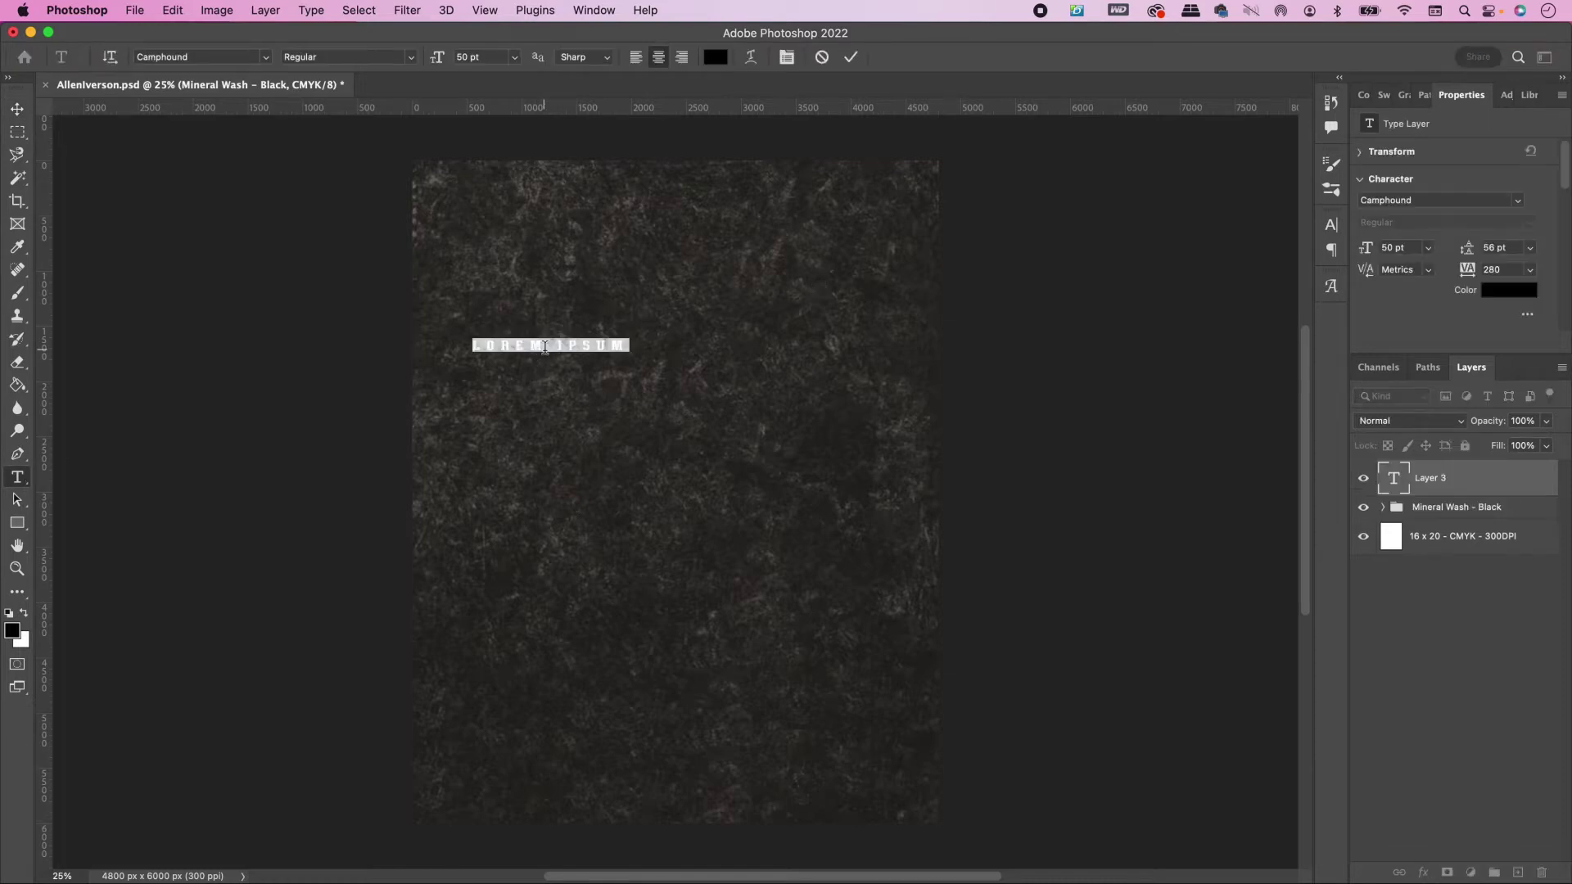
text(IVERSON)
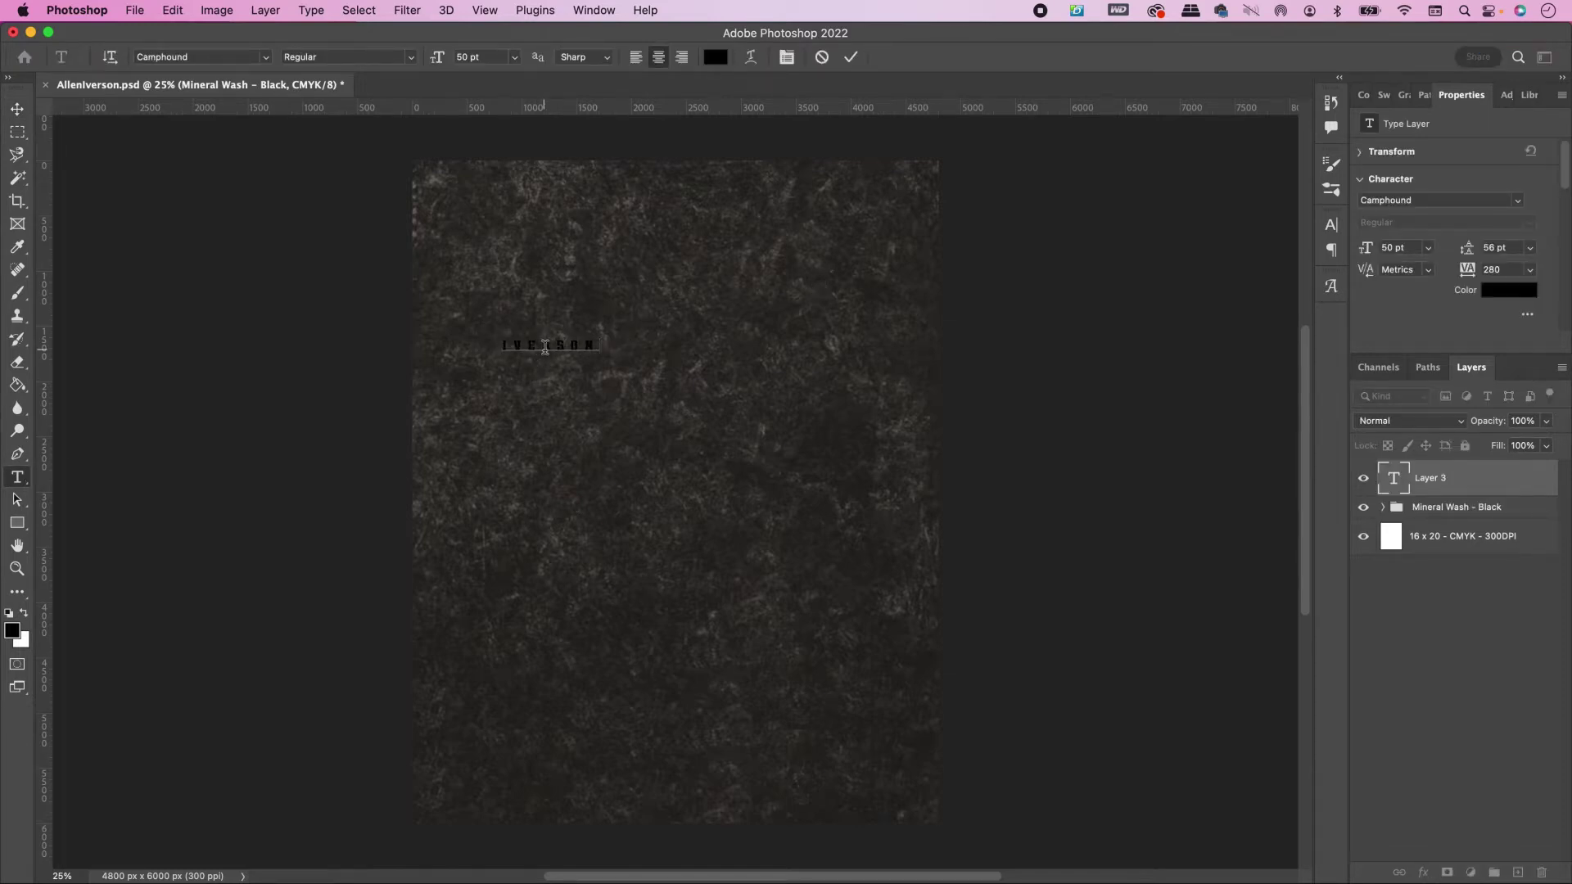
key(super+plus)
scroll(548, 356, up, 4)
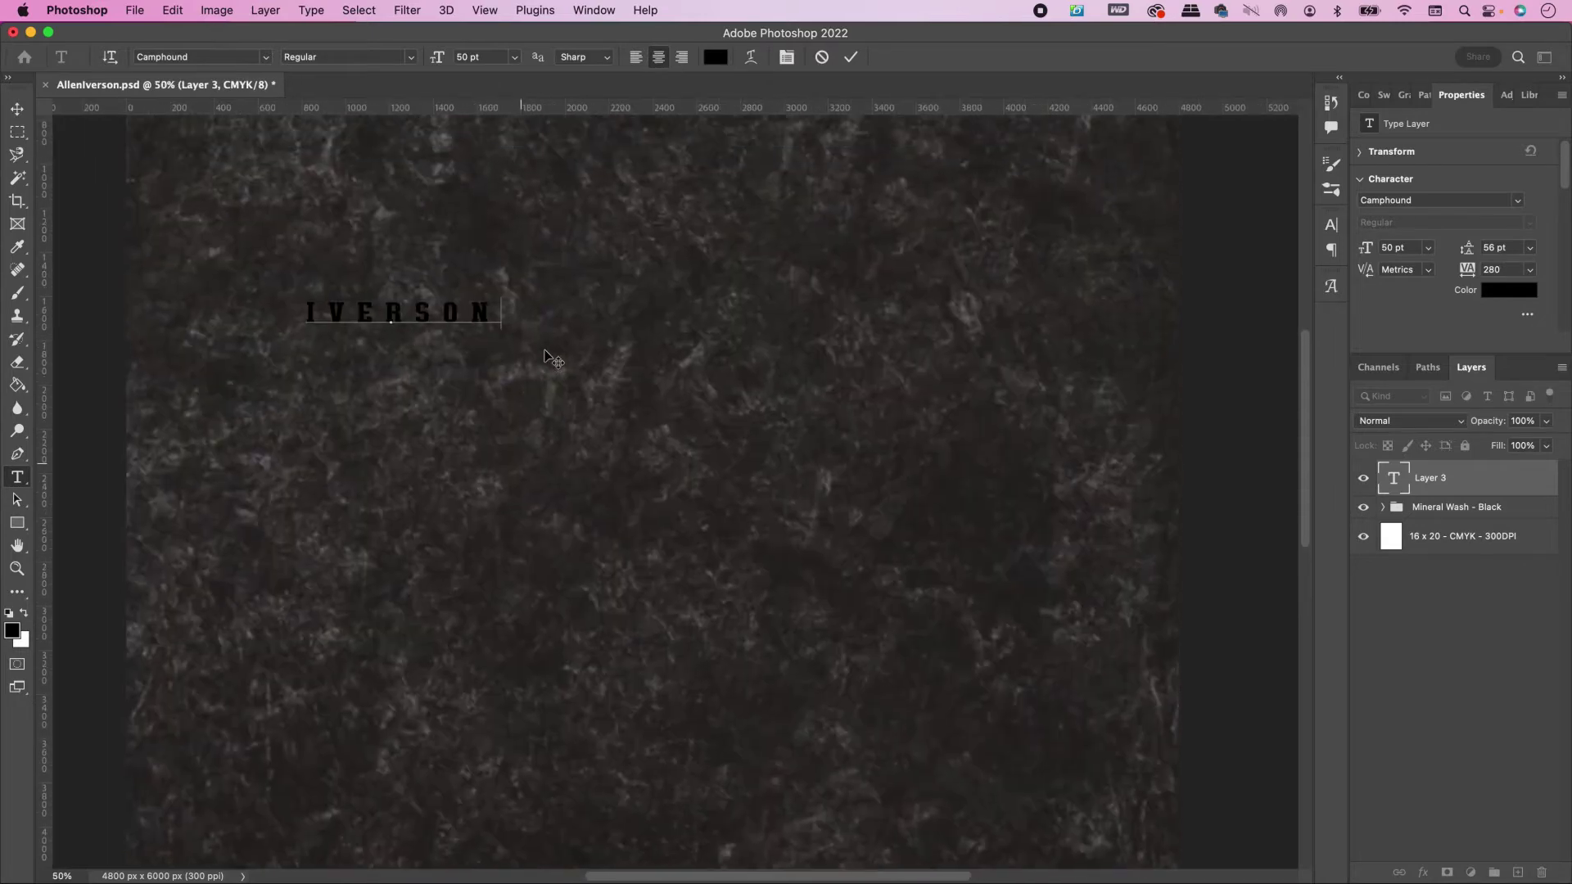
key(super+a)
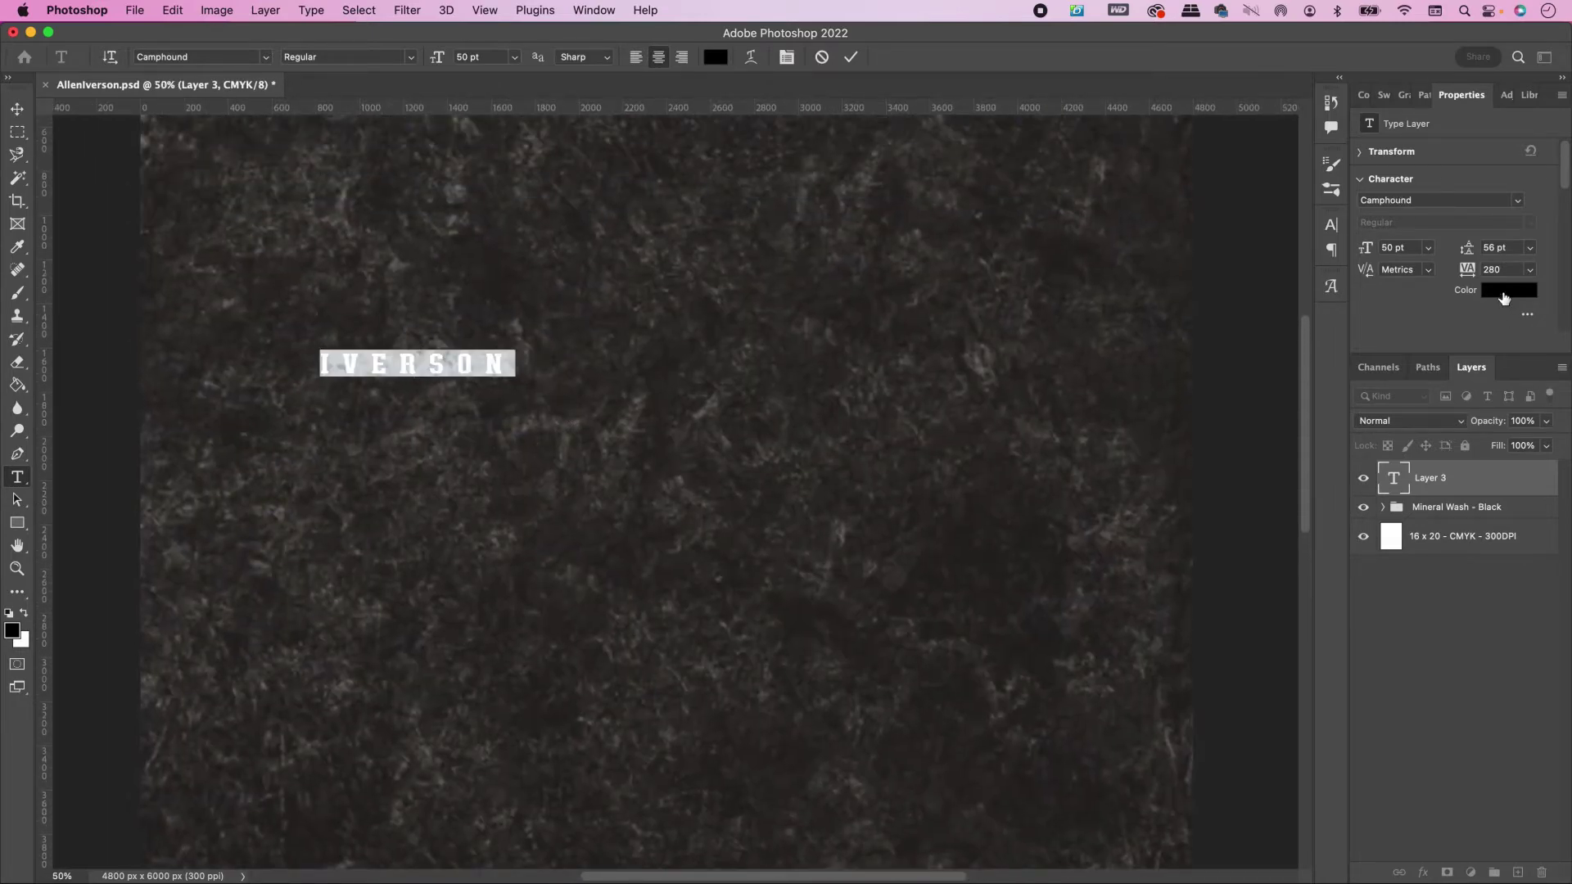
click(1507, 292)
mouse_move(970, 346)
mouse_down()
mouse_move(797, 175)
mouse_move(788, 196)
mouse_up()
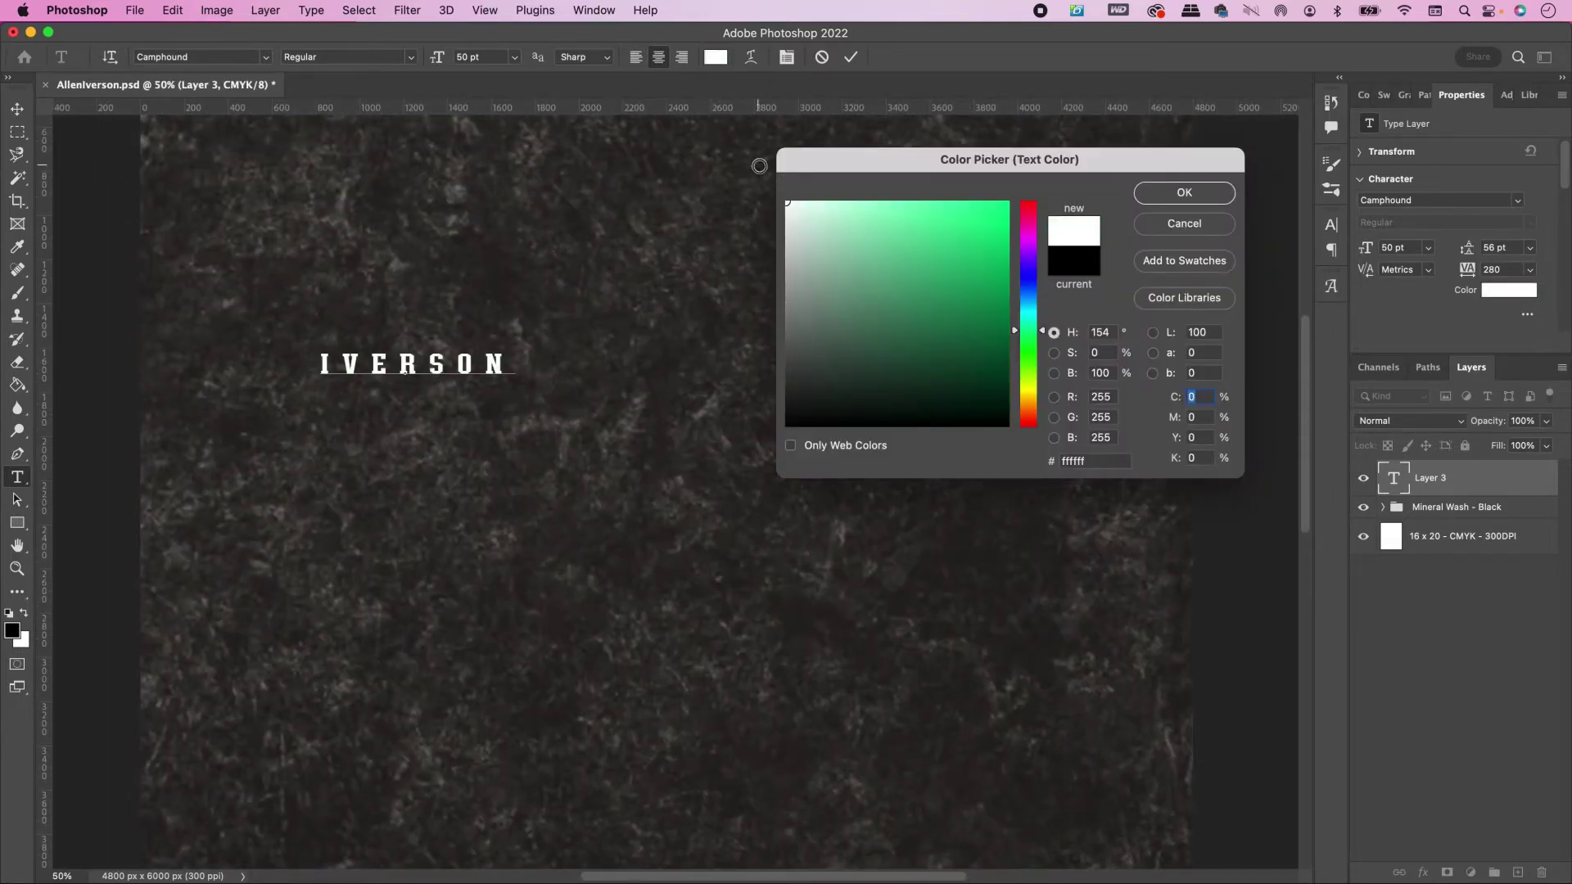
click(1214, 200)
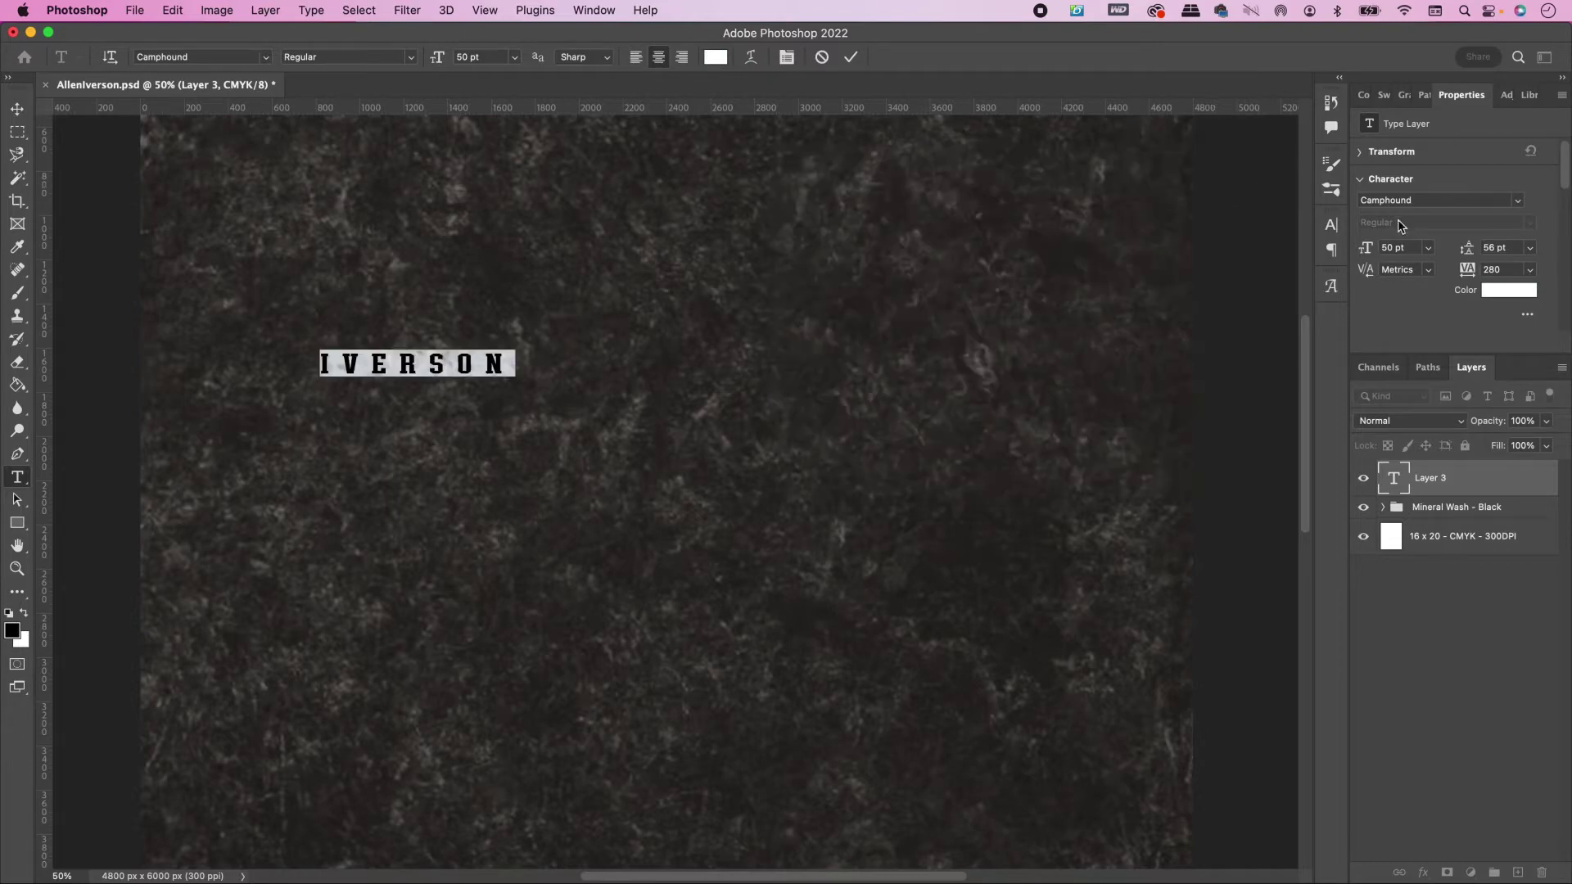
Step: Change the font of the IVERSON text to Faltige Regular
click(1442, 194)
text(Faltige)
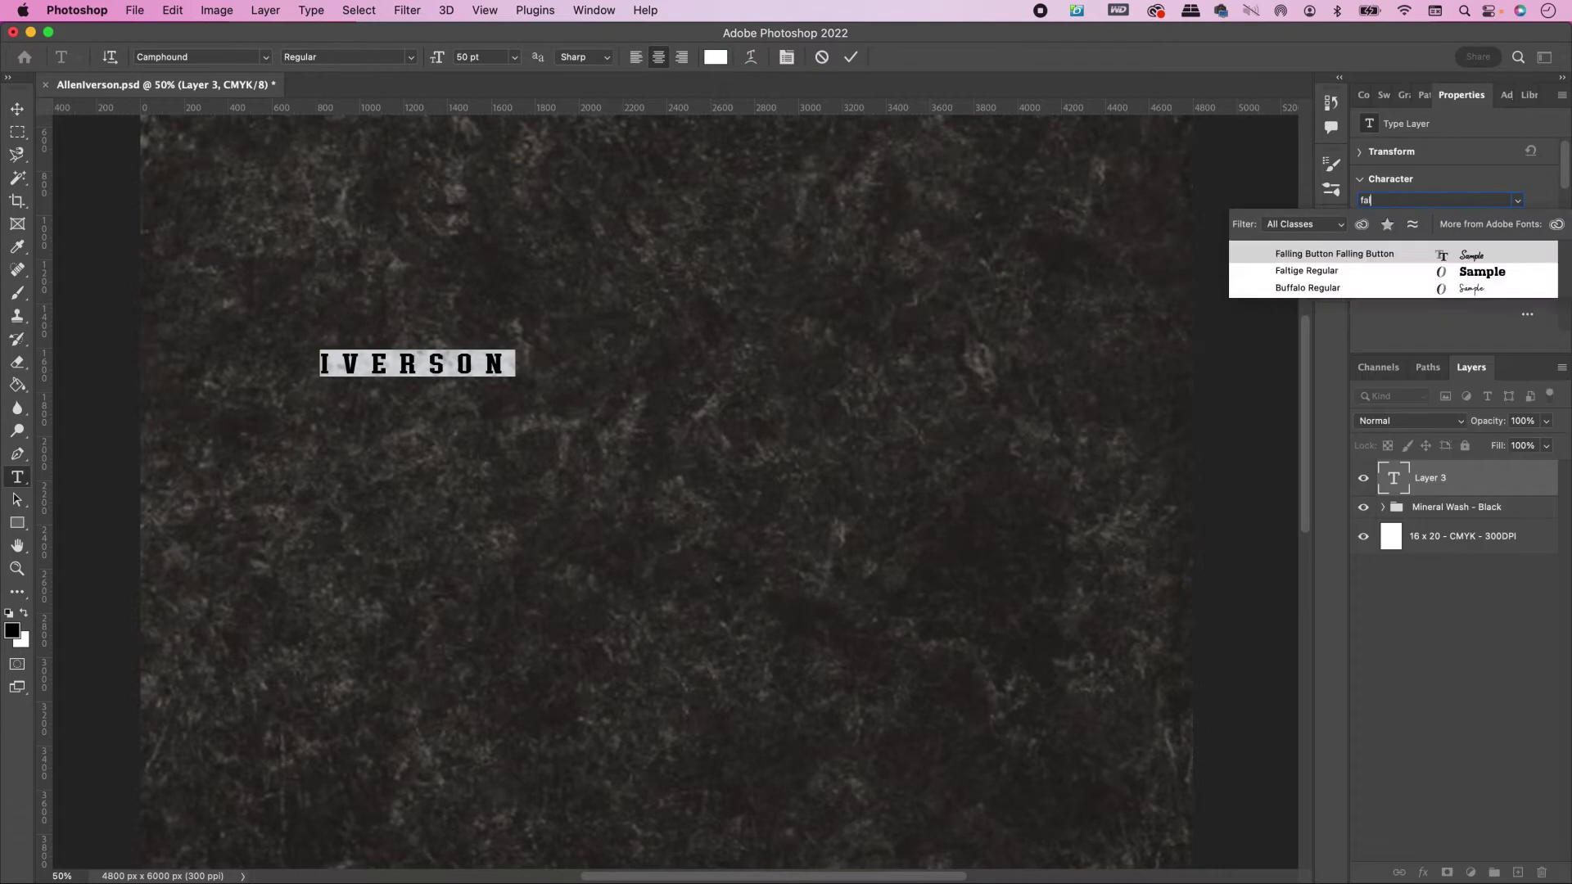
click(1288, 256)
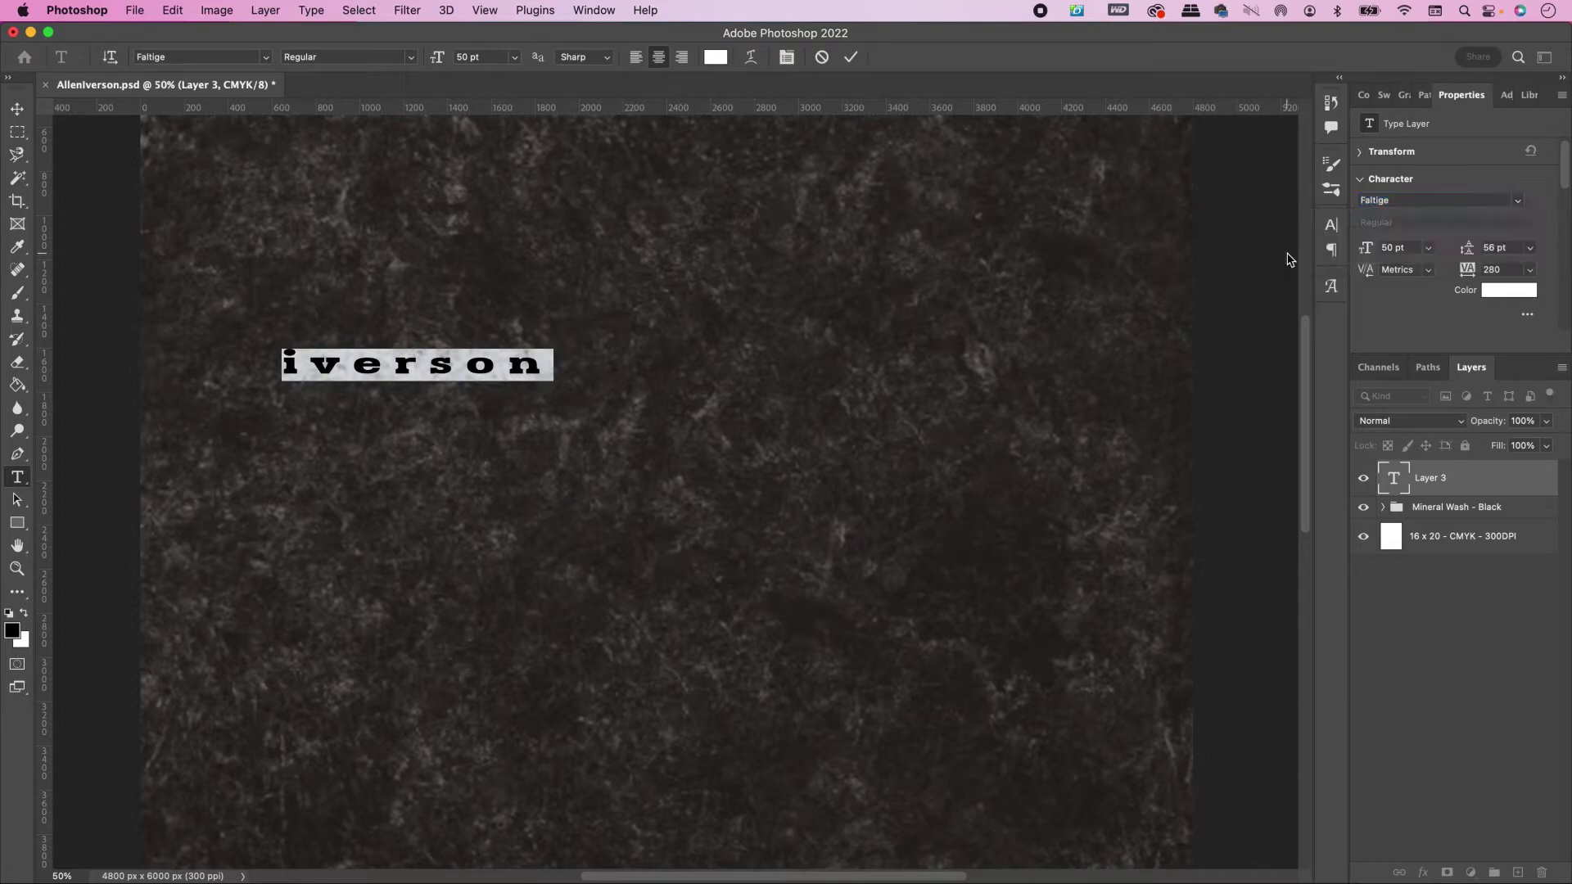
Step: Set the text's tracking to 0 and vertical scale to 100%, with All Caps turned on
click(1332, 225)
click(1304, 293)
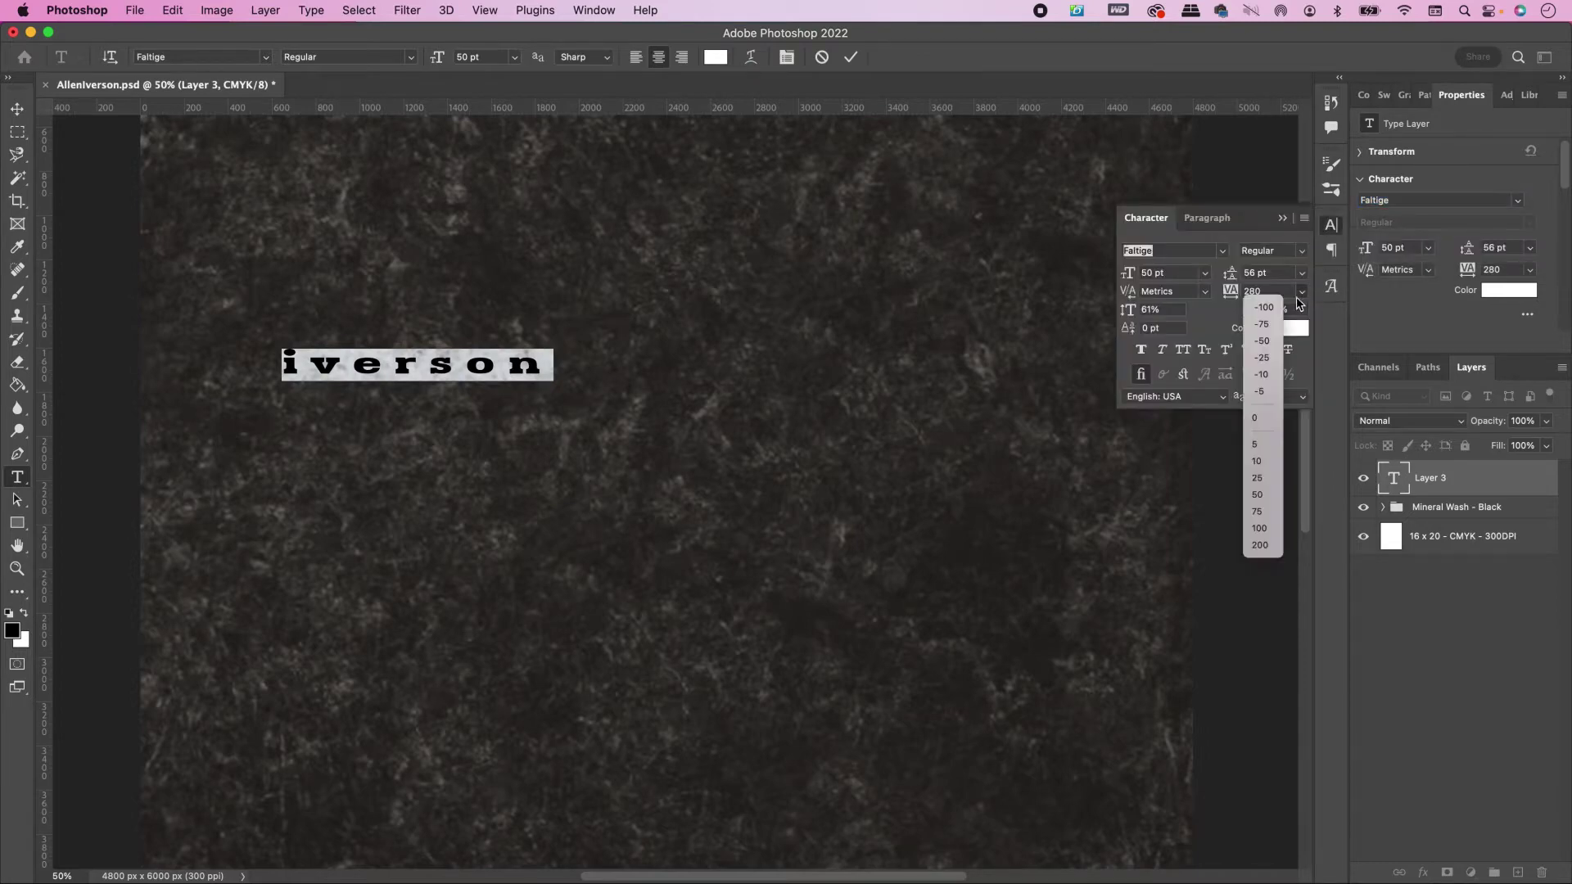
click(1261, 416)
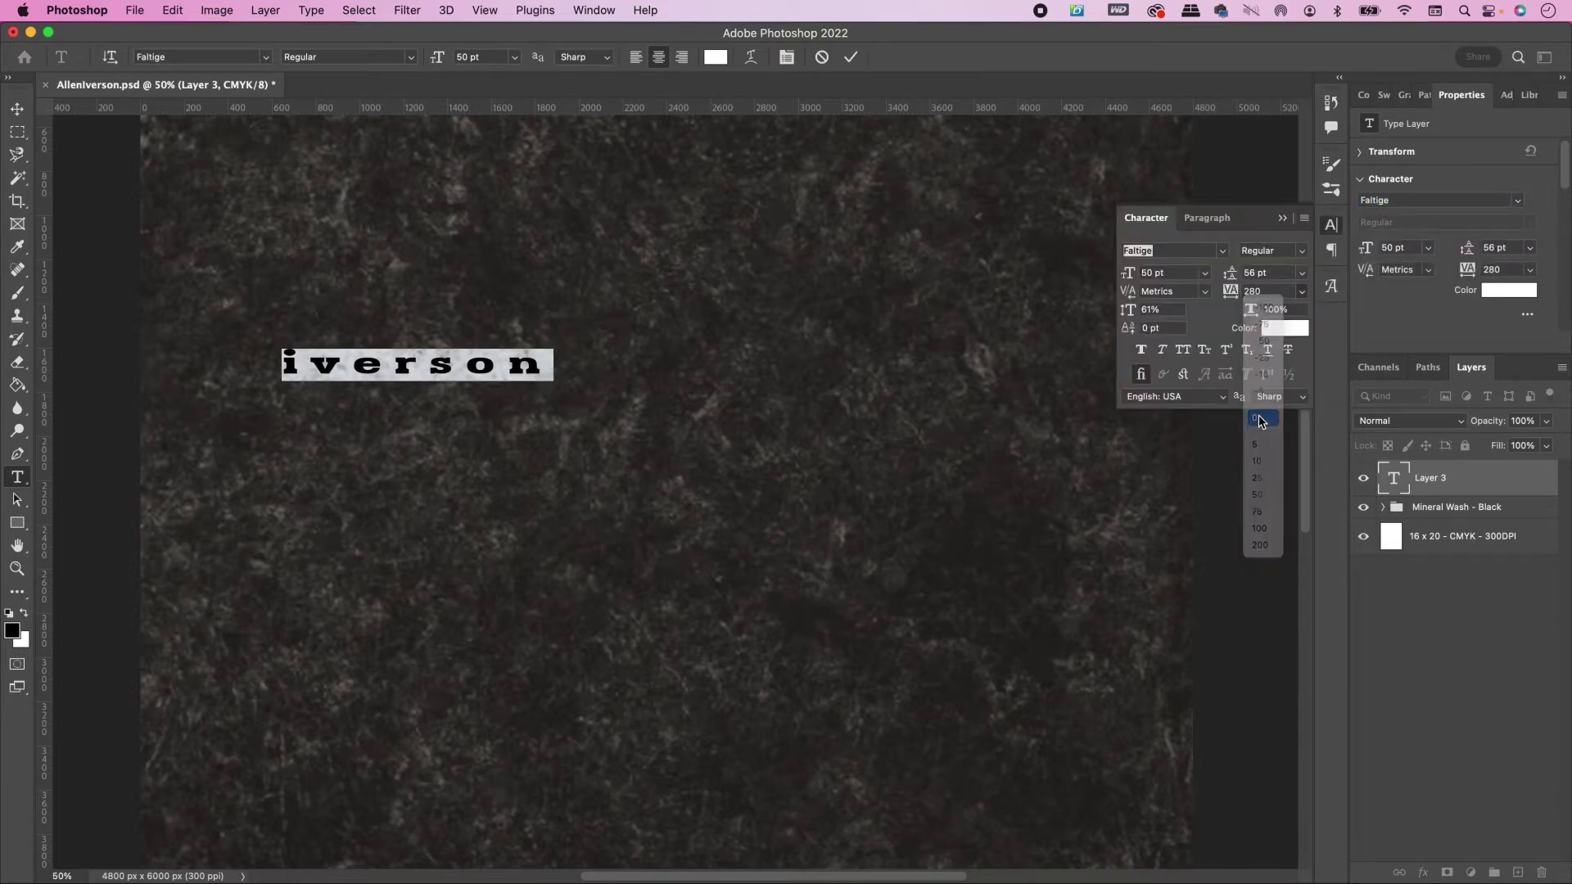
click(1156, 310)
text(100)
key(Return)
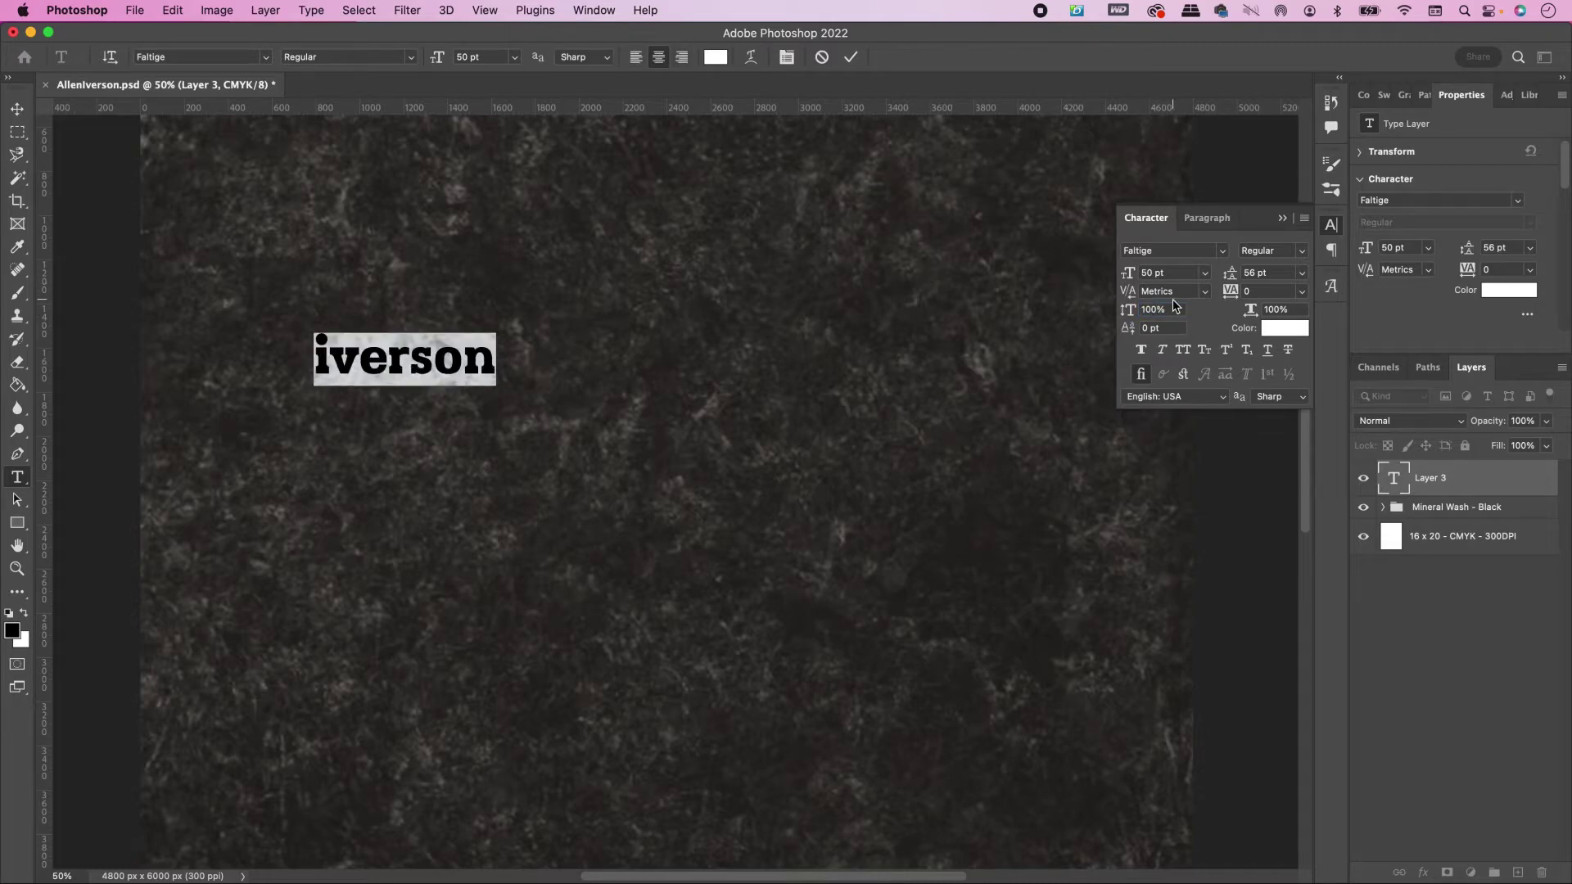
click(1182, 351)
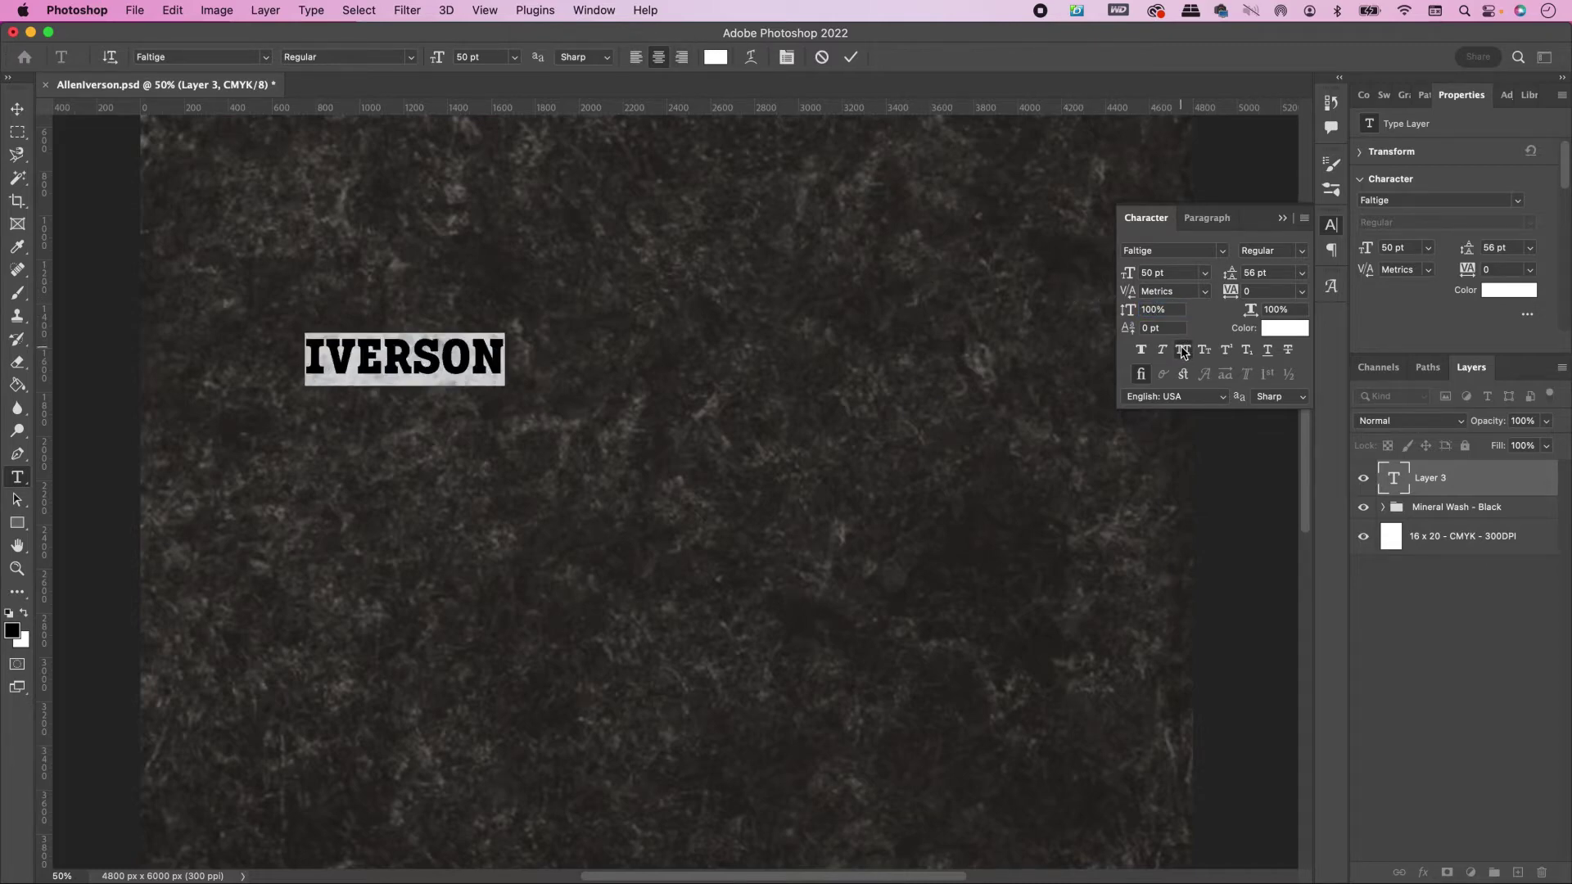
Step: Set the font size of the IVERSON text to 209 pt
double_click(1152, 273)
text(209)
key(Return)
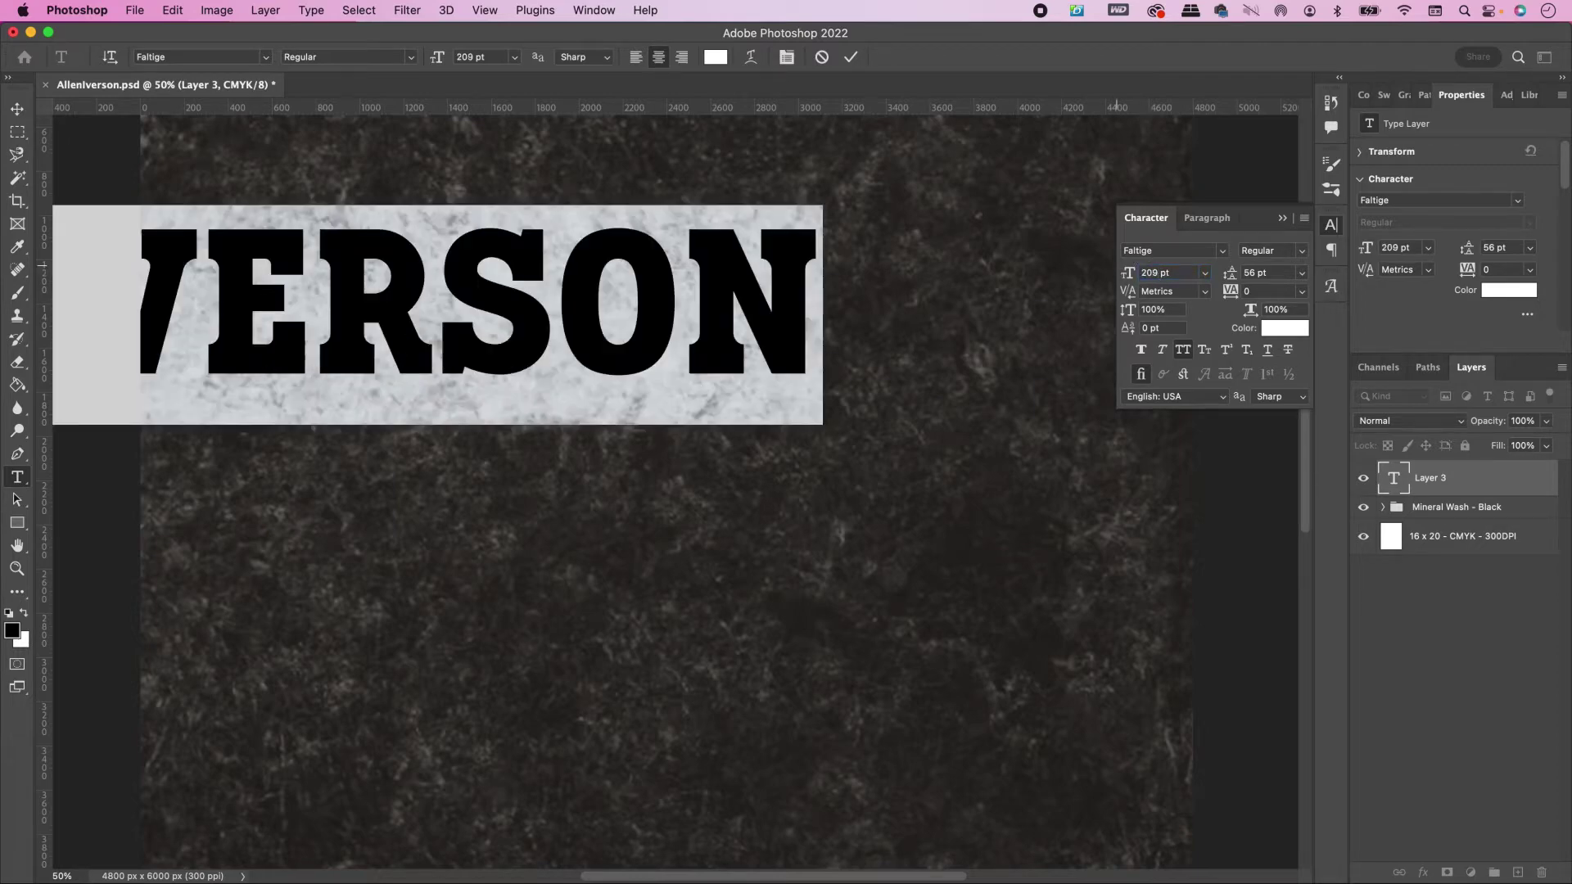
Step: Commit the text, center the word on the canvas, and set its vertical scale to 200%
click(851, 56)
key(v)
drag(562, 281, 813, 410)
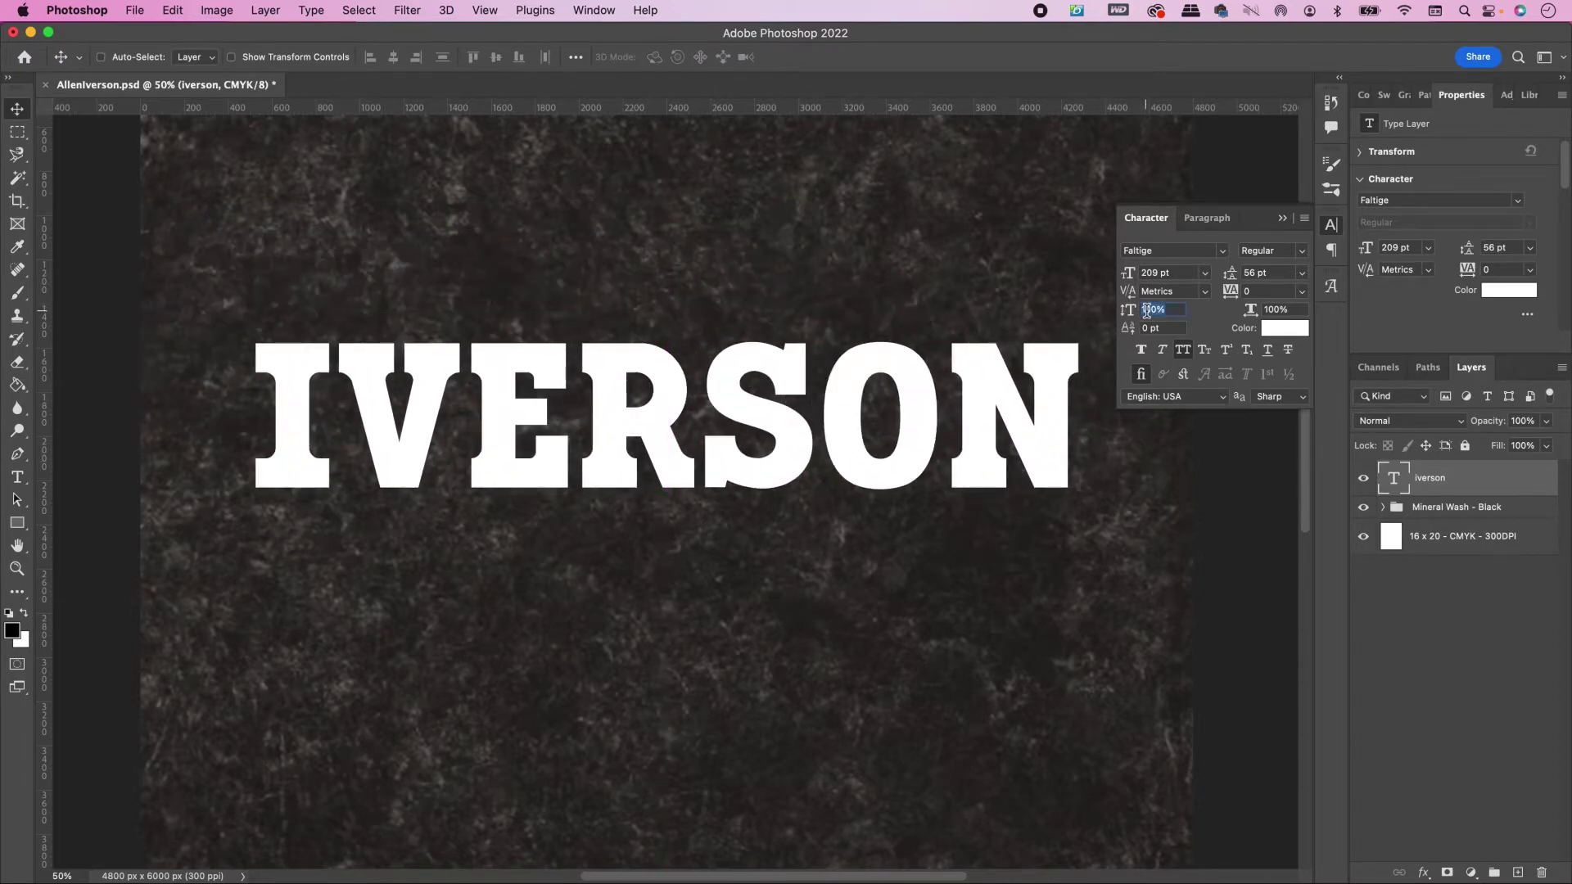
text(200)
key(Return)
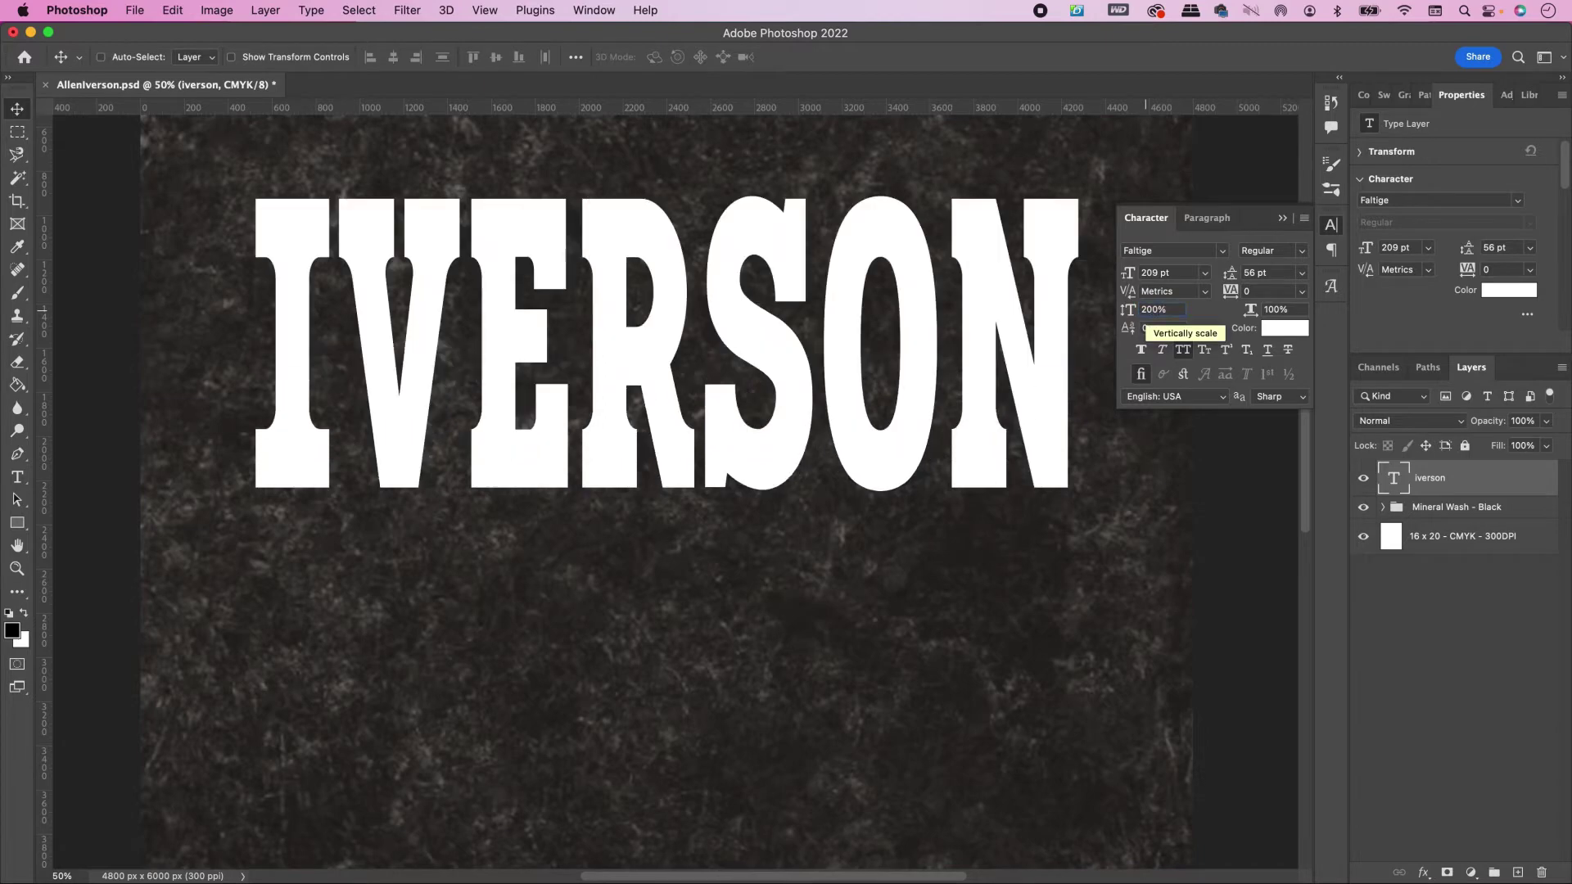
Step: Set the vertical scale of the last letter N and the first letter I to 230%
key(t)
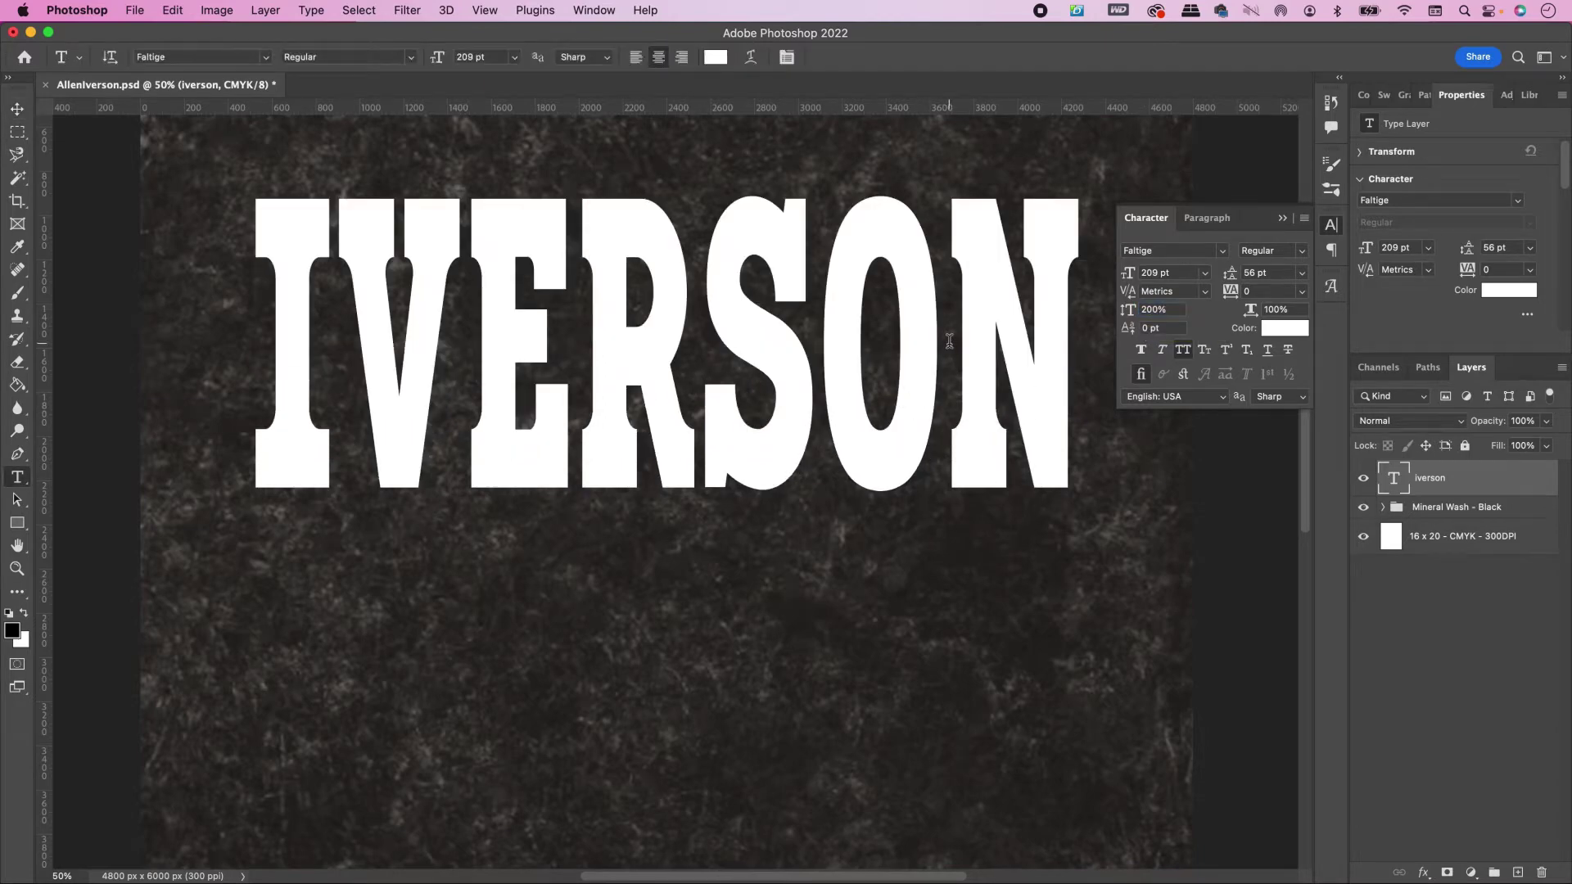
drag(949, 340, 1018, 334)
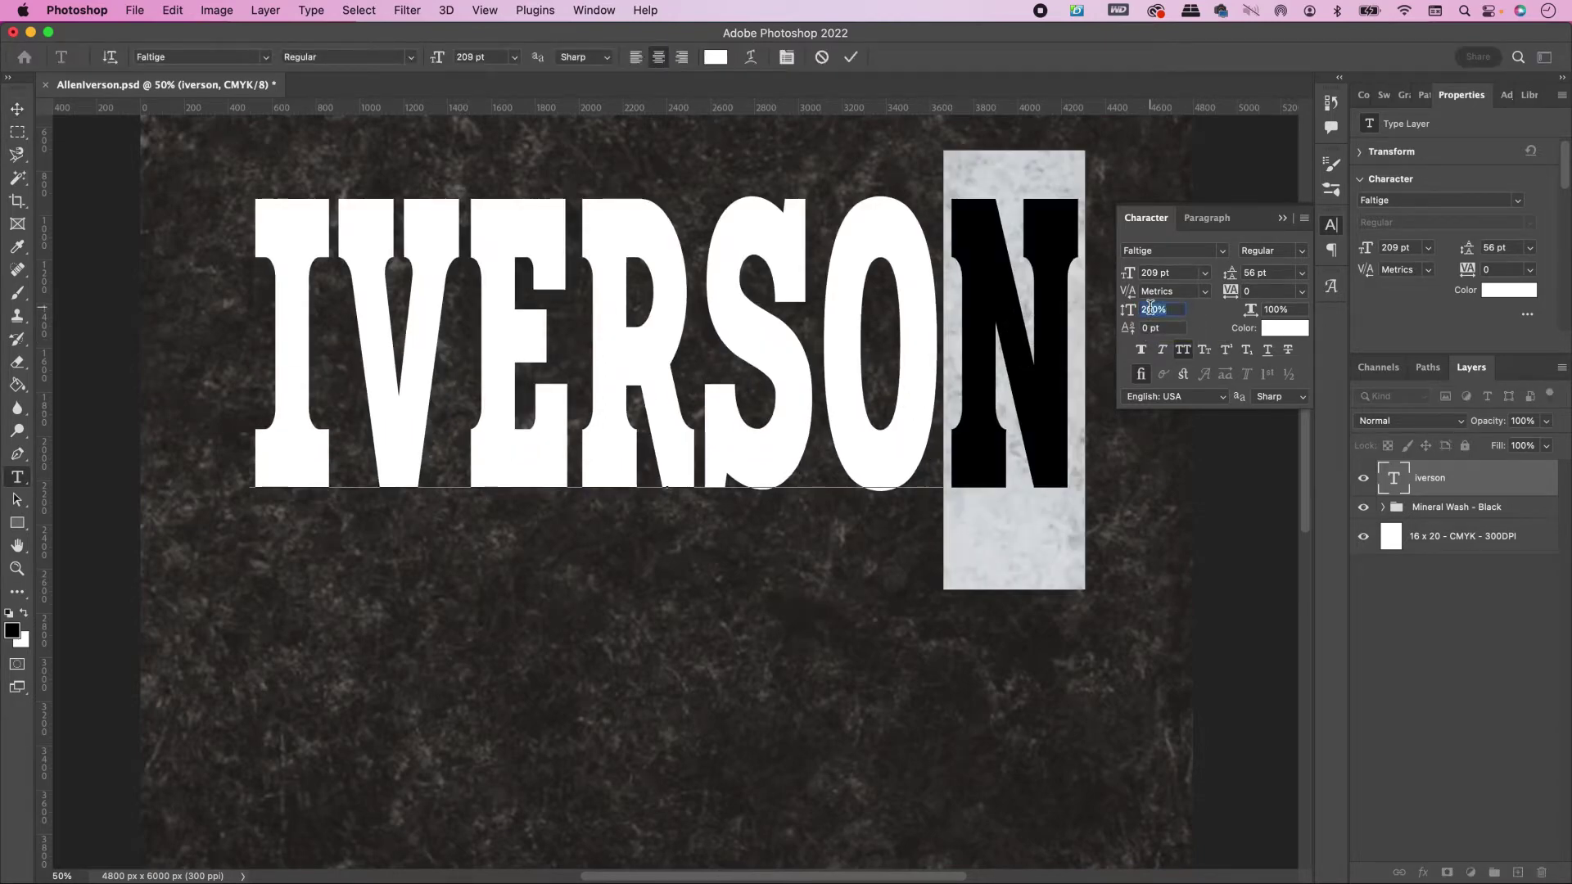
text(230)
key(Return)
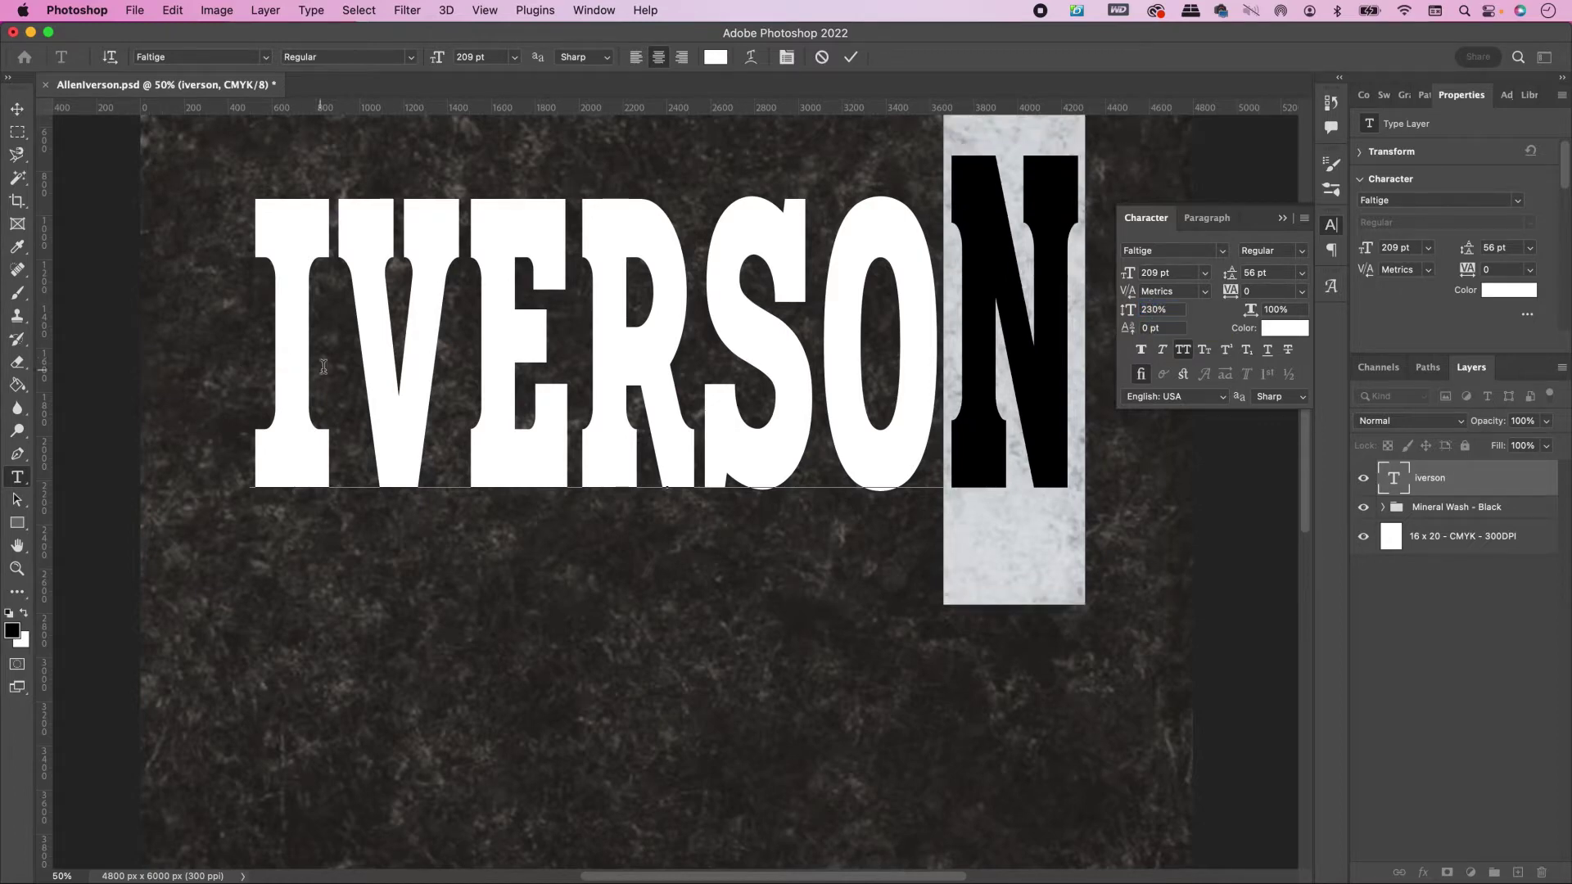
drag(334, 364, 236, 354)
click(1153, 309)
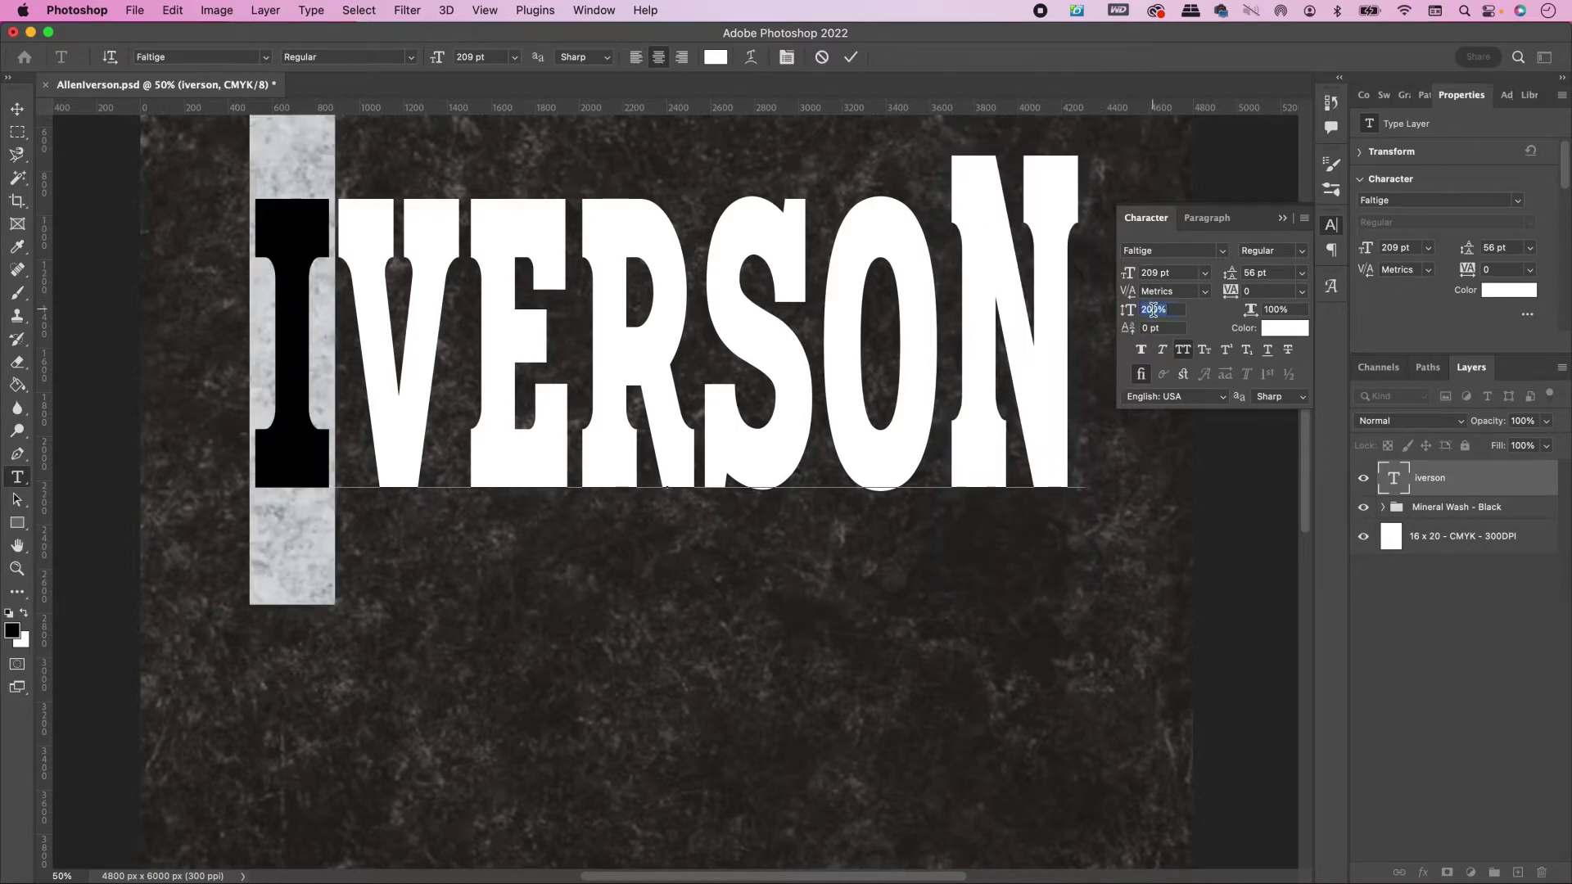
text(230)
key(Return)
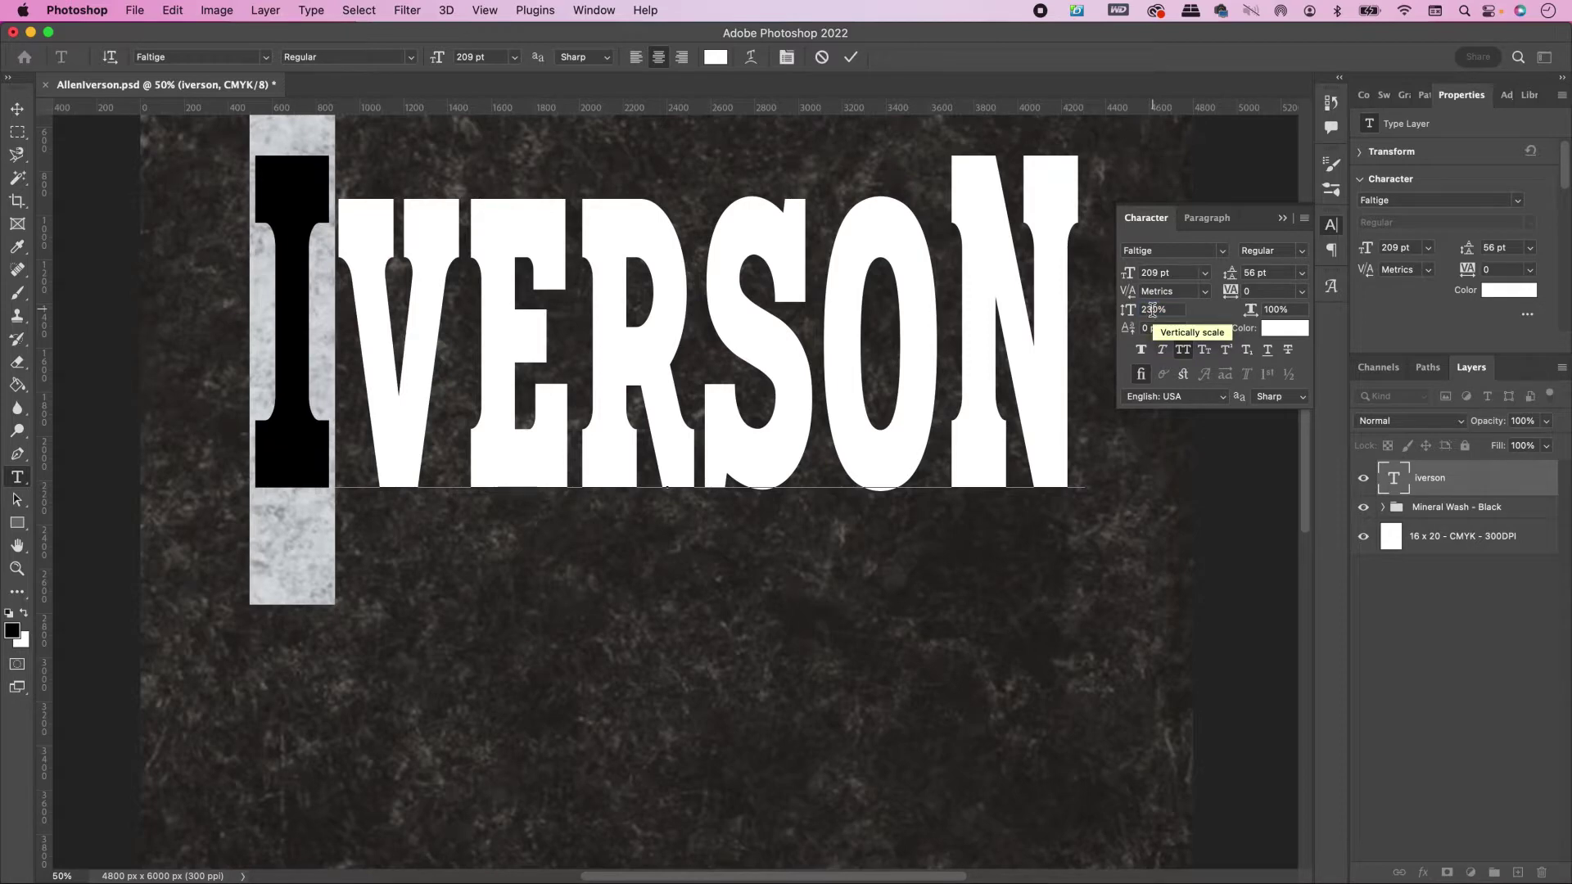
Step: Warp the IVERSON text with the Arc Lower style at -34% bend and move the word slightly down
click(749, 57)
click(411, 455)
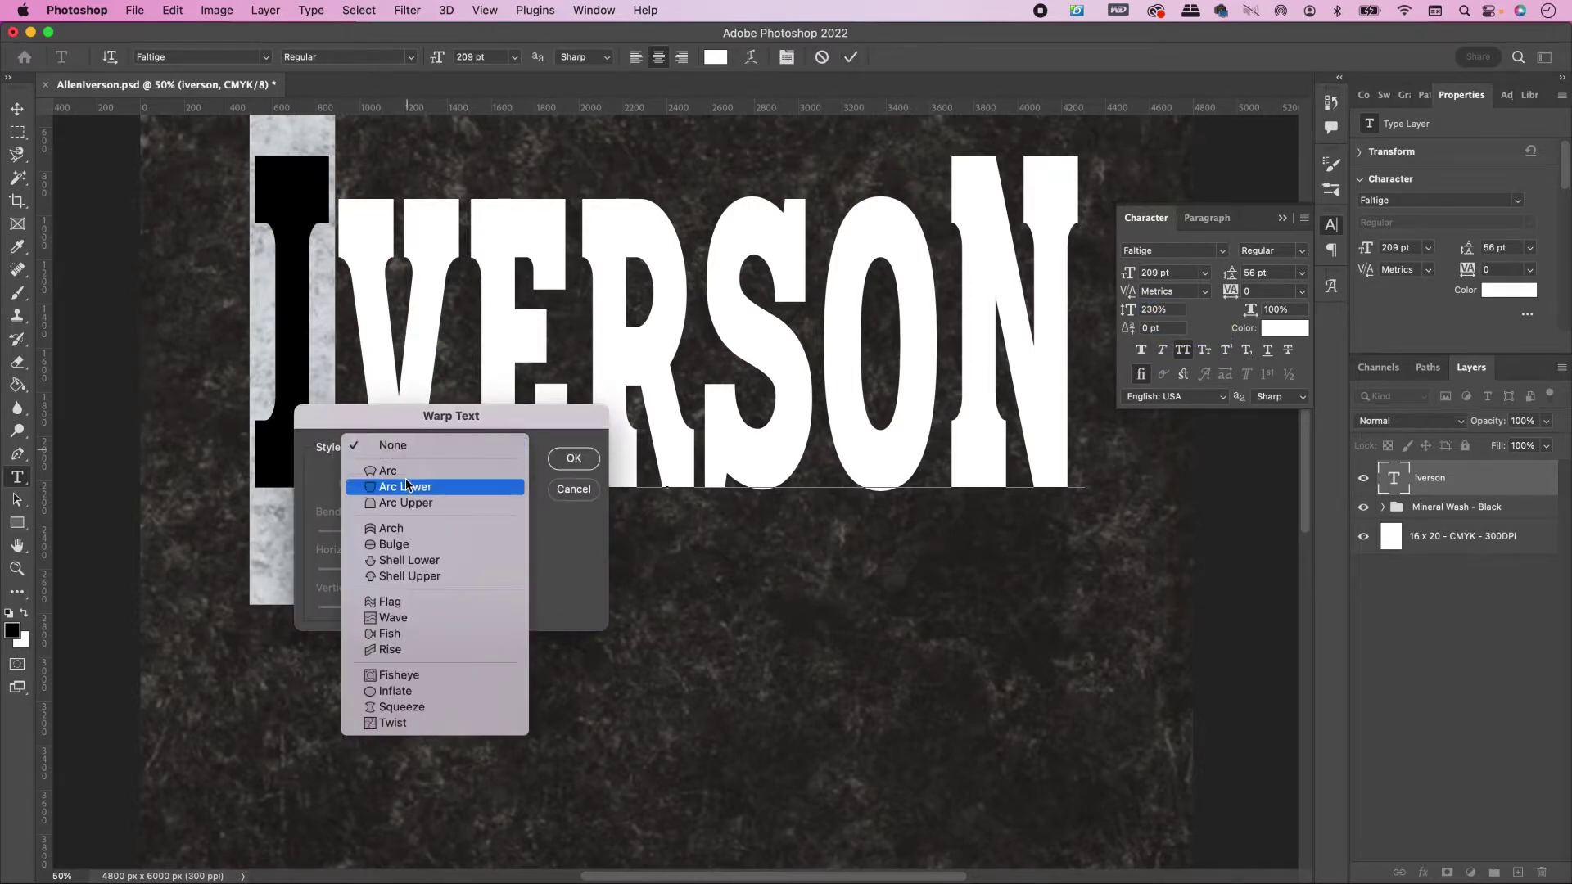
click(406, 486)
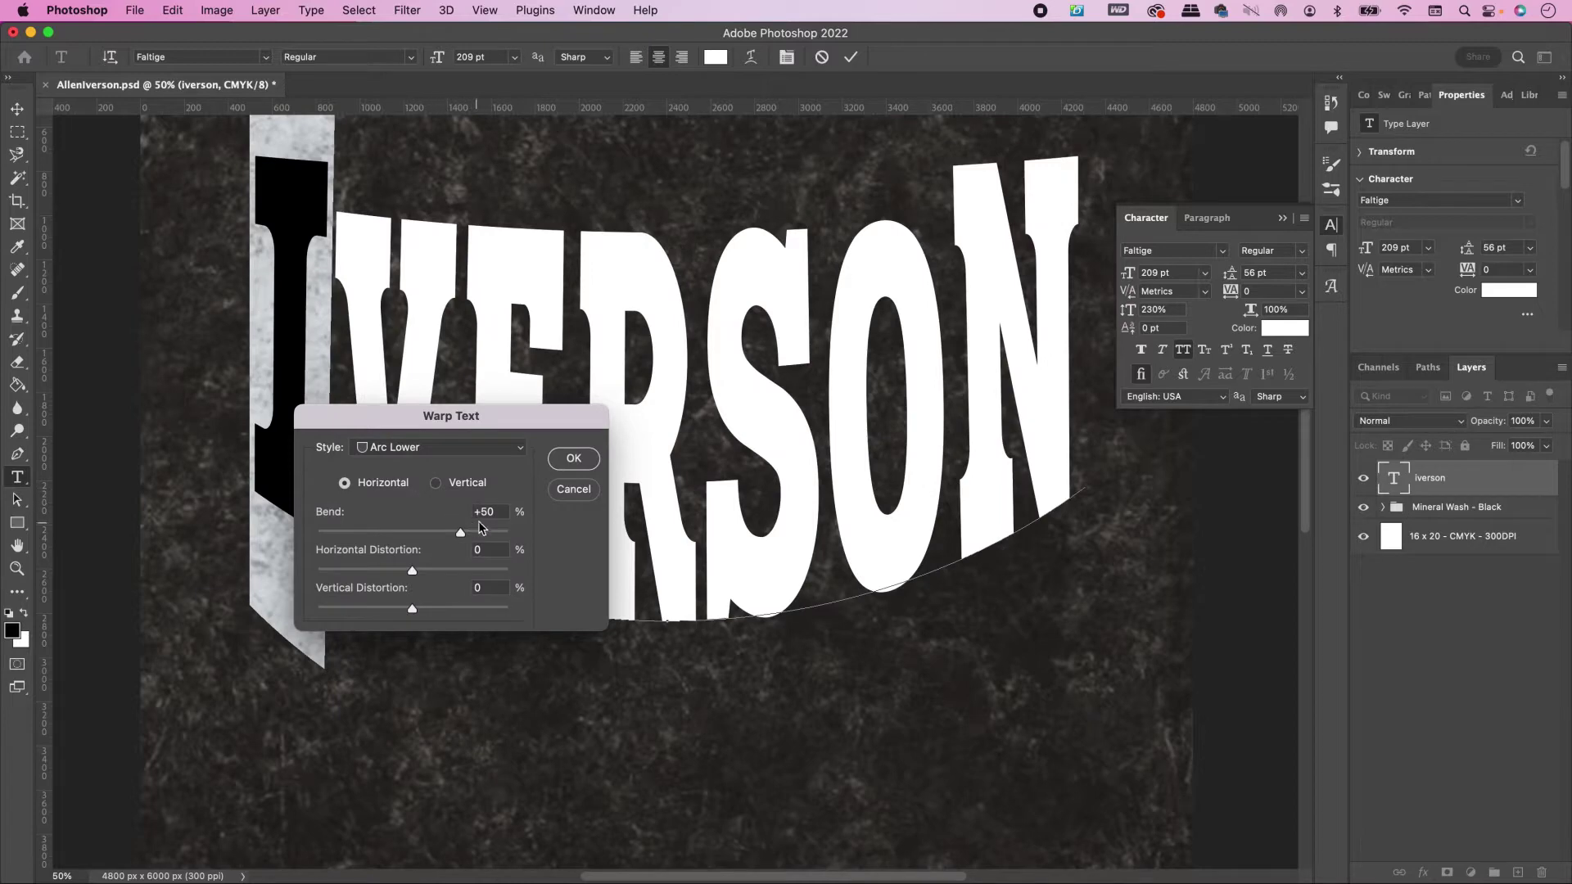
drag(492, 513, 448, 512)
text(-34)
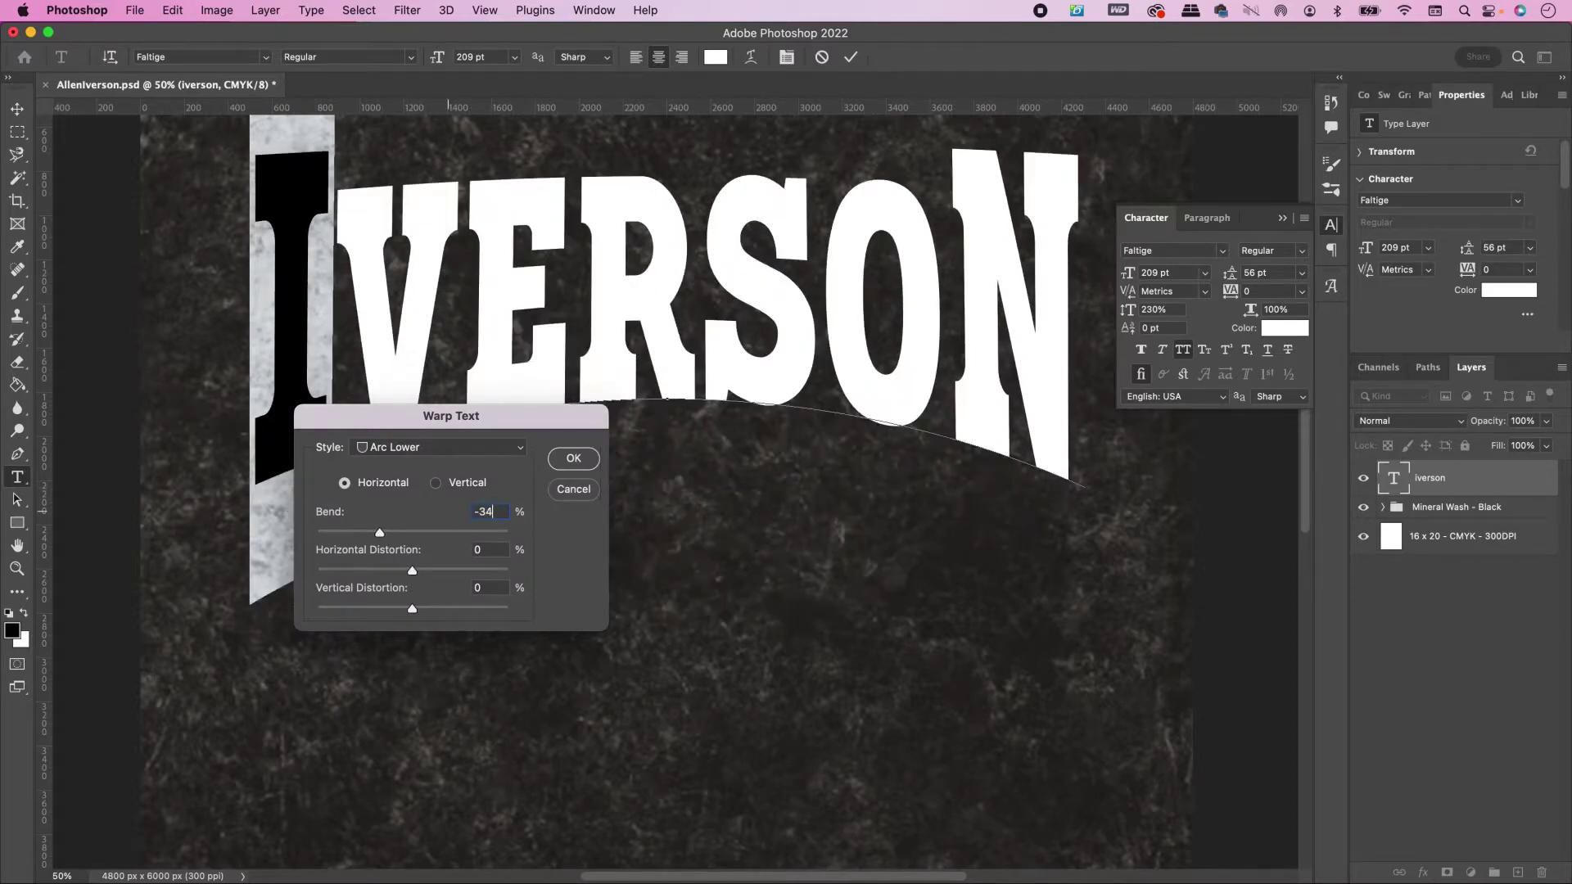
click(569, 458)
click(851, 56)
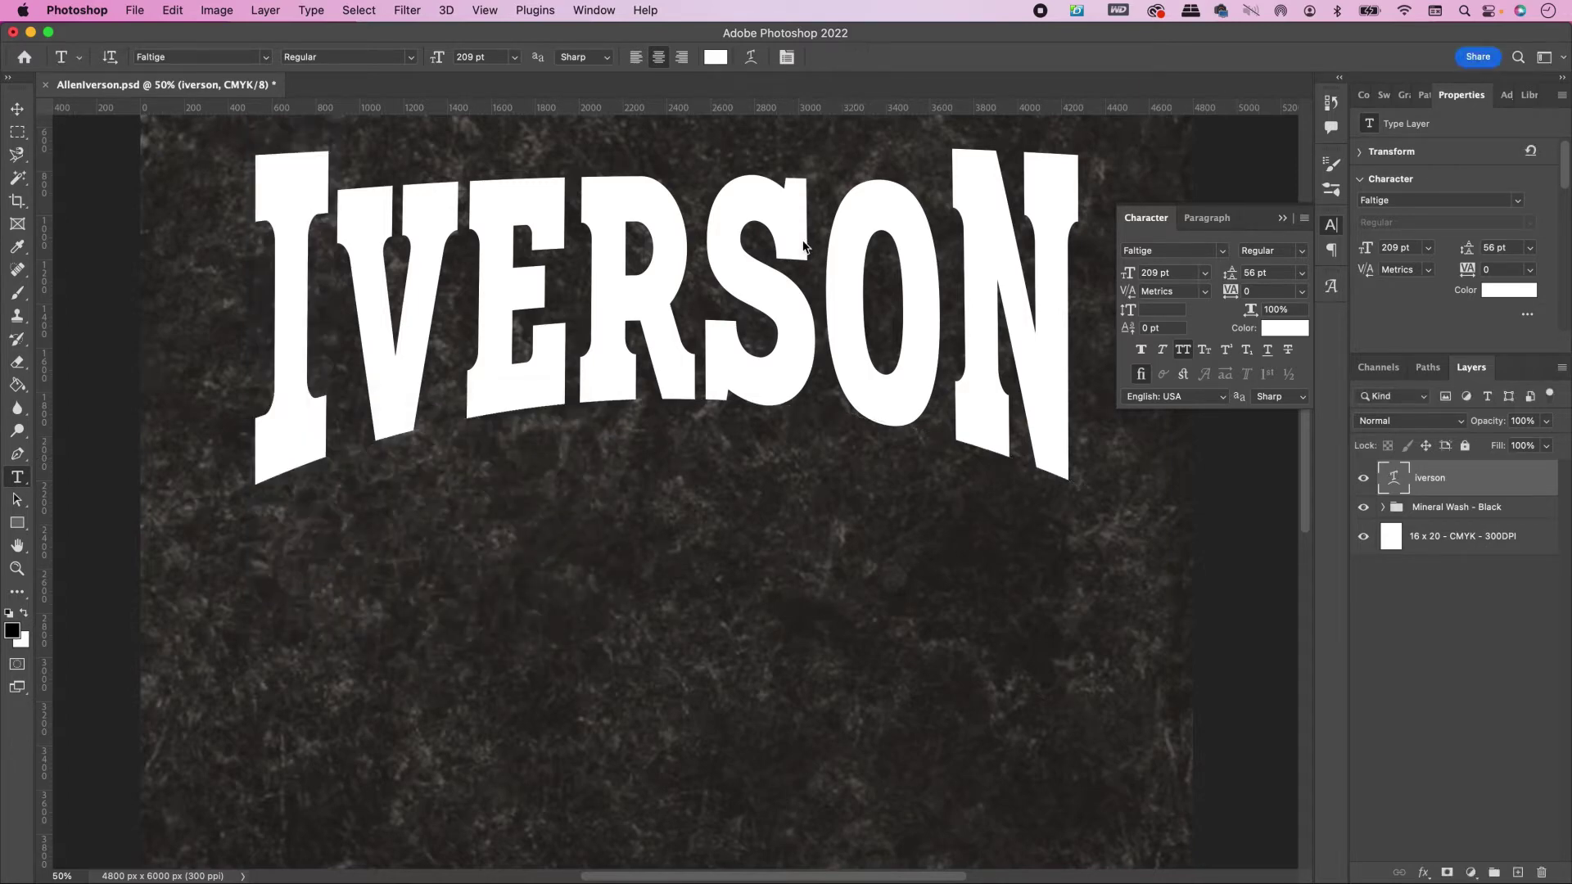
key(v)
drag(794, 279, 795, 334)
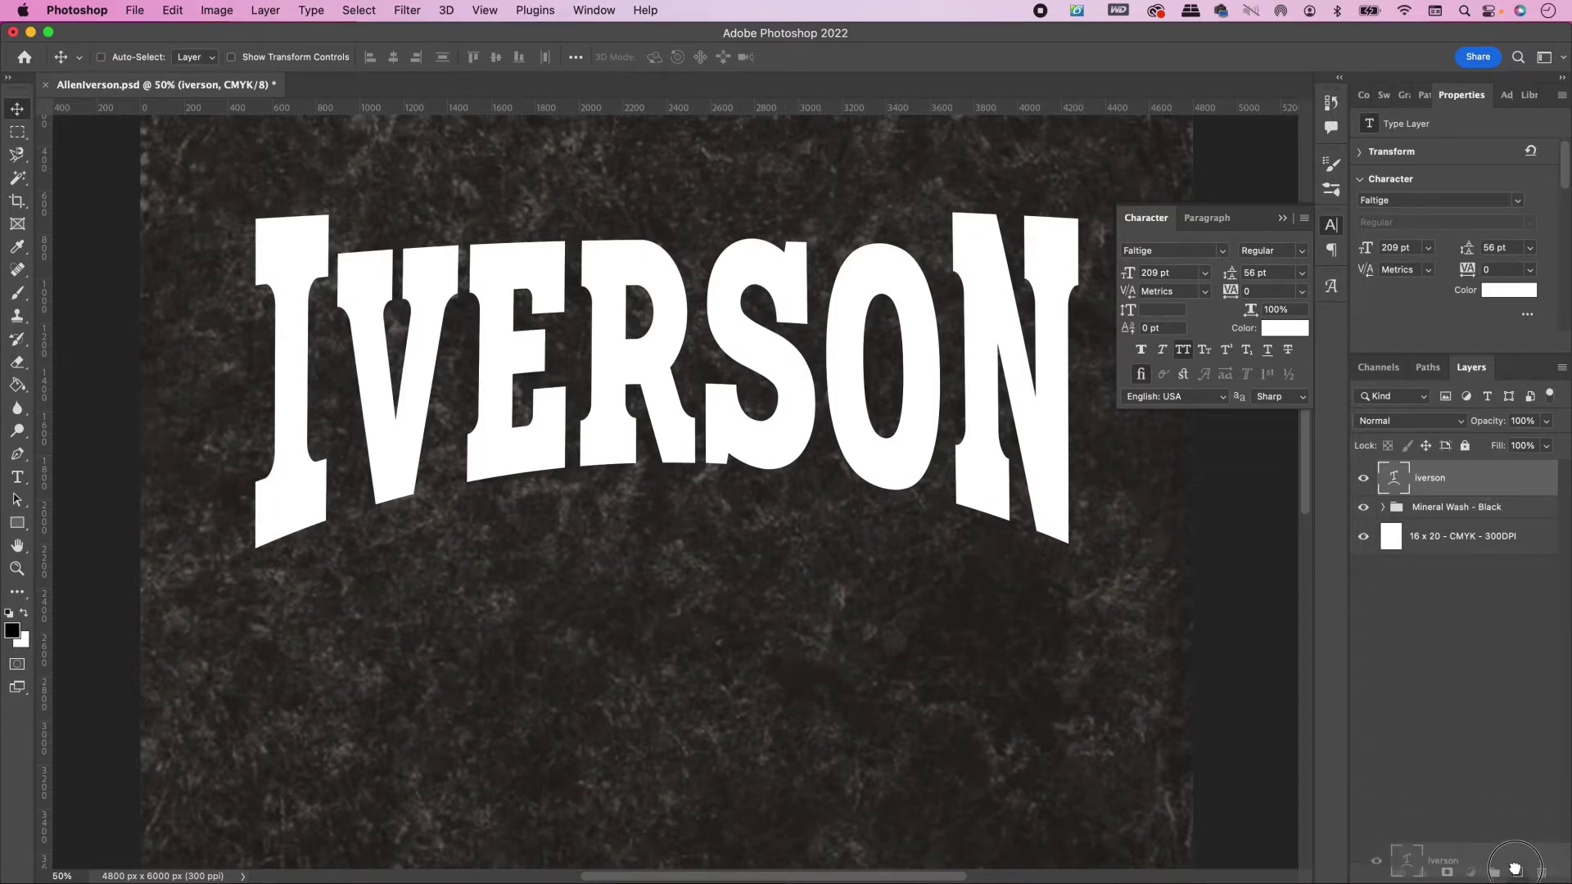
Step: Place a hidden duplicate of the iverson text layer directly beneath the original
key(super+j)
drag(1486, 482, 1482, 524)
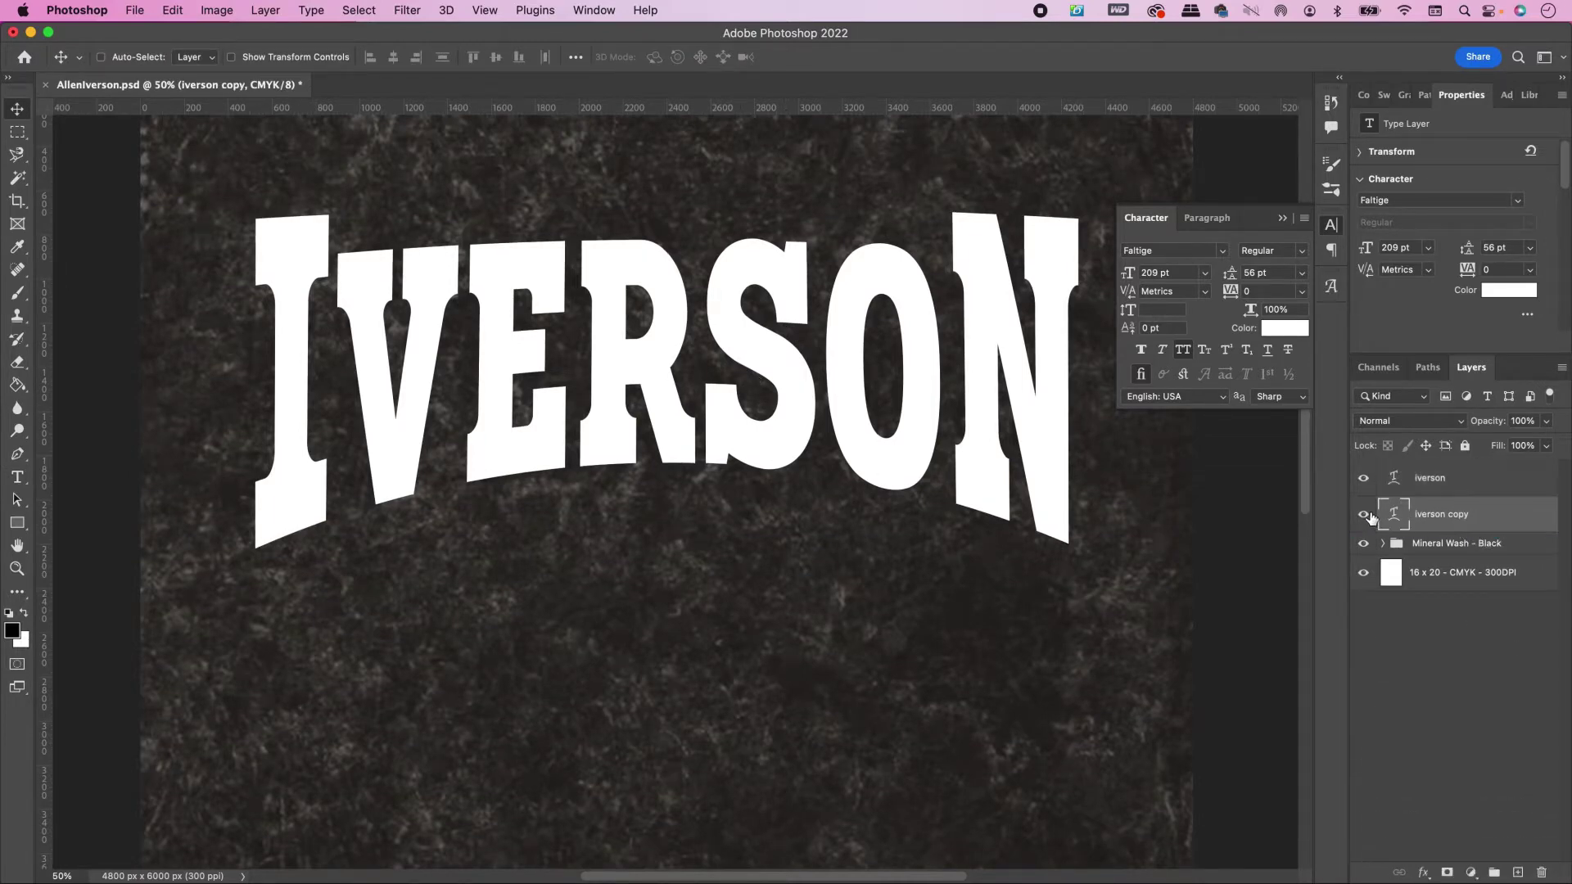
key(super+comma)
Step: Add a Bevel & Emboss effect to the iverson layer as a 29 px Outer Bevel with shadow color #090a0a
double_click(1490, 483)
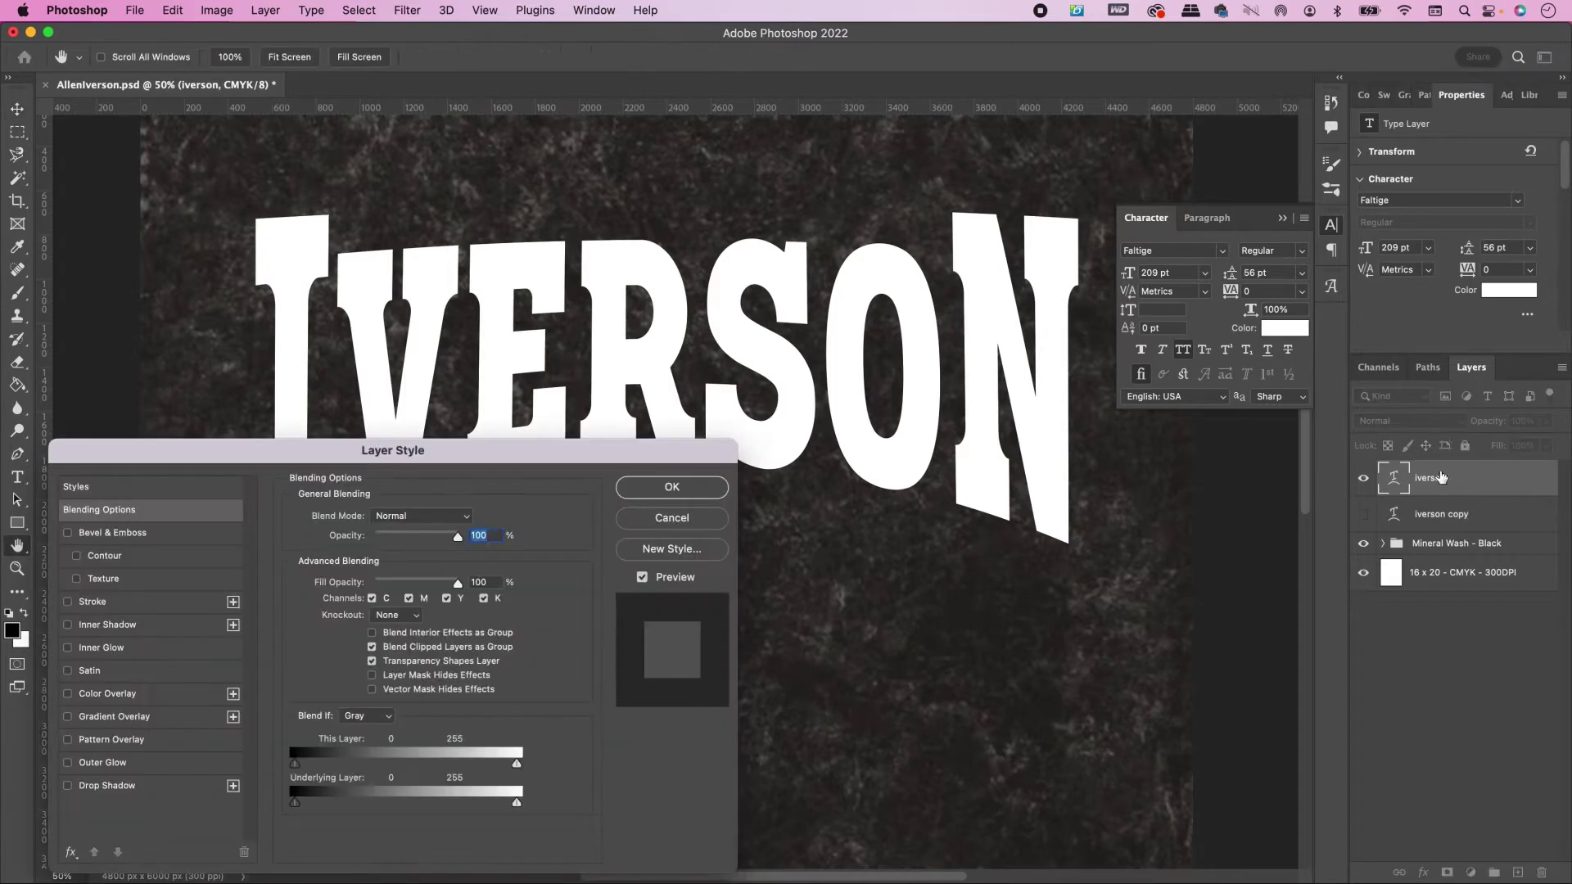
drag(561, 456, 851, 418)
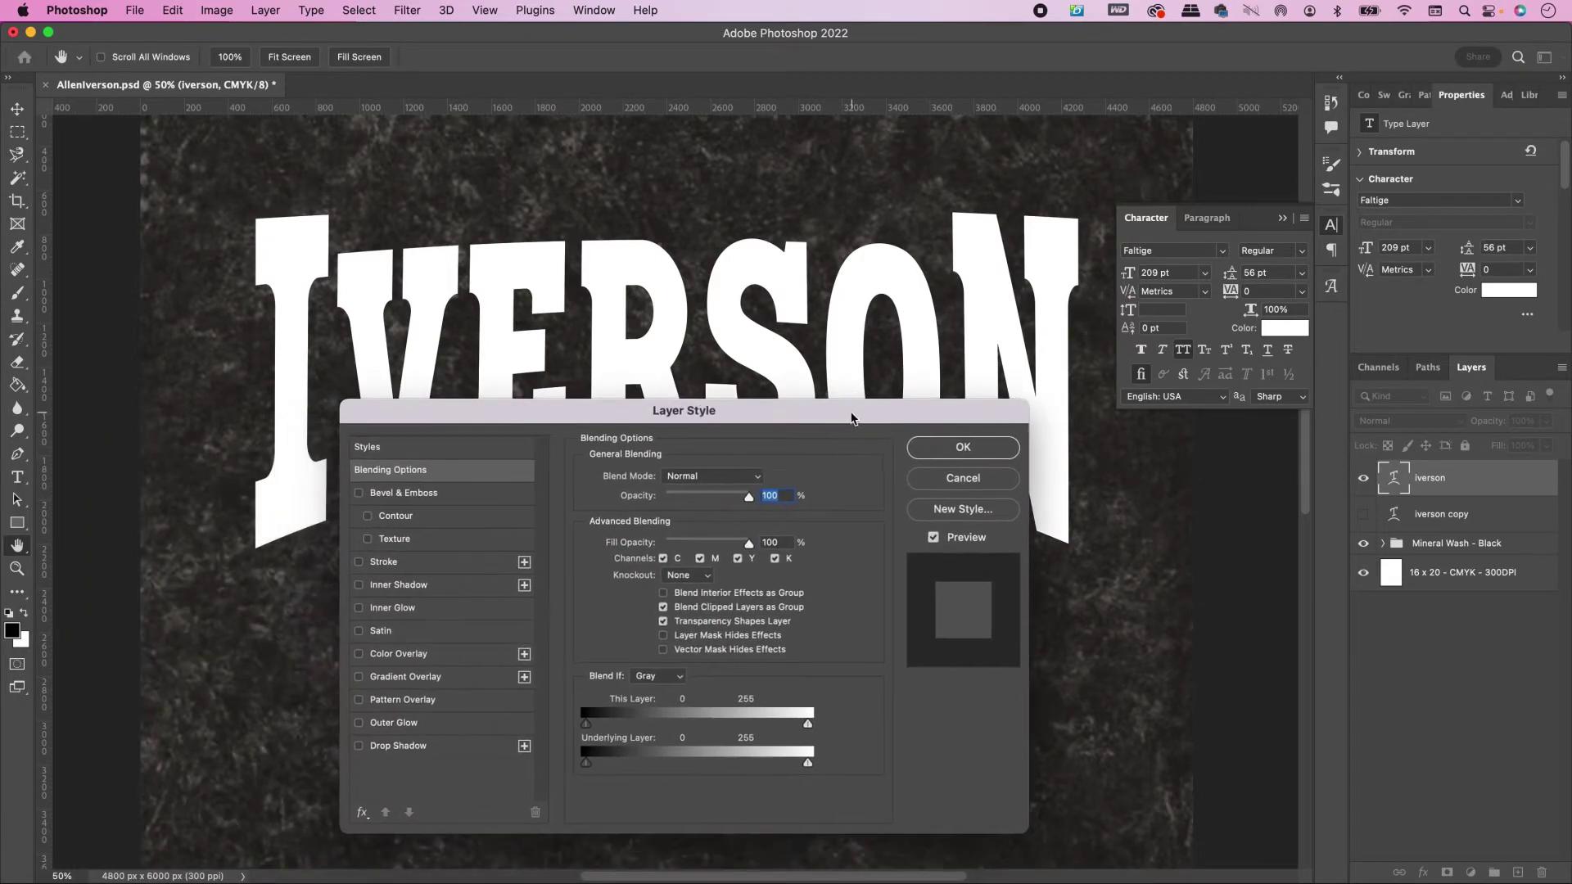
click(475, 494)
click(776, 758)
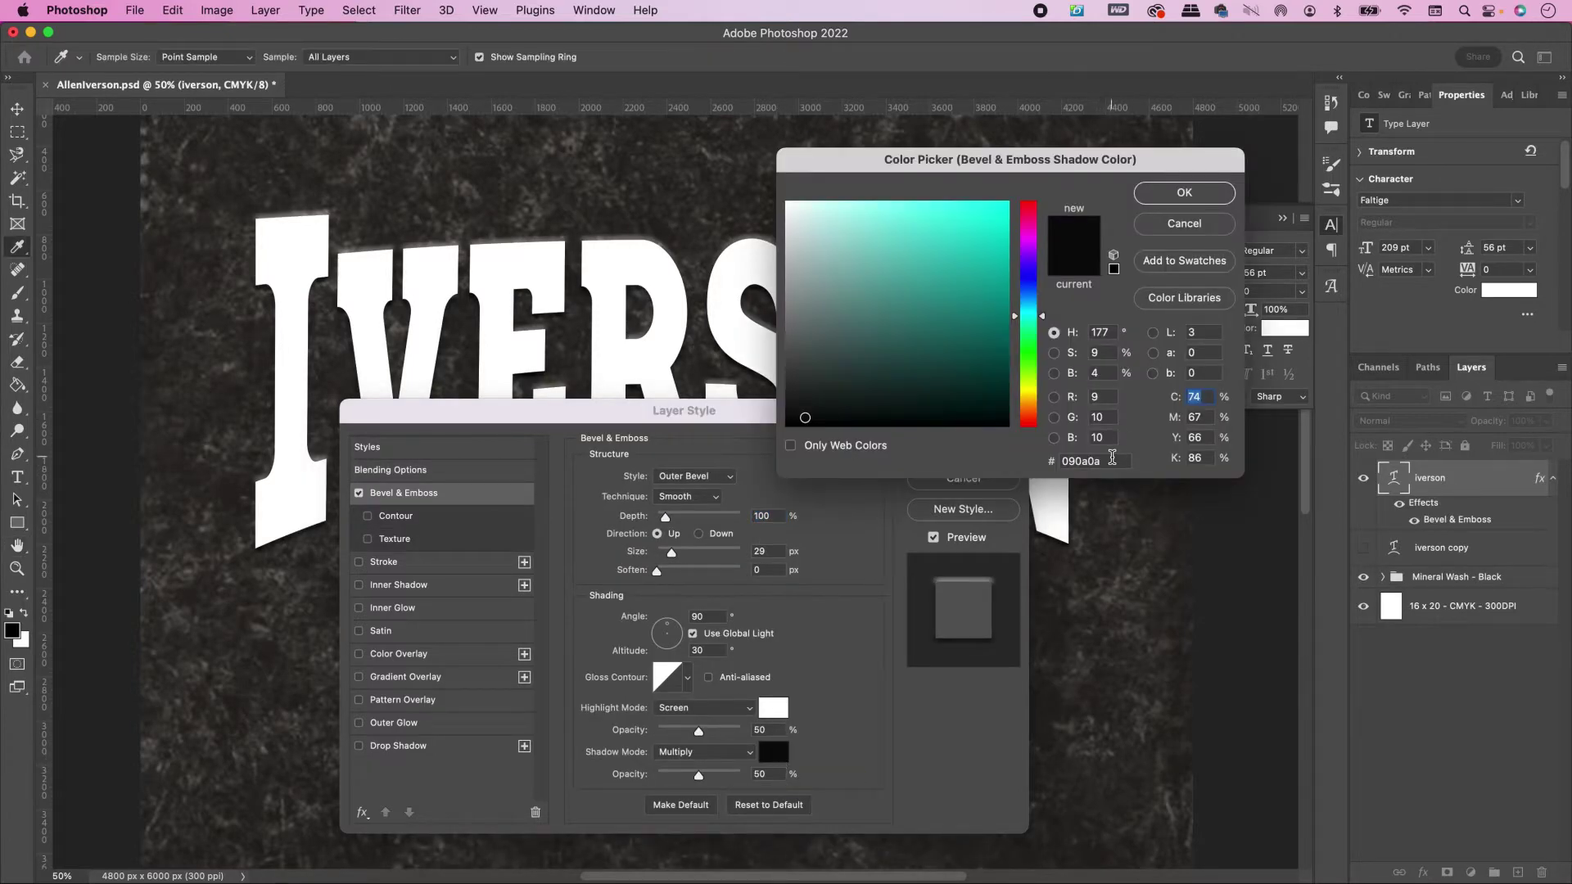
click(1161, 196)
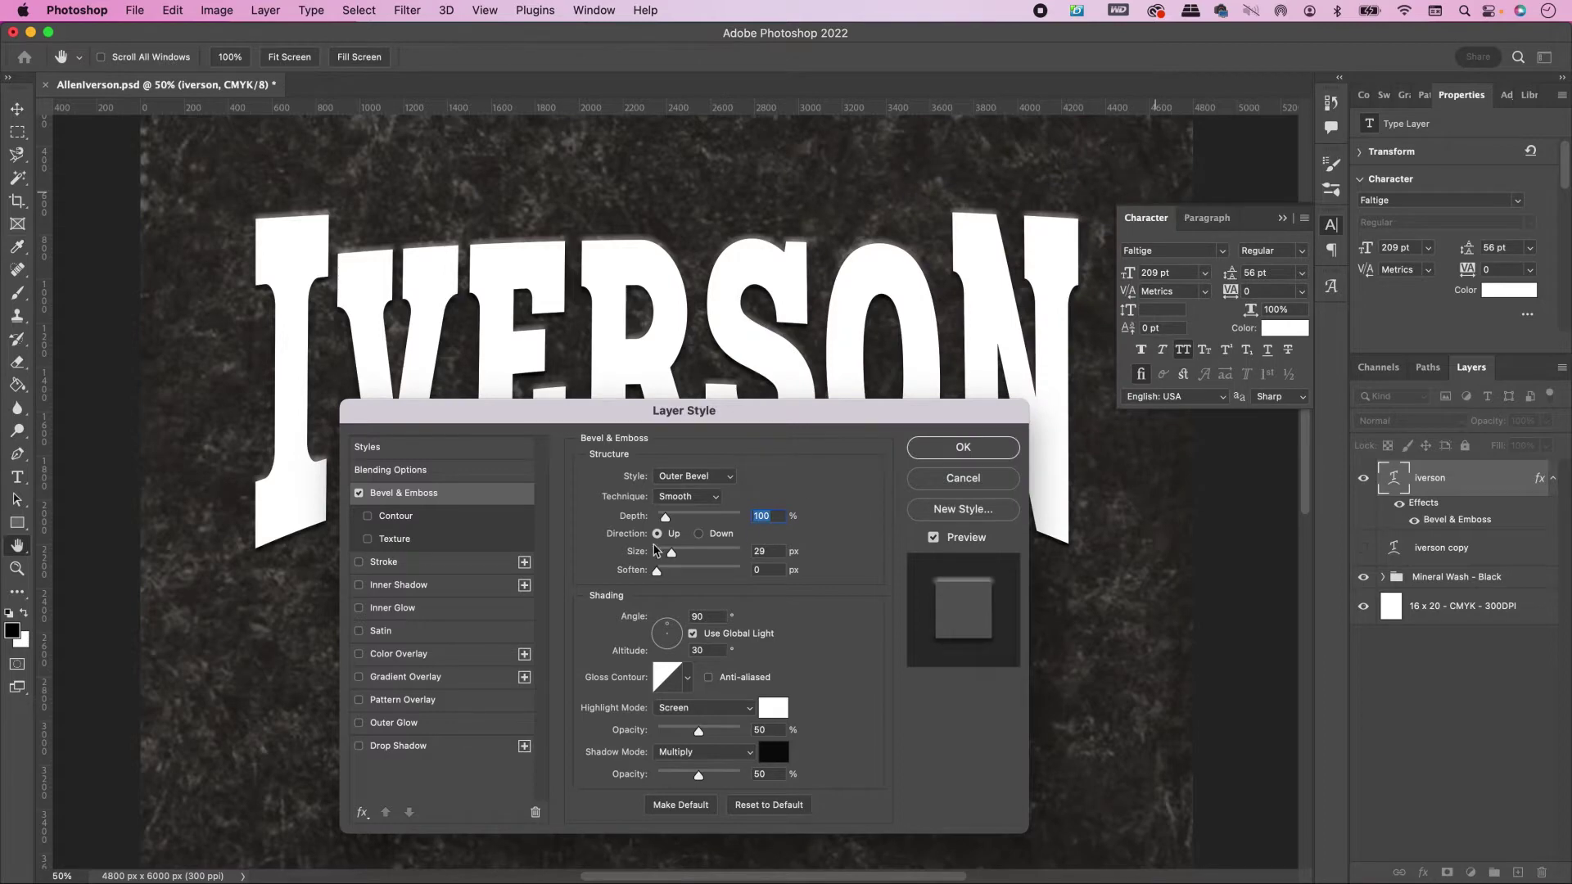
Step: Enable Contour for the bevel and choose the half-round contour preset with a 100% range
click(398, 516)
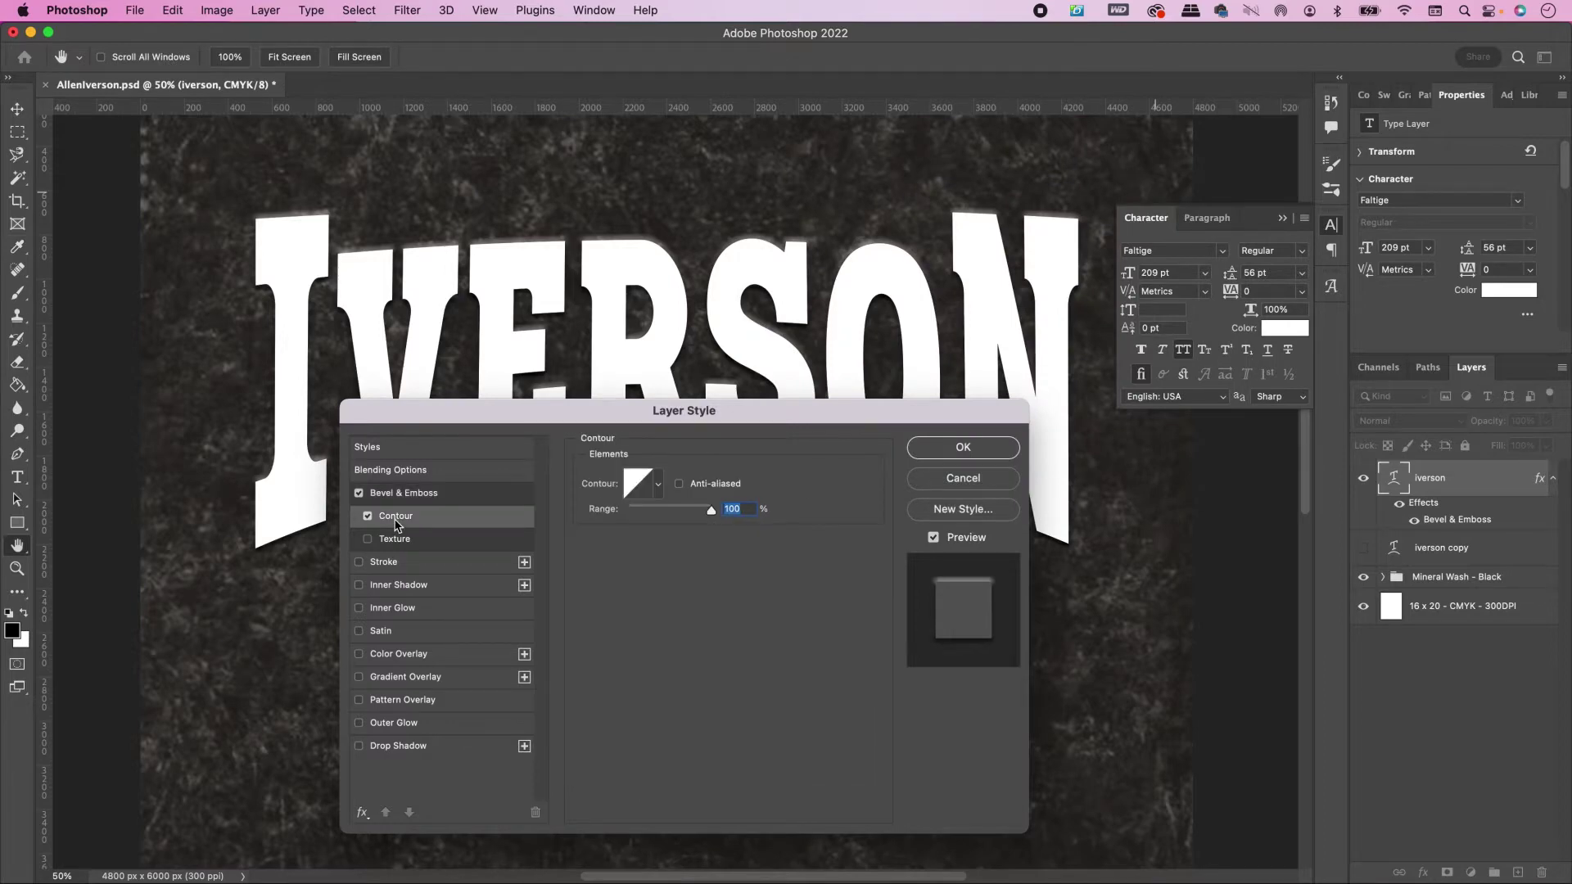
click(660, 486)
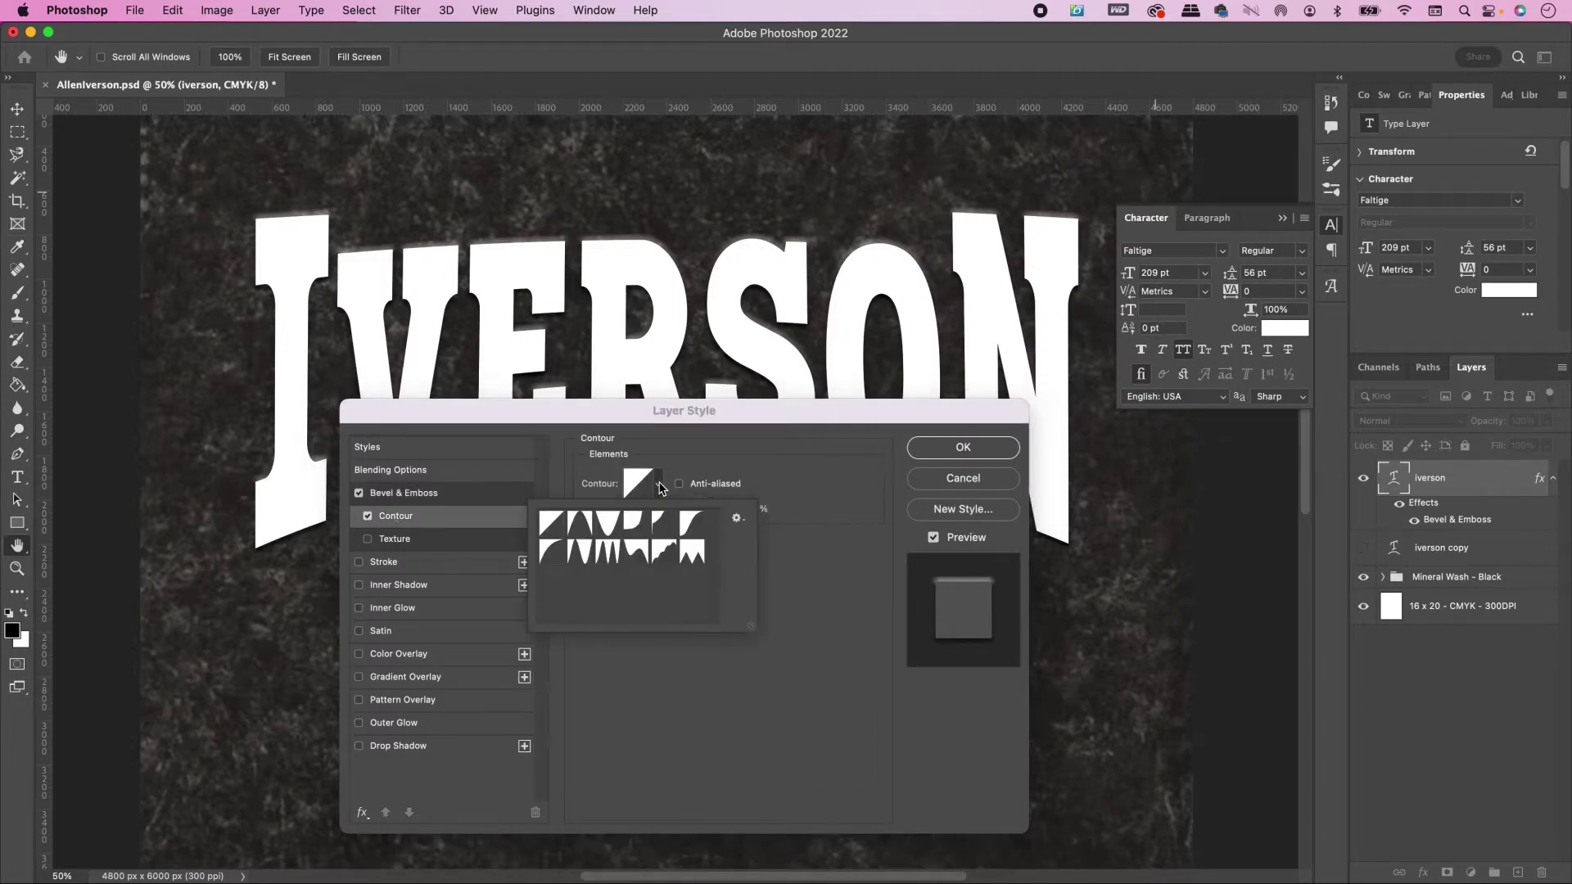
click(554, 557)
click(795, 606)
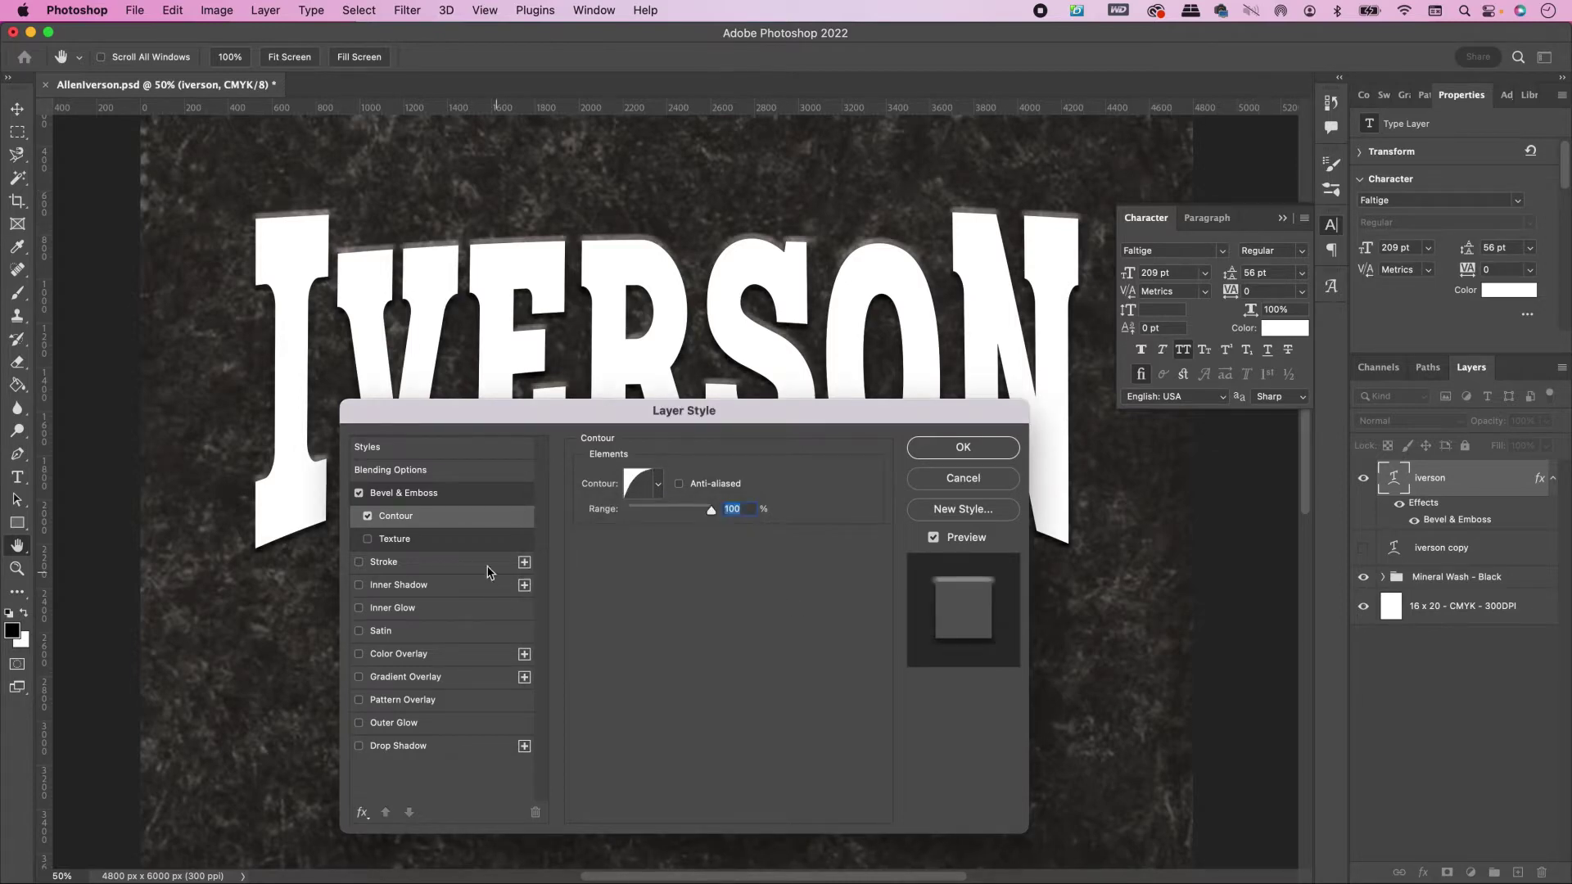
Step: Add a 24 px Inside stroke to the iverson layer and color it black
click(441, 570)
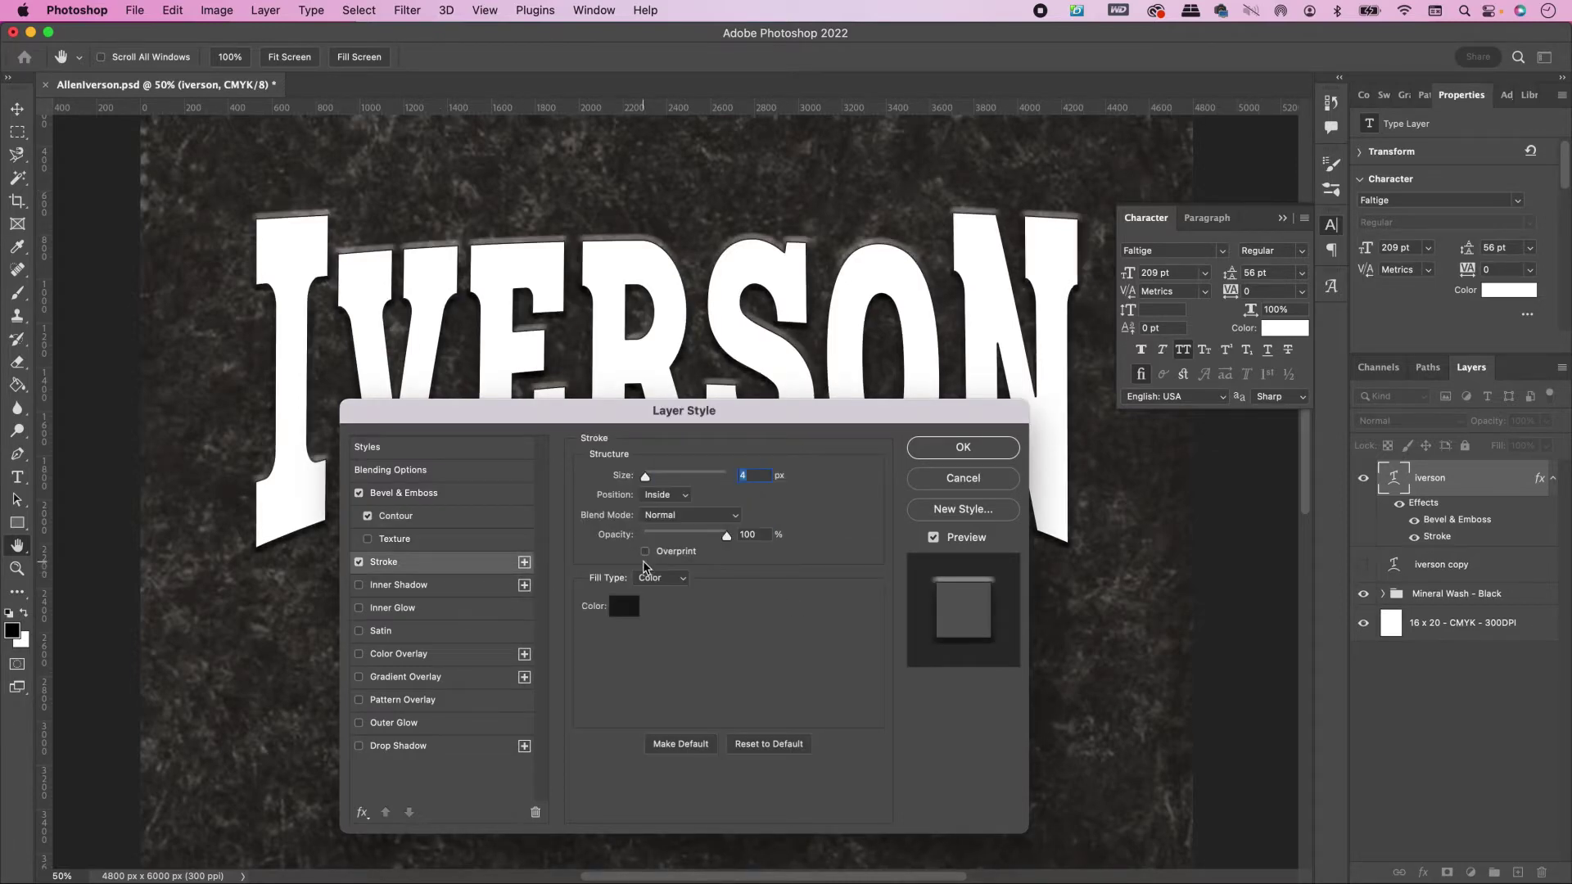
text(24)
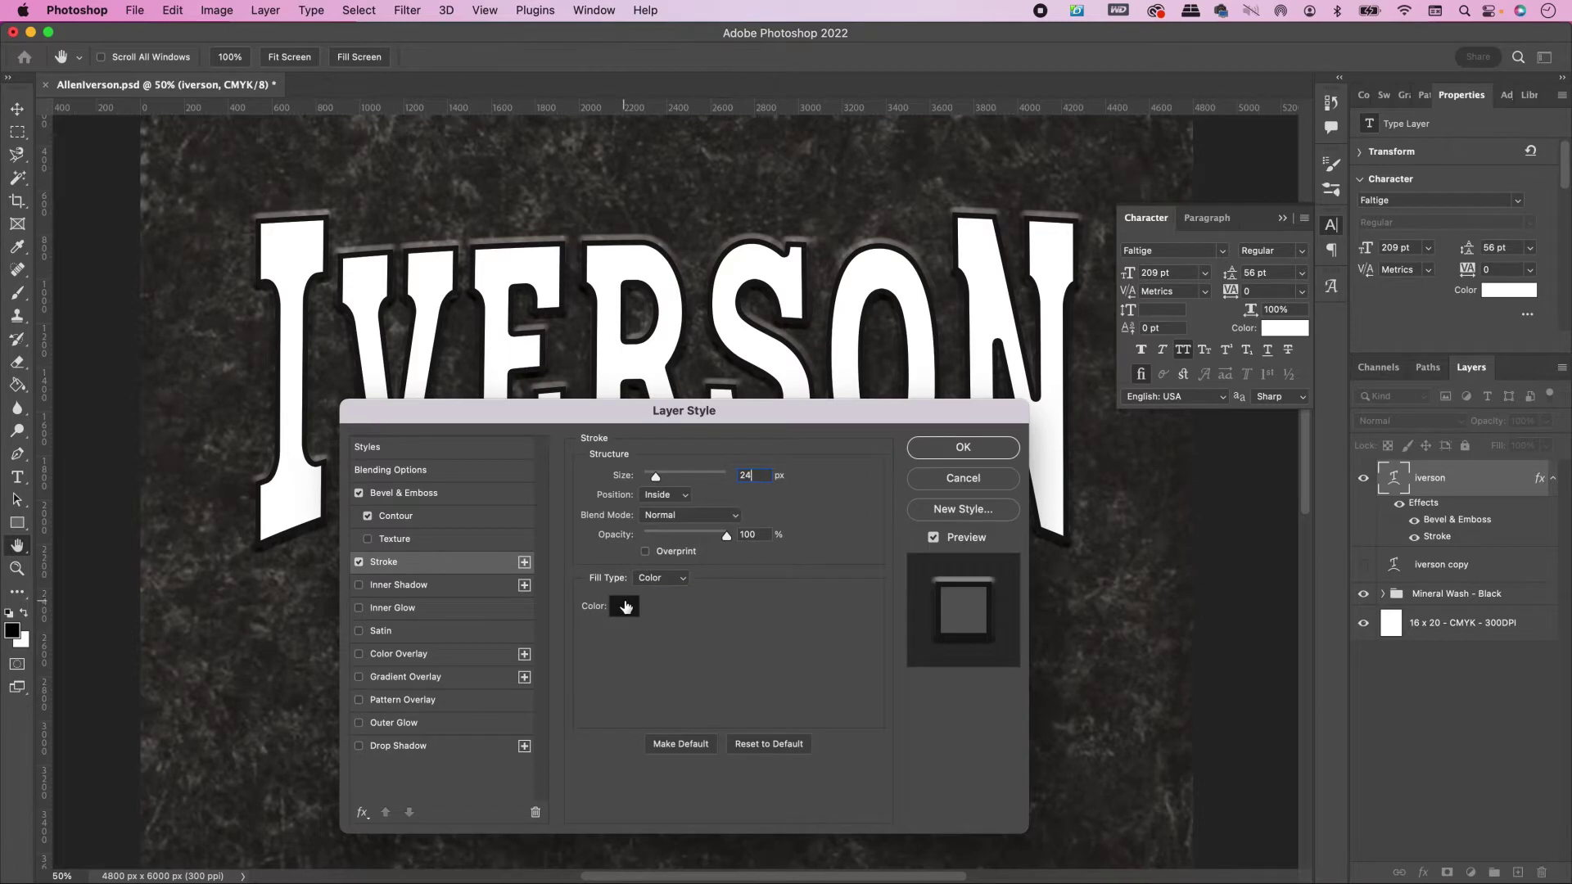
click(624, 606)
click(972, 425)
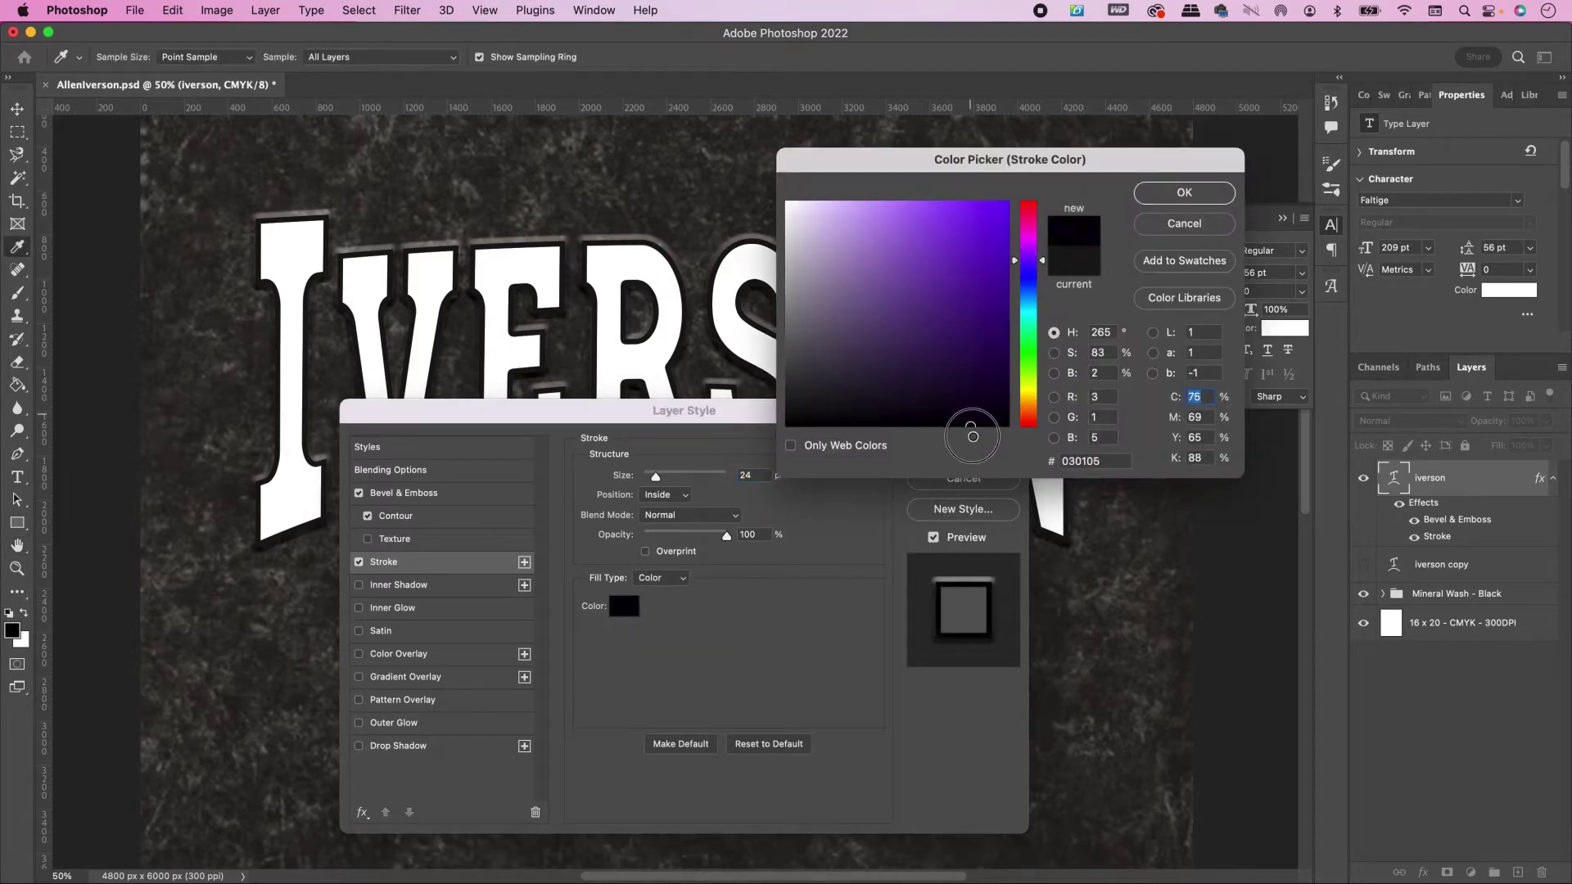
click(1160, 192)
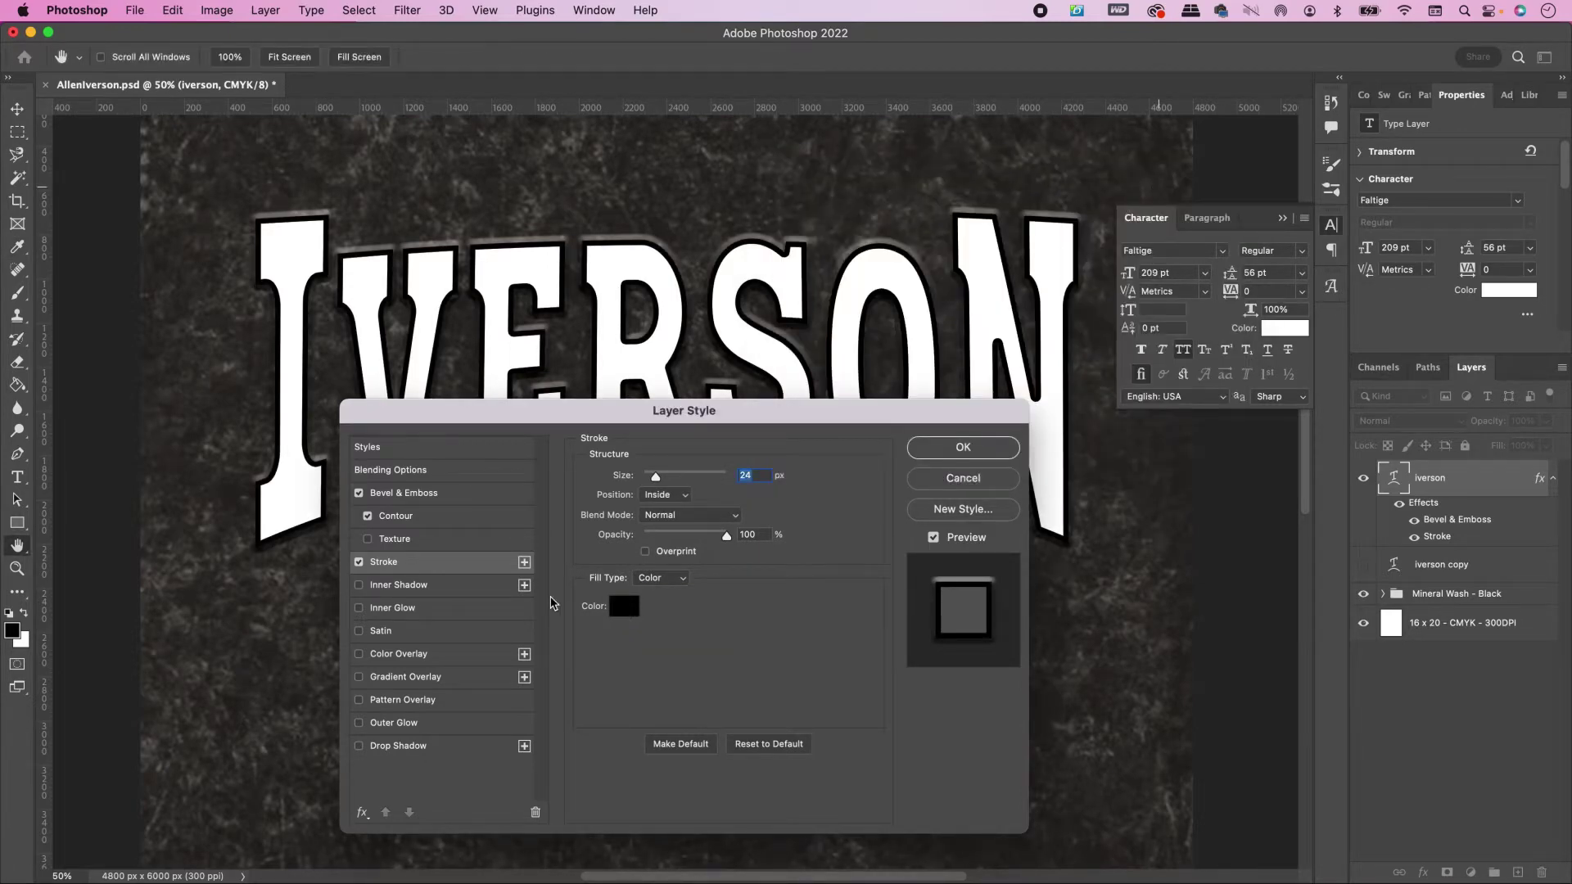
Step: Add a second stroke to the iverson layer, 31 px wide, positioned Outside and colored white #ffffff
click(524, 561)
click(470, 584)
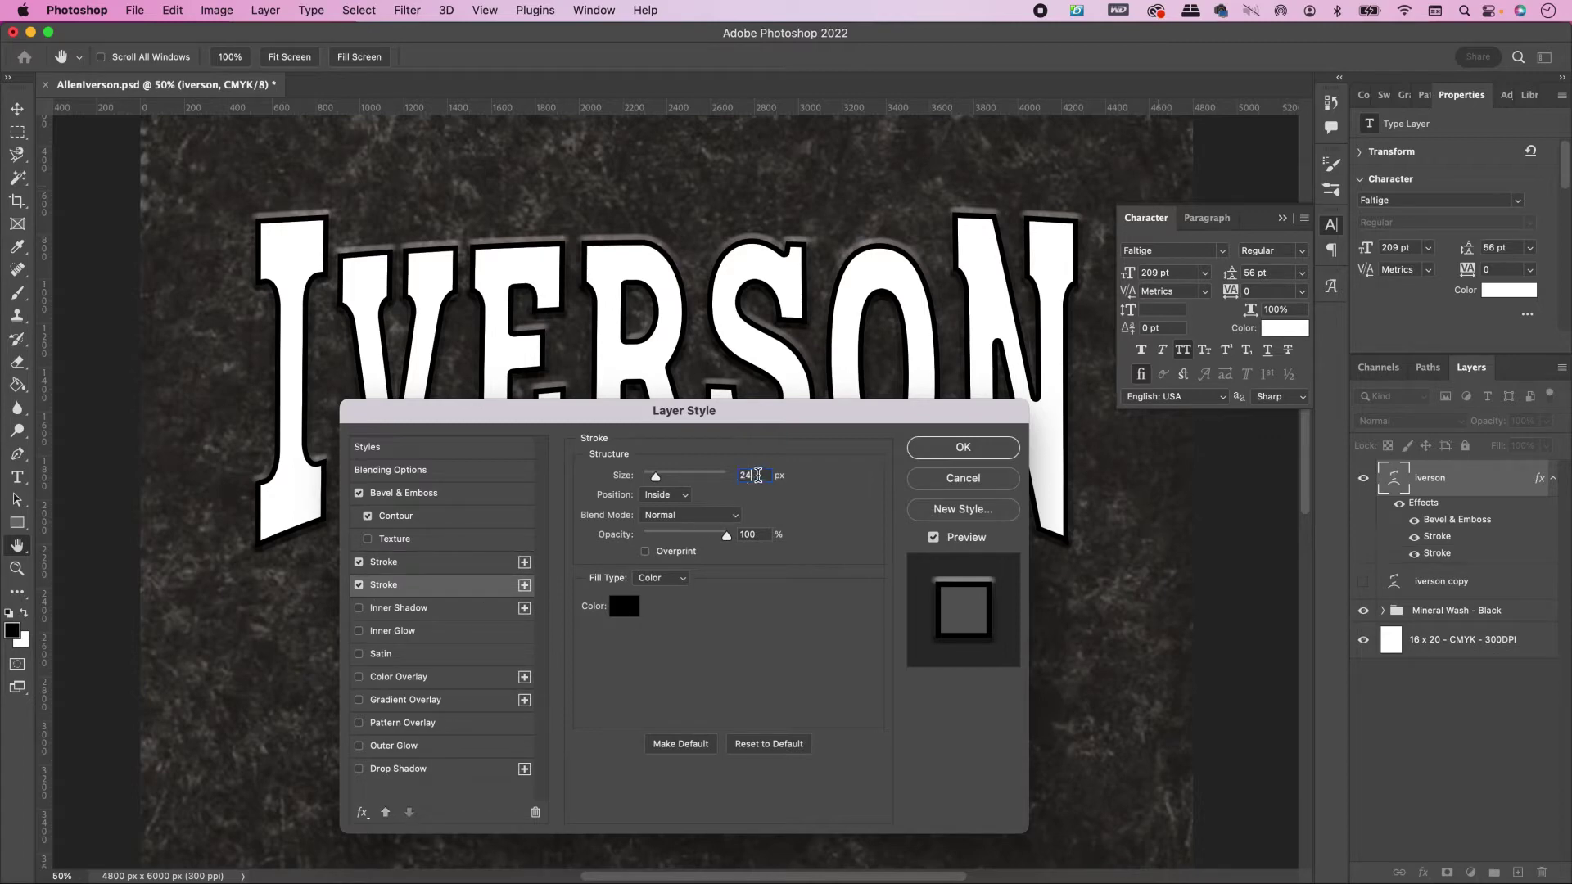
key(BackSpace)
key(BackSpace)
text(31)
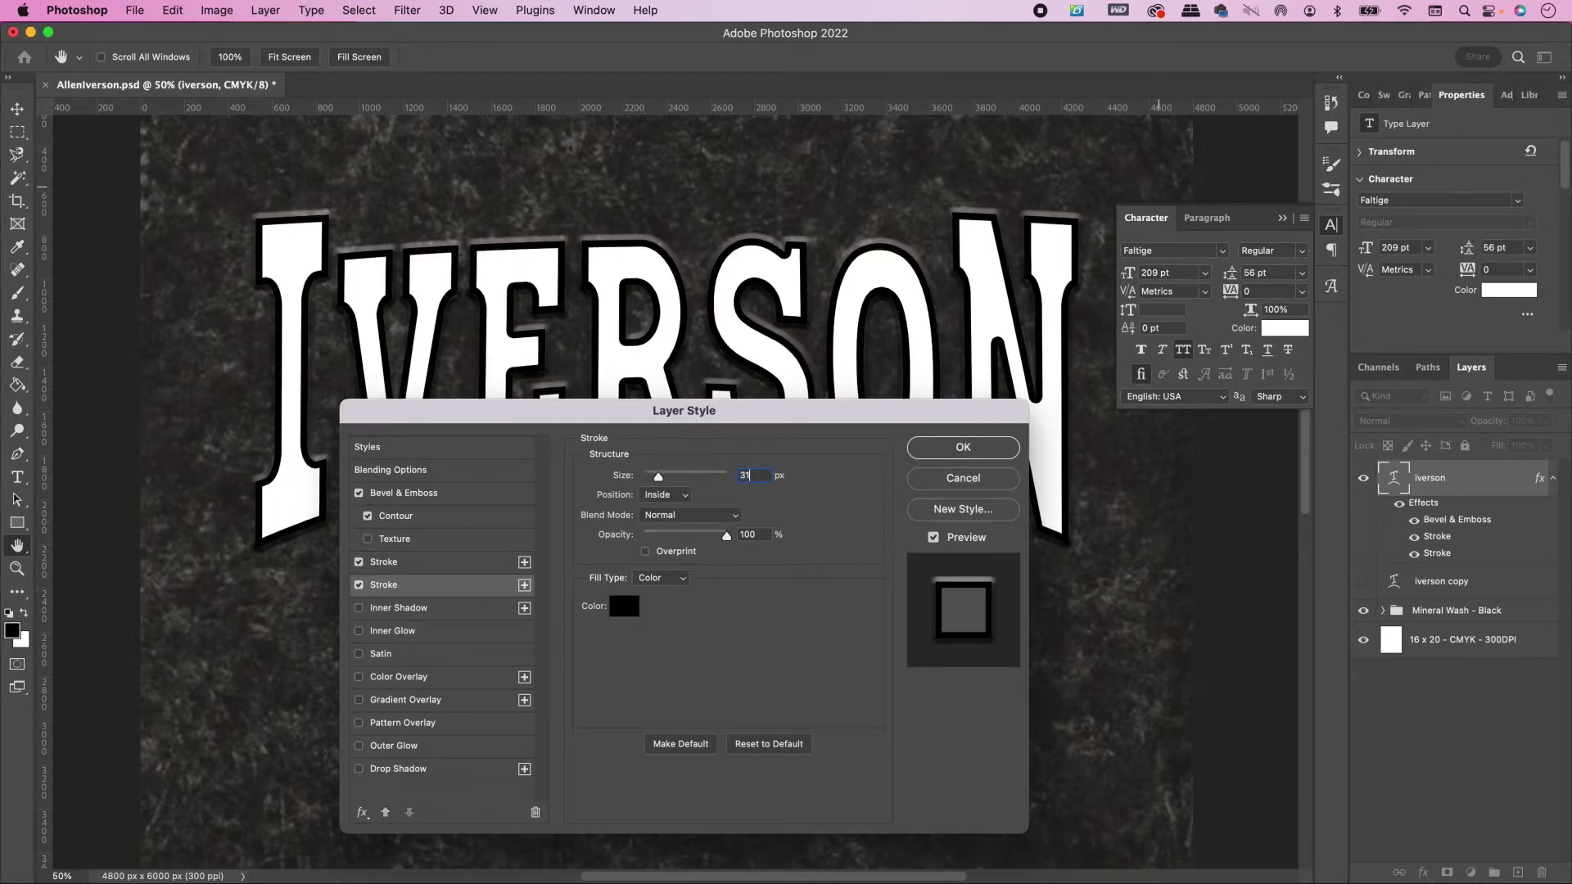
click(656, 498)
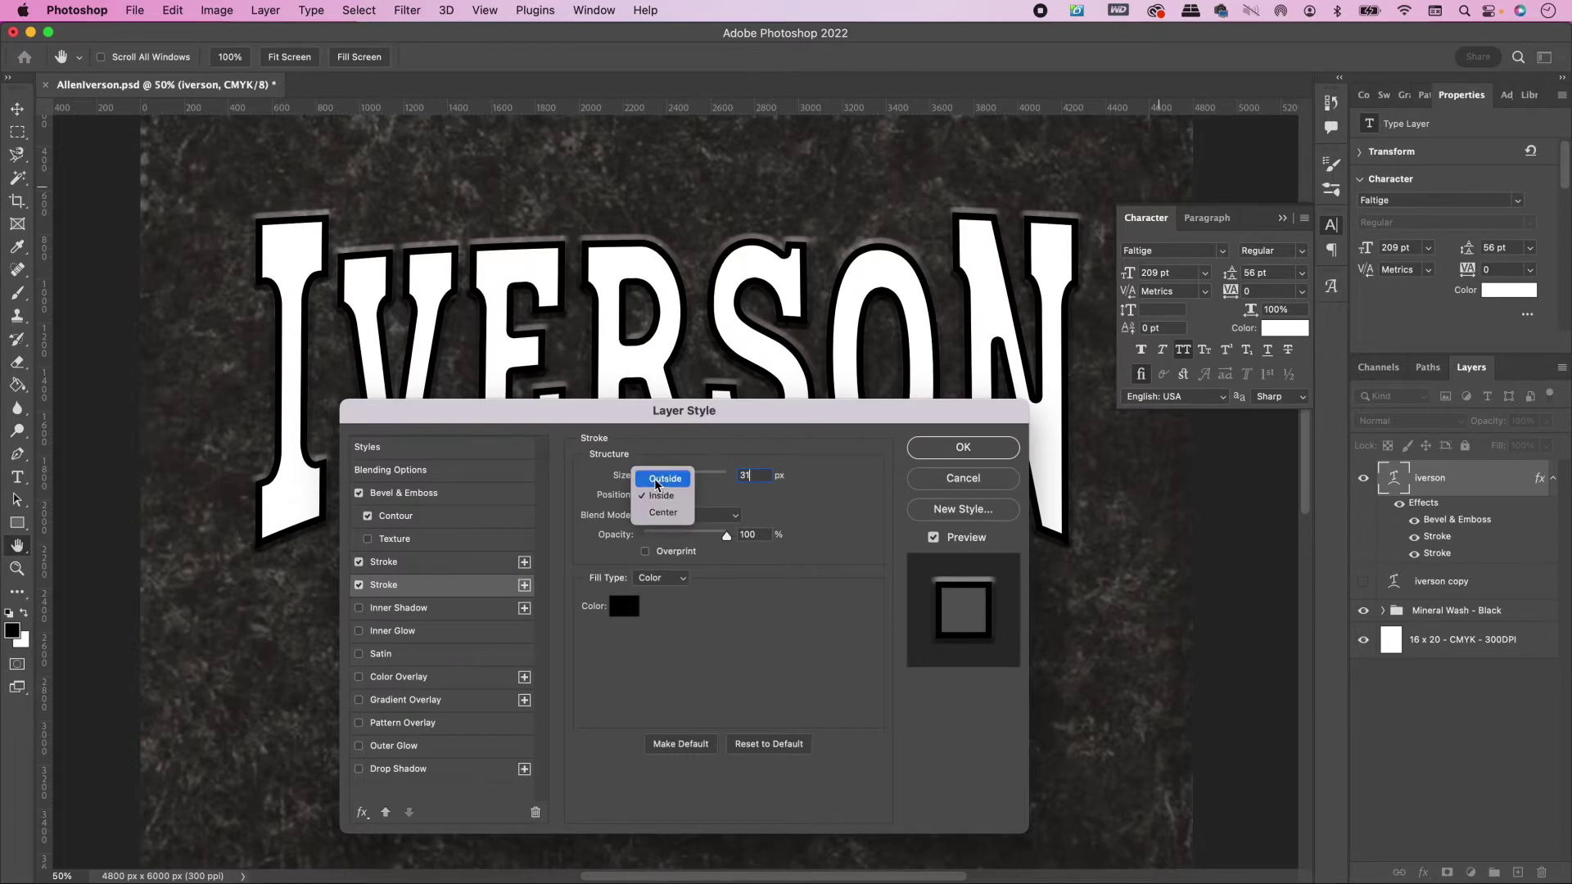
click(656, 482)
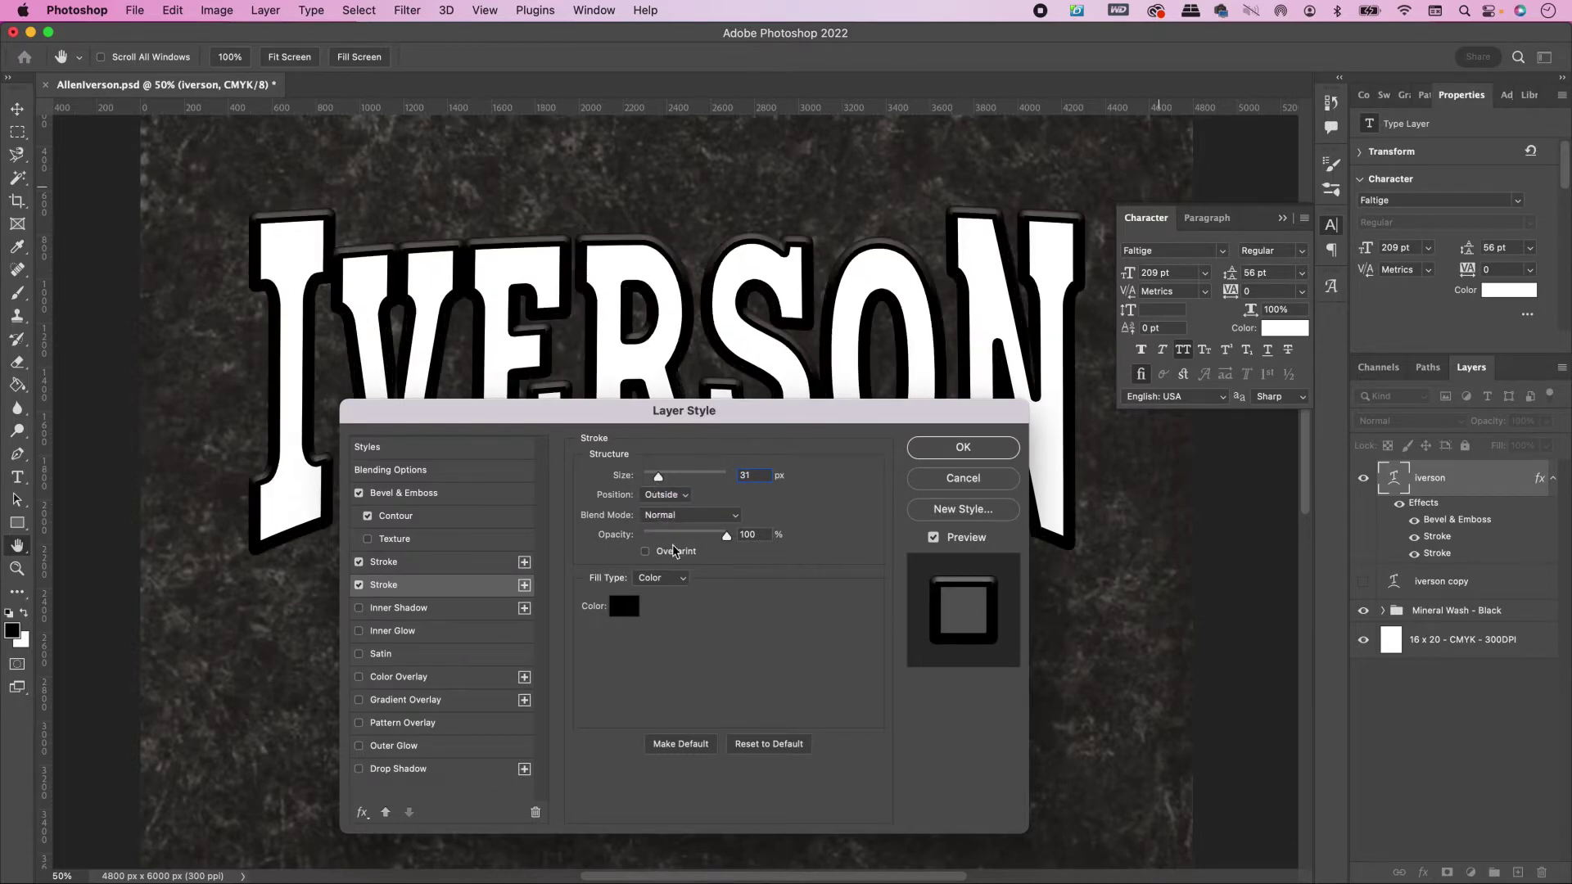
click(624, 607)
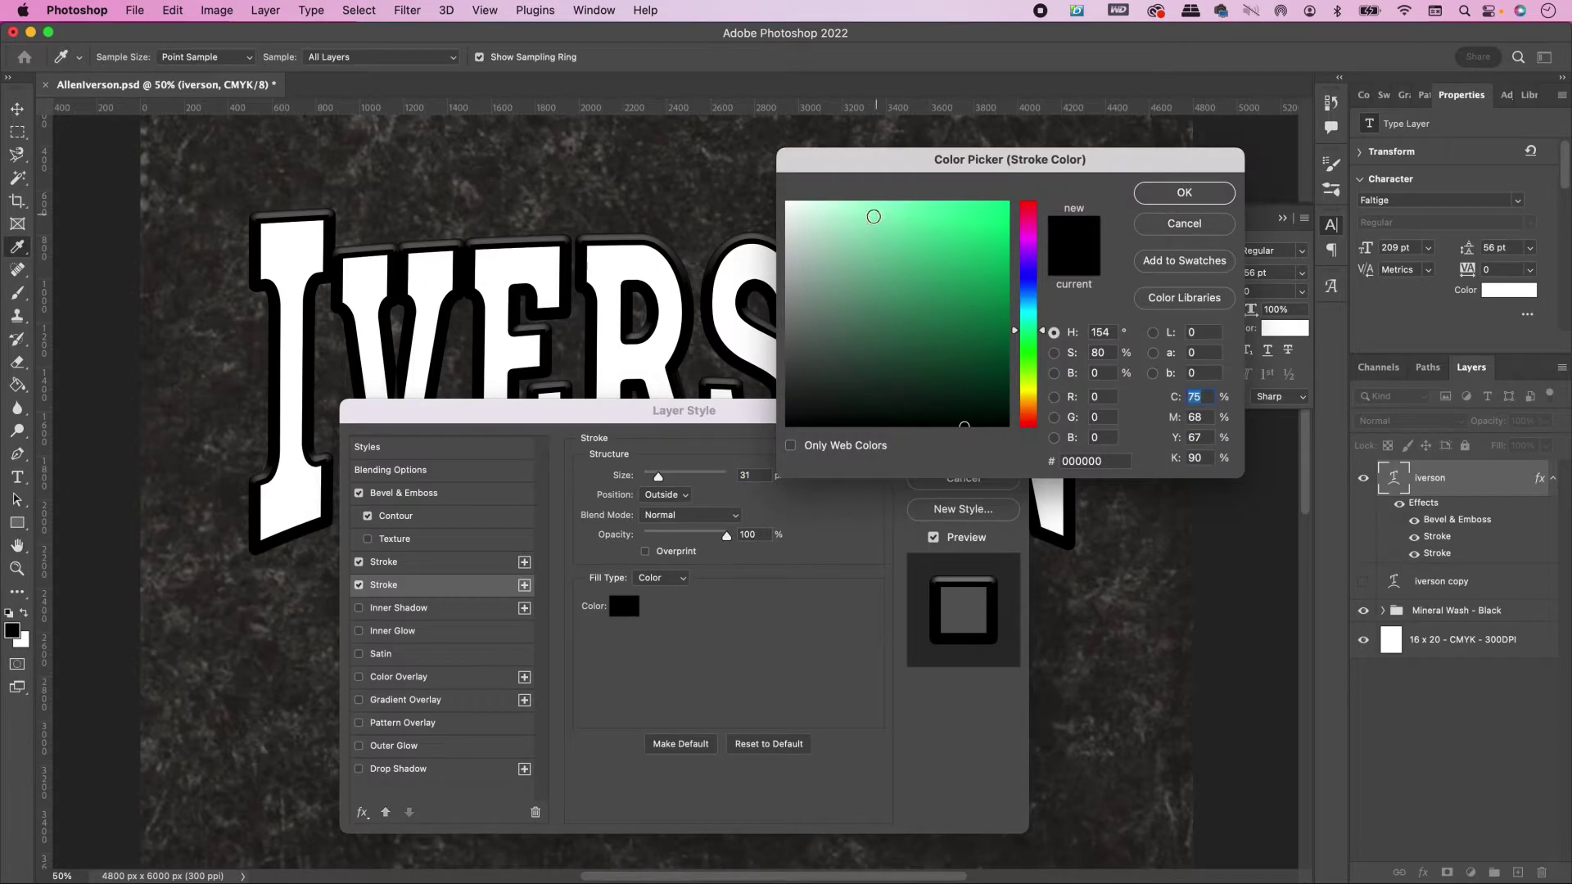
drag(874, 216, 780, 195)
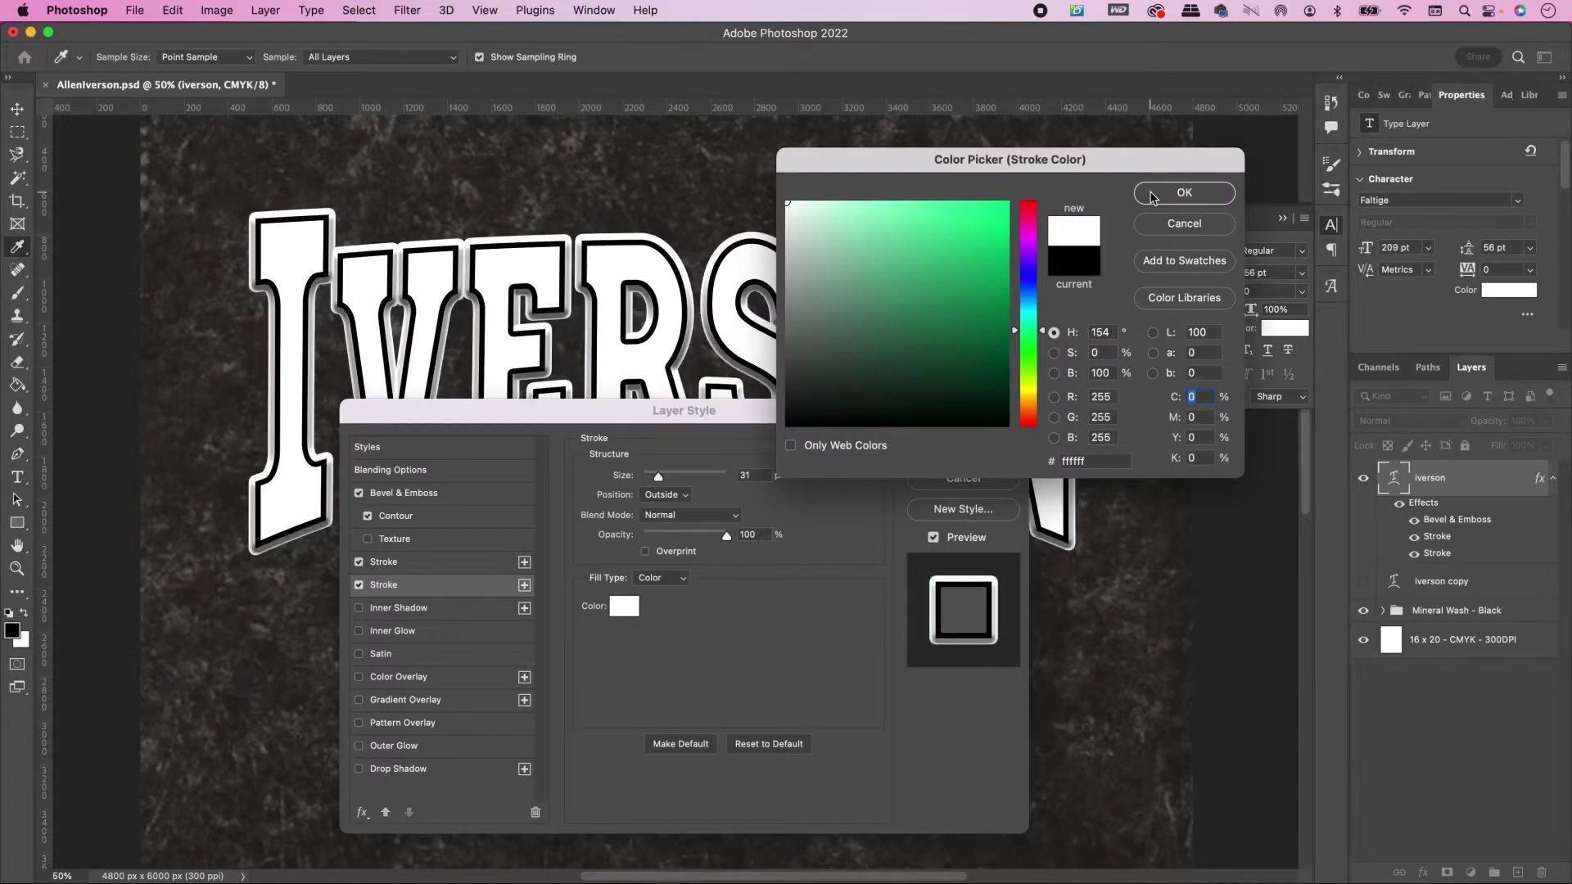
click(1152, 194)
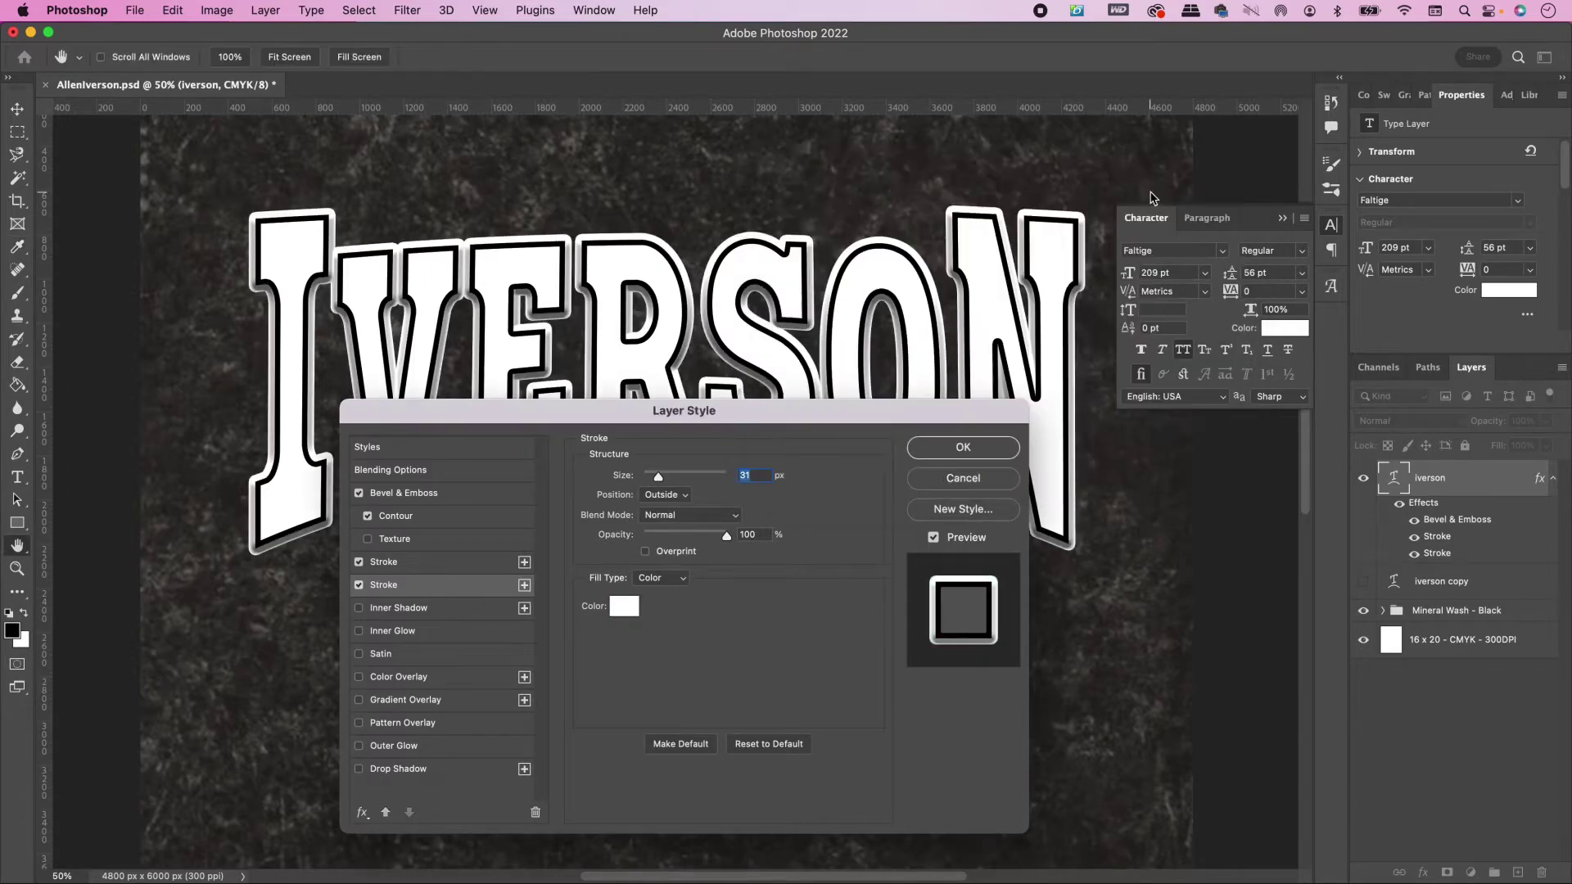
Step: Add an Inner Shadow to the iverson layer with color #000000 and 13% opacity
click(421, 610)
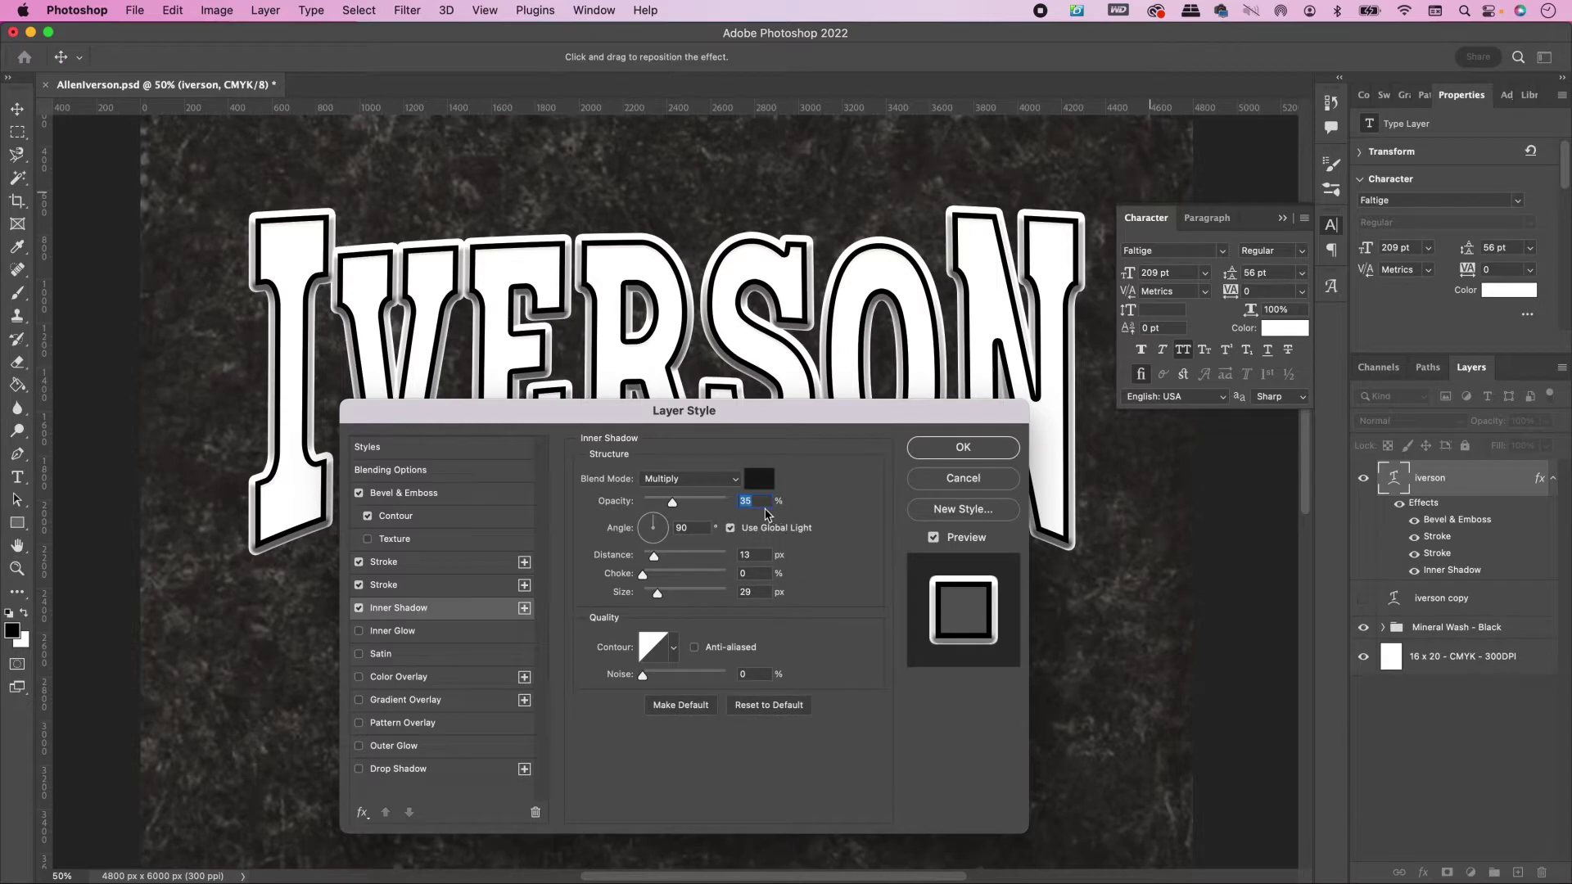
click(760, 479)
drag(783, 417, 766, 444)
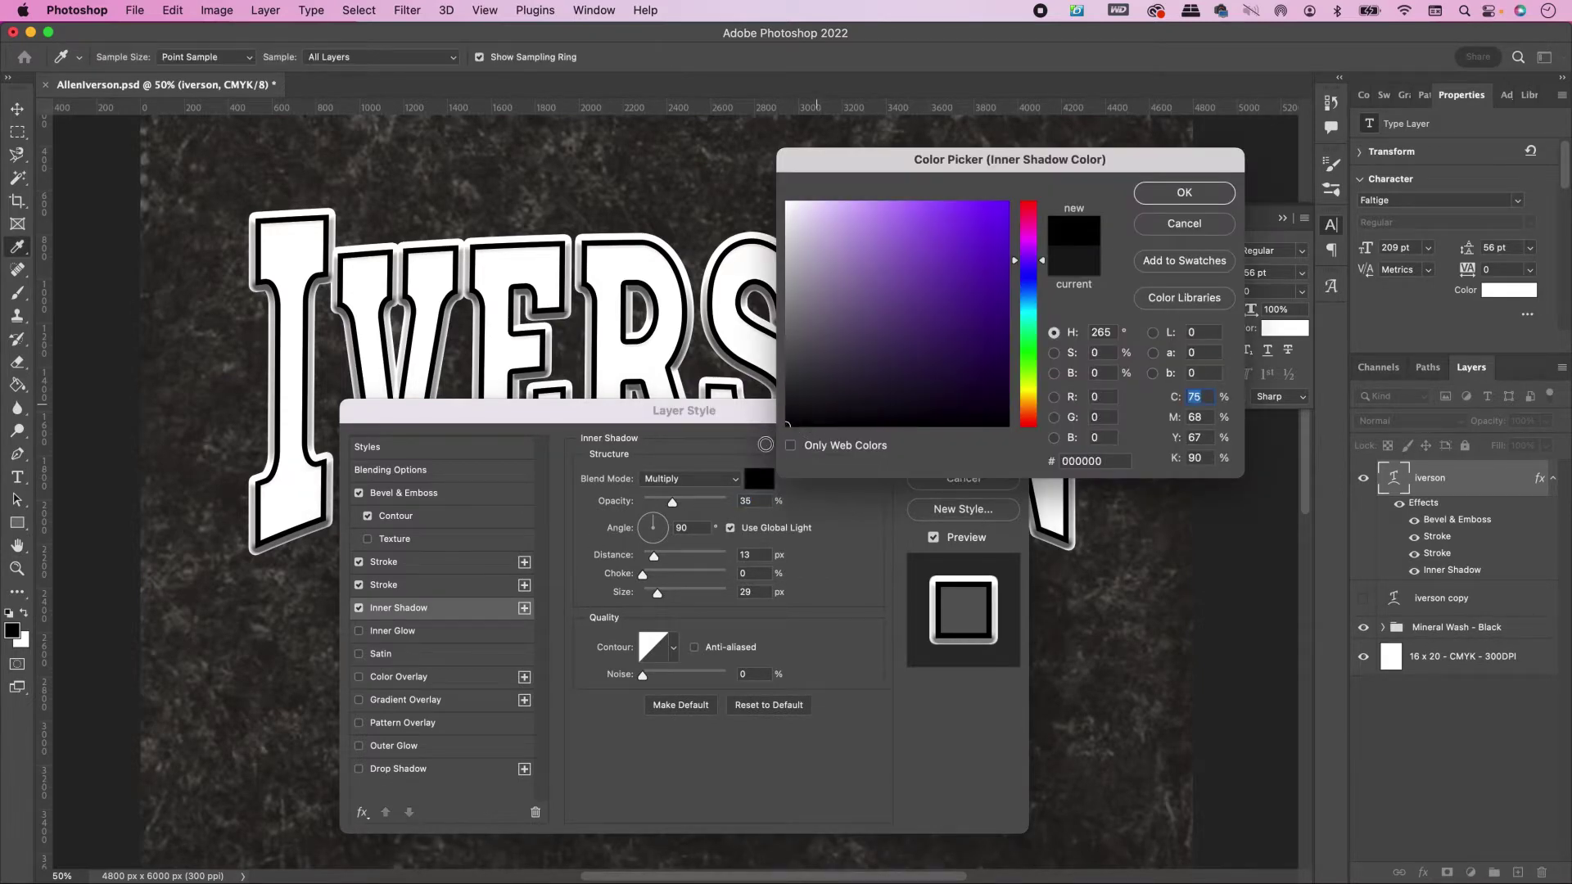
click(1158, 194)
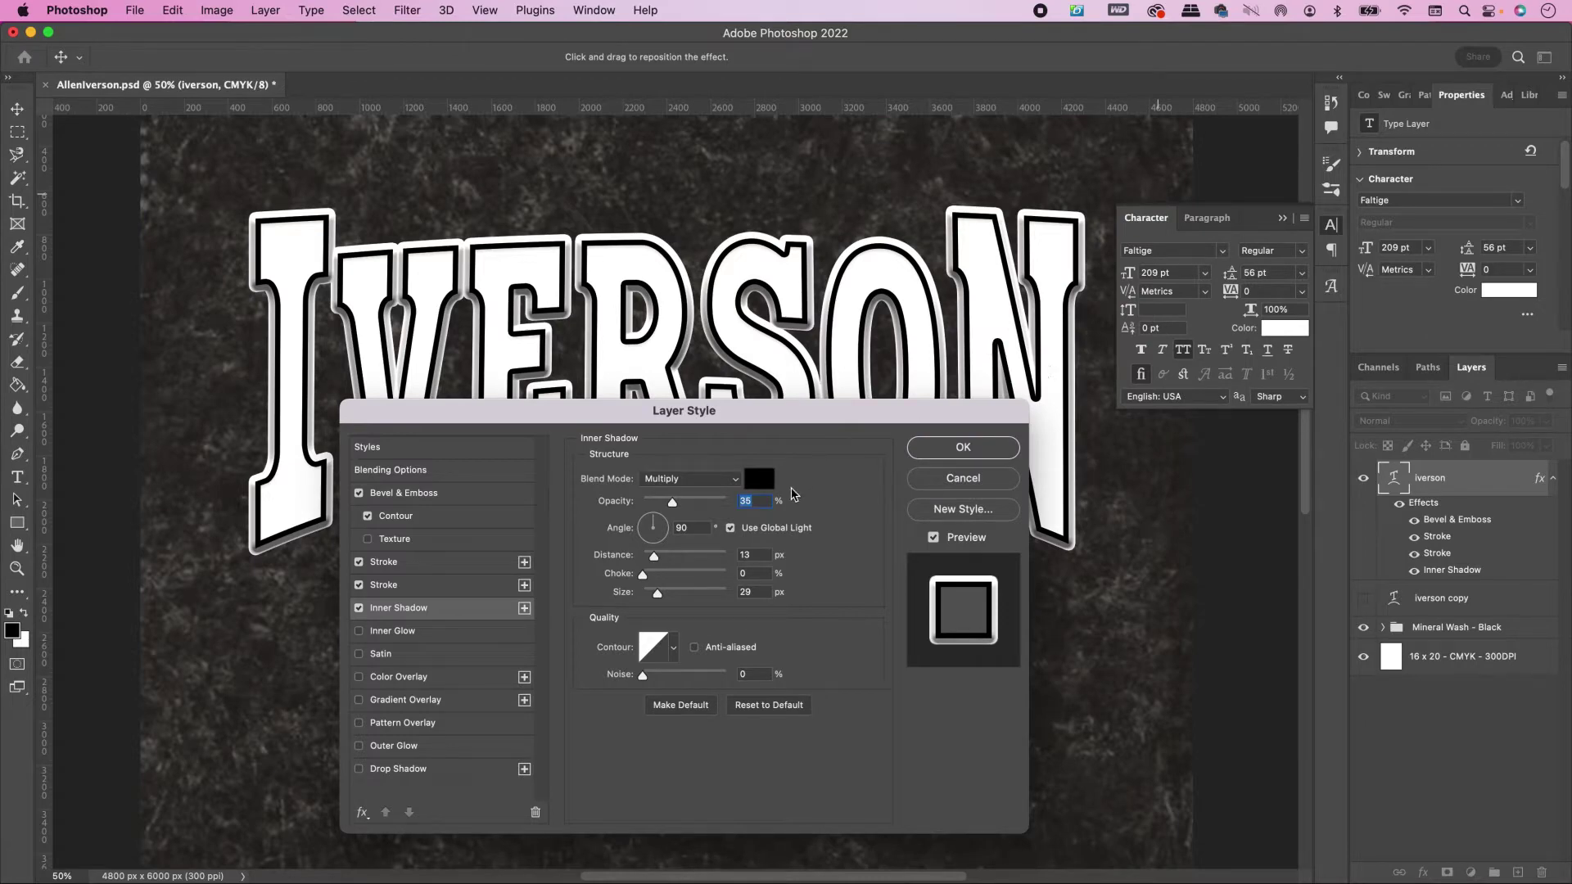
text(13)
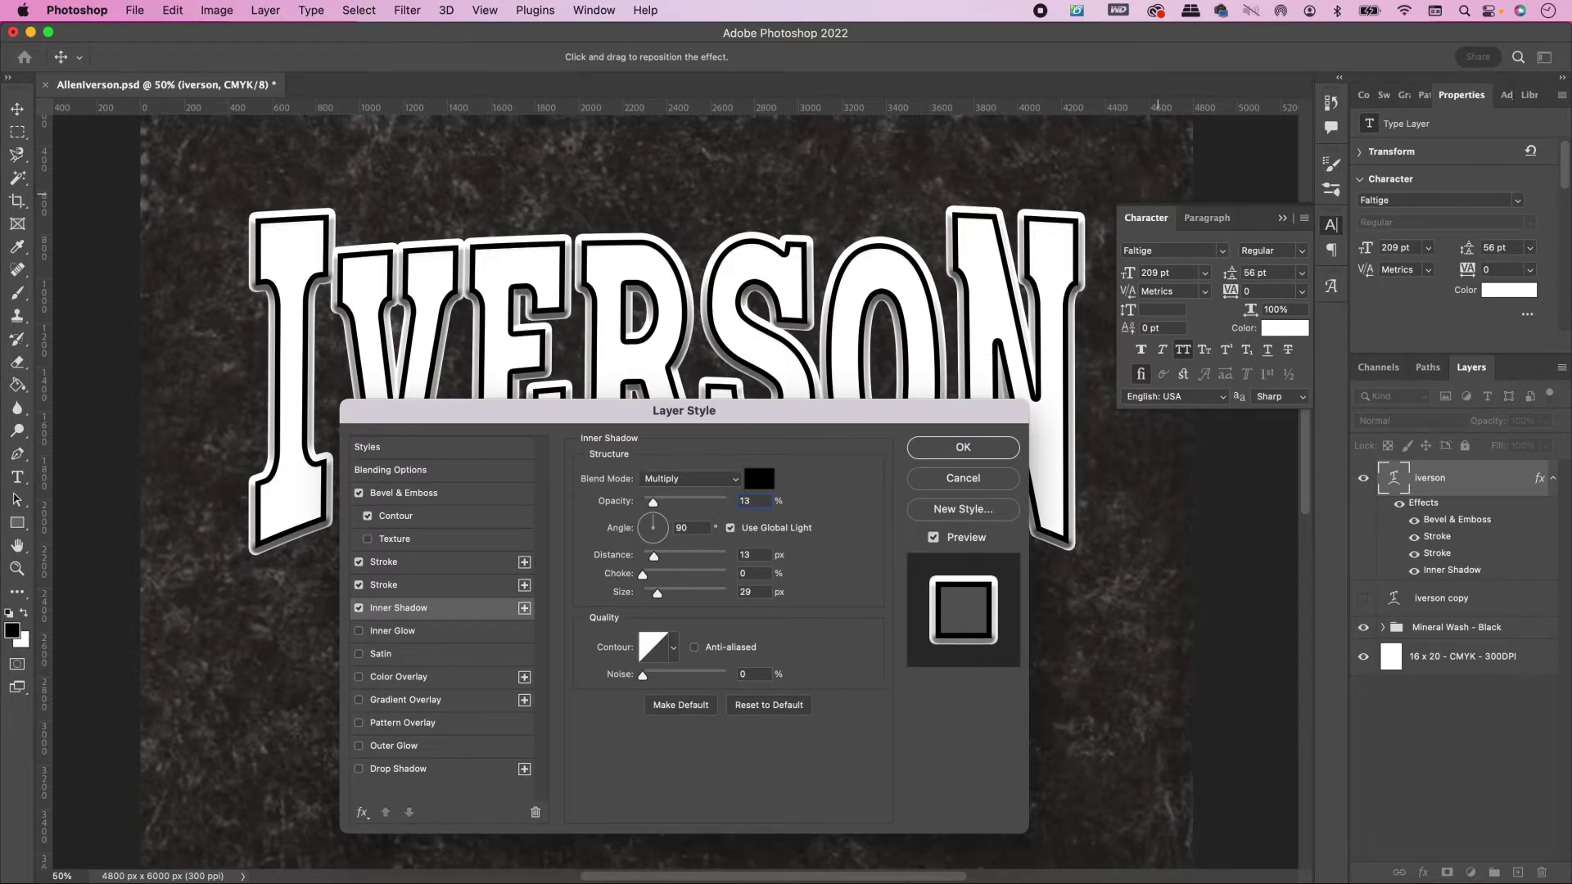
Step: Set the inner shadow's distance to 85 px, choke to 22% and size to 87 px
double_click(752, 556)
text(85)
key(Tab)
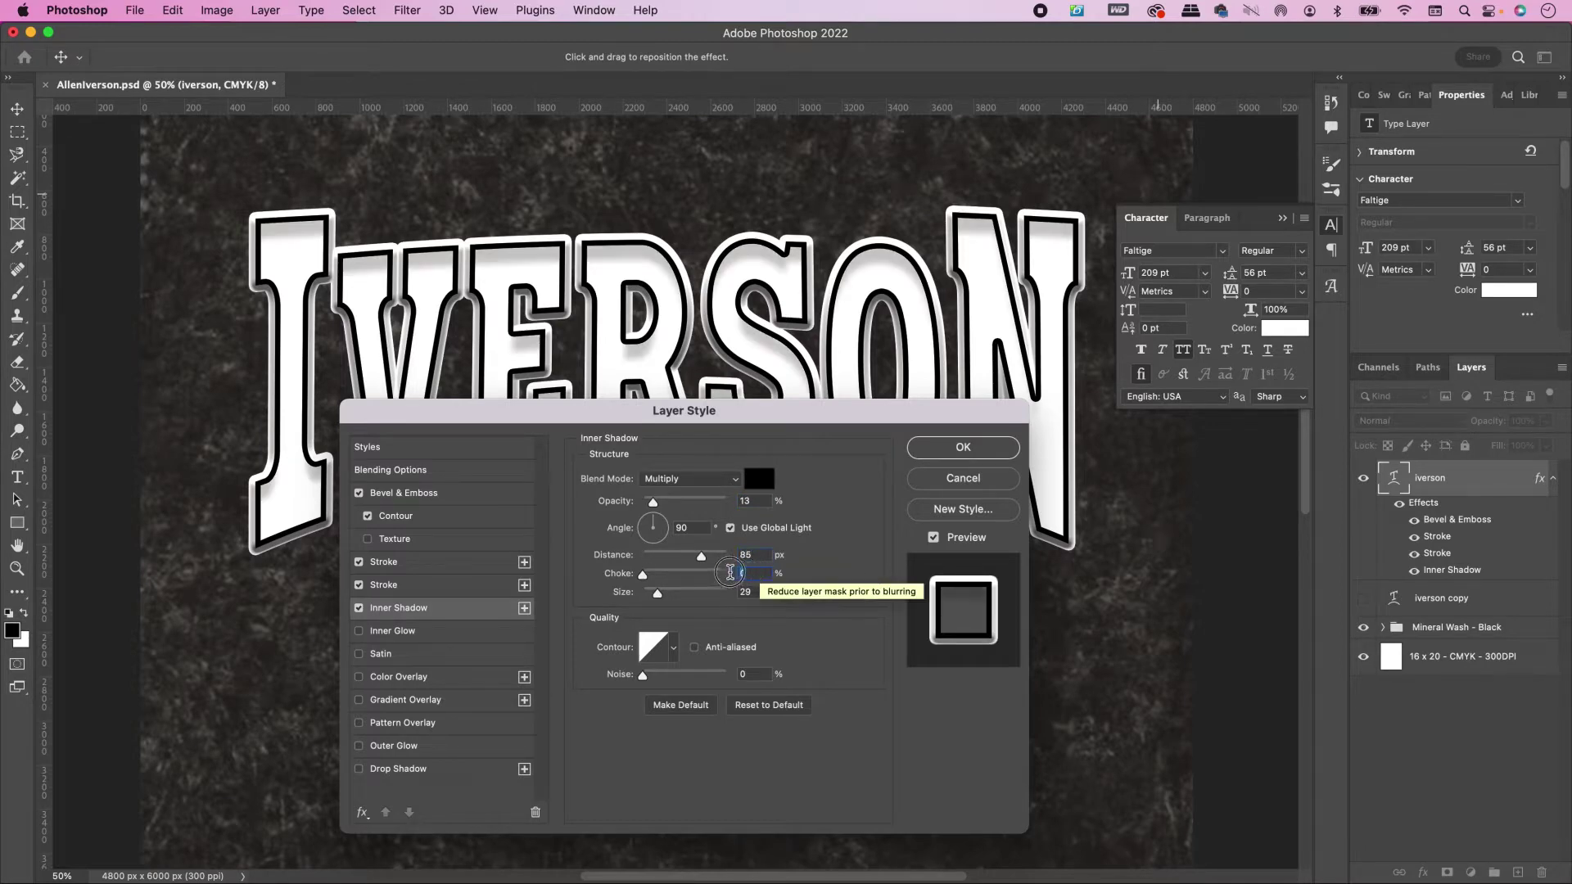
text(22)
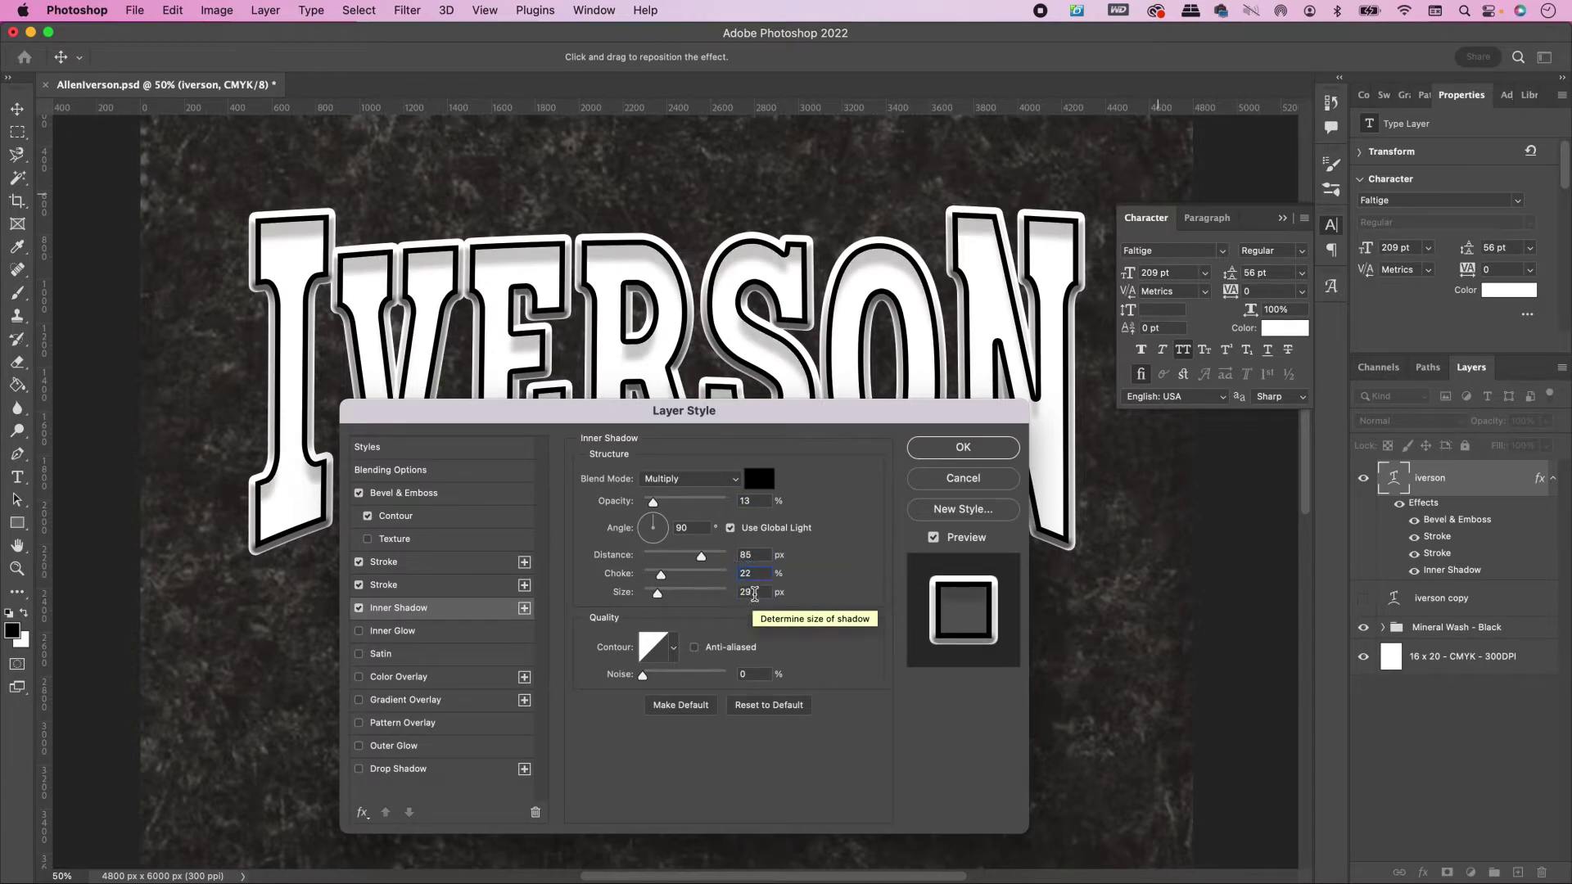
double_click(755, 594)
text(8)
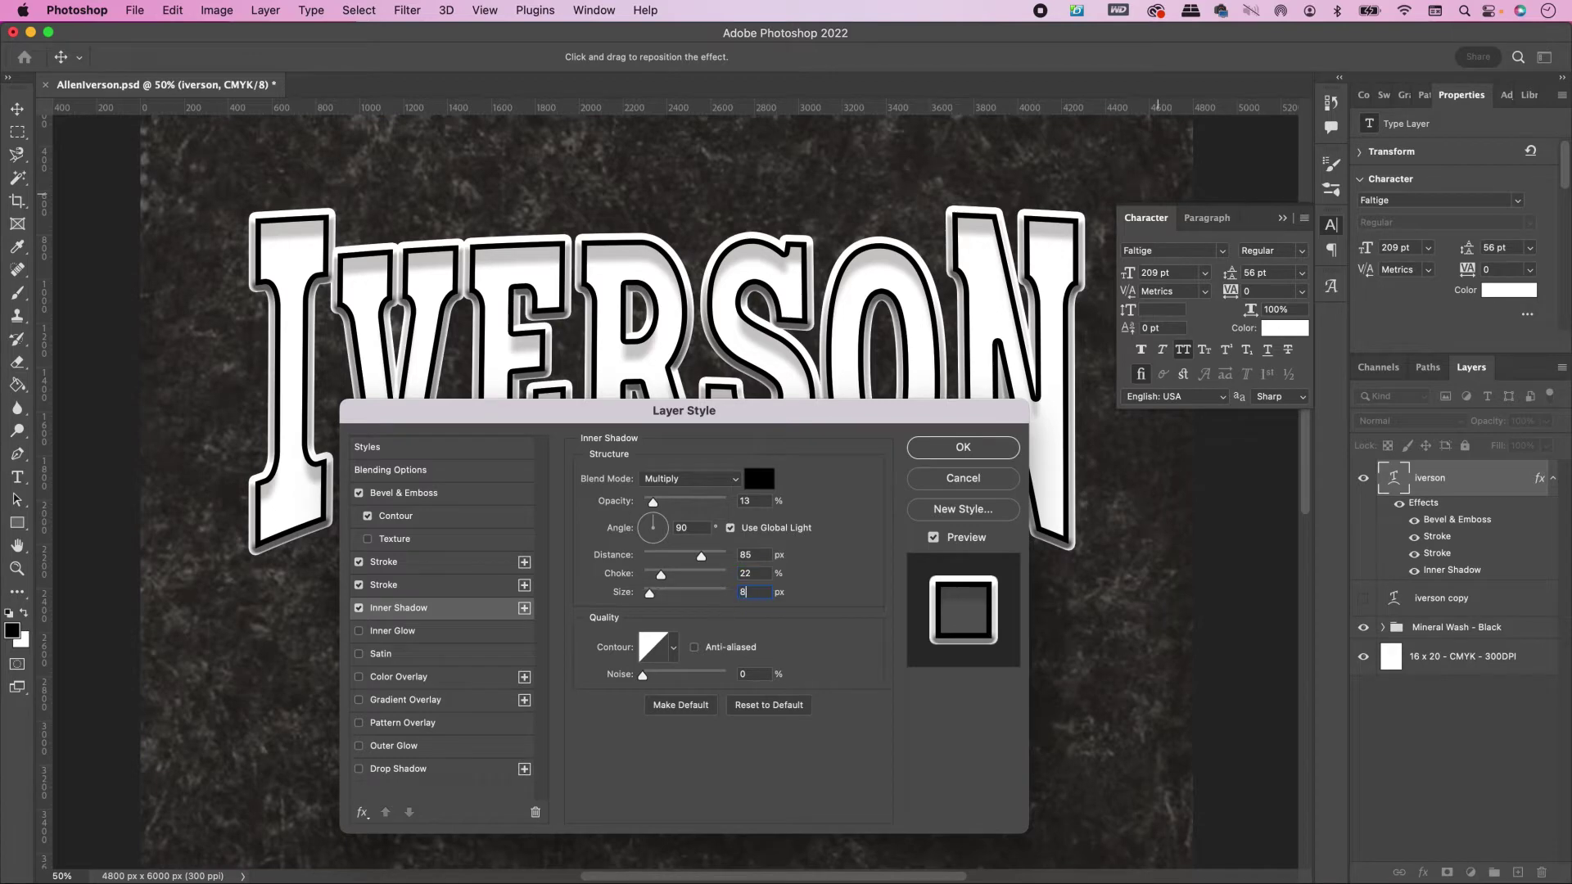
text(7)
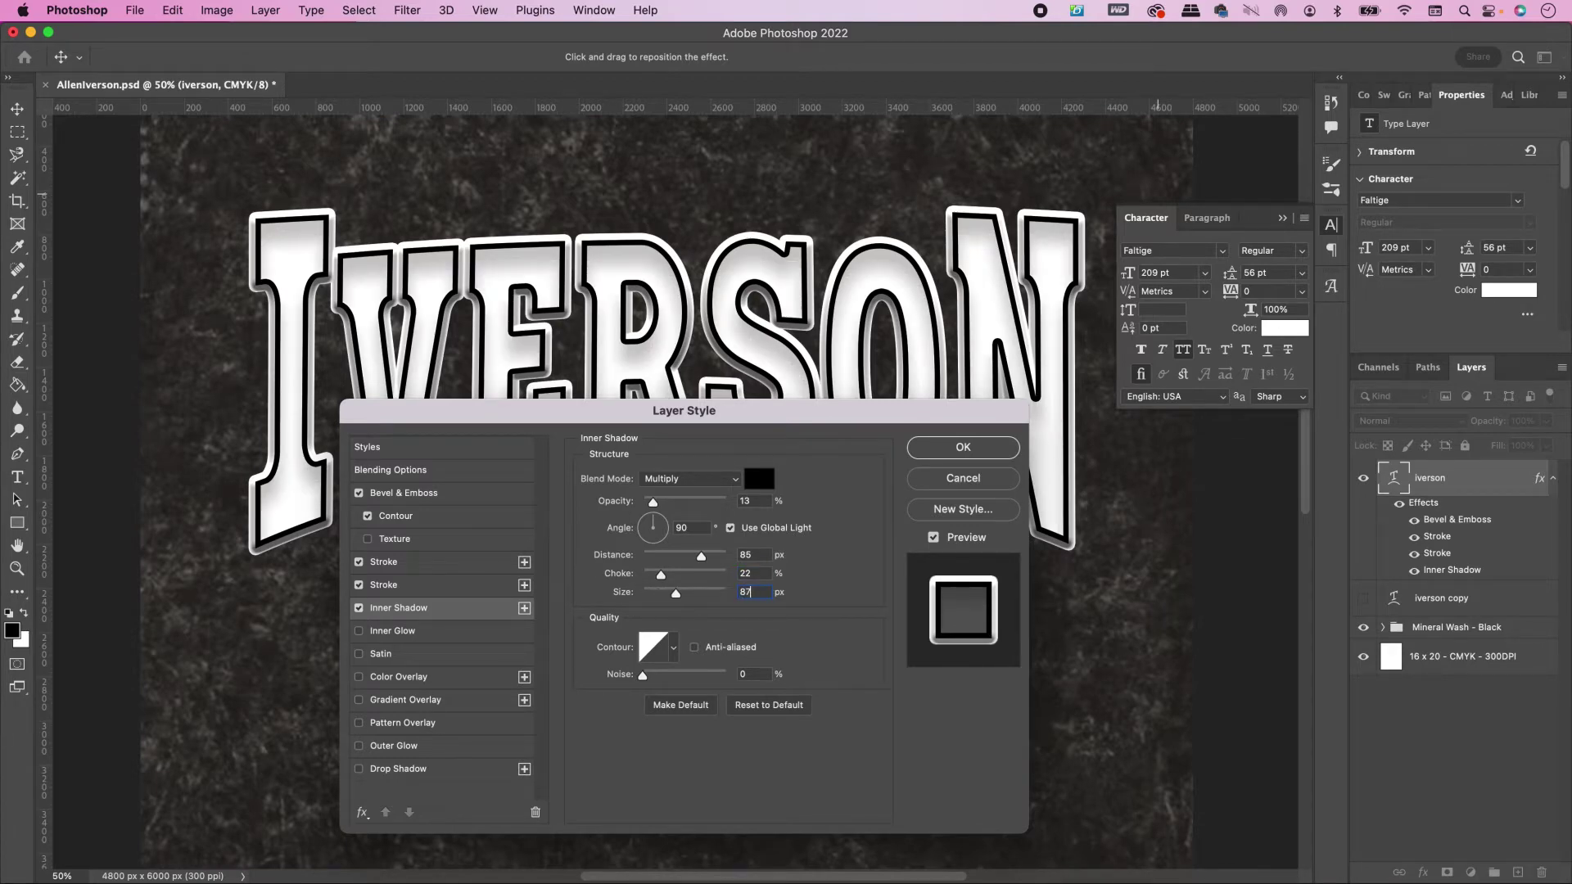
Step: Add a black Satin effect to the iverson layer with a distance of 65 px and a size of 18 px
click(424, 655)
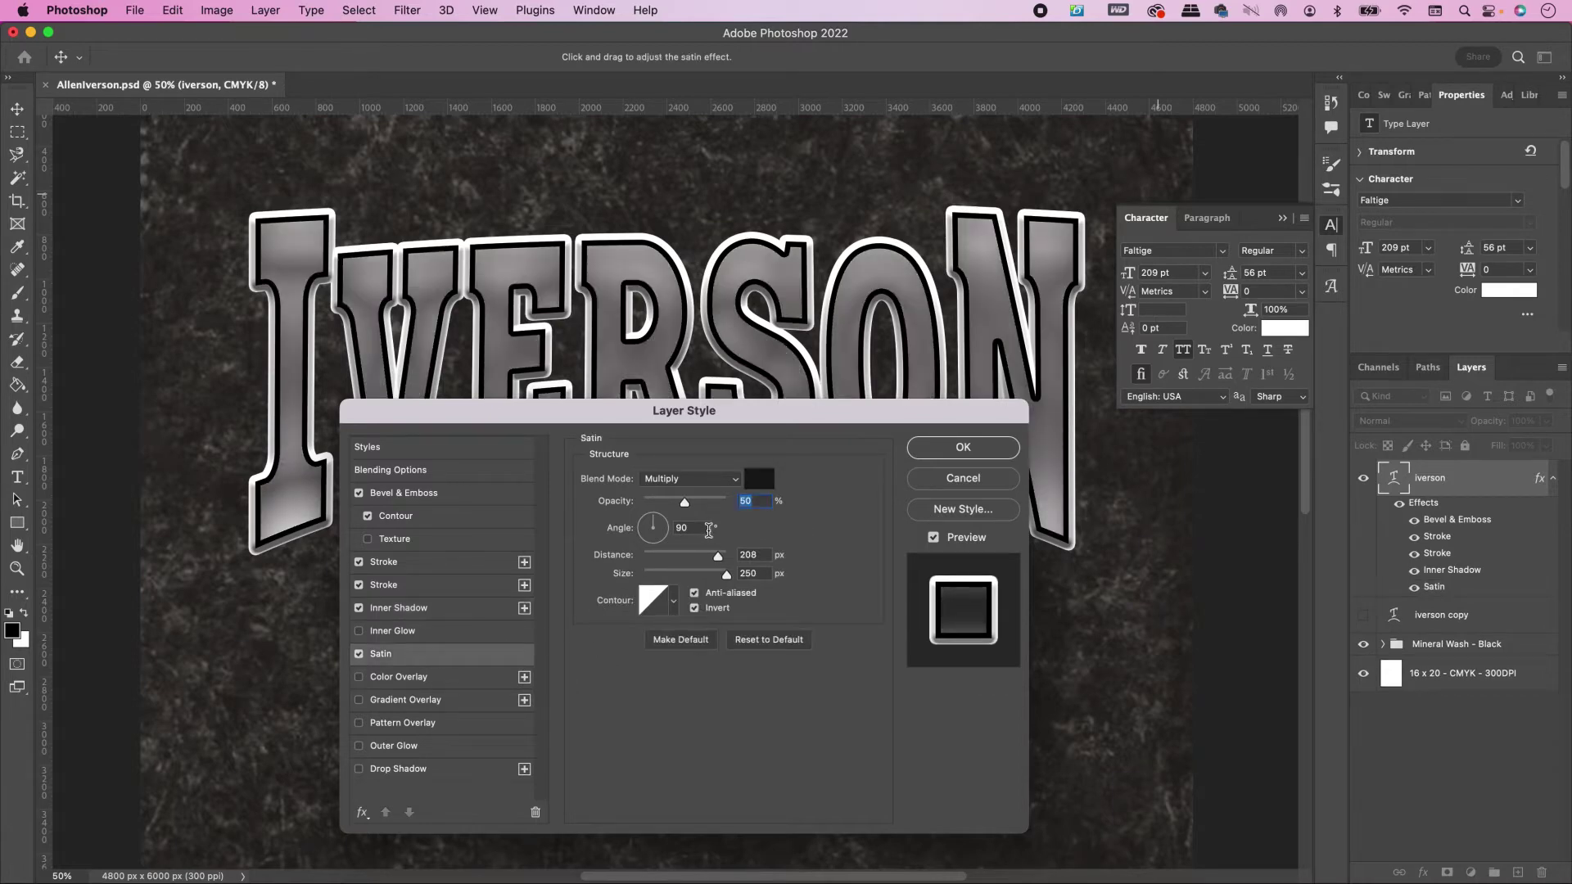
click(759, 481)
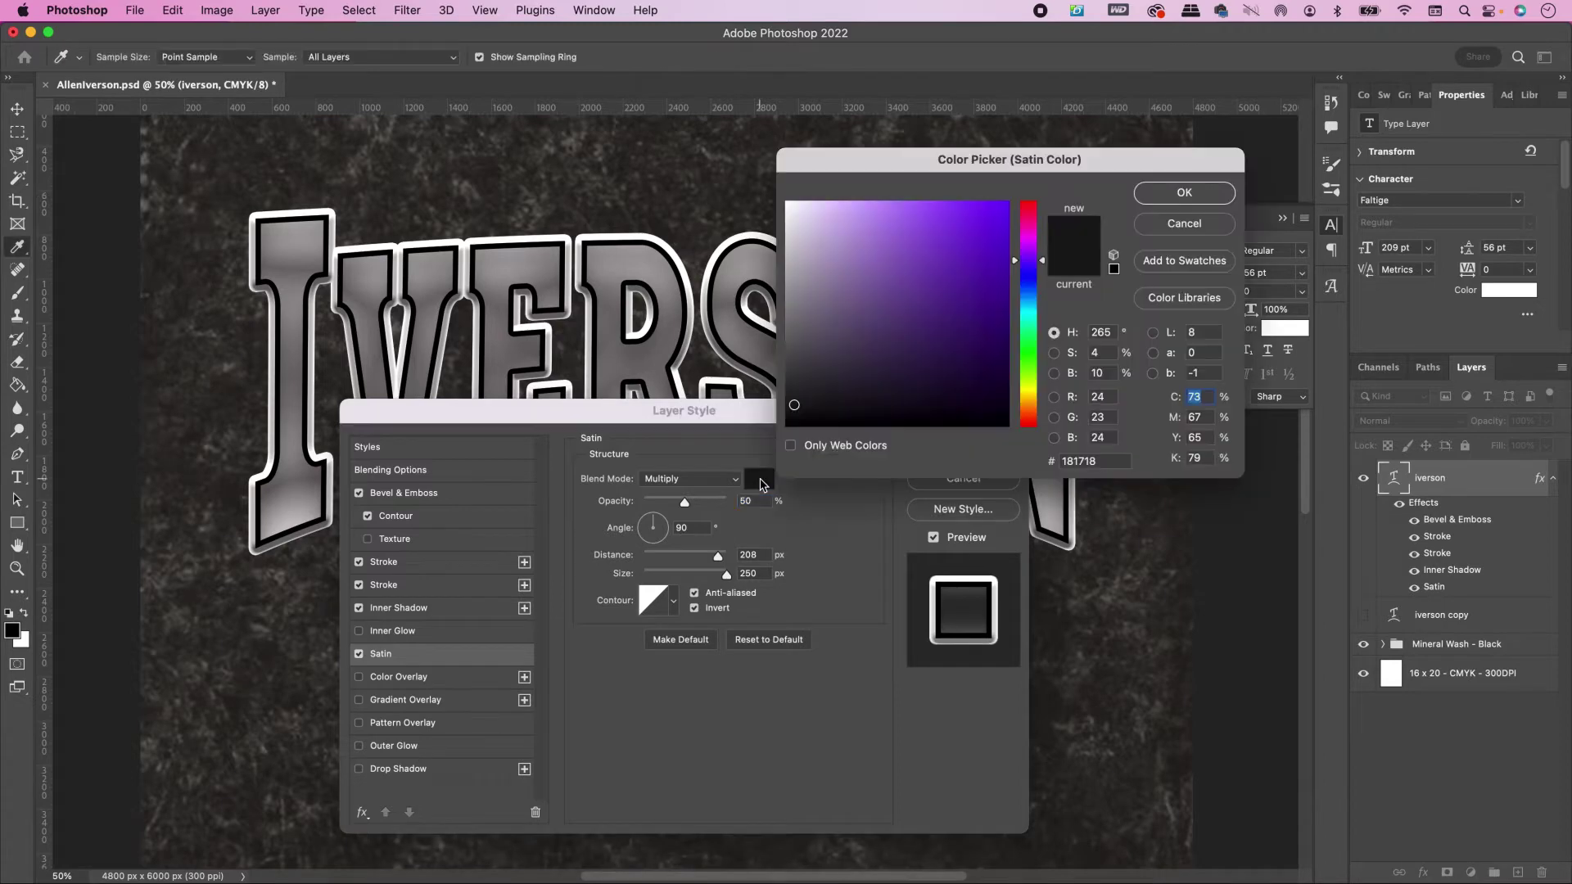
click(1172, 195)
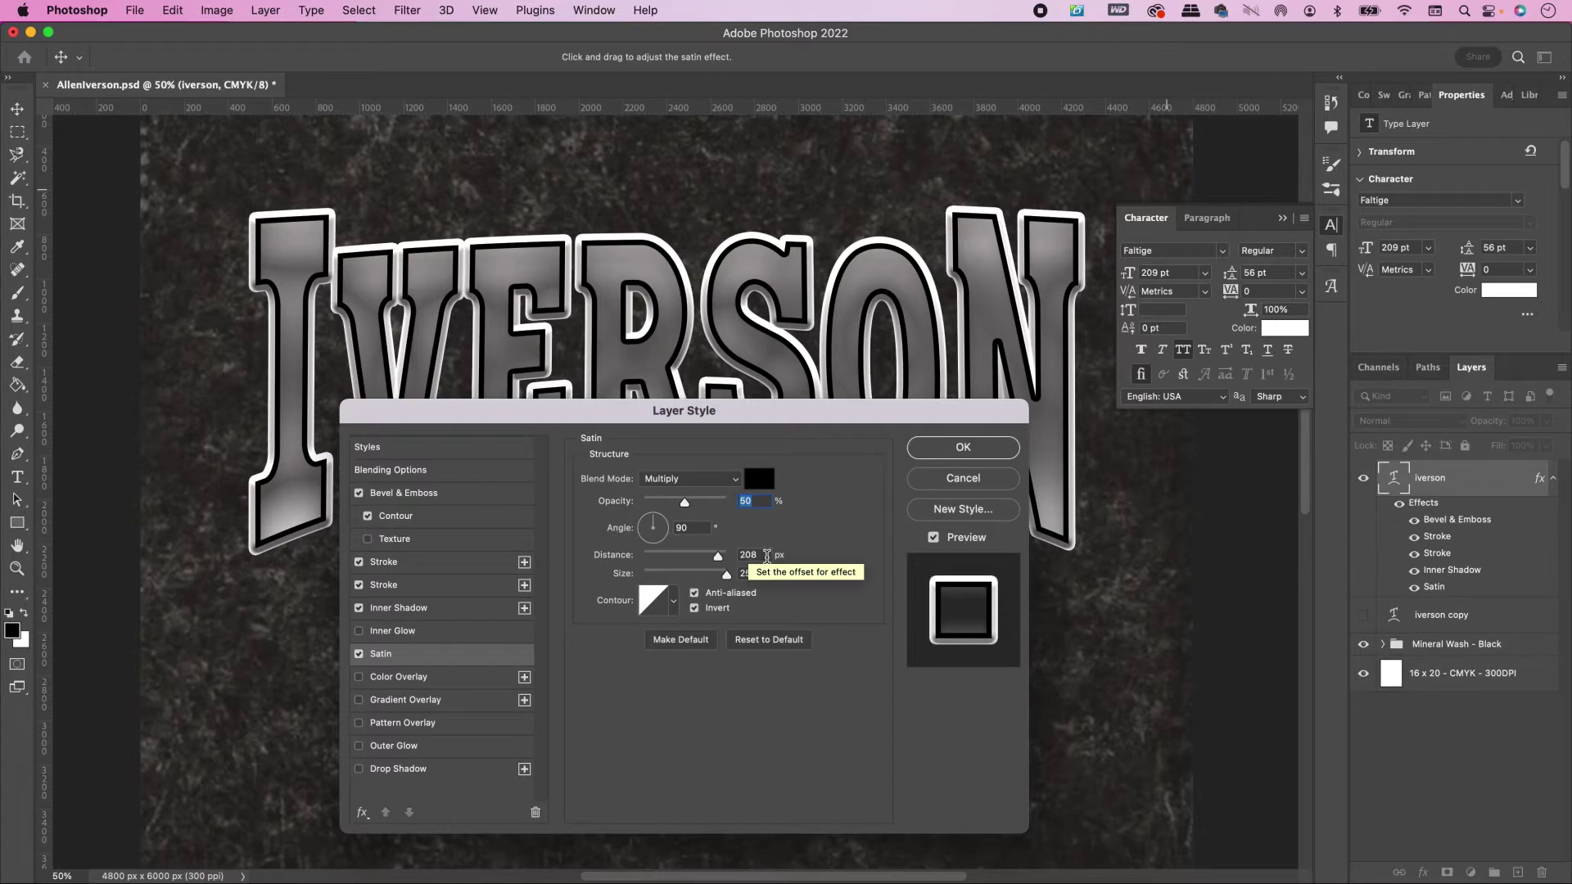
double_click(757, 556)
text(65)
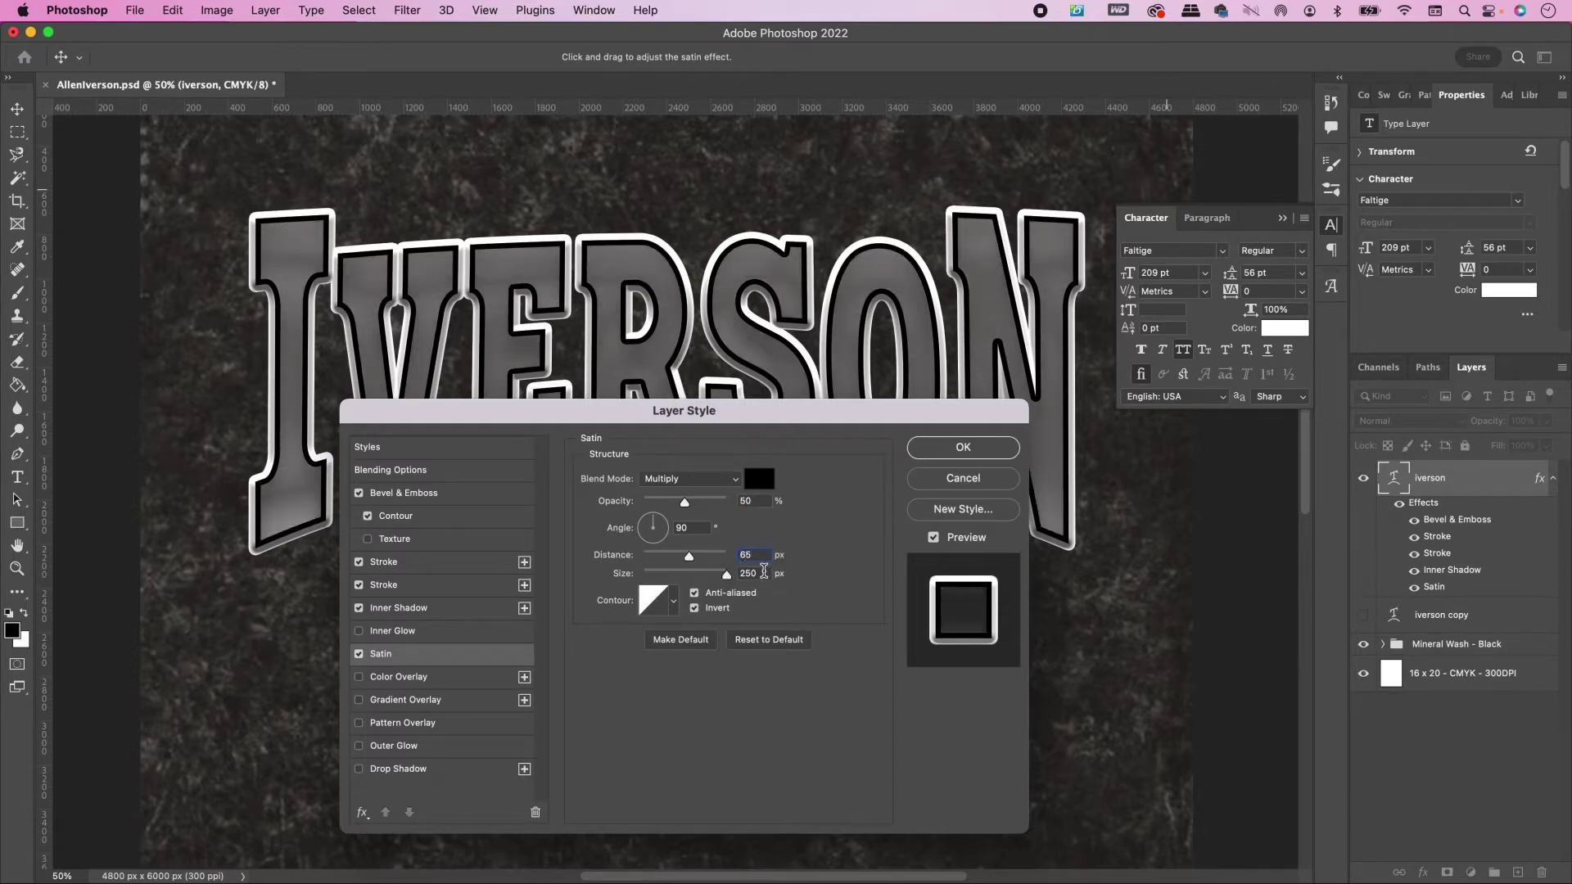
key(Tab)
text(18)
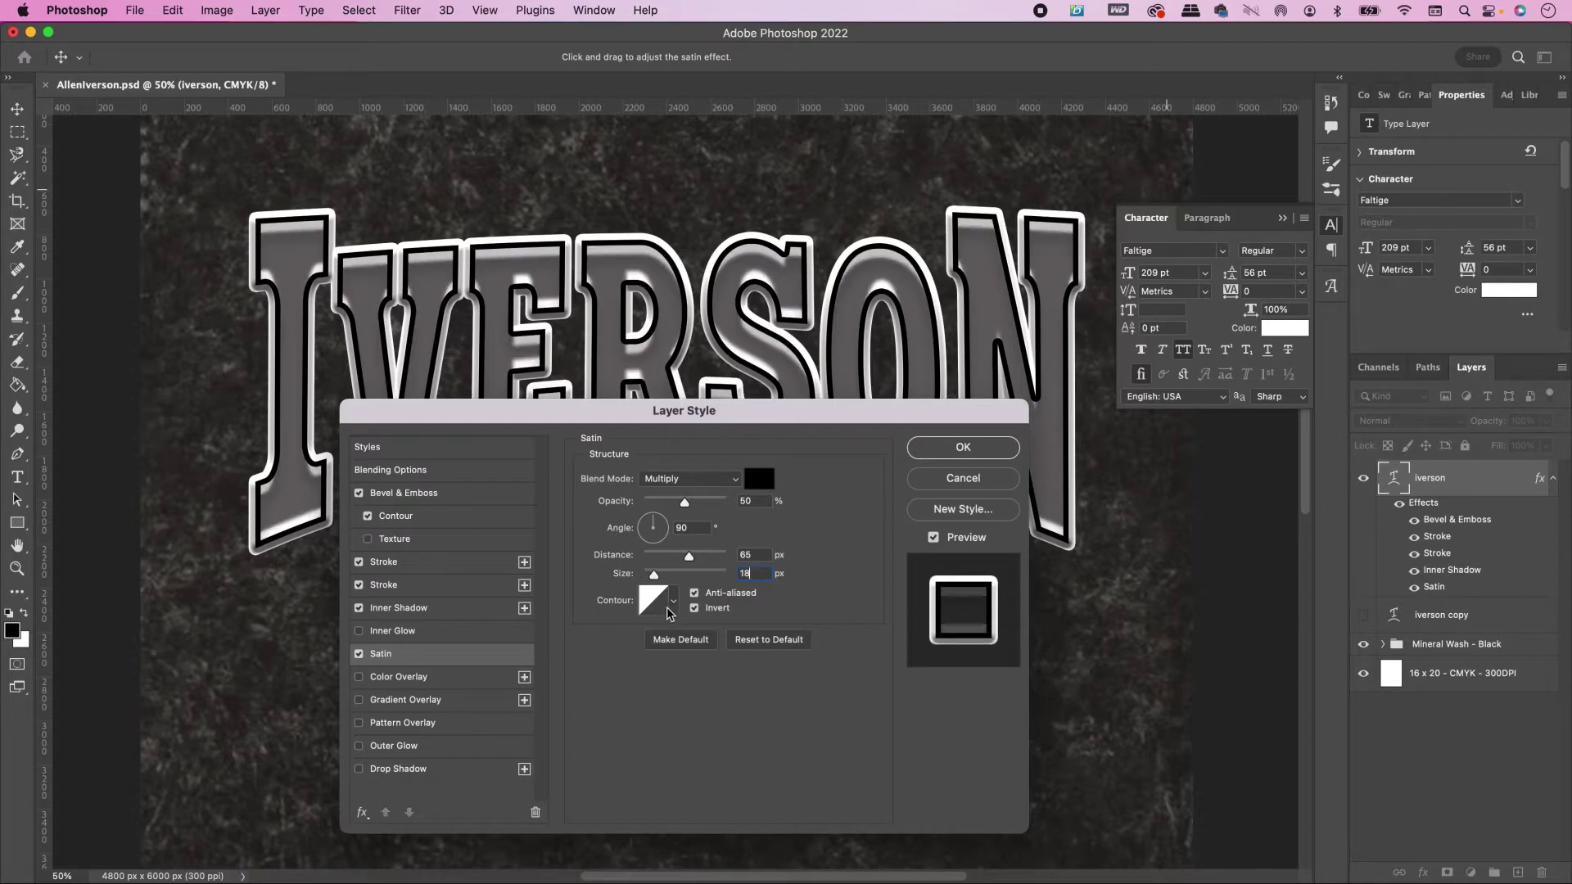
Step: Apply the shallow-cove contour preset, fifth in the first row, to the satin effect and turn off Invert
click(673, 604)
click(676, 640)
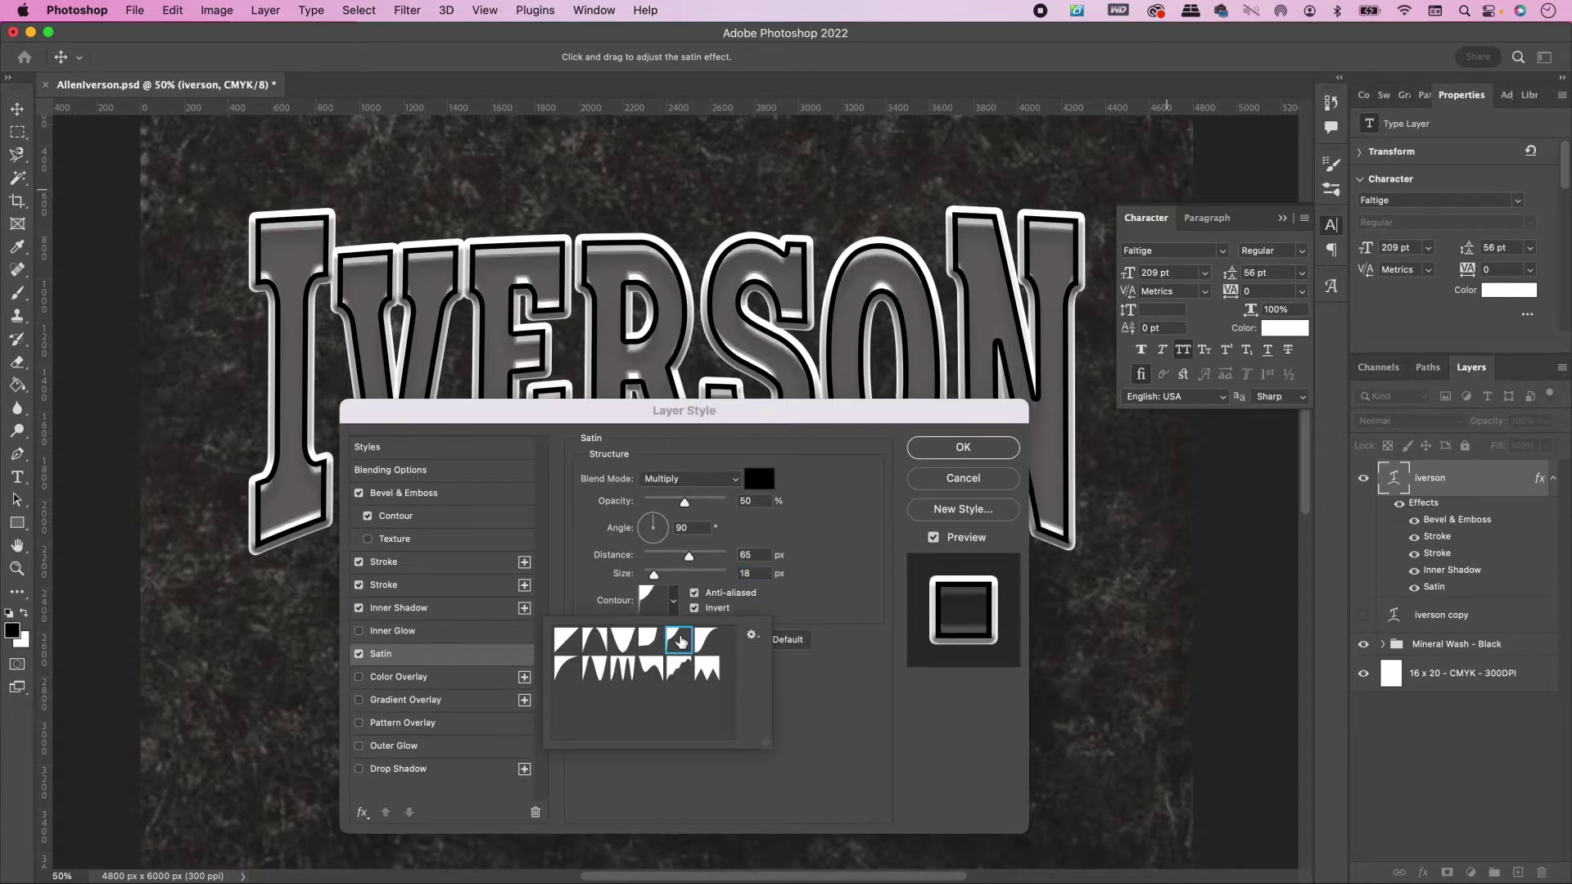
click(790, 701)
click(694, 608)
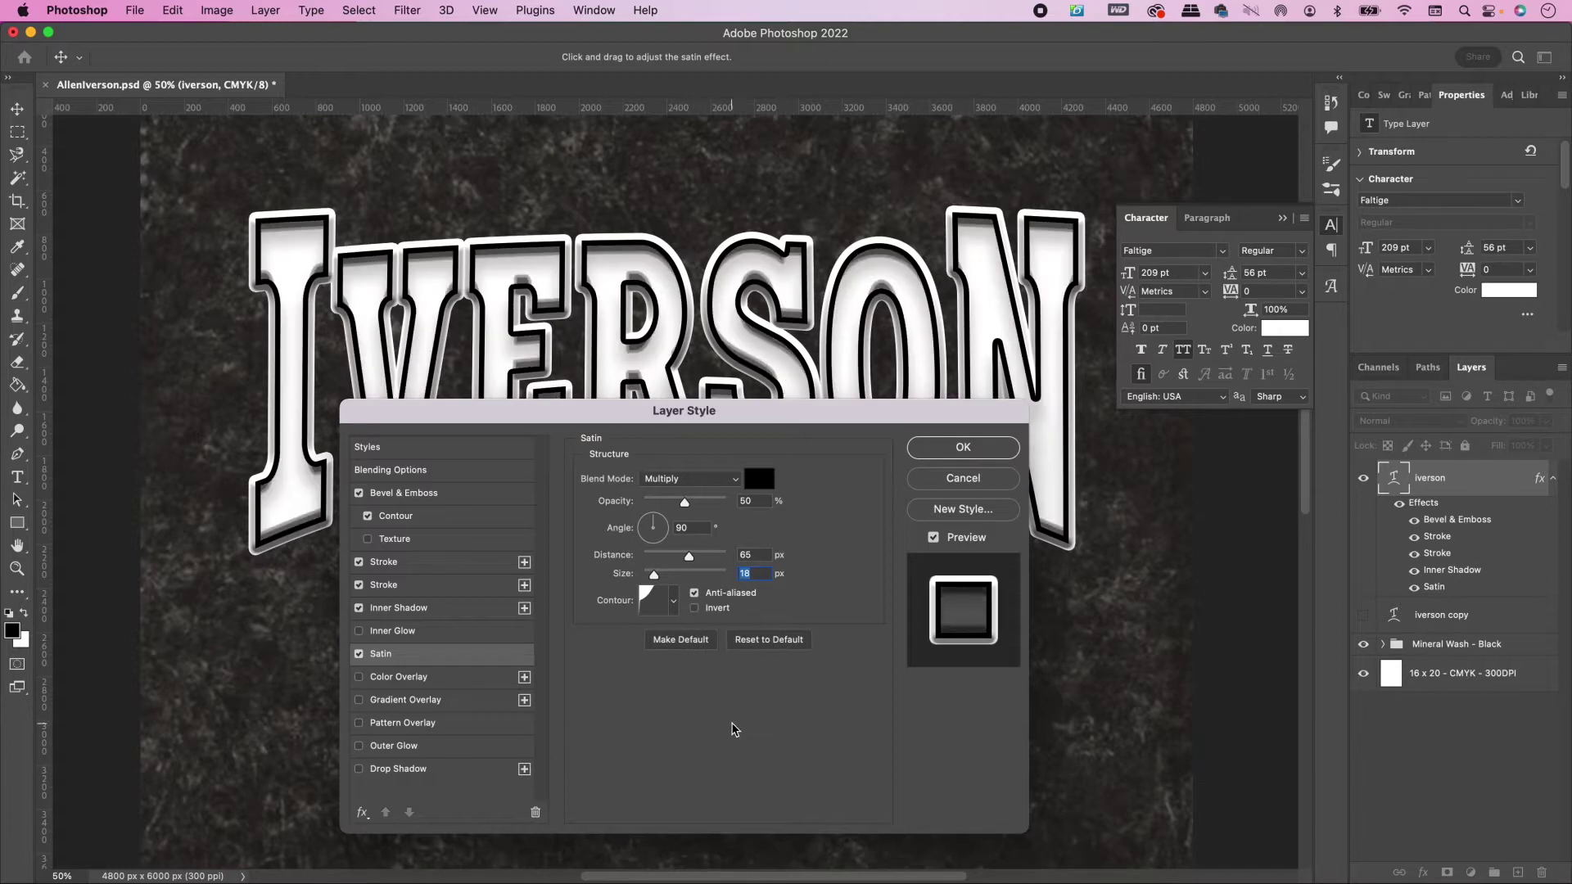
Step: Add a Gradient Overlay to the iverson layer with Multiply blend mode, Linear style and a 93° angle
click(470, 702)
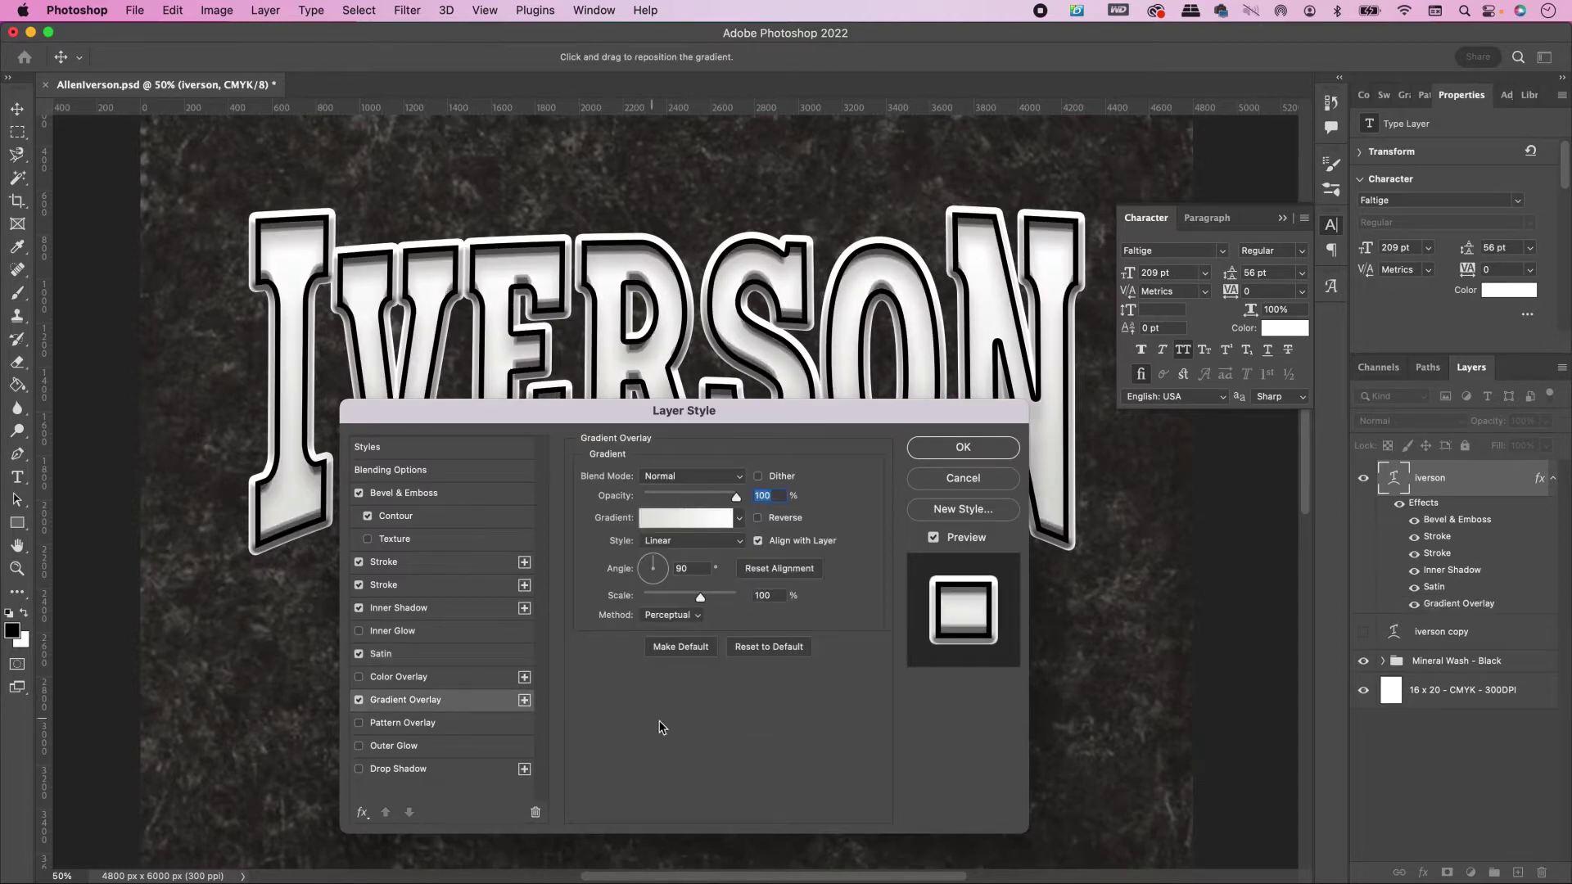
click(656, 476)
click(656, 542)
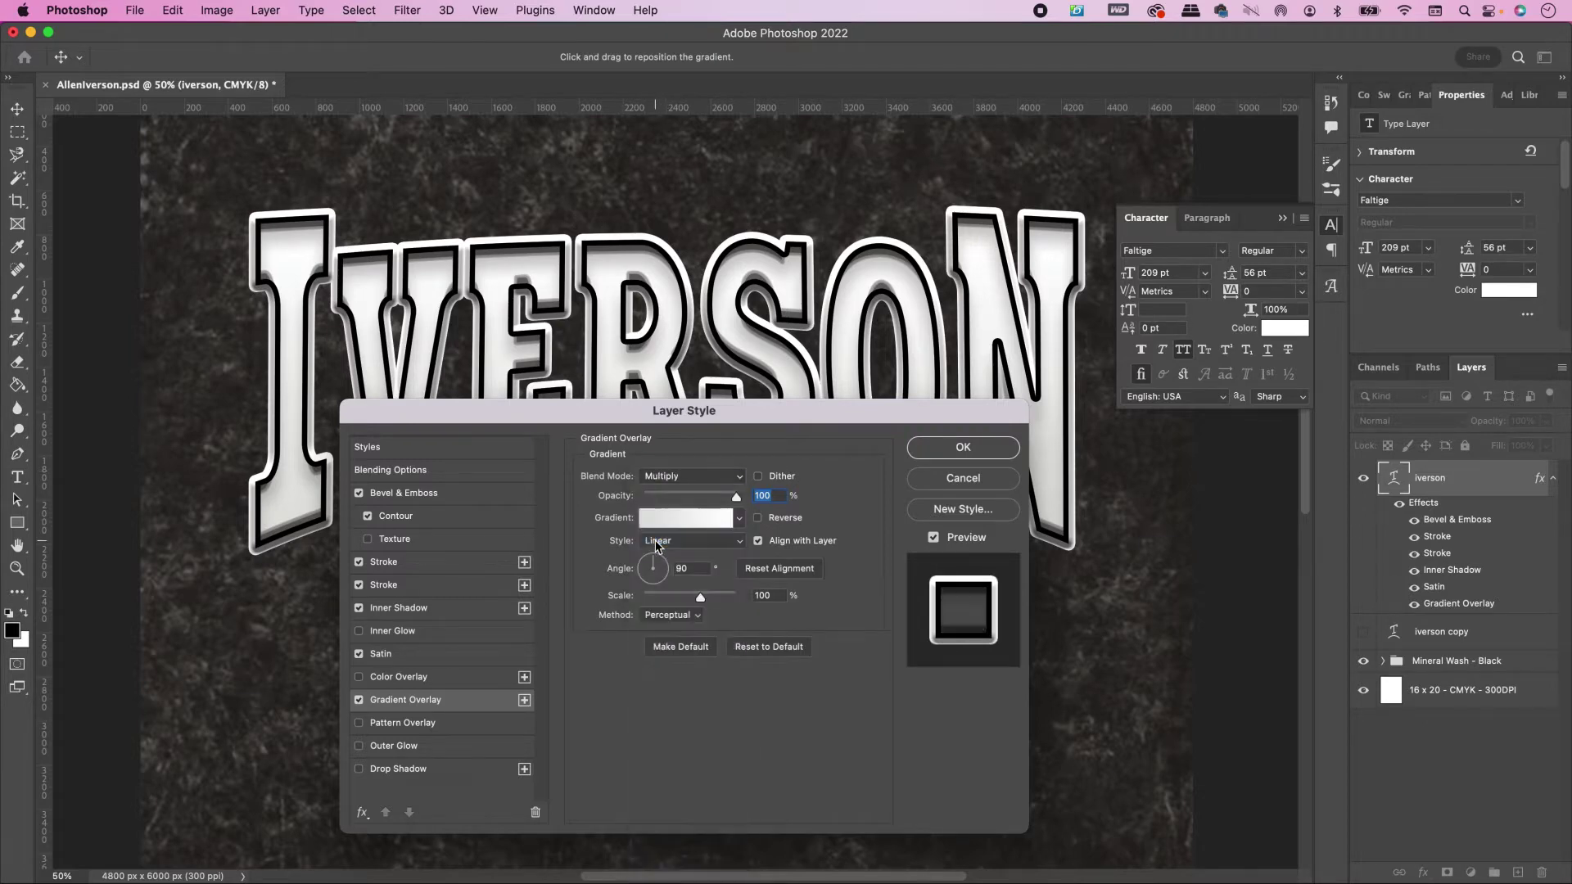
click(699, 567)
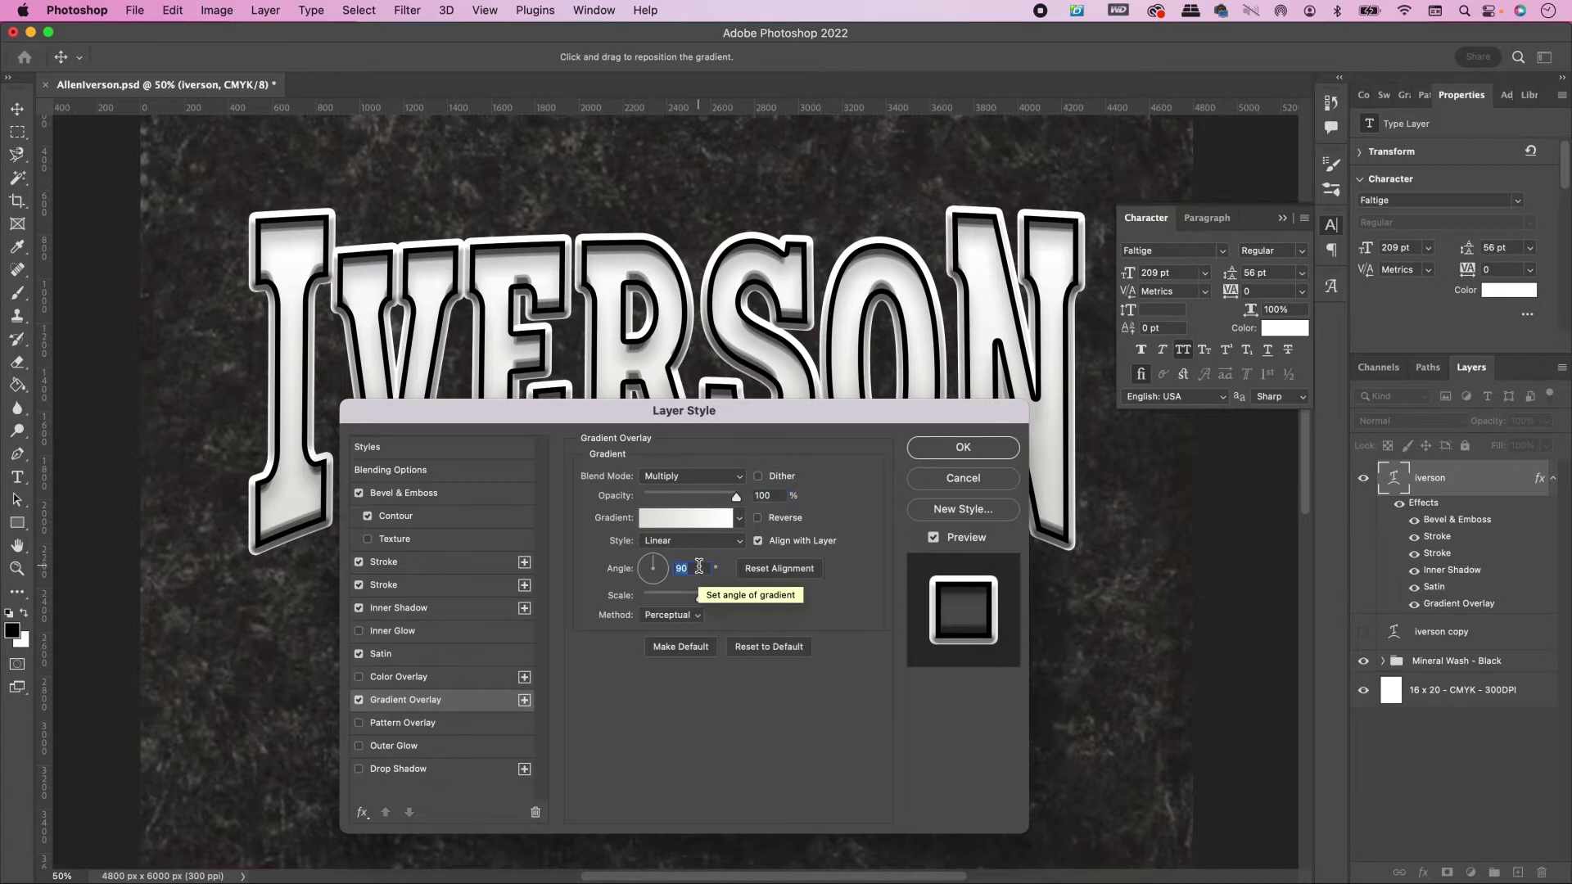
key(Up)
key(Up)
key(Up)
Step: Open the gradient overlay's gradient for editing and set its start color stop at 0% to a dark crimson red
click(701, 519)
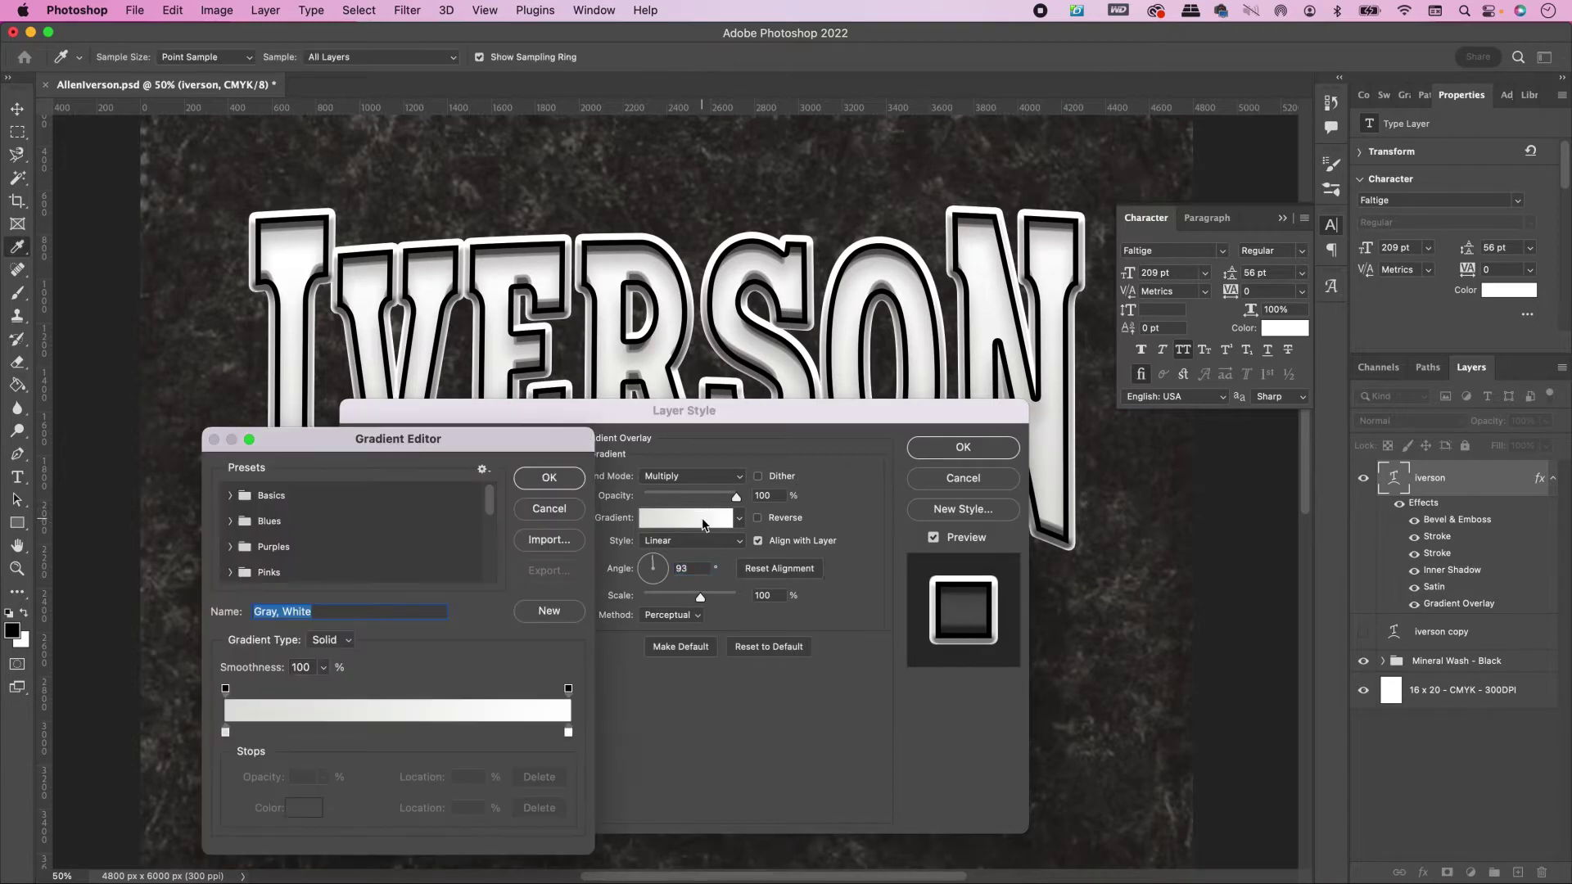
drag(482, 442, 545, 349)
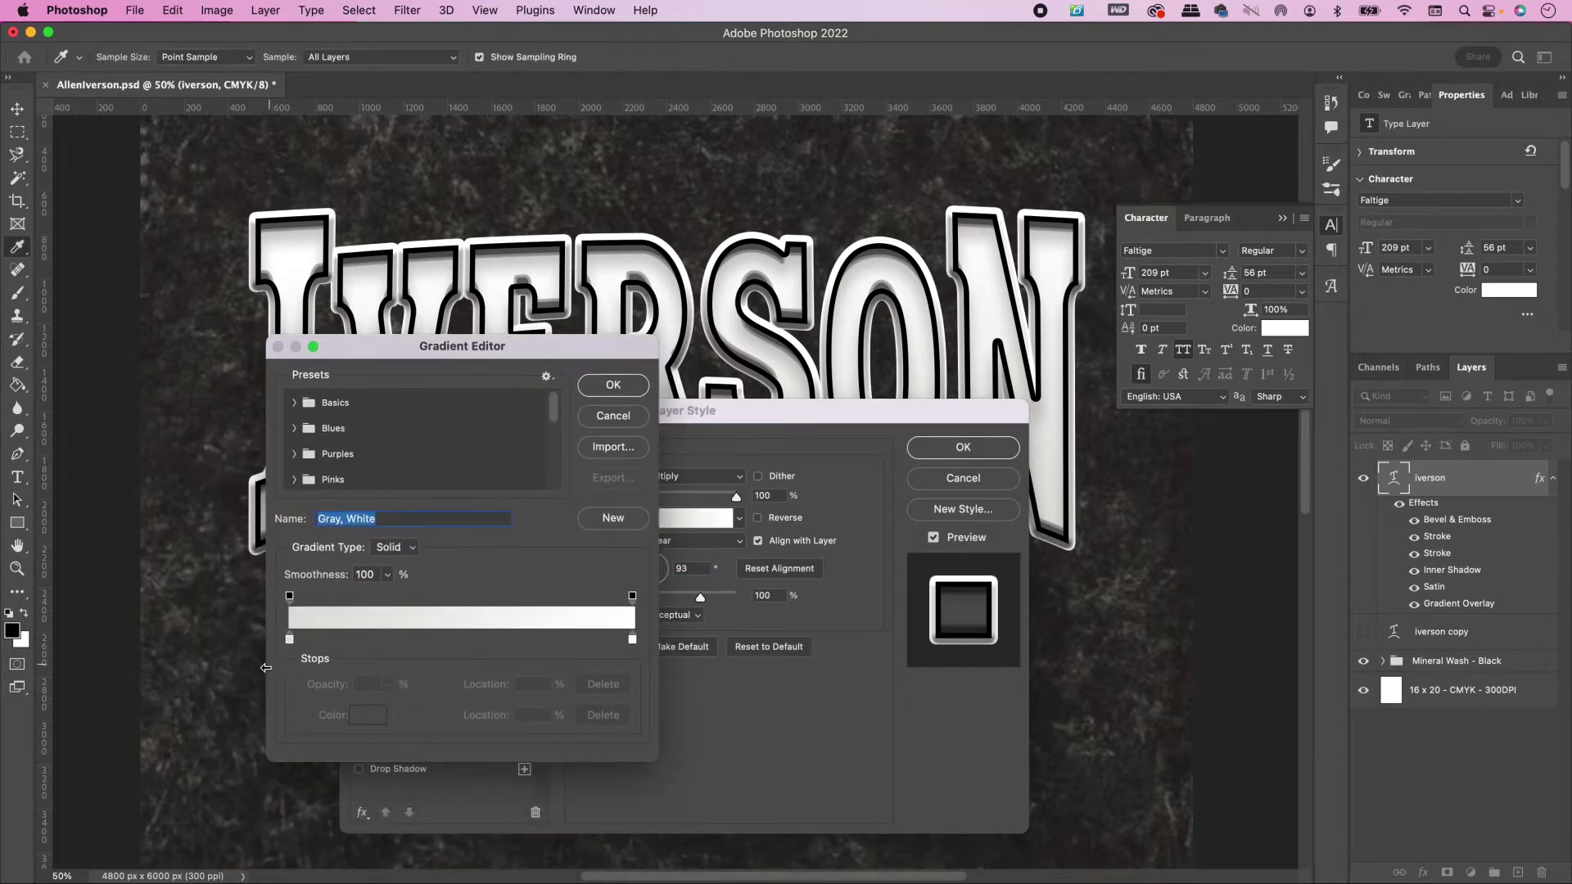
click(291, 640)
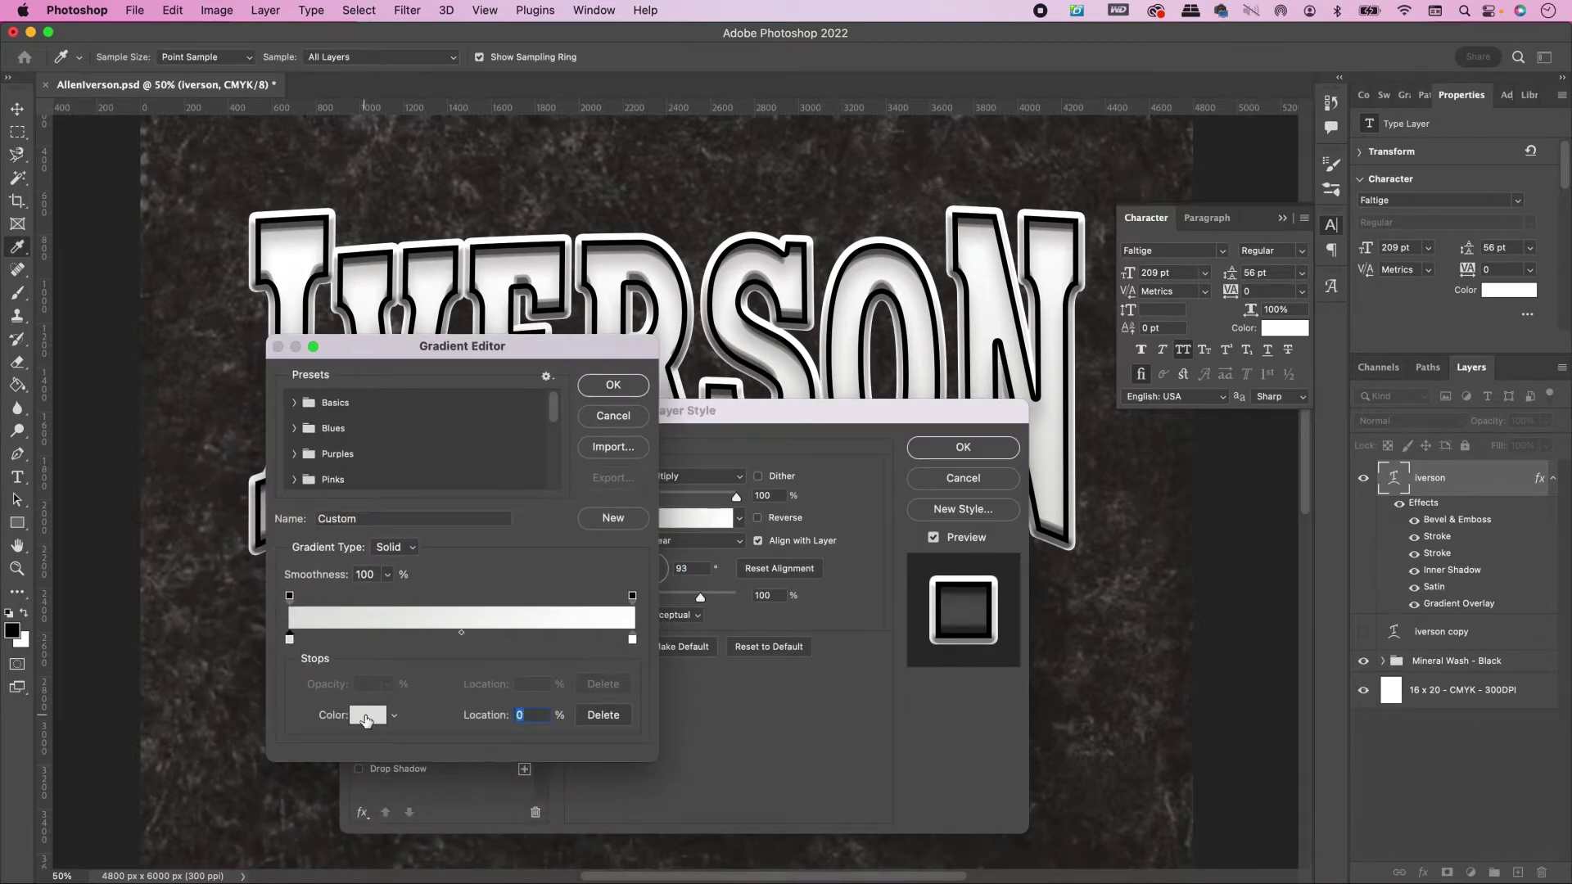
click(366, 717)
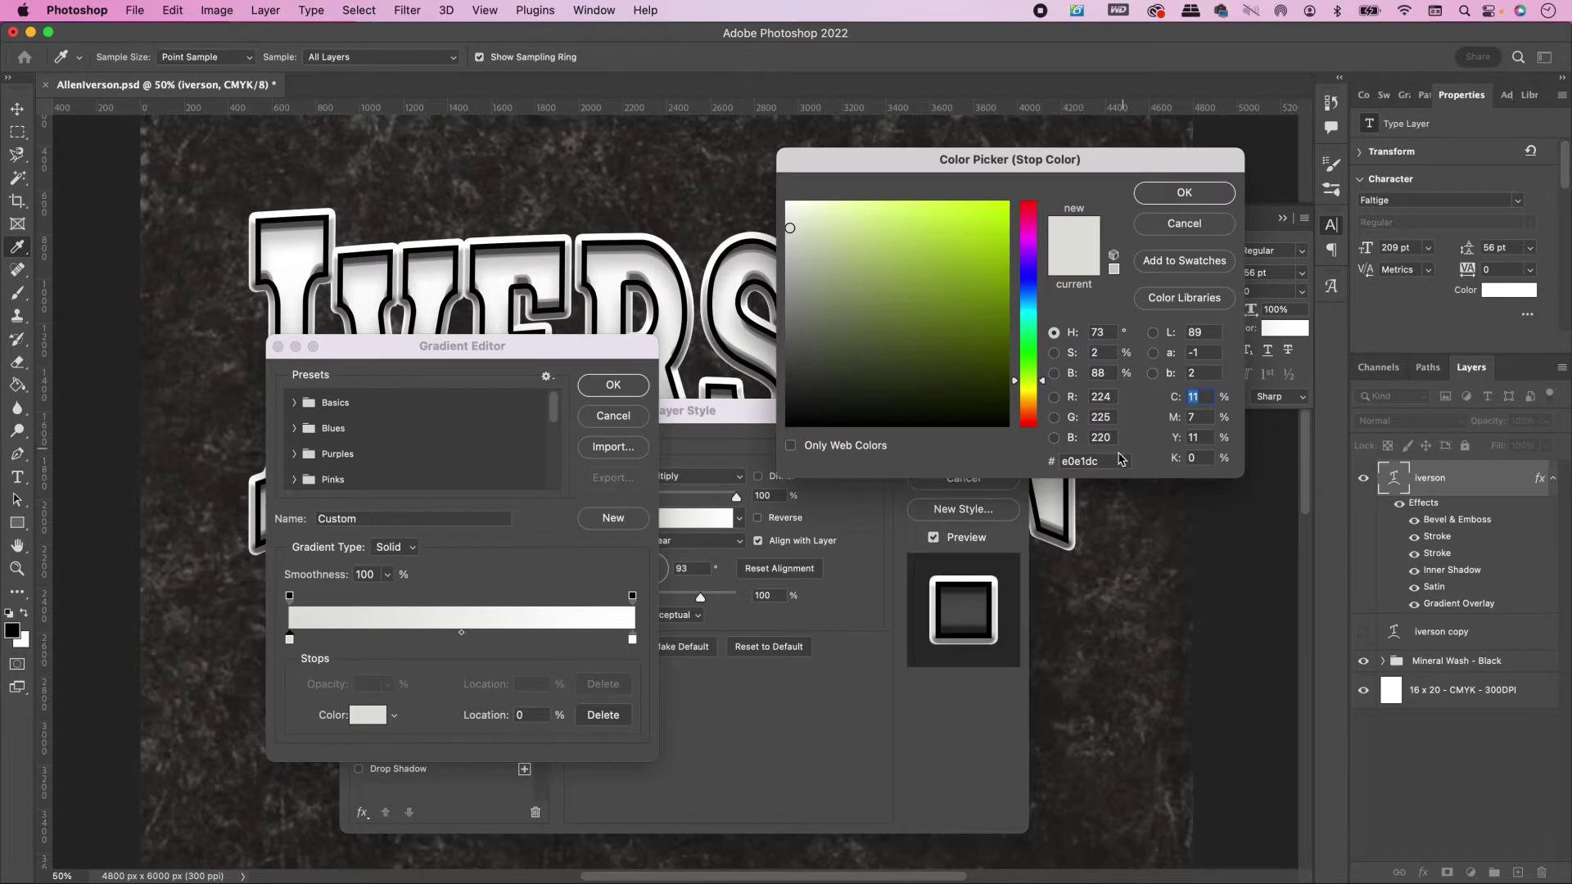
click(1089, 461)
text(ba)
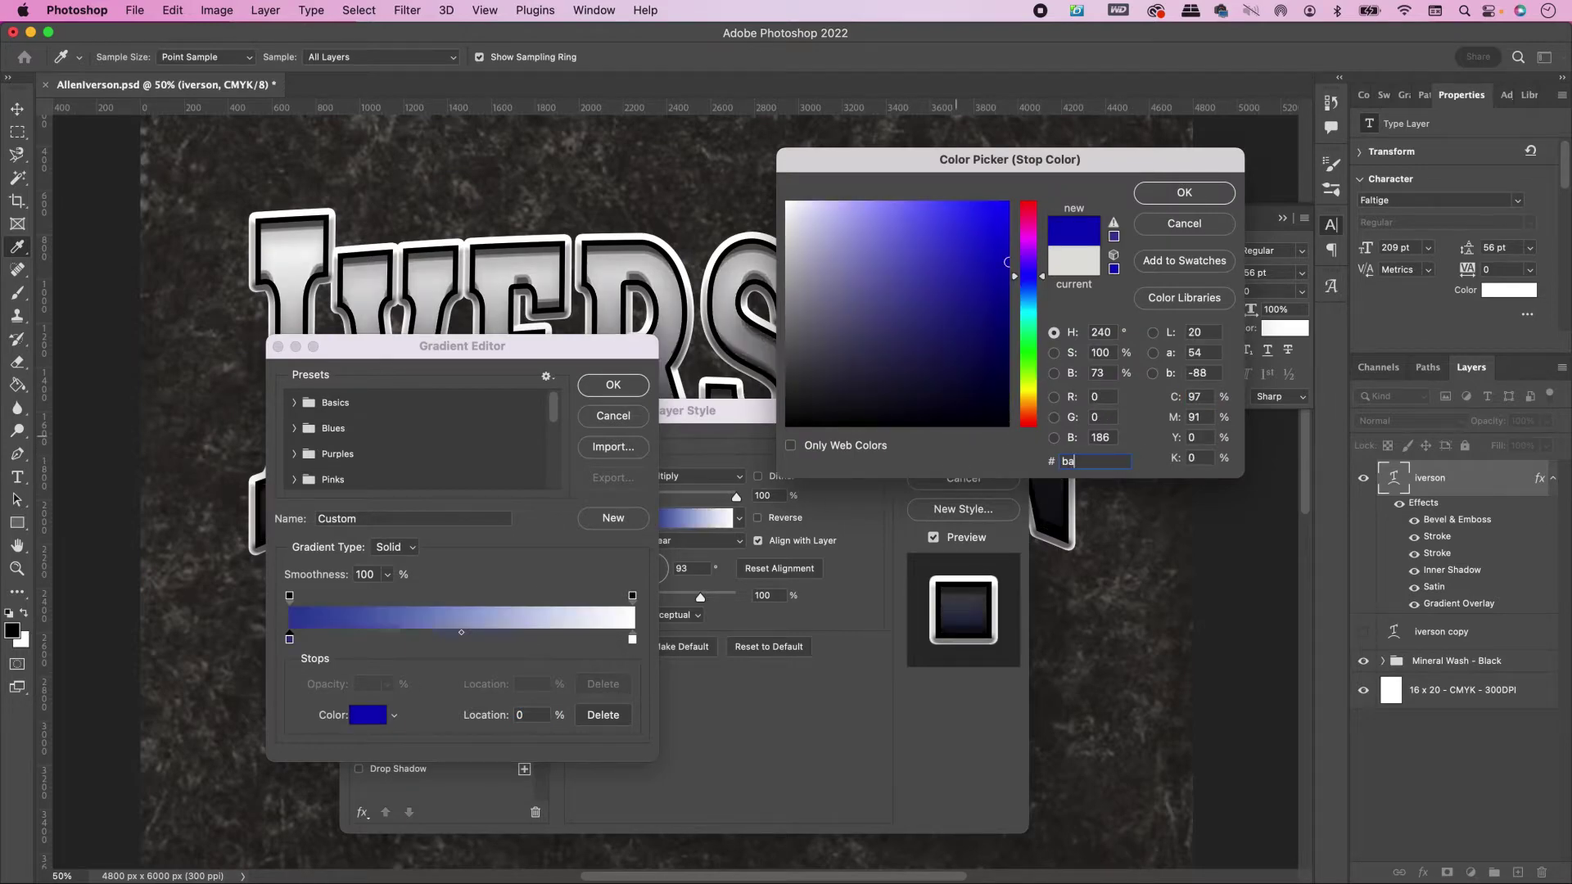
text(3d55)
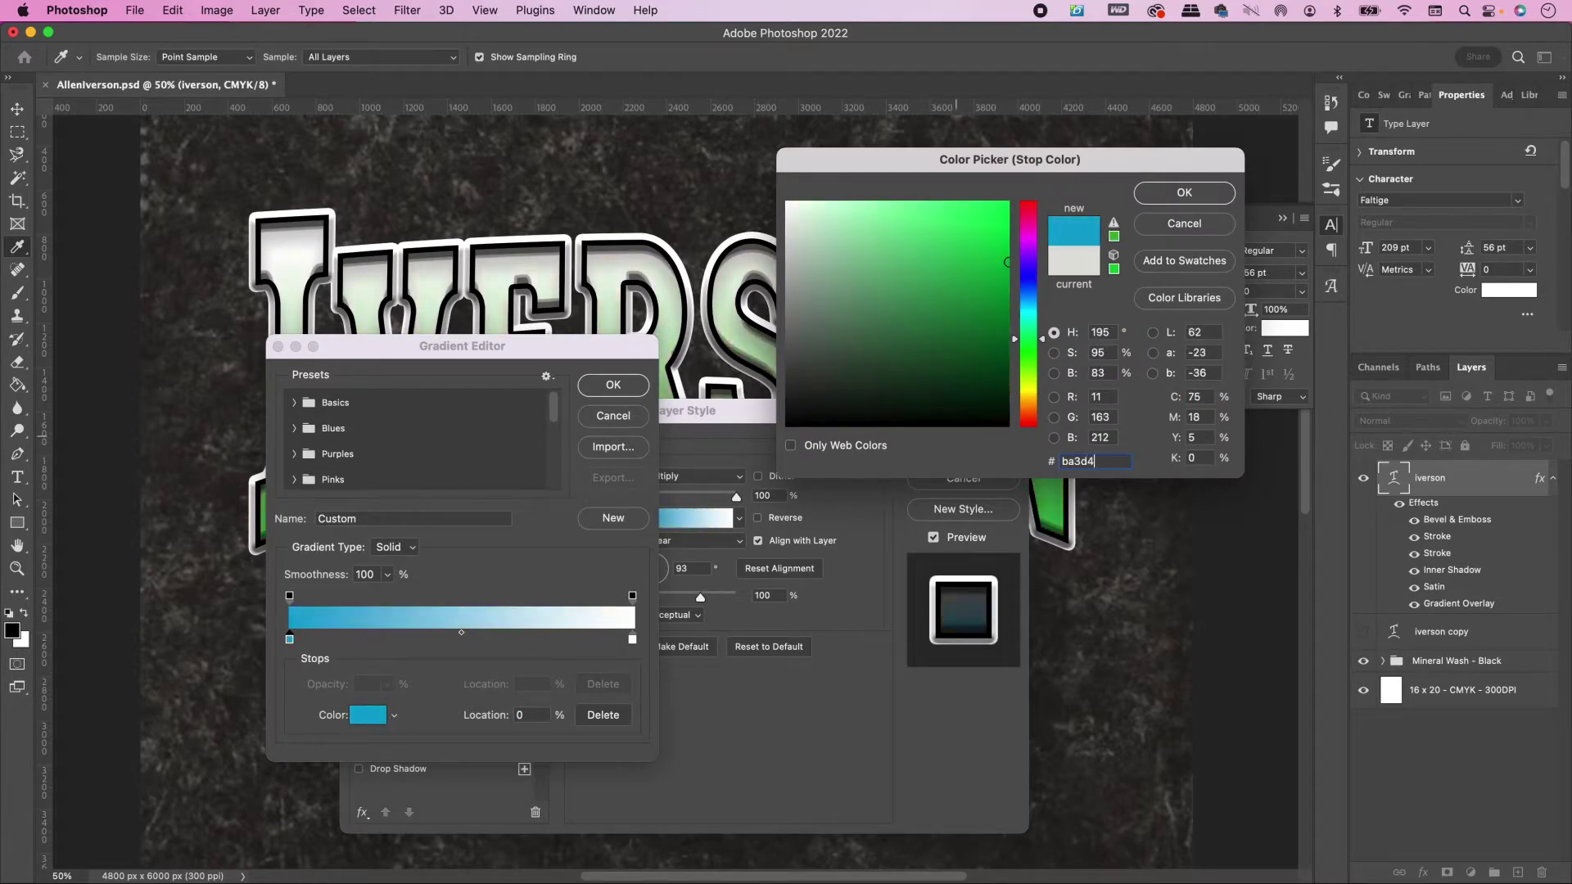
key(Return)
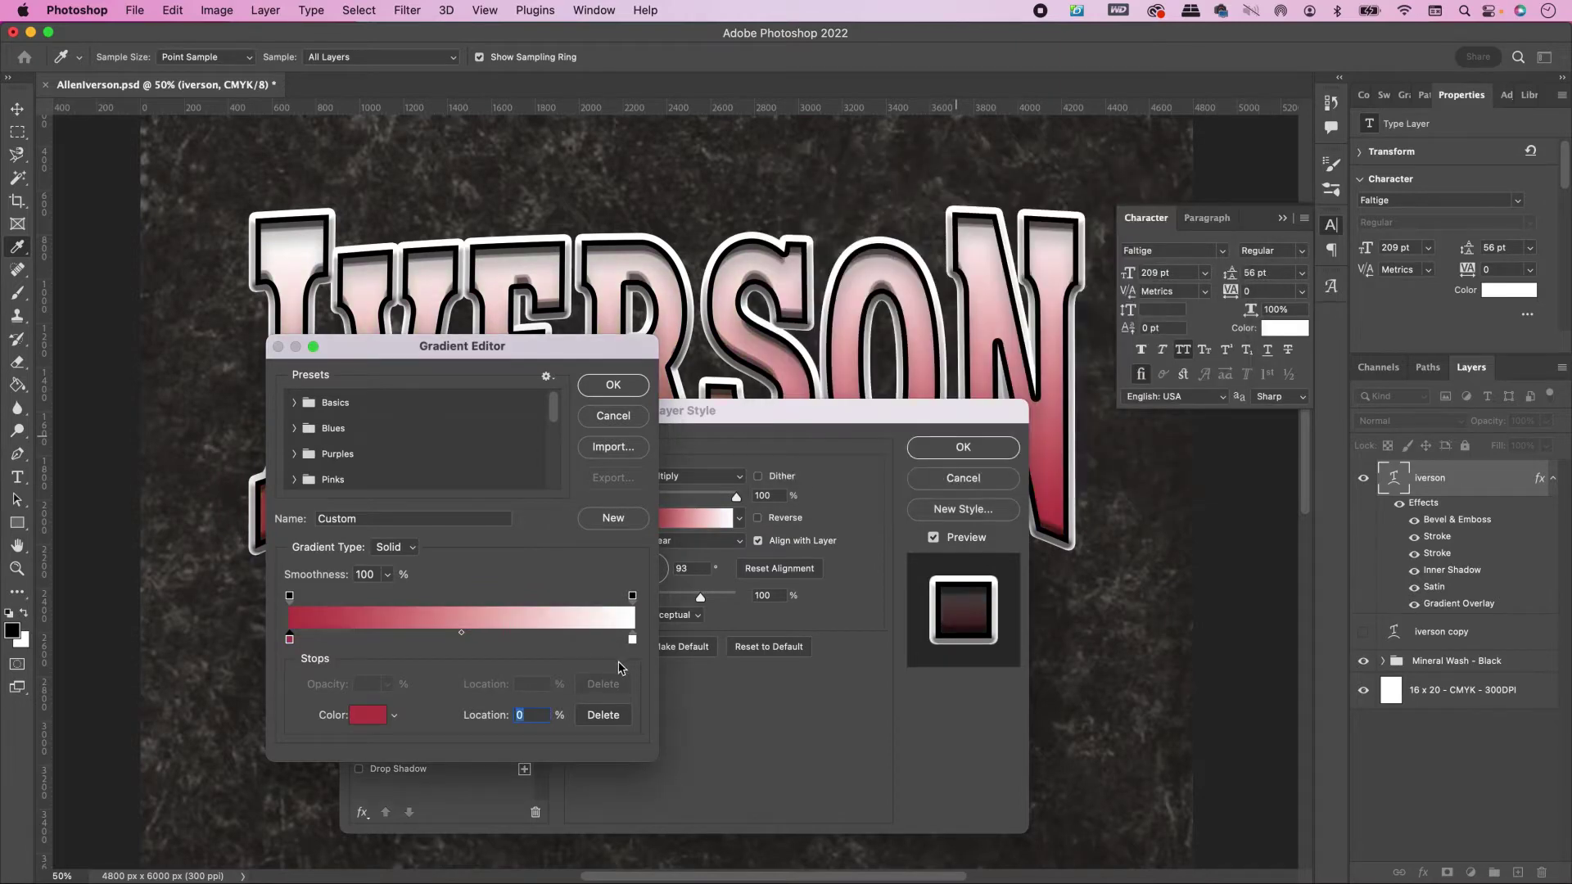
Step: Set the gradient's end color stop at 100% to bright red ed1e24 and apply the layer style to the title
click(632, 639)
click(375, 718)
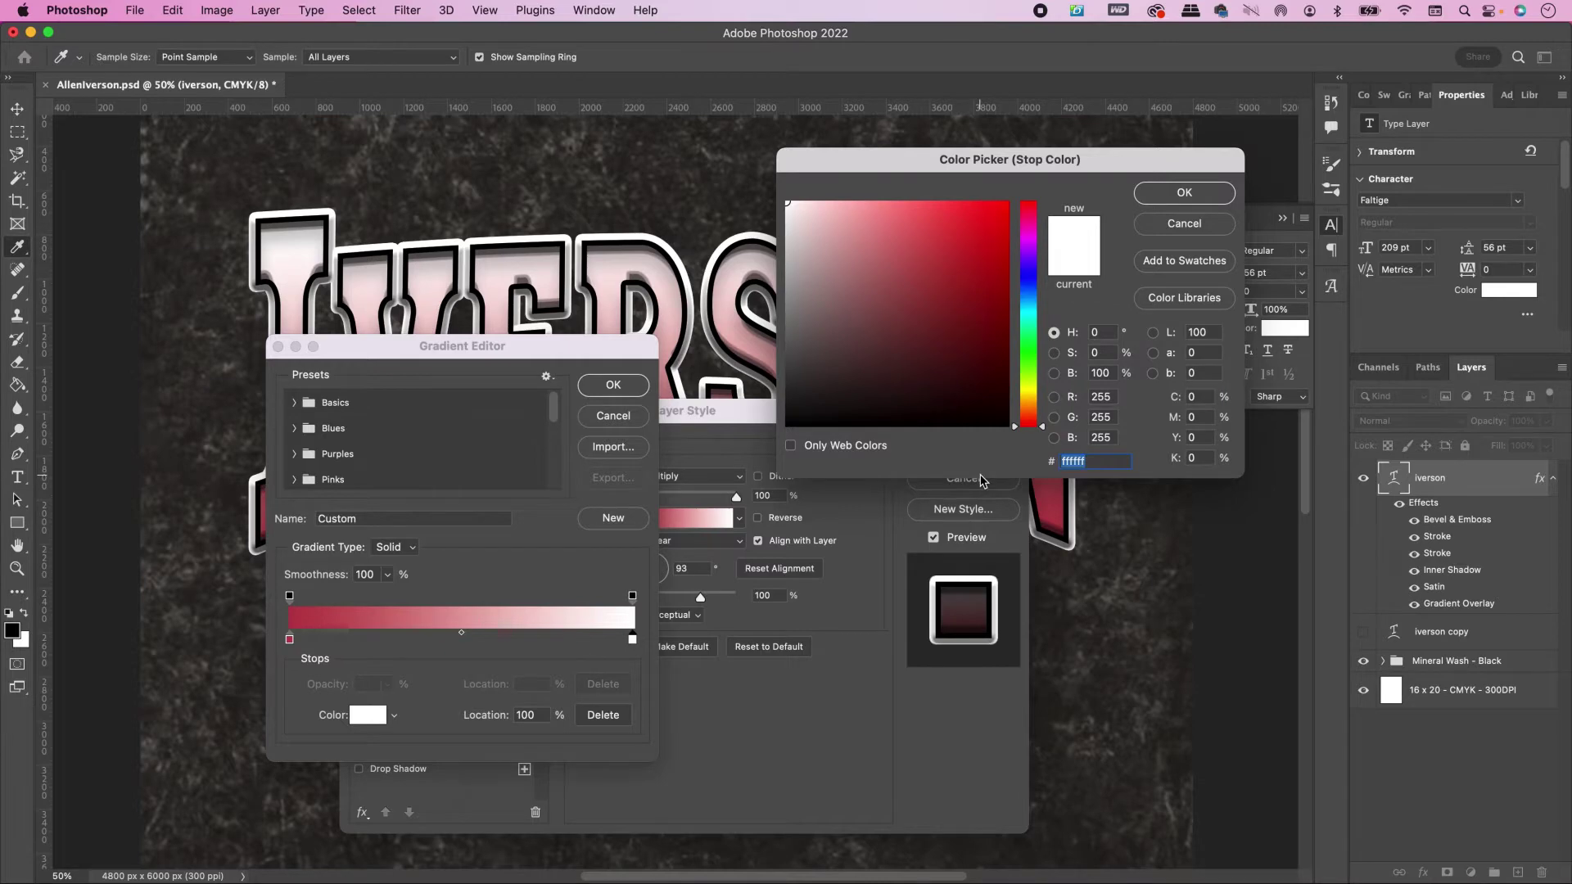
text(ed1e24)
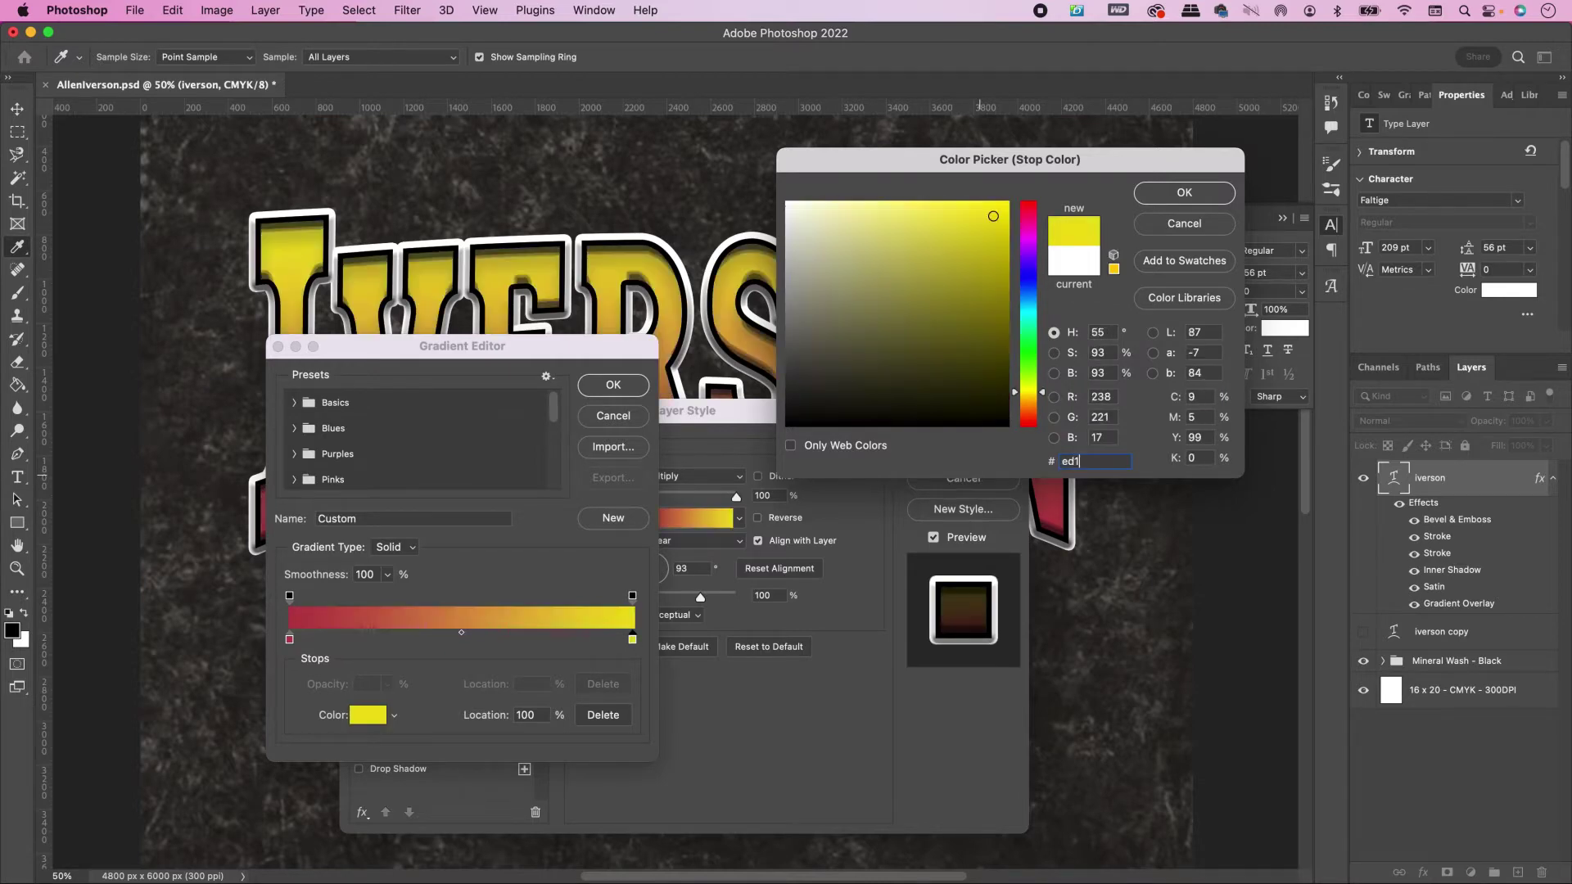
click(1158, 195)
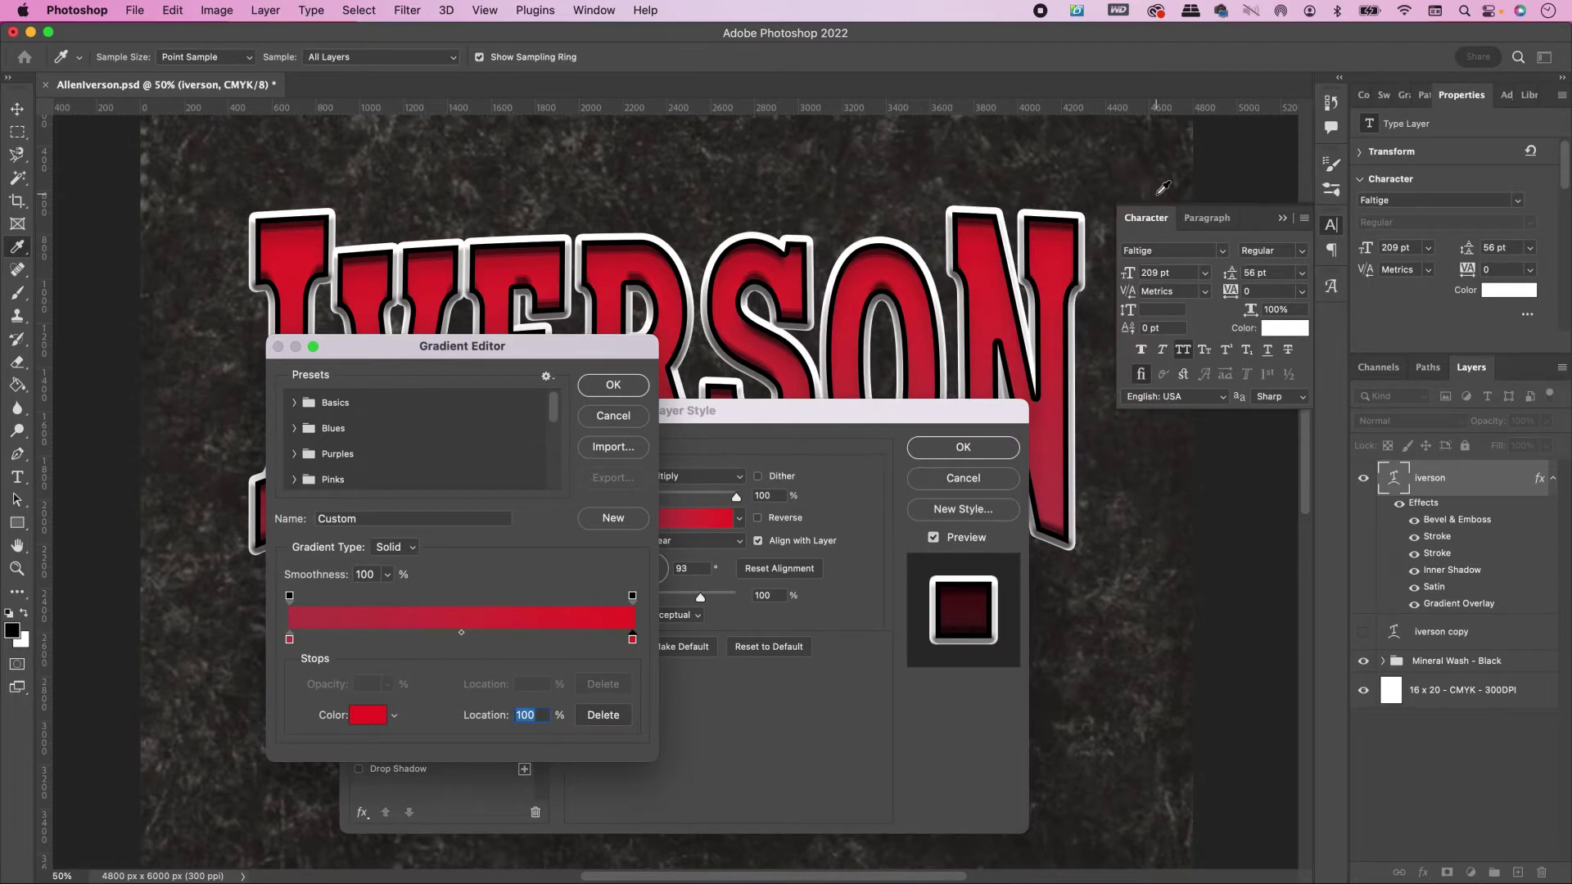
click(602, 394)
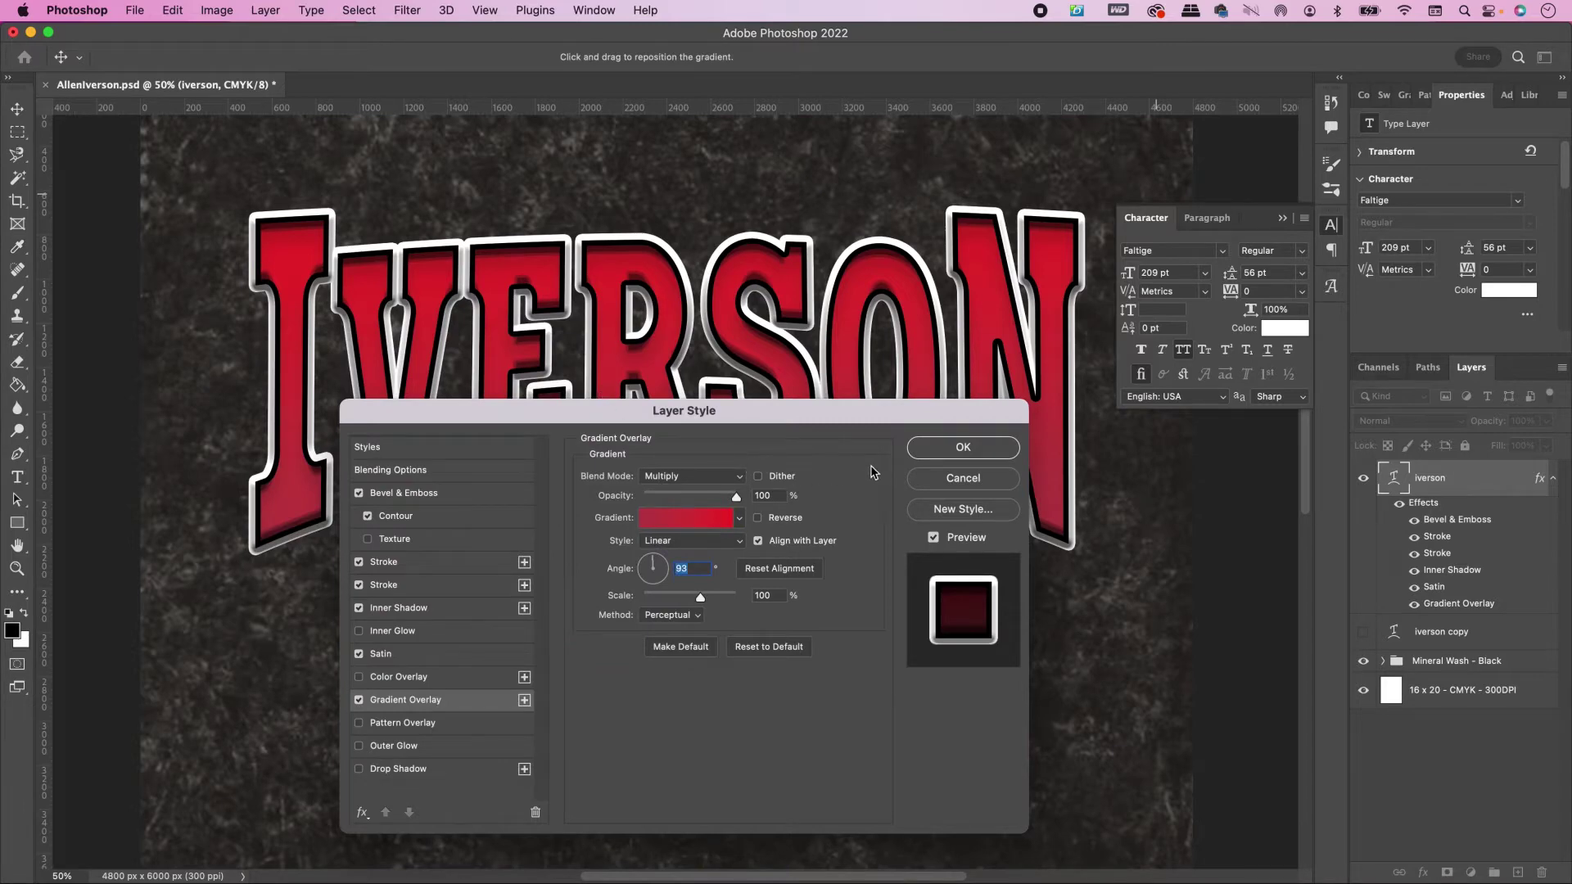
click(923, 449)
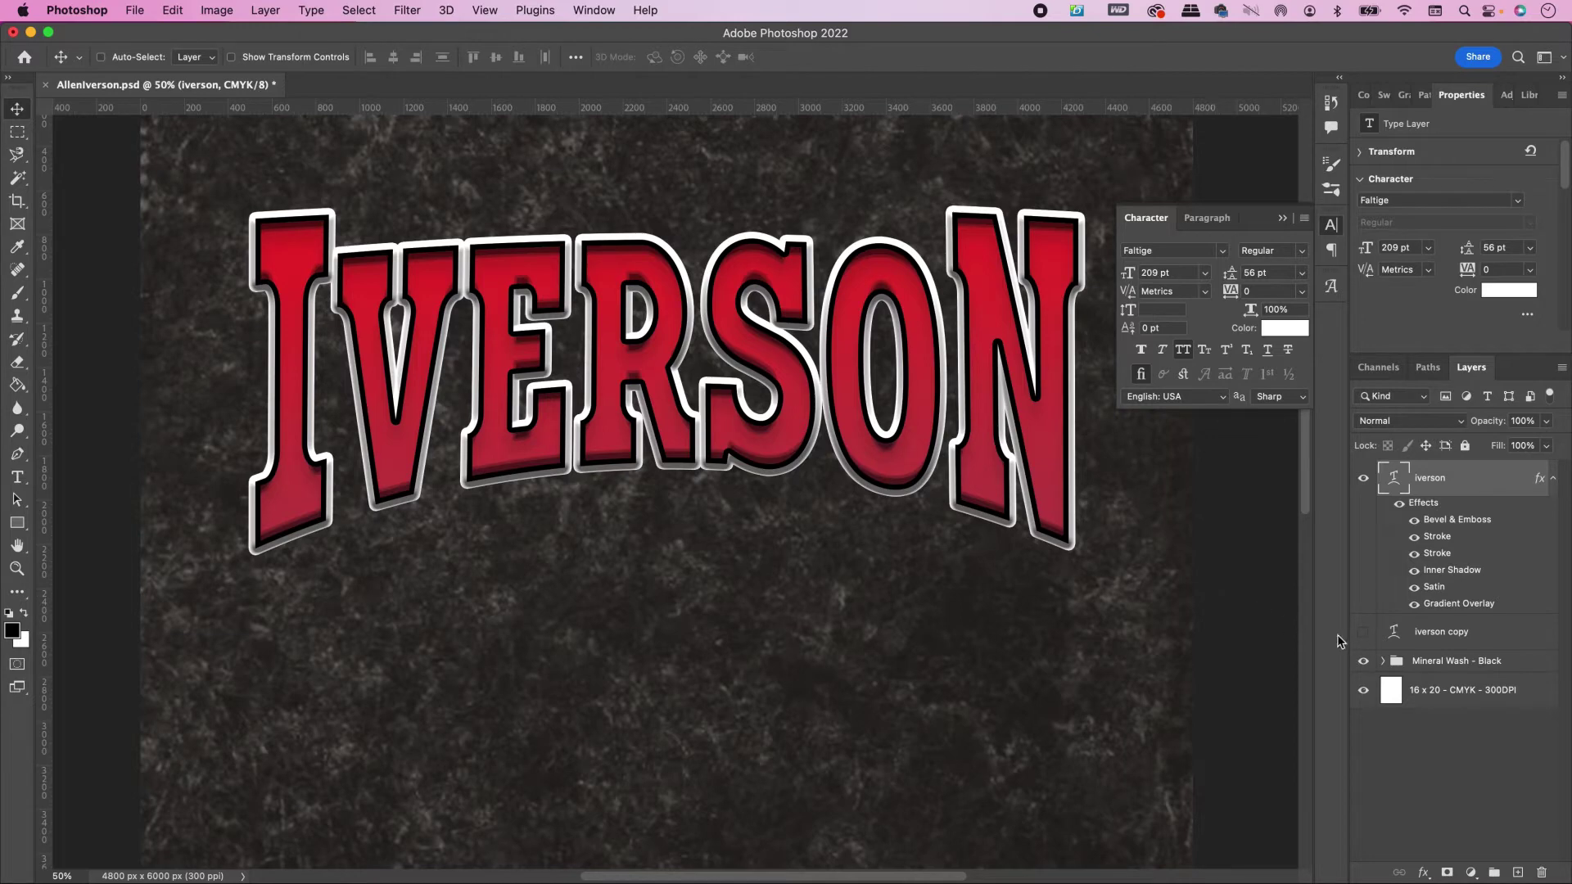
Step: Show the iverson copy layer beneath the styled title and set its font size to 183 pt
click(1446, 634)
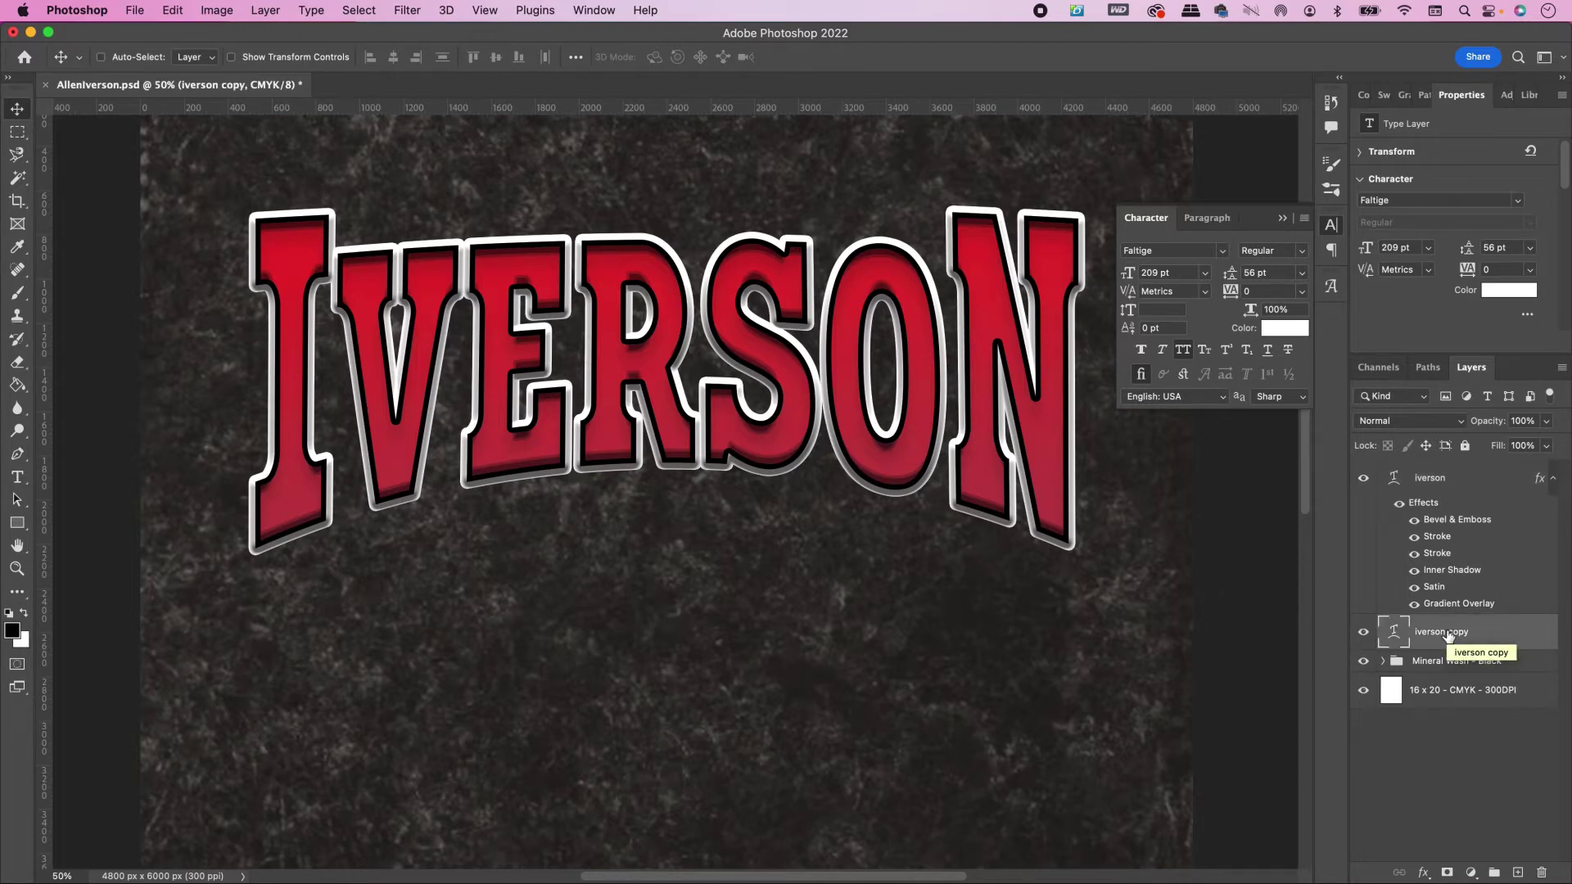
click(1162, 273)
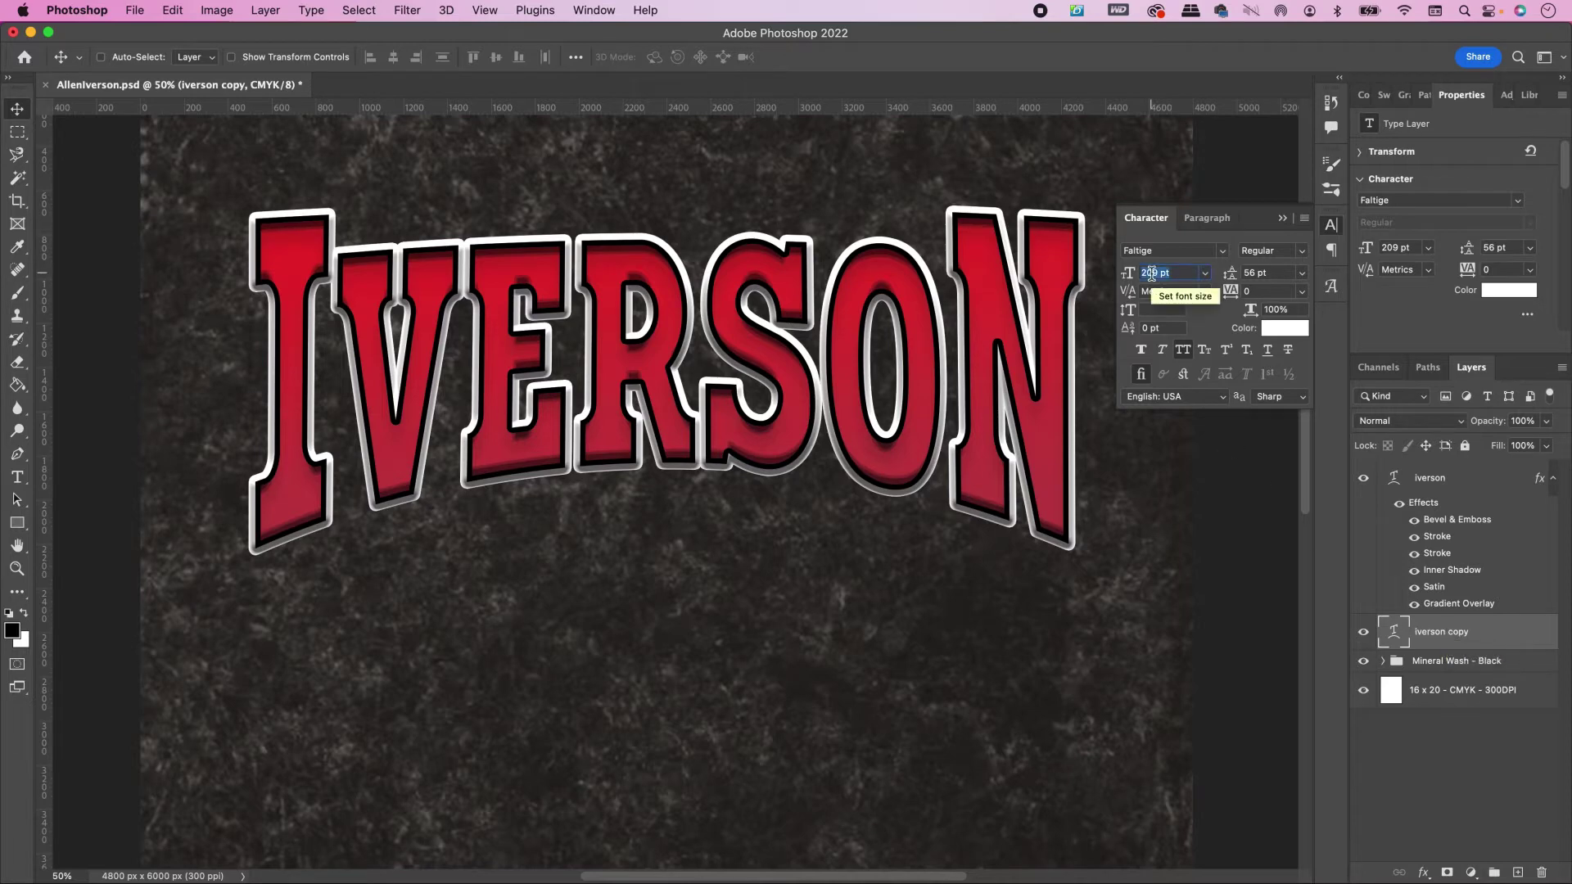
text(183)
key(Return)
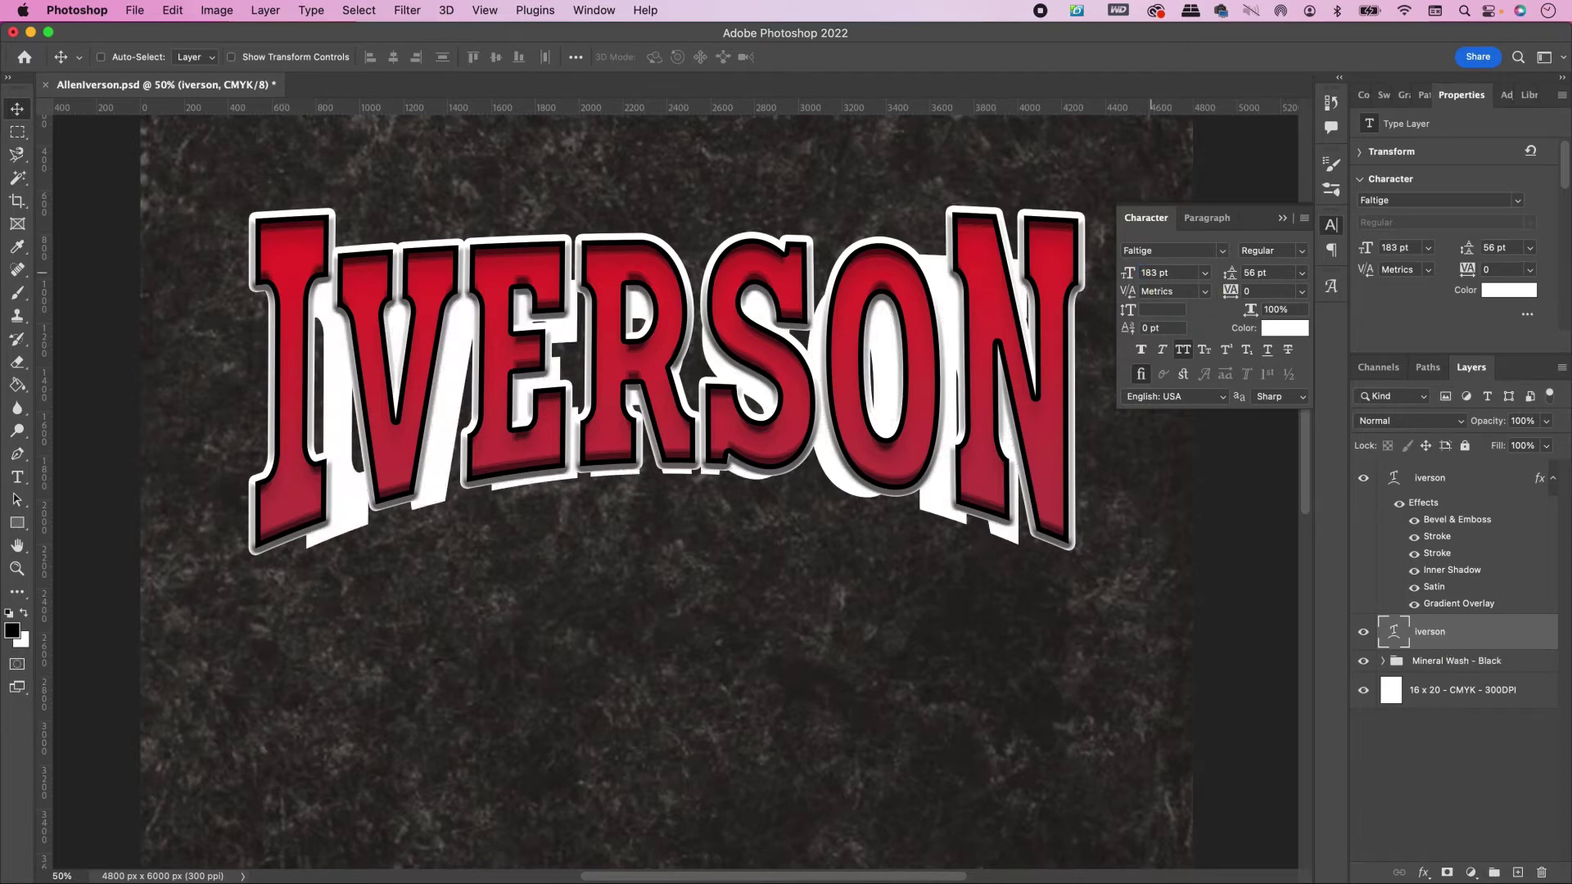
Step: Recolor the smaller iverson text to black 000000 and move it straight down behind the red title as an extrusion base
click(1280, 331)
drag(954, 407, 1010, 427)
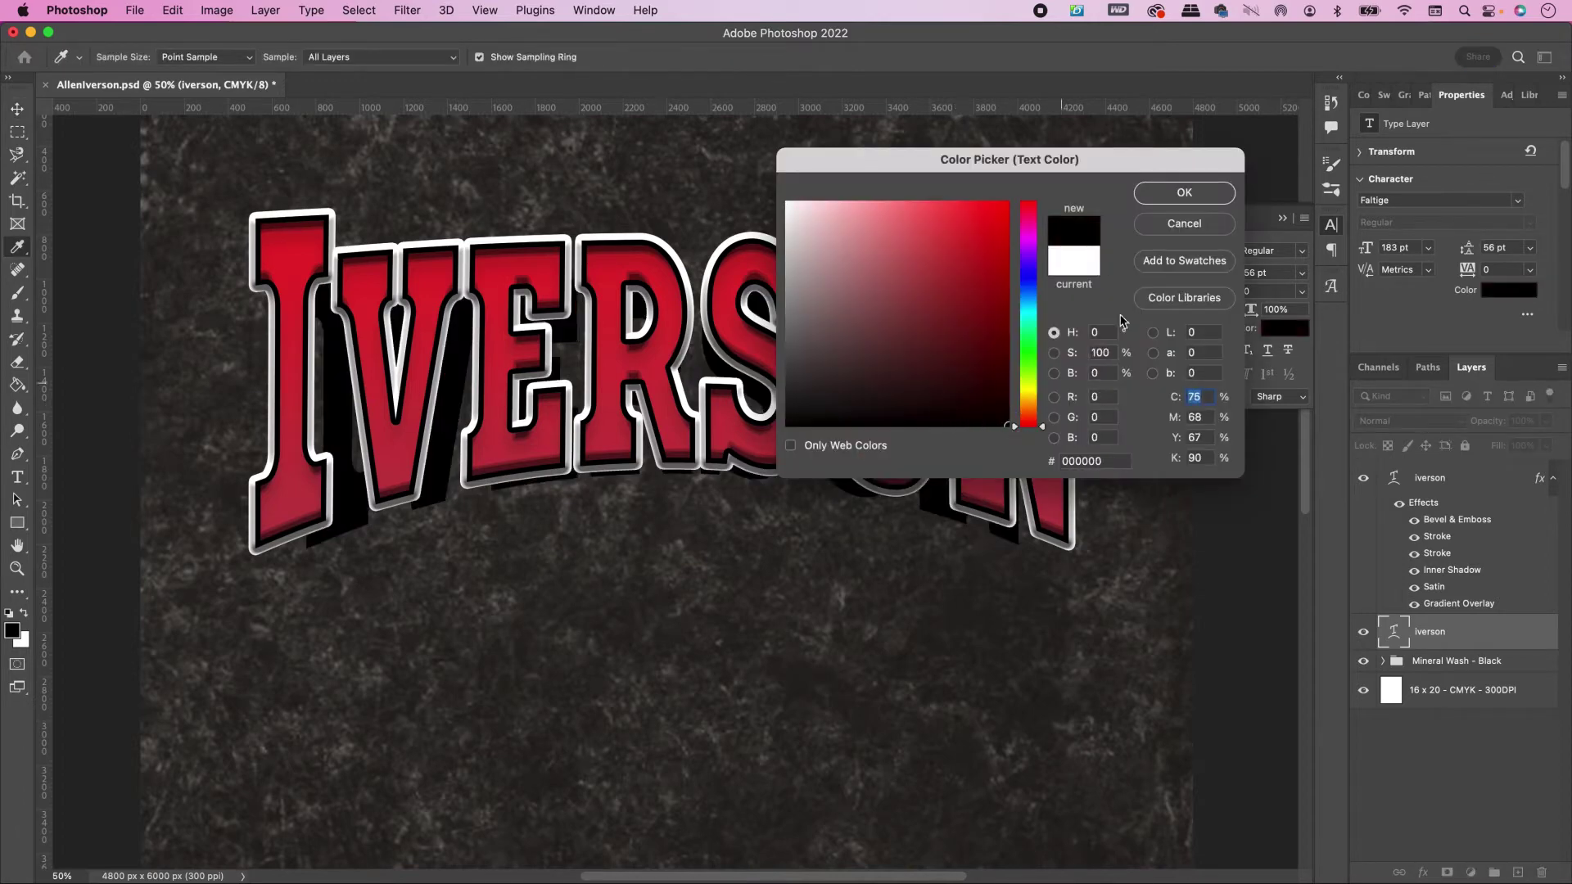
click(1184, 194)
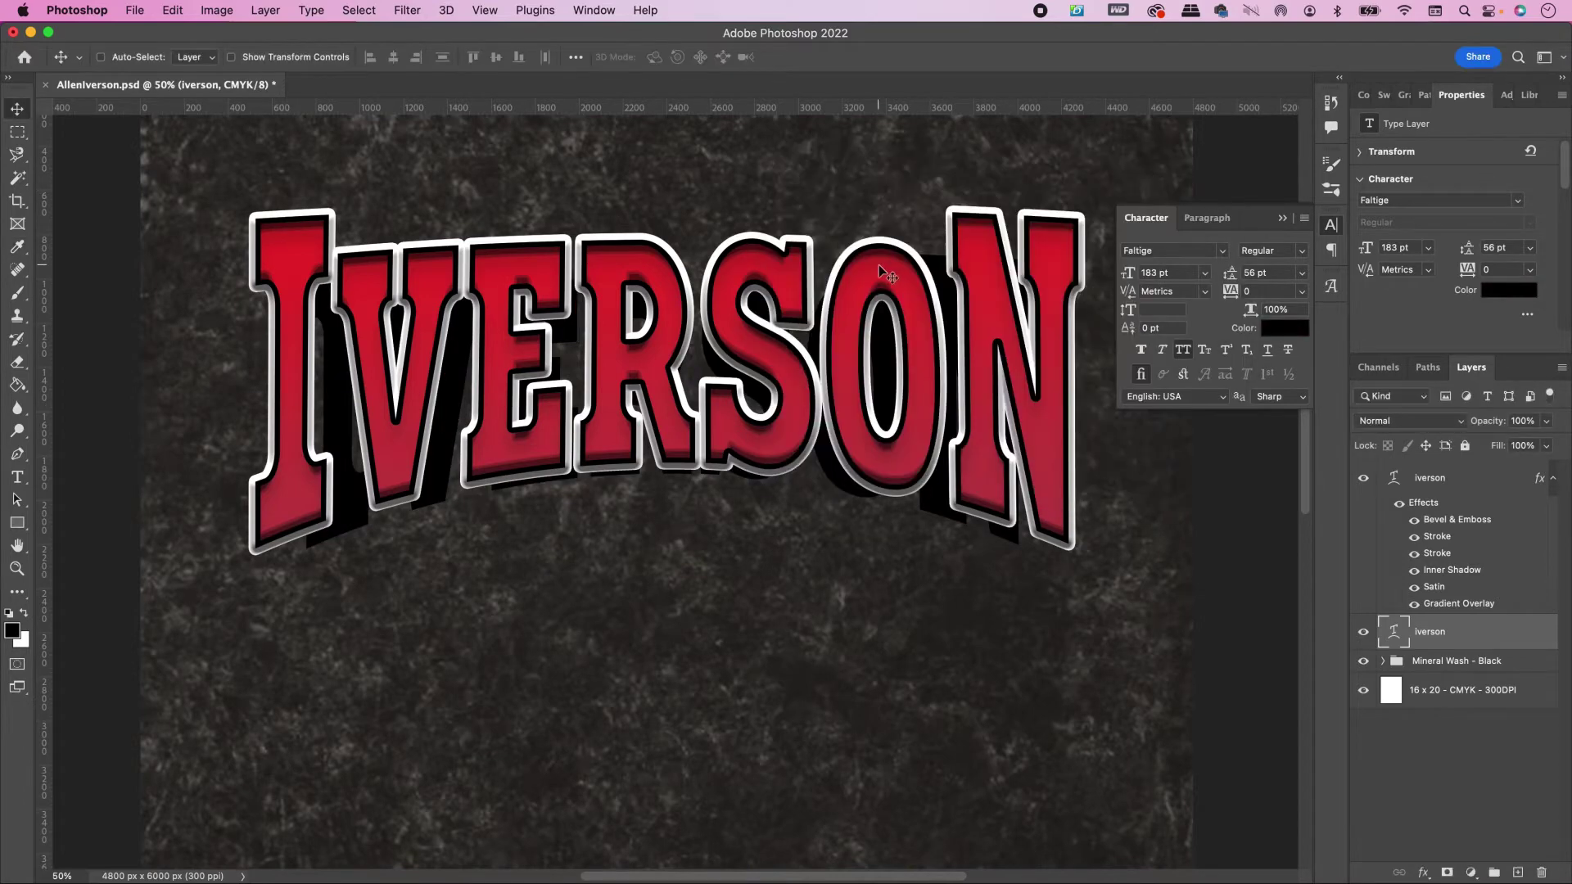
drag(878, 264, 876, 320)
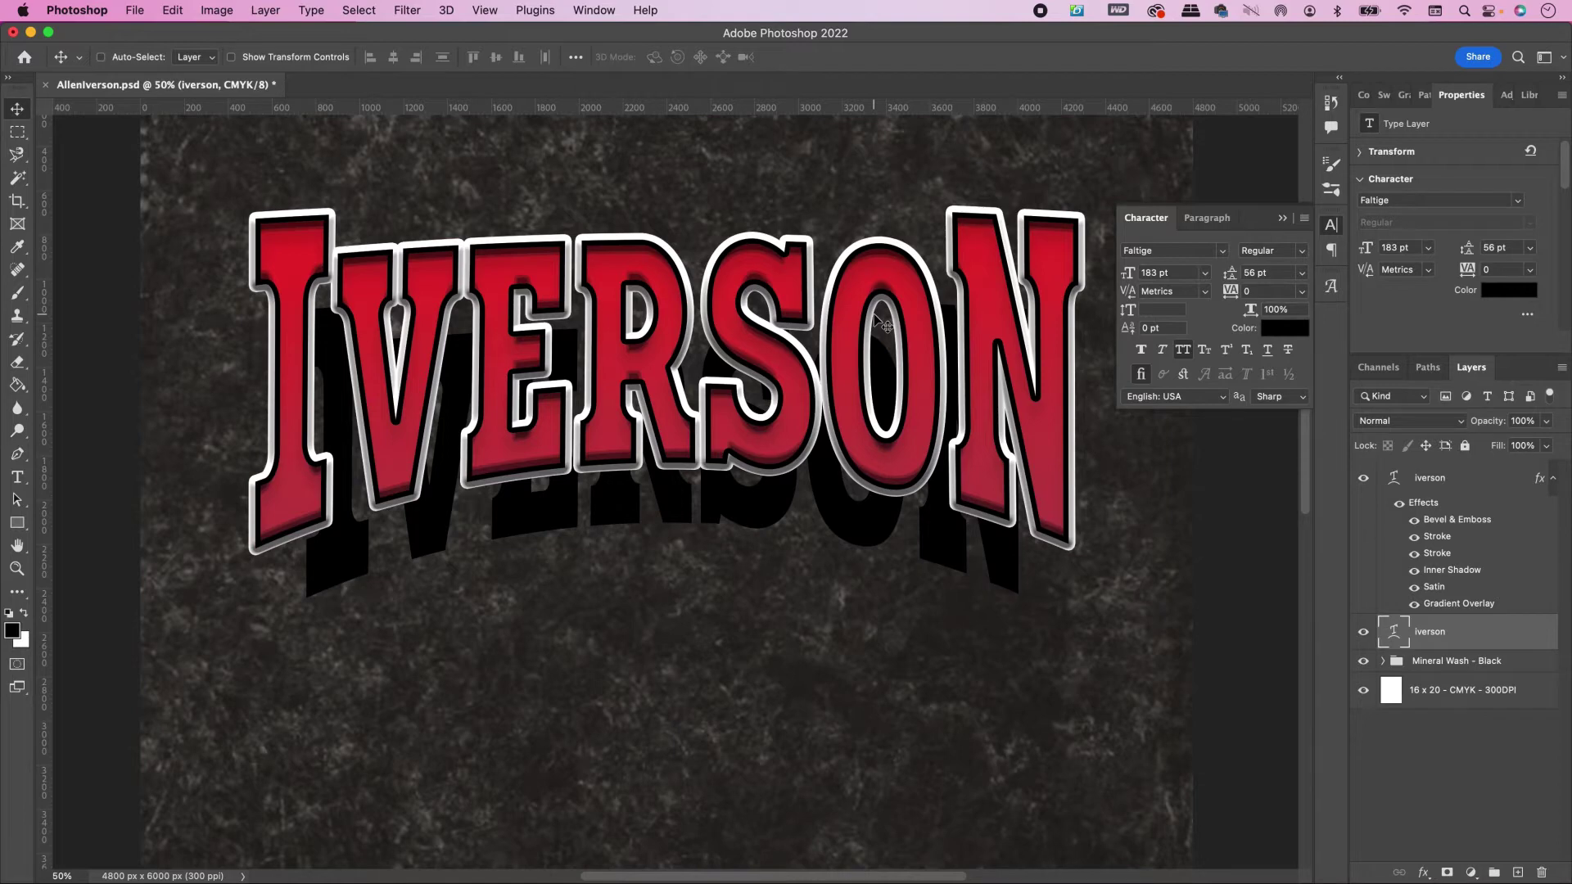
Step: Add a new layer above the black iverson text and name it Black Fill
click(1516, 873)
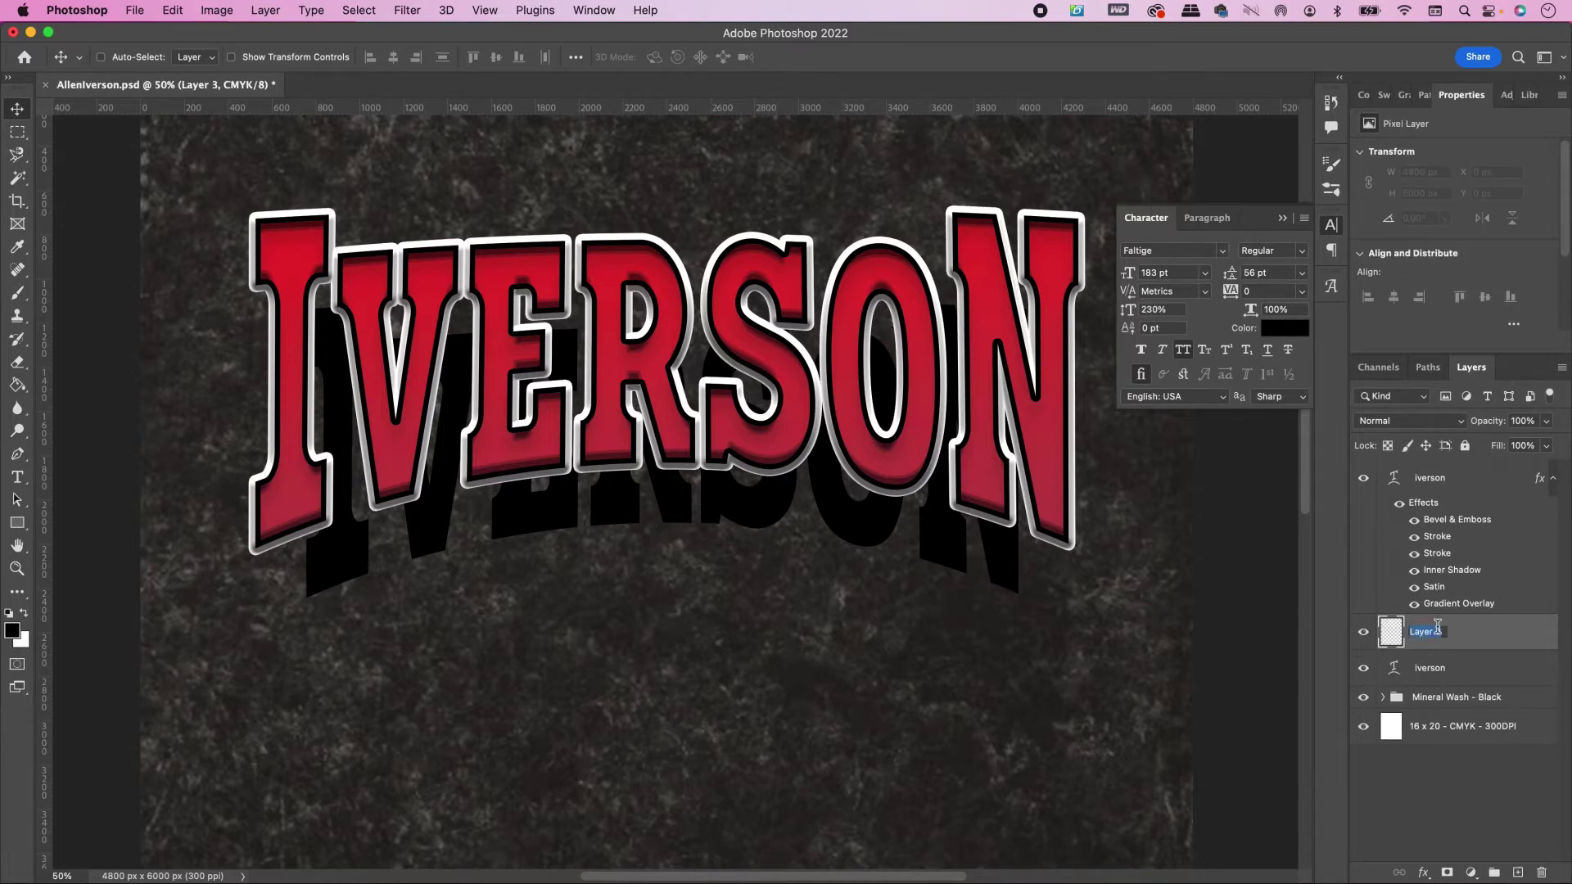
text(Black Fill)
key(Return)
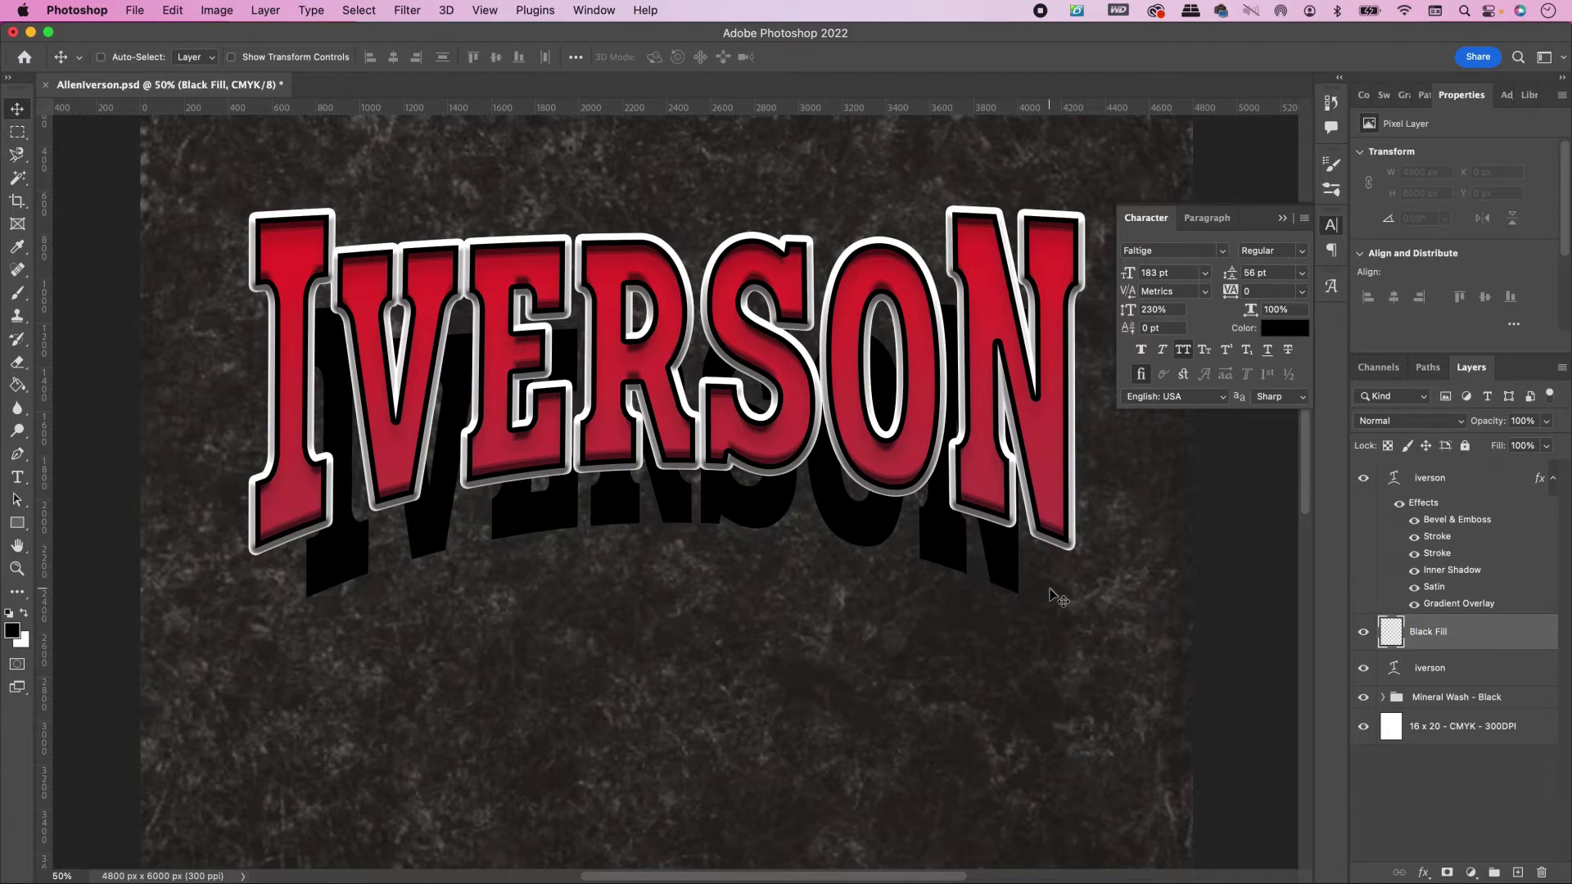
Step: Draw Pen paths joining the lower corners of the red N to the matching corners of the black N behind it
key(super+equal)
key(super+equal)
scroll(1058, 598, right, 10)
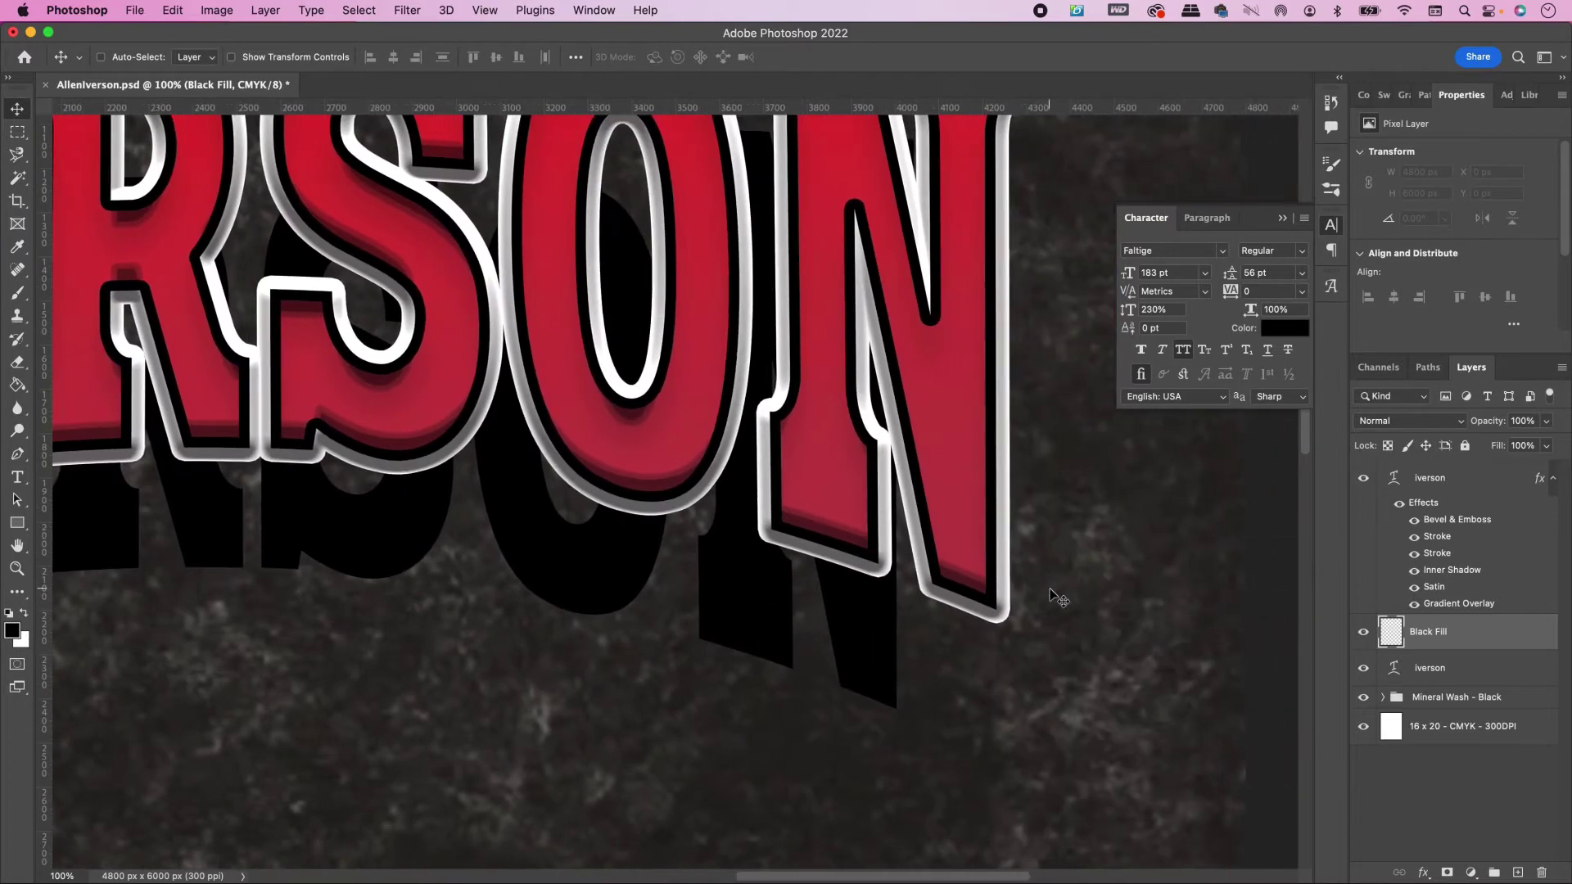
key(p)
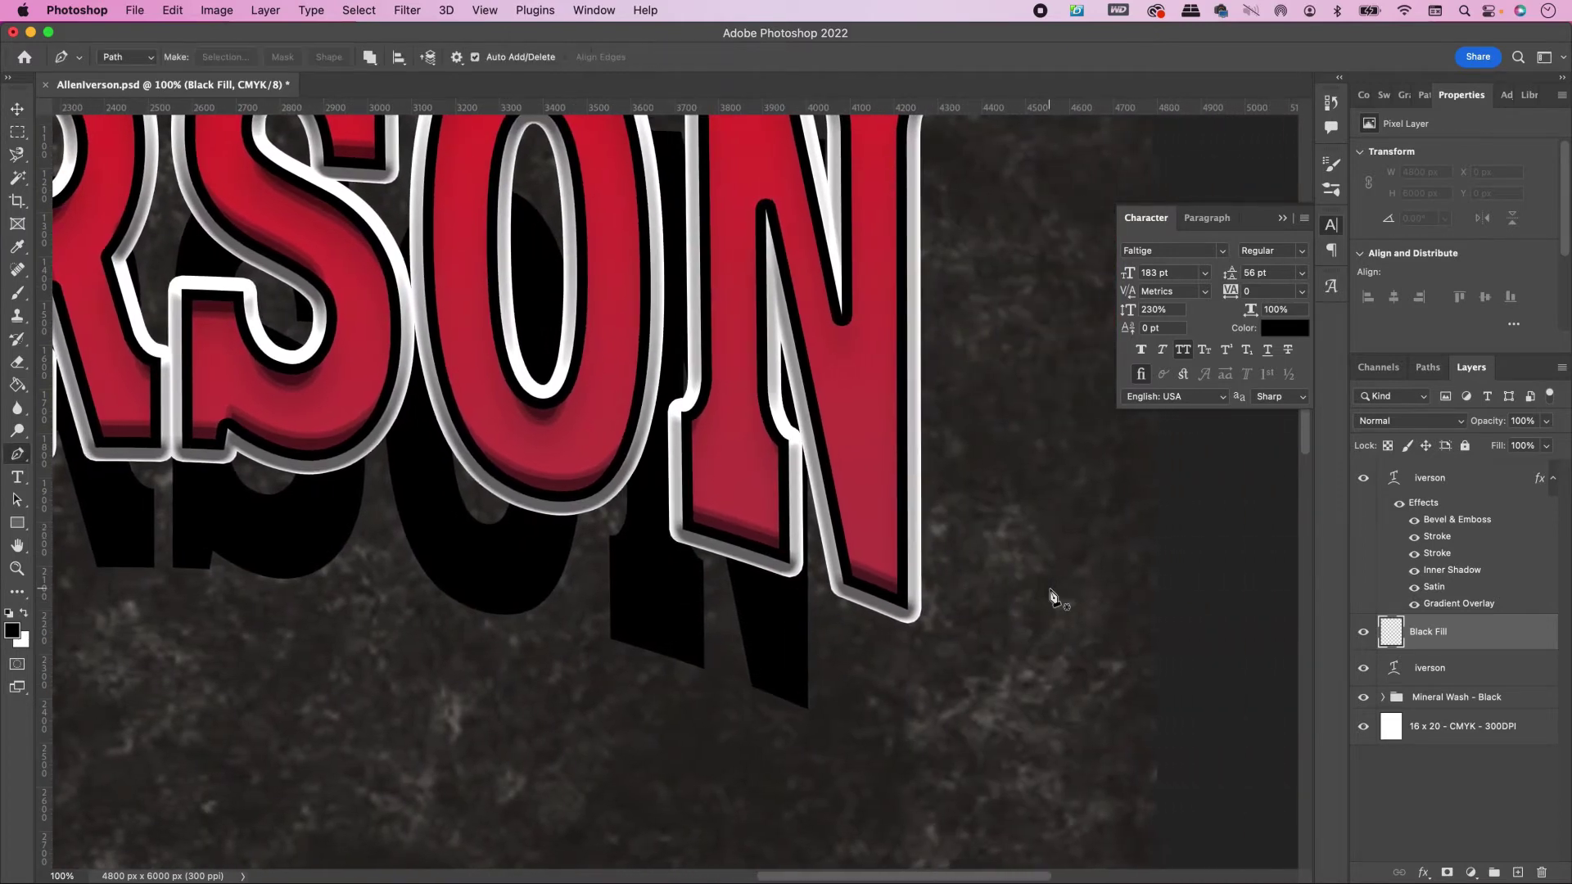
click(806, 708)
click(917, 619)
scroll(862, 480, up, 5)
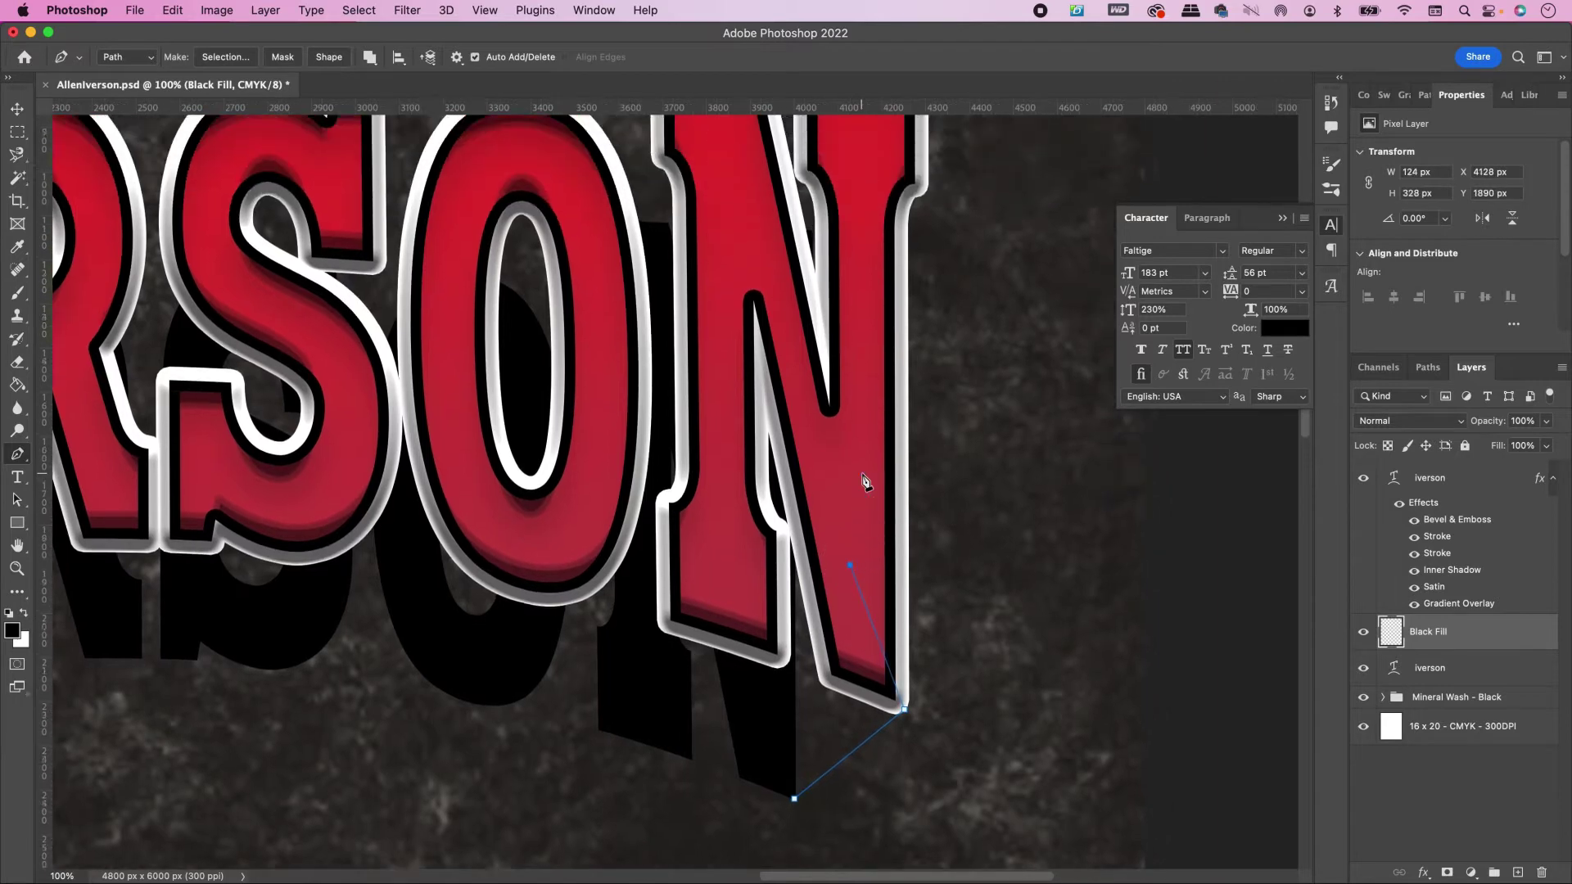
click(792, 469)
click(713, 494)
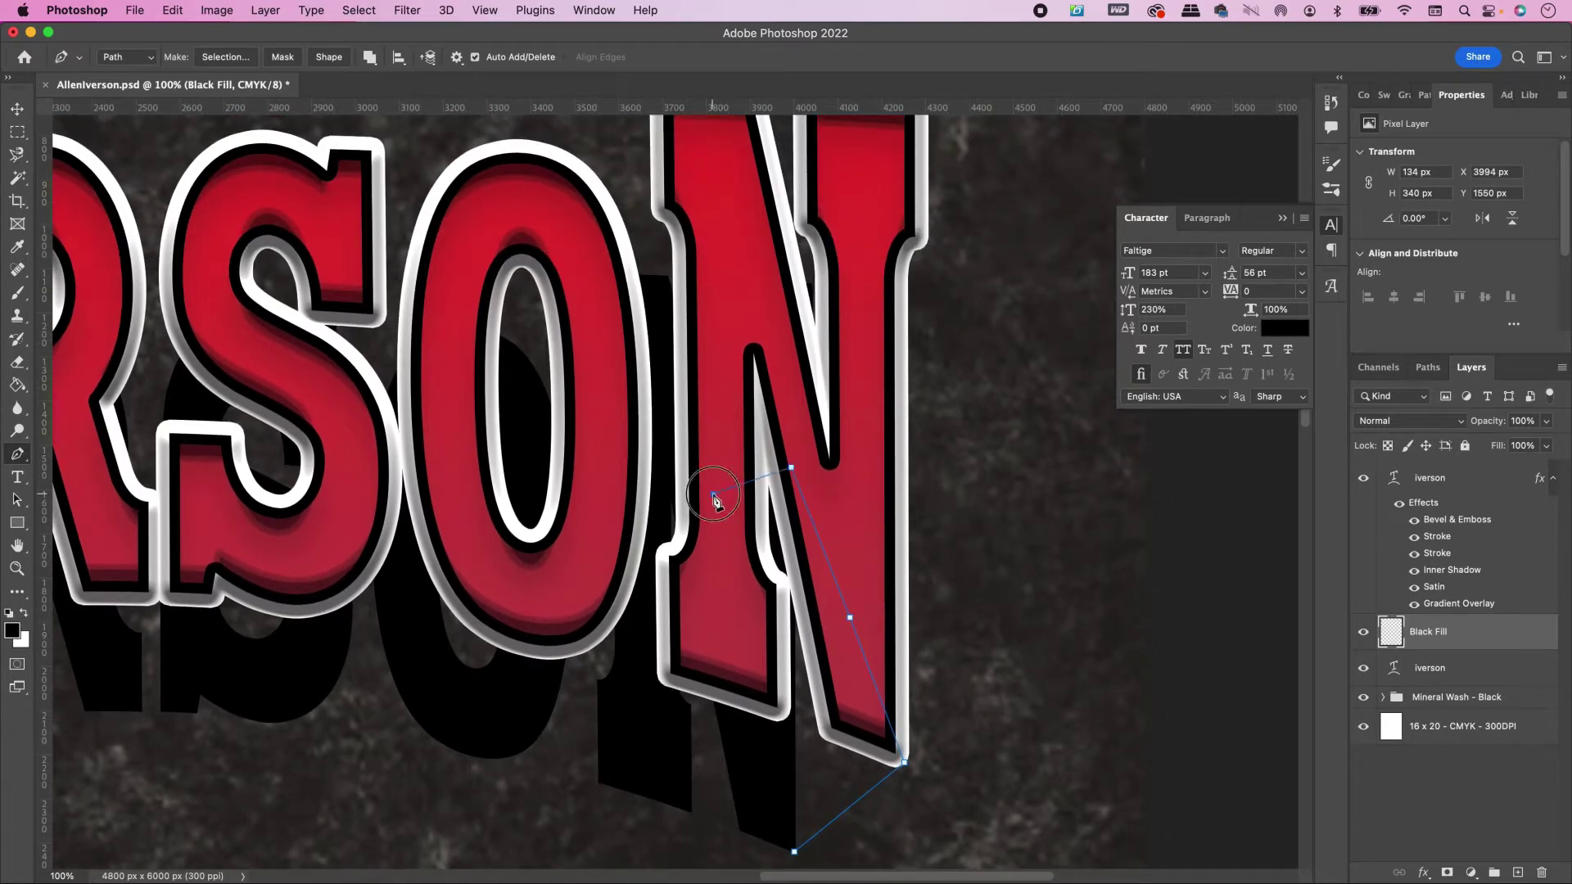
click(707, 636)
click(654, 729)
click(656, 781)
click(691, 814)
click(782, 719)
click(741, 831)
click(795, 852)
Step: Draw Pen paths bridging the red O to its black copy, then the upper edges of the N
scroll(658, 687, left, 5)
scroll(658, 686, up, 3)
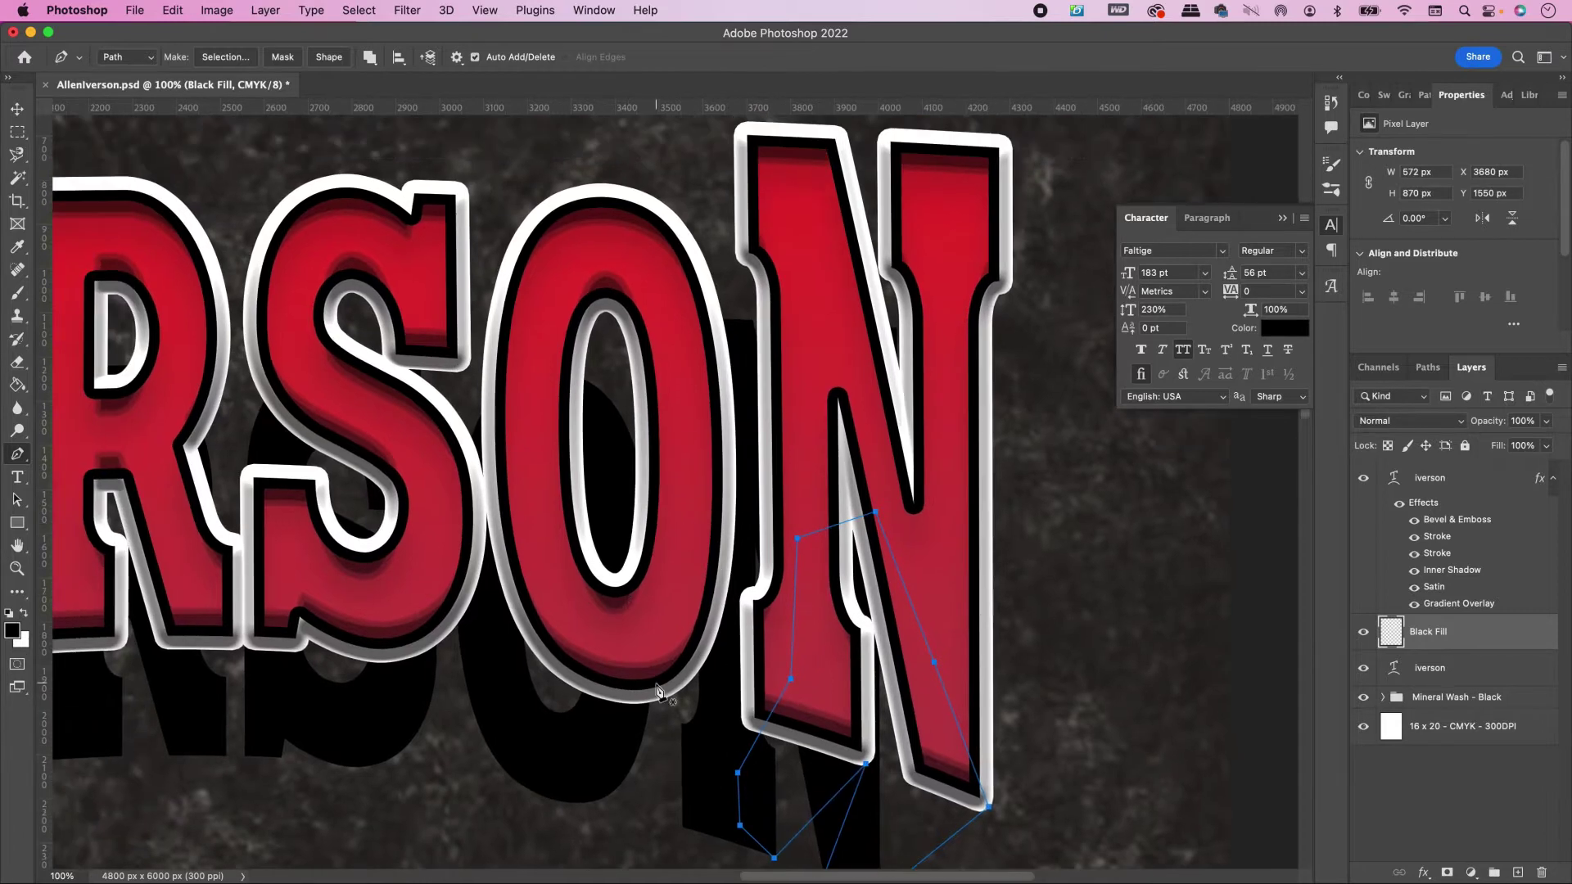
click(696, 677)
click(627, 780)
click(568, 790)
click(537, 760)
click(500, 666)
click(469, 431)
click(470, 357)
drag(547, 204, 598, 208)
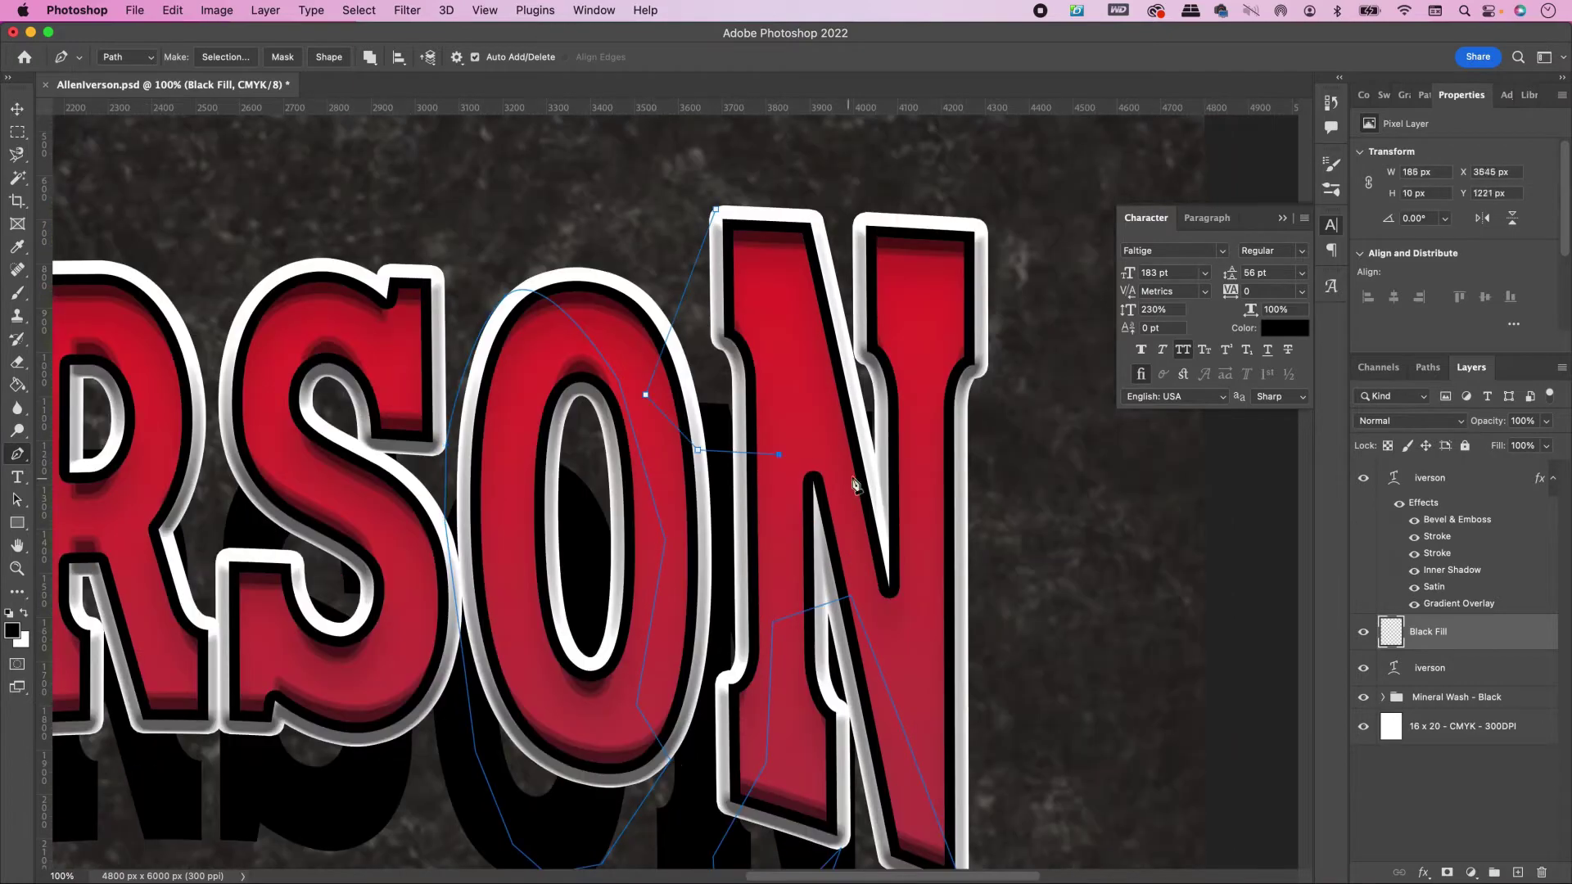
click(855, 219)
click(716, 210)
Step: Draw Pen paths bridging the inner and outer edges of the red S to the black S behind it
scroll(747, 376, left, 5)
click(812, 428)
click(693, 353)
click(638, 472)
click(642, 279)
click(778, 768)
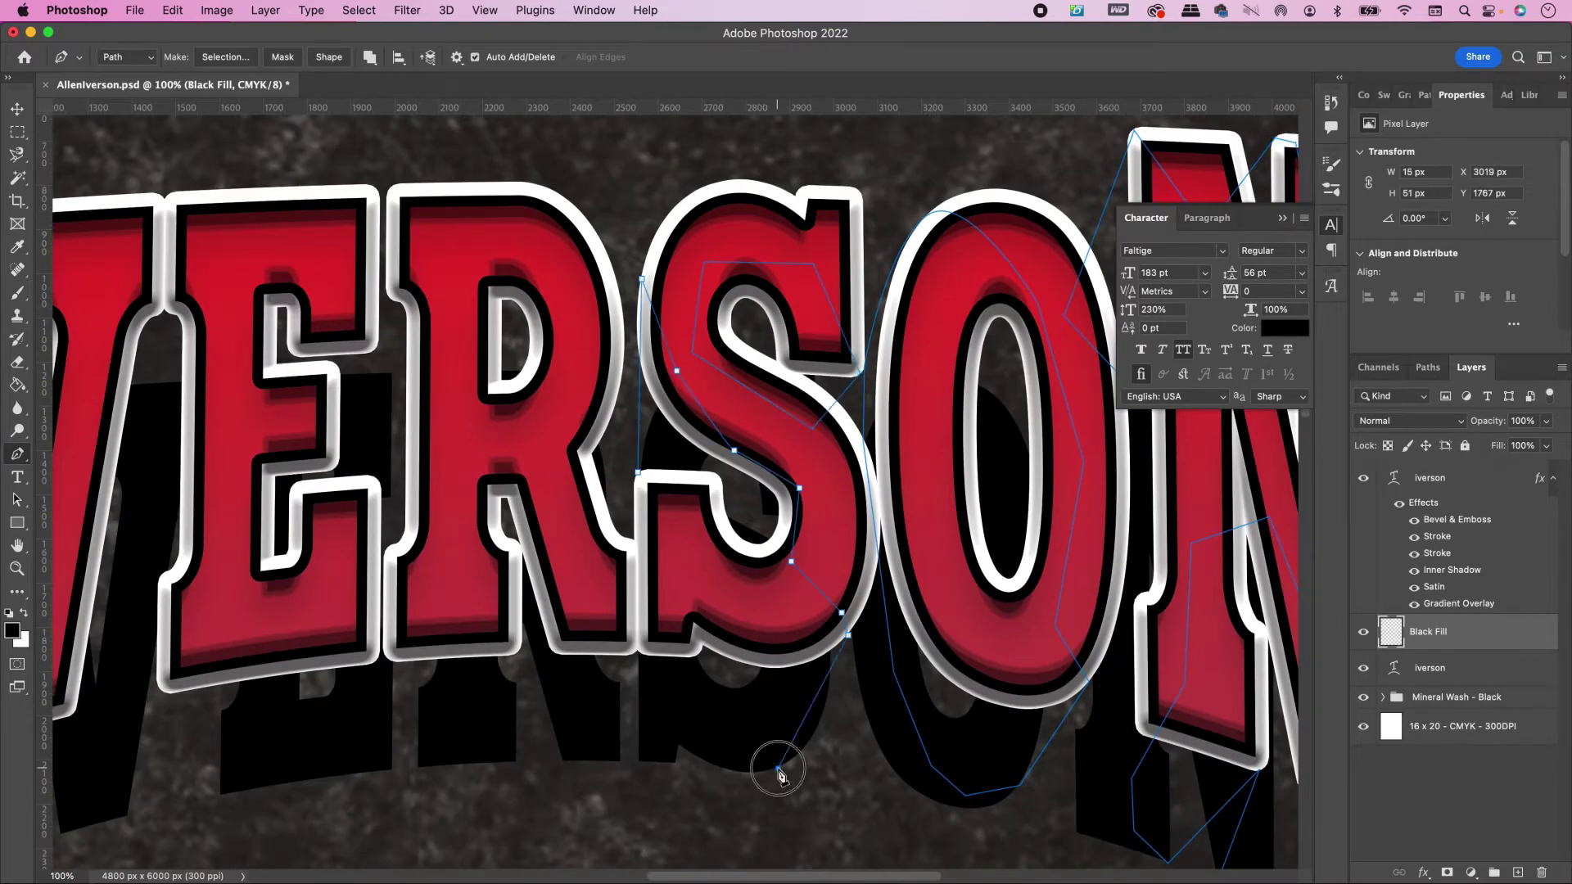
click(818, 732)
click(733, 739)
click(638, 473)
Step: Draw Pen paths joining the feet of the red R to its black copy and begin bridging the E
scroll(696, 565, left, 4)
click(779, 760)
click(689, 633)
click(673, 761)
click(576, 768)
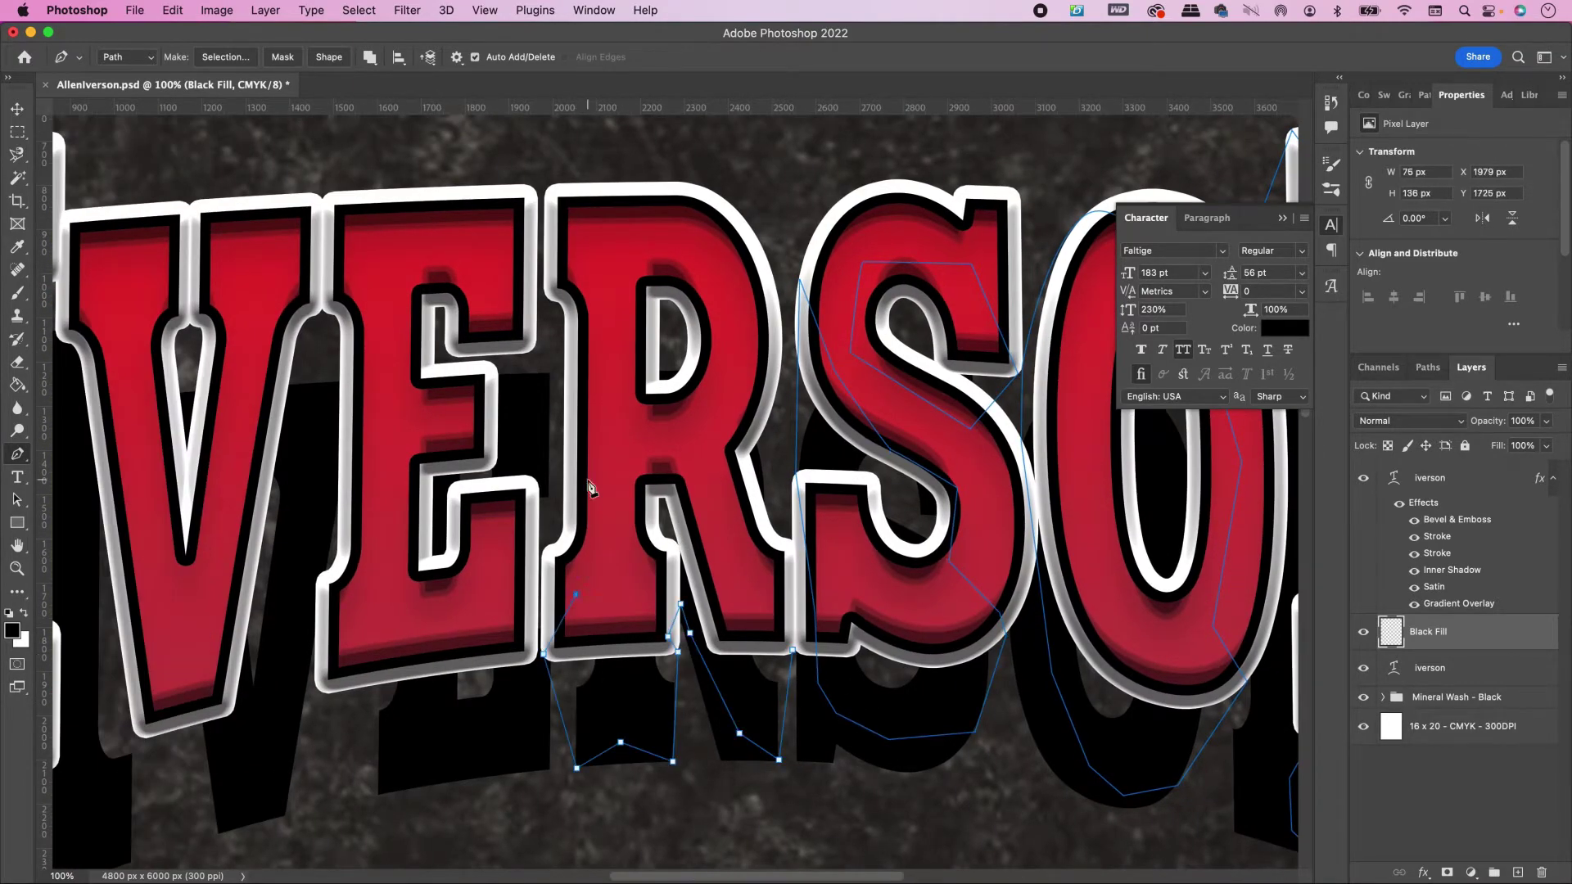
click(512, 577)
click(379, 536)
Step: Draw Pen paths joining the lower parts of the red E and V to their black copies
scroll(720, 646, left, 5)
click(684, 740)
click(812, 602)
scroll(647, 671, left, 3)
click(781, 583)
scroll(626, 686, left, 2)
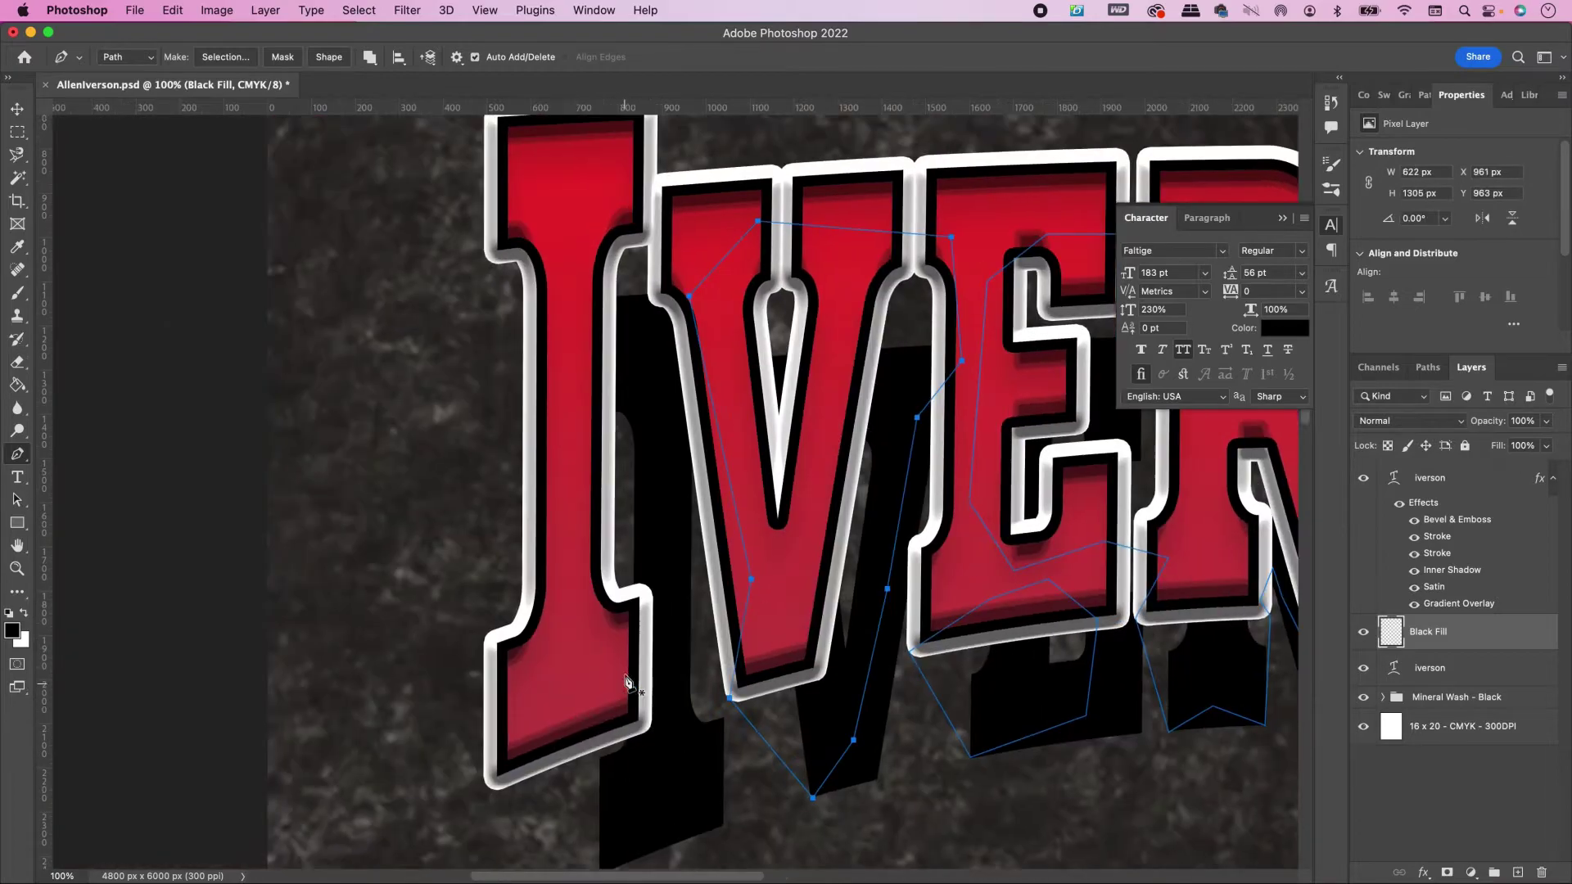
Step: Draw a Pen path joining the edges and base corners of the red I to the black I behind it
scroll(626, 681, down, 2)
click(649, 546)
click(723, 677)
click(712, 776)
click(598, 833)
click(488, 743)
key(super+minus)
scroll(1176, 276, right, 4)
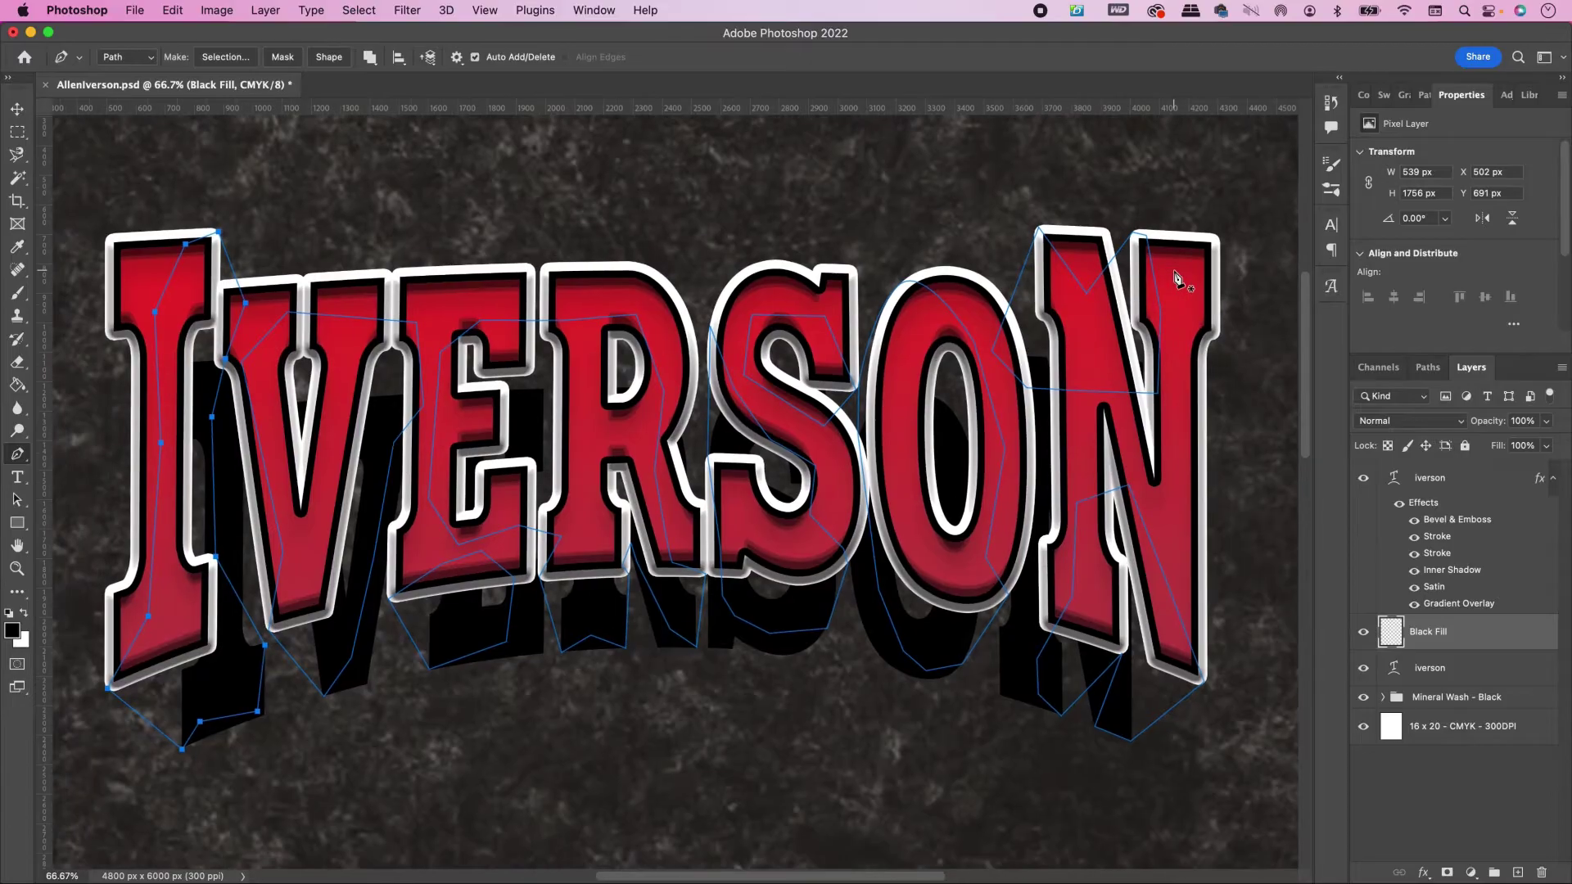
Step: Add a new empty path and convert the Work Path into a new anti-aliased selection with a 1-pixel feather, ready on the Black Fill layer
click(1427, 368)
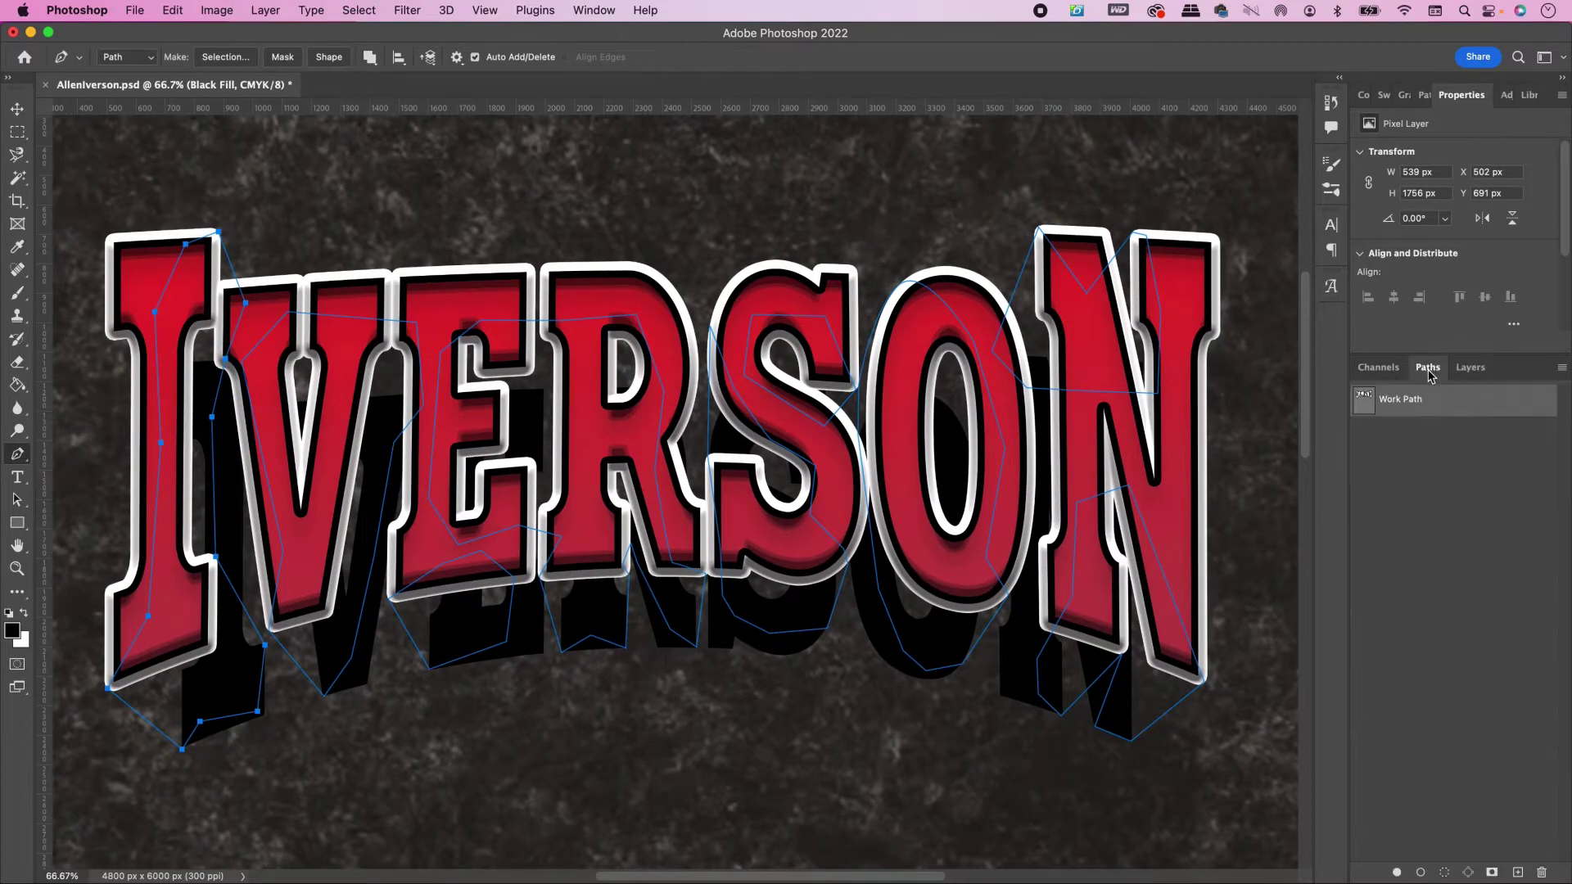
click(1517, 872)
click(1451, 435)
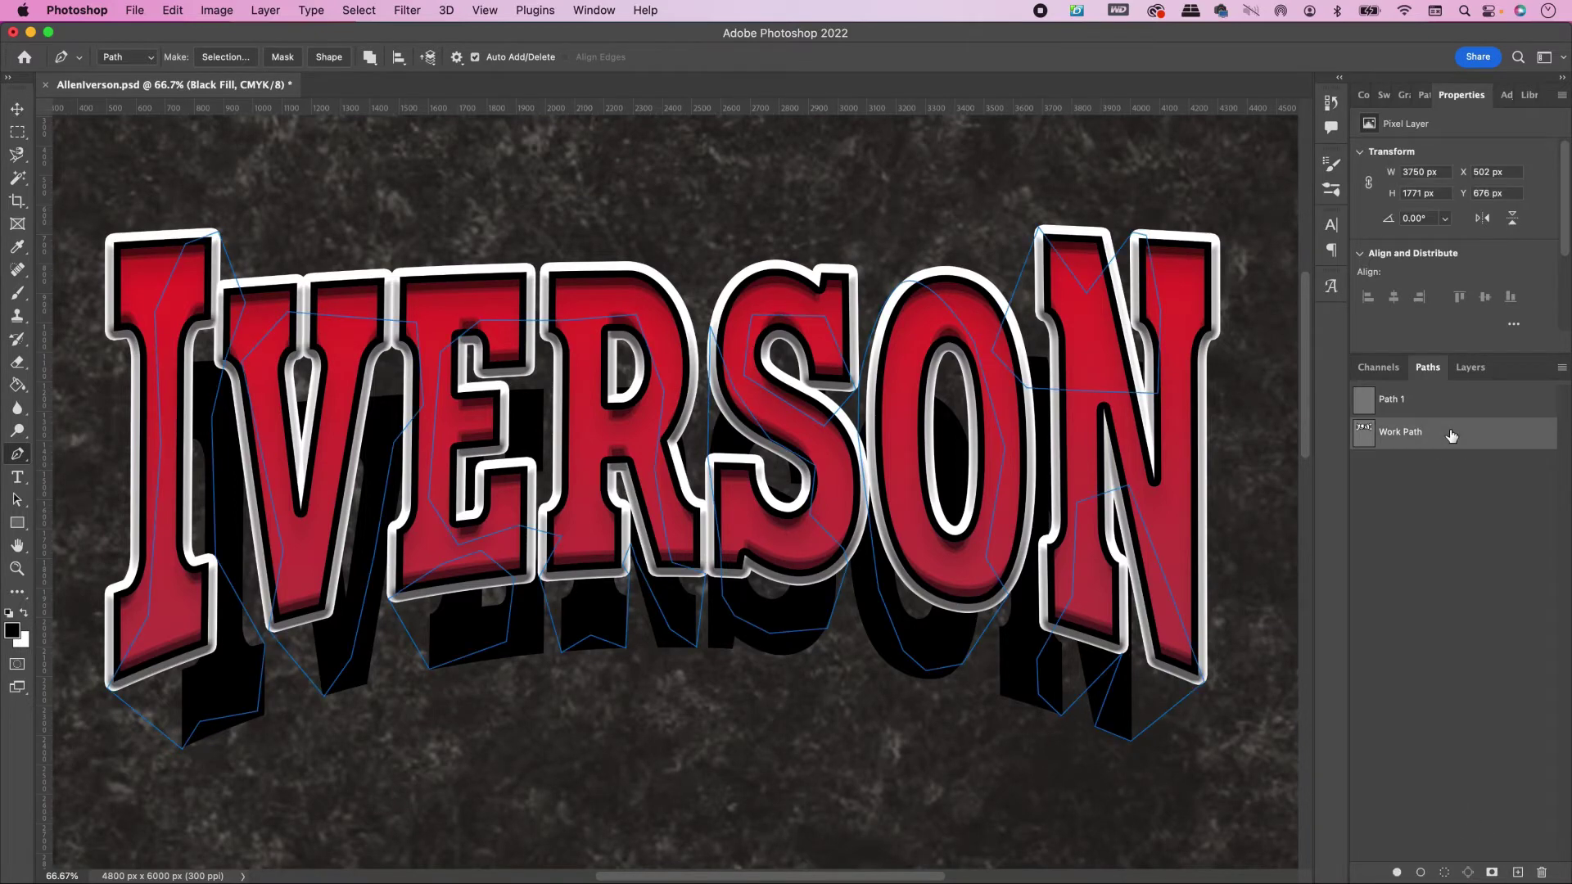
right_click(1450, 435)
click(1329, 491)
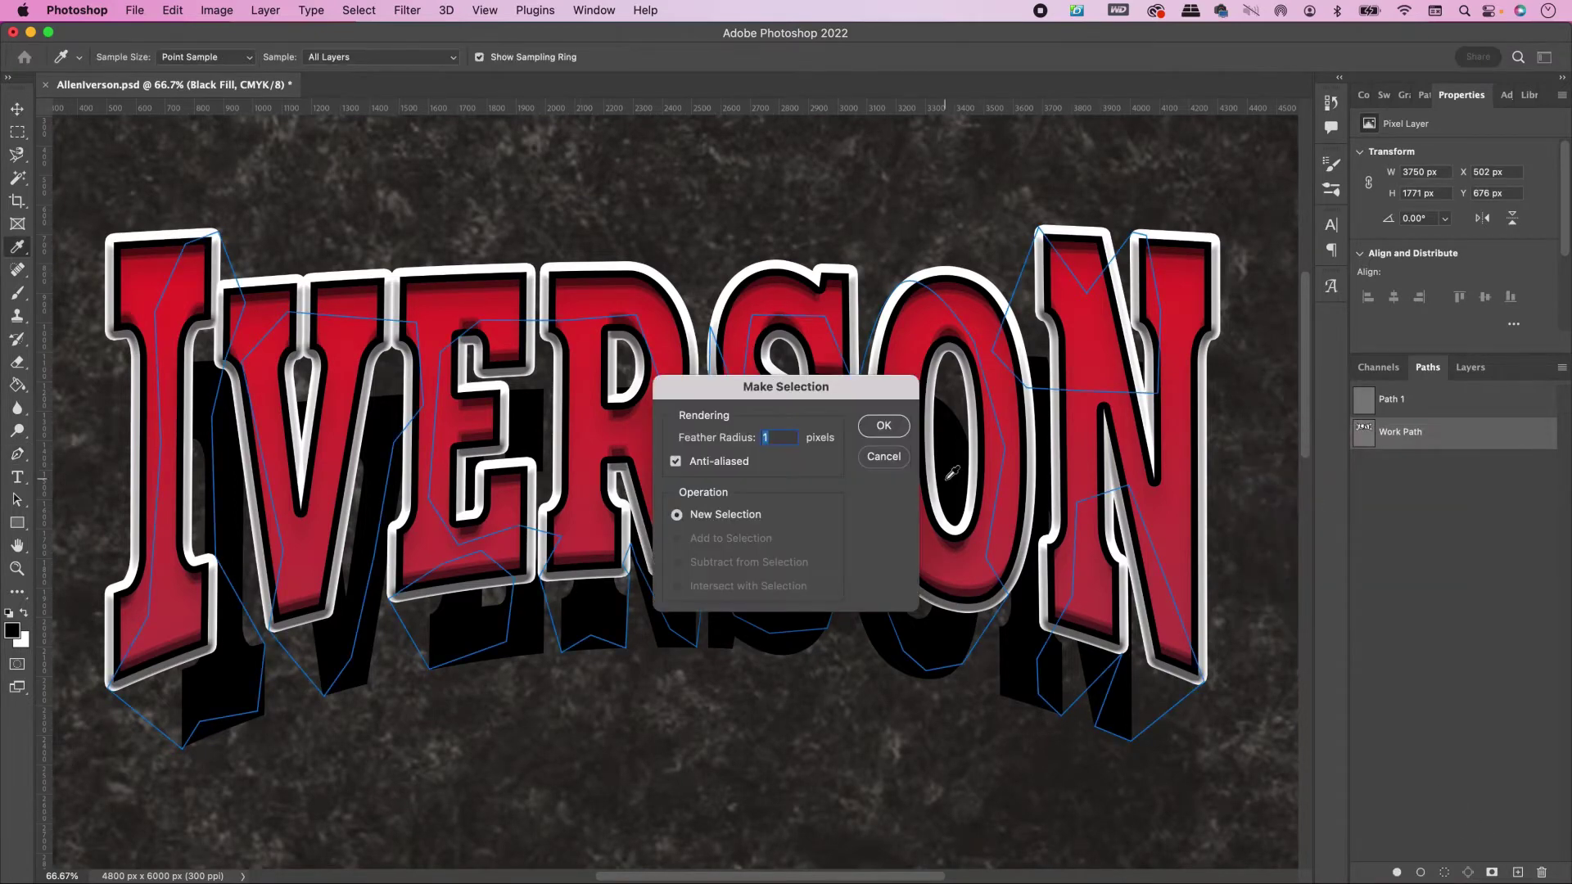
click(883, 426)
key(p)
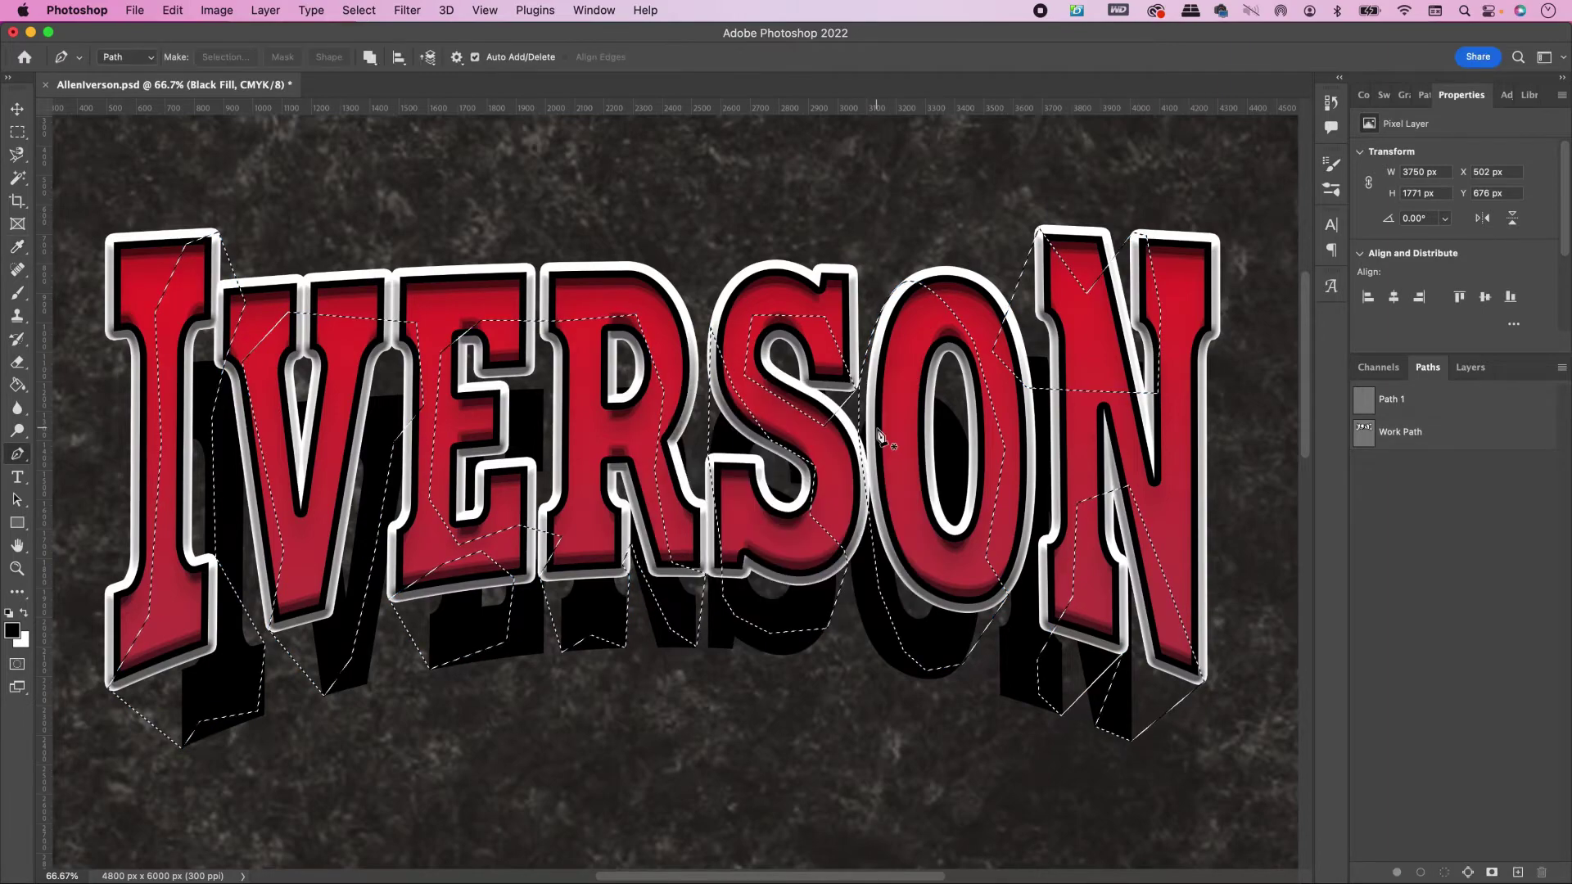
click(1470, 368)
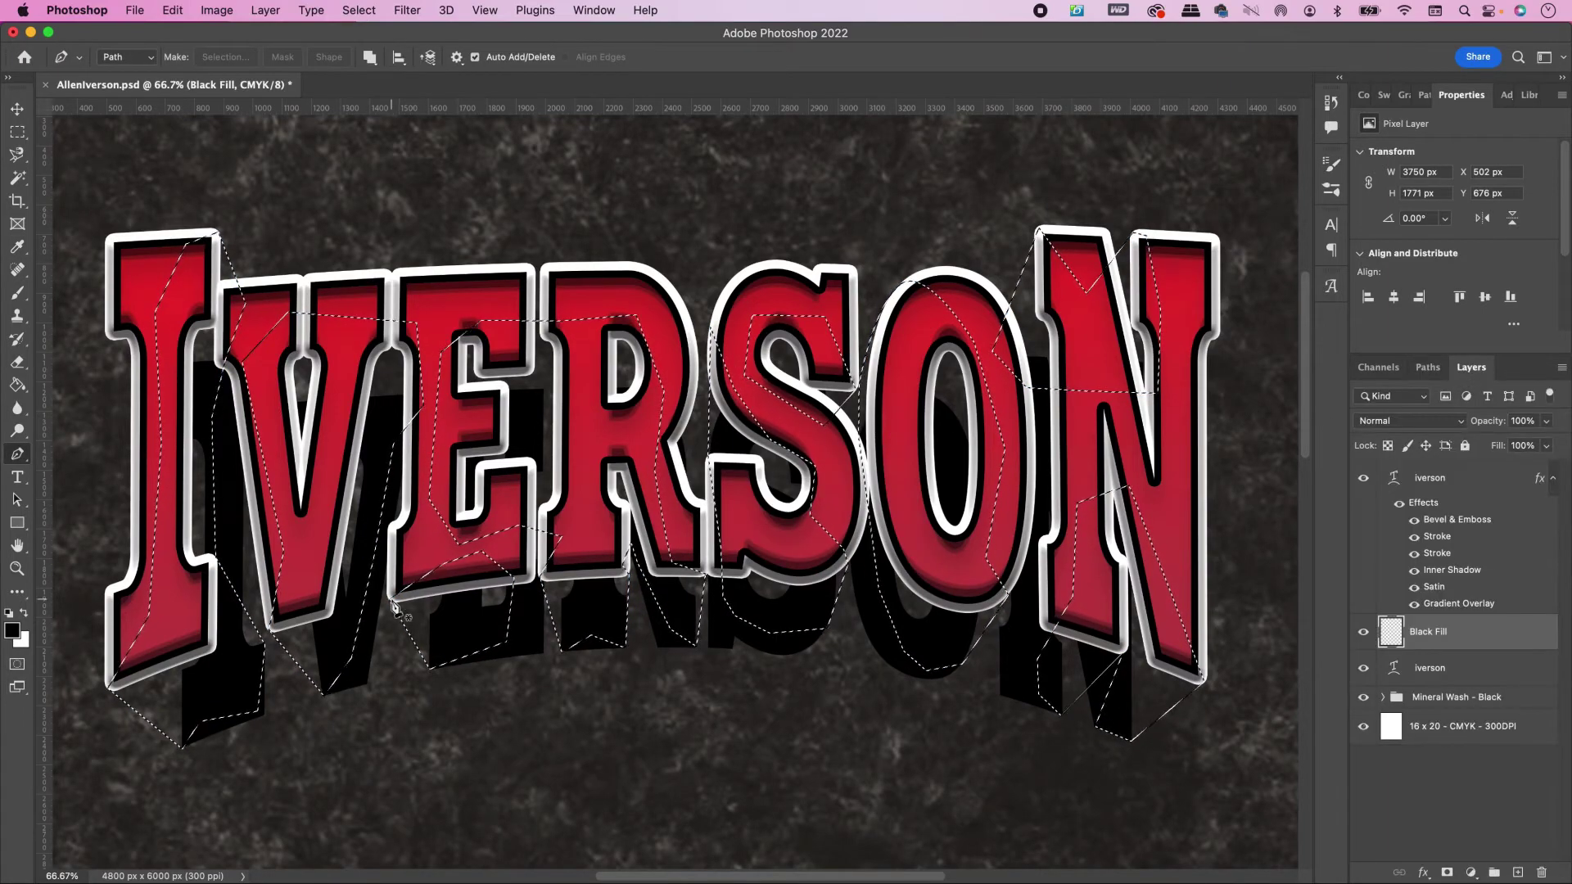
Step: Fill the selection with black on the Black Fill layer using the Paint Bucket and deselect
key(g)
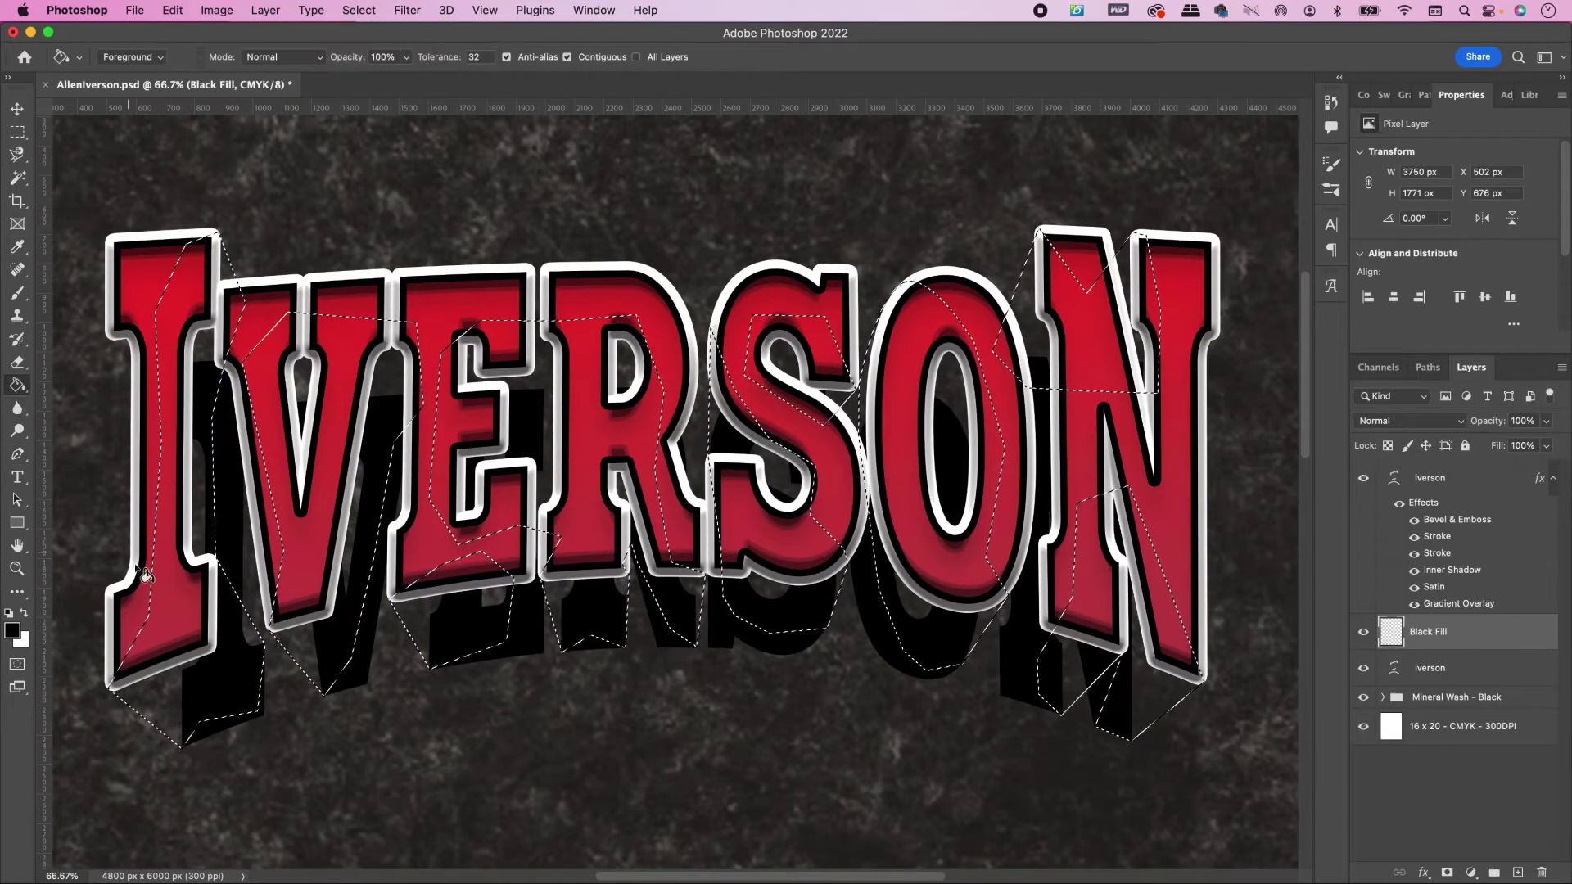
click(12, 630)
click(1184, 194)
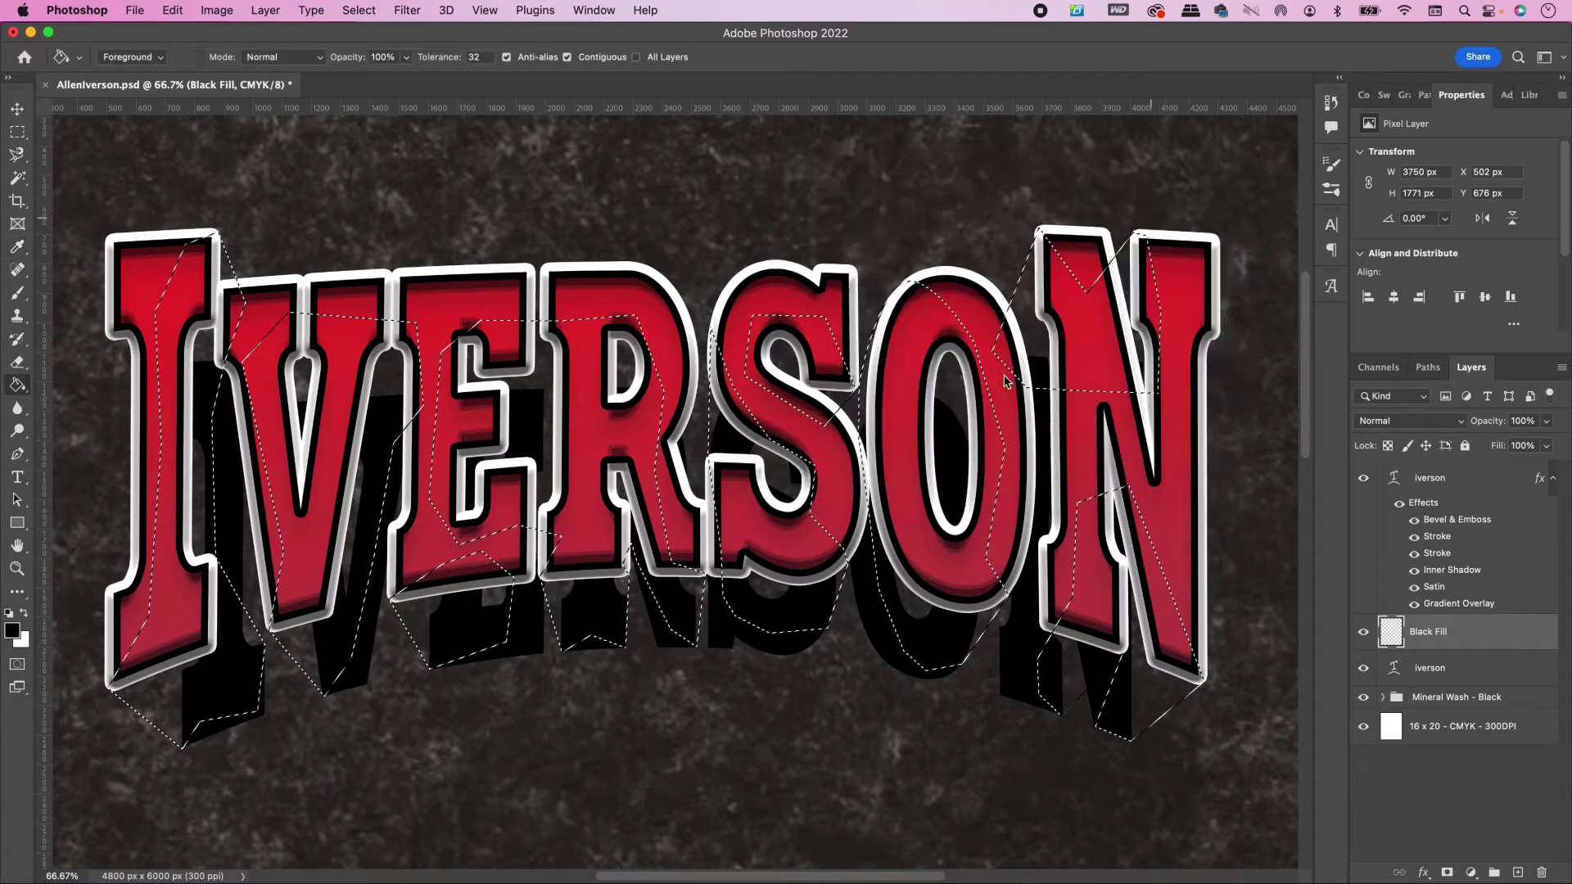
click(912, 506)
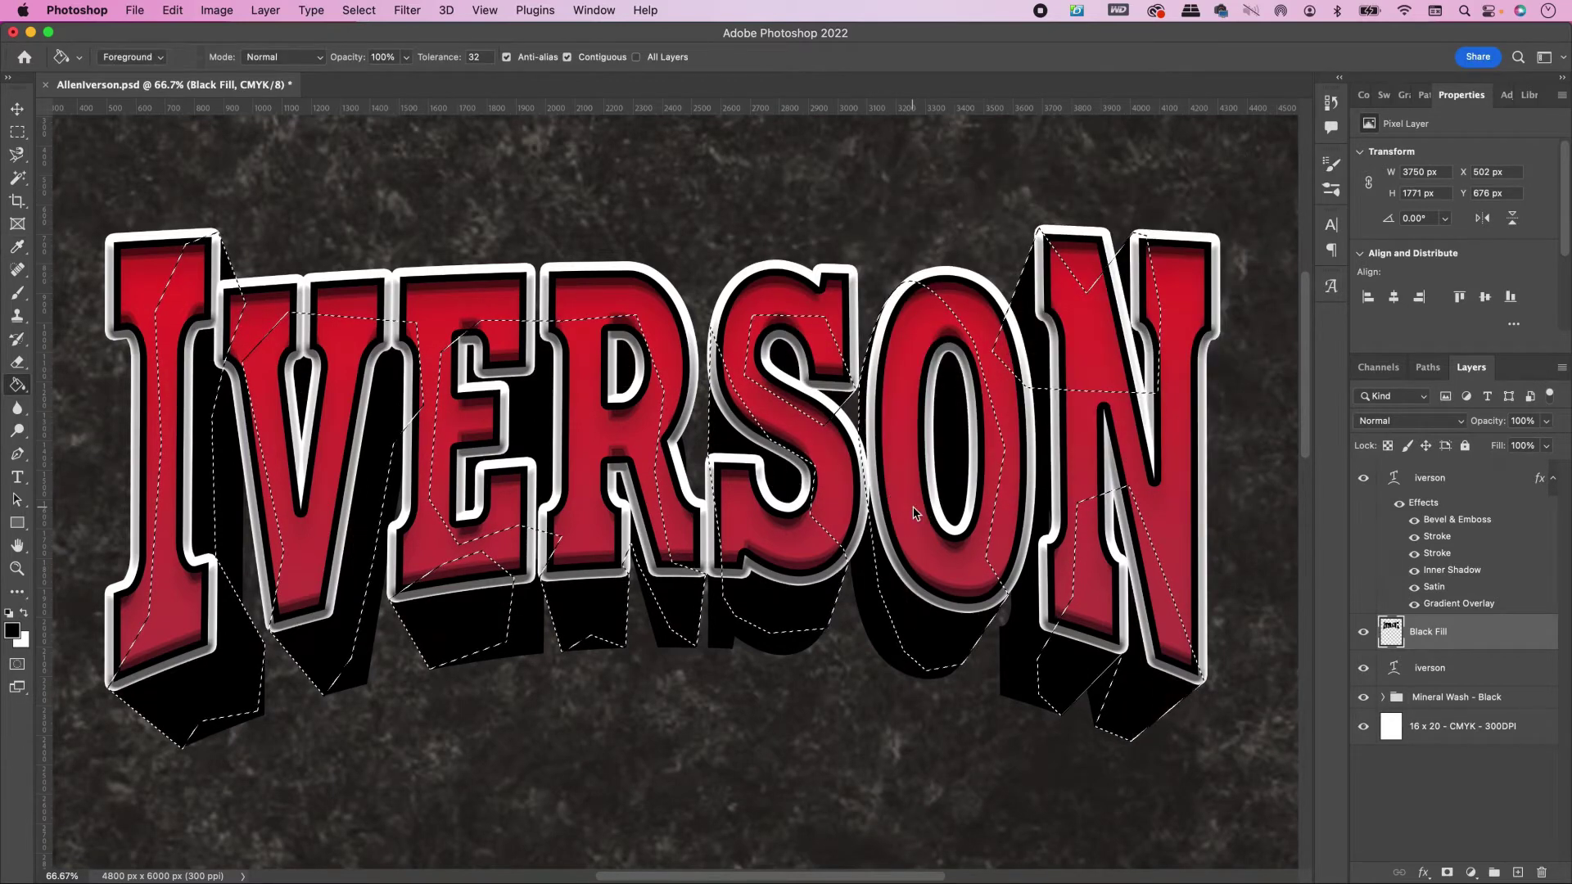
click(17, 131)
click(178, 164)
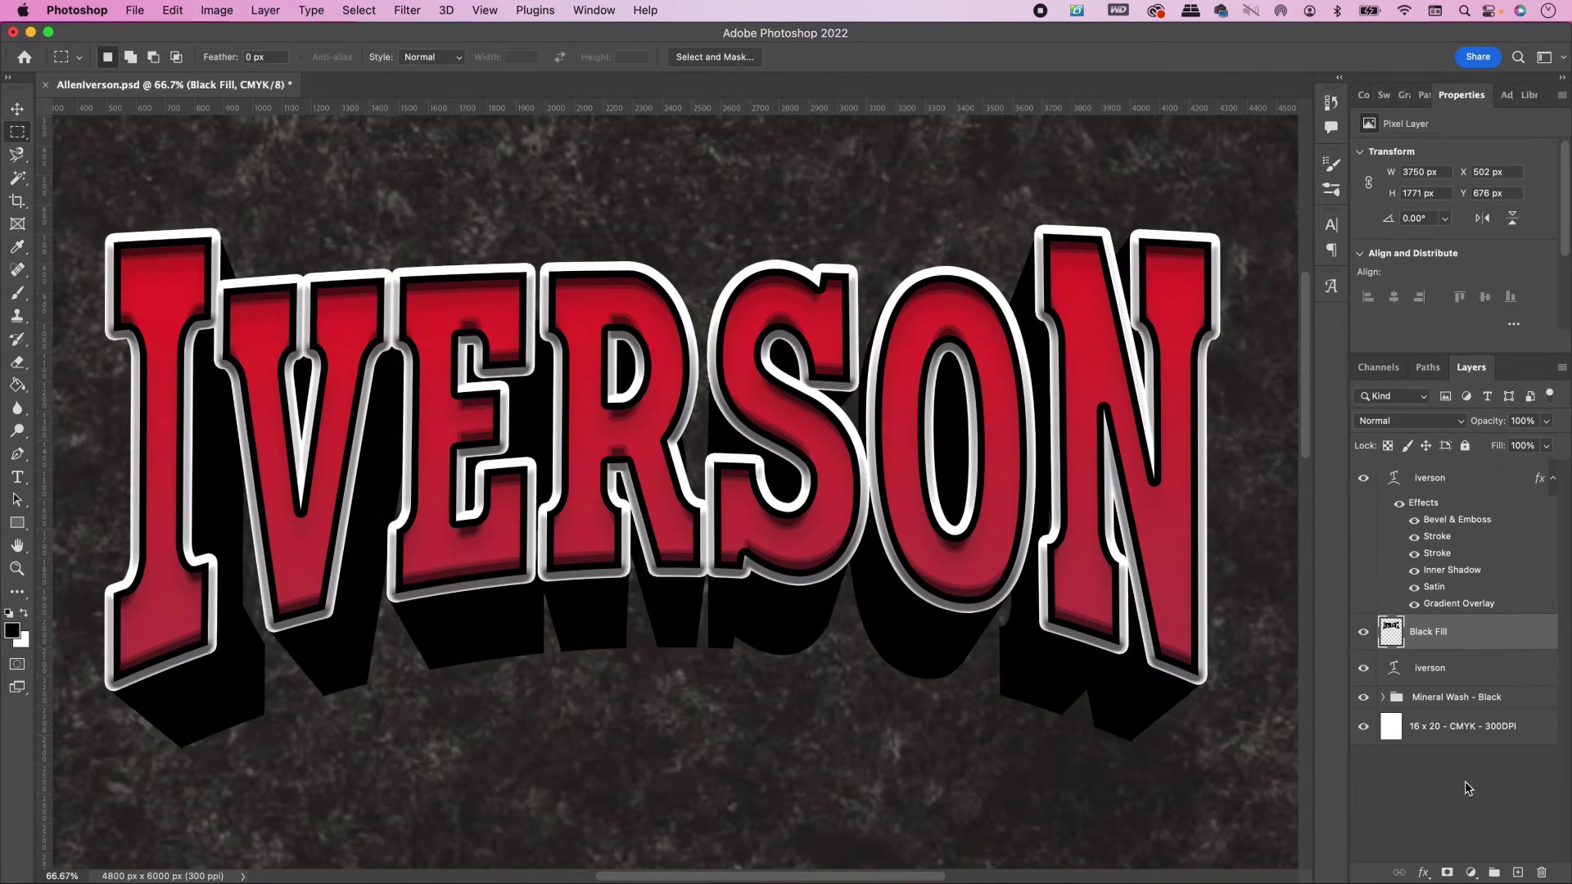
Step: Create a new layer above Black Fill and name it Shadow
click(1517, 873)
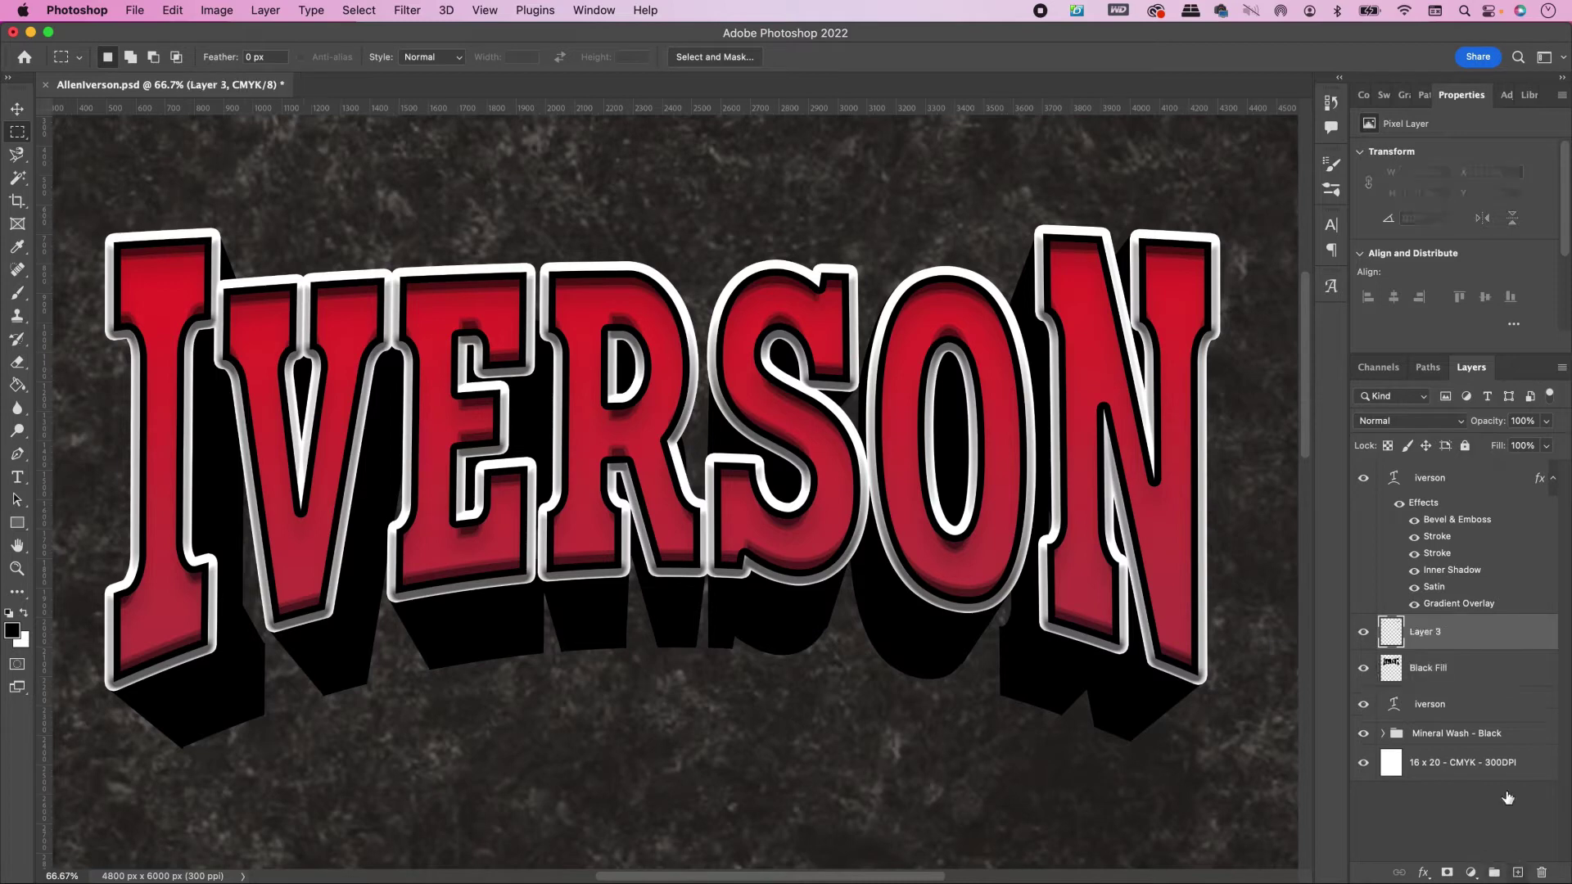
double_click(1427, 635)
text(Shadow)
key(Return)
Step: Draw a closed four-point Pen path beneath the N and convert it into a new anti-aliased selection with 0-pixel feather
key(p)
scroll(1191, 671, down, 3)
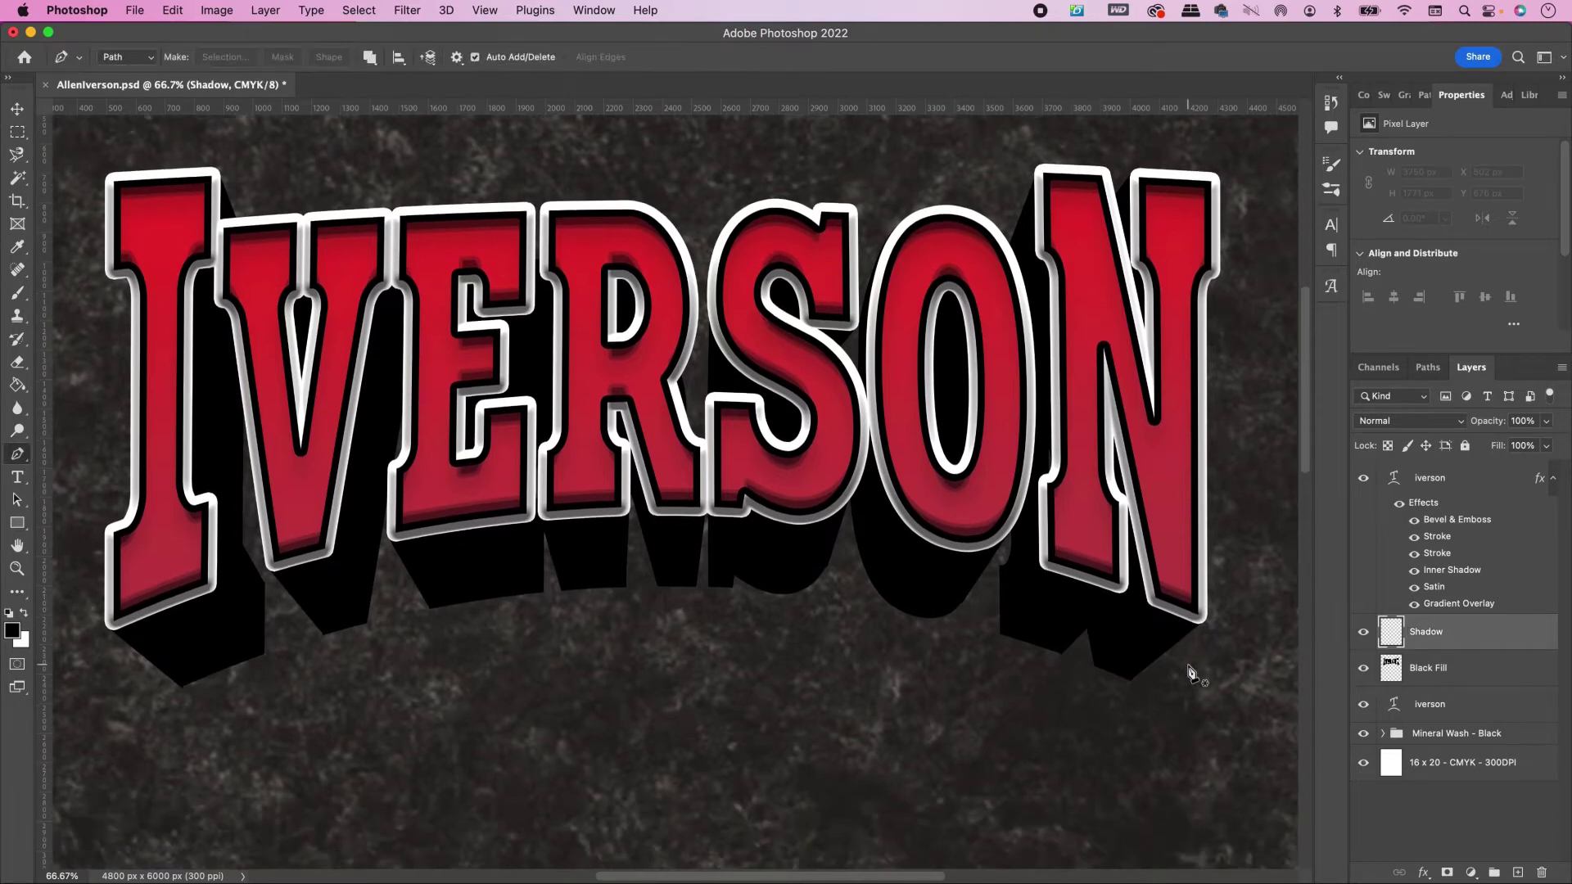
click(1200, 624)
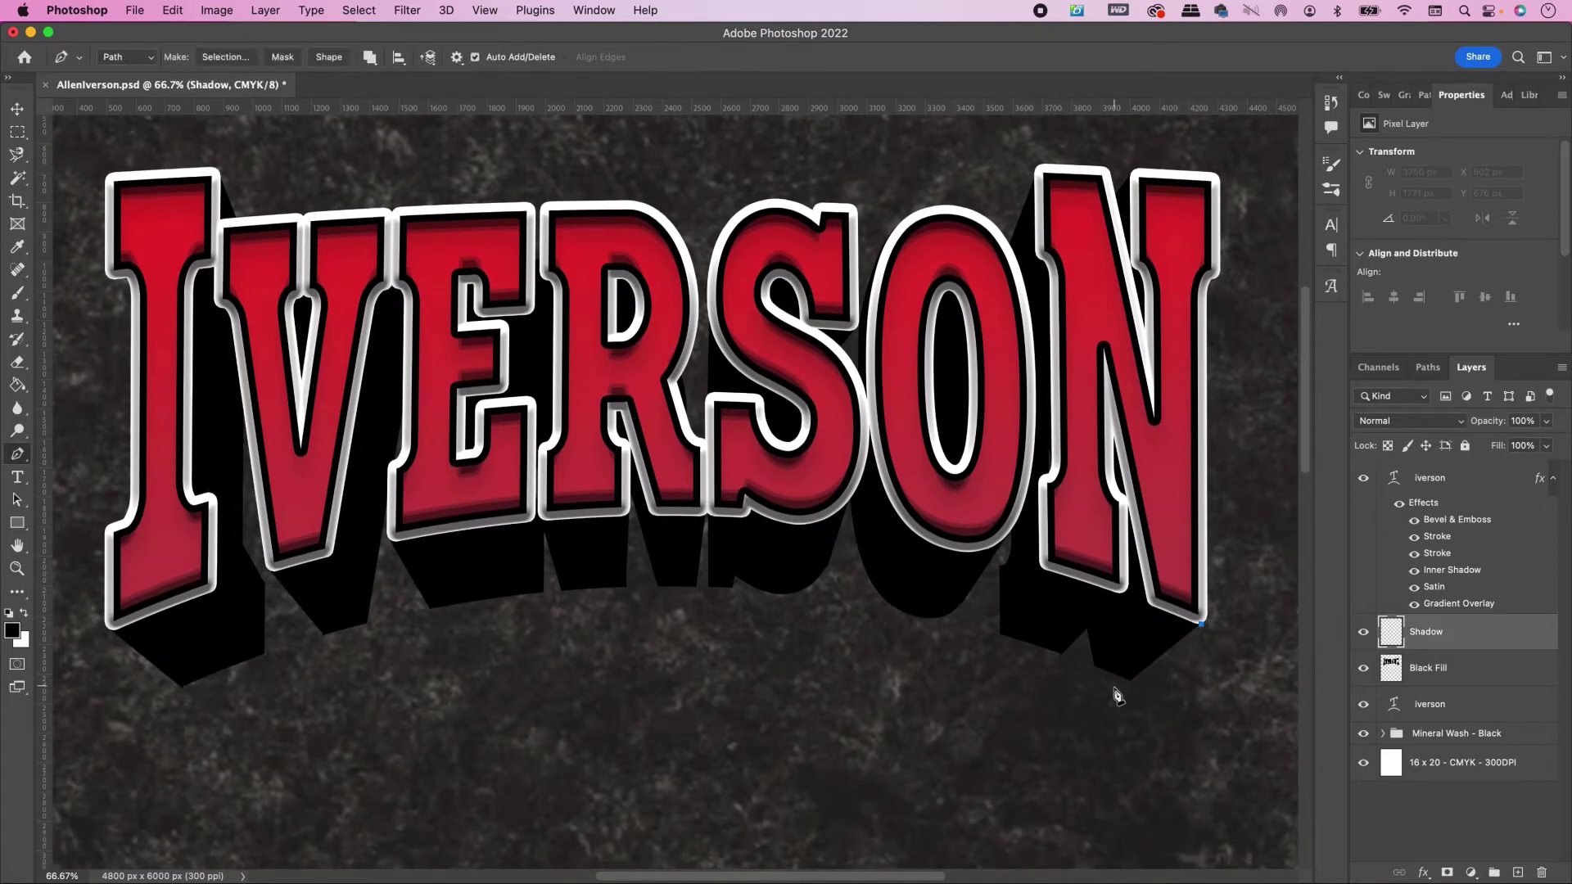
click(1075, 725)
click(973, 663)
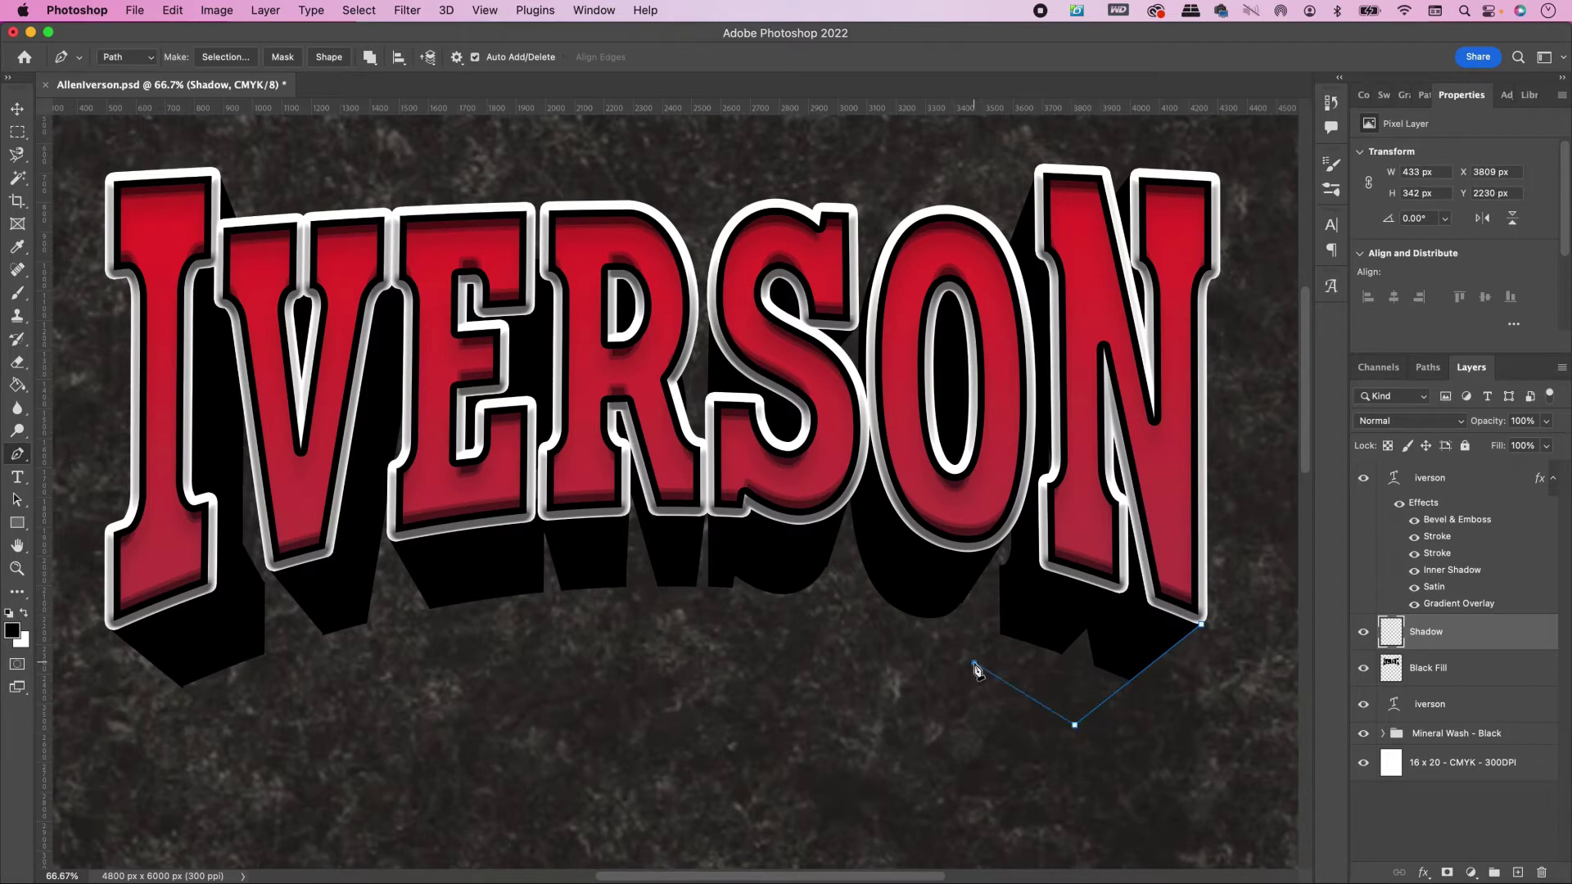
click(1041, 541)
click(1202, 626)
click(222, 60)
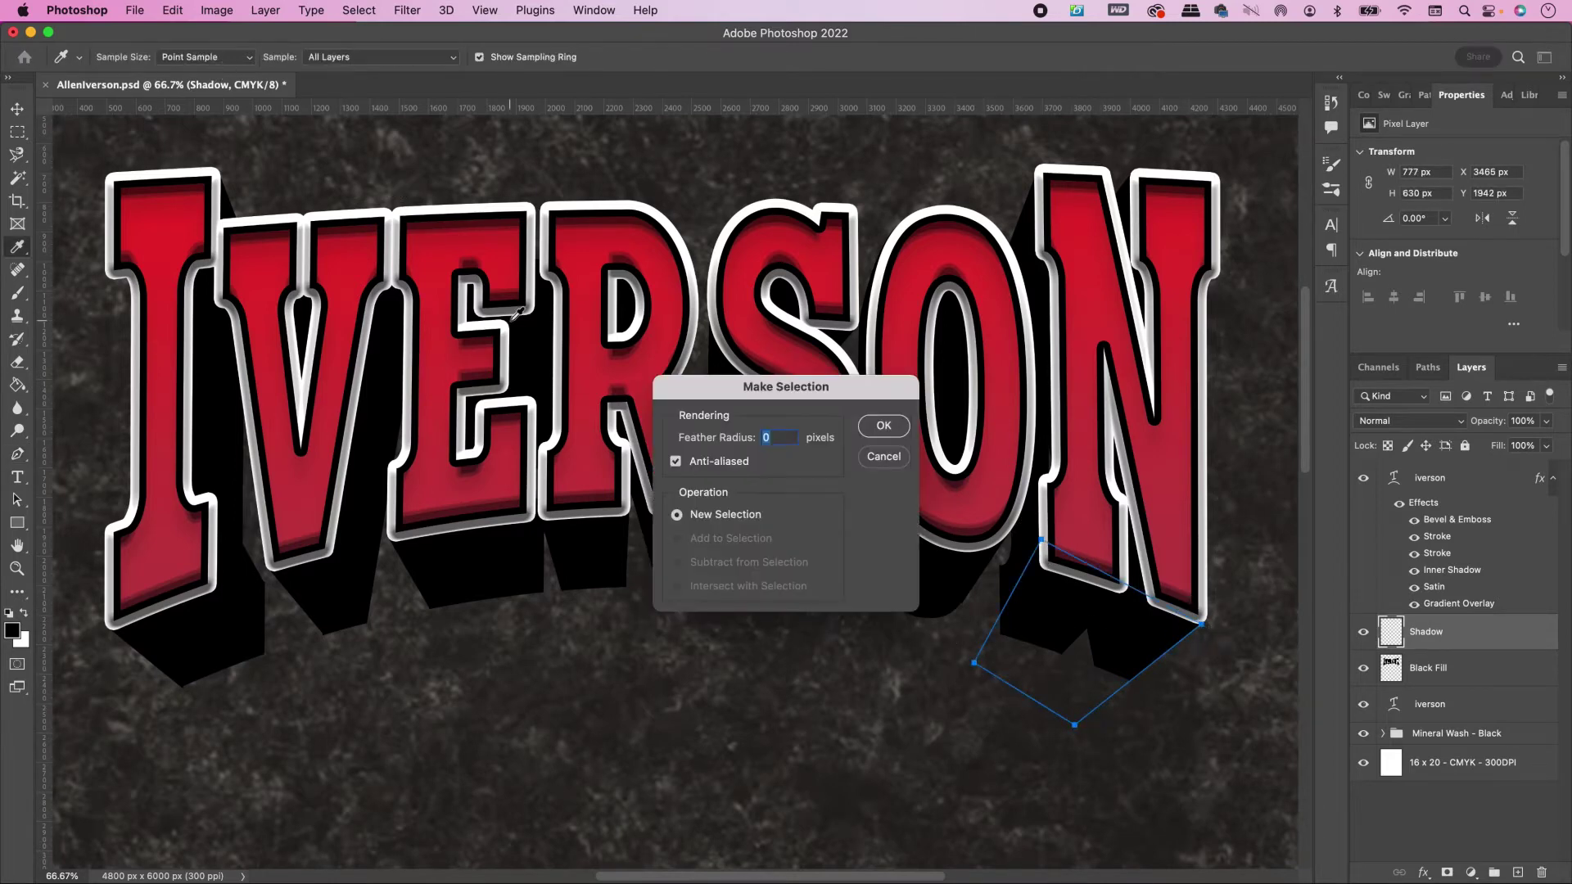
key(Return)
Step: Paint a soft black shadow inside the selection below the N using a 500 px brush at 45% flow, and deselect
key(b)
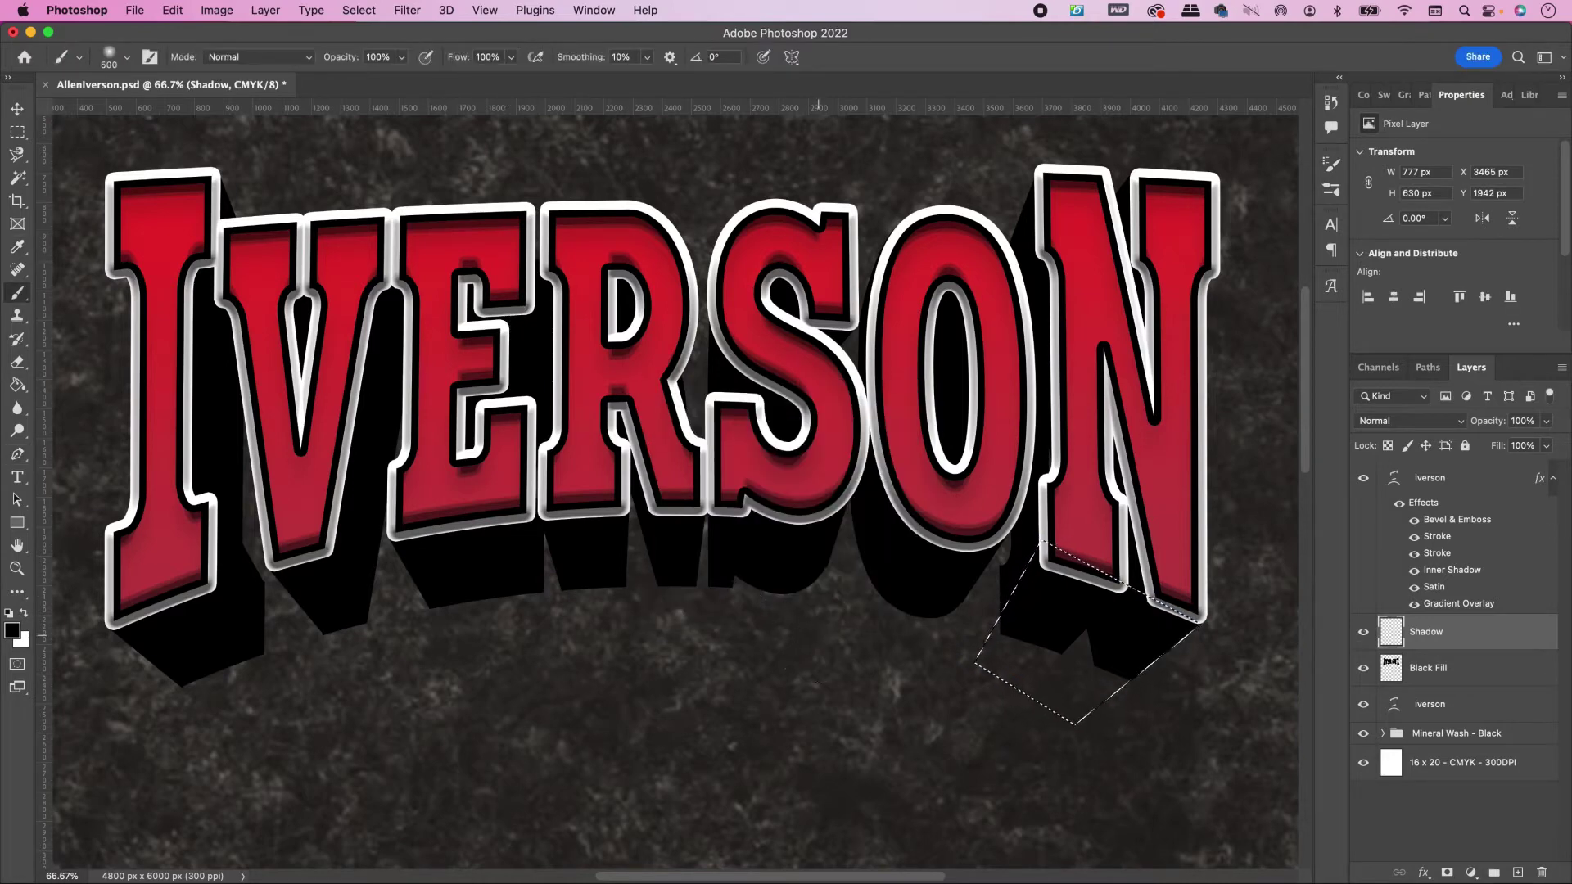
key(bracketright)
key(bracketright)
key(bracketright)
key(bracketright)
key(bracketright)
key(bracketright)
key(bracketright)
key(bracketright)
key(bracketright)
key(bracketright)
key(bracketright)
key(bracketright)
click(511, 58)
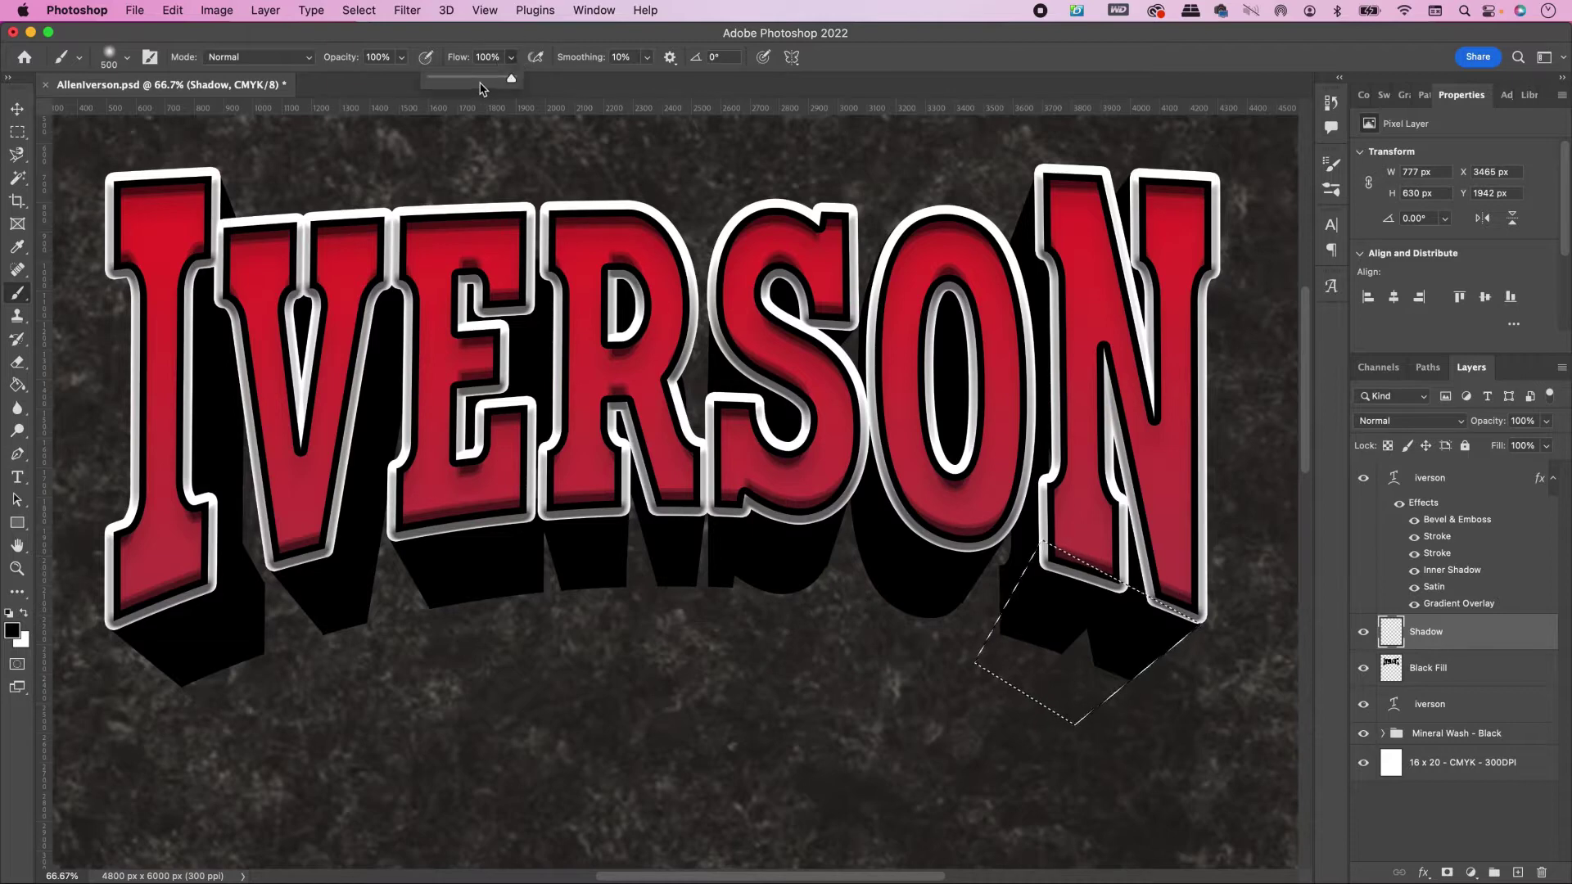
drag(516, 78, 467, 78)
click(1138, 723)
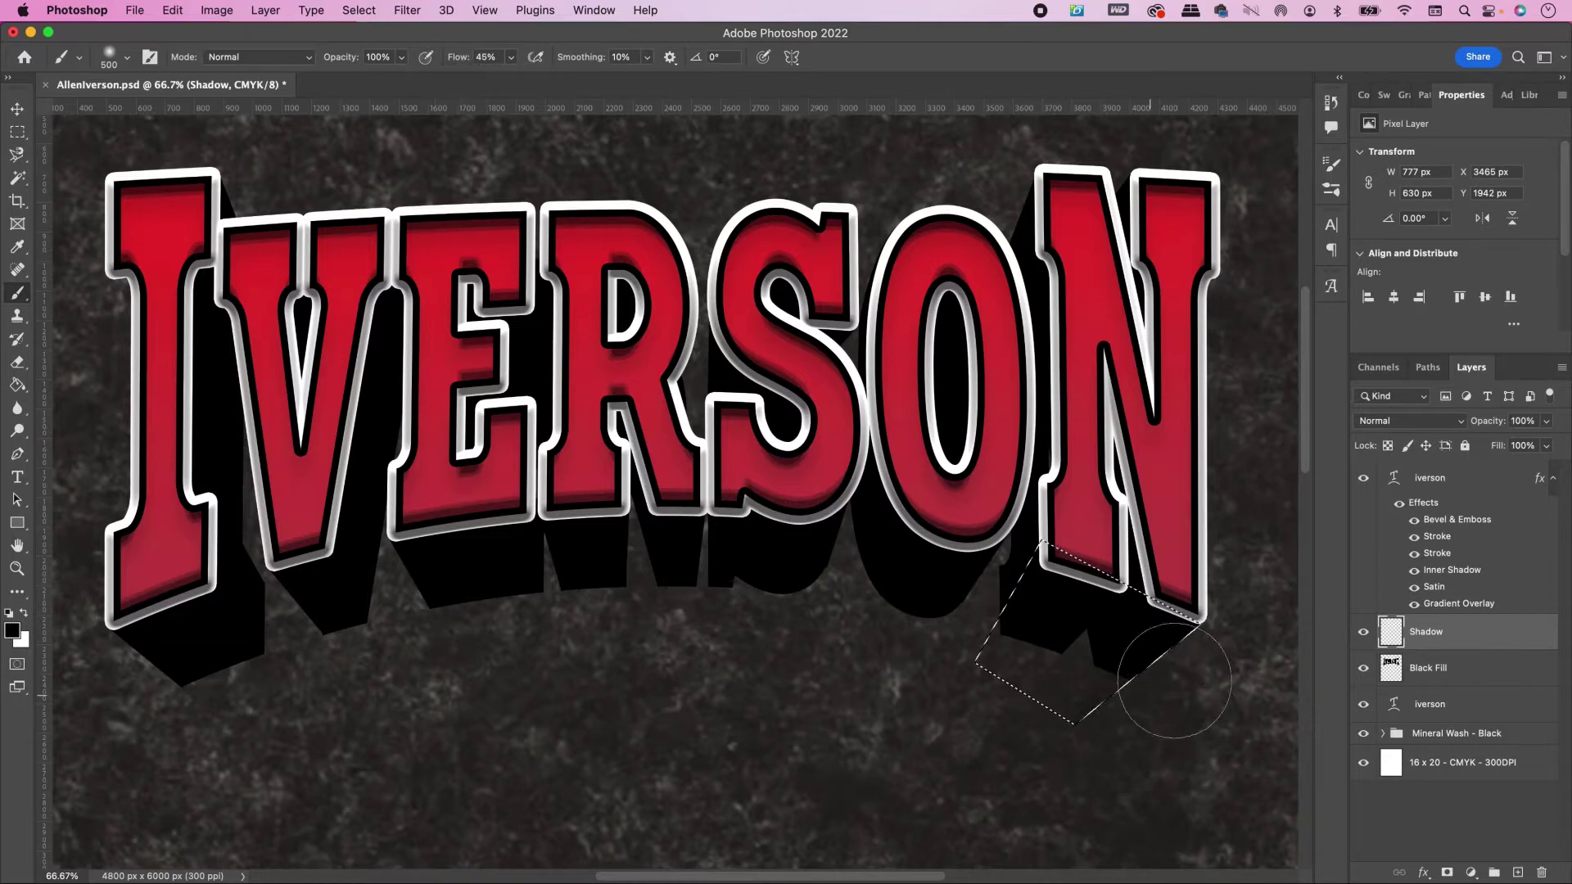
drag(1123, 726, 1144, 681)
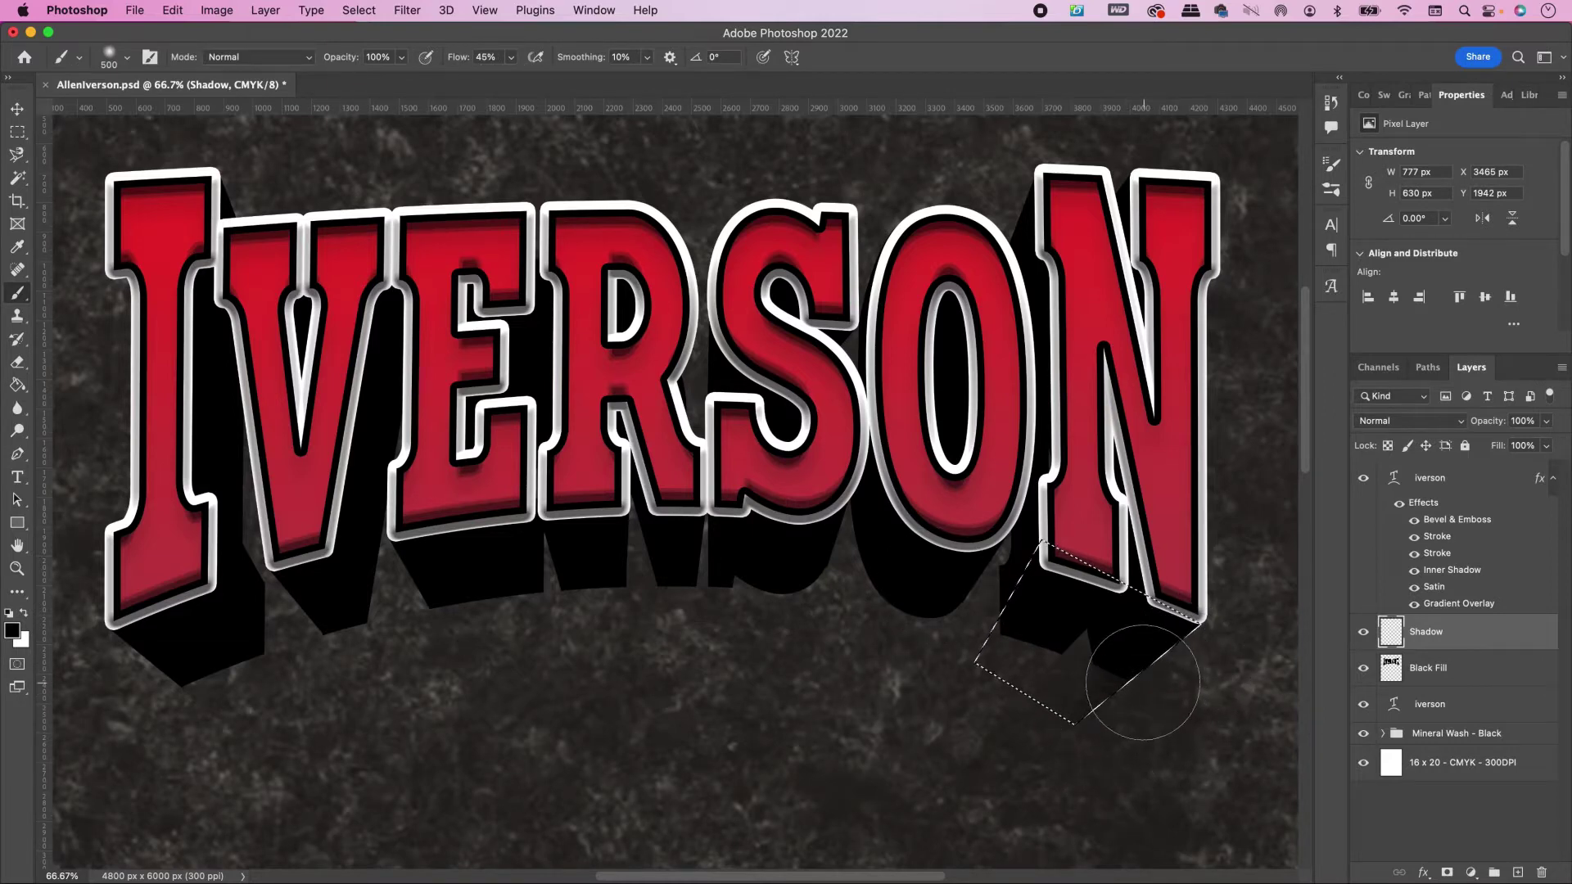
key(m)
click(1170, 744)
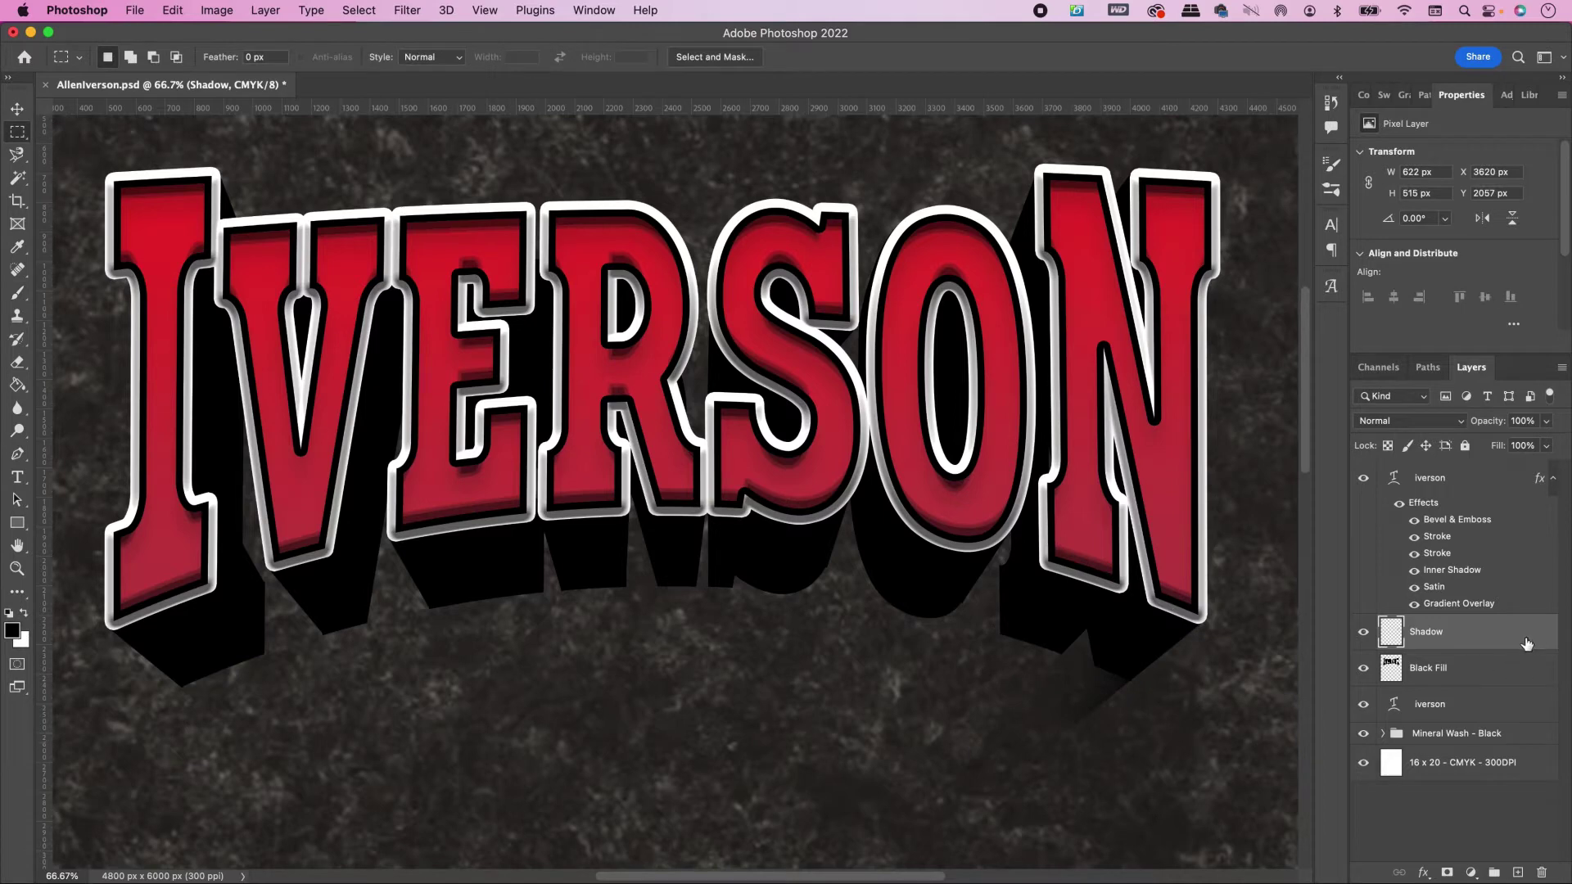
Step: Duplicate the Shadow layer, flip the copy horizontally and place it beneath the I's extrusion
key(super+j)
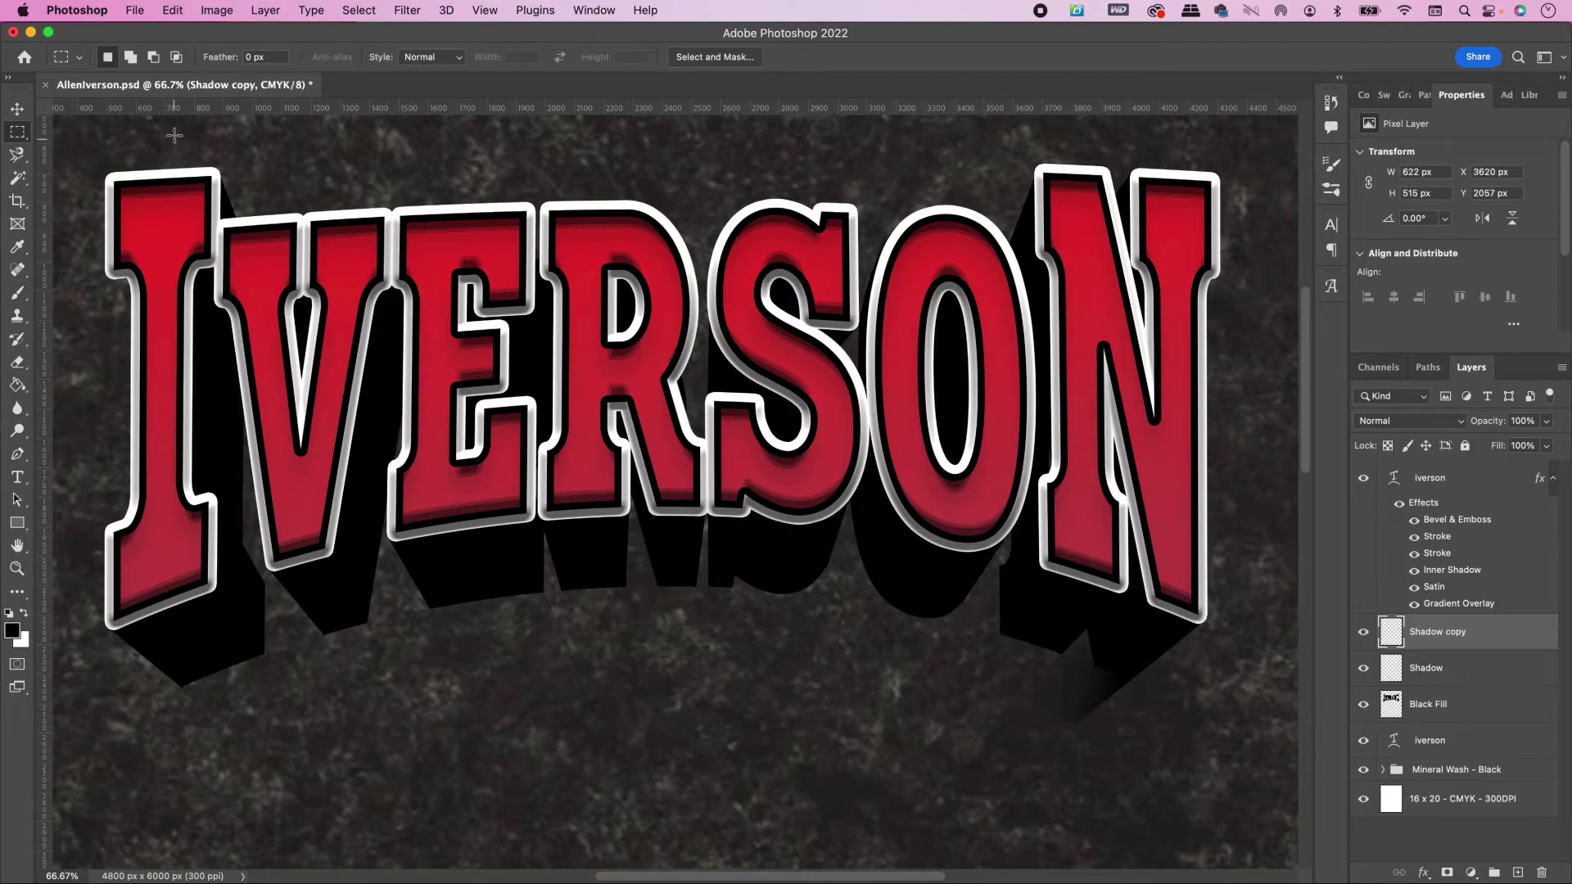
click(173, 10)
mouse_move(255, 407)
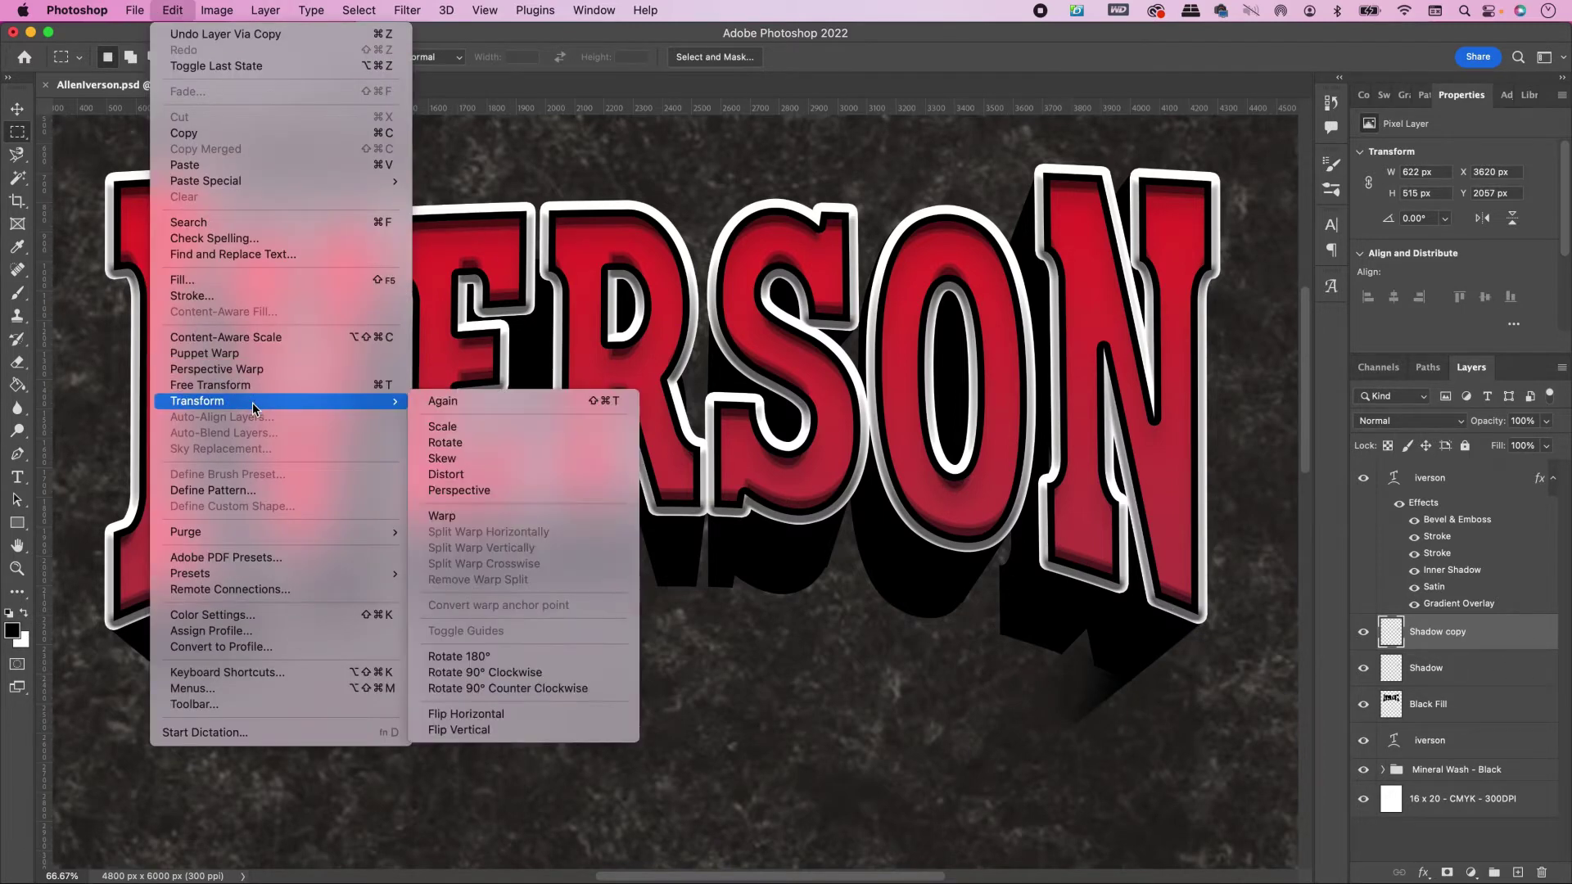
click(521, 714)
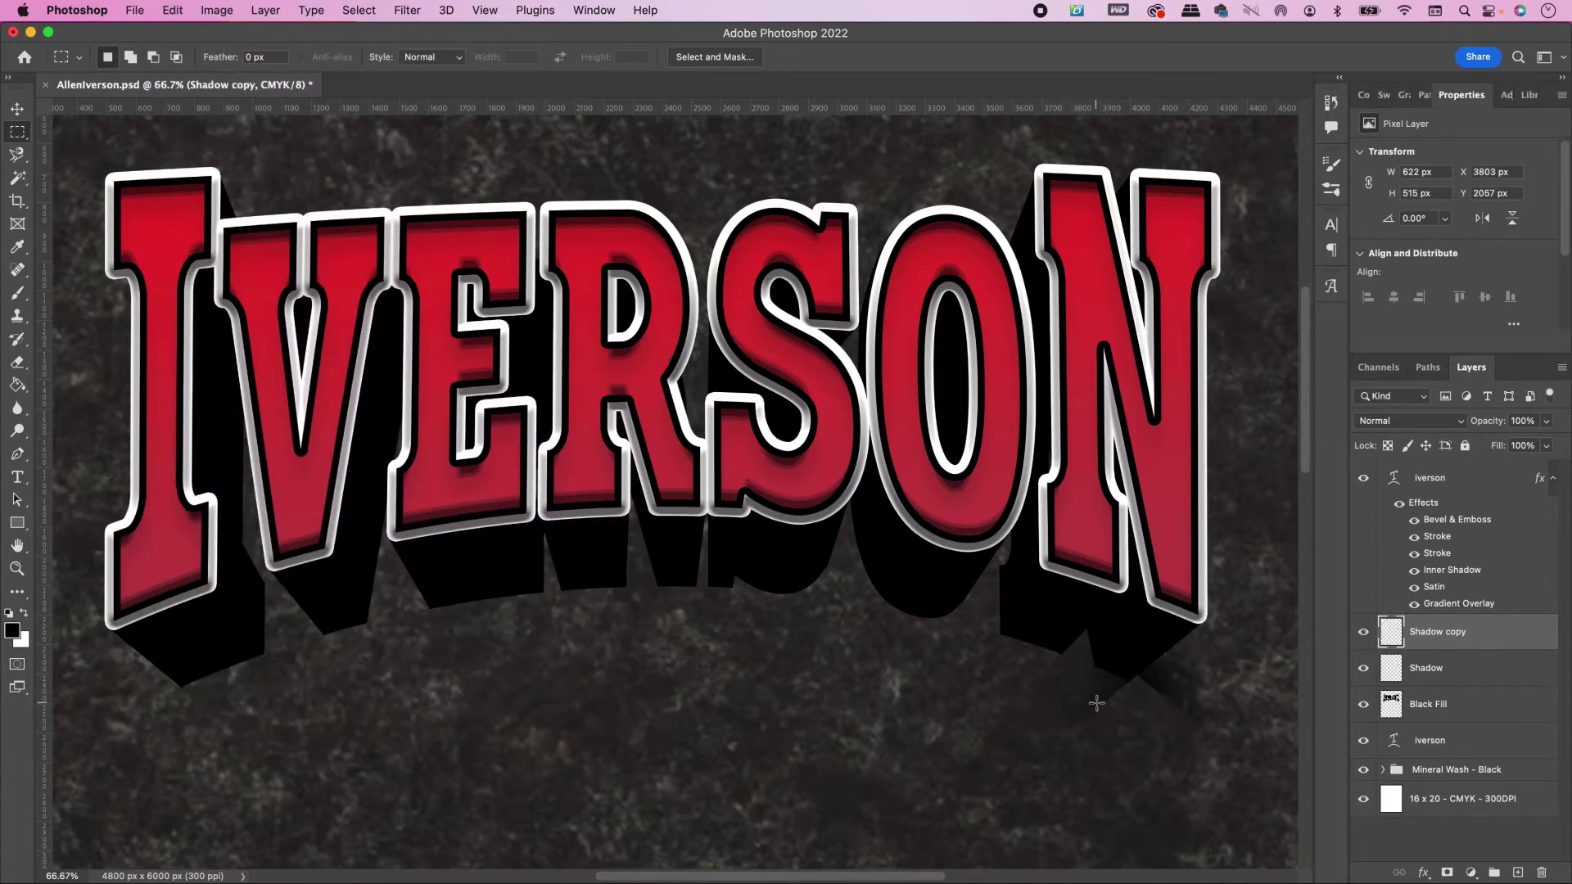
key(v)
drag(1118, 661, 186, 614)
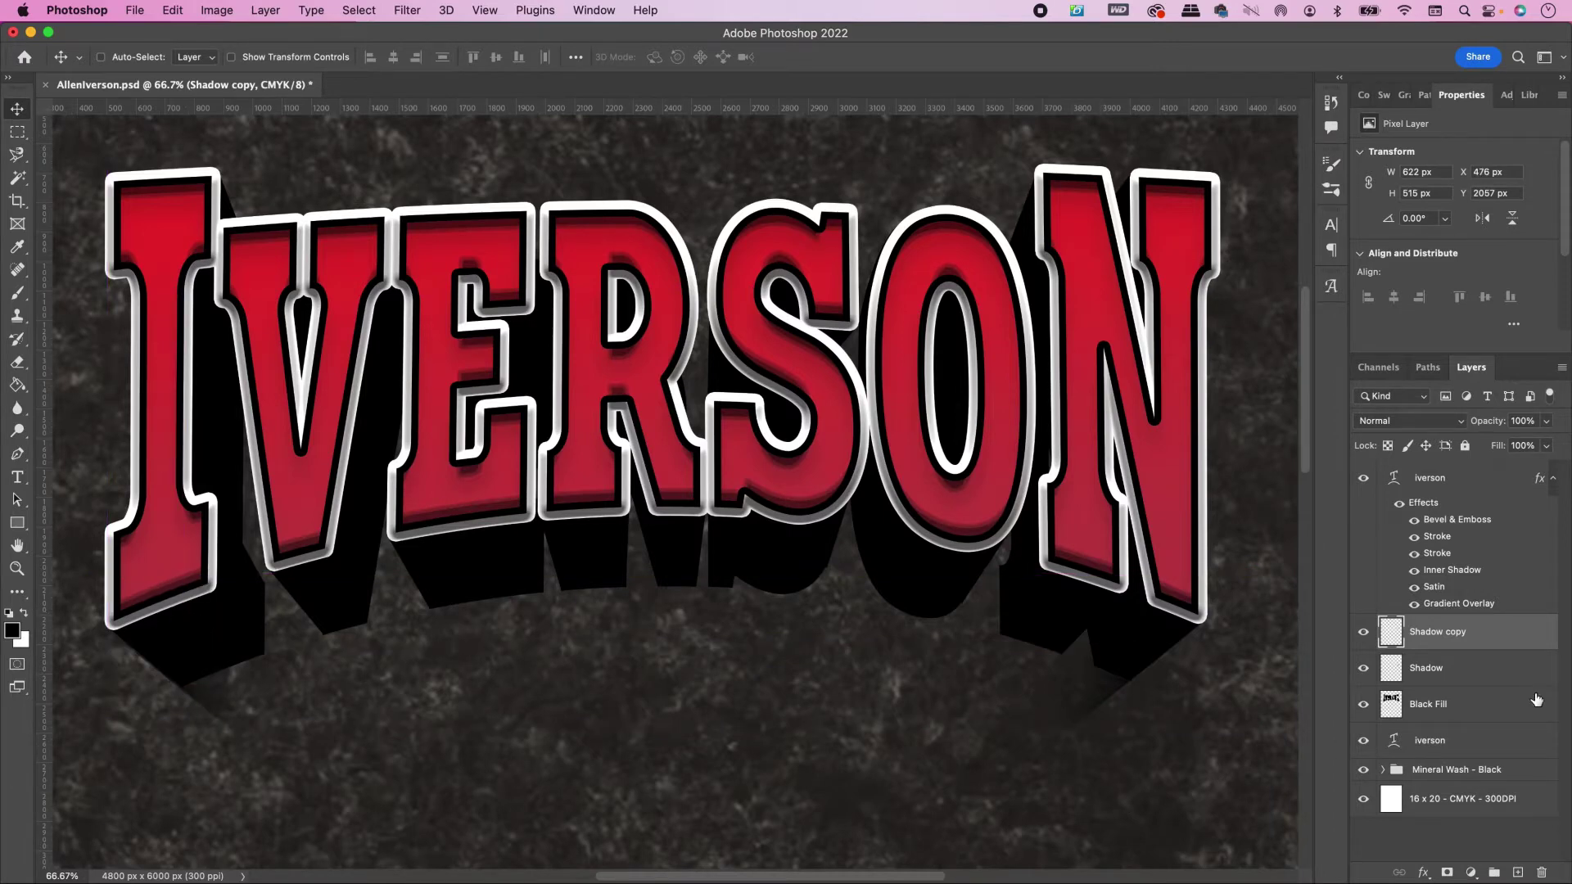
Step: Add the text "Allen" above the IVERSON title and set its font size to 80 pt
scroll(655, 492, up, 5)
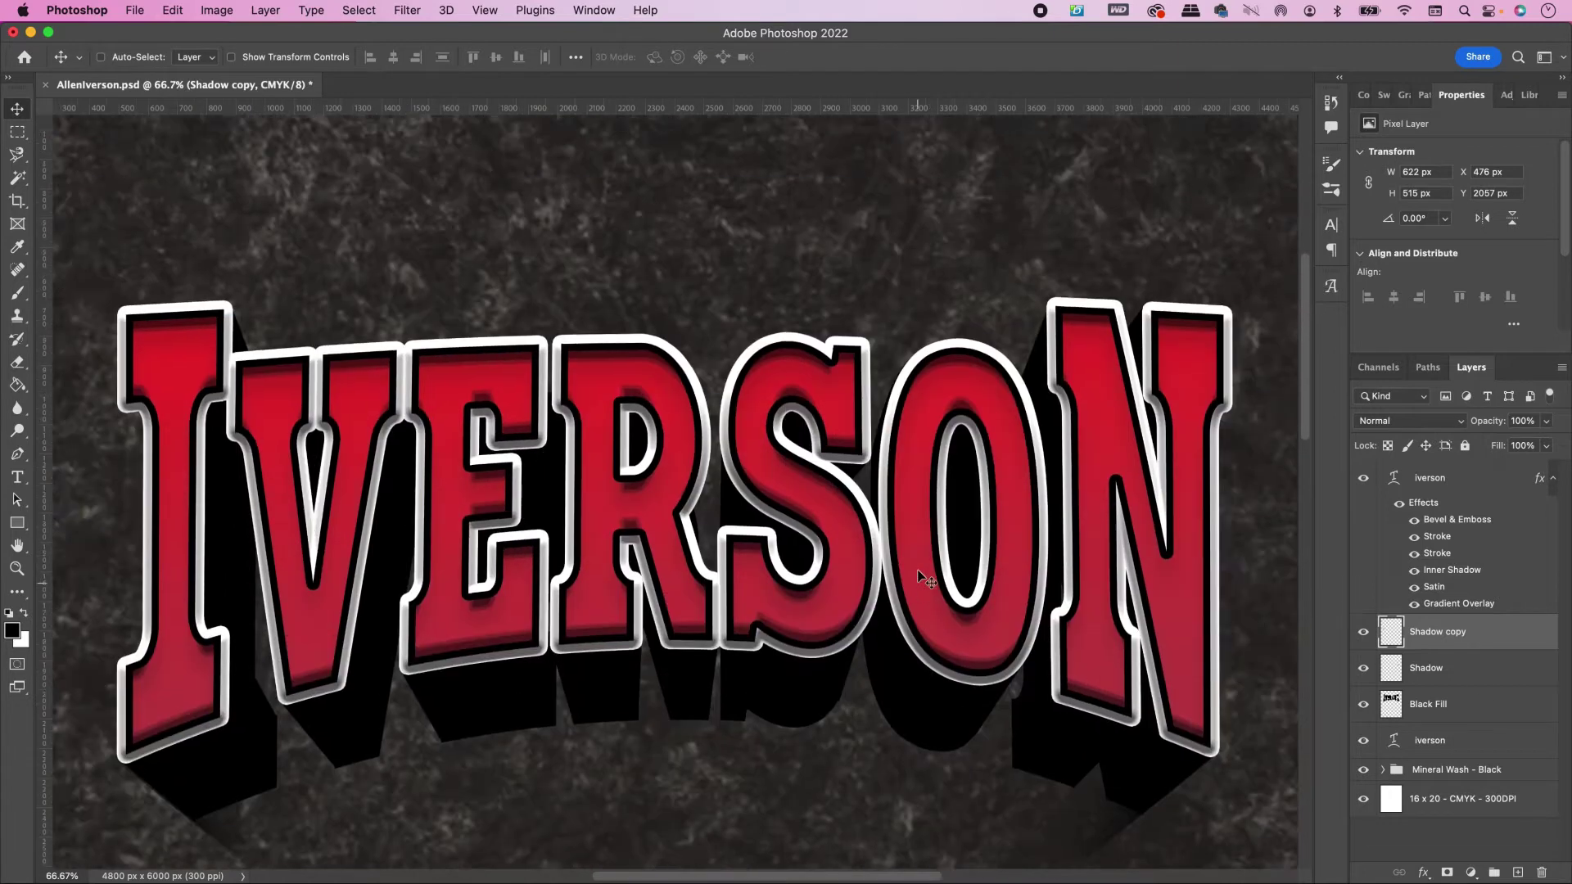
click(17, 477)
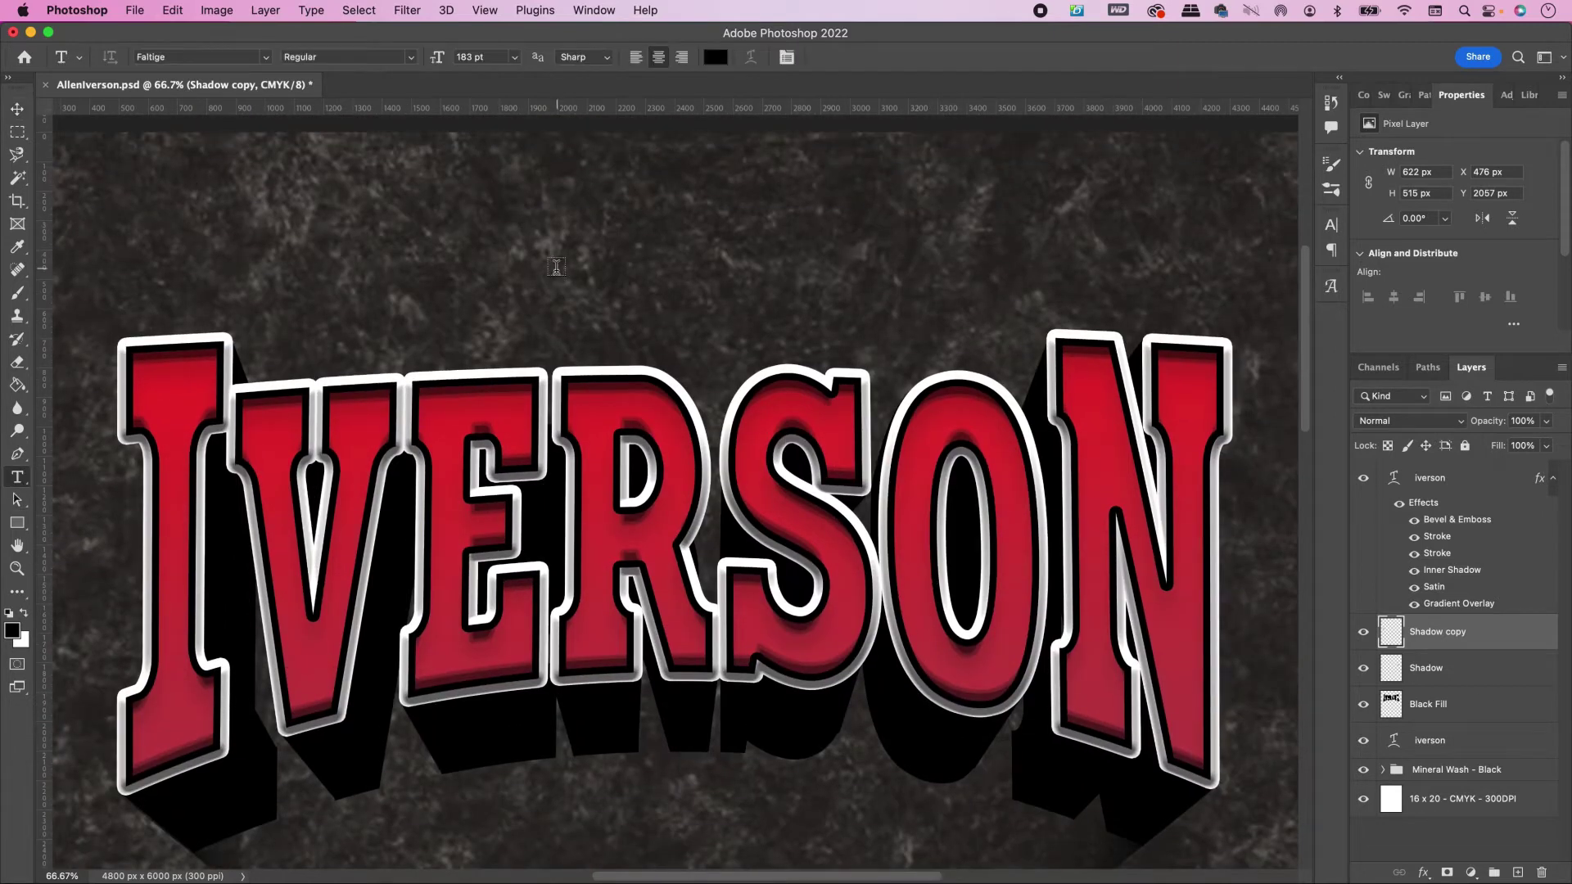
click(515, 303)
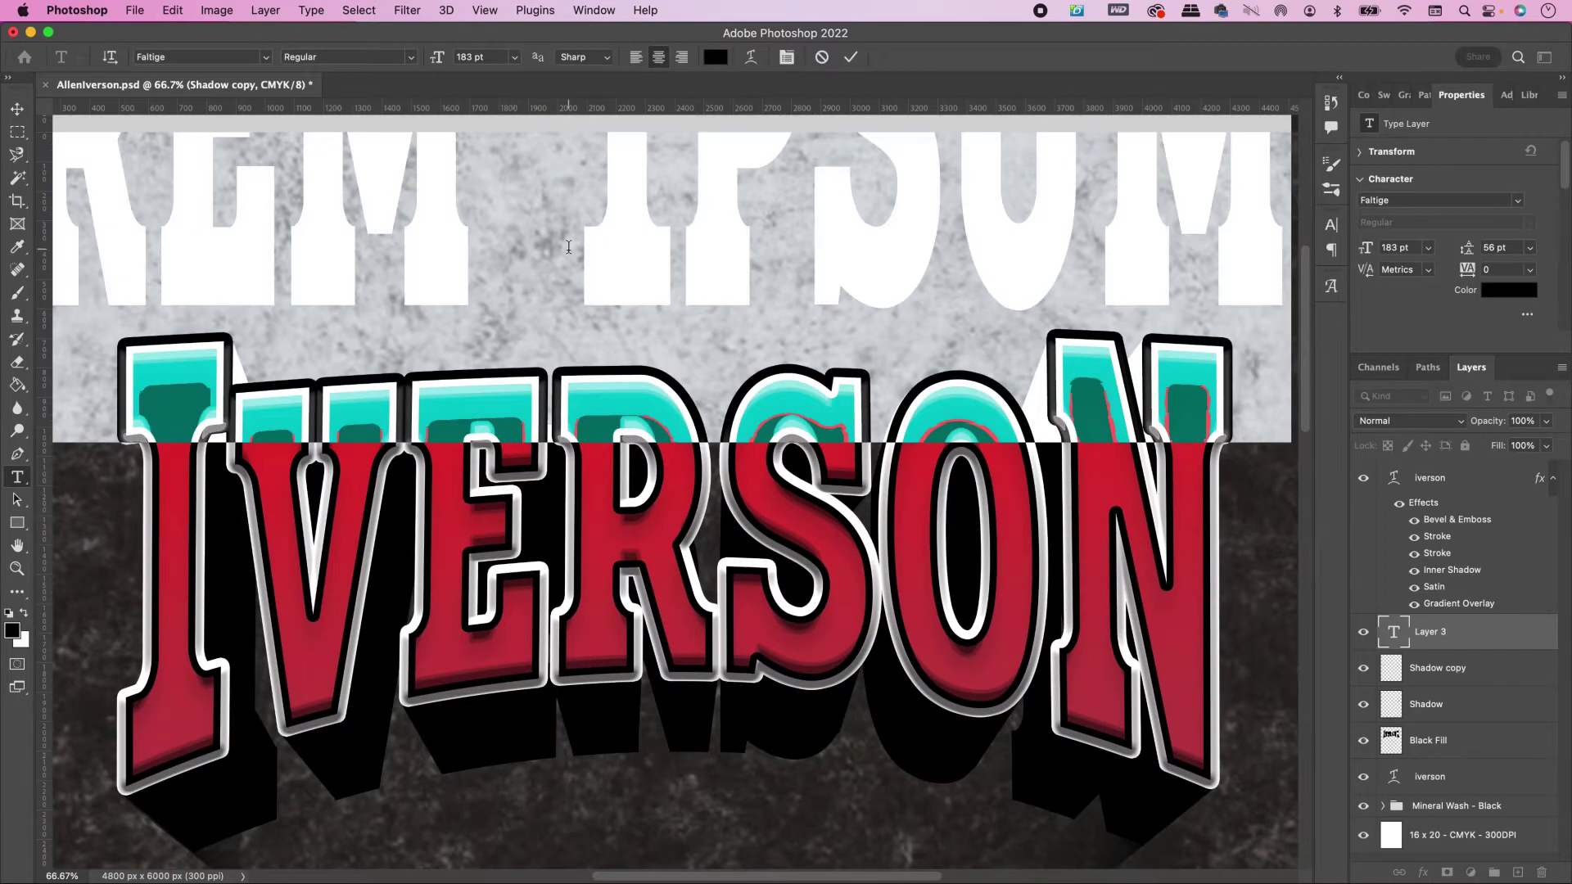
text(Allen)
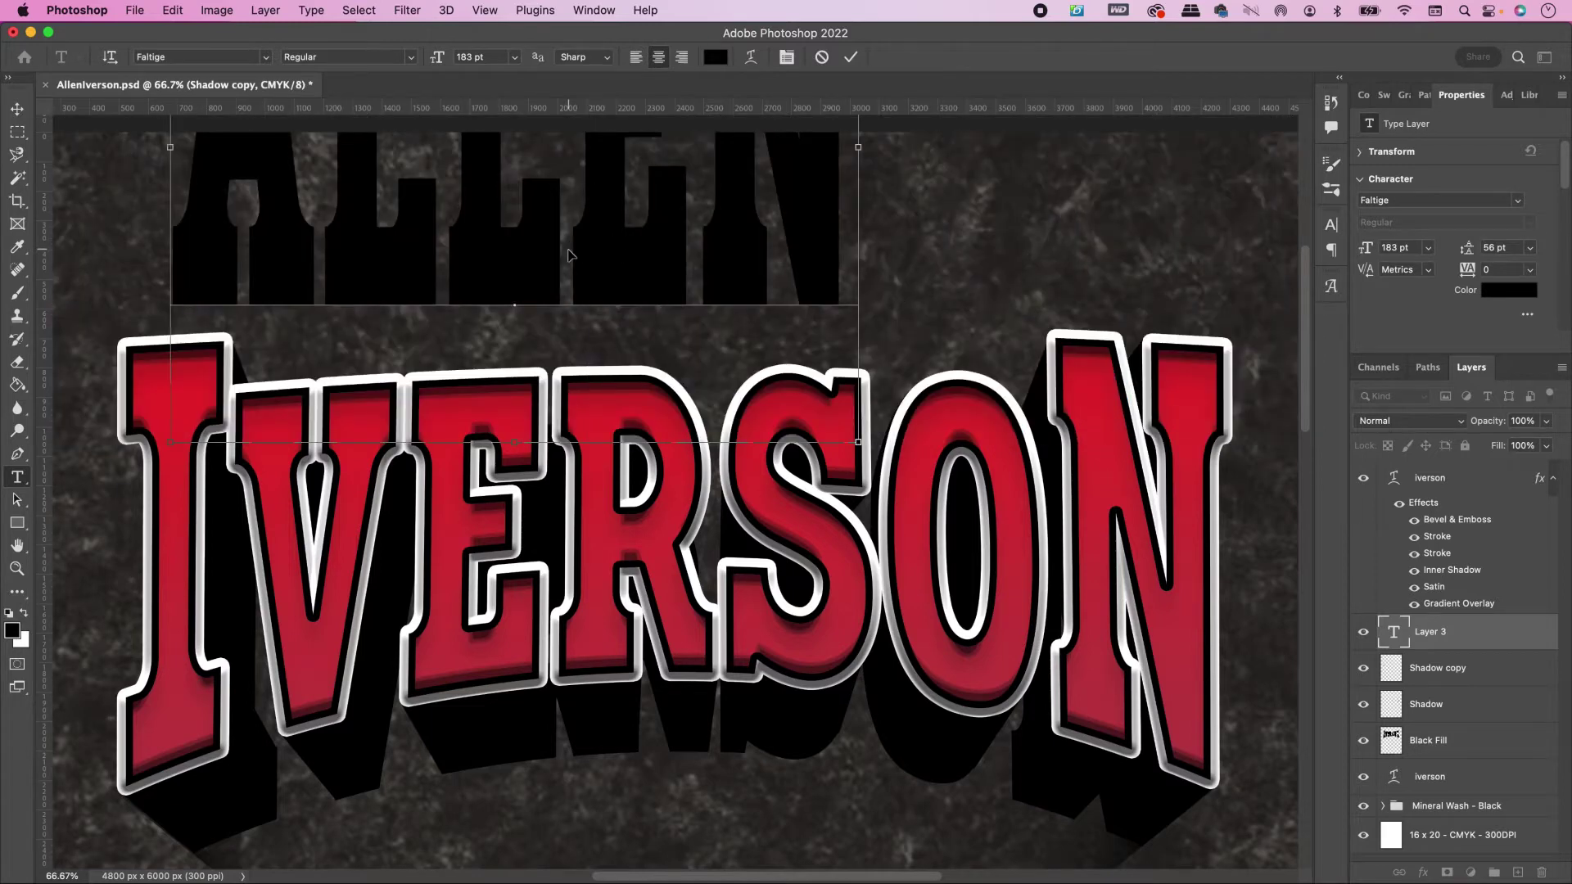
key(super+a)
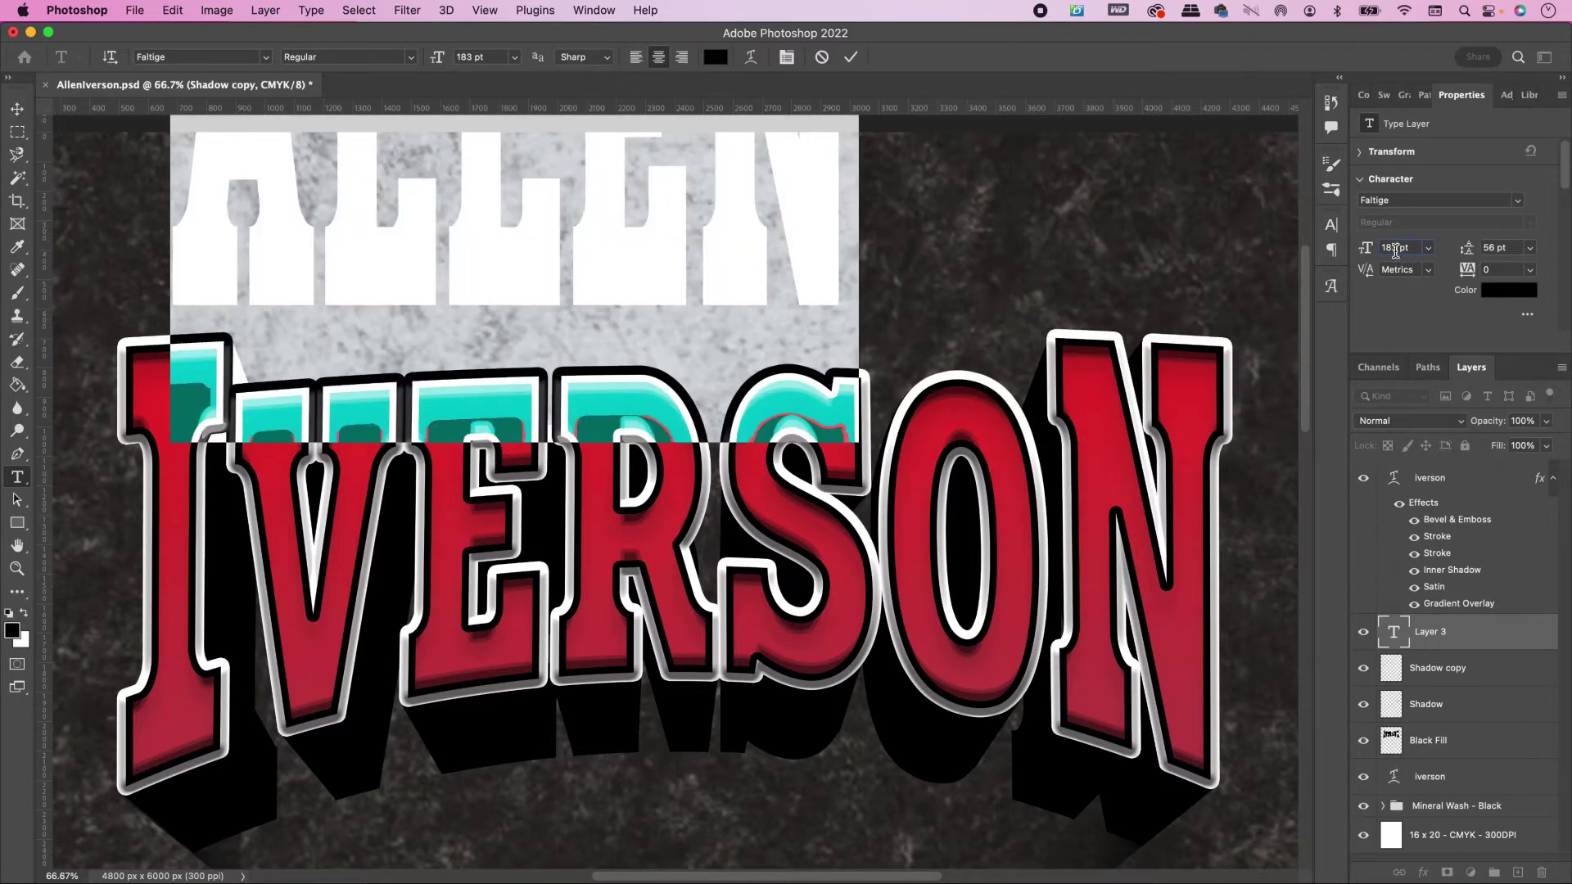
click(1396, 248)
text(80)
key(Return)
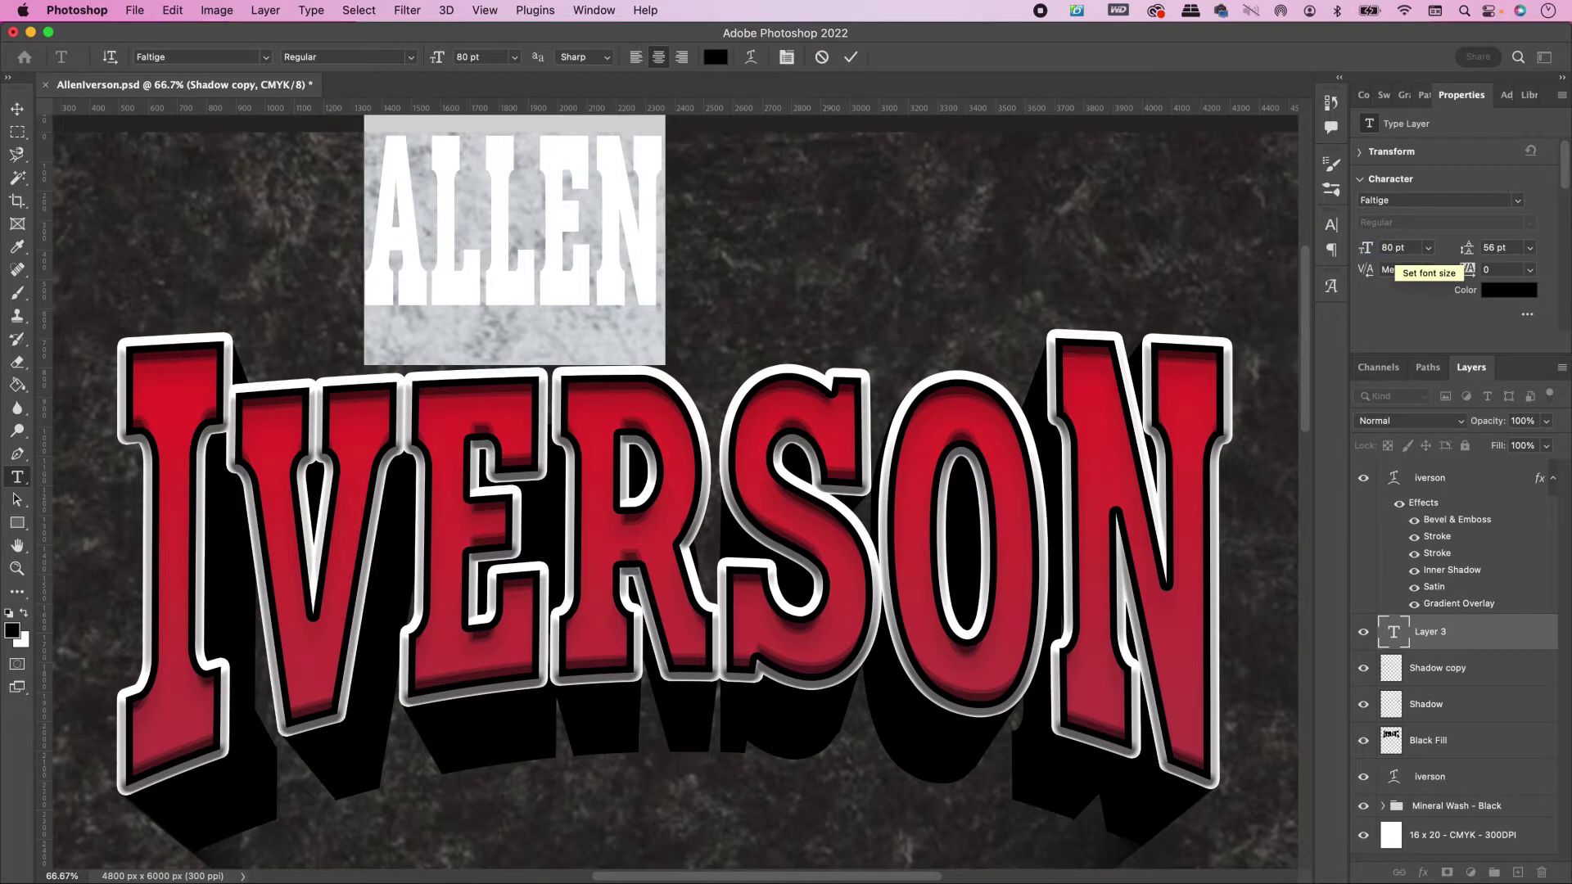
Step: Set the ALLEN text's vertical scale to 60% and its font to Camphound Regular
click(1331, 224)
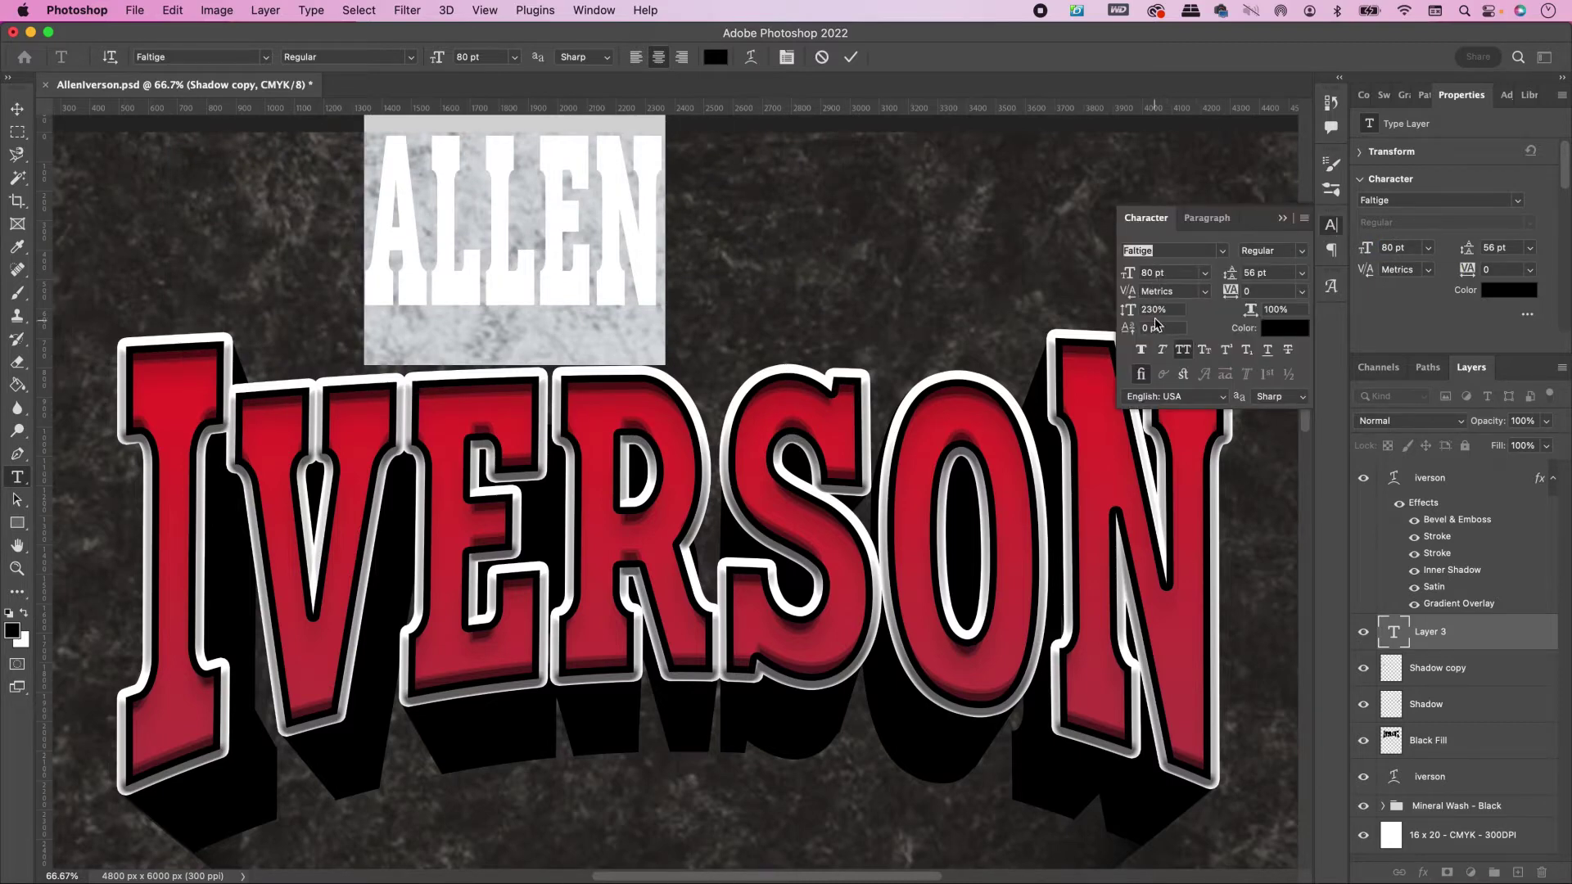
click(1156, 310)
text(60)
key(Return)
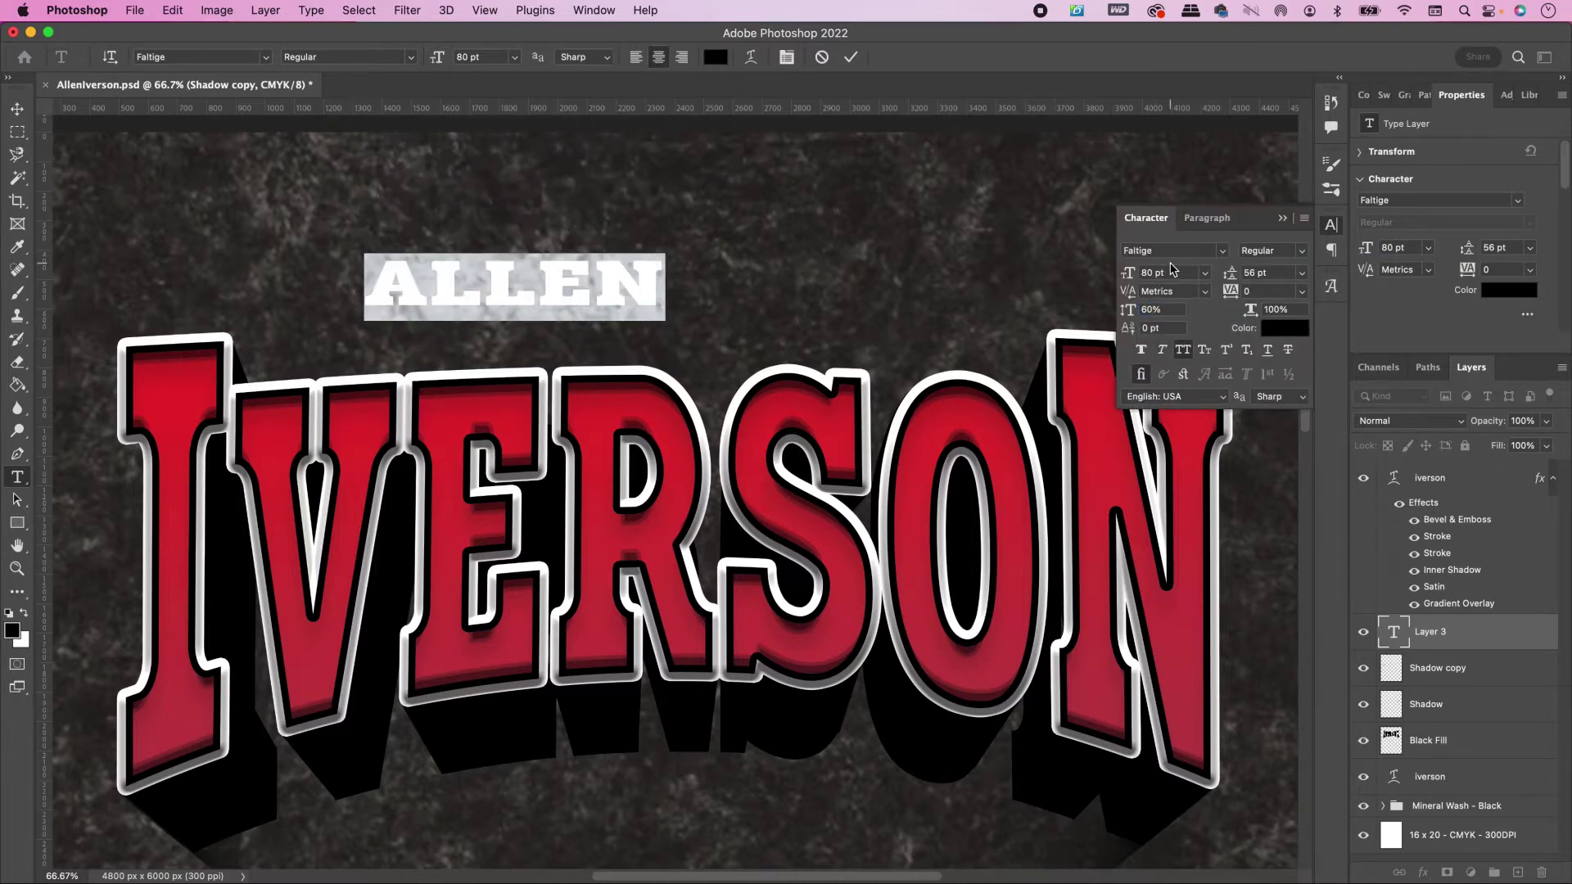
click(1173, 250)
text(camp)
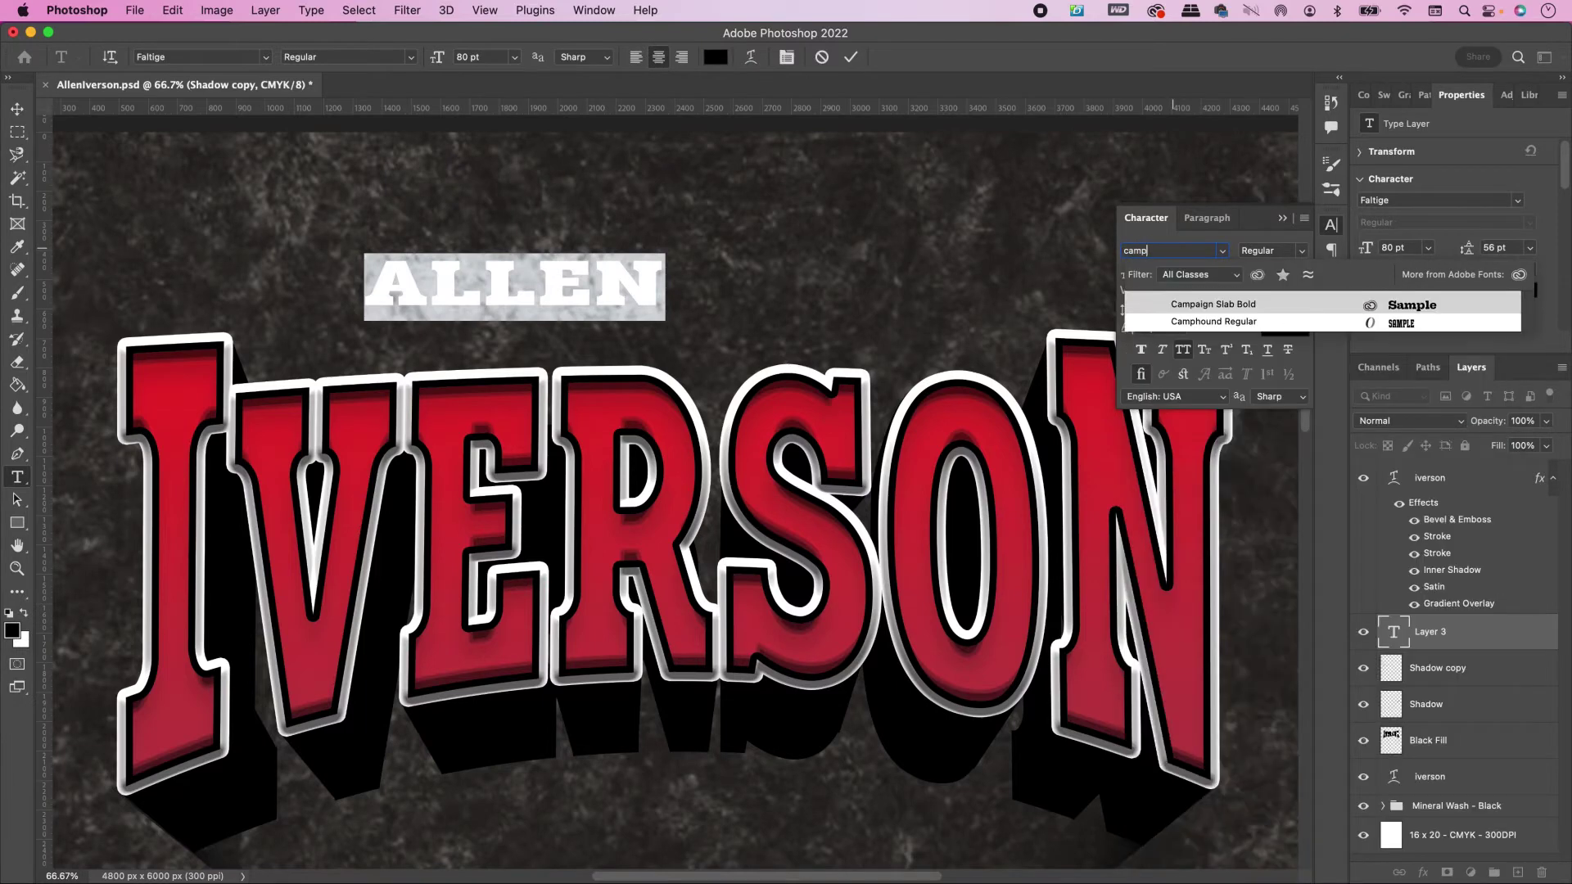
key(Down)
key(Return)
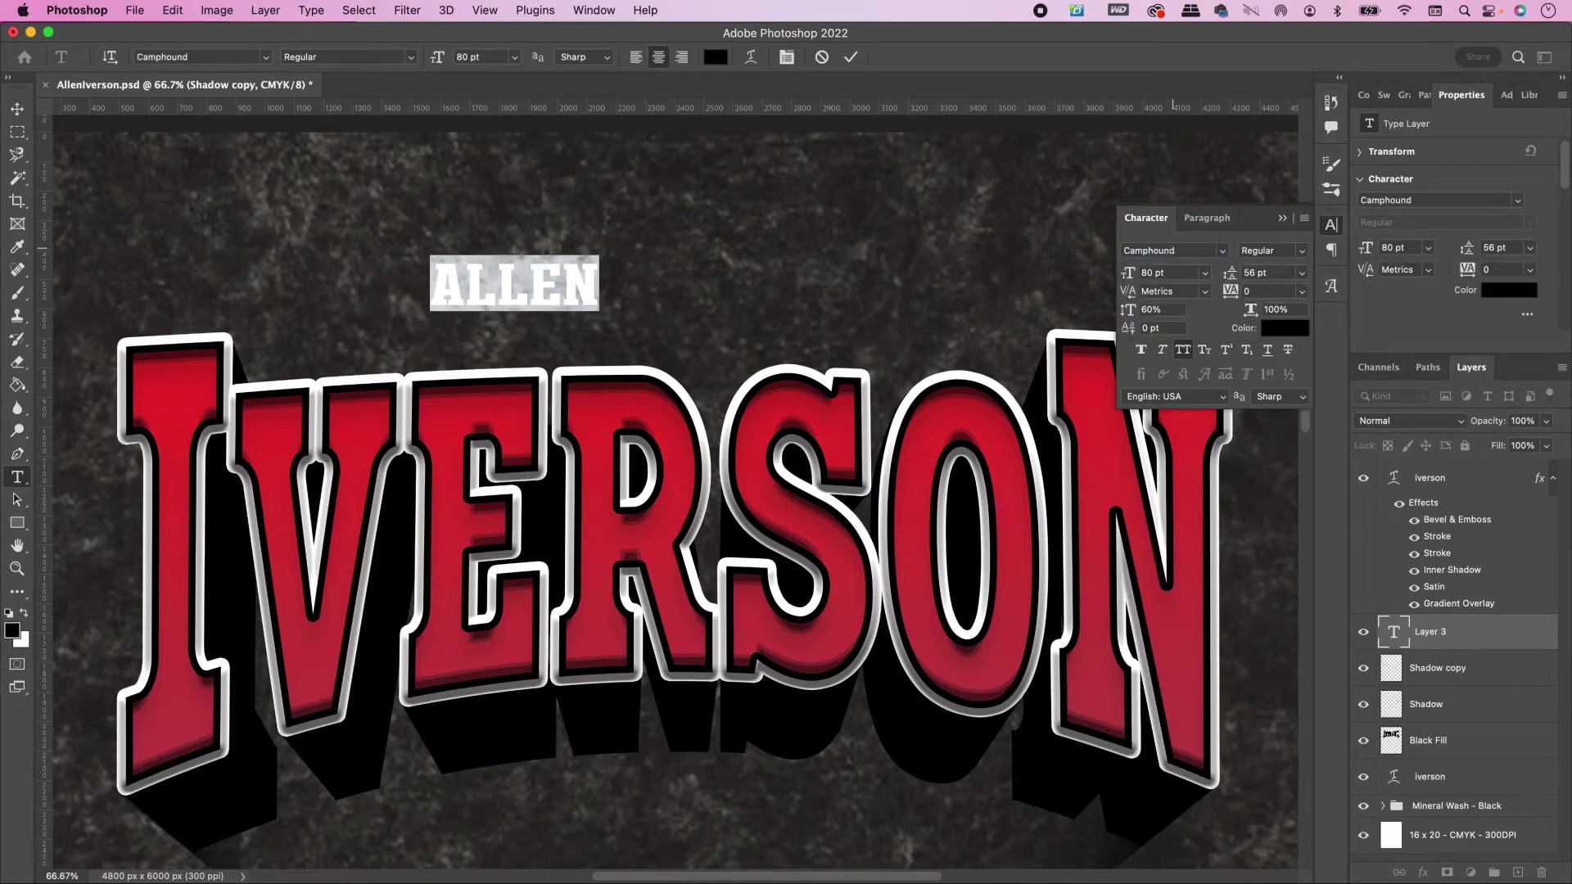
Step: Colour the ALLEN text white (ffffff), set its tracking to 280 and commit the text
click(1274, 332)
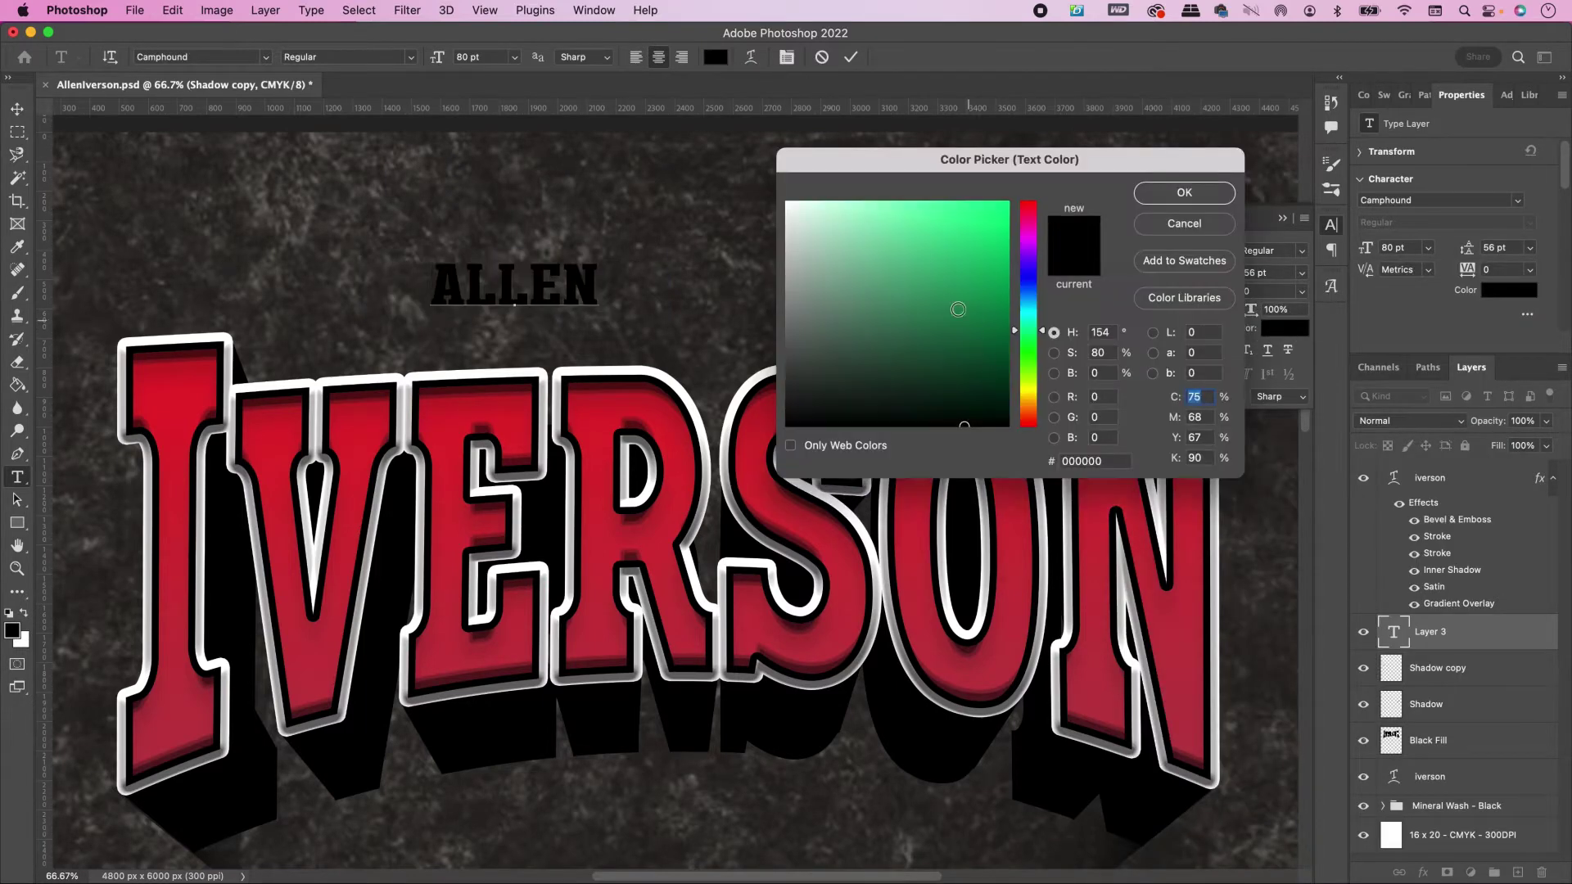
drag(919, 275, 786, 153)
click(1187, 193)
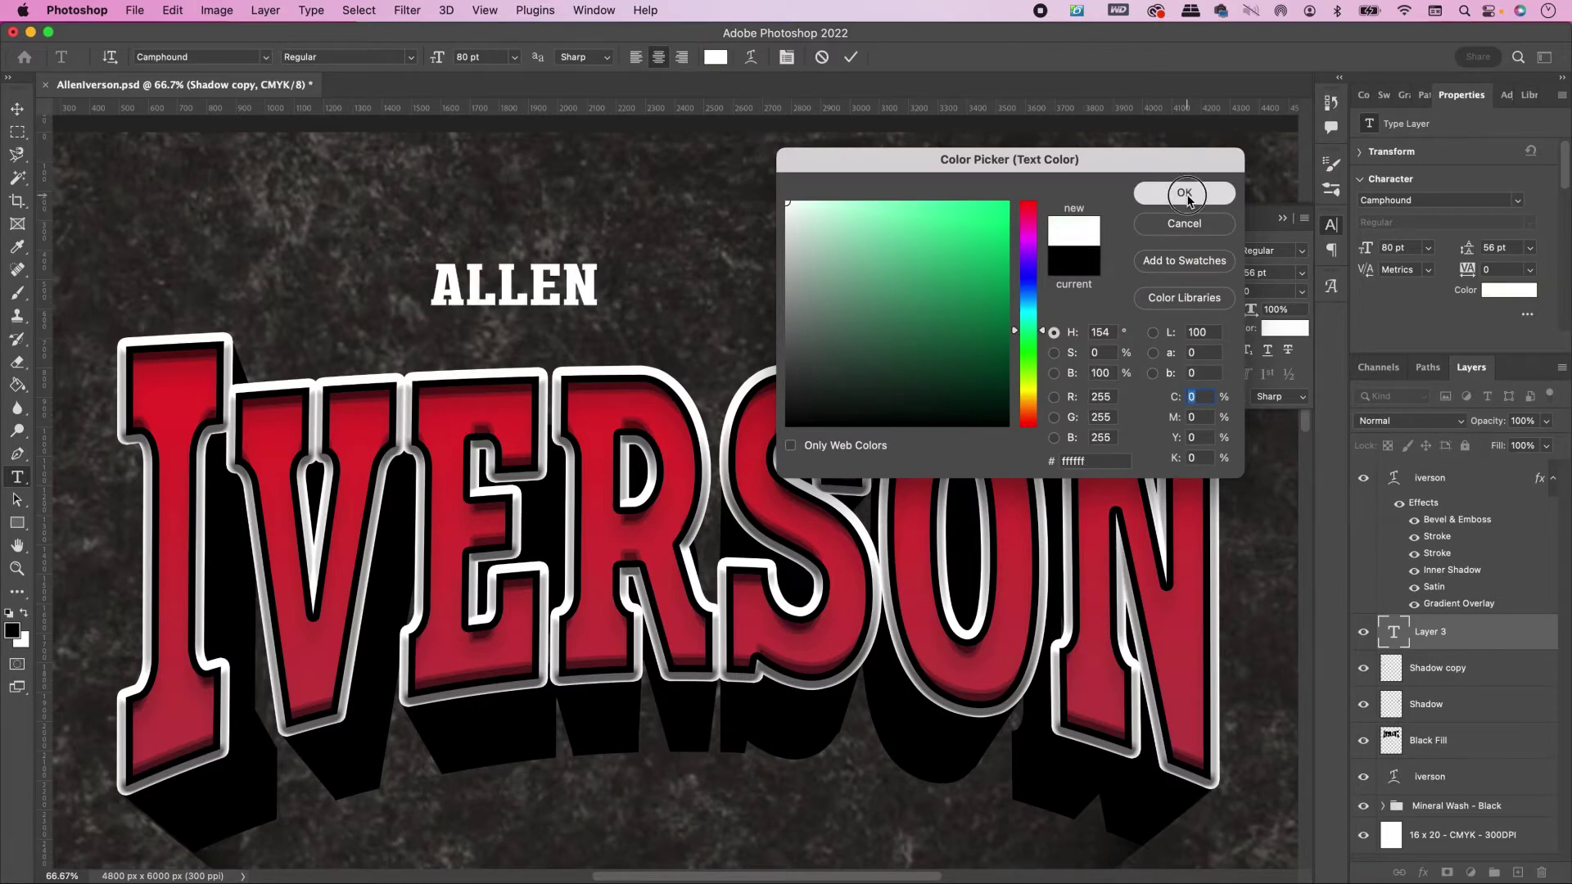
click(1272, 291)
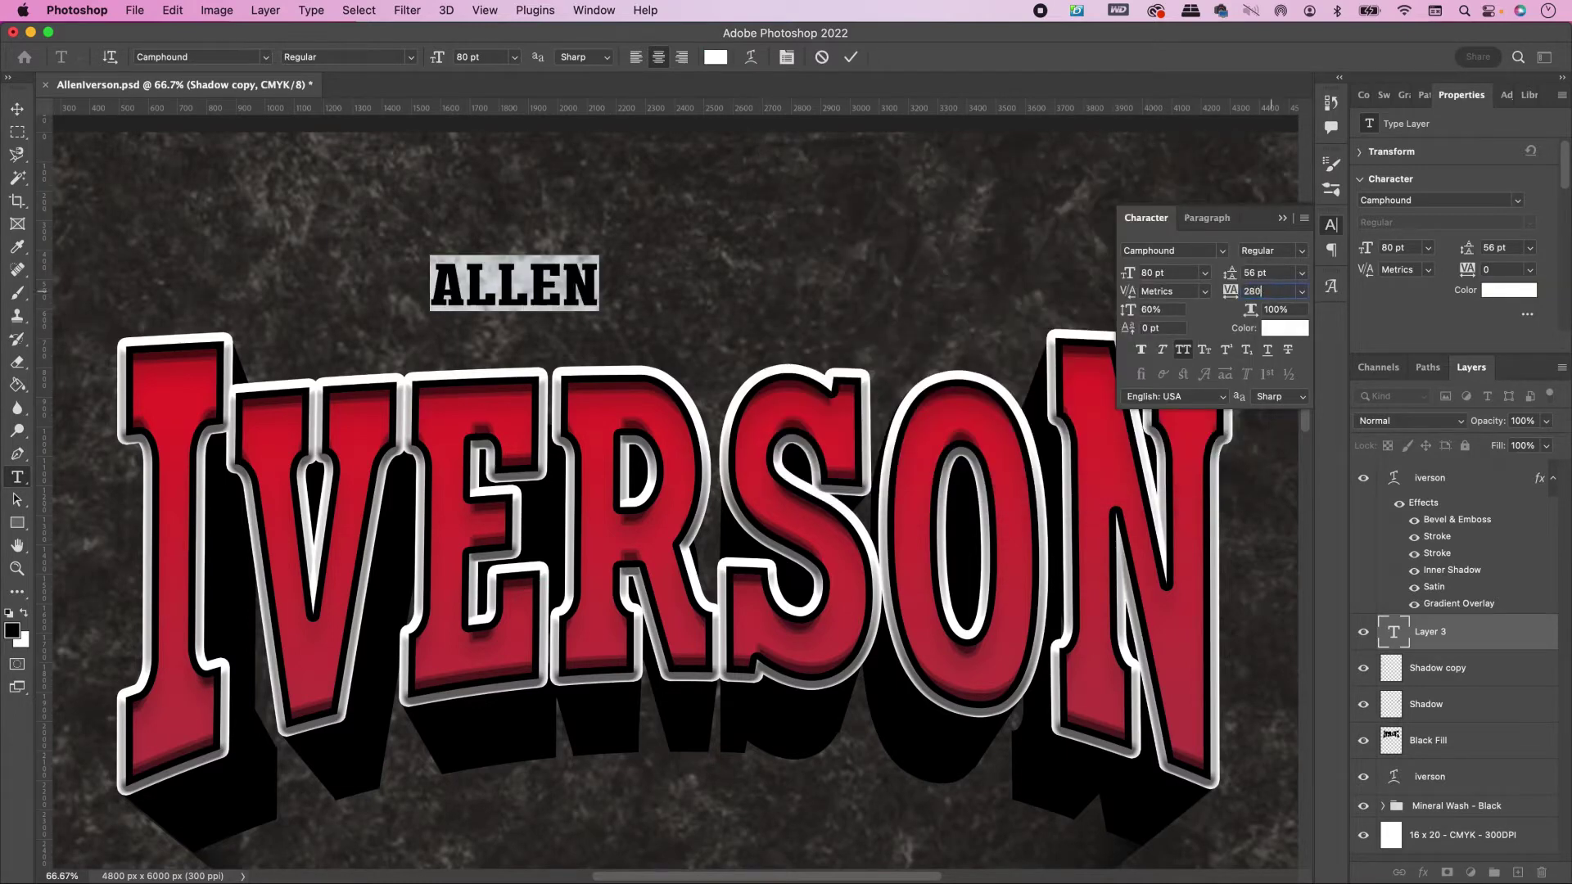
text(280)
key(Return)
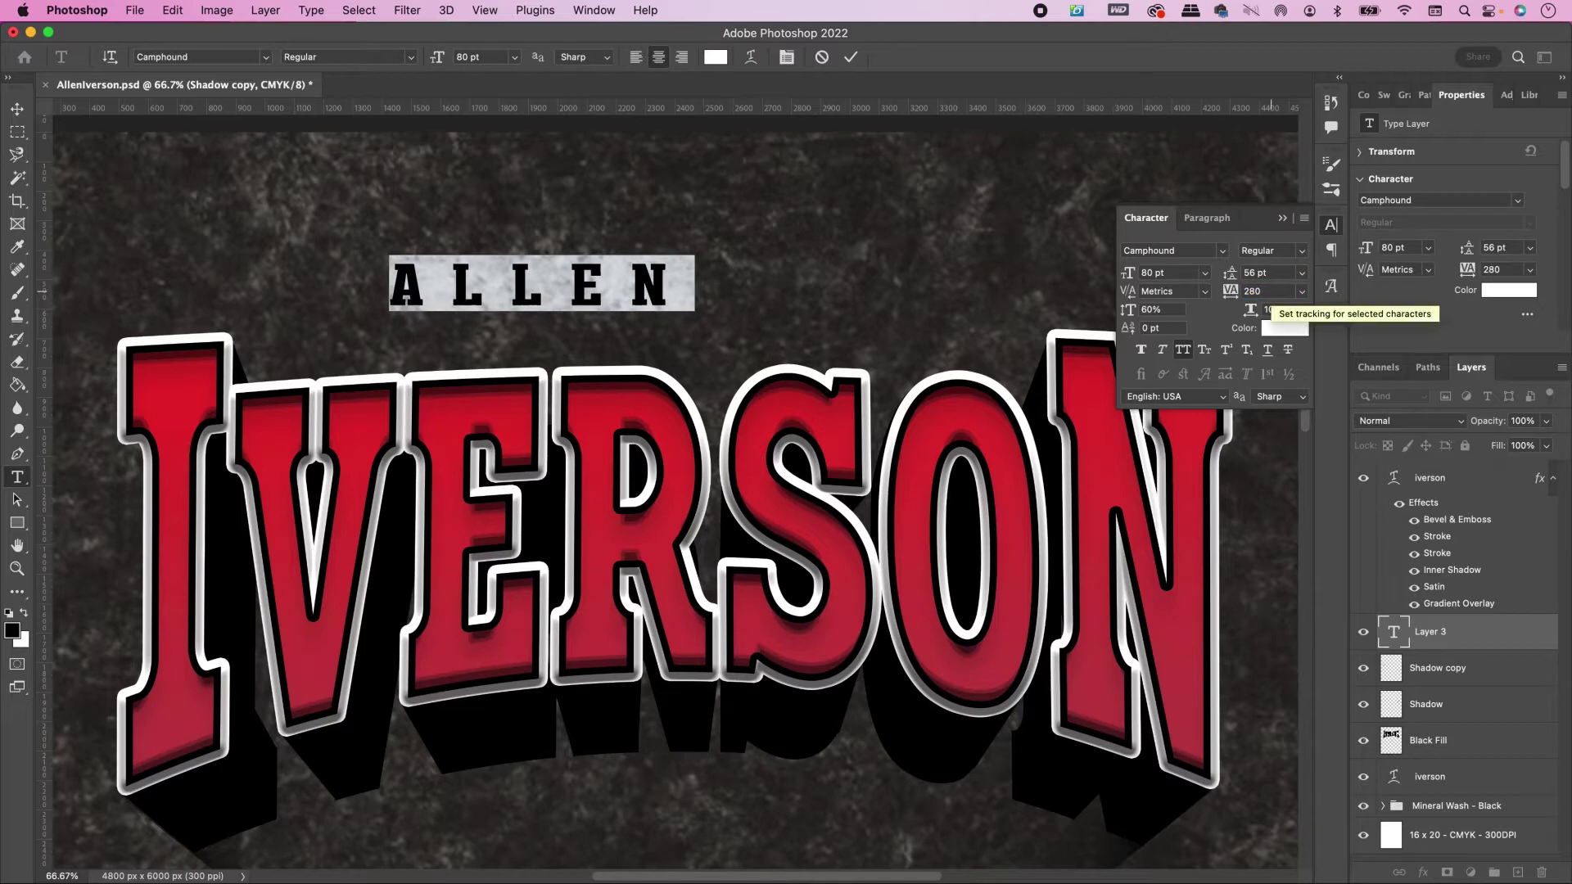
click(851, 56)
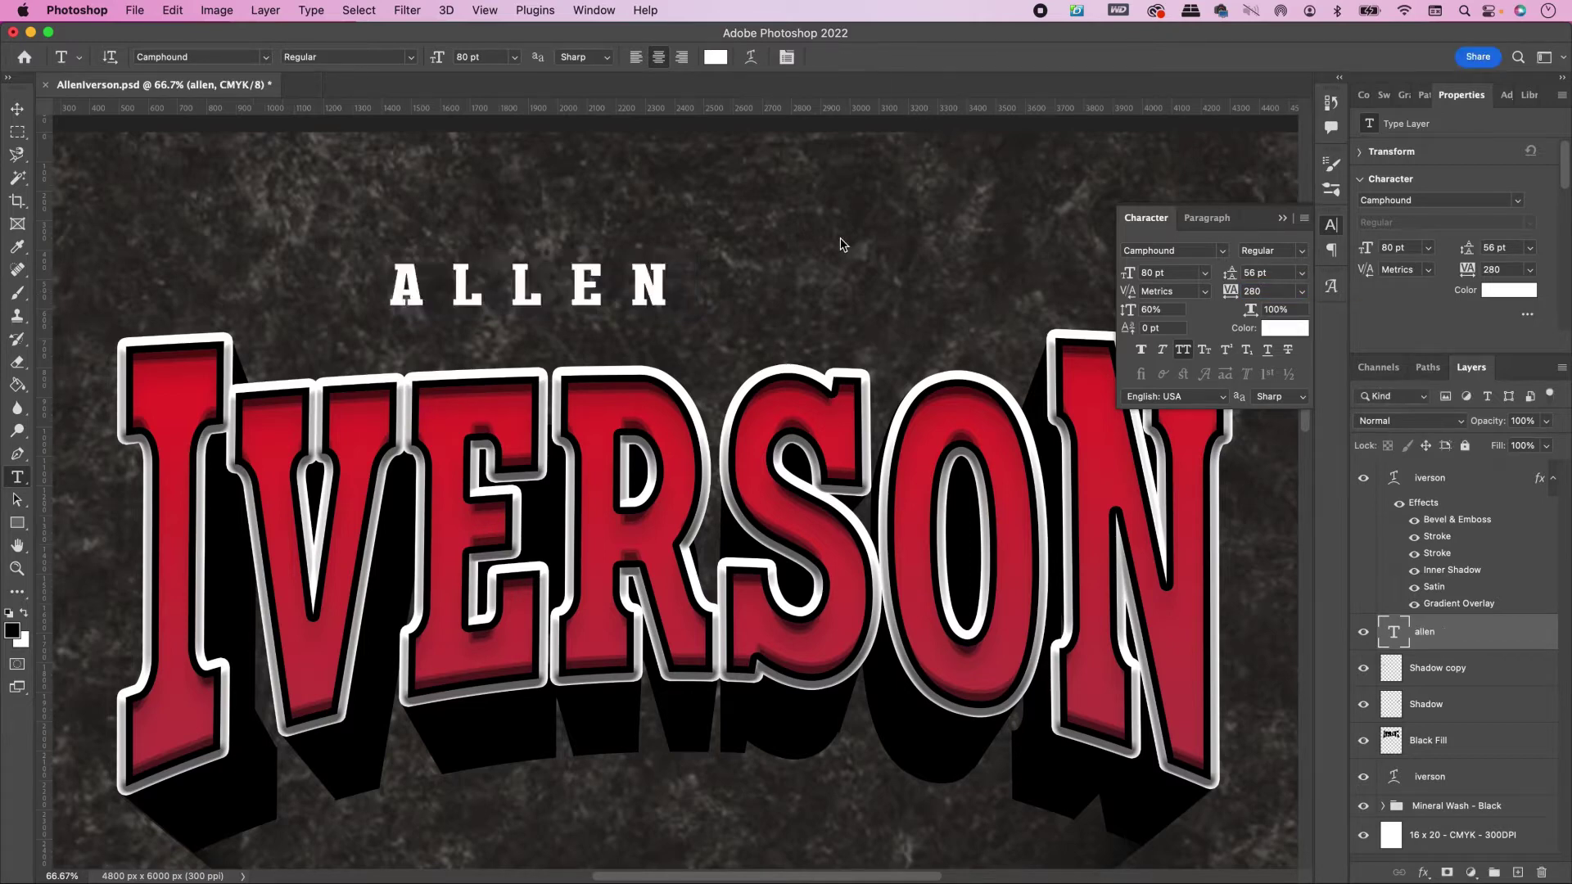
Step: Centre the ALLEN text above the IVERSON title and add a Gradient Overlay at 50% opacity to it
key(v)
drag(592, 287, 741, 319)
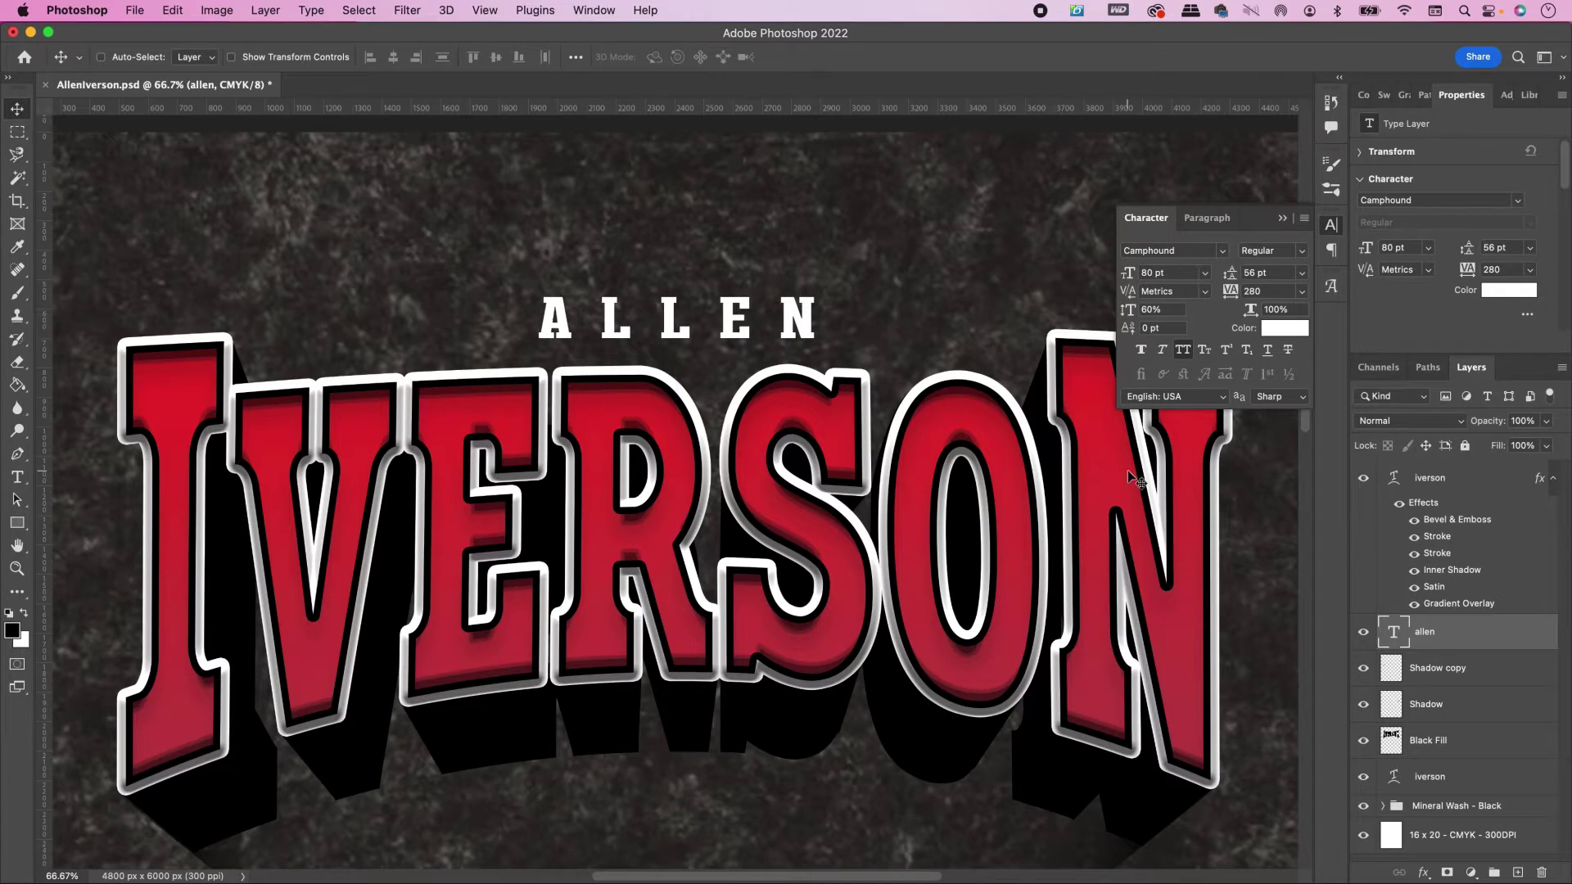
double_click(1459, 629)
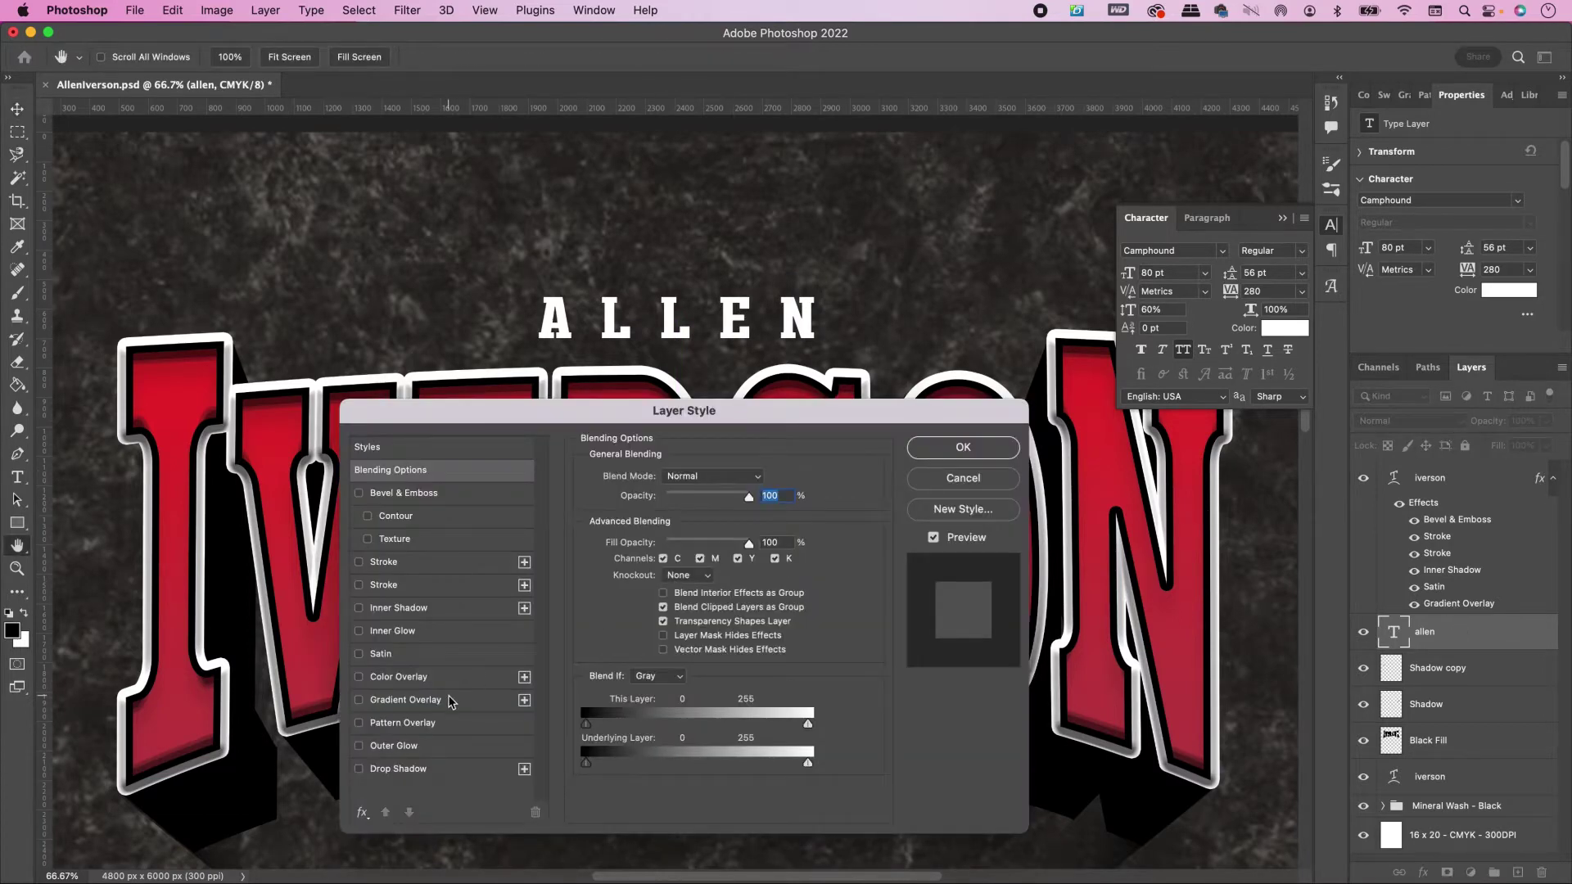
click(406, 700)
click(752, 647)
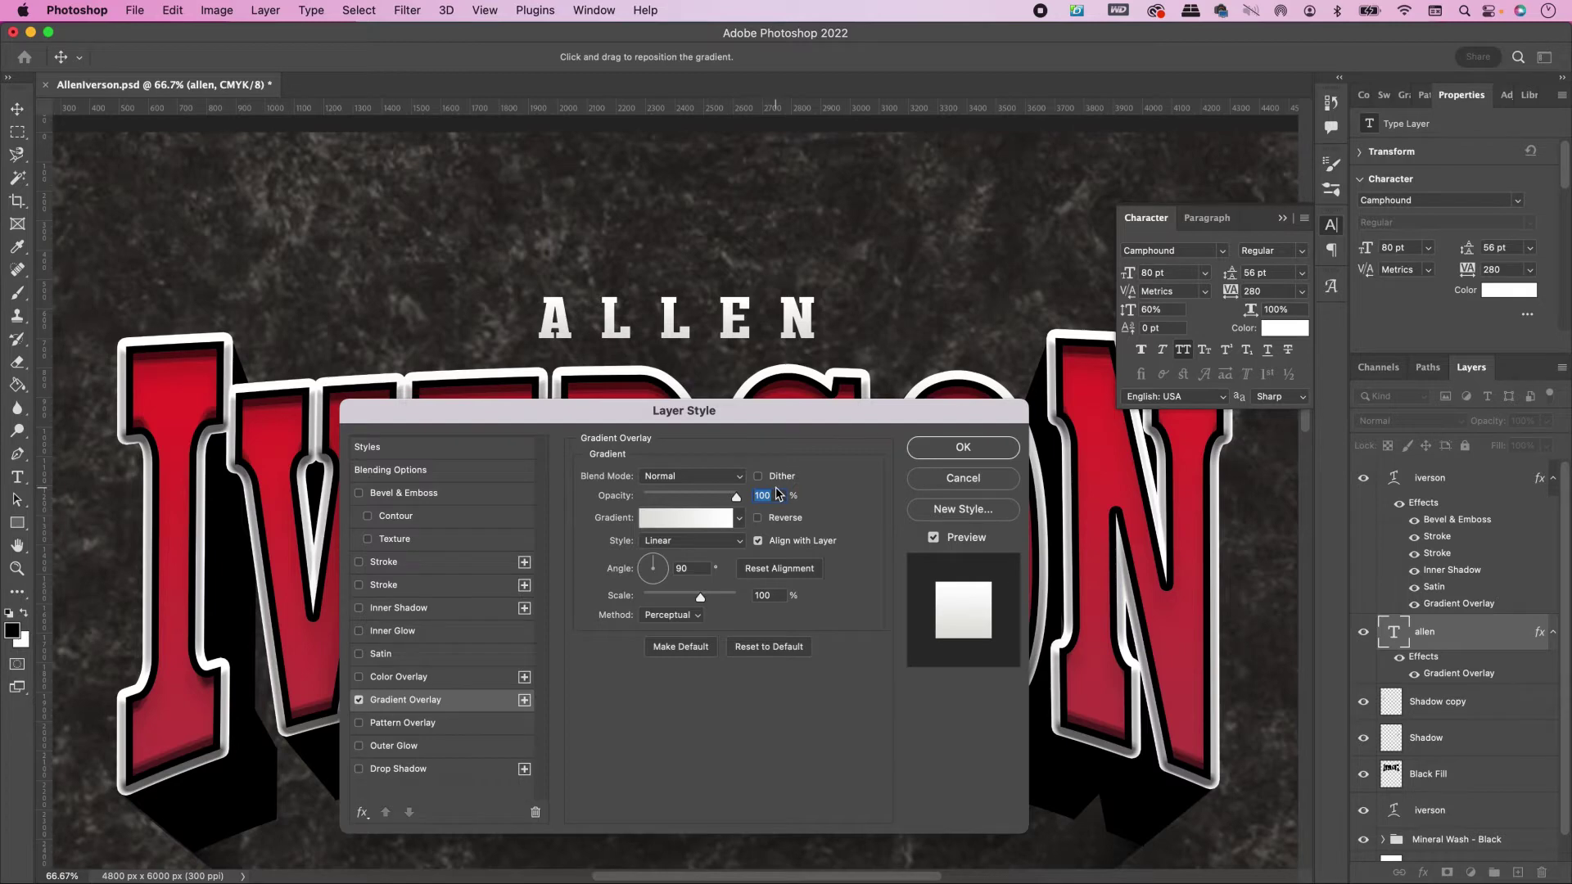
text(50)
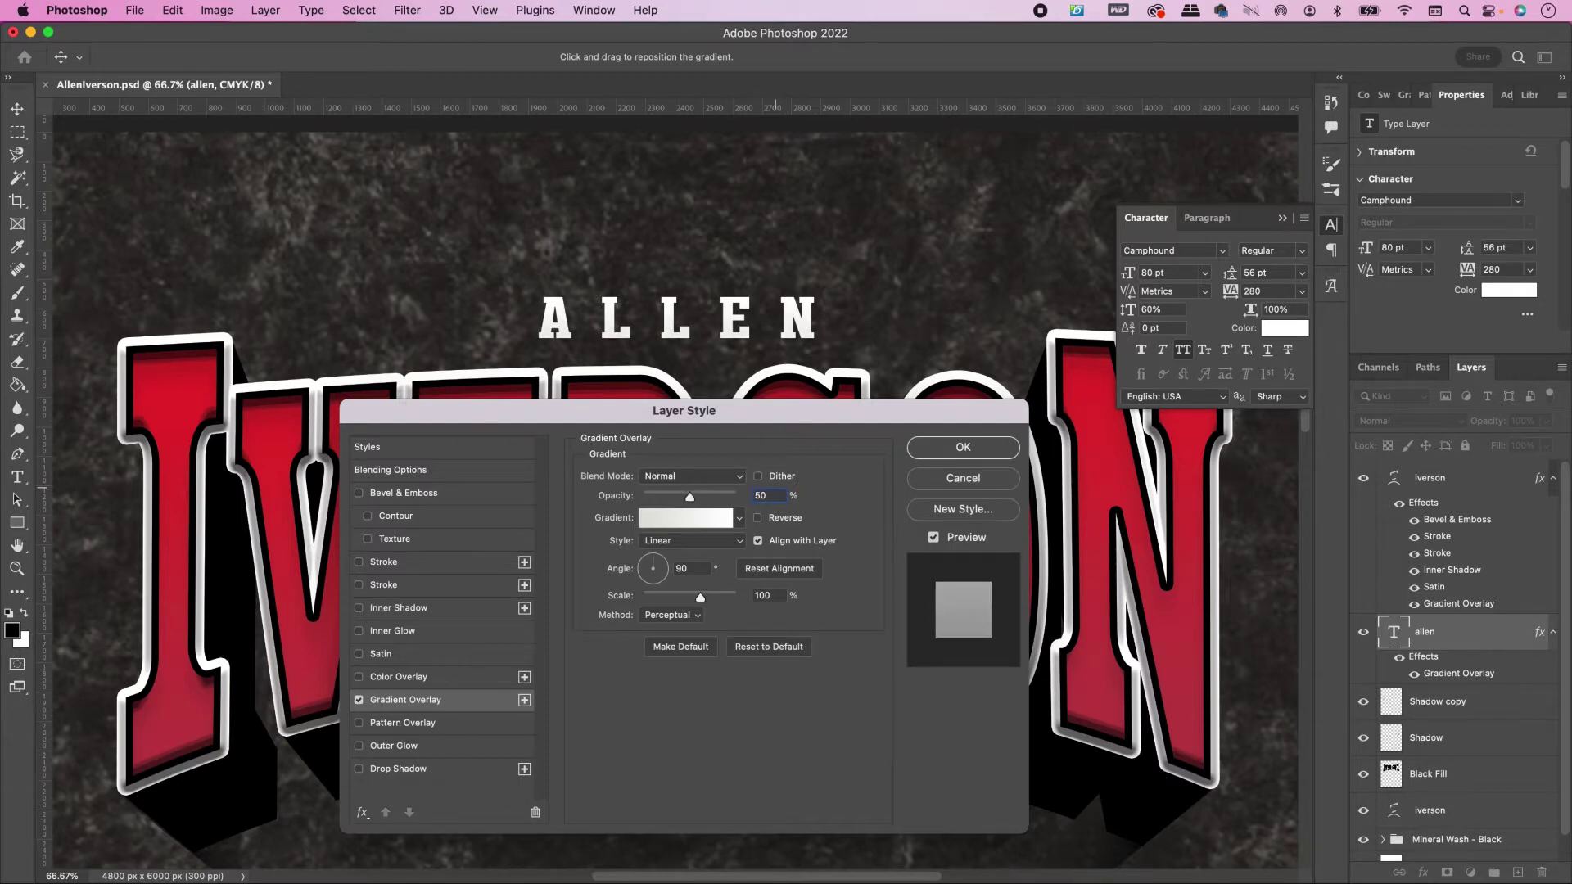
Step: Set the first colour stop of ALLEN's overlay gradient to dcdbdc, keep the end stop's colour and apply the layer style
click(668, 522)
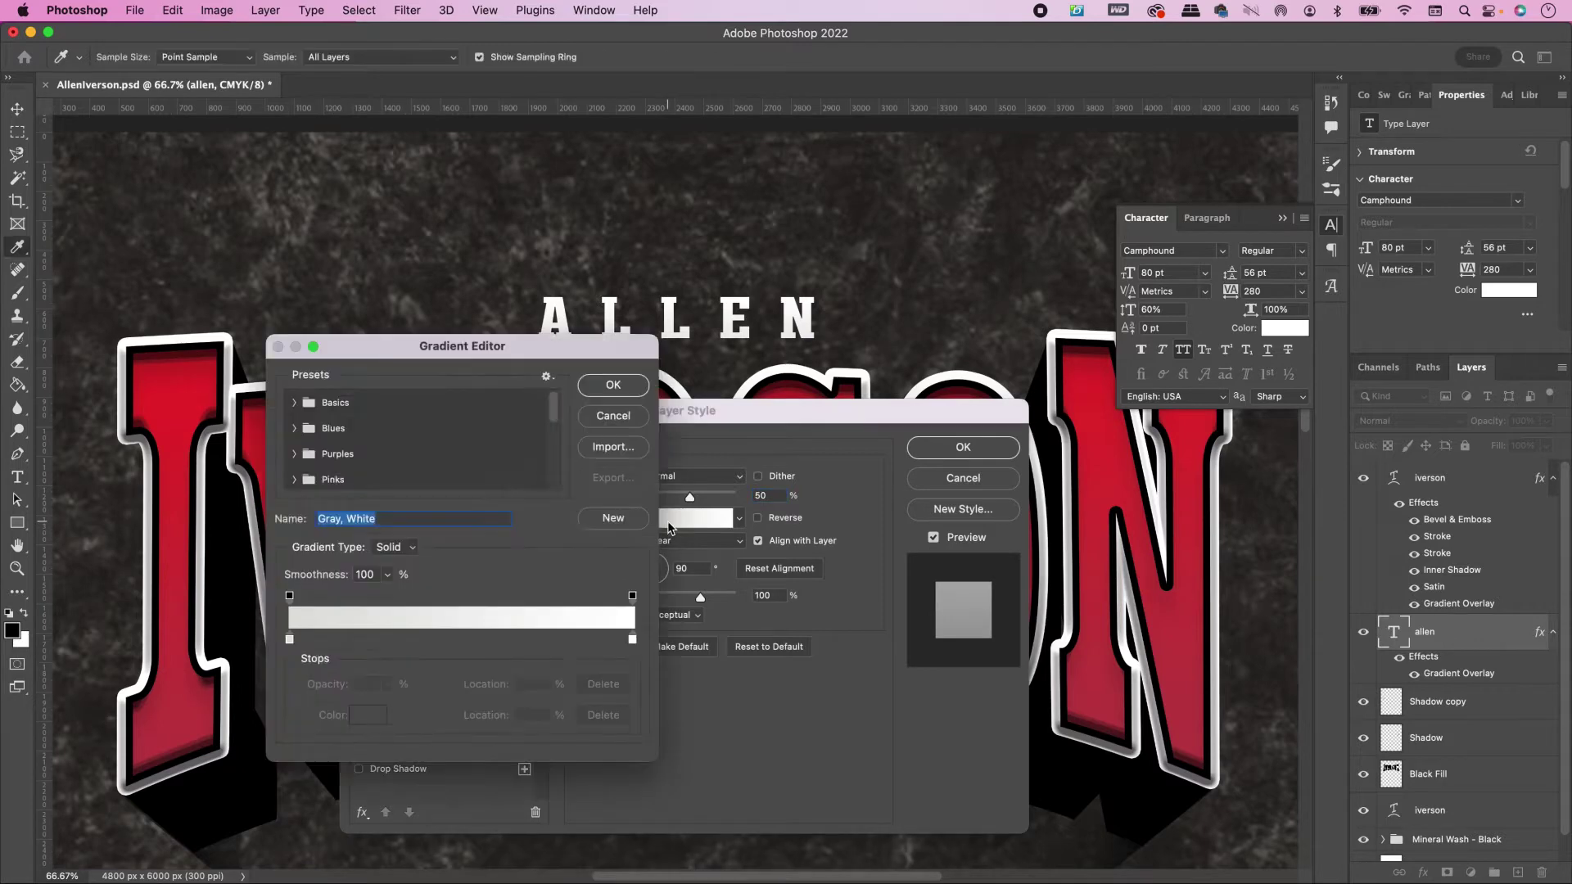
click(289, 639)
click(363, 716)
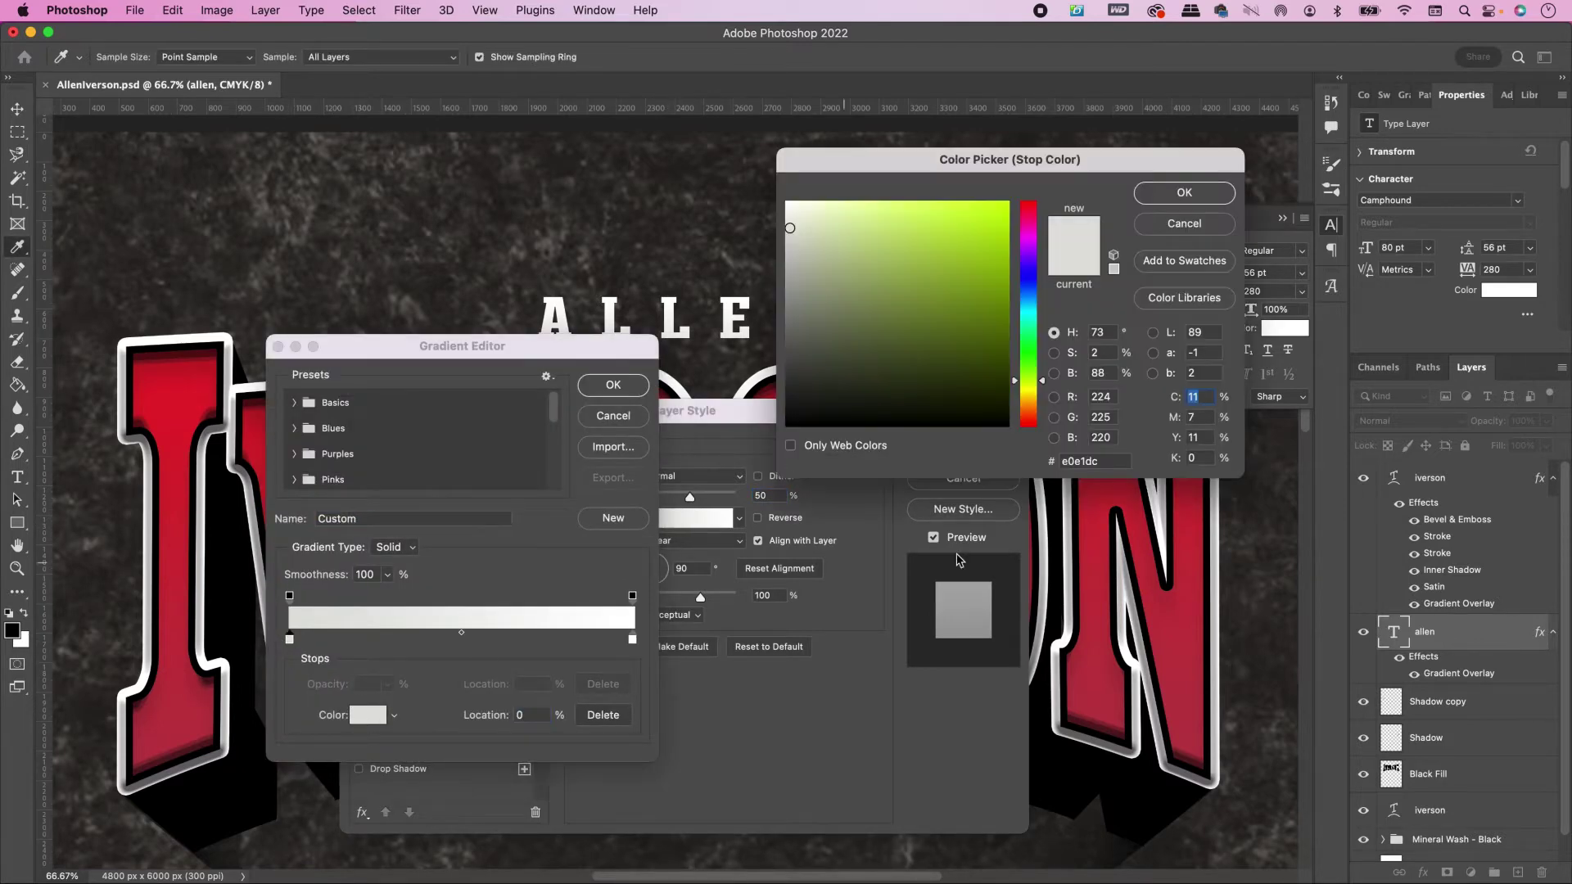
drag(1107, 459, 1035, 461)
text(dcd)
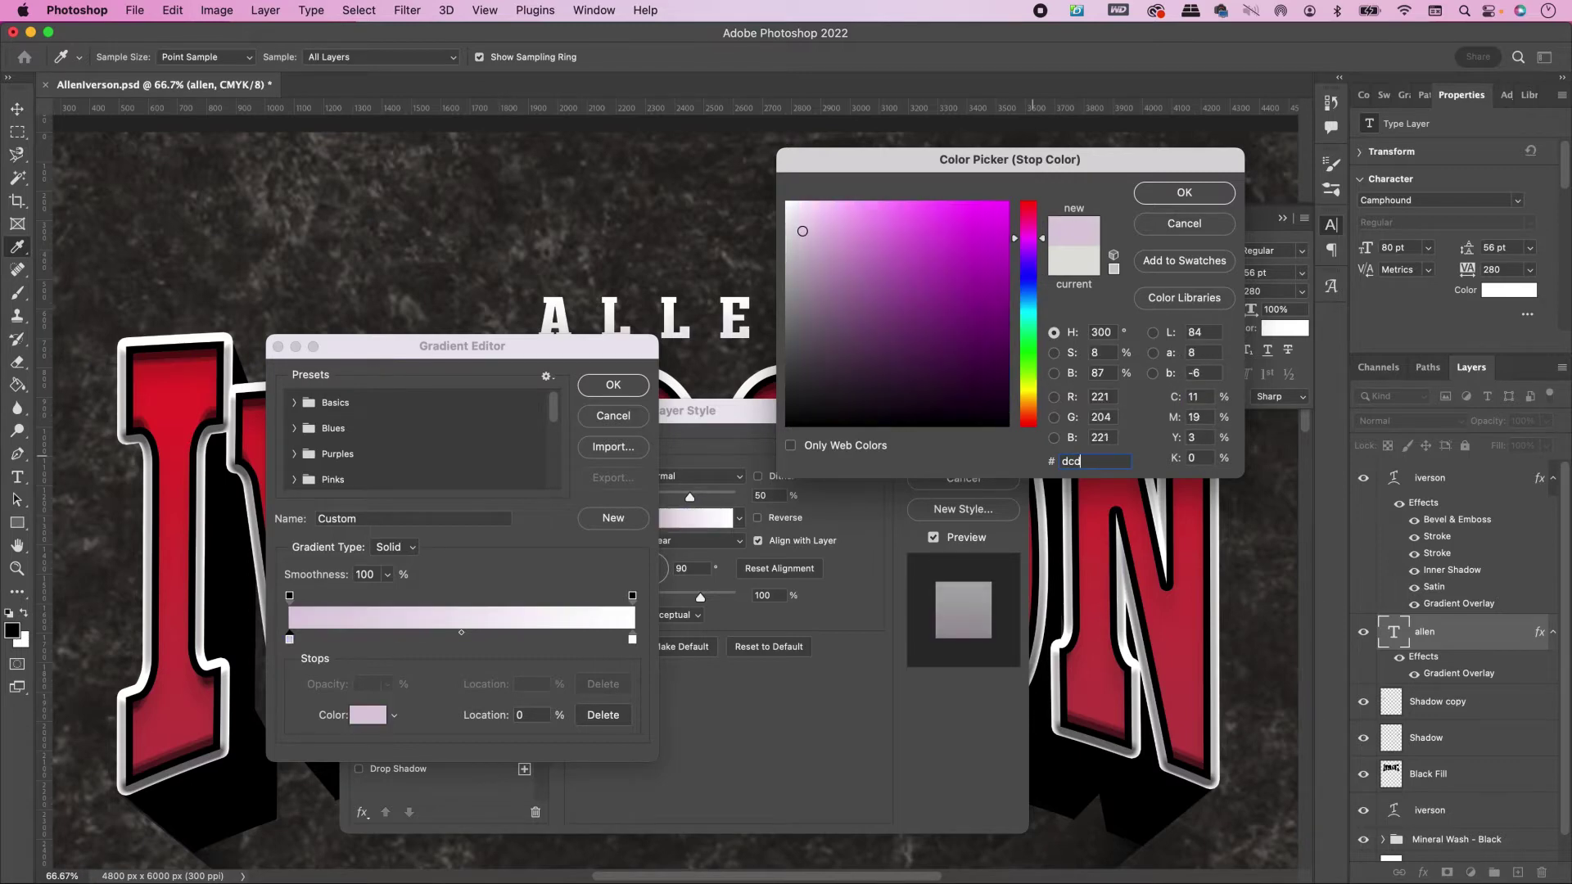
text(b)
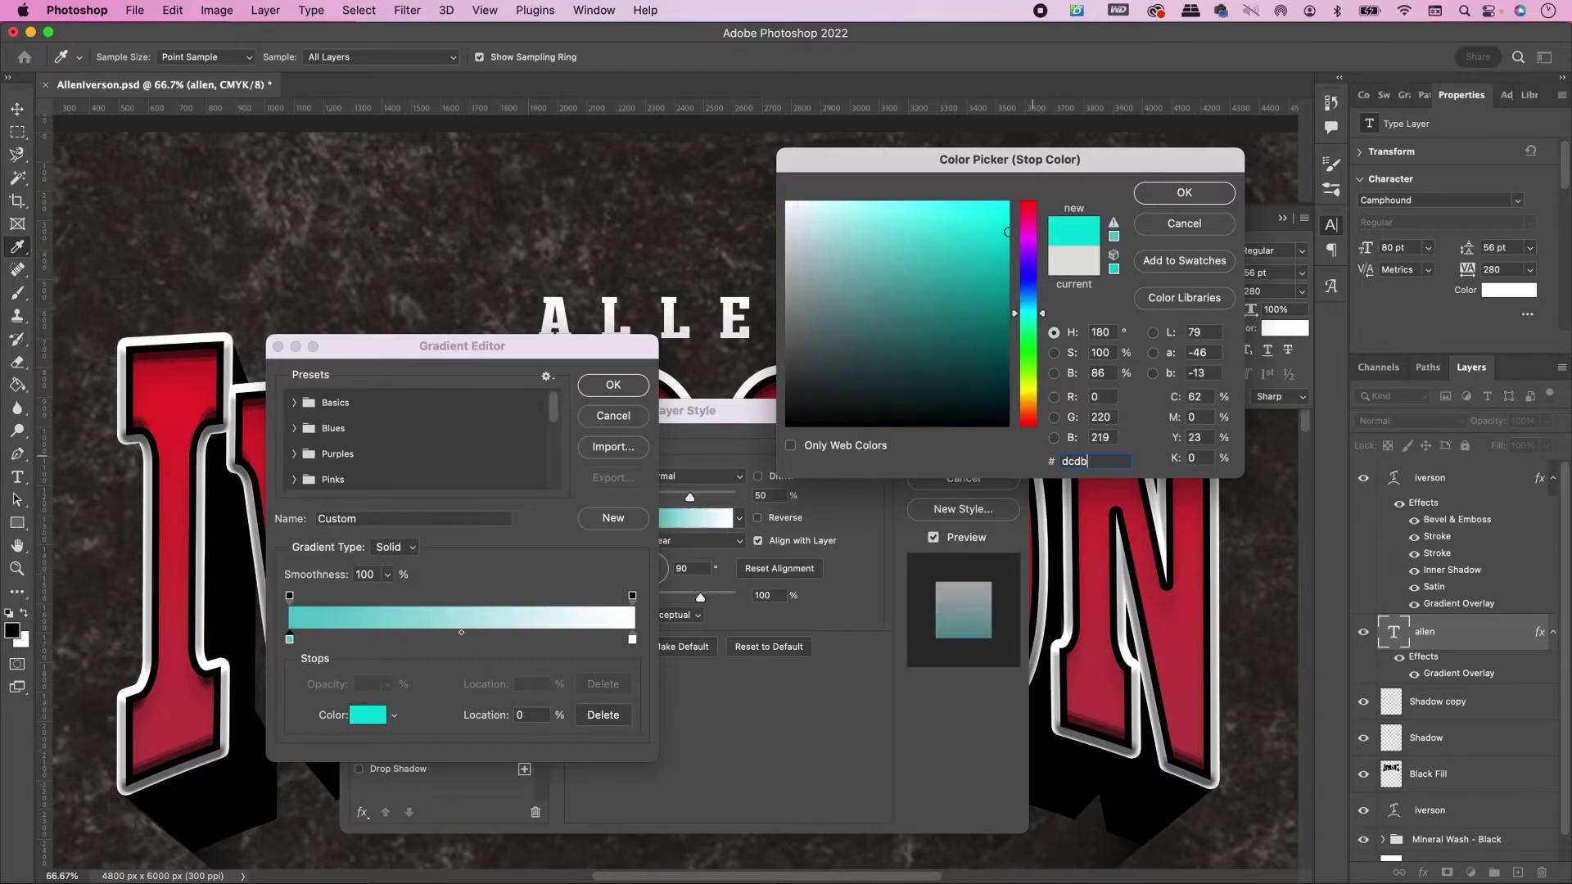
text(dc)
key(Return)
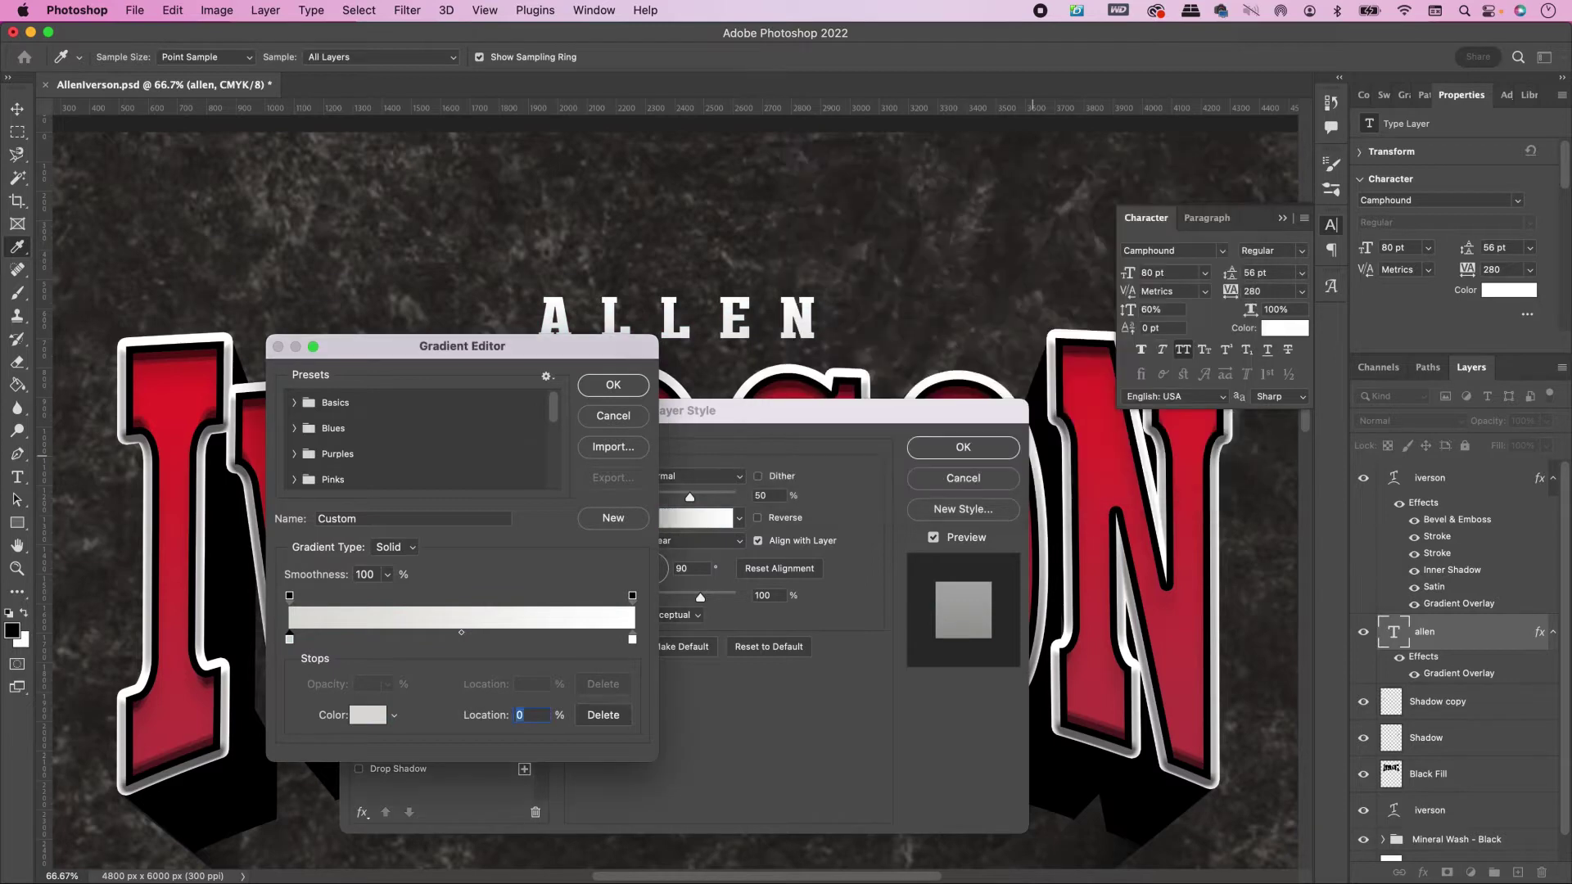
click(632, 641)
click(369, 715)
key(Return)
click(602, 393)
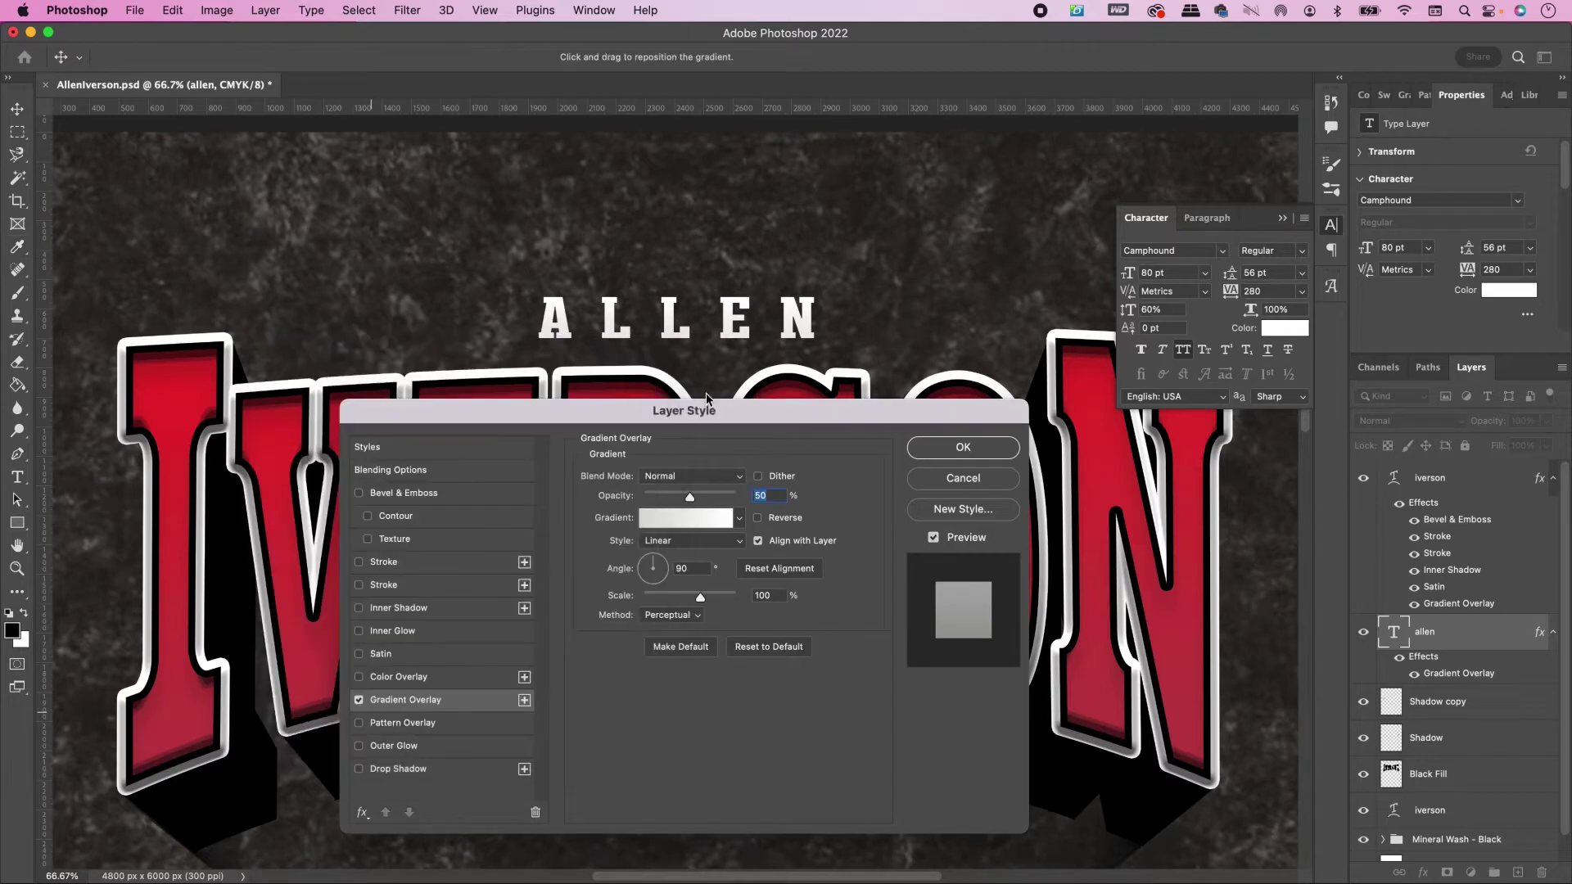
click(946, 459)
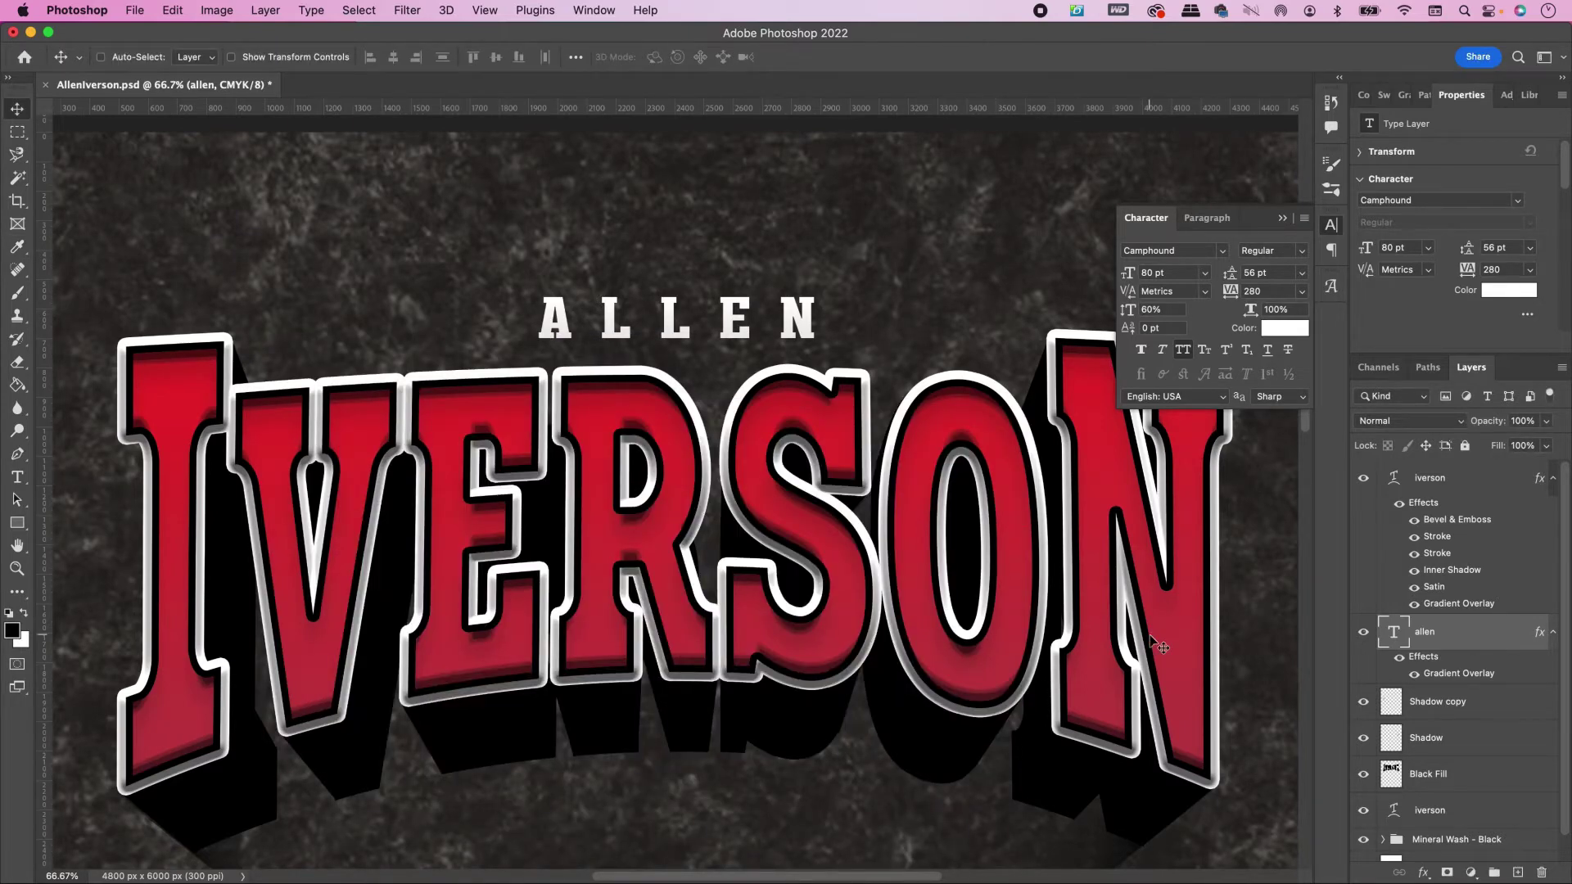
Step: Group all lettering, fill and shadow layers above the Mineral Wash group and name the group "Allen Iverson"
click(1453, 480)
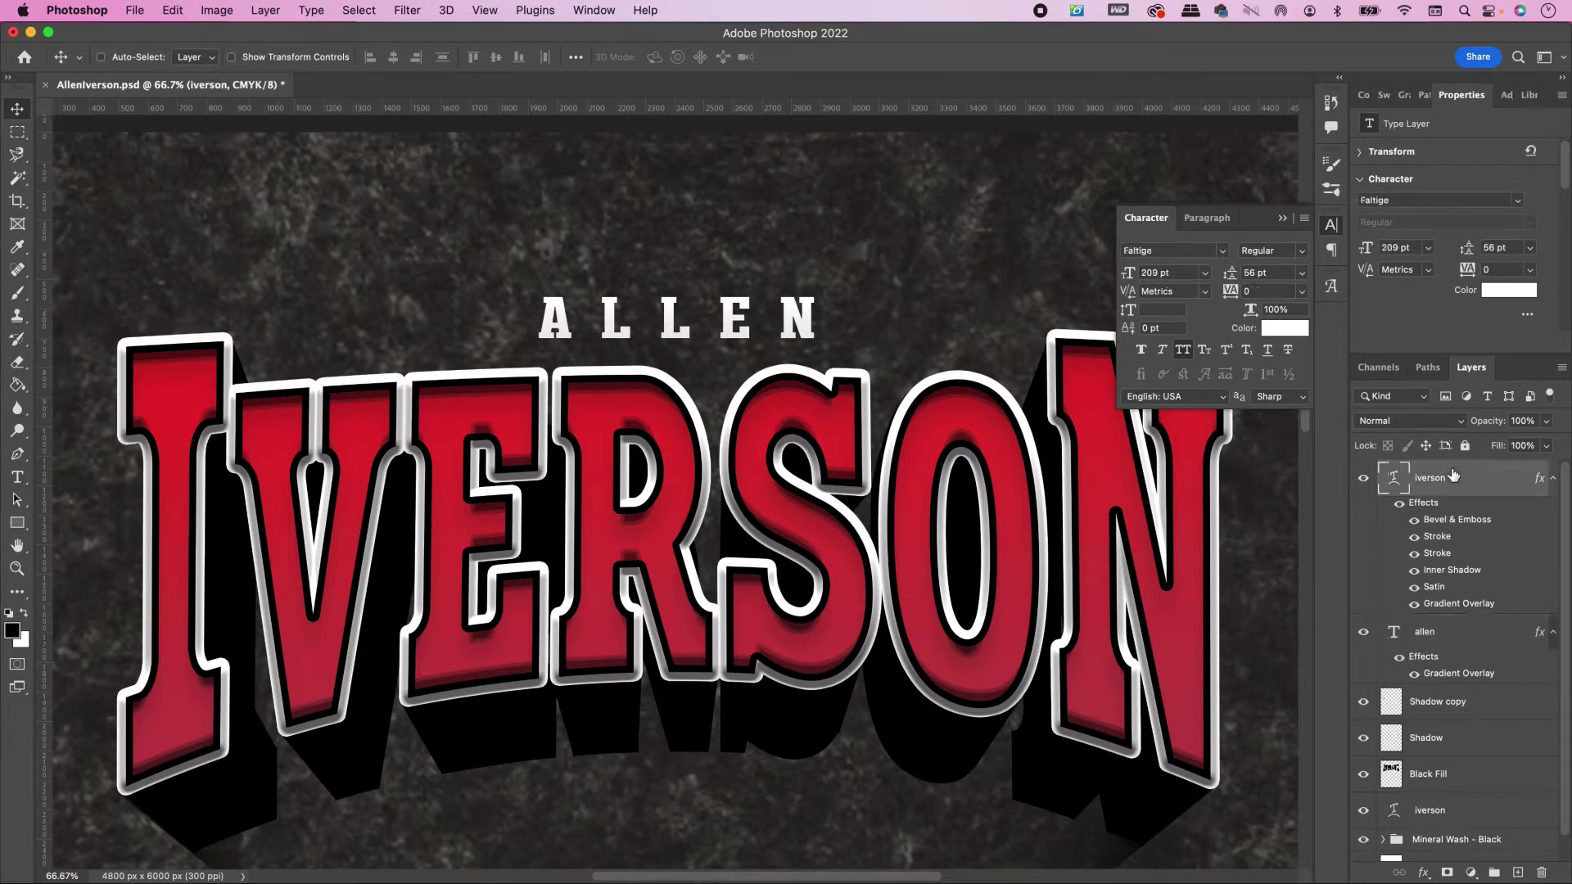
shift+click(1466, 821)
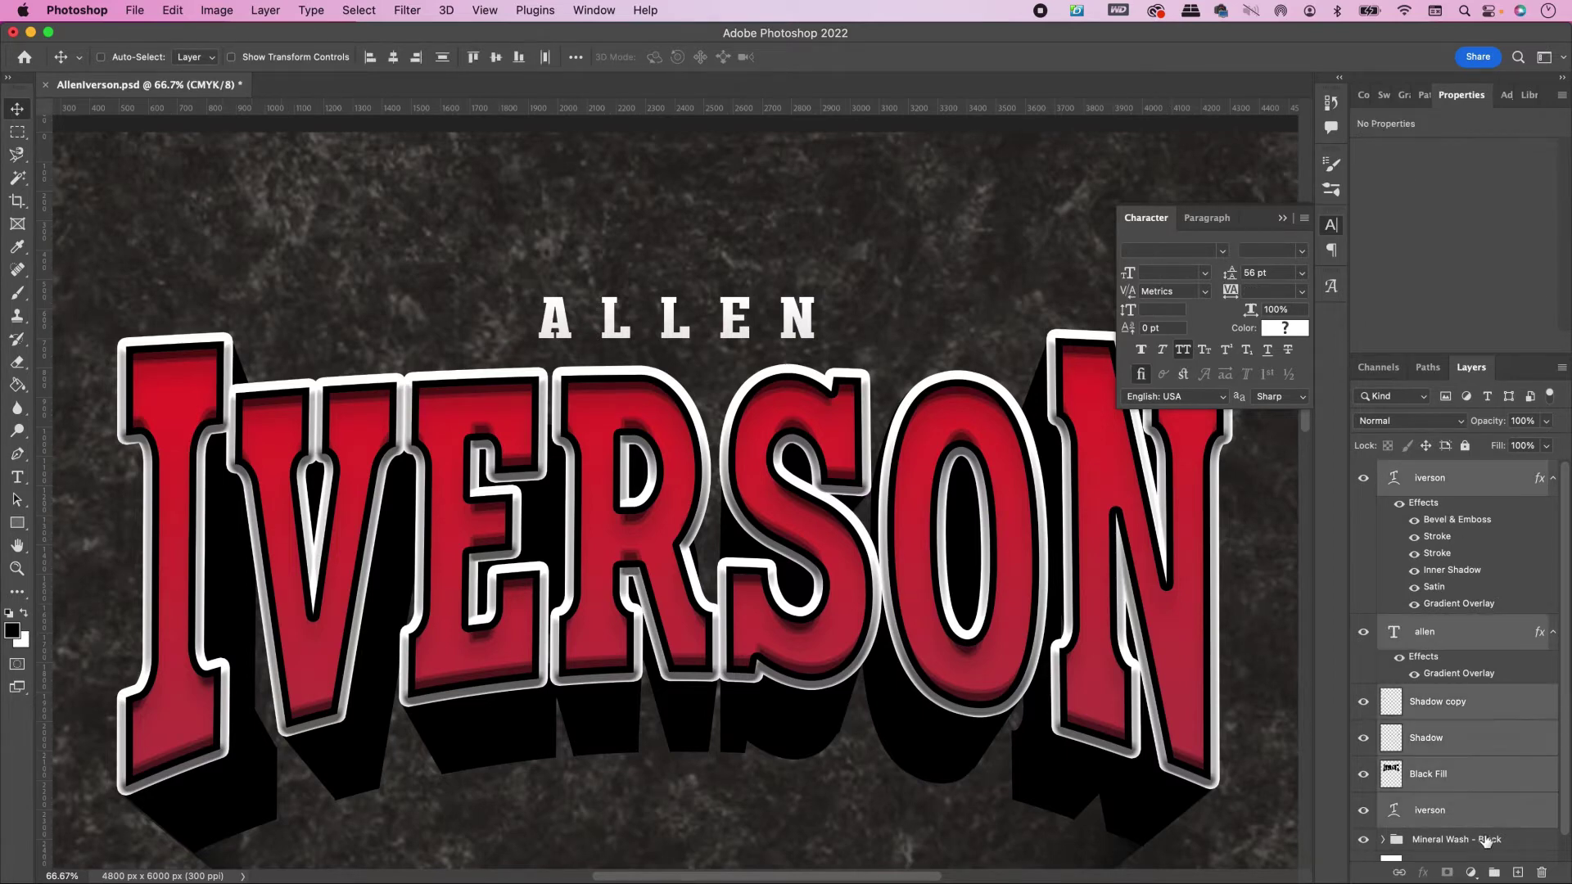
key(super+g)
double_click(1426, 472)
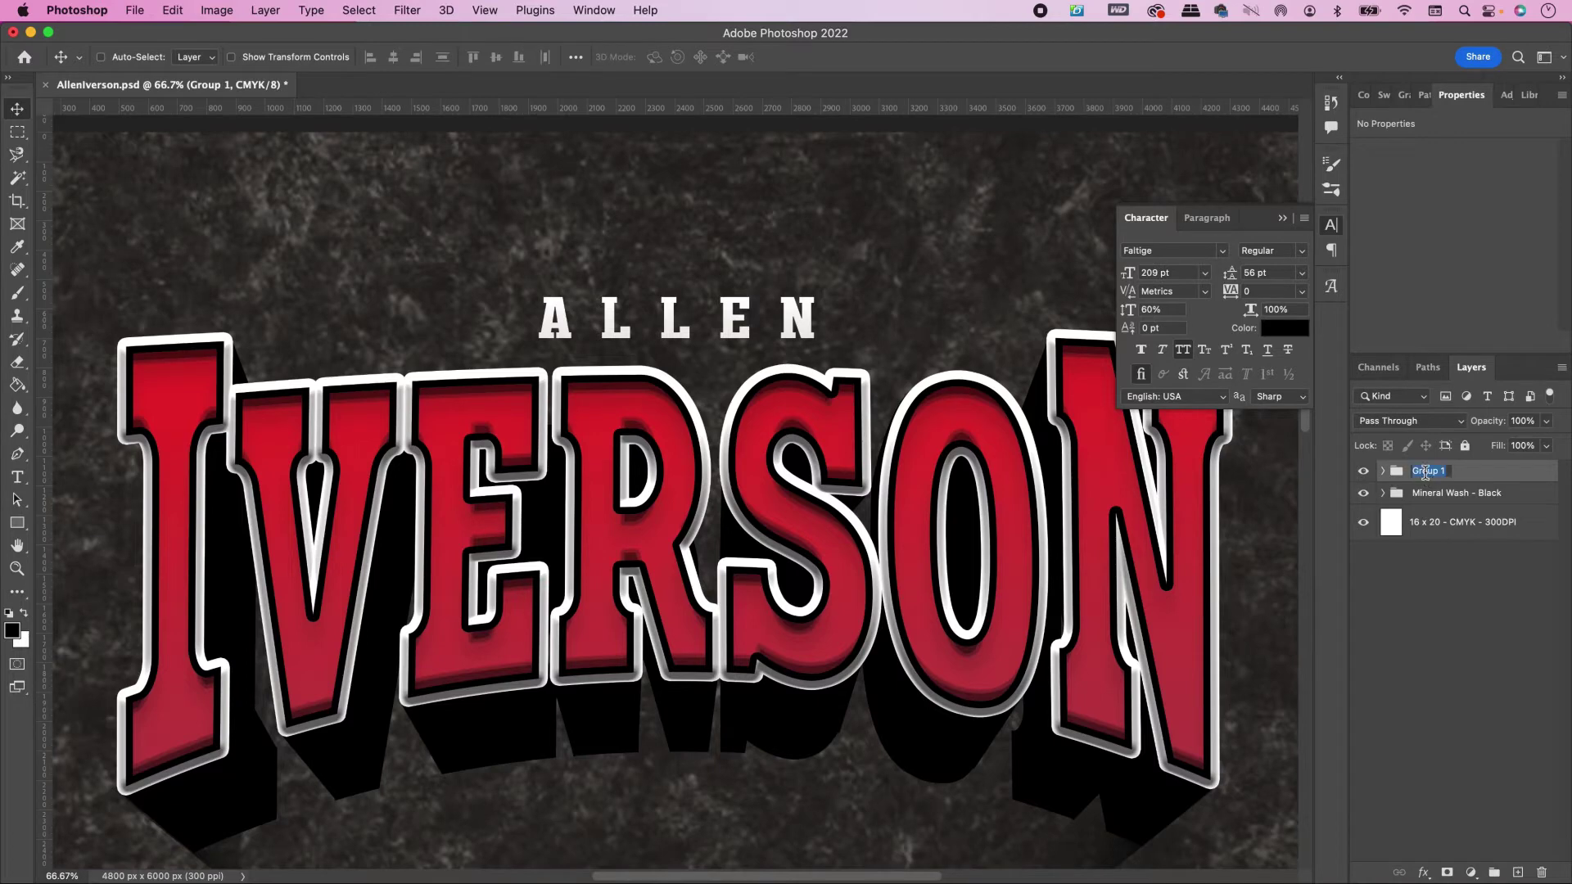
text(Allen Iverson)
key(Return)
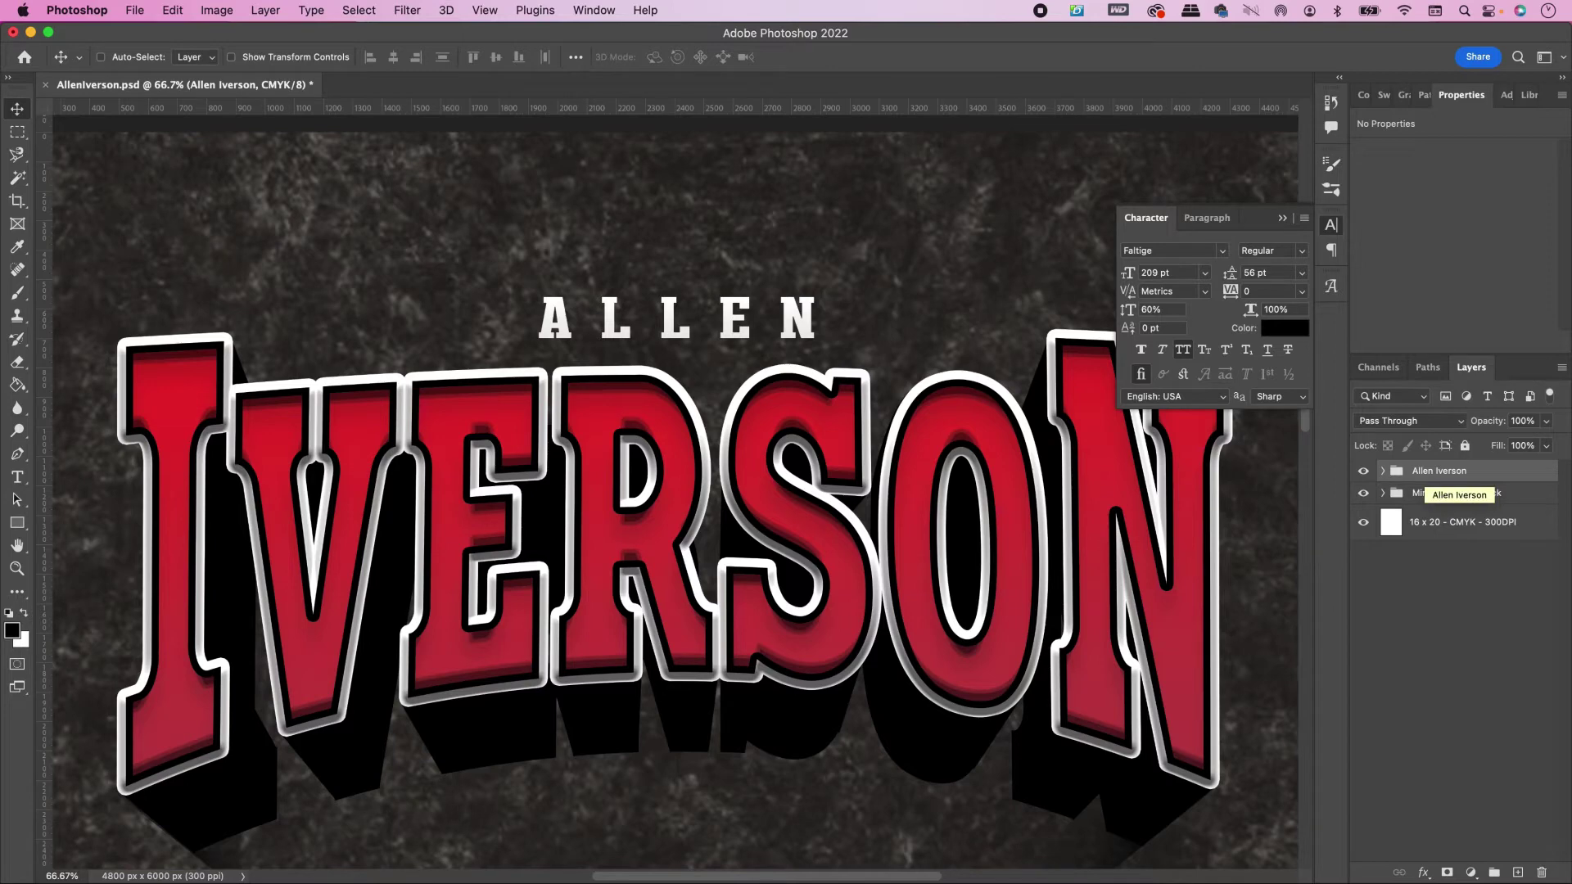
click(1283, 219)
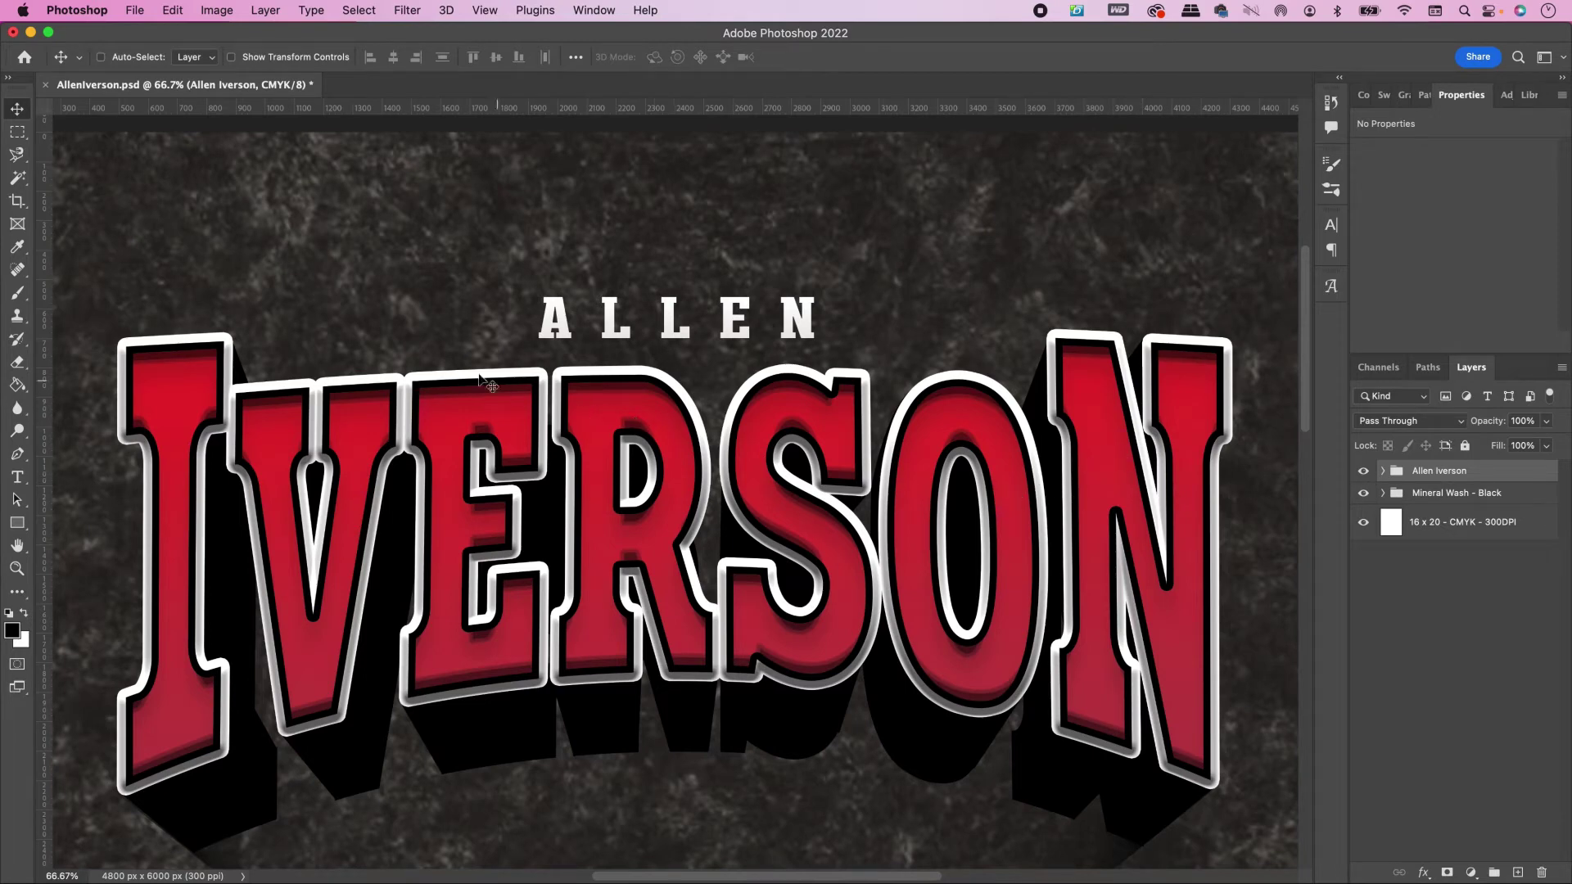
Step: Open DistressedTexture.jpg and add a Black & White adjustment layer with its default settings
key(super+o)
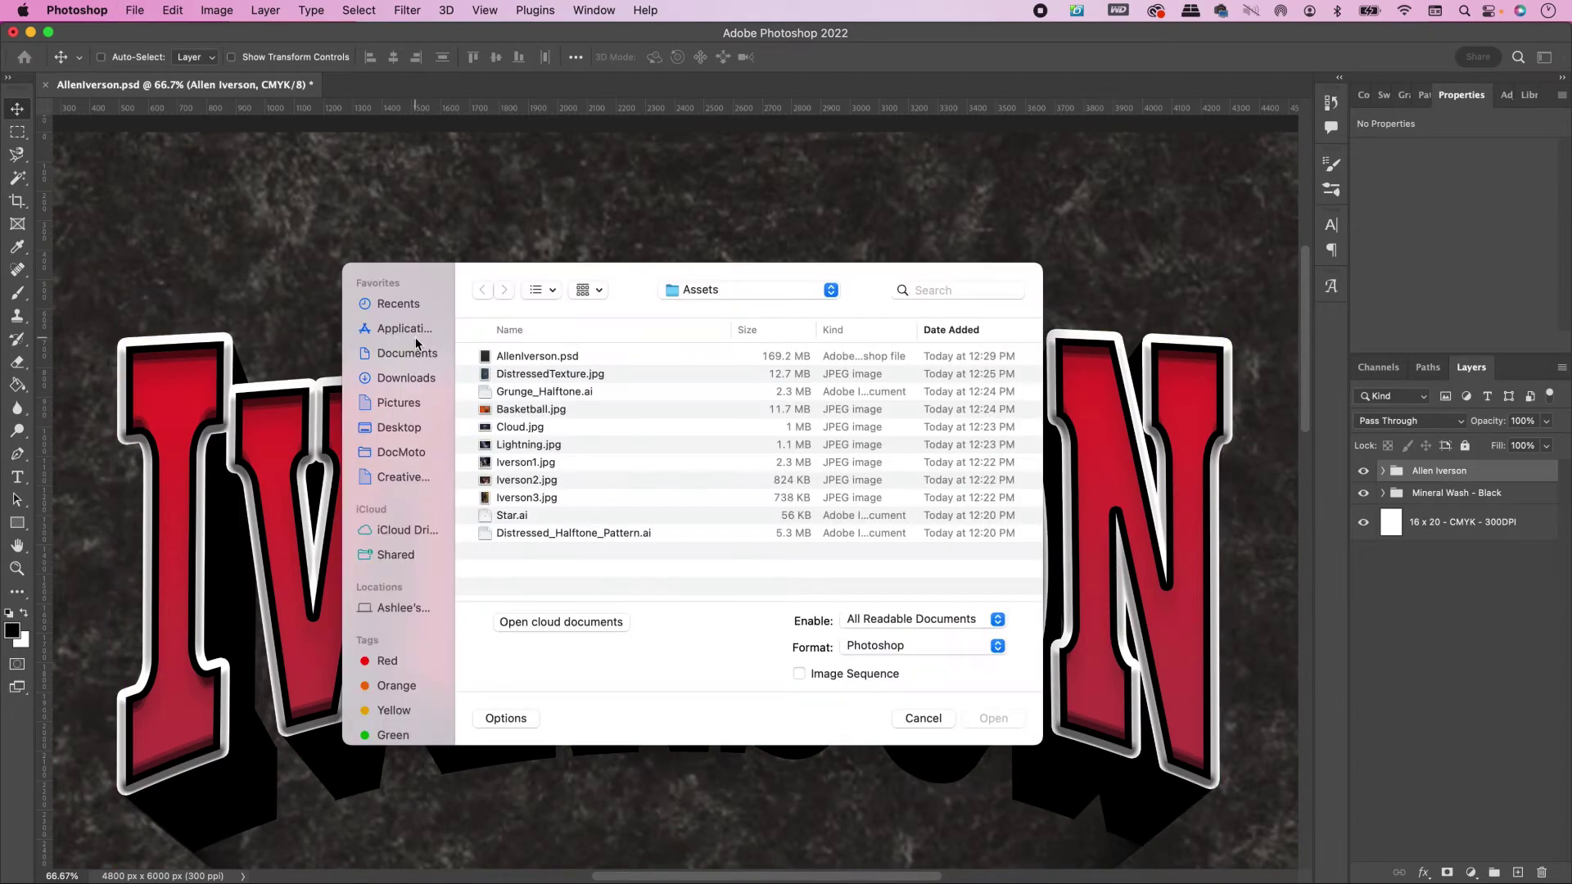
double_click(501, 375)
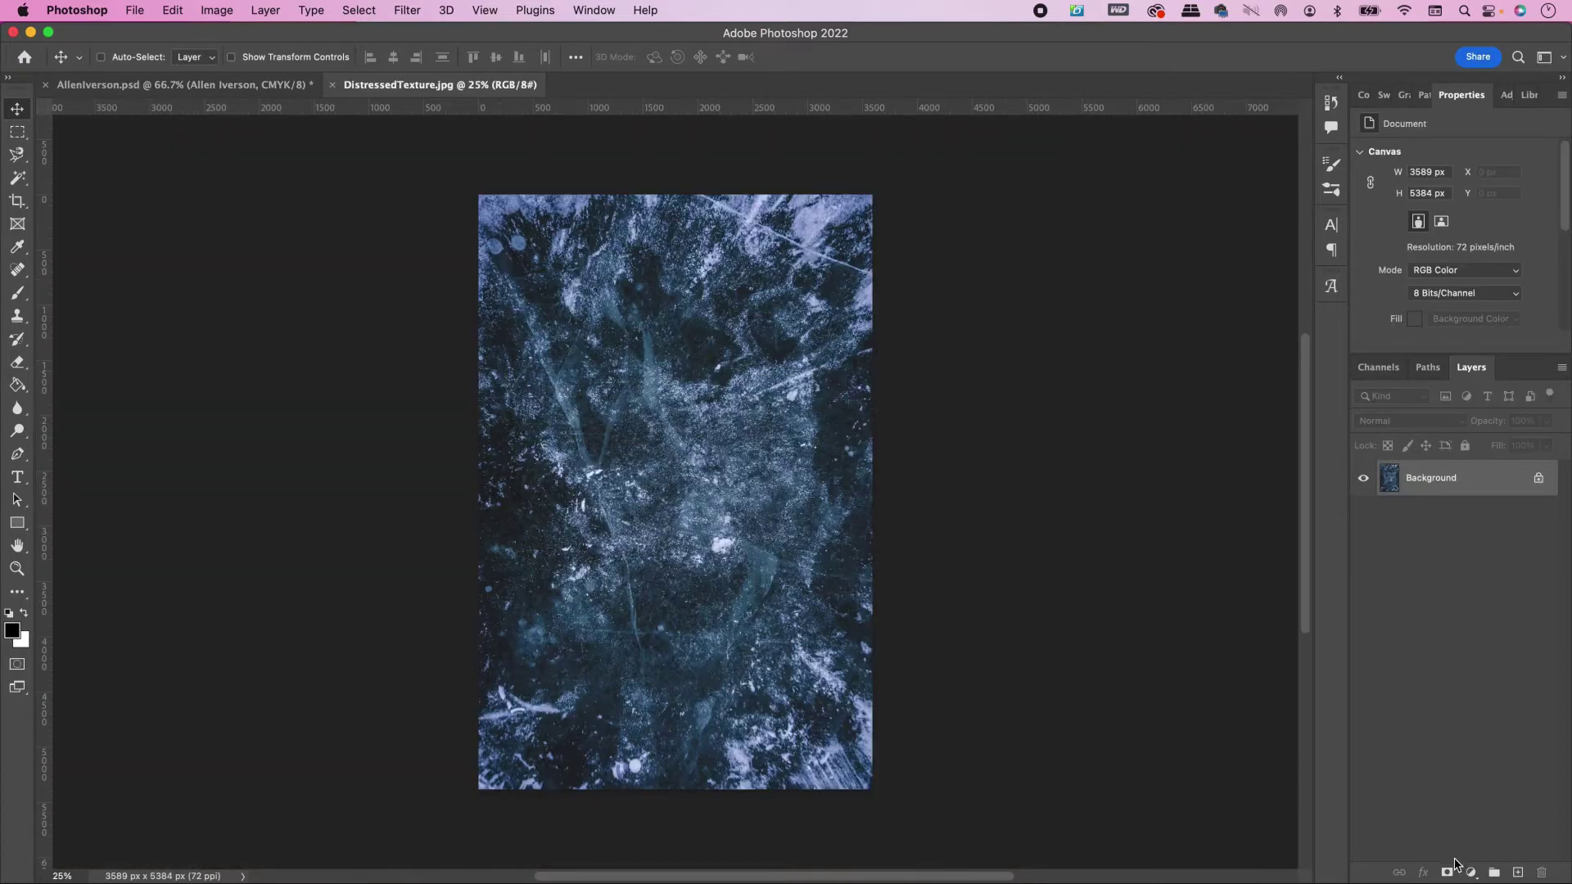
click(1471, 872)
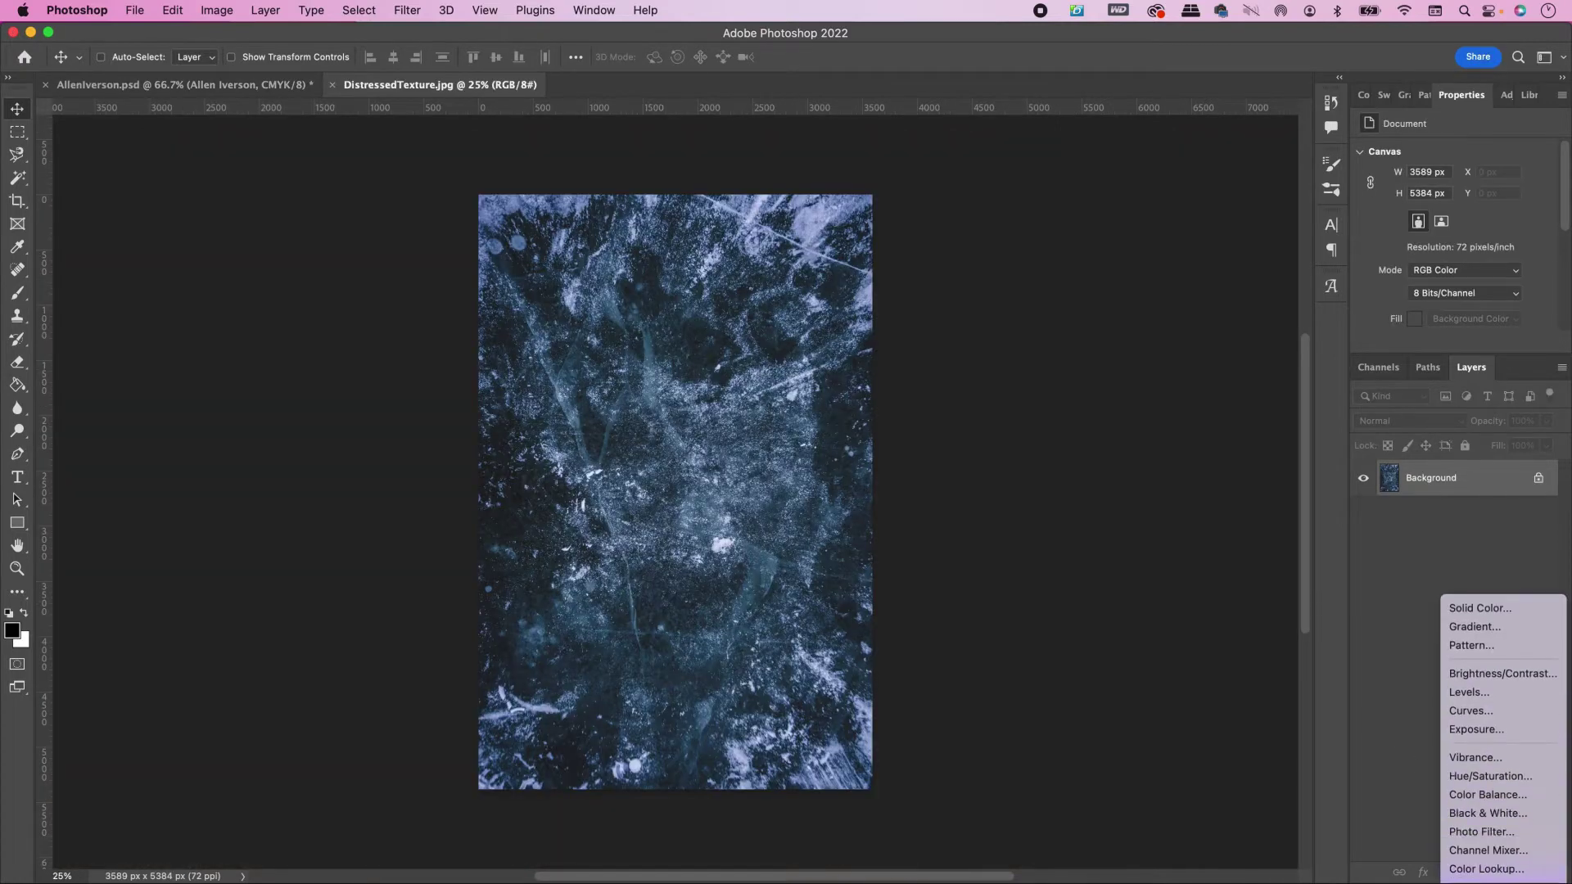
click(1476, 814)
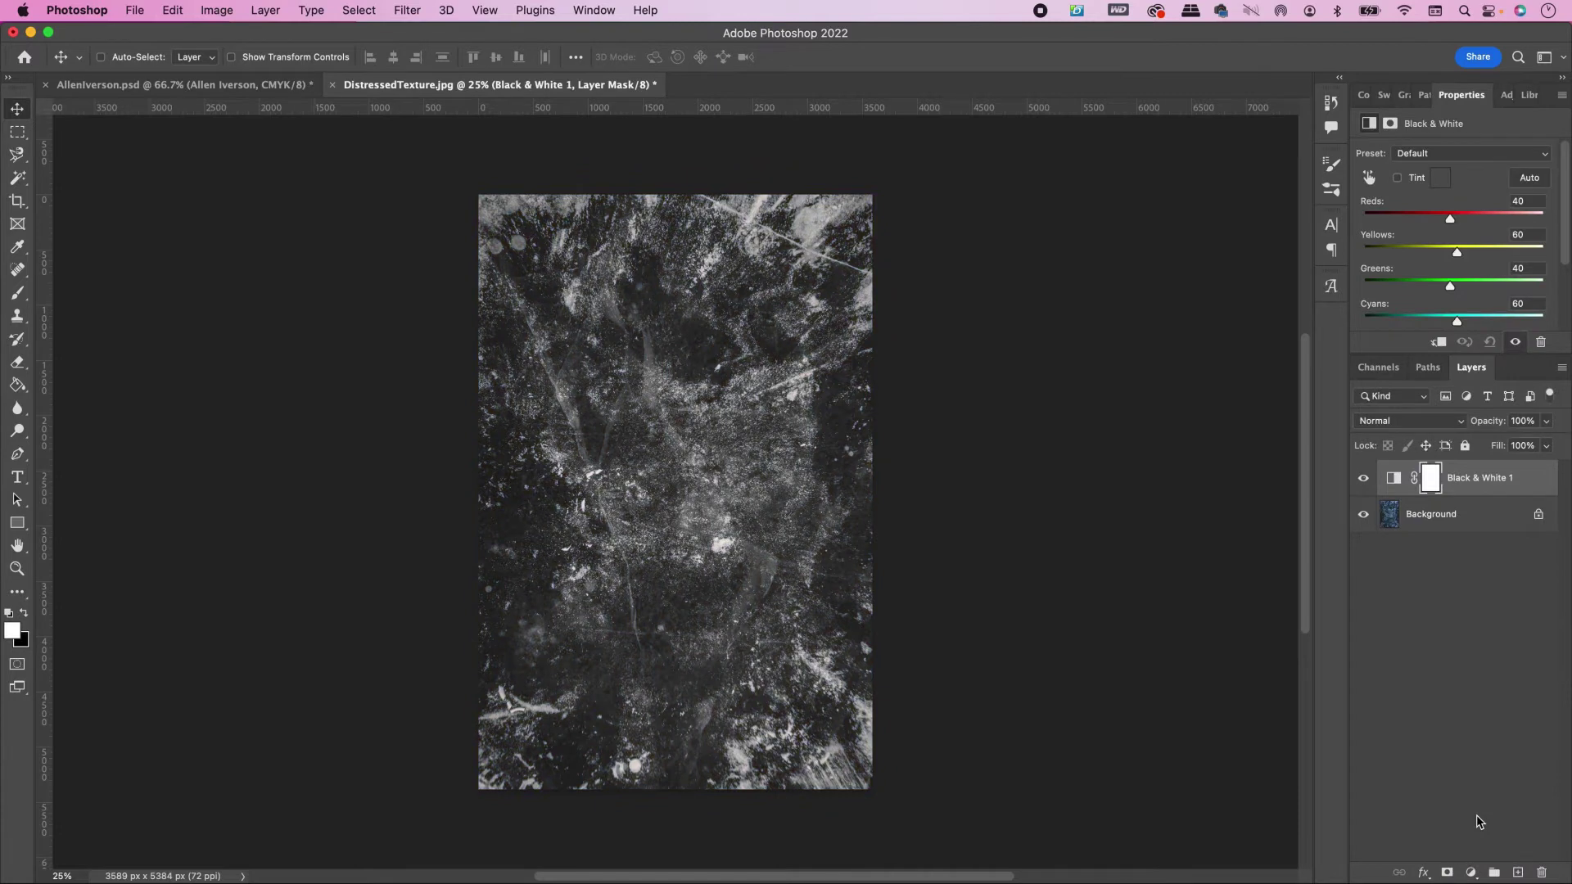
Step: Convert the Black & White and Background layers into one smart object and rasterize it
shift+click(1489, 521)
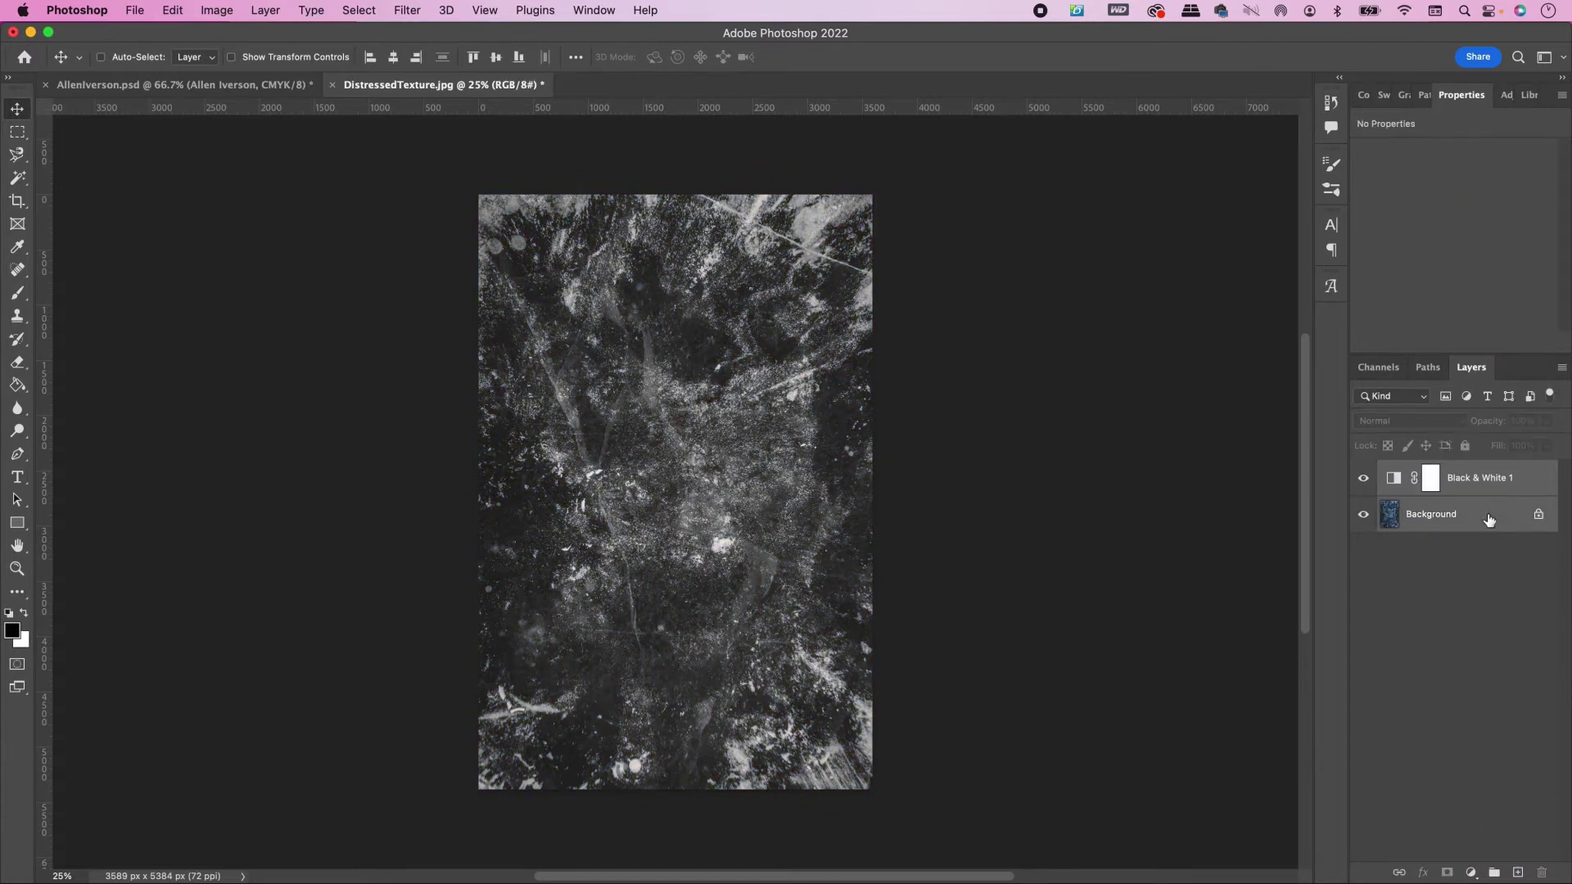
right_click(1489, 521)
click(1382, 673)
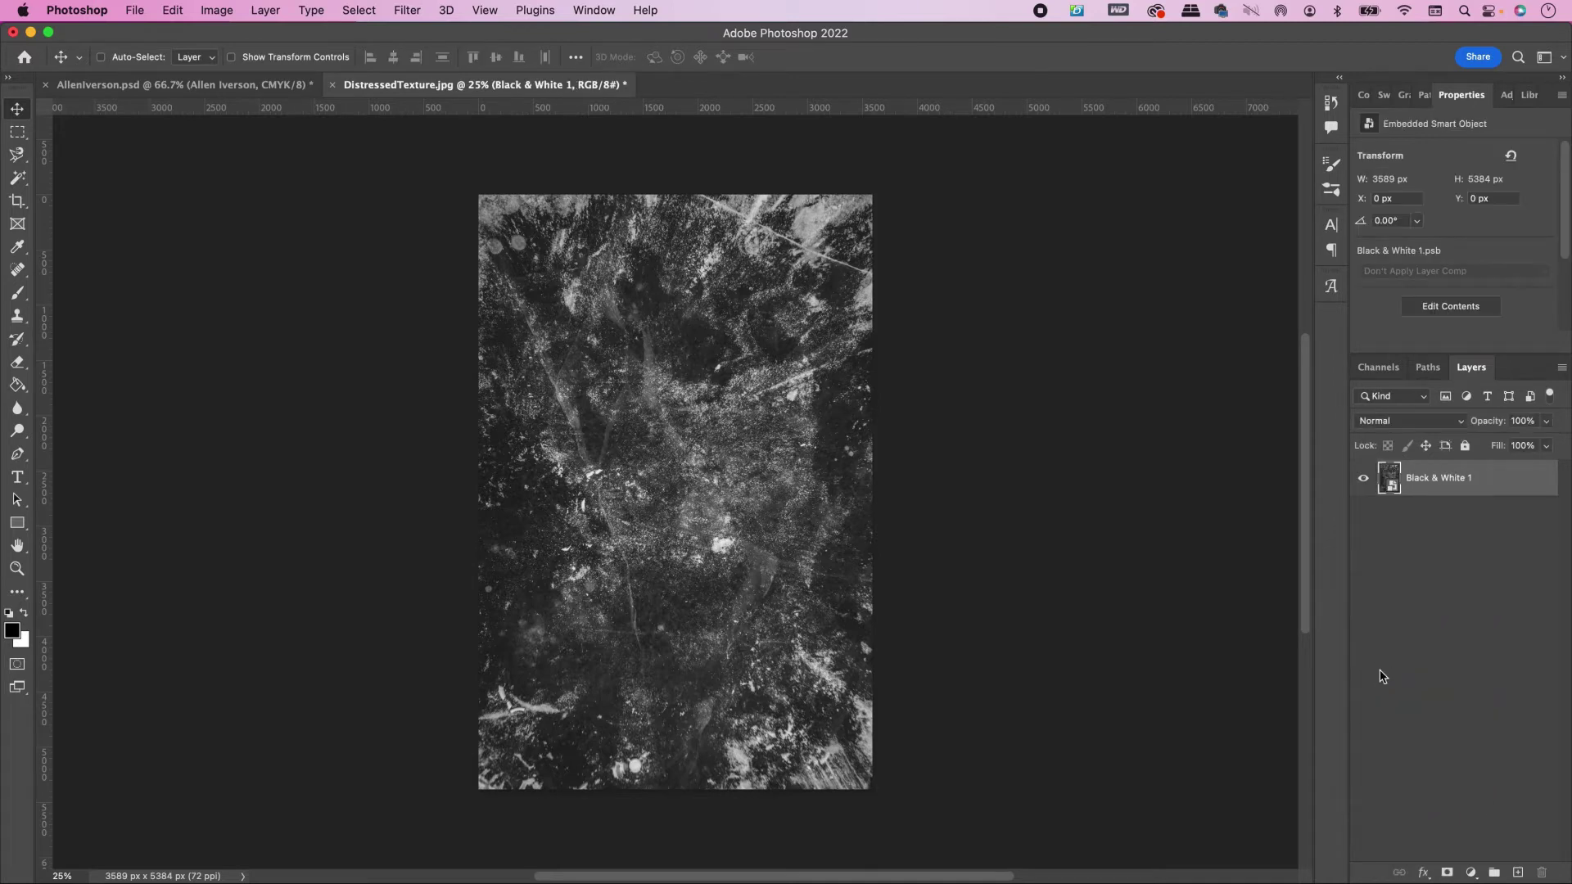
right_click(1447, 481)
click(1286, 460)
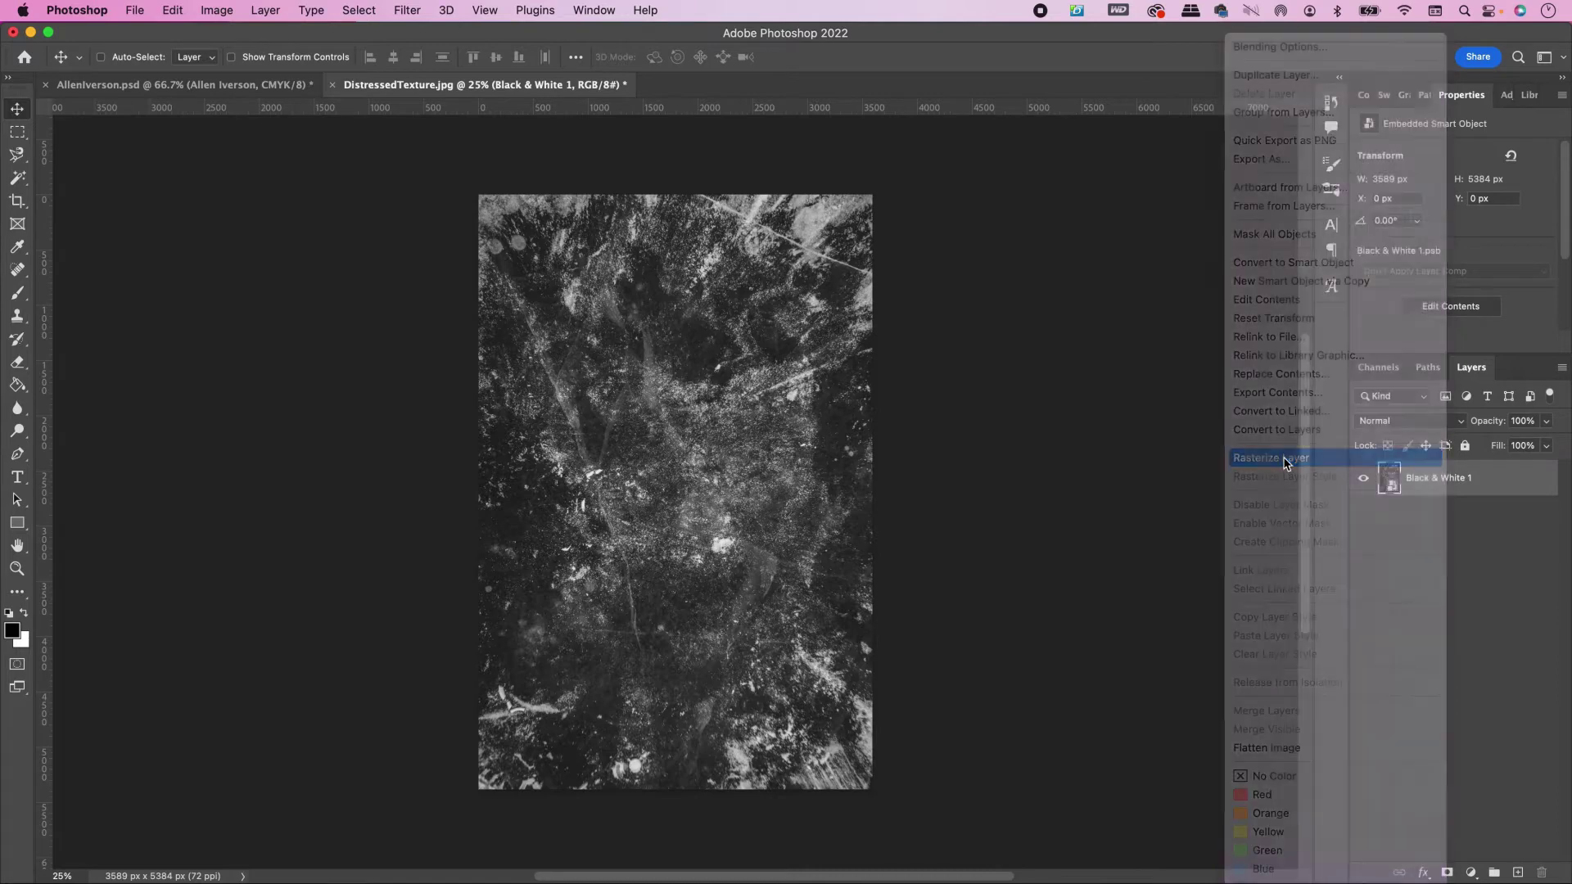
Step: Rename the rasterized layer "Distressed Texture" and copy it into the AllenIverson.psd document
double_click(1443, 479)
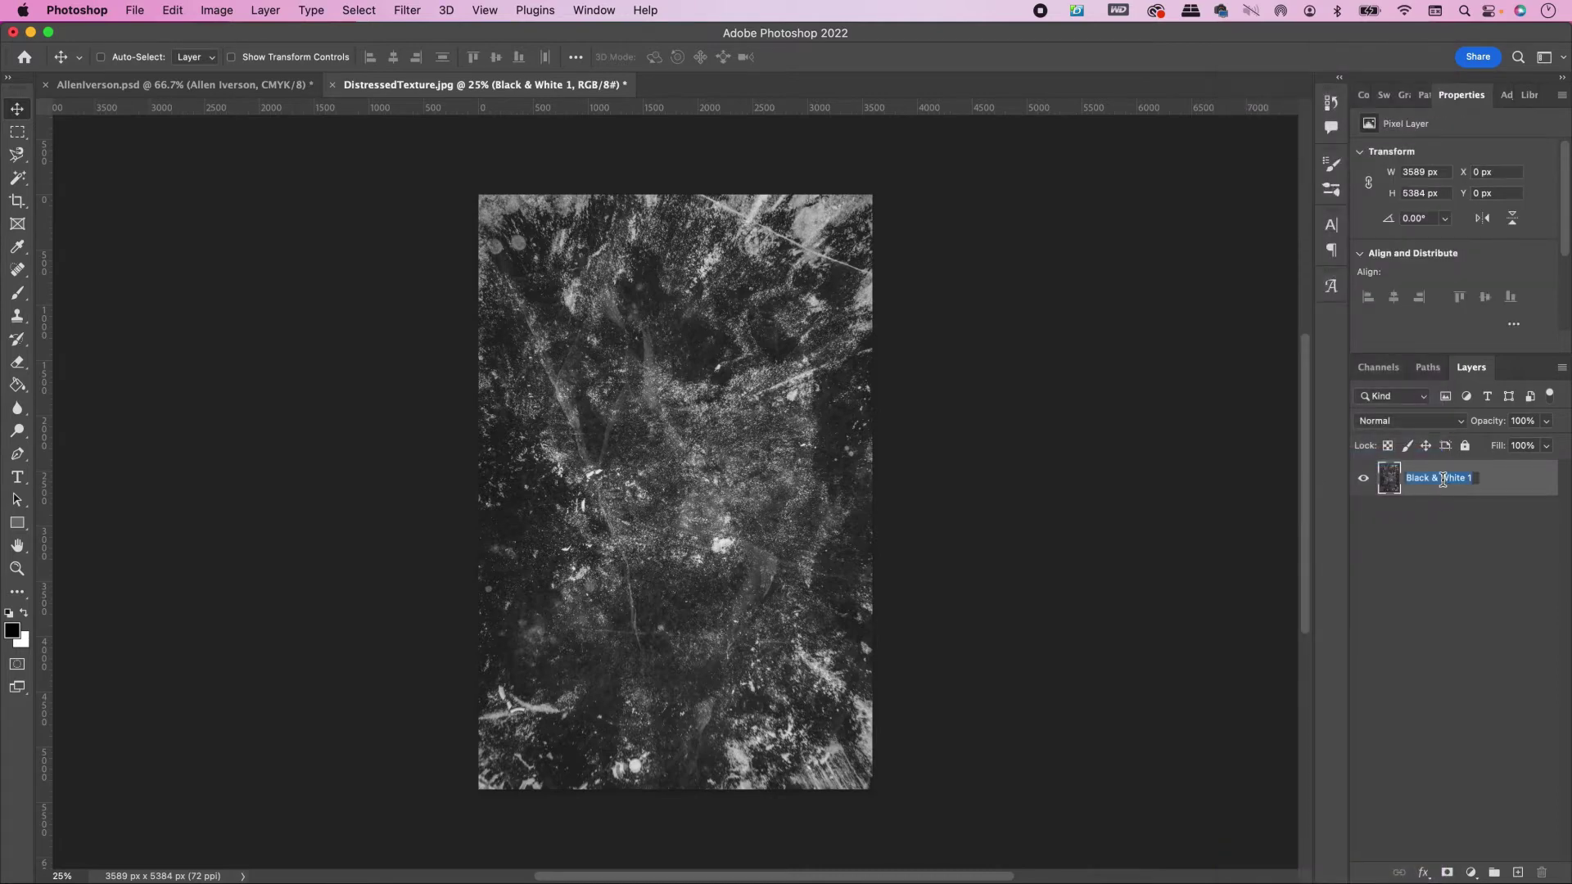
text(Distressed Texture)
key(Return)
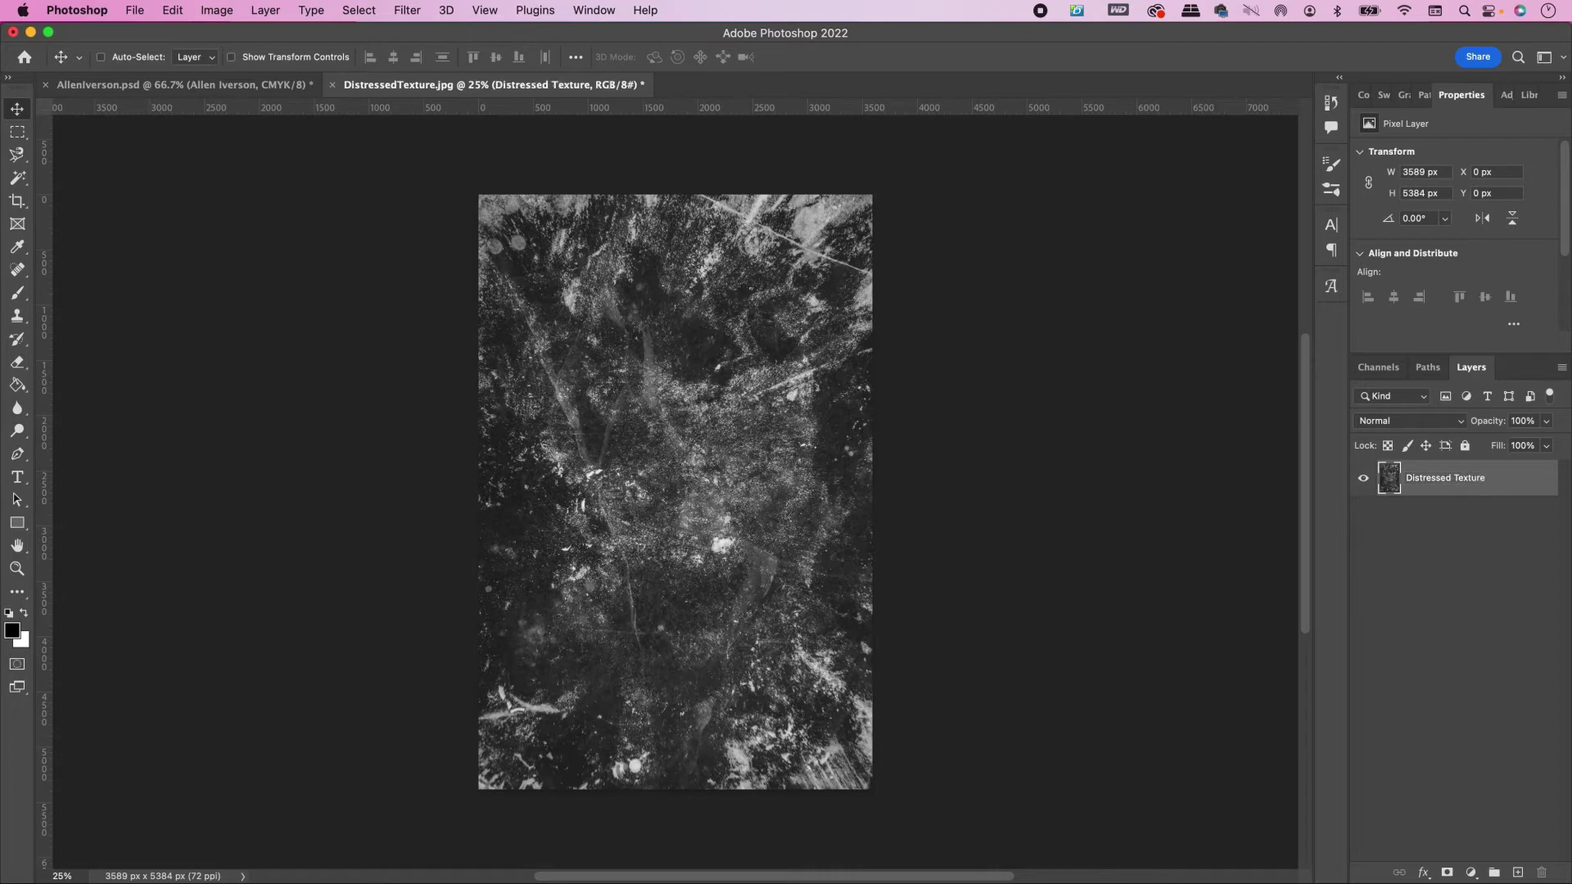
drag(577, 311, 643, 447)
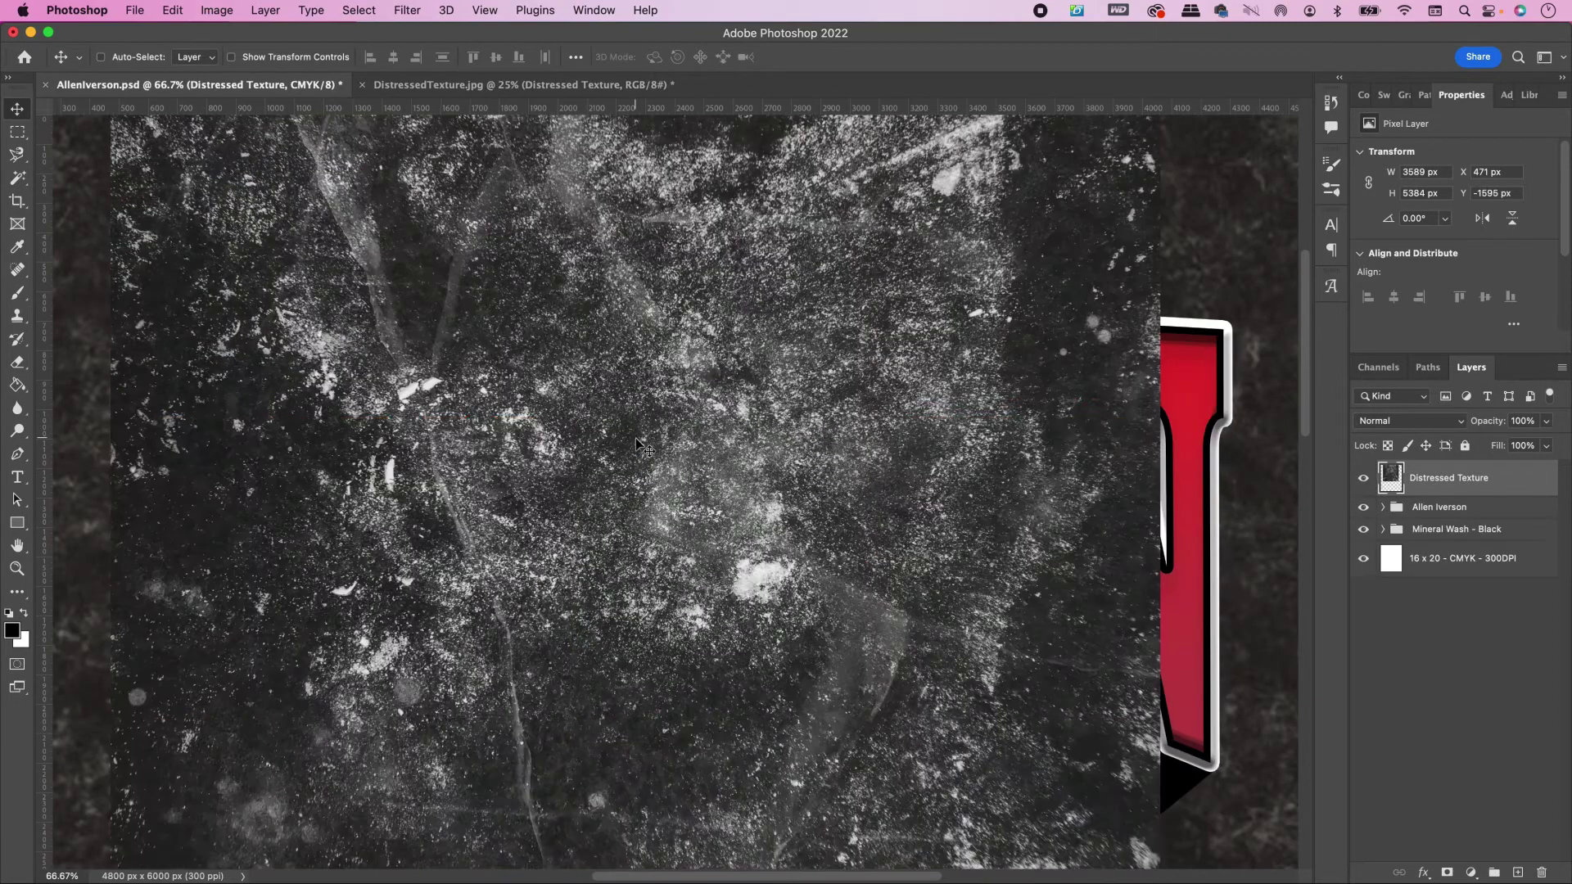
Step: Rotate the Distressed Texture layer about 89° to landscape and position it over the whole ALLEN IVERSON lettering
key(super+minus)
key(super+minus)
key(super+minus)
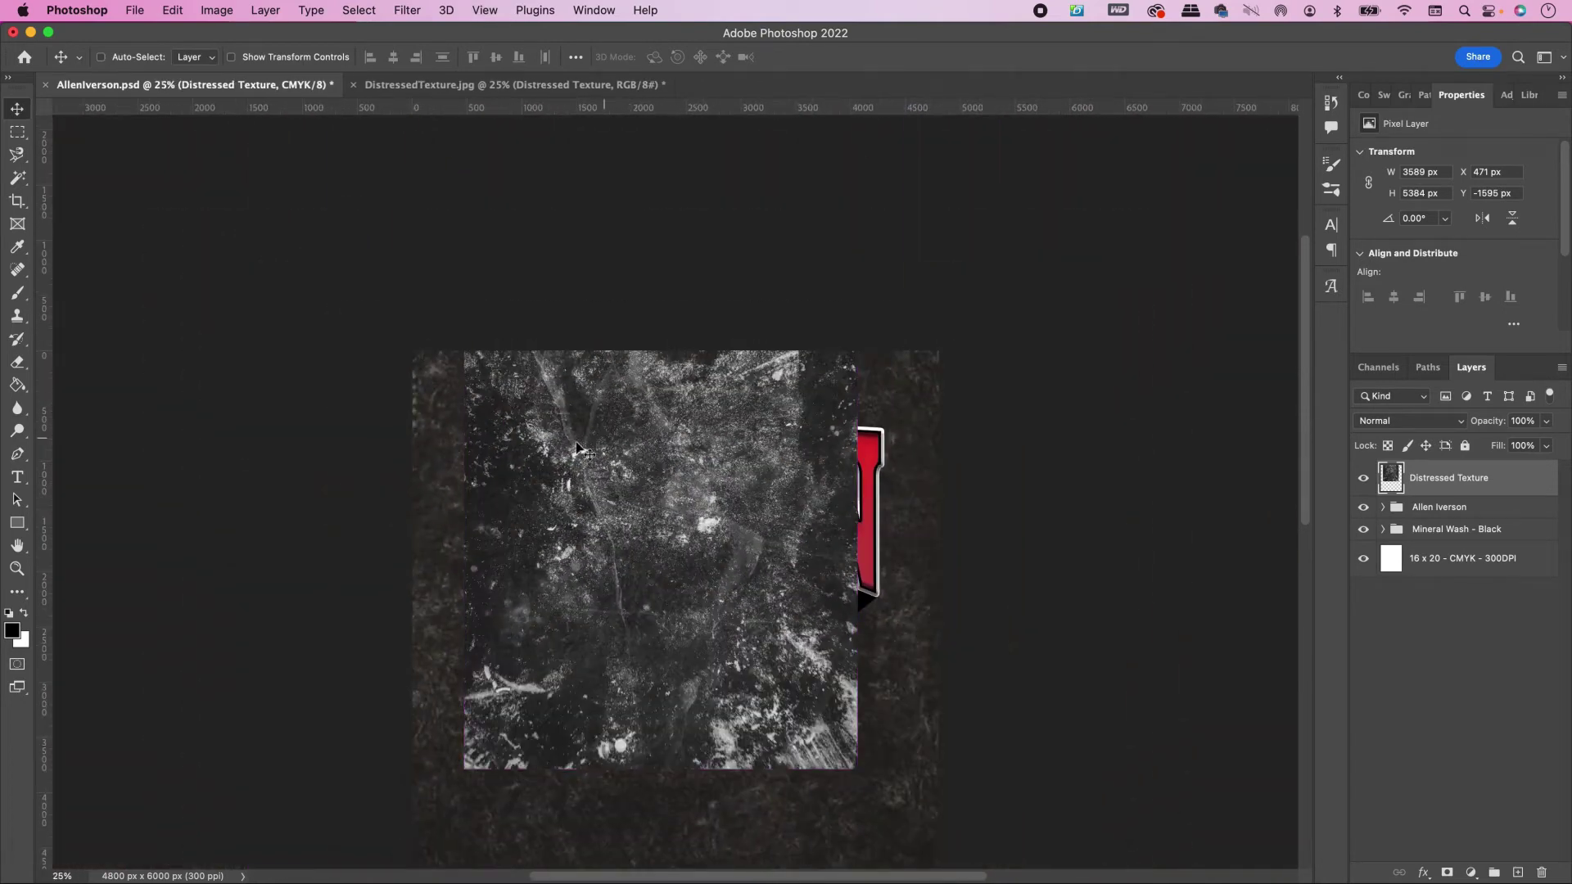
key(super+t)
drag(912, 262, 877, 737)
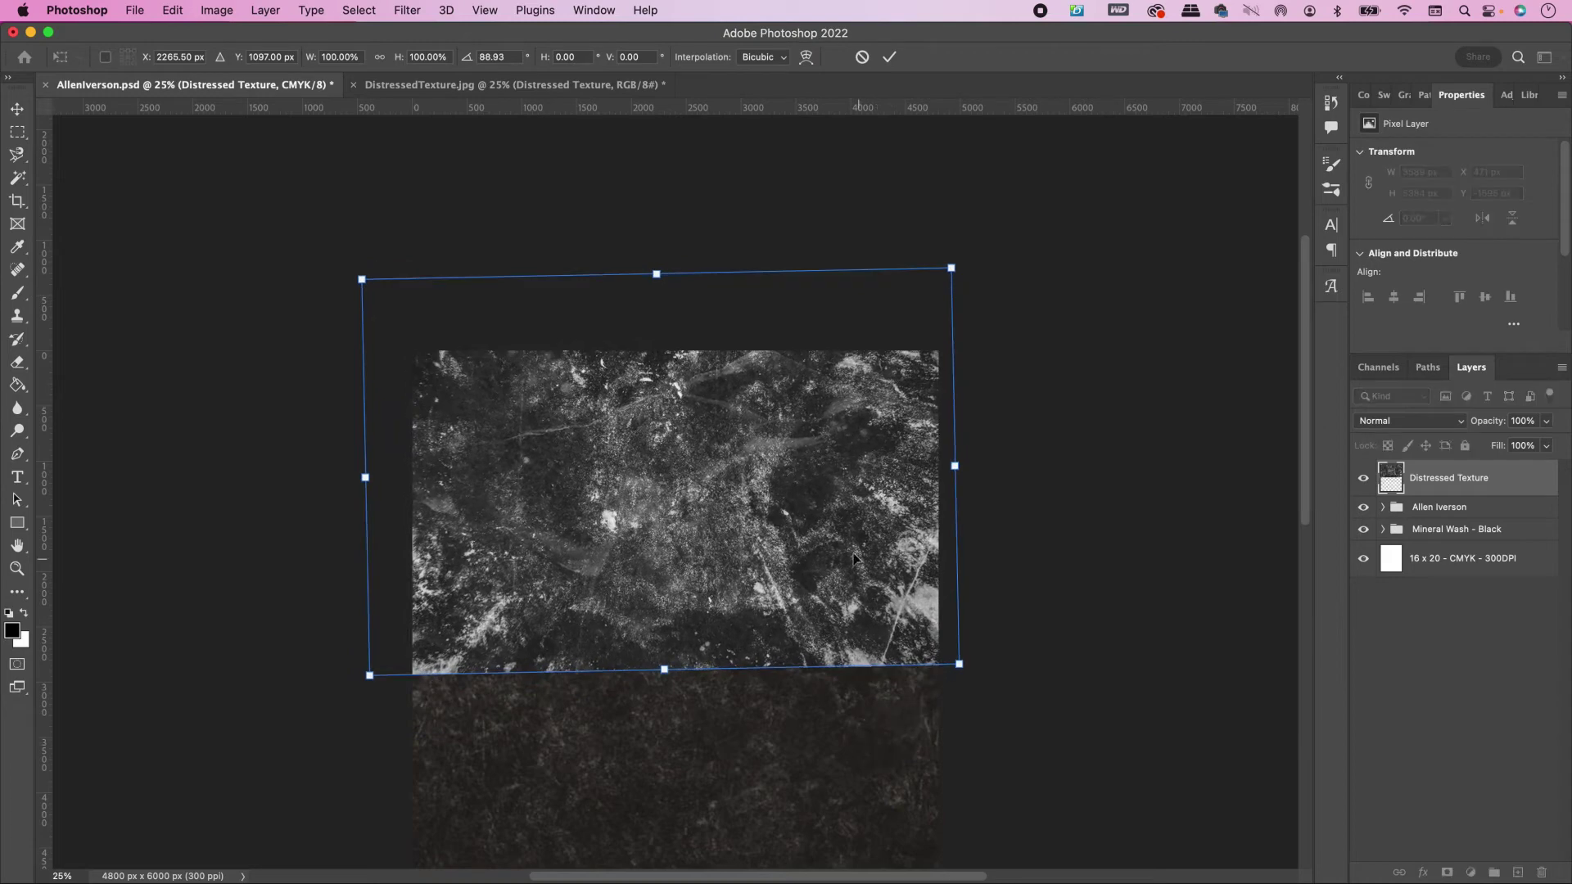
drag(853, 560, 869, 665)
key(Return)
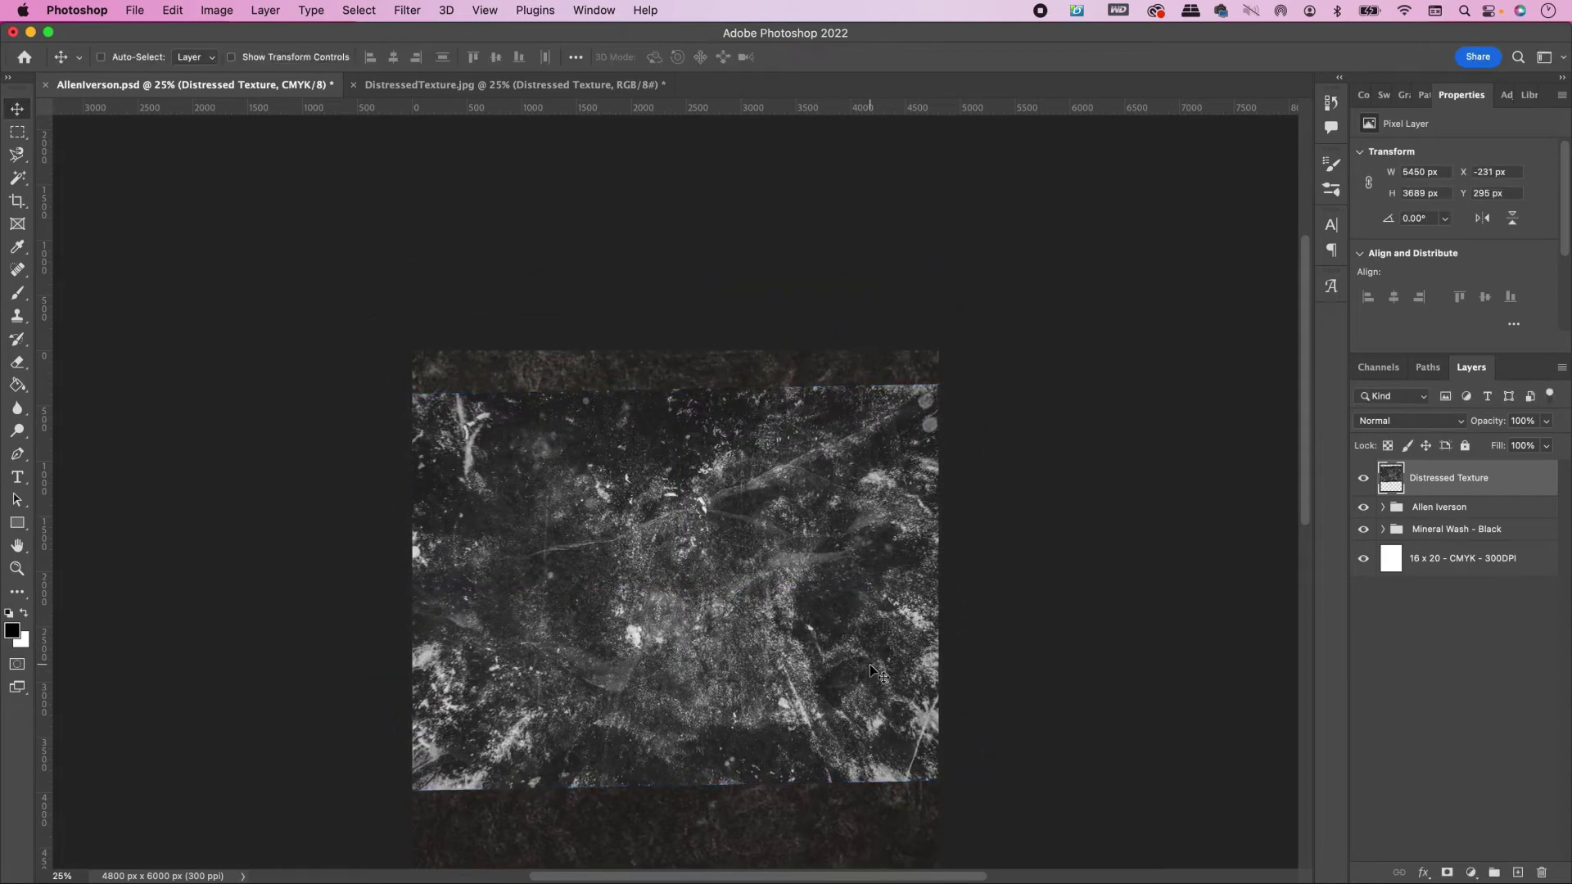
Step: Clip the Distressed Texture layer to the Allen Iverson group and set its blend mode to Color Burn
right_click(1462, 495)
click(1410, 494)
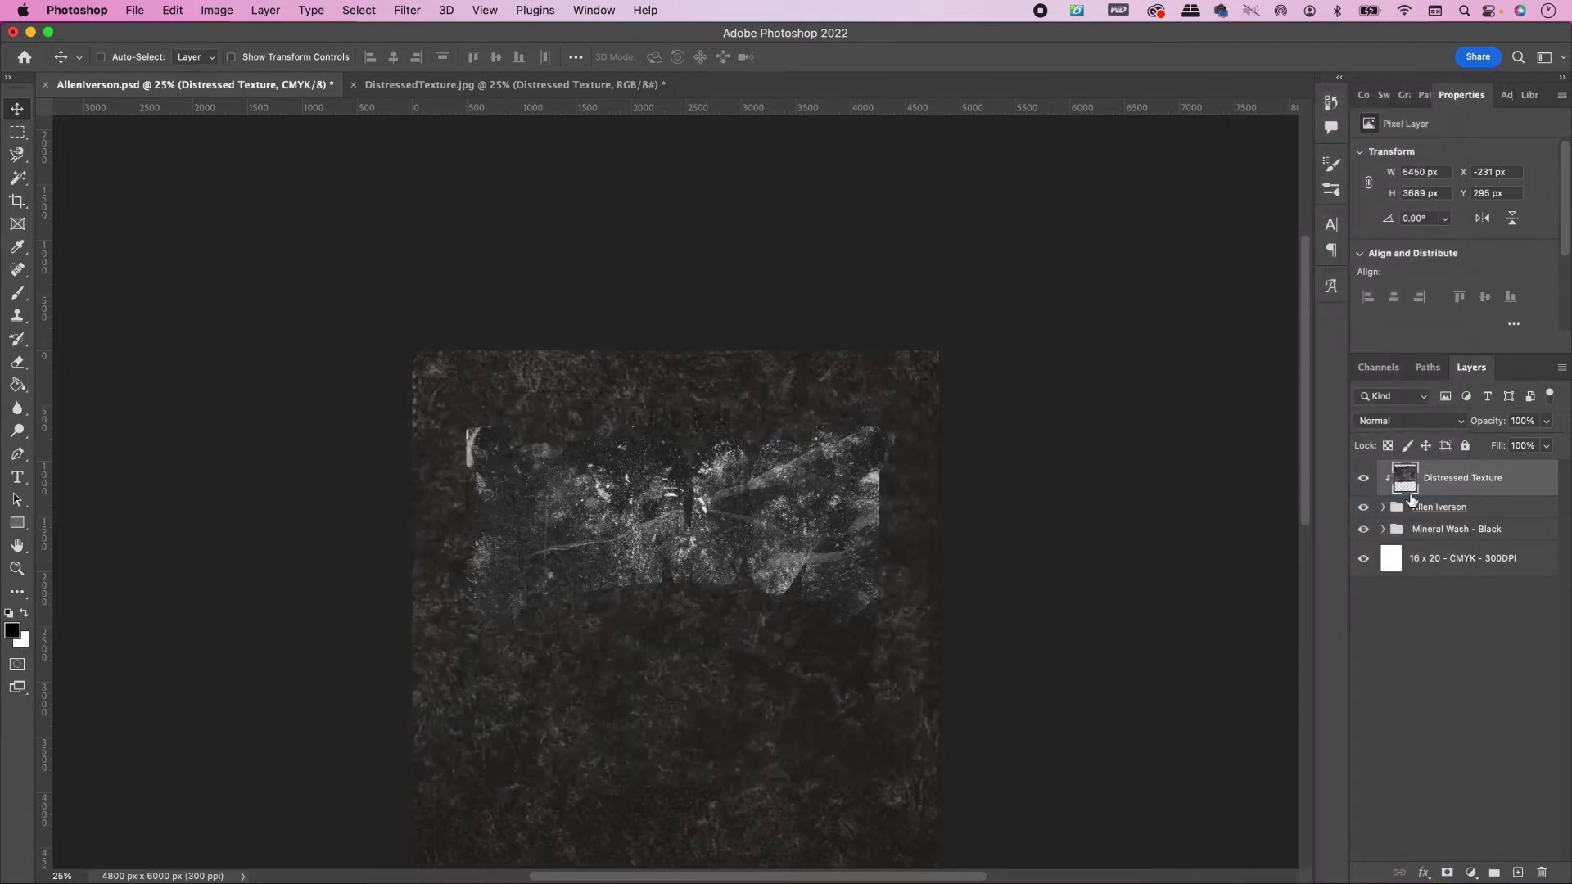
click(1407, 421)
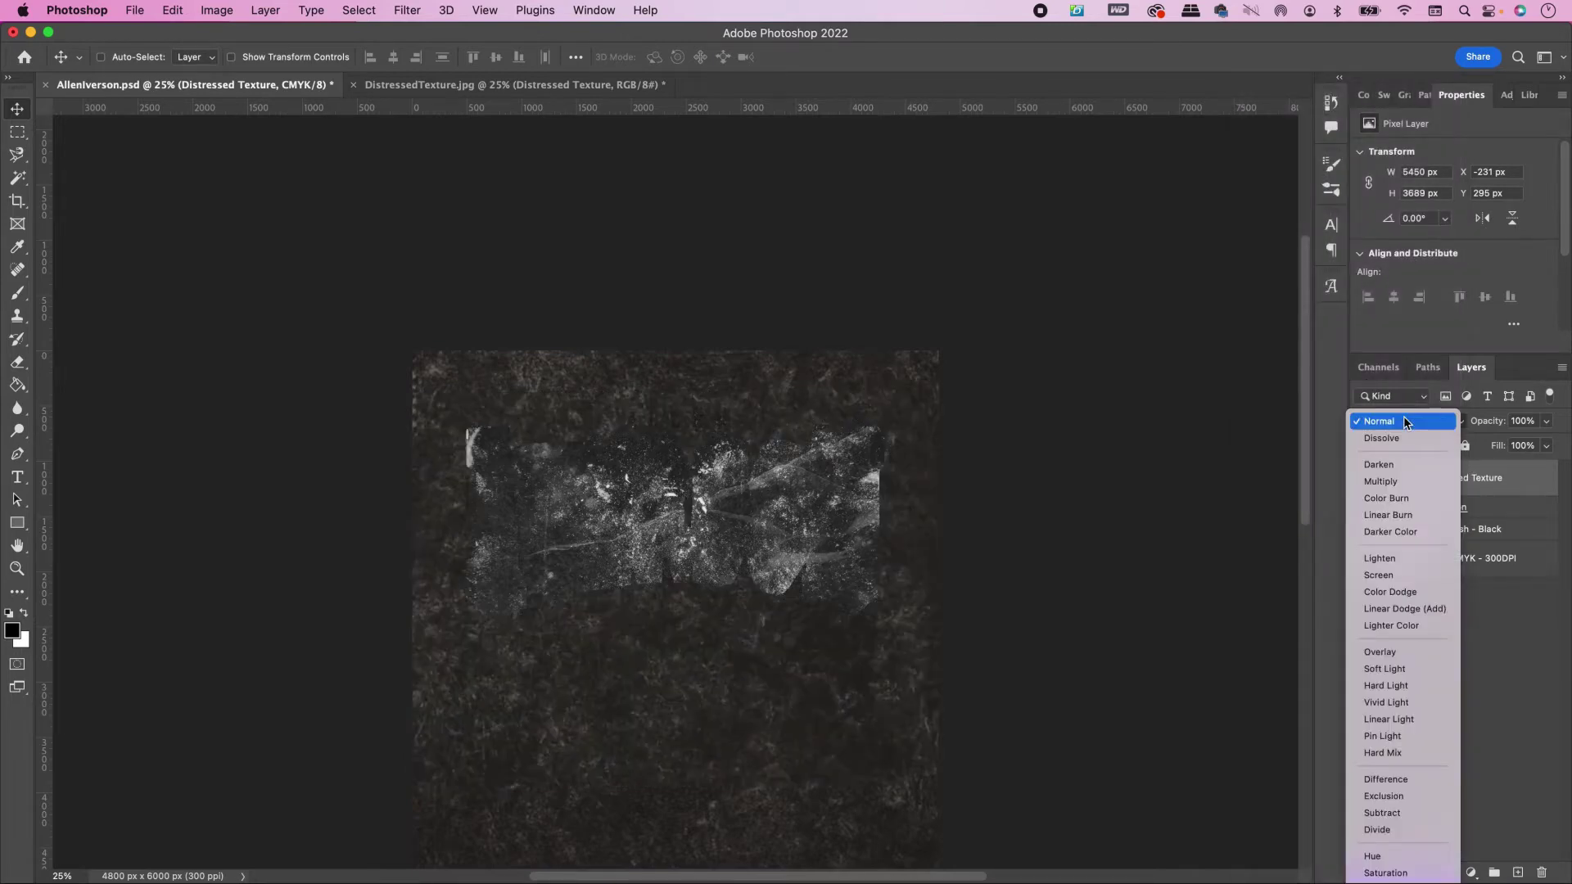
click(1389, 498)
key(super+equal)
key(super+equal)
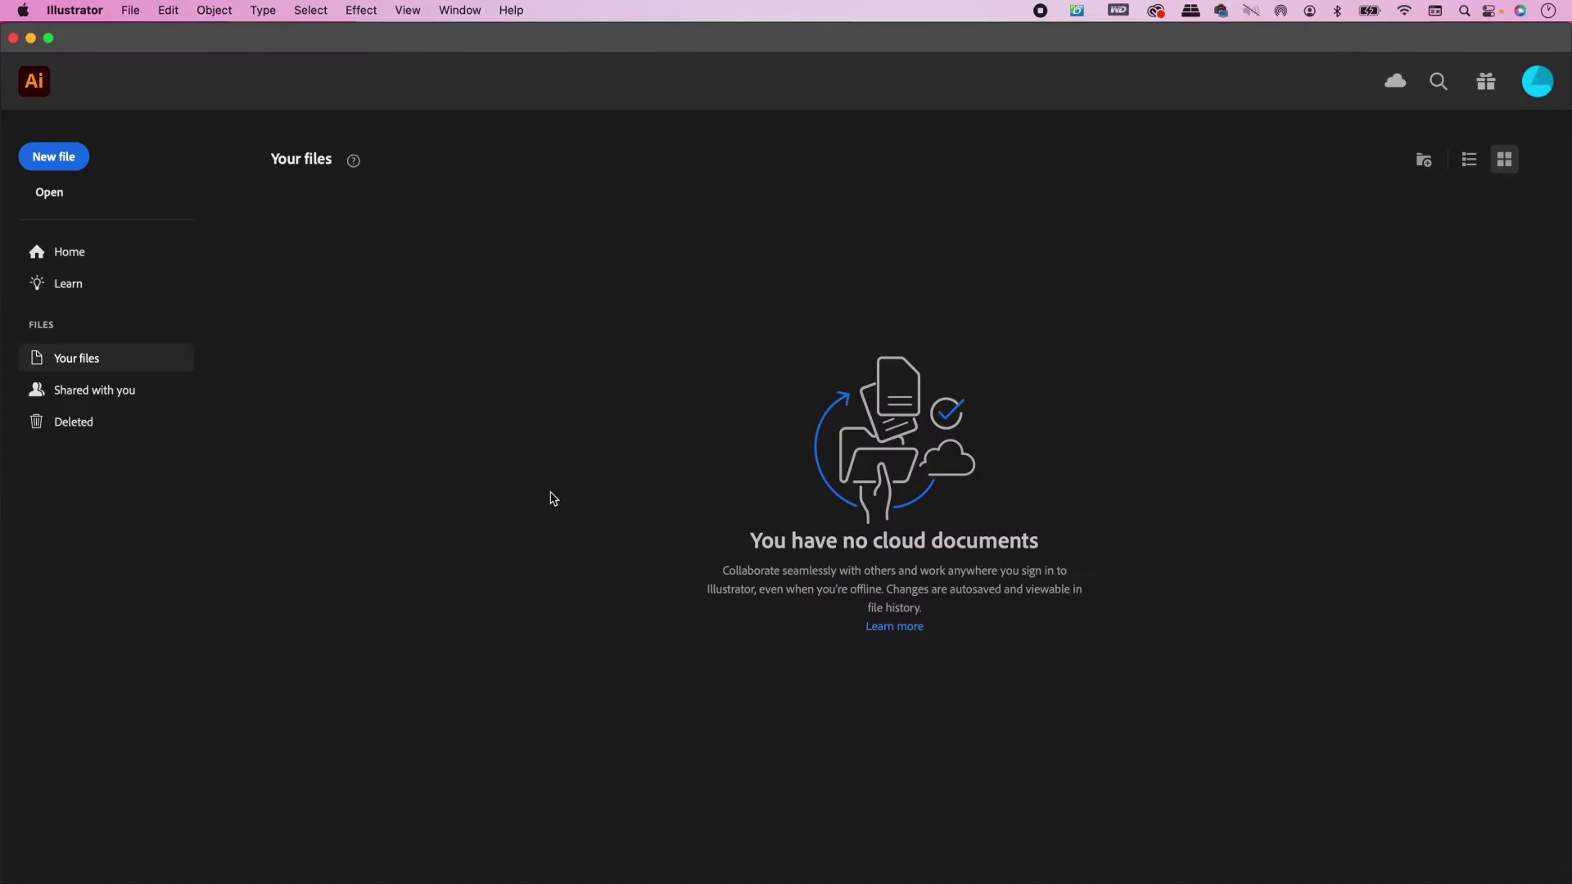
Step: Open Grunge_Halftone.ai in Illustrator and select its whole halftone artwork for copying
key(super+o)
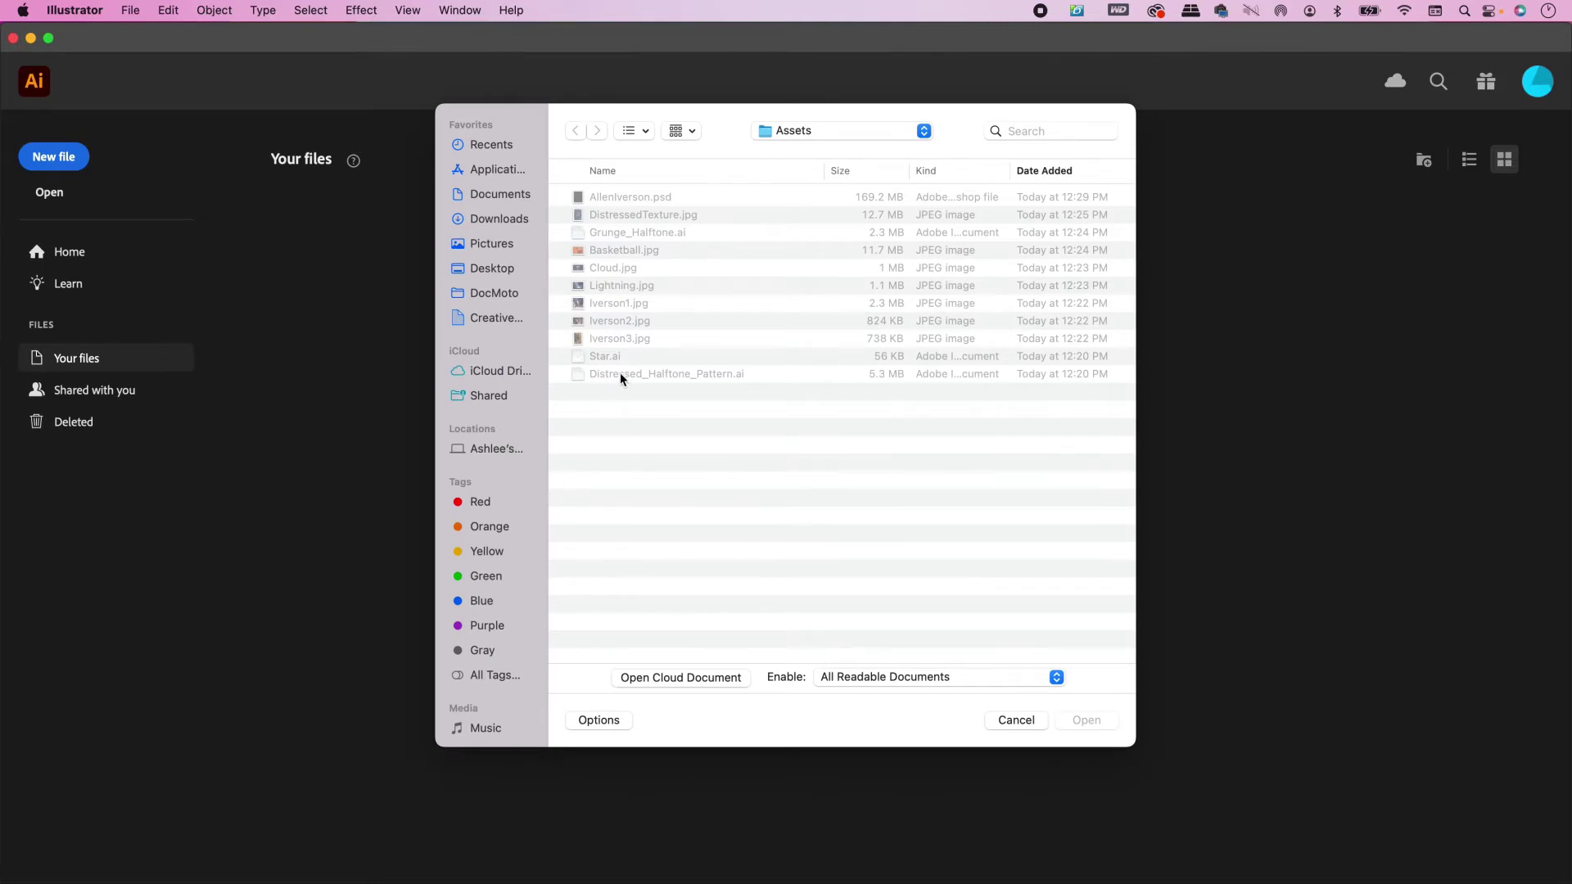
double_click(618, 232)
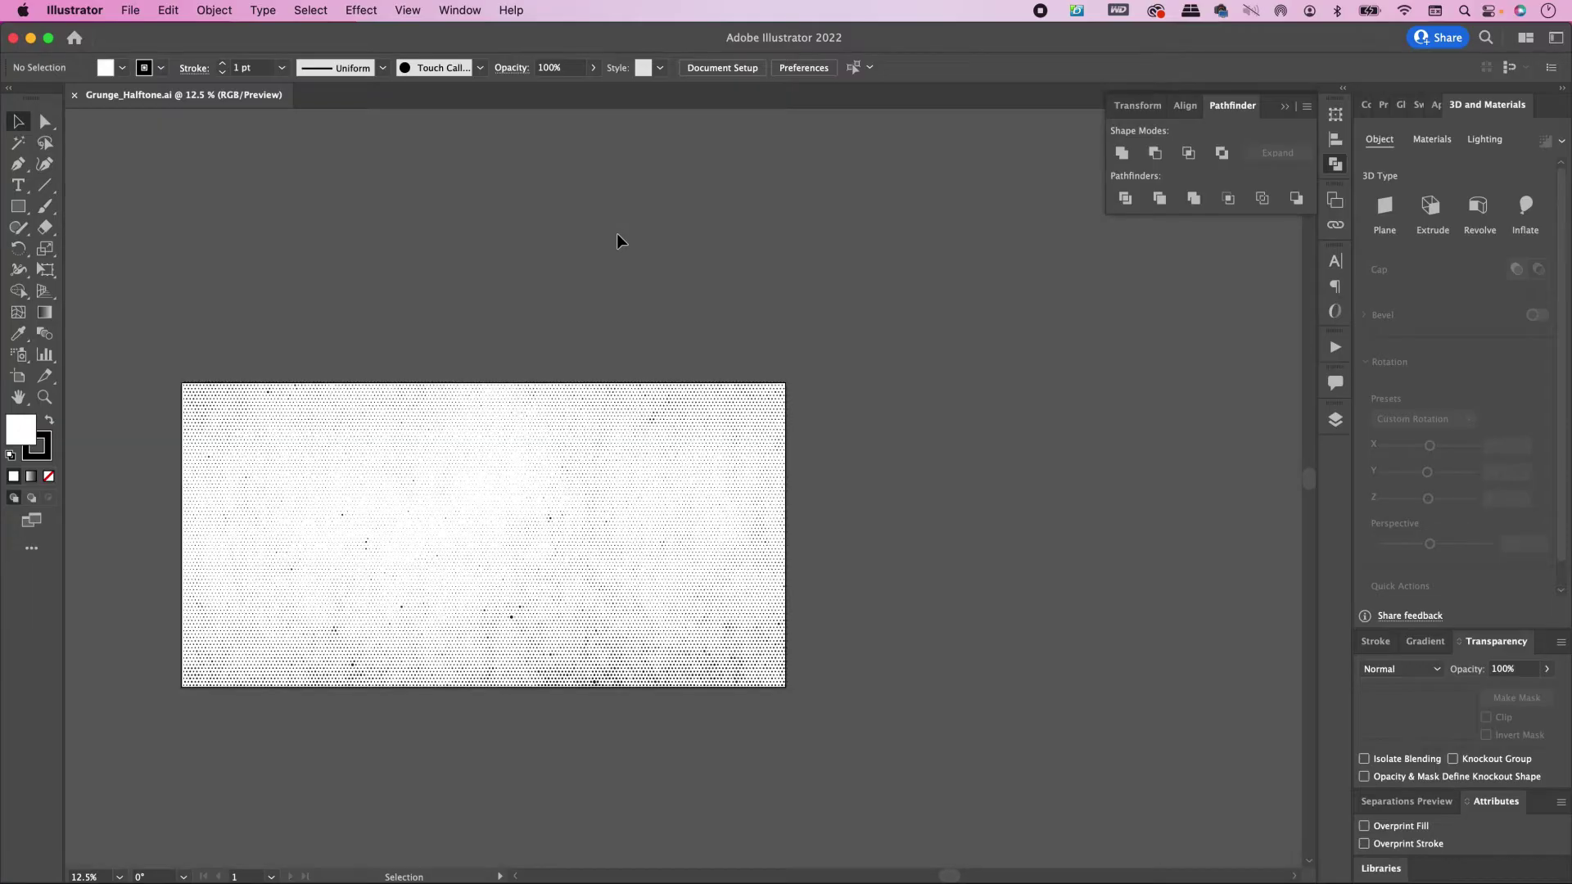
click(593, 497)
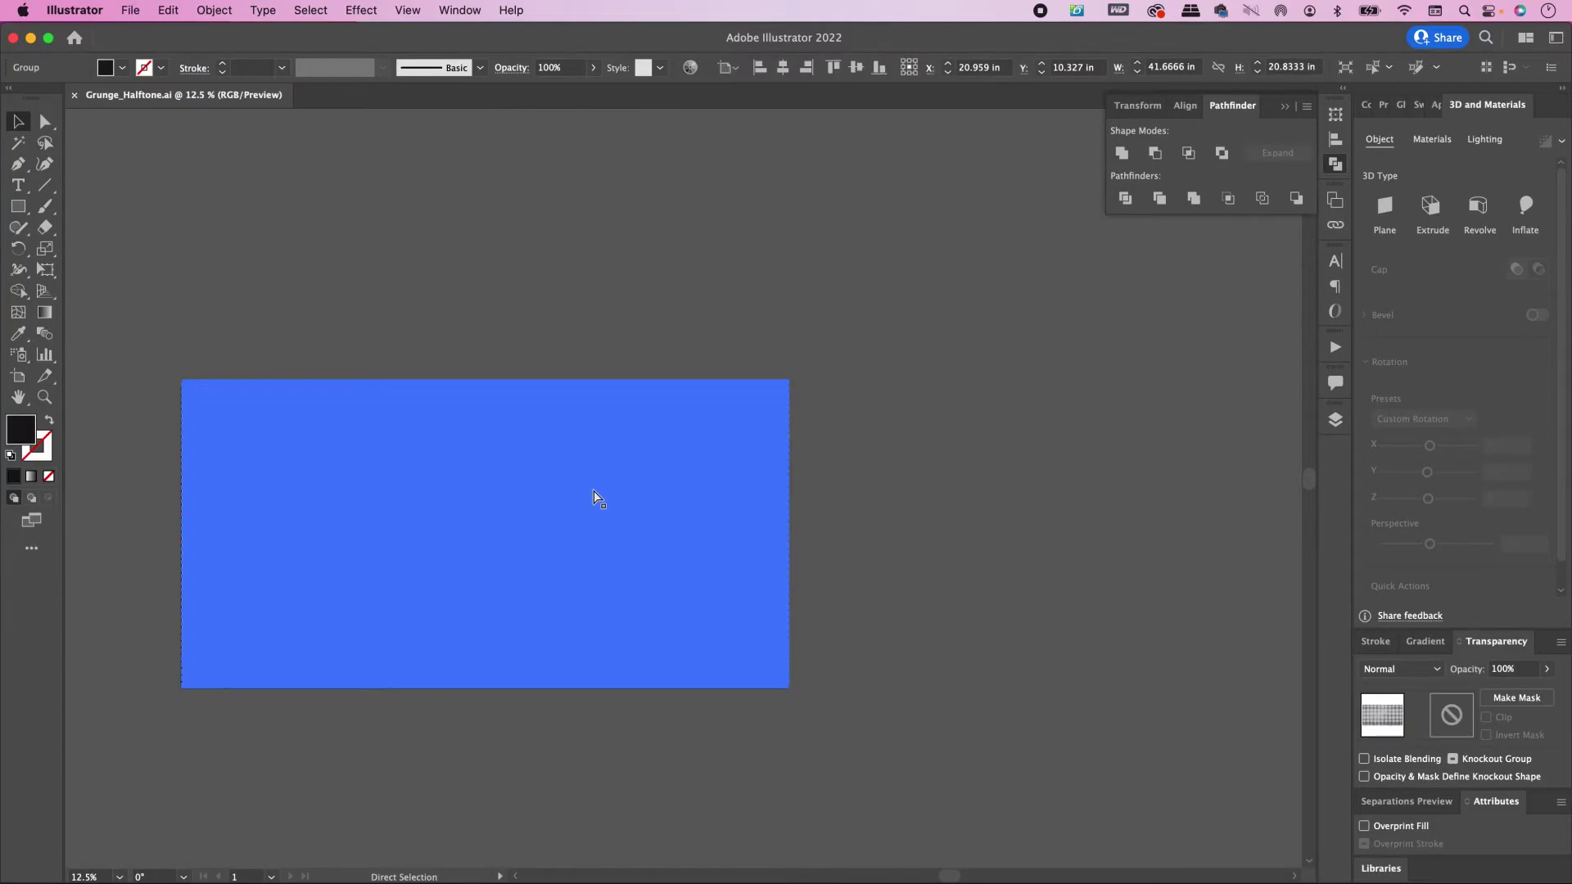
Step: Switch to Photoshop, paste the halftone into AllenIverson.psd as a smart object and place it over the IVERSON lettering
key(super+Tab)
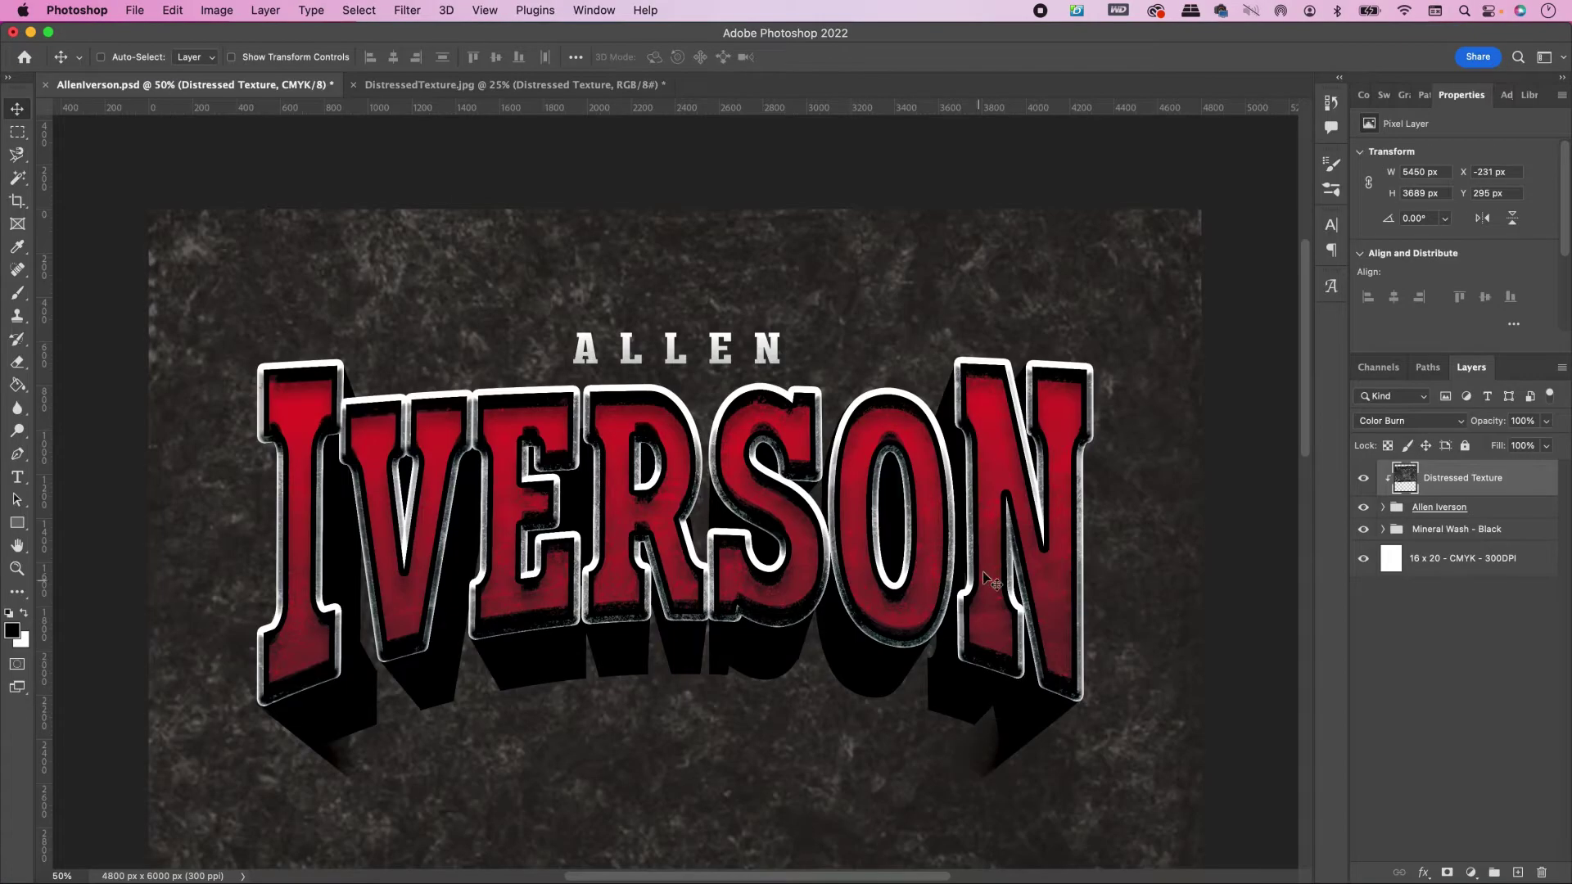
key(super+v)
click(866, 424)
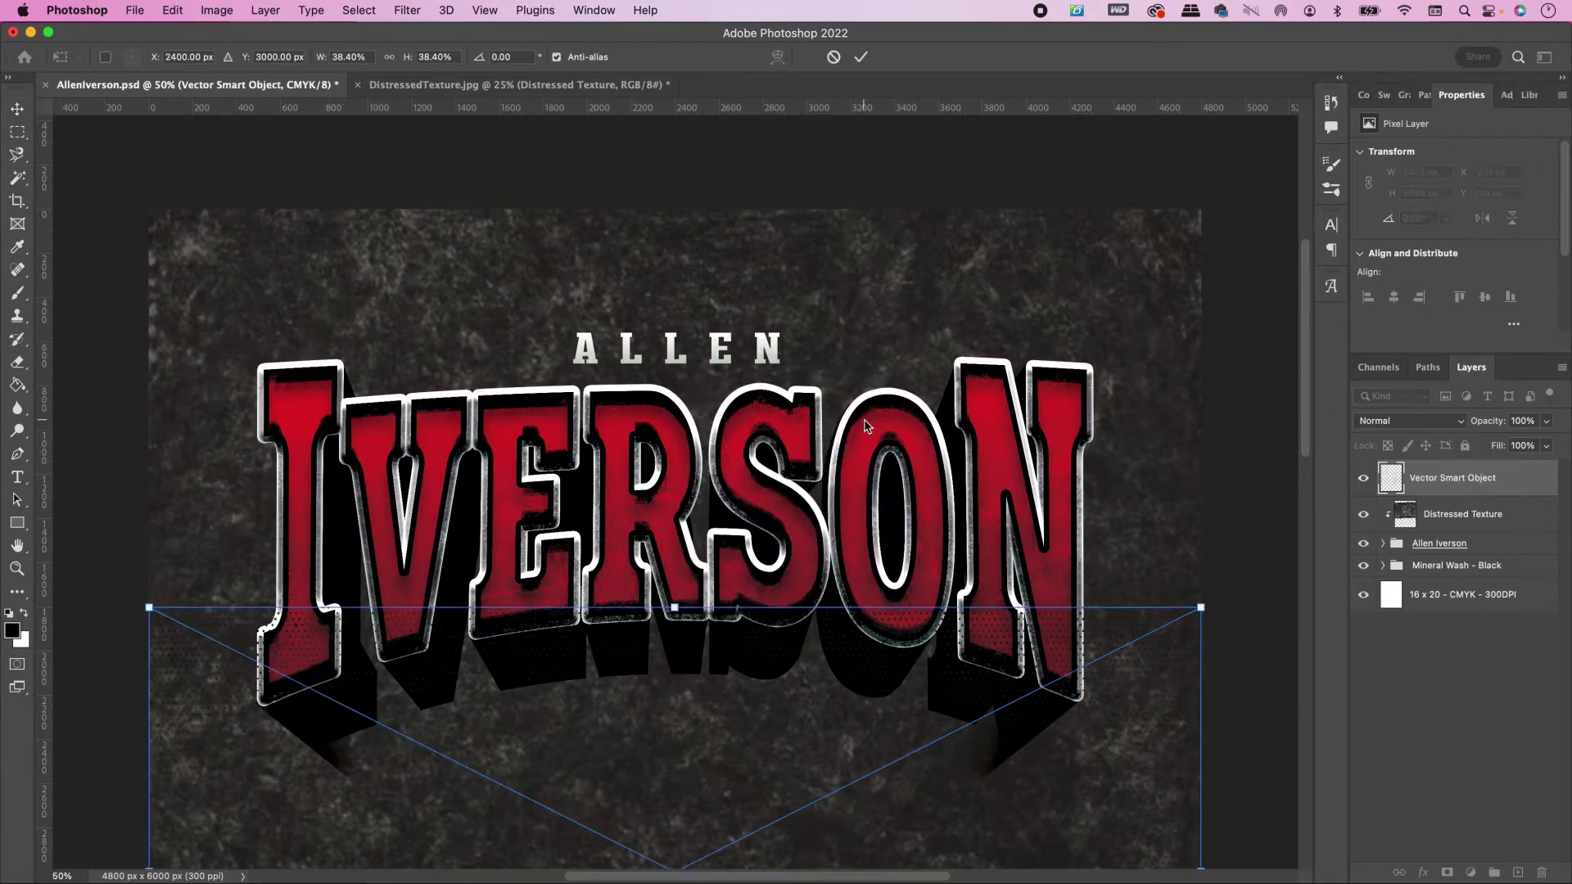
drag(749, 713, 755, 473)
key(Return)
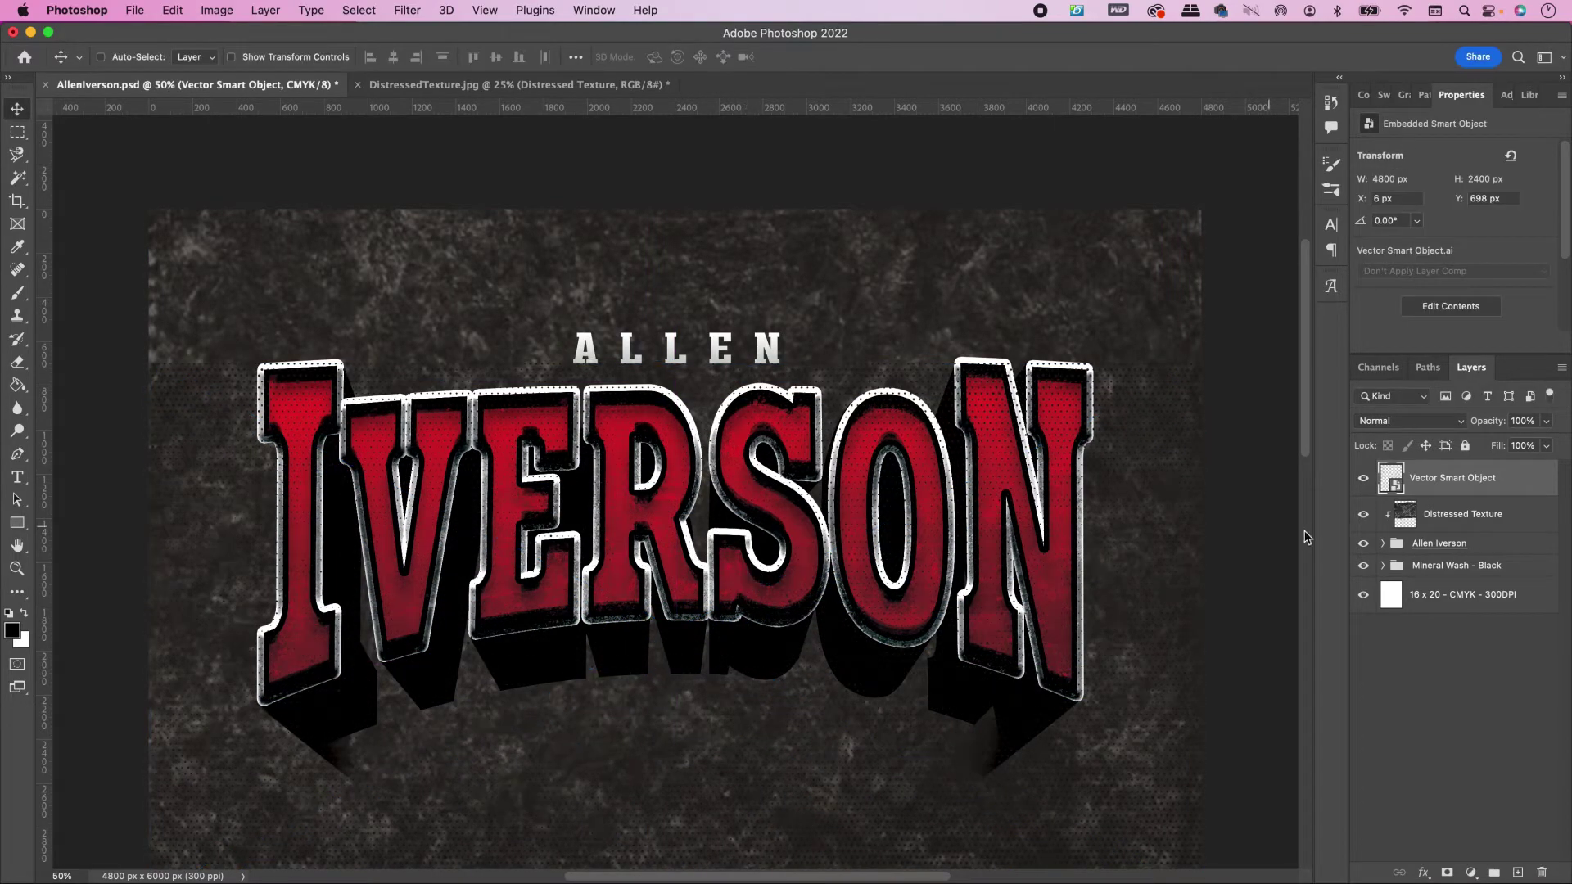
Step: Rename the pasted layer "Distressed Halftone" and clip it to the Allen Iverson group along with the Distressed Texture layer
double_click(1420, 483)
text(S)
text(istressed Halftone)
key(Return)
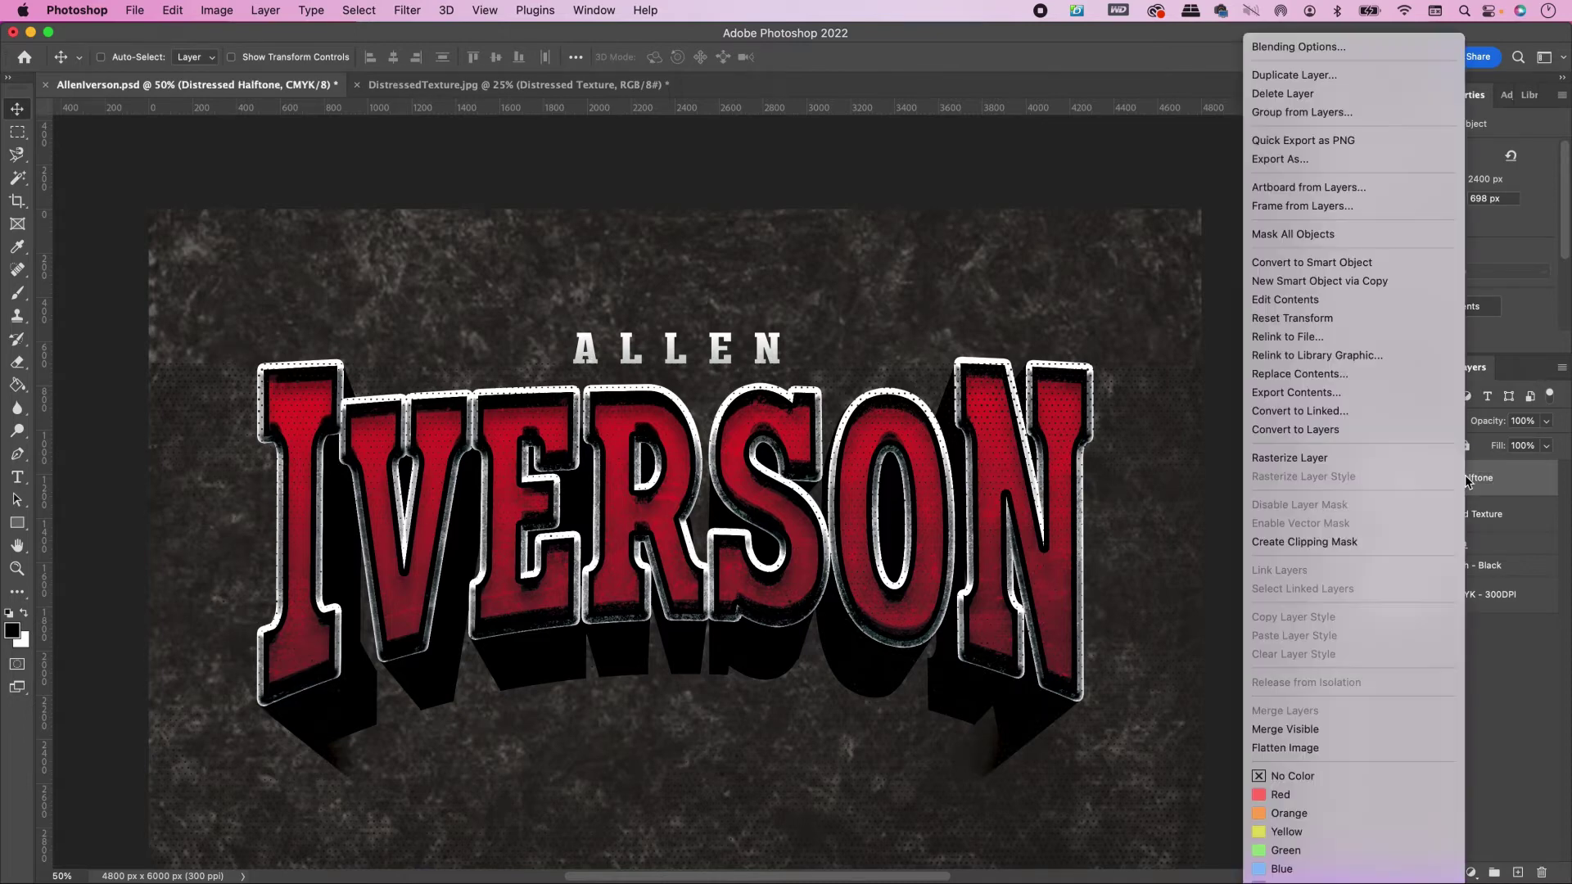
right_click(1466, 483)
click(1370, 545)
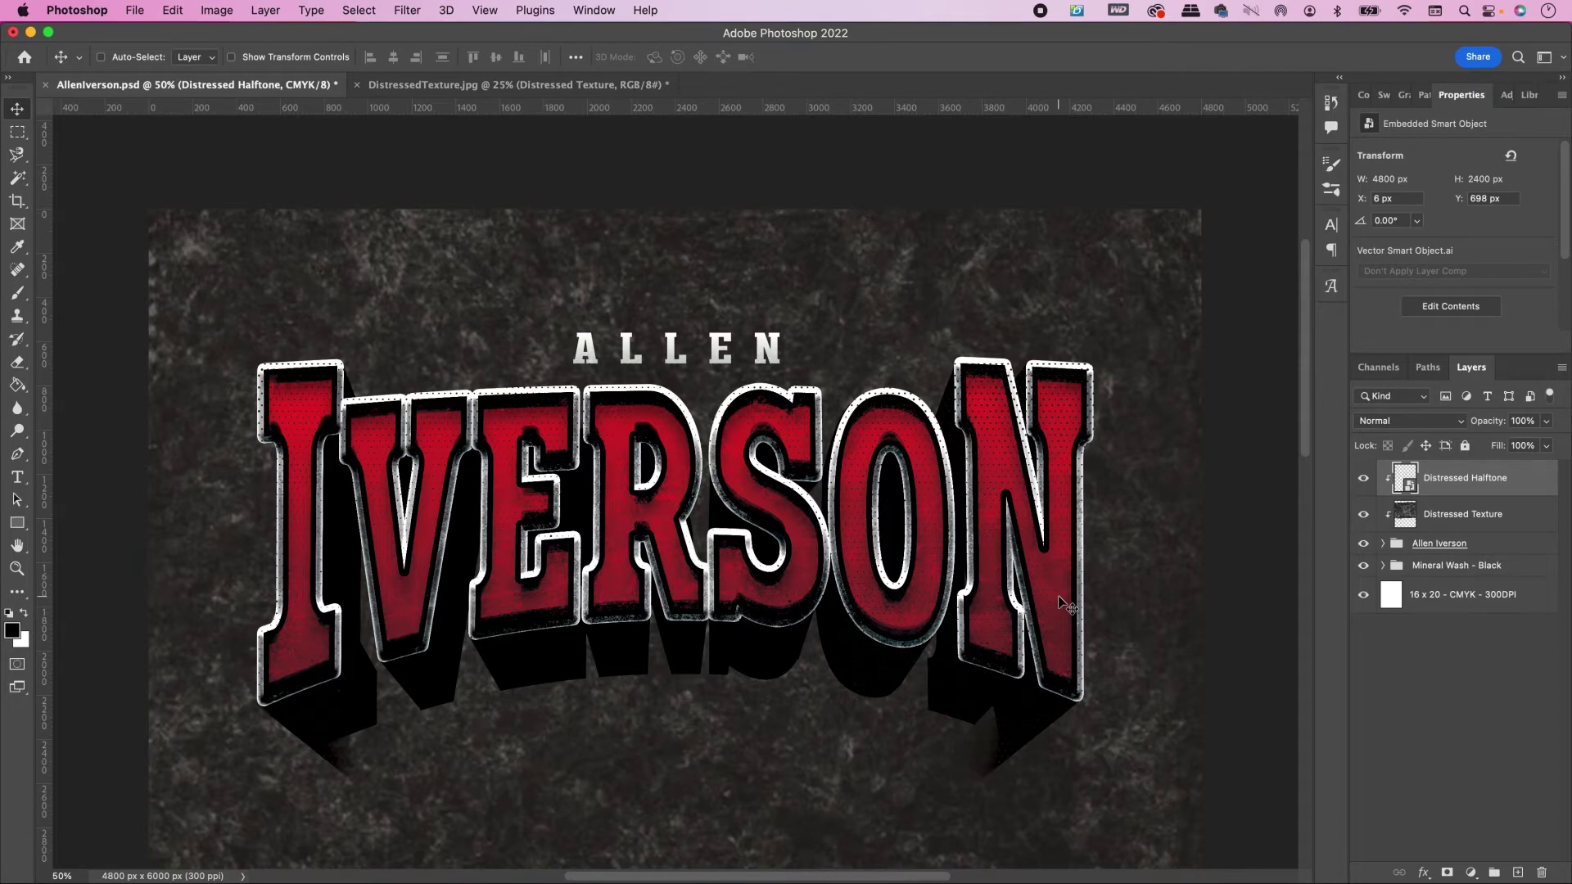
Step: Open Basketball.jpg and set the foreground color to dark red 9e1e01
key(super+o)
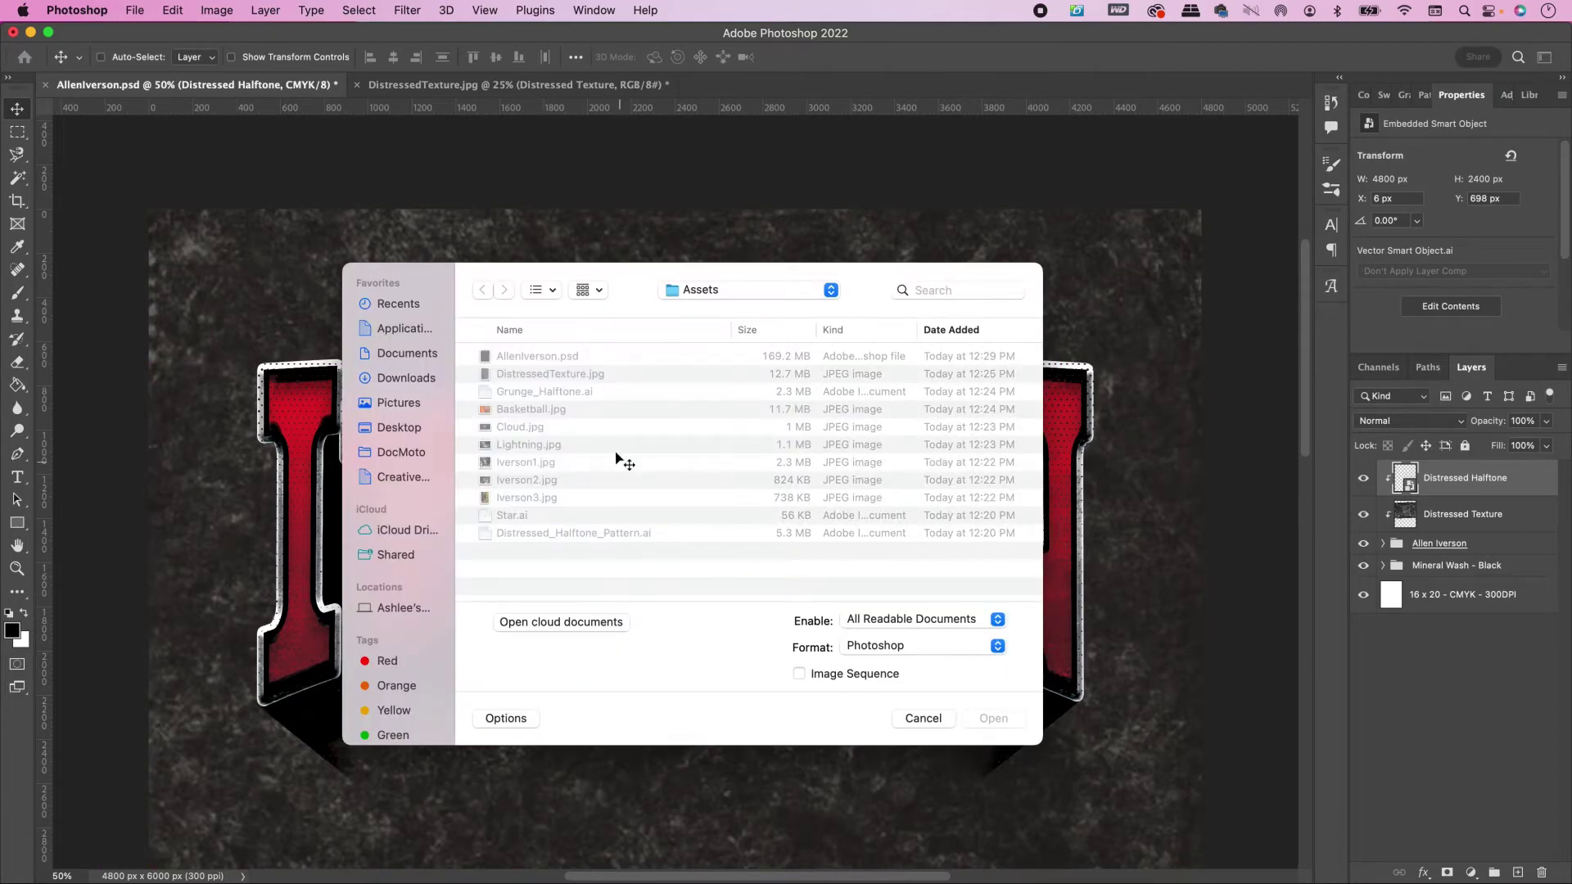
double_click(592, 407)
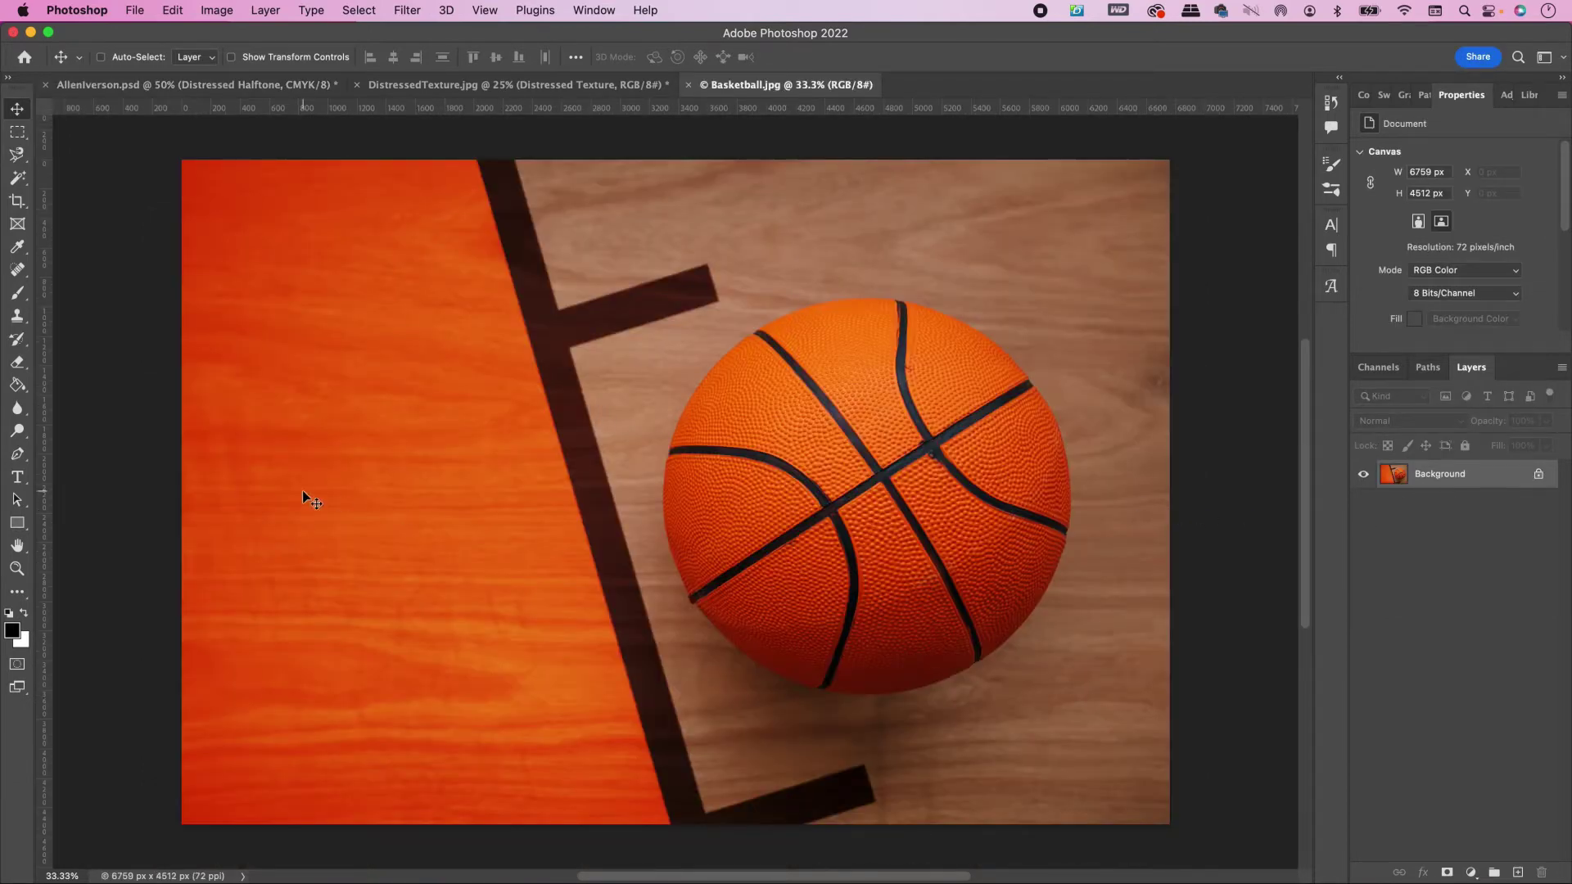
click(12, 629)
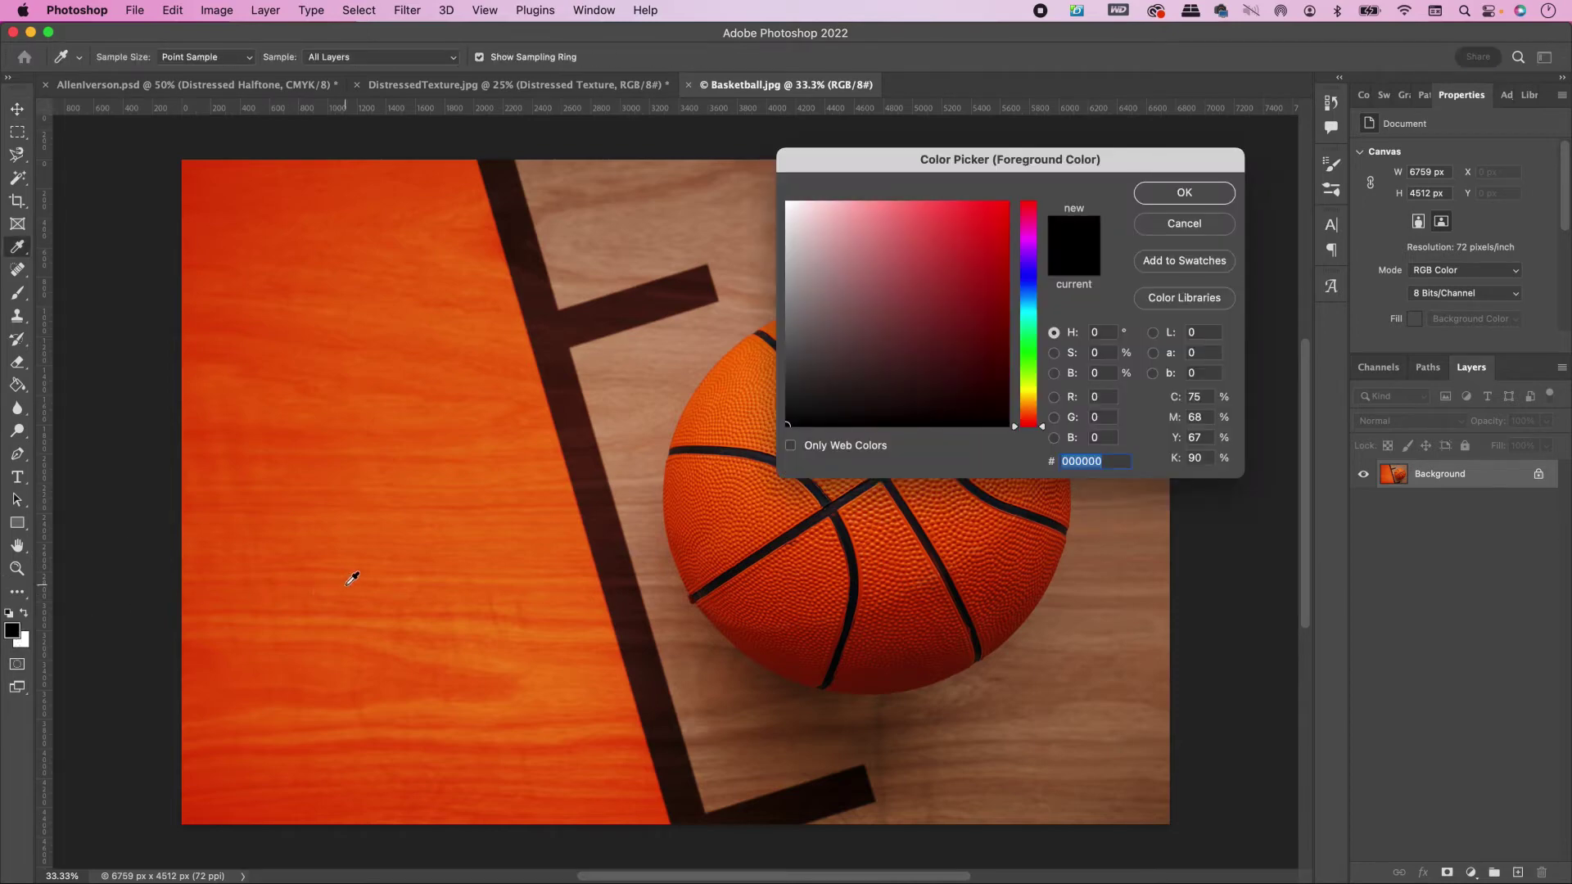
text(9e)
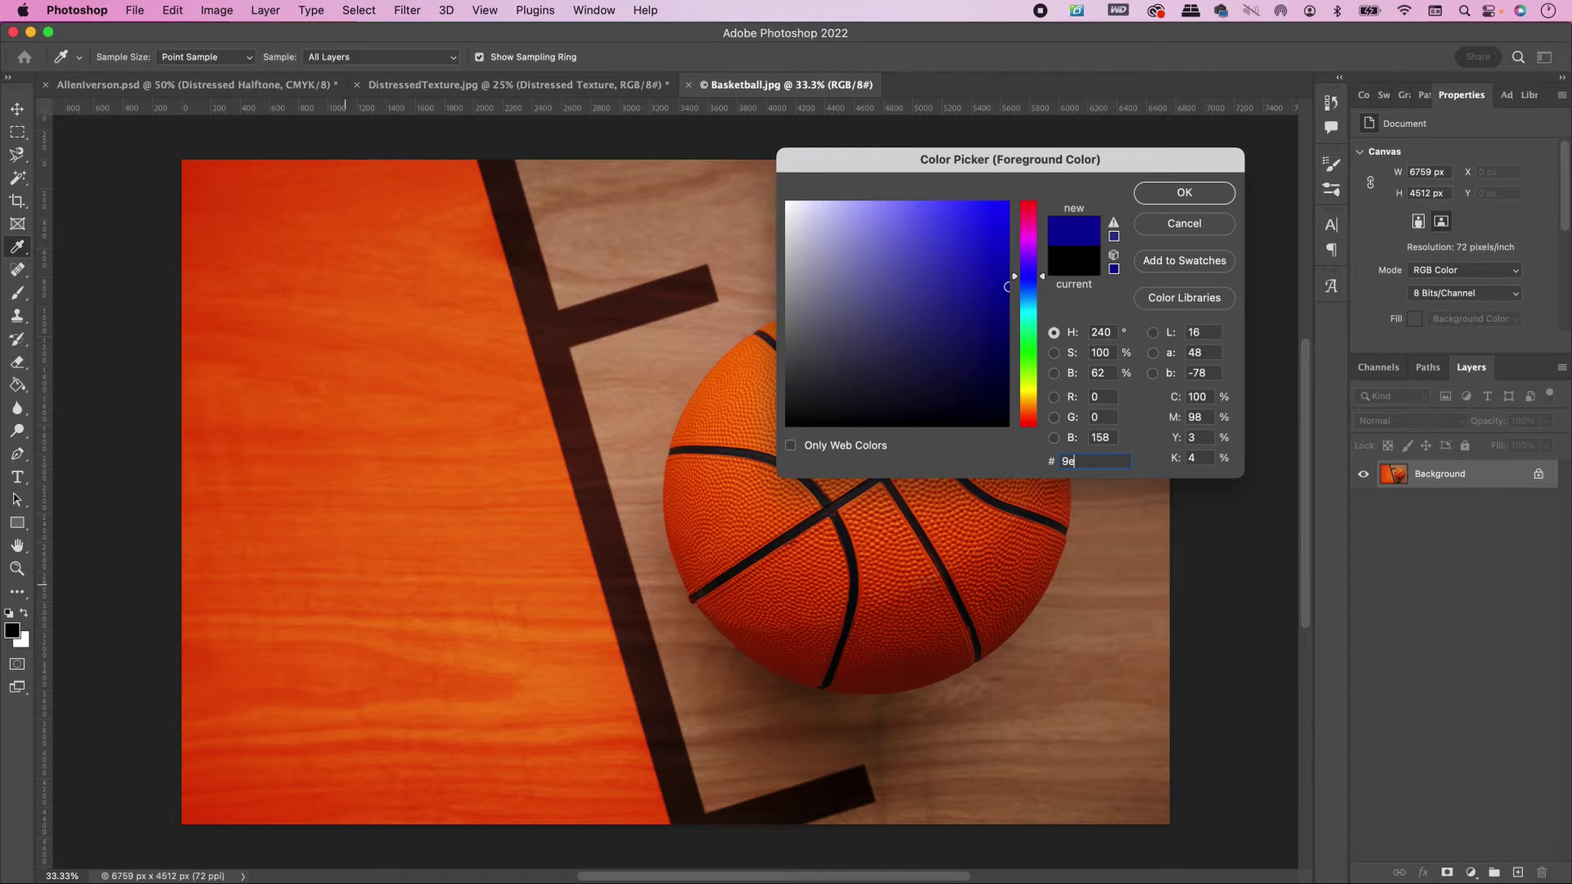
text(1e)
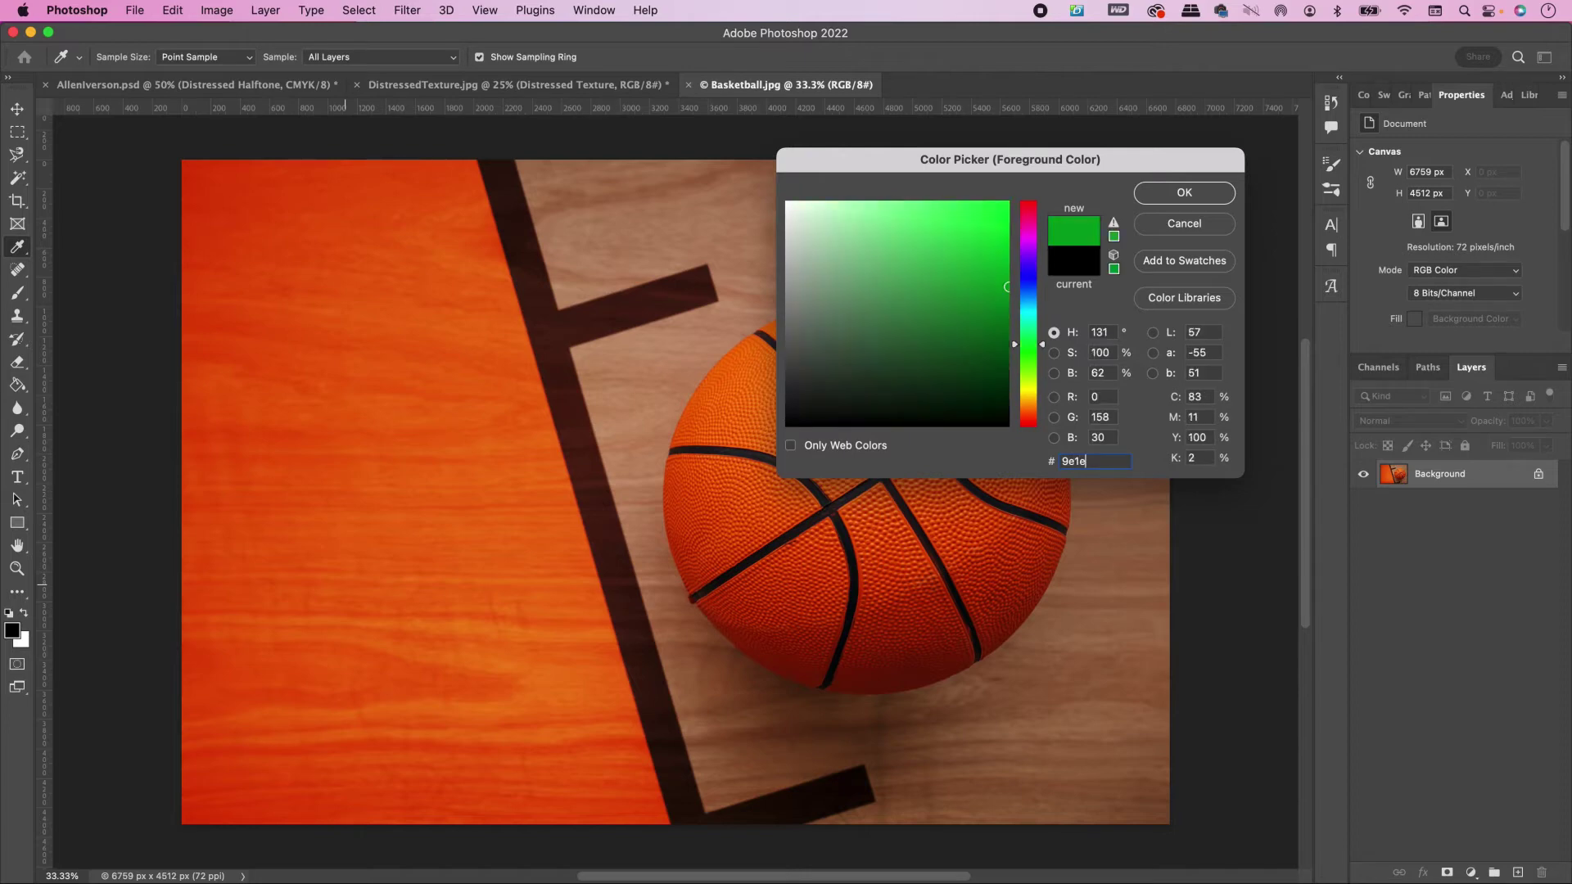
text(01)
key(Return)
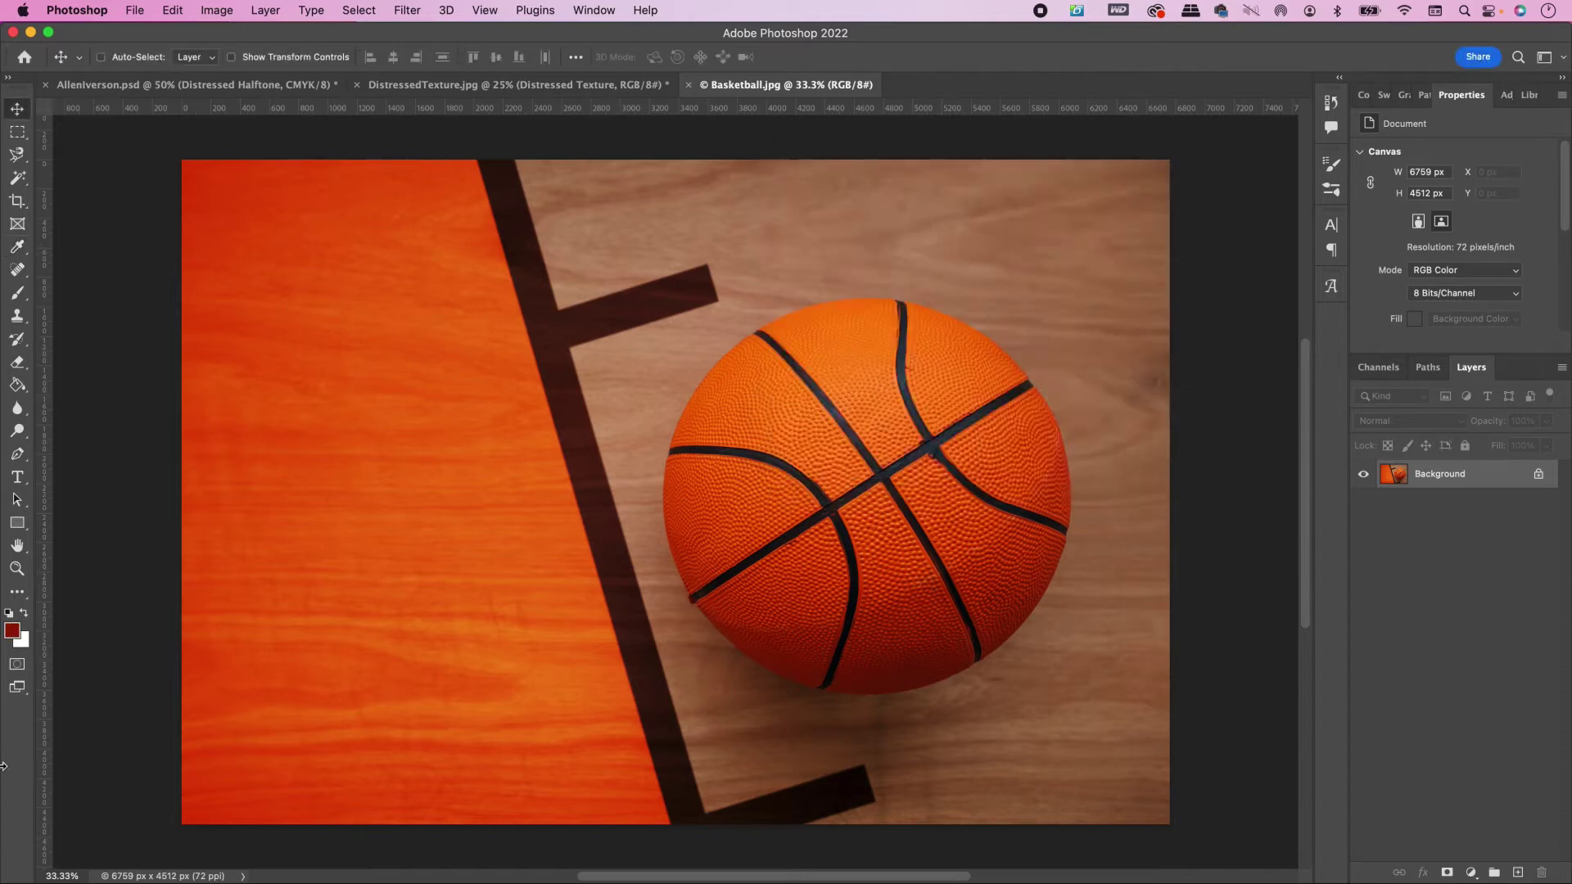
Step: Set the background color to orange f97b00
click(22, 641)
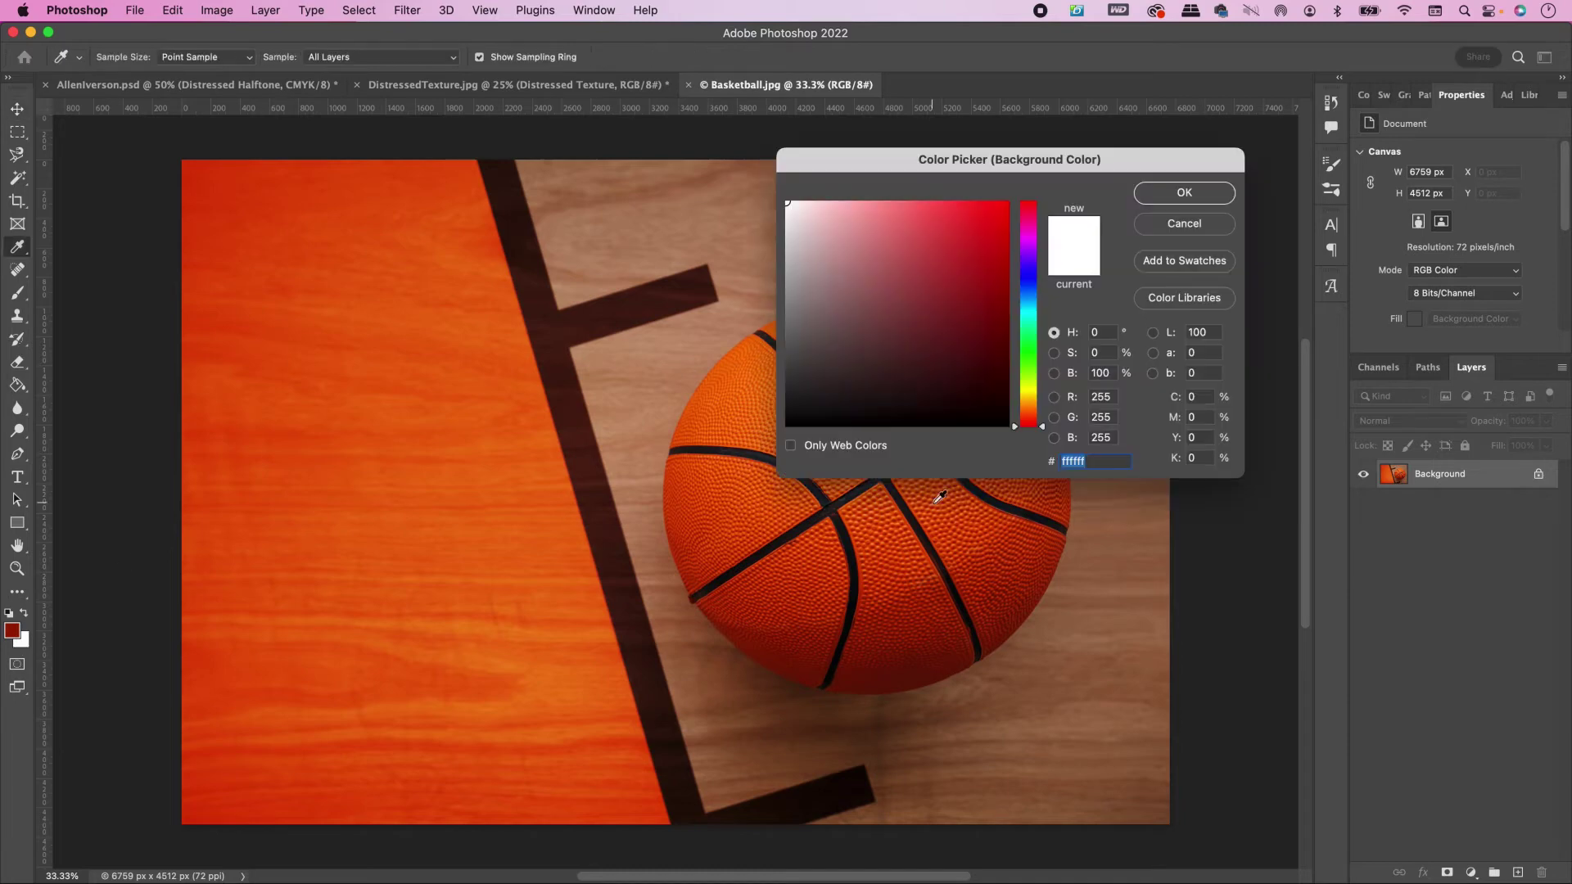
text(f9)
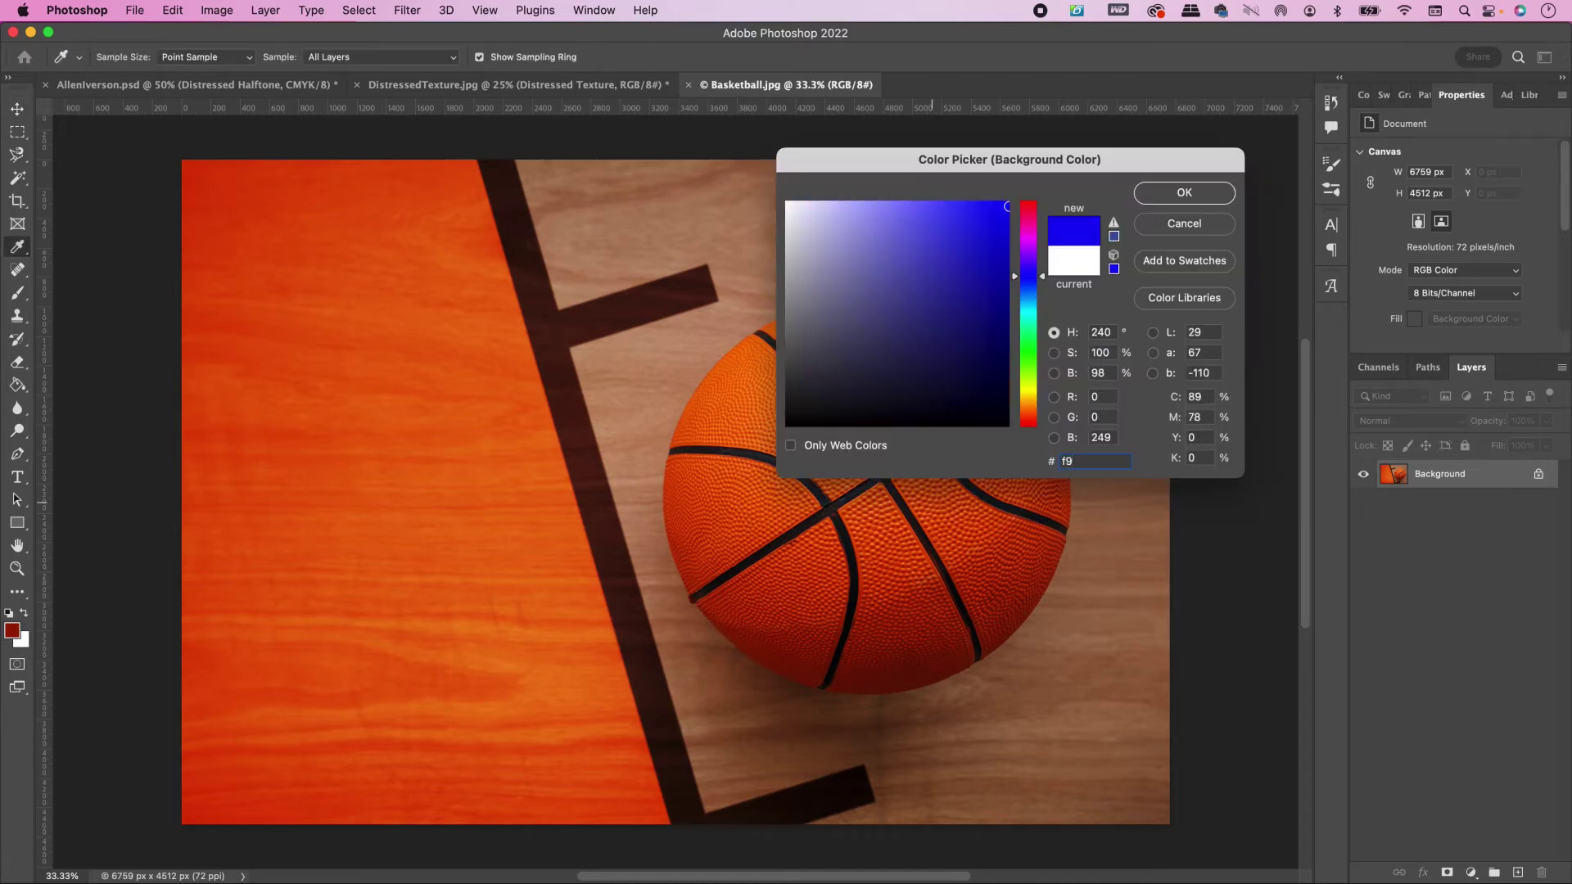
text(7b00)
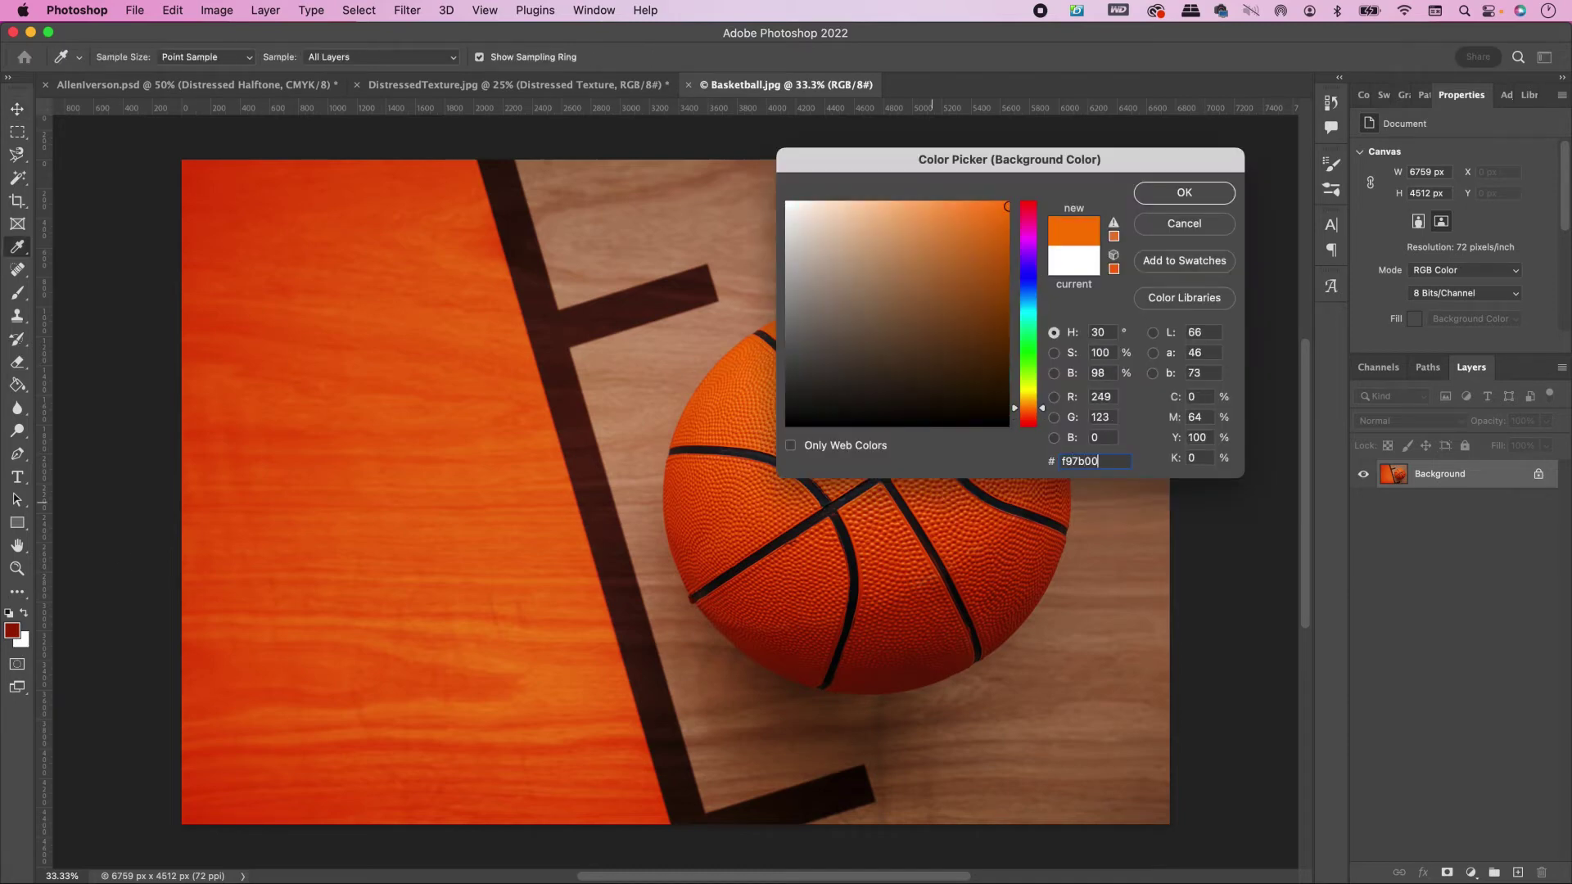
key(Return)
key(v)
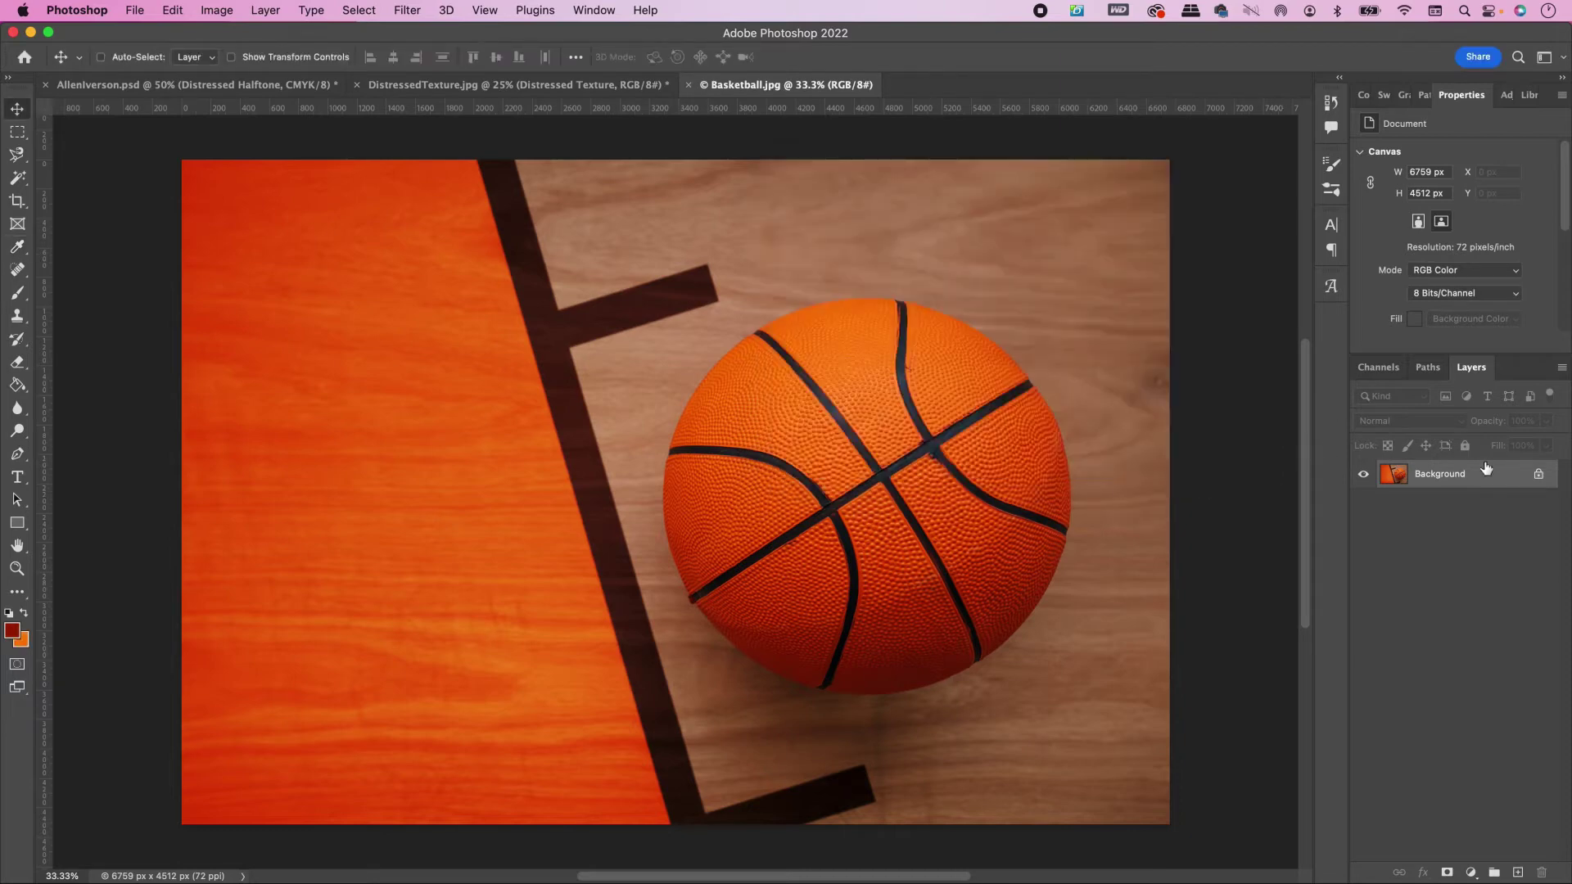
Step: Unlock the Background layer as "Basketball" and convert it to a smart object
double_click(1448, 473)
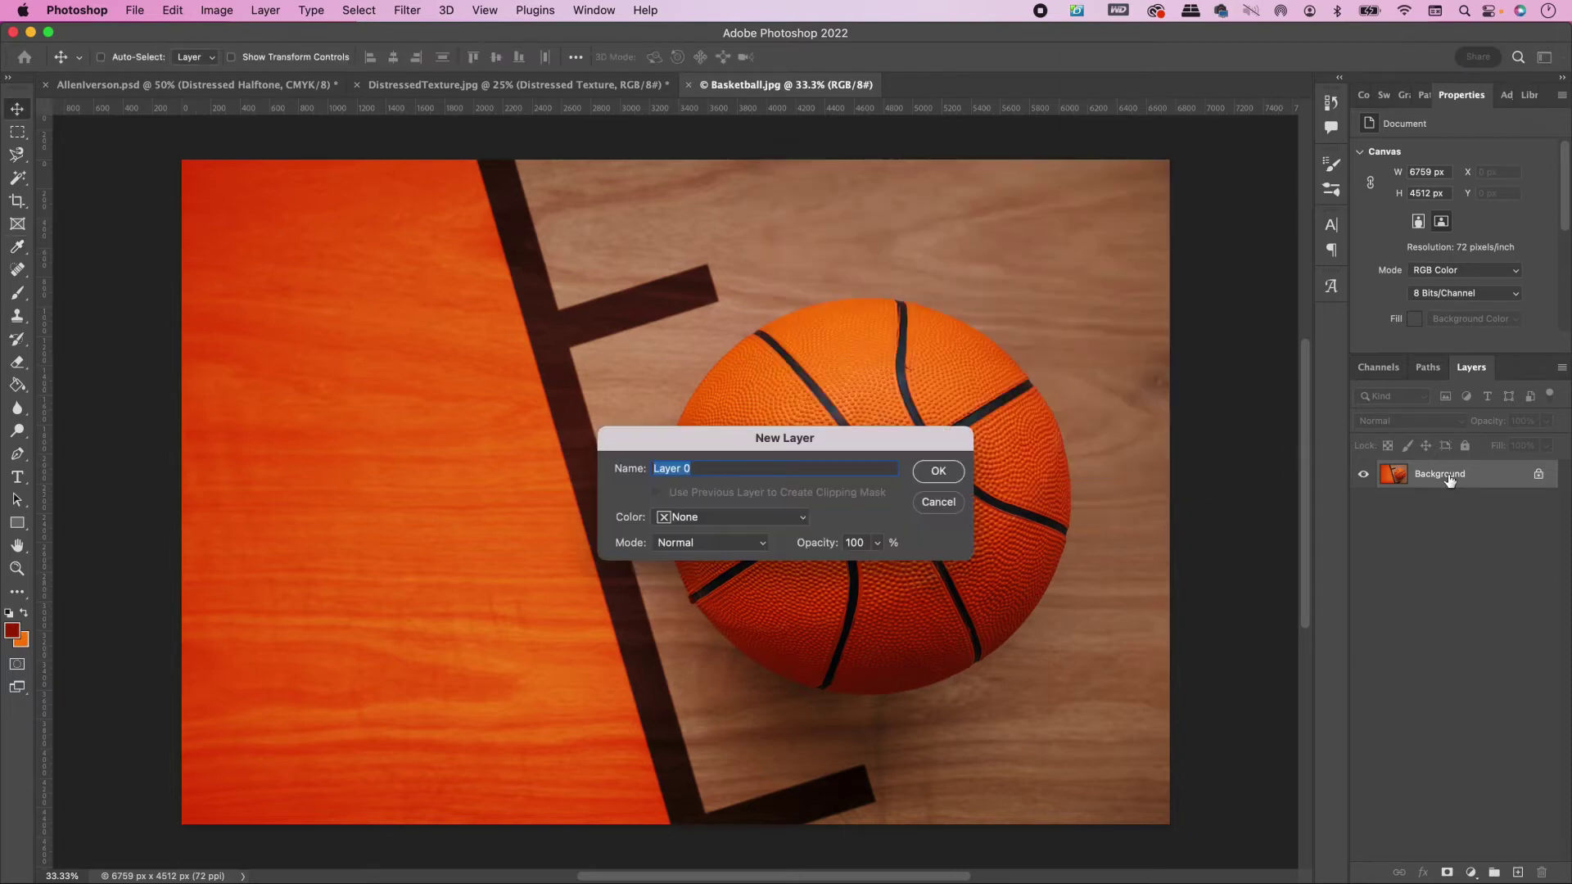
text(Basketball)
key(Return)
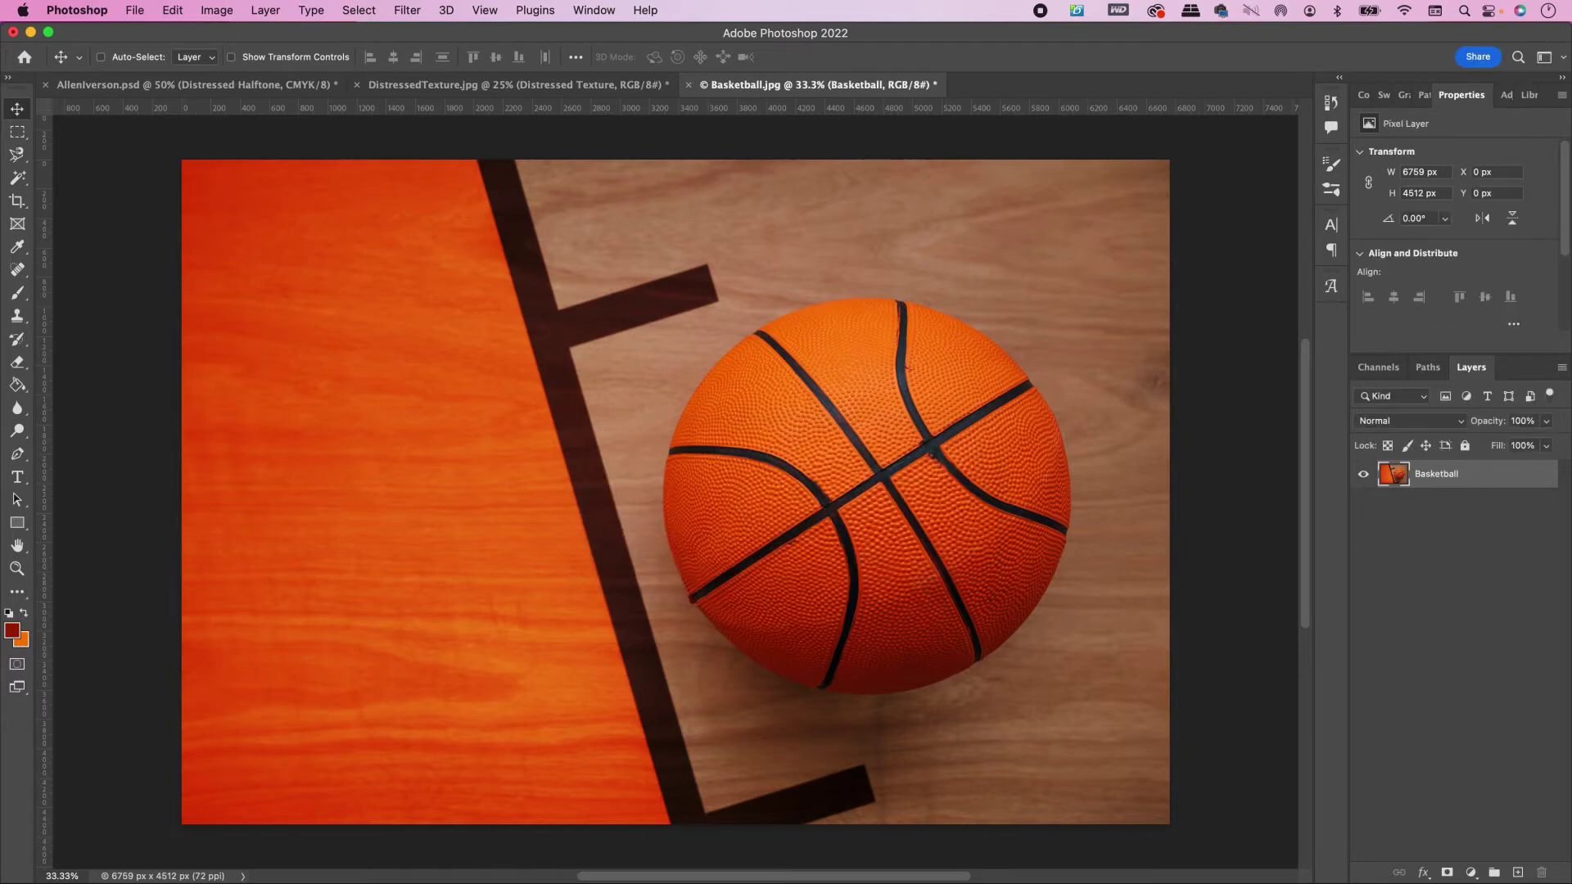
right_click(1457, 480)
click(1343, 284)
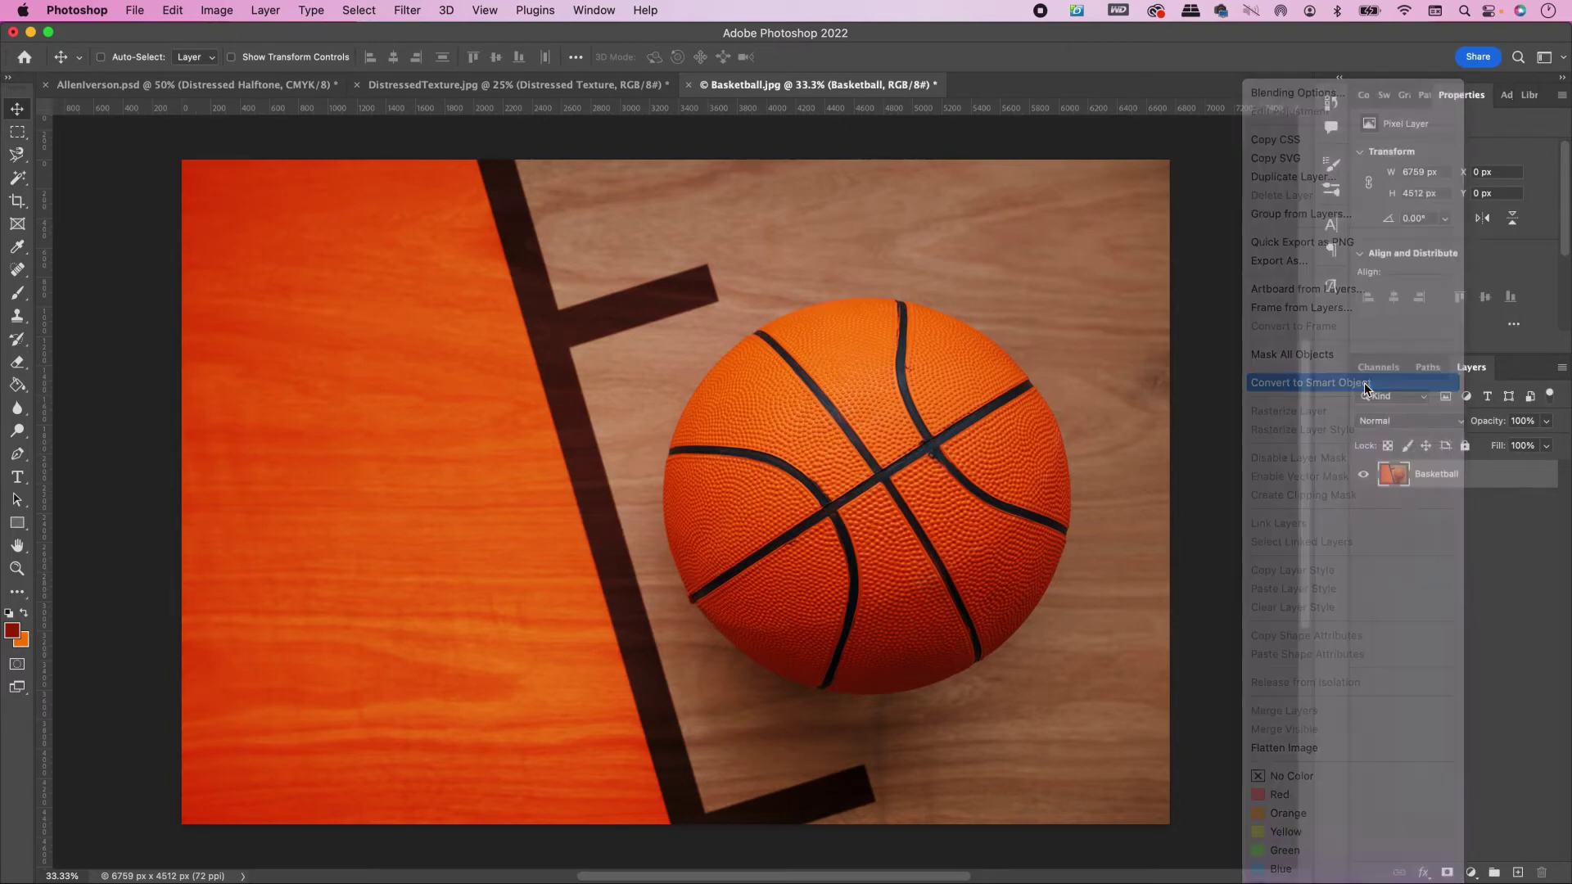
Step: Apply the Halftone Pattern filter to the Basketball layer with size 5, contrast 40 and the Dot pattern type
click(424, 8)
click(474, 113)
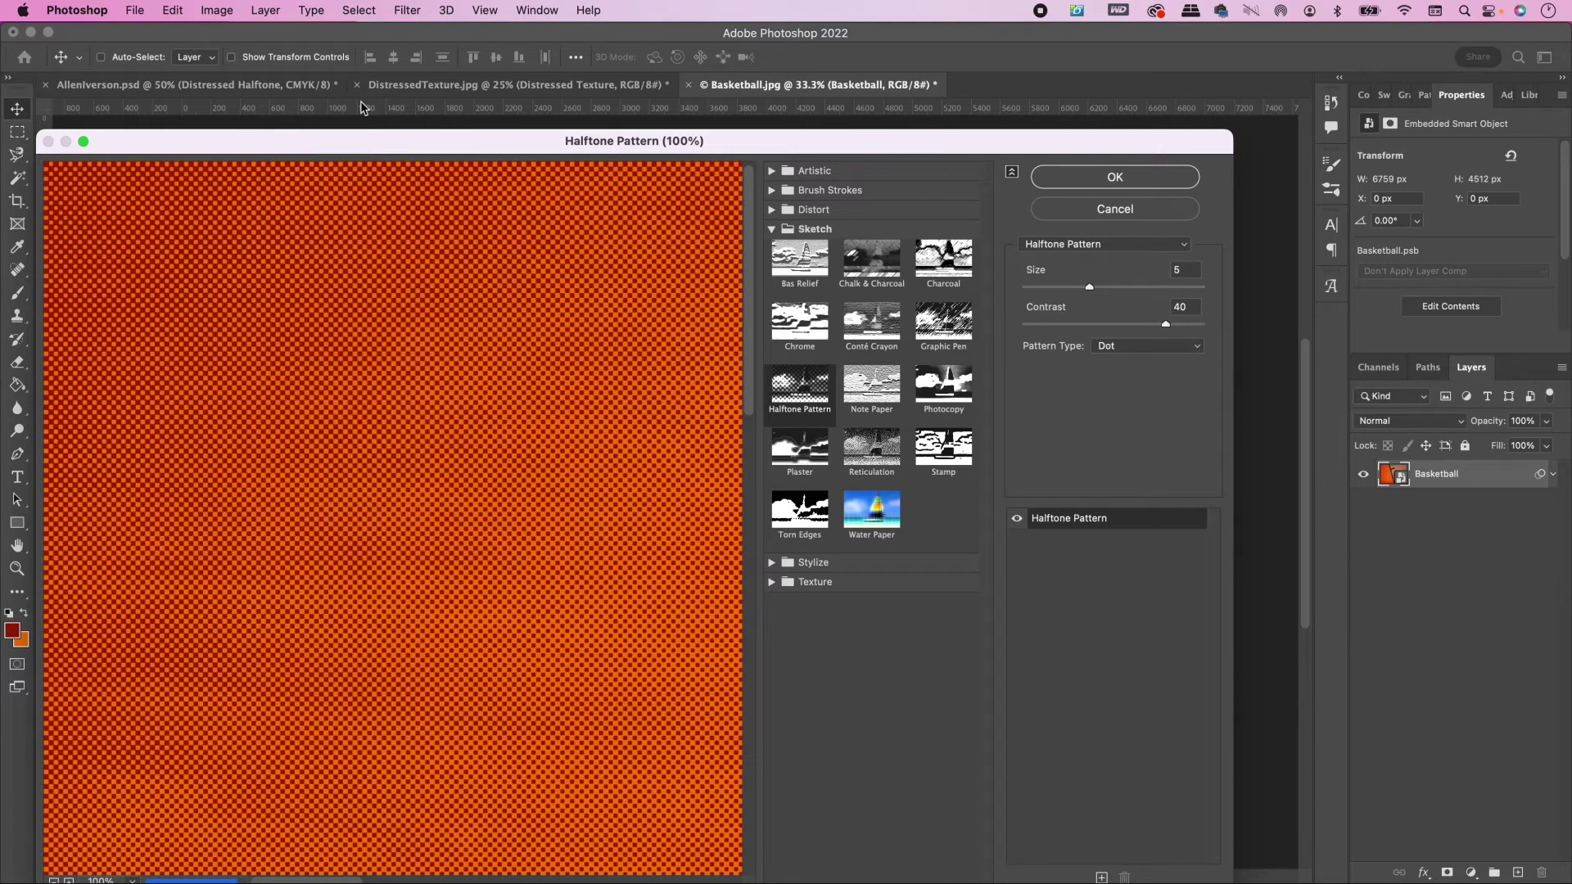
drag(352, 146, 419, 63)
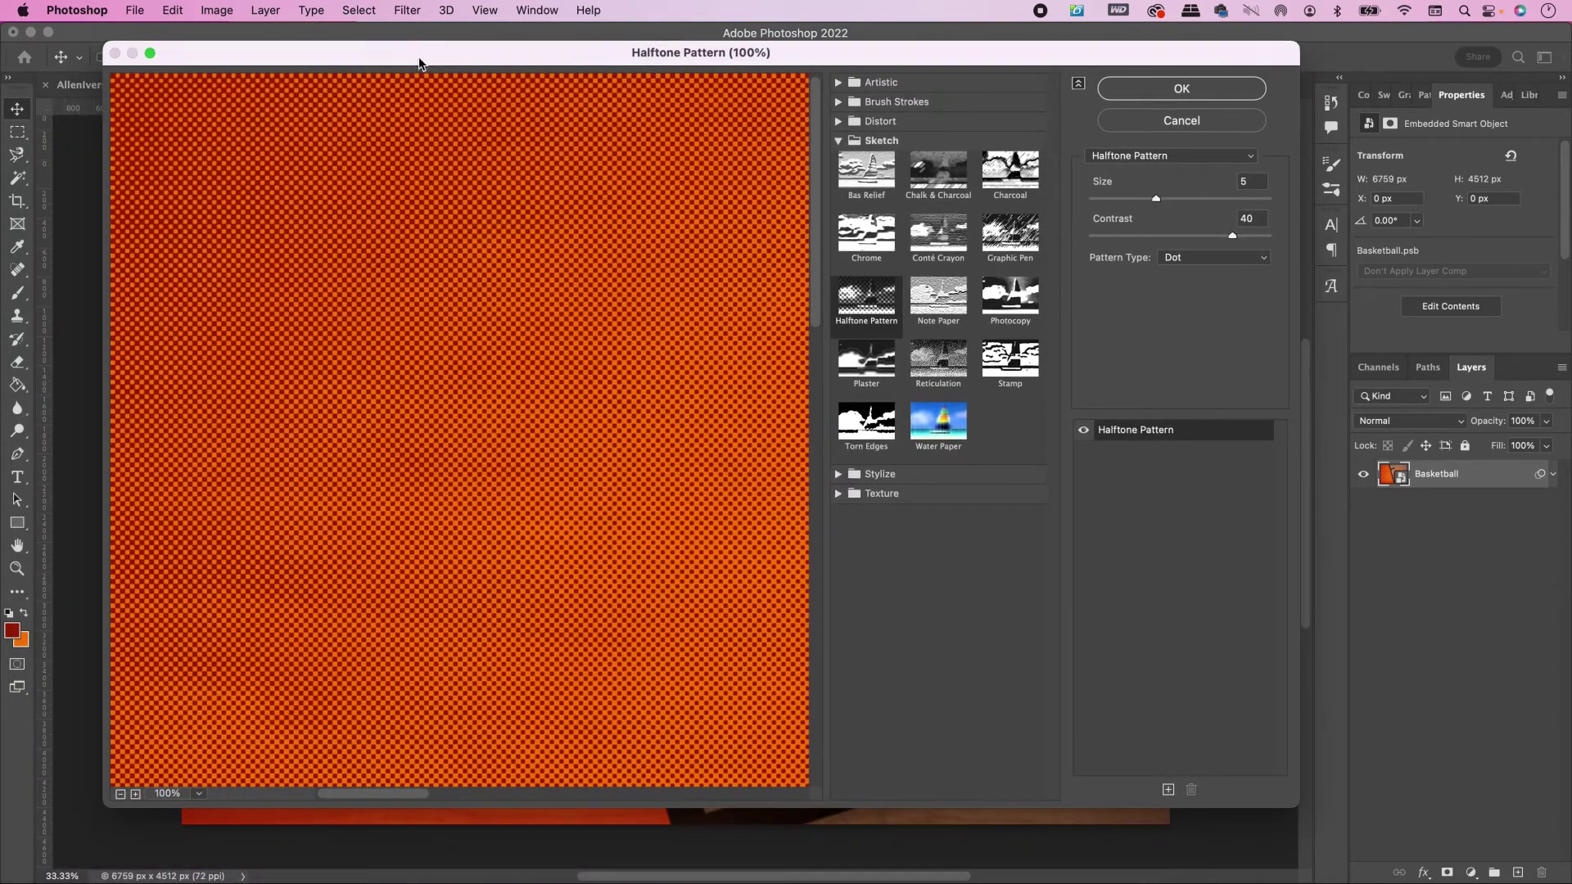
click(121, 794)
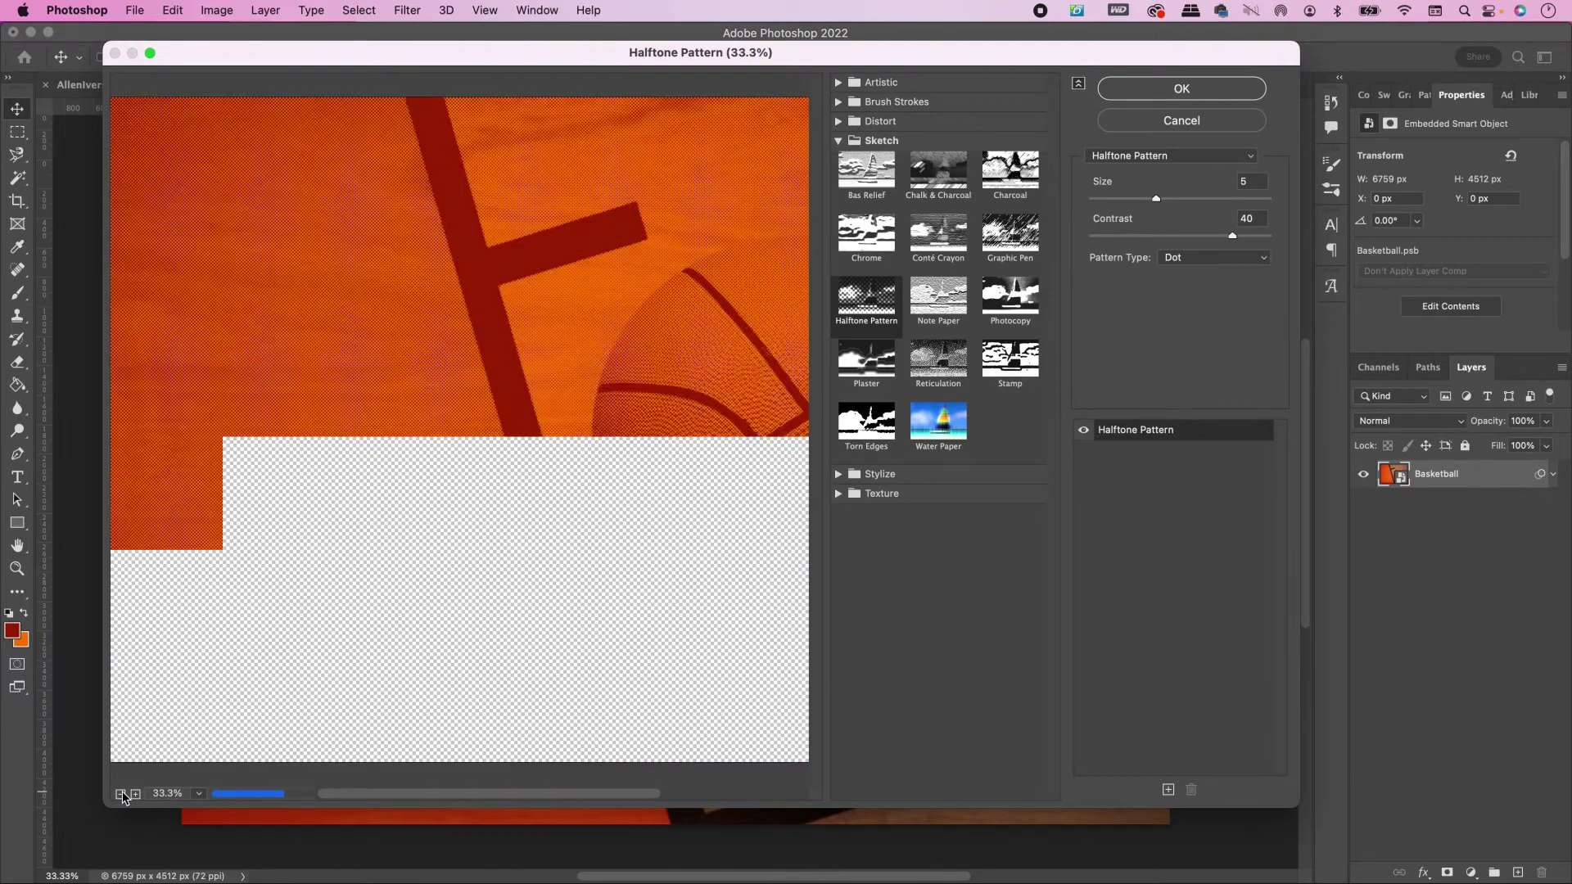
click(121, 794)
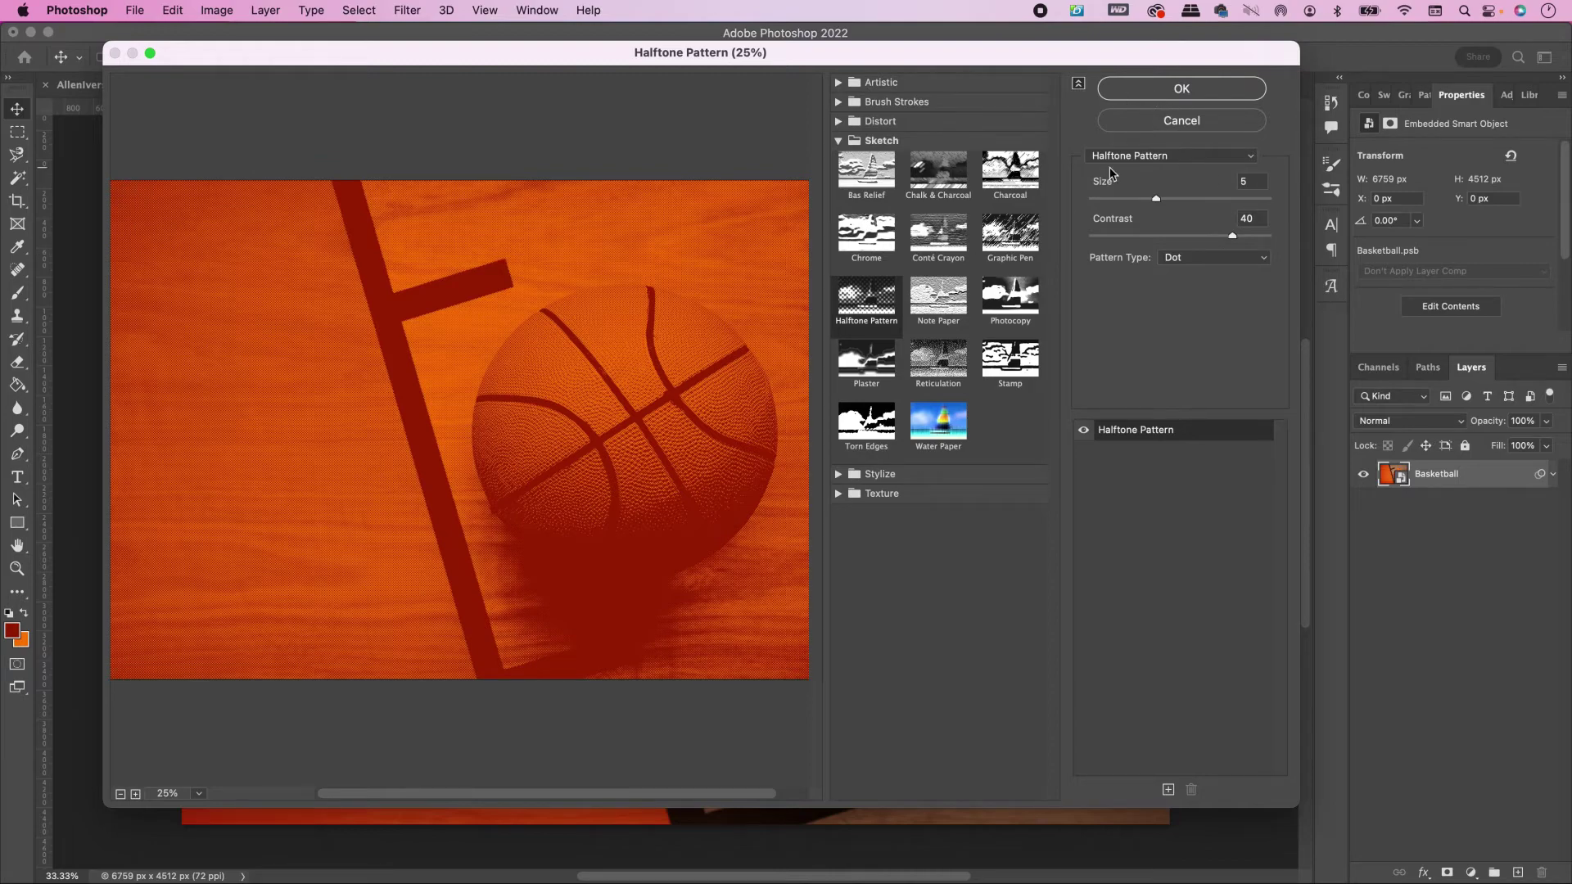
click(1133, 95)
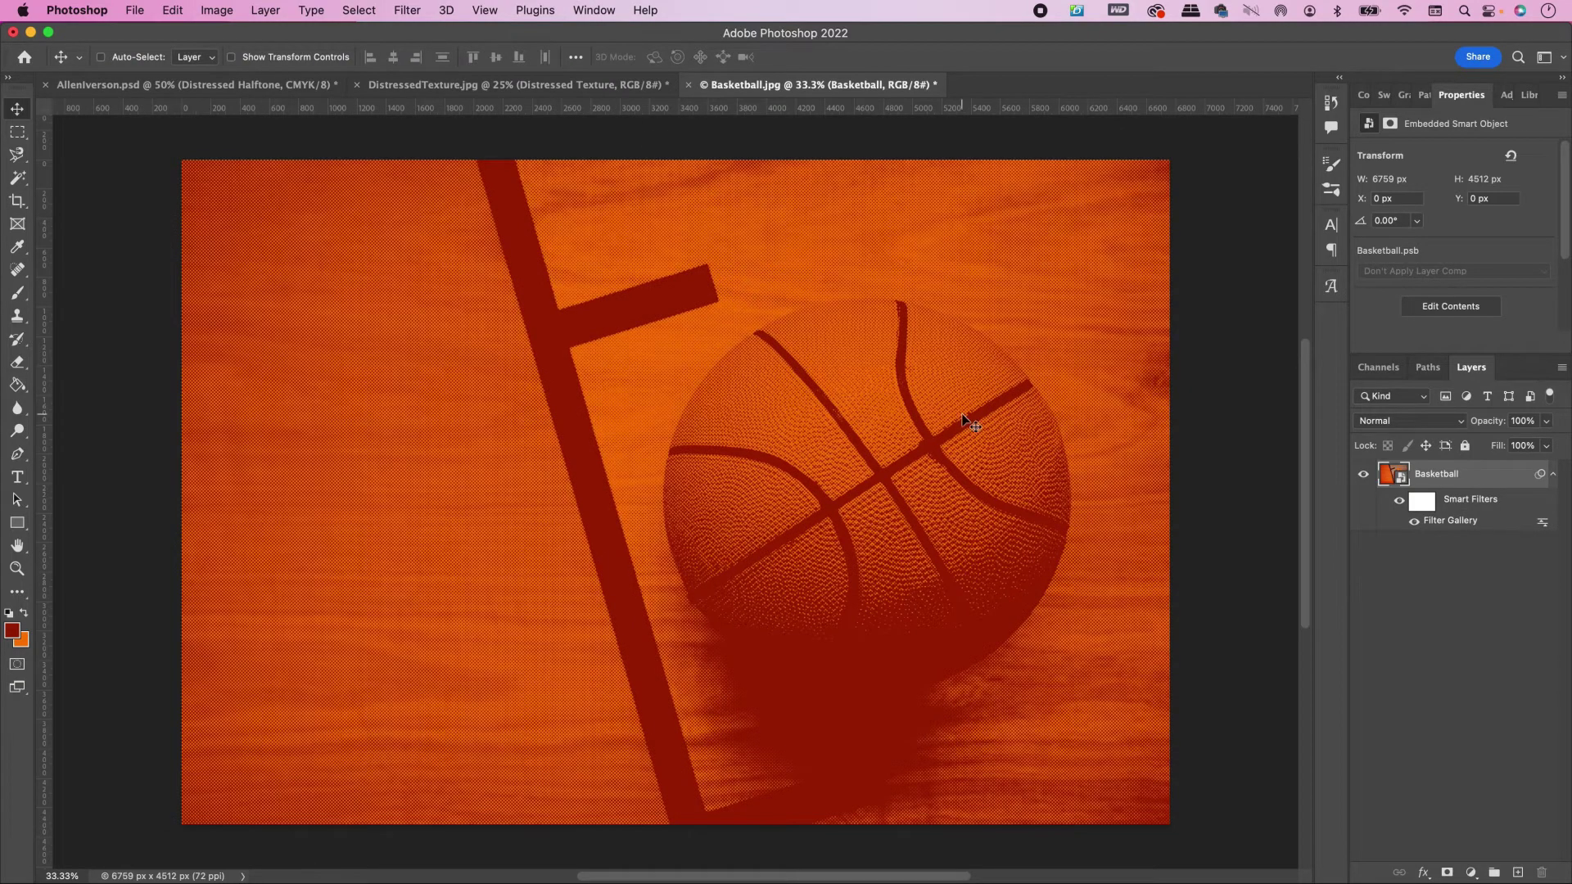
Step: Convert the filtered Basketball layer into a new smart object that contains the halftone filter
key(super+equal)
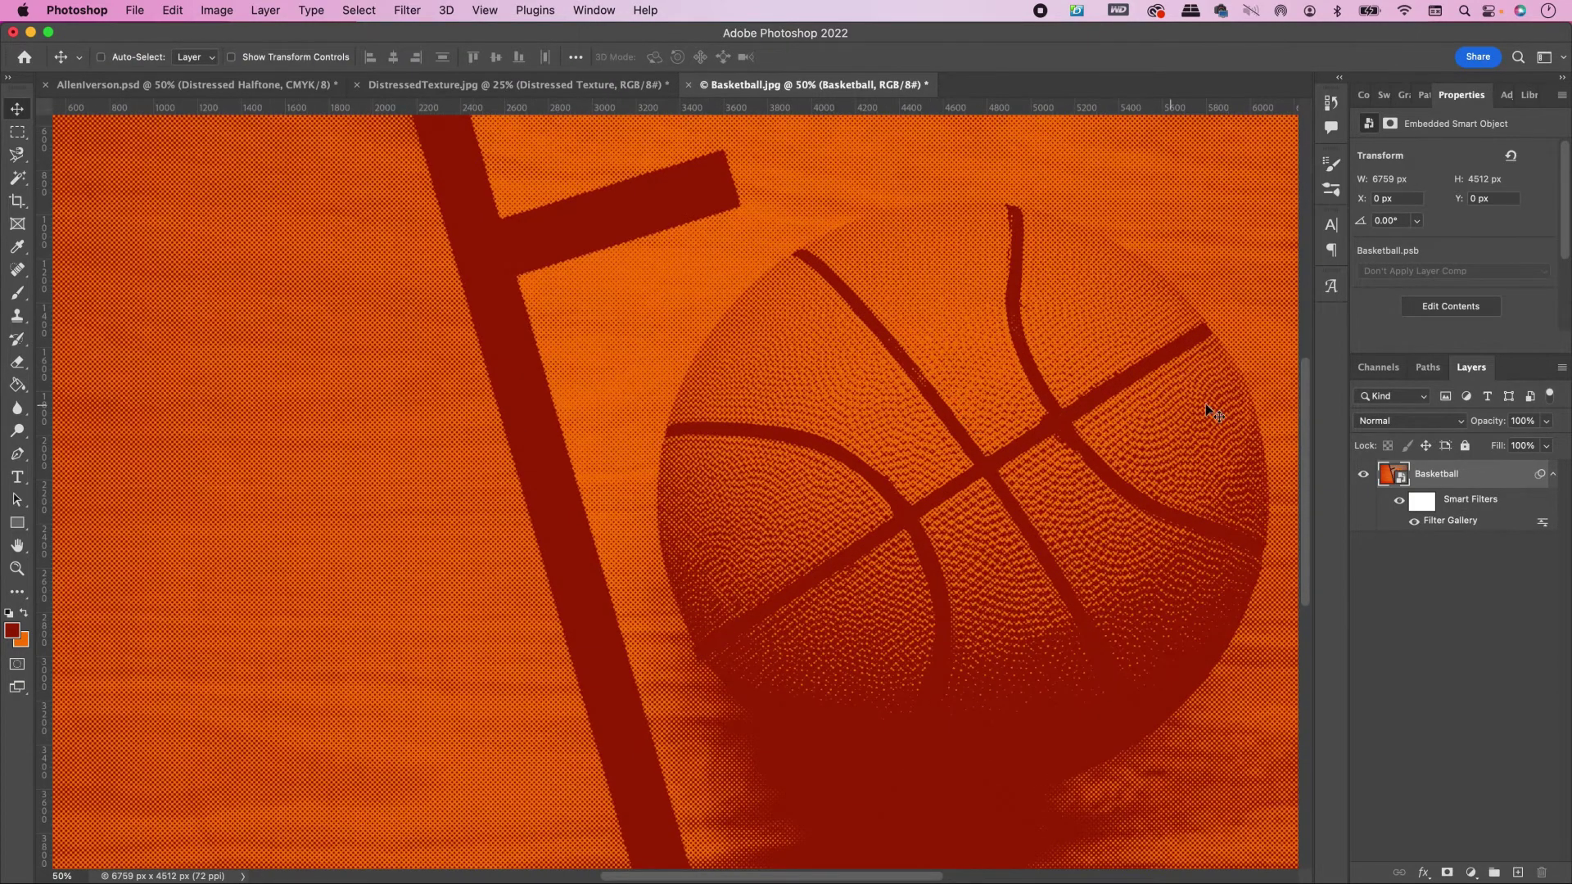
right_click(1455, 478)
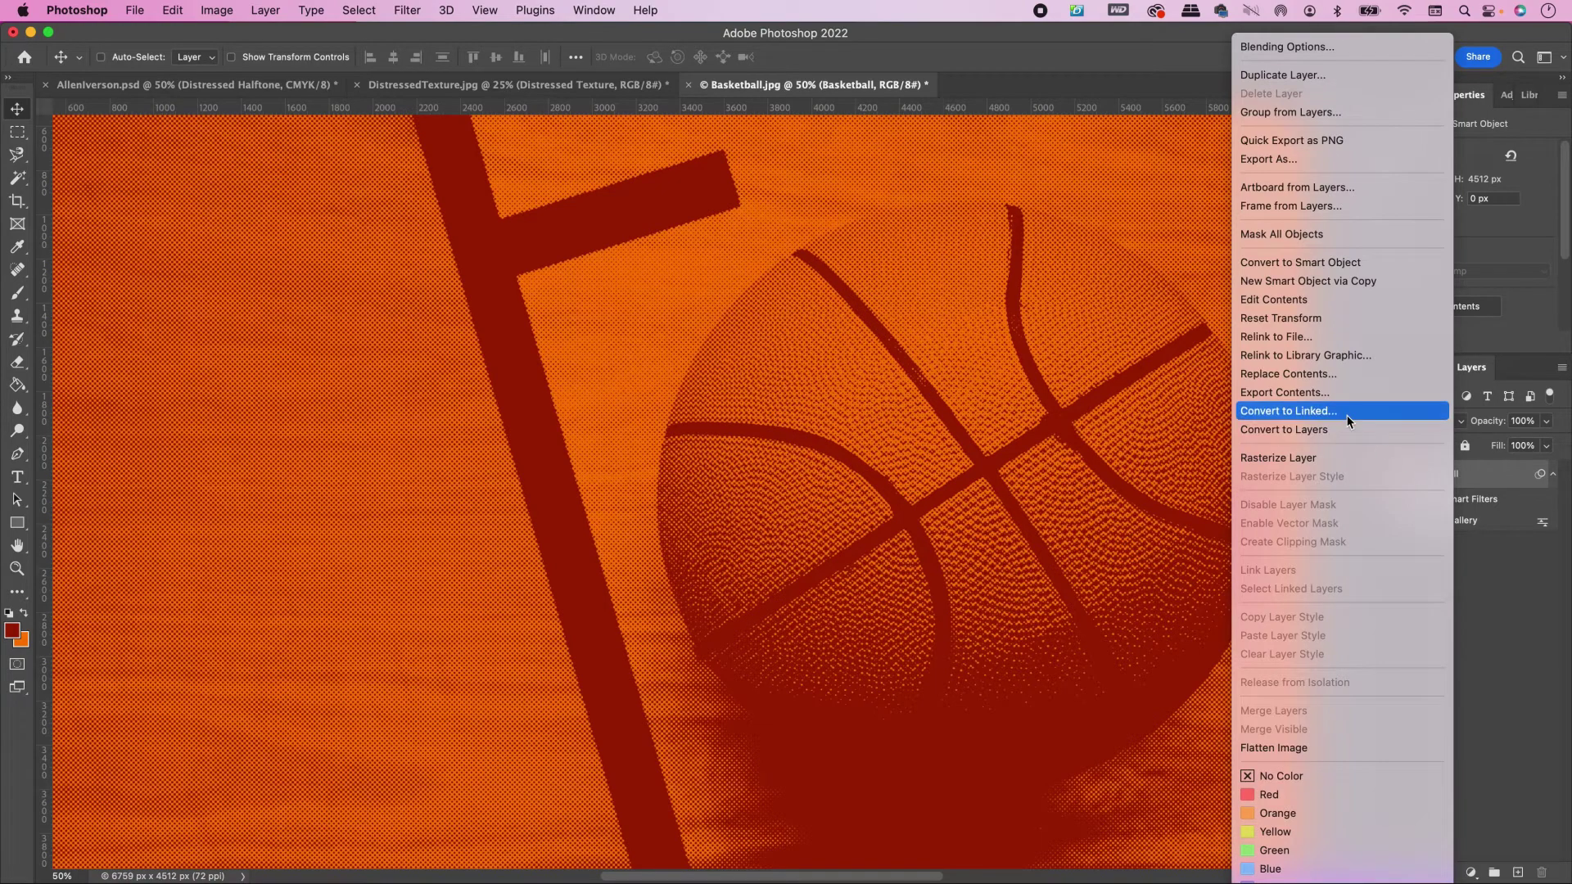
click(1271, 265)
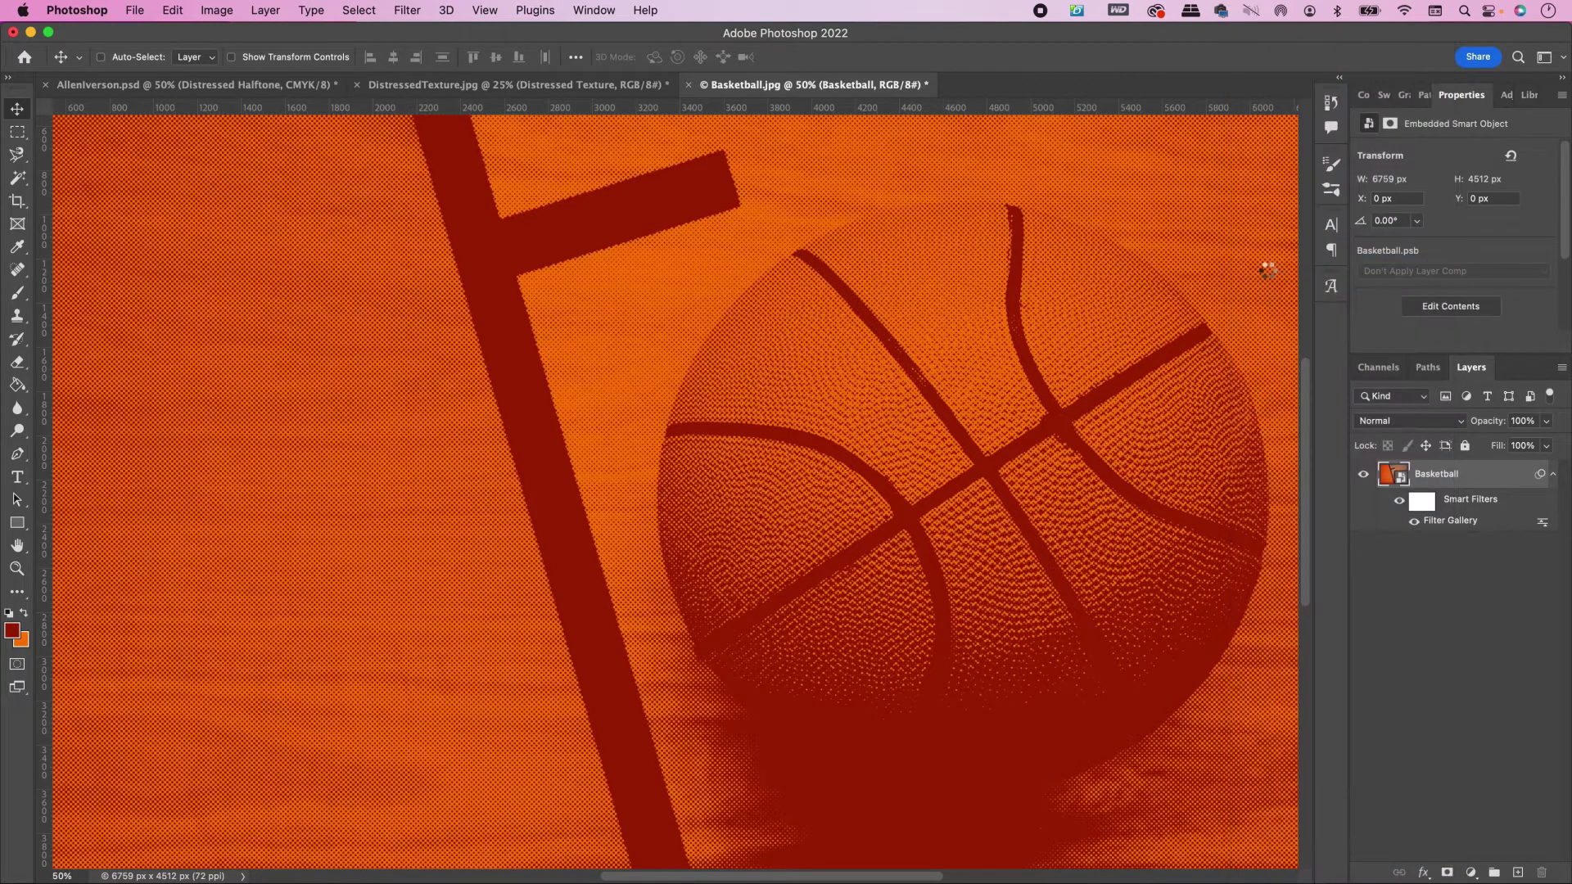
Step: Trace a closed Pen tool path around the basketball and turn it into an anti-aliased new selection with 0 px feather
scroll(926, 346, right, 5)
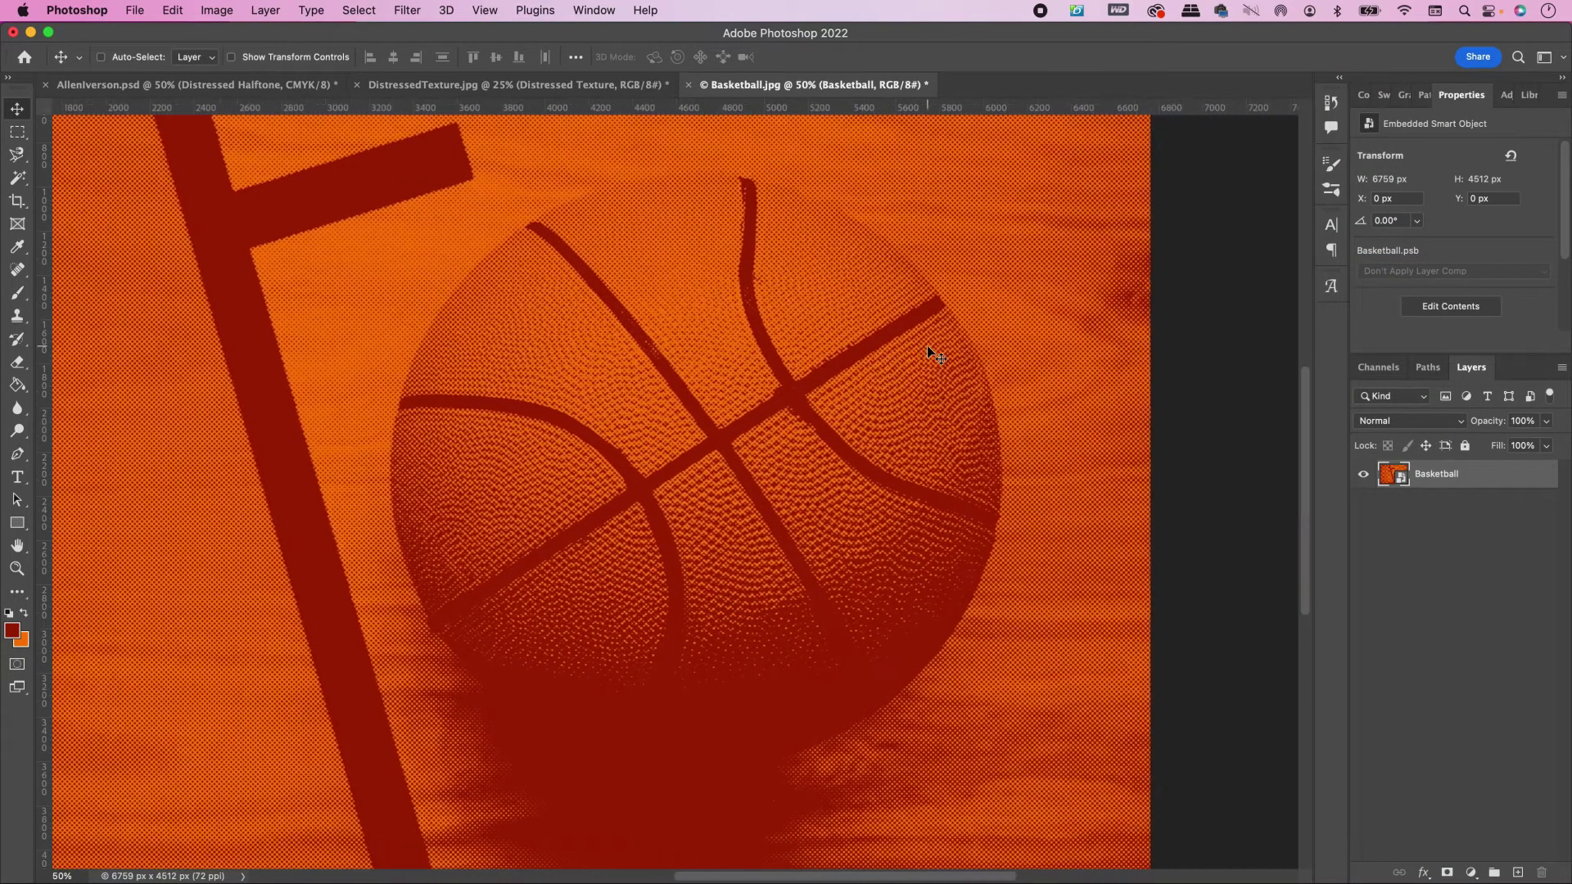
key(p)
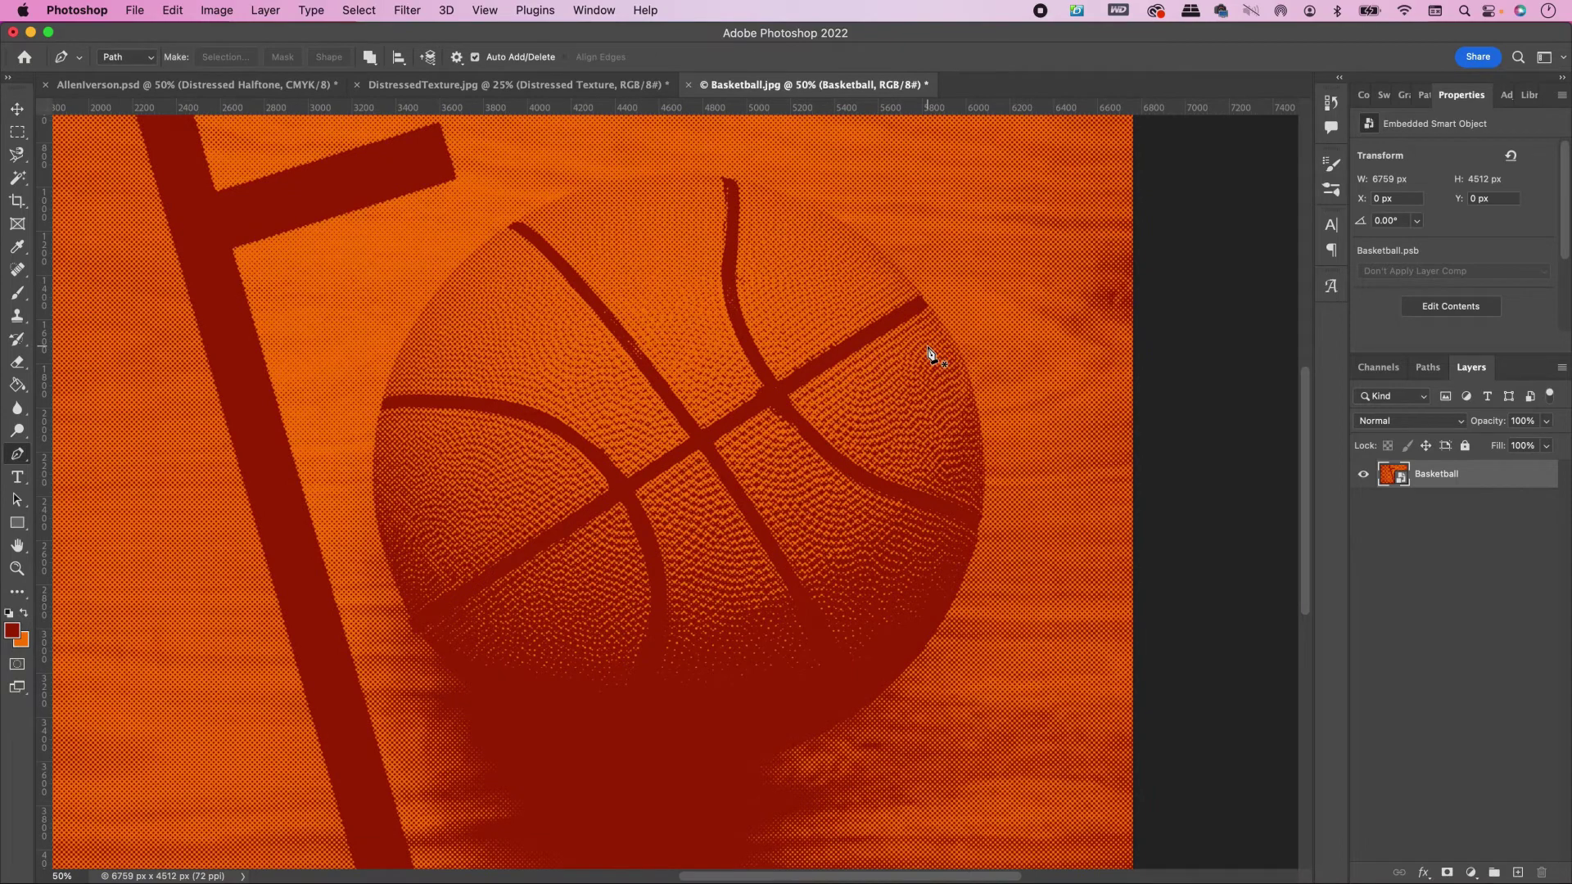
click(834, 216)
drag(976, 392, 993, 421)
drag(961, 586, 916, 655)
drag(787, 752, 678, 792)
drag(457, 679, 383, 591)
drag(383, 390, 405, 309)
drag(566, 197, 642, 166)
drag(835, 215, 930, 267)
click(221, 57)
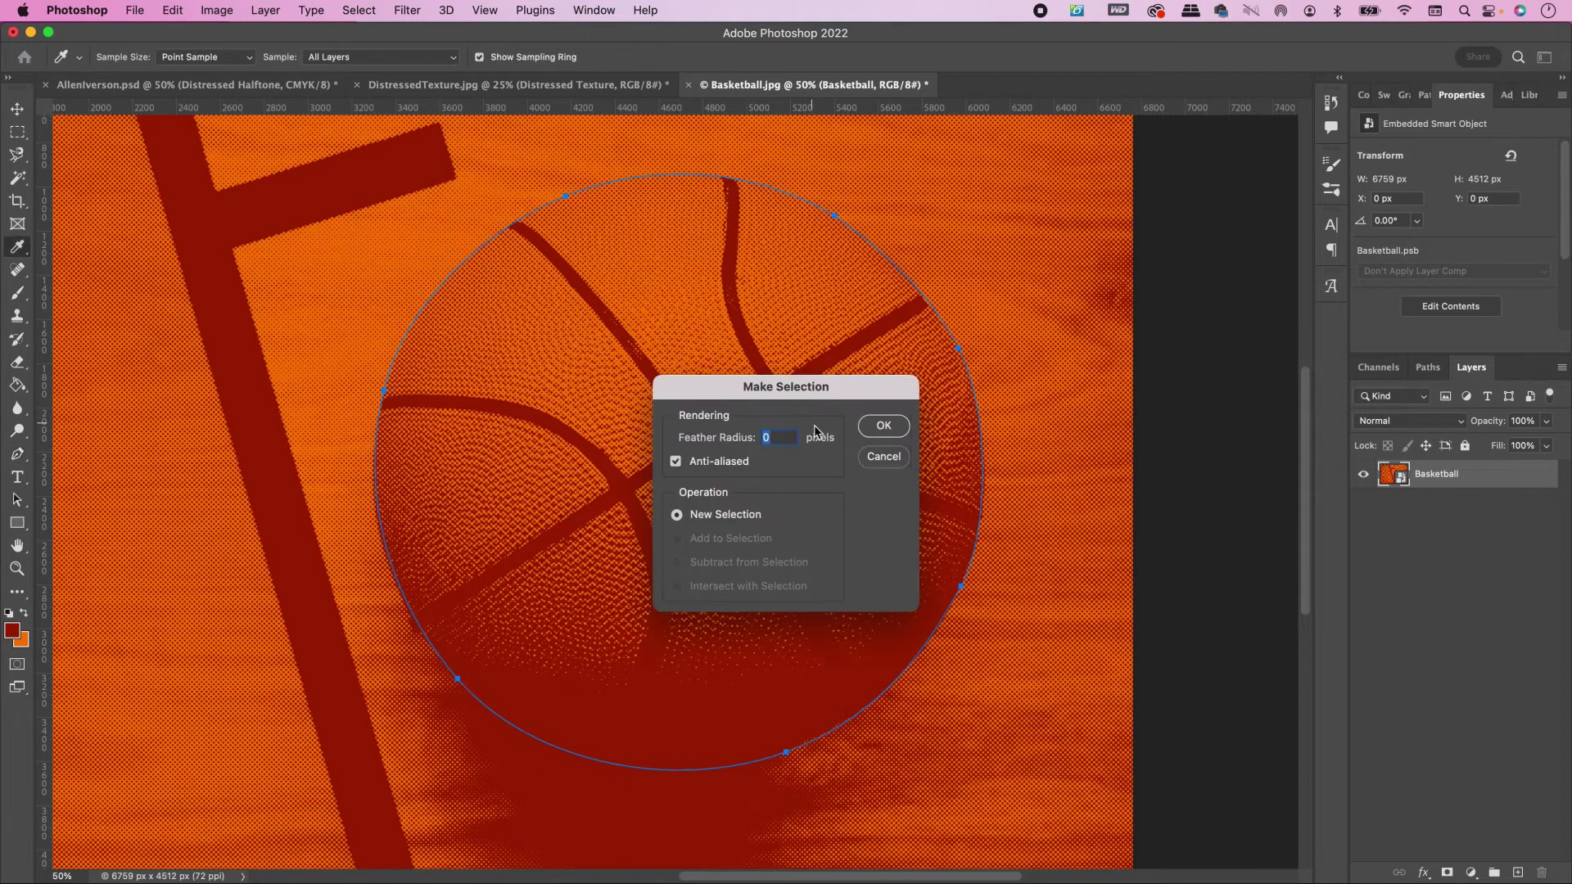
click(883, 426)
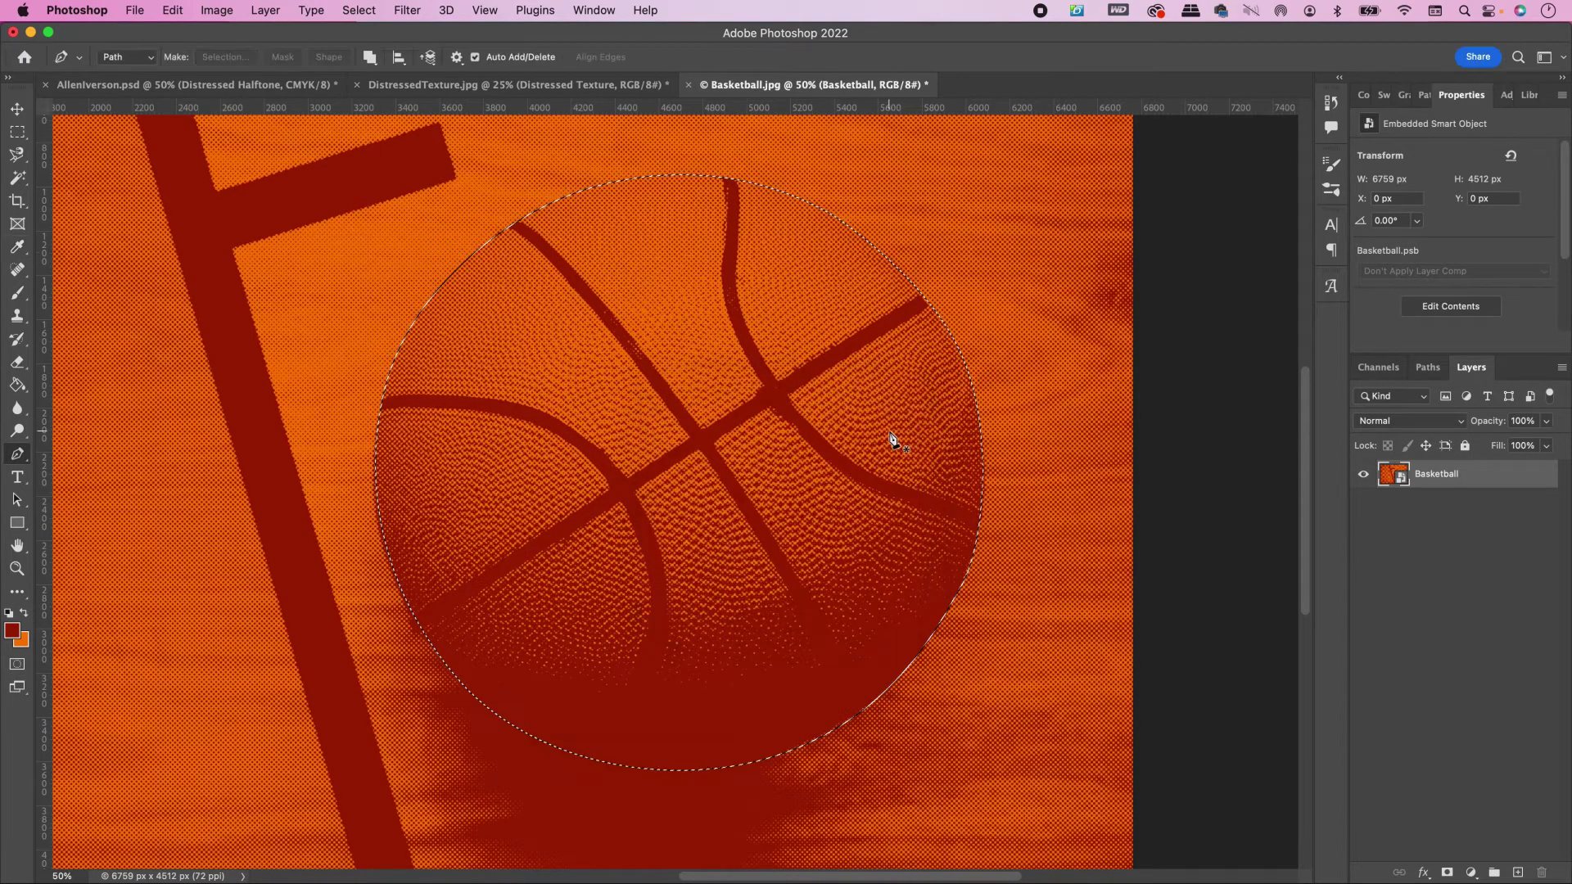
Step: Mask the Basketball layer with the selection and copy the cut-out ball into the AllenIverson.psd document
click(1447, 873)
key(v)
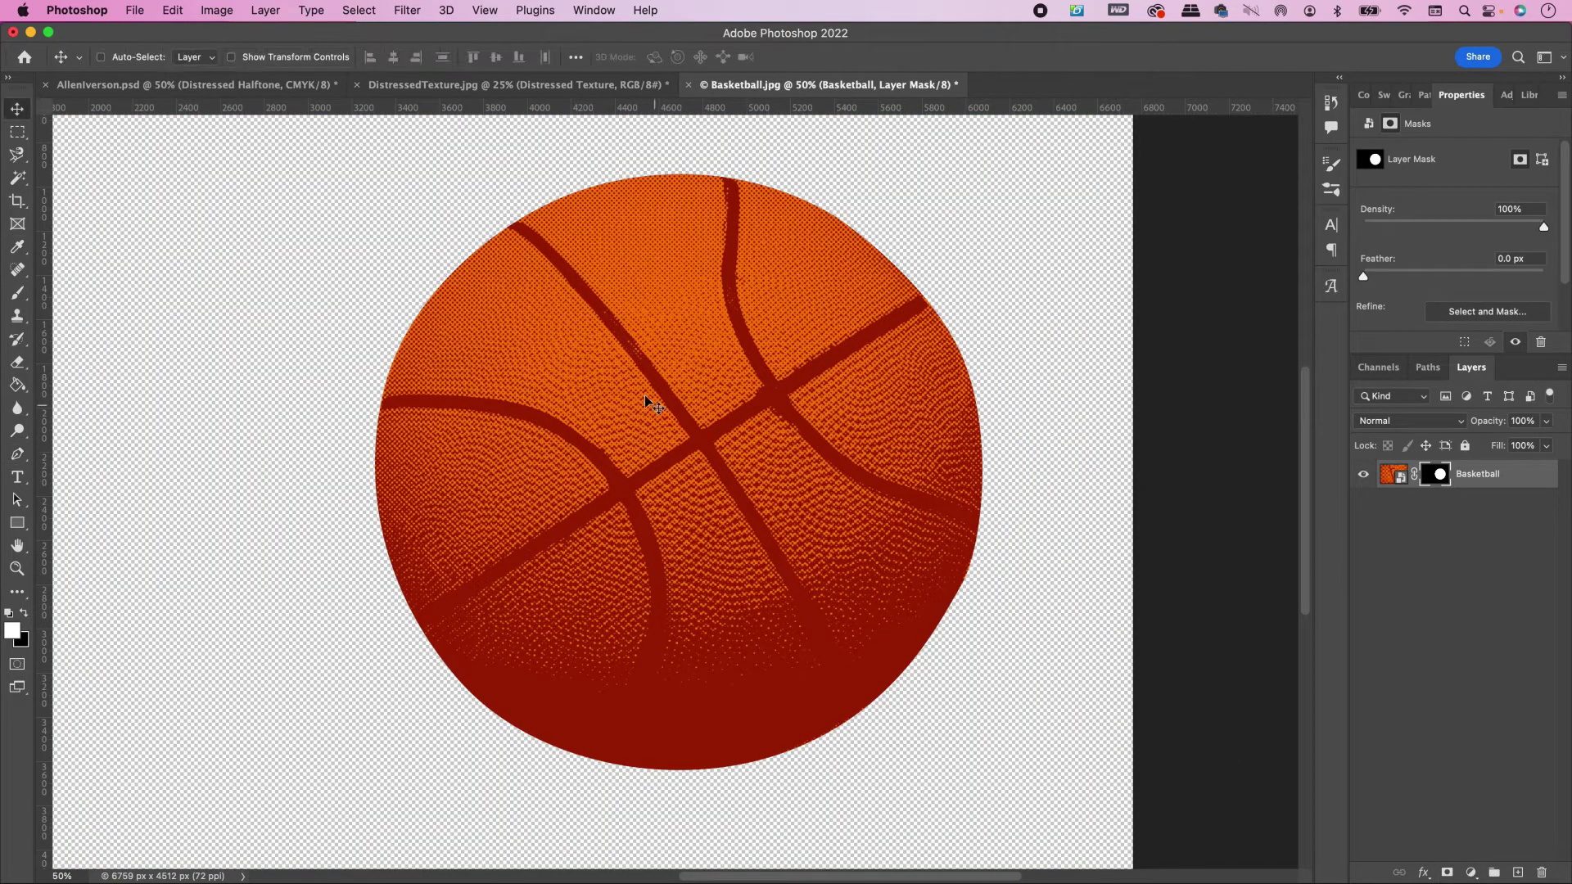
drag(628, 368, 660, 503)
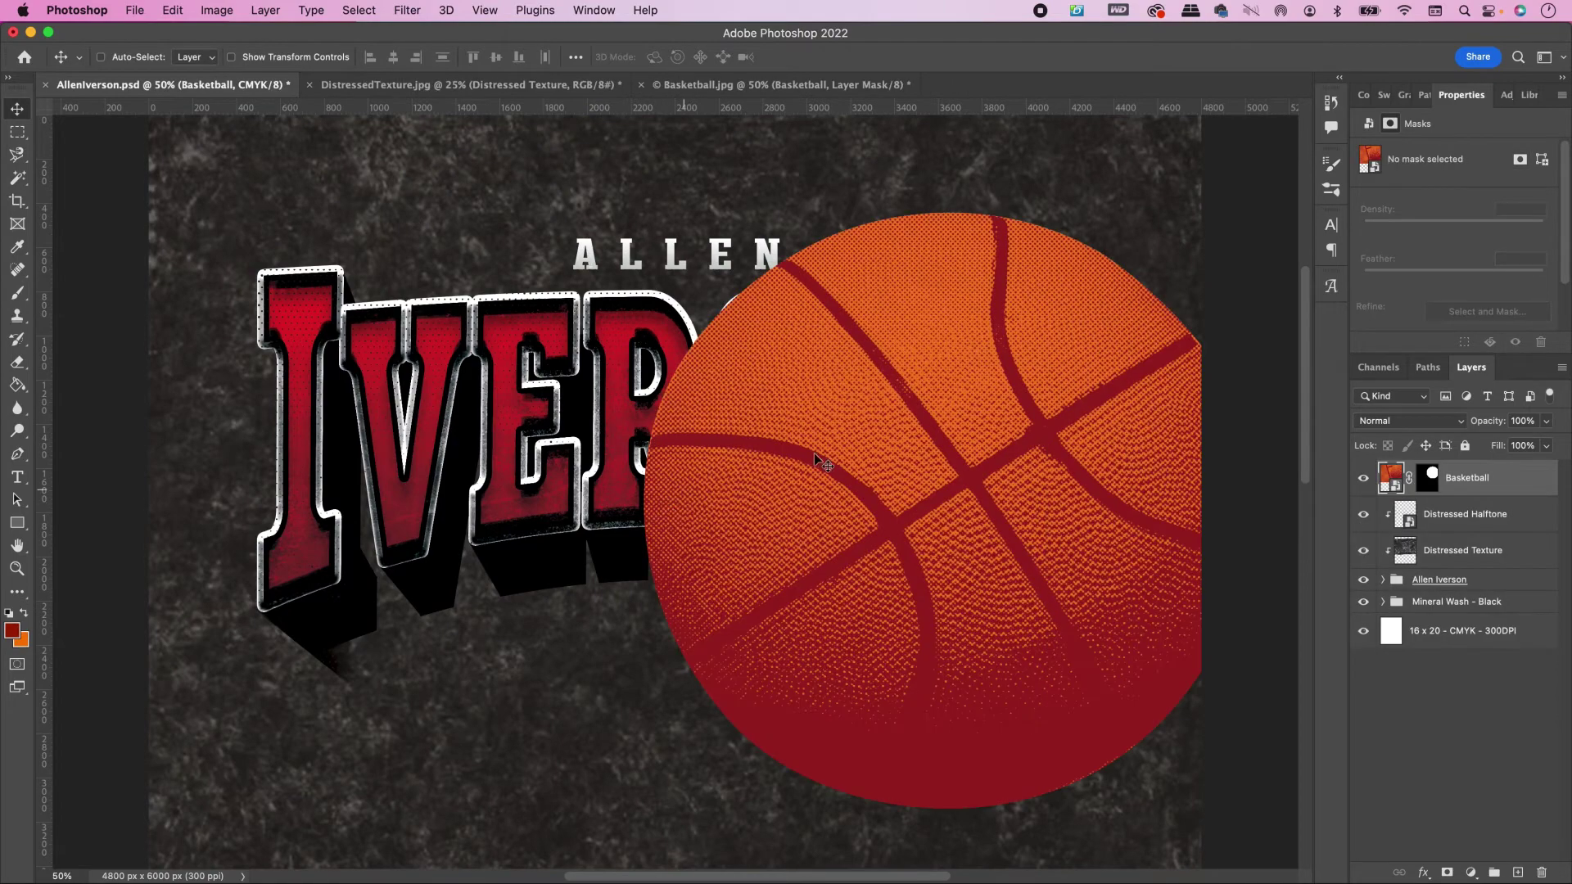
Step: Position the basketball centrally beneath the IVERSON title, with its upper edge just under the lettering
drag(961, 457, 737, 765)
key(super+minus)
scroll(734, 766, down, 4)
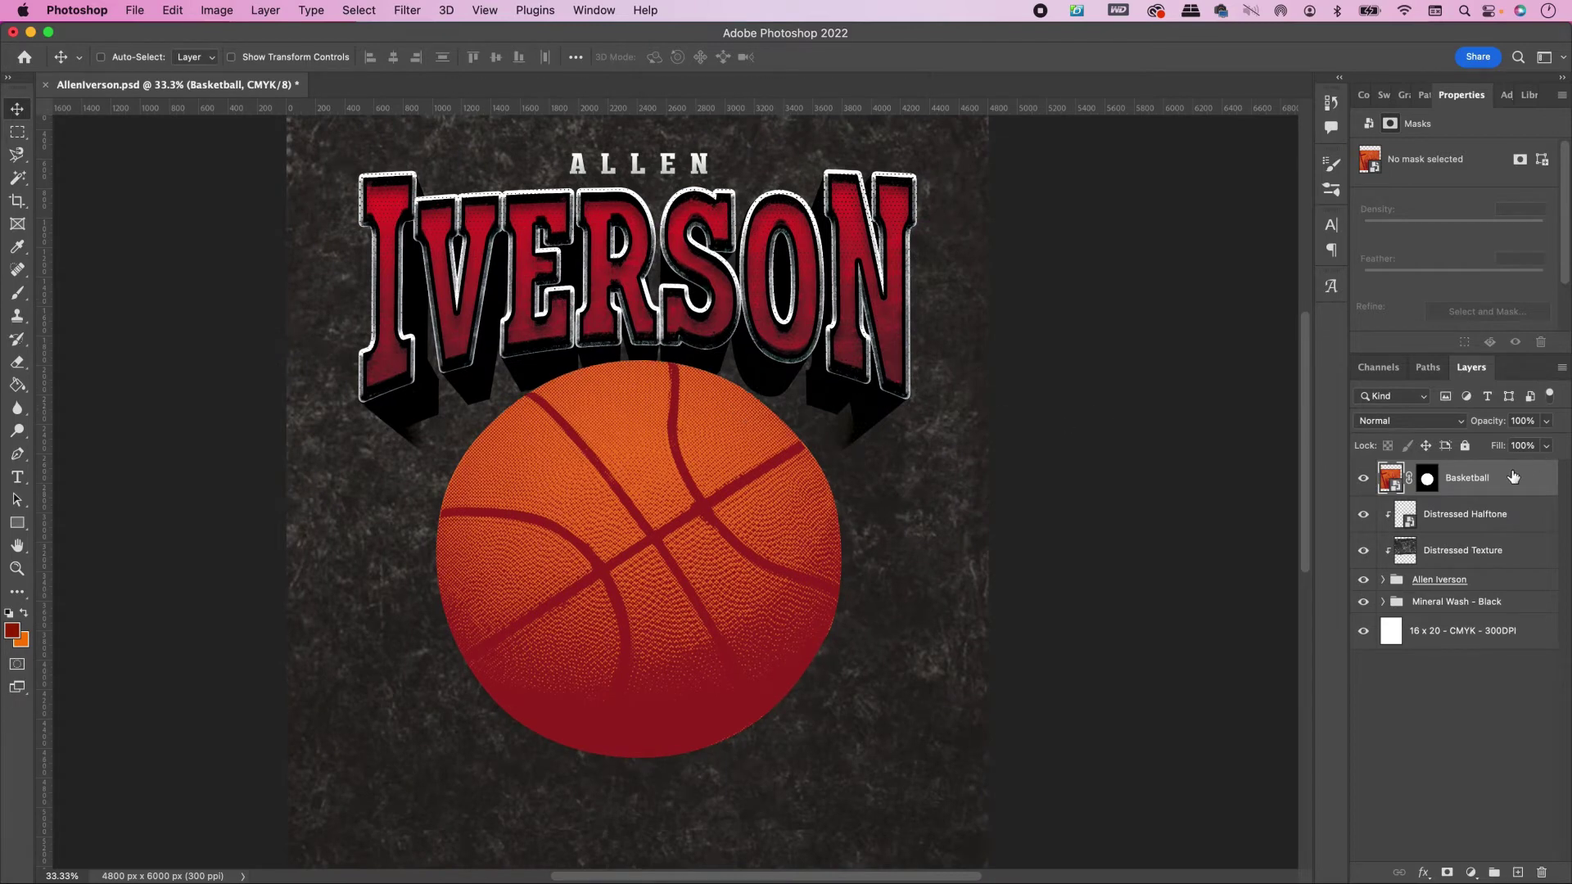
Step: Add an Inner Shadow effect to the Basketball layer with 38% opacity and the colour #0e0f0f
click(1512, 474)
double_click(1511, 470)
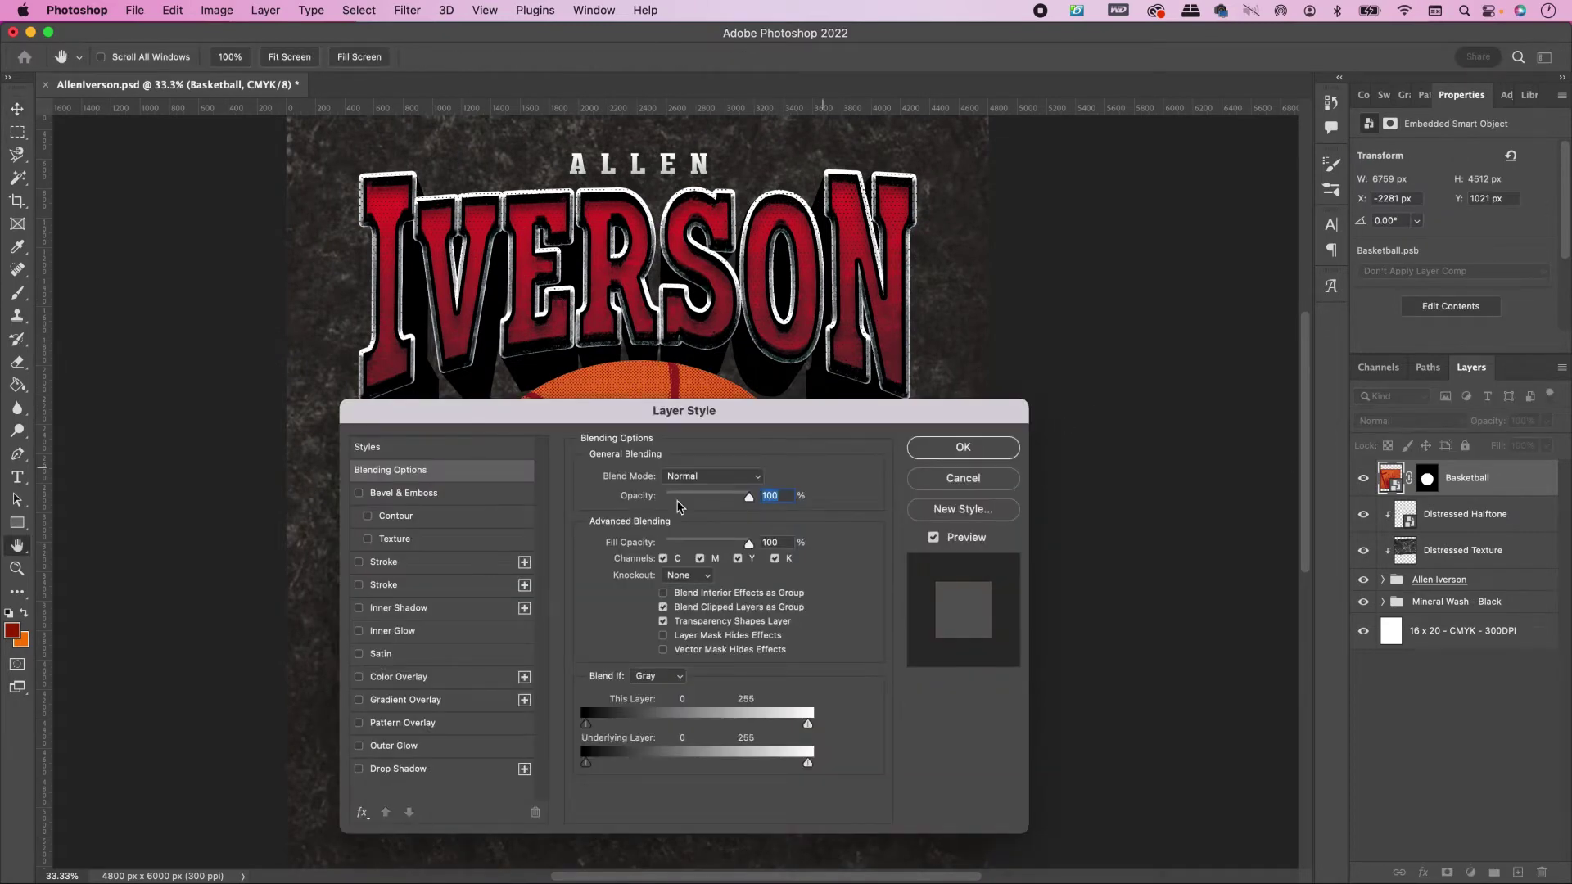
click(399, 609)
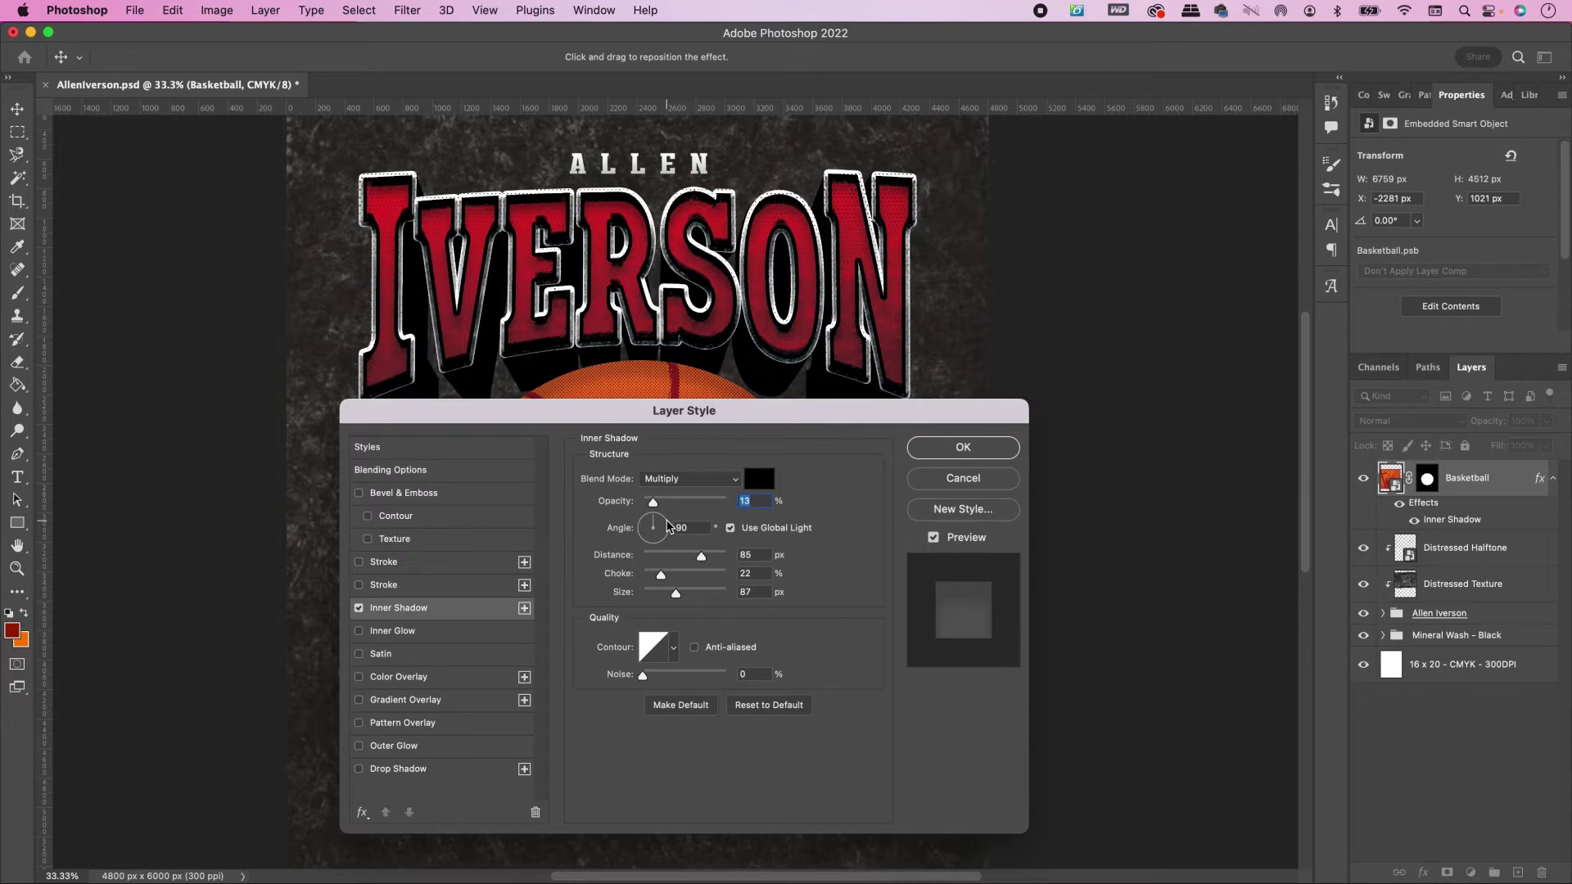
text(38)
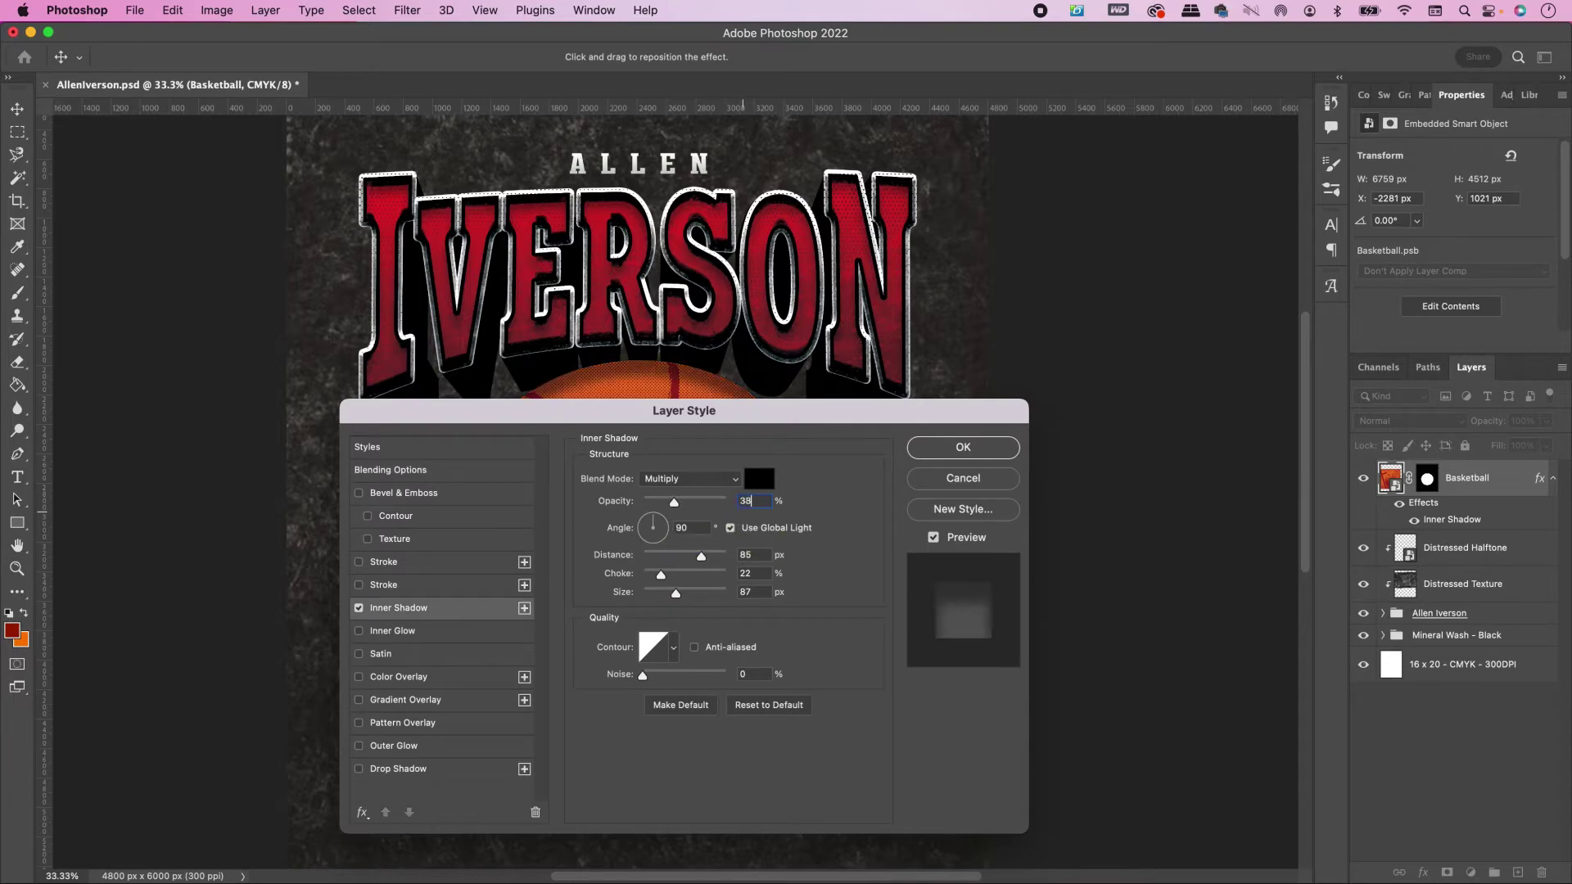
click(767, 486)
click(1109, 460)
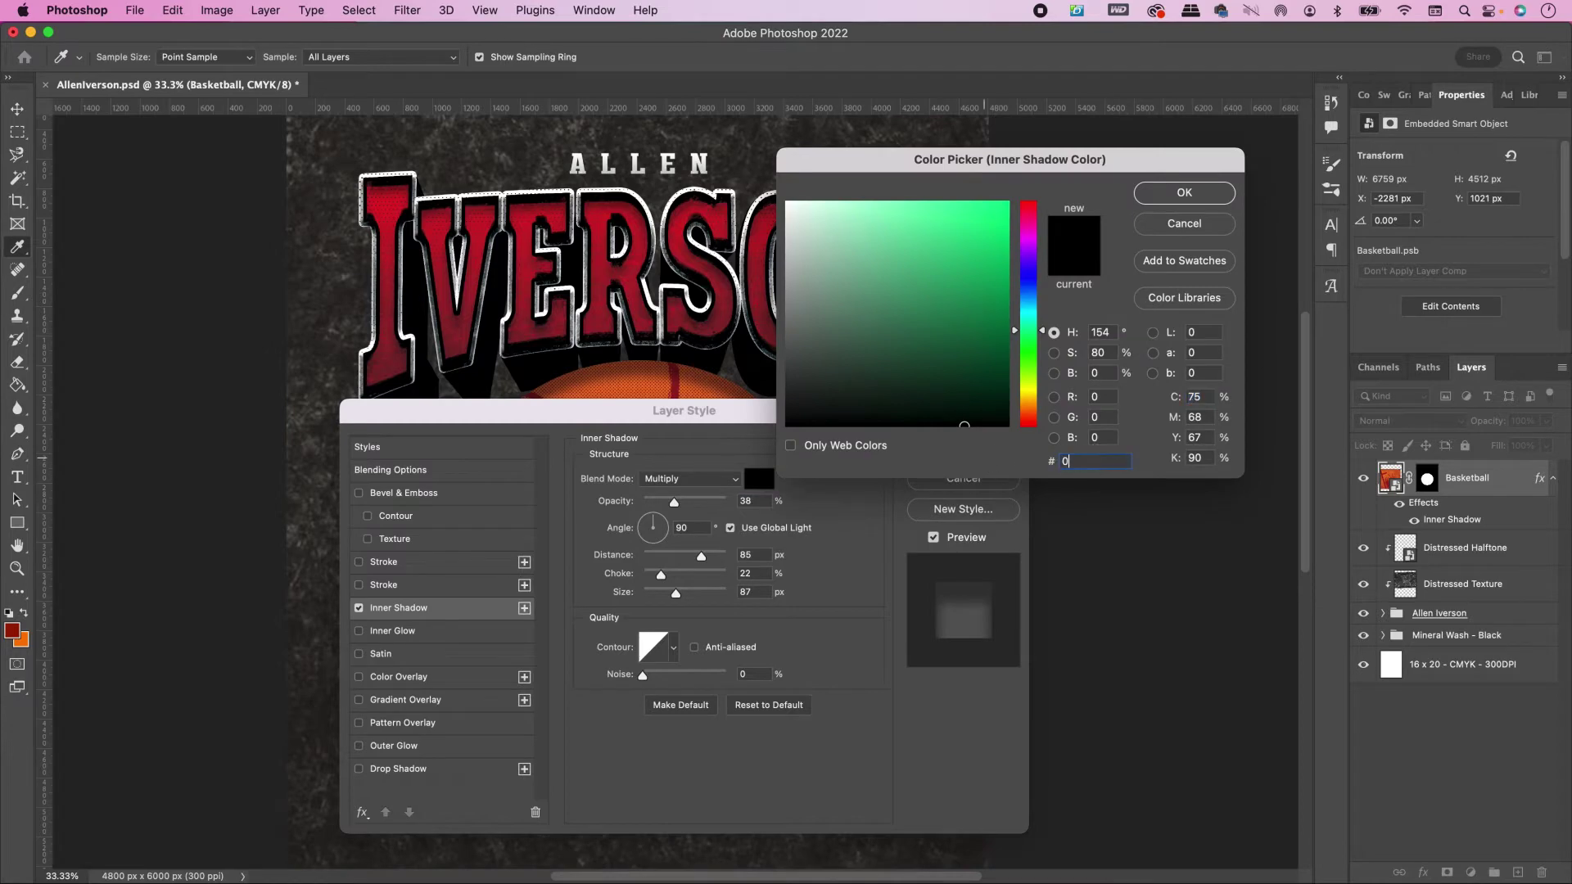
text(0e)
text(0)
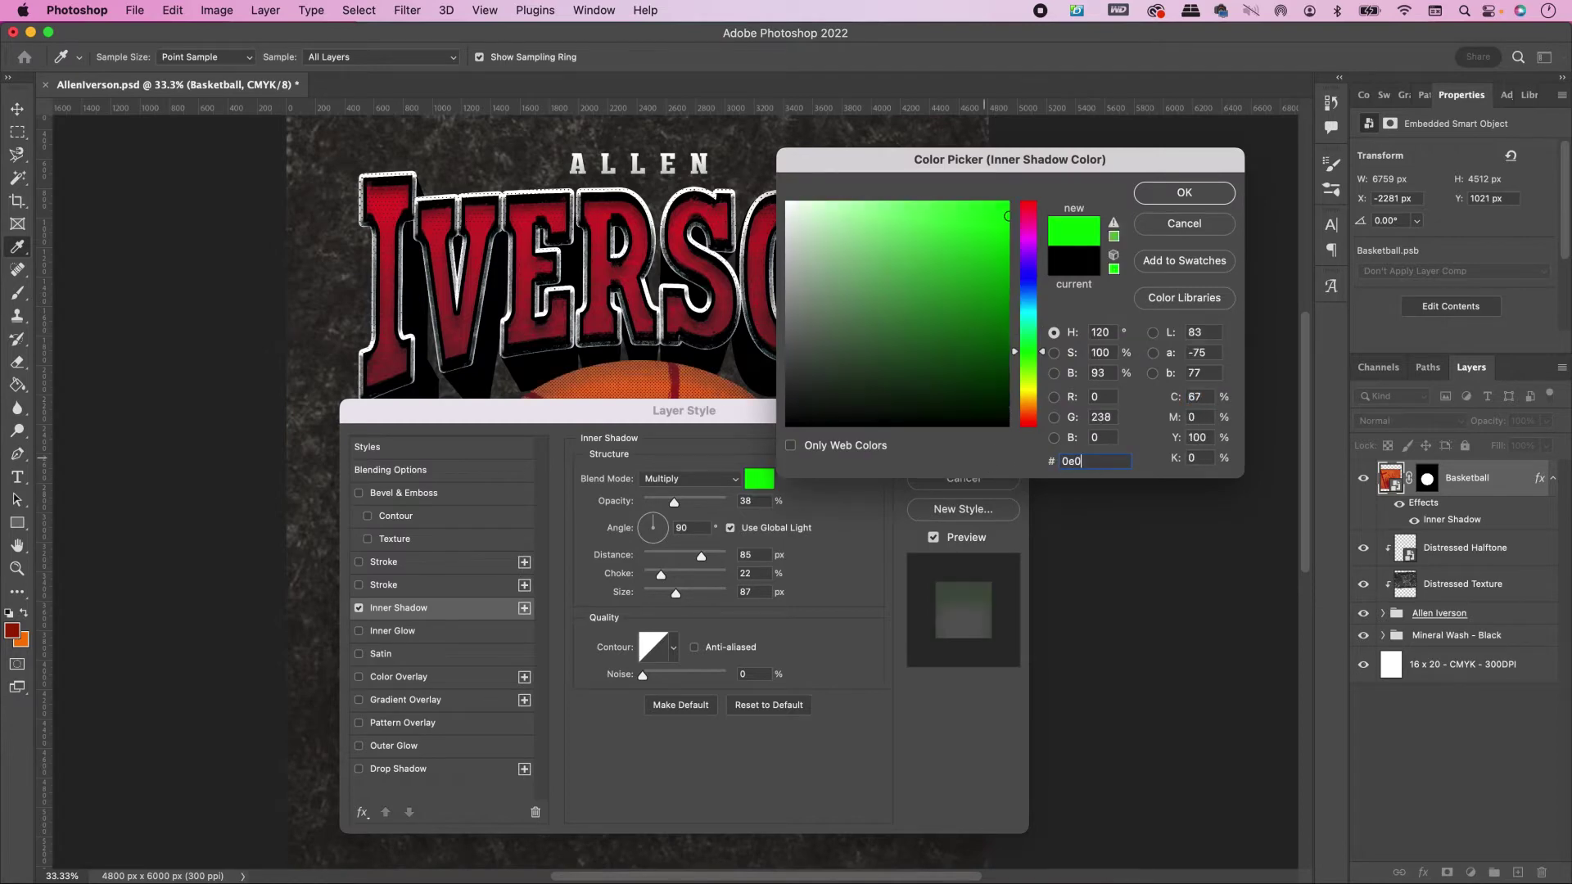
text(f0f)
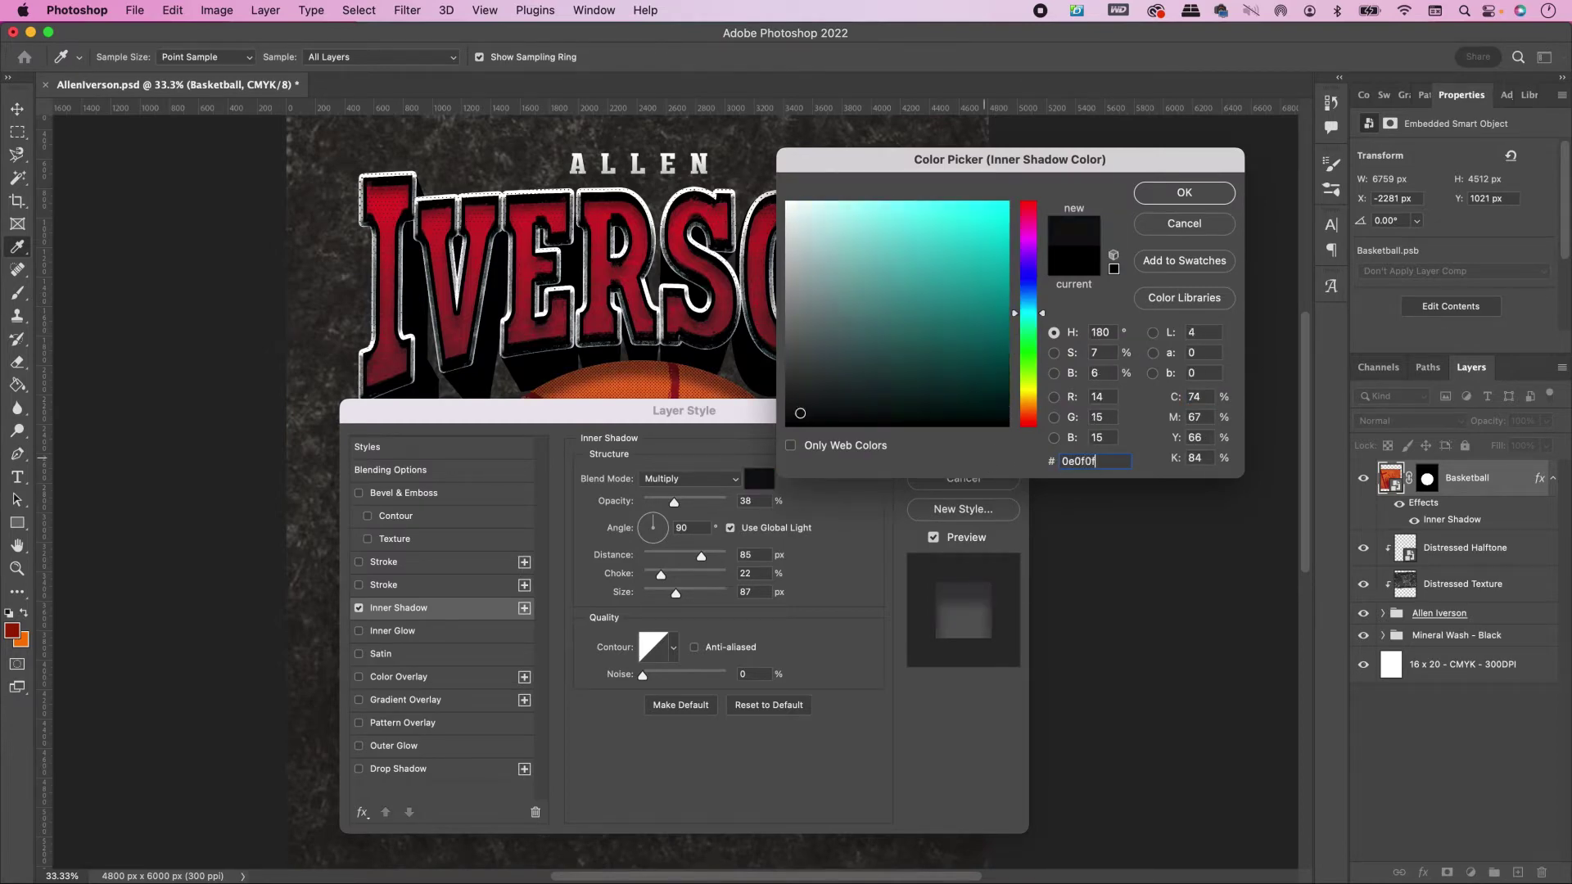
key(Return)
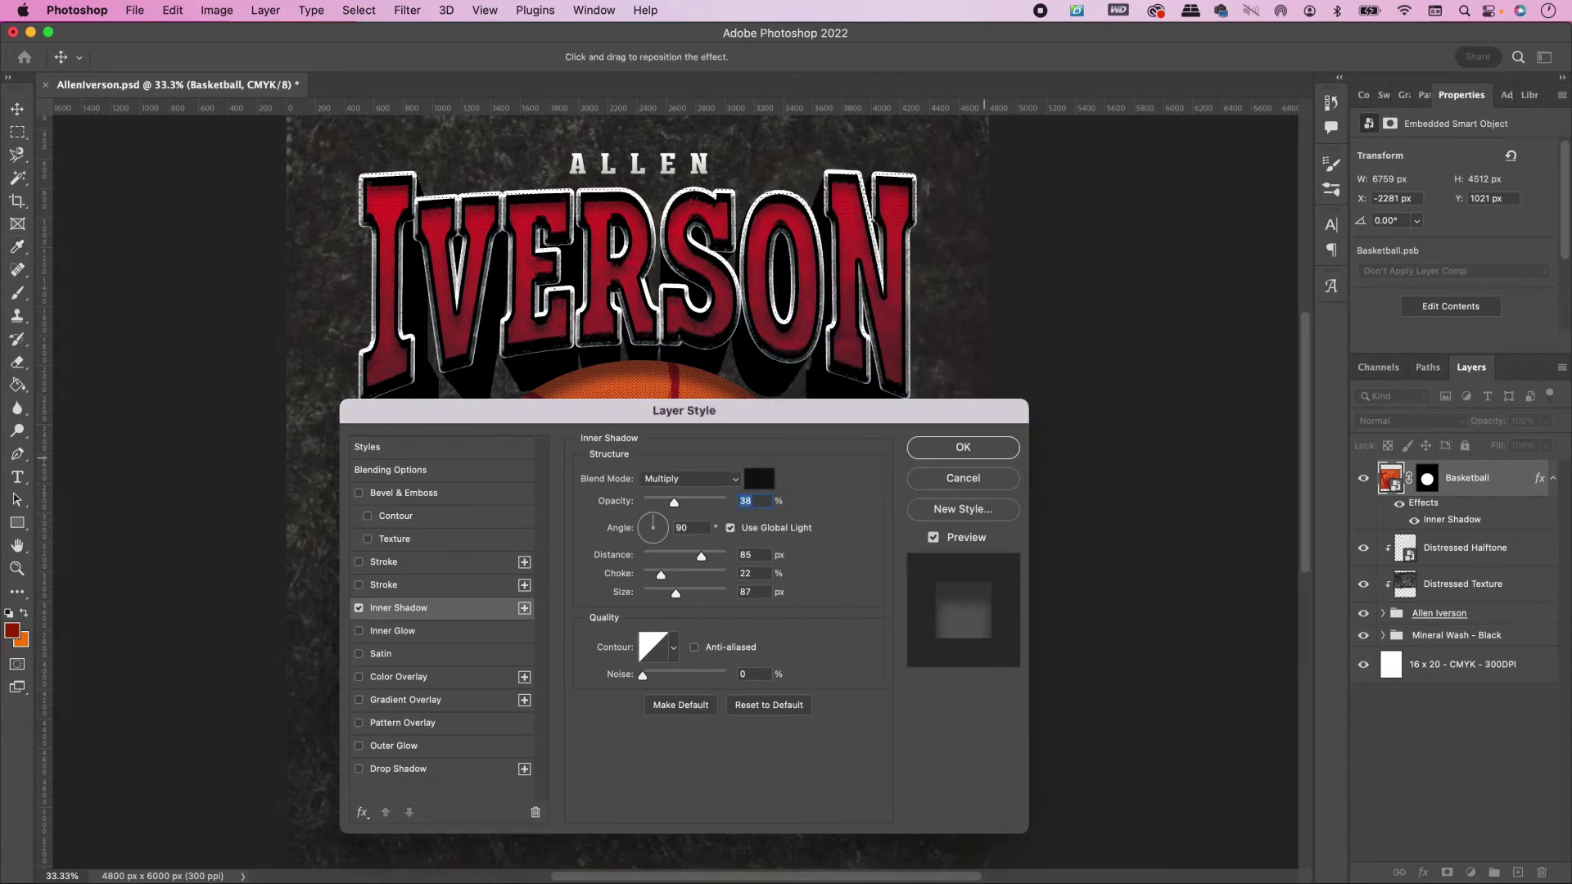
Step: Set the inner shadow's distance to 11 px, choke to 0% and size to 202 px with the cone-shaped contour, and apply the style
click(764, 553)
text(11)
click(757, 573)
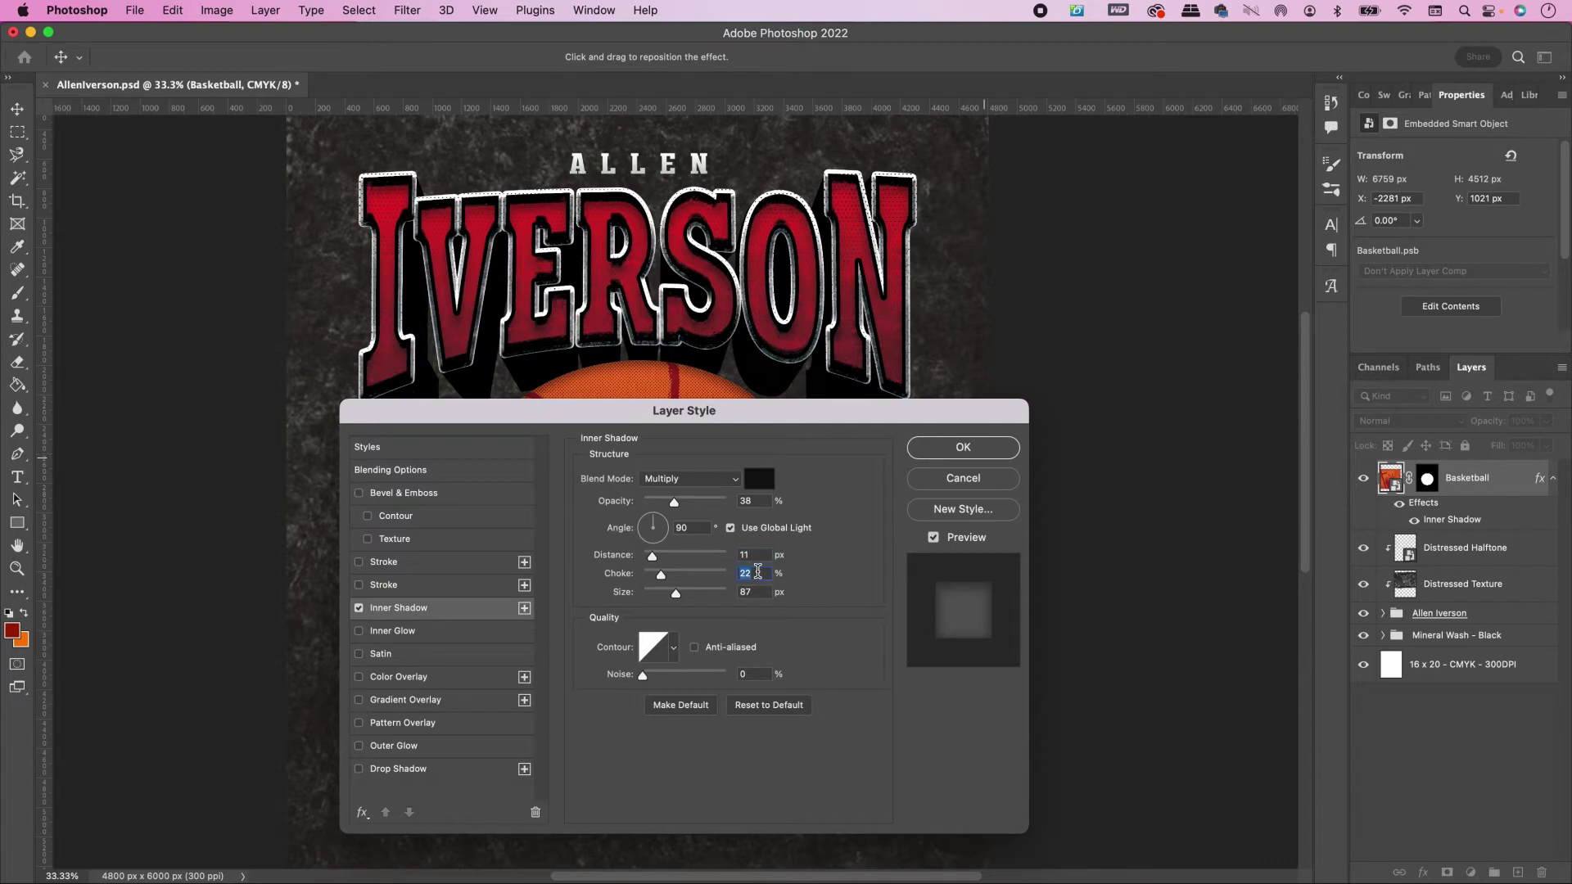
text(0)
click(761, 590)
text(202)
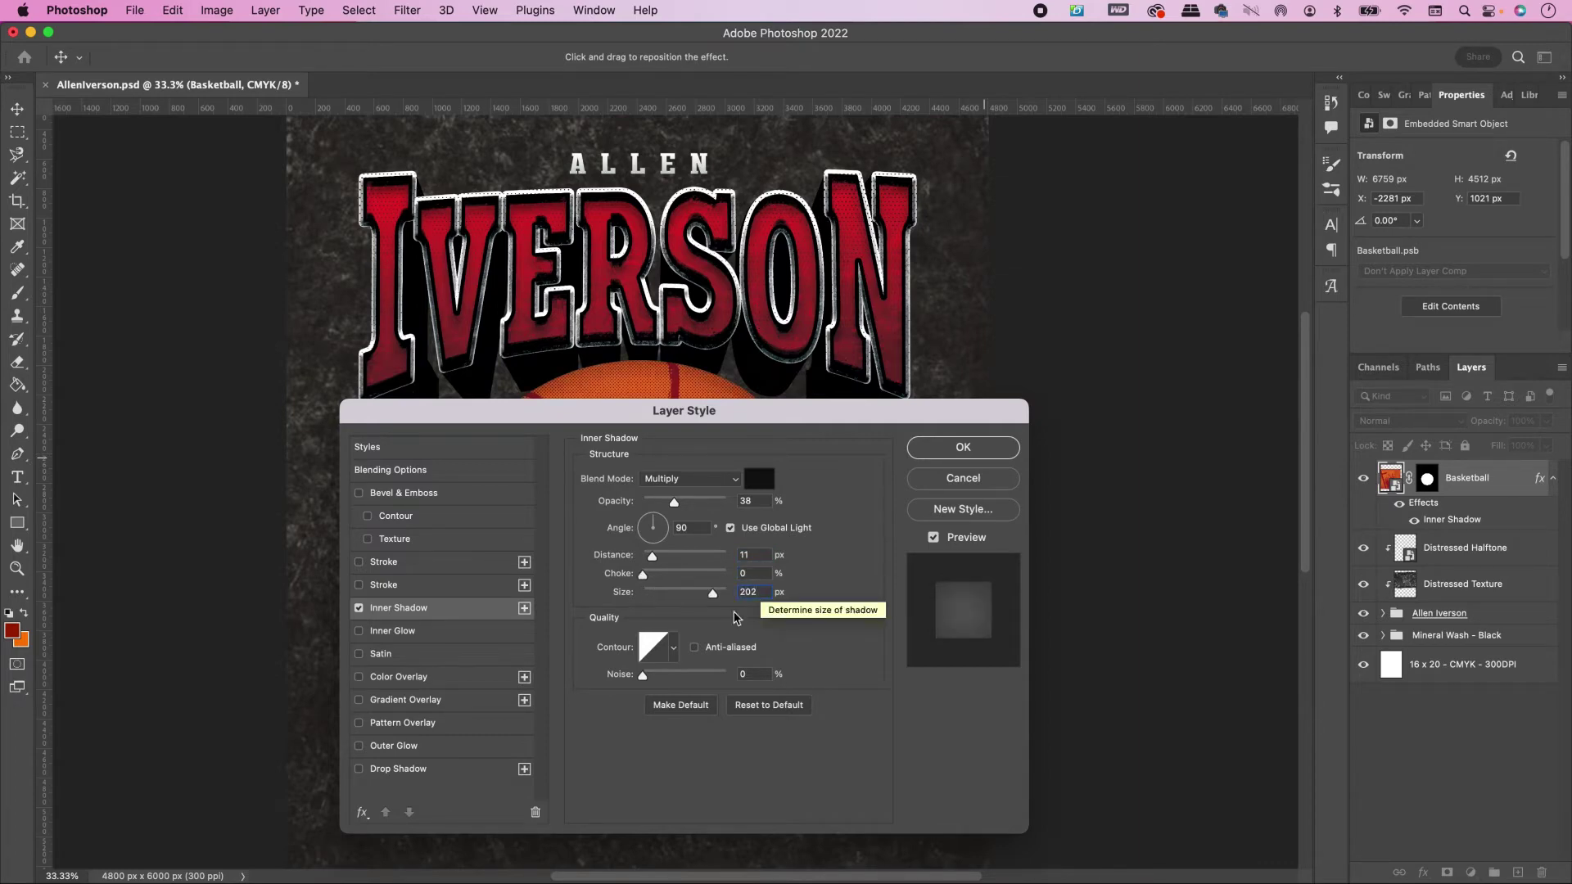
click(674, 649)
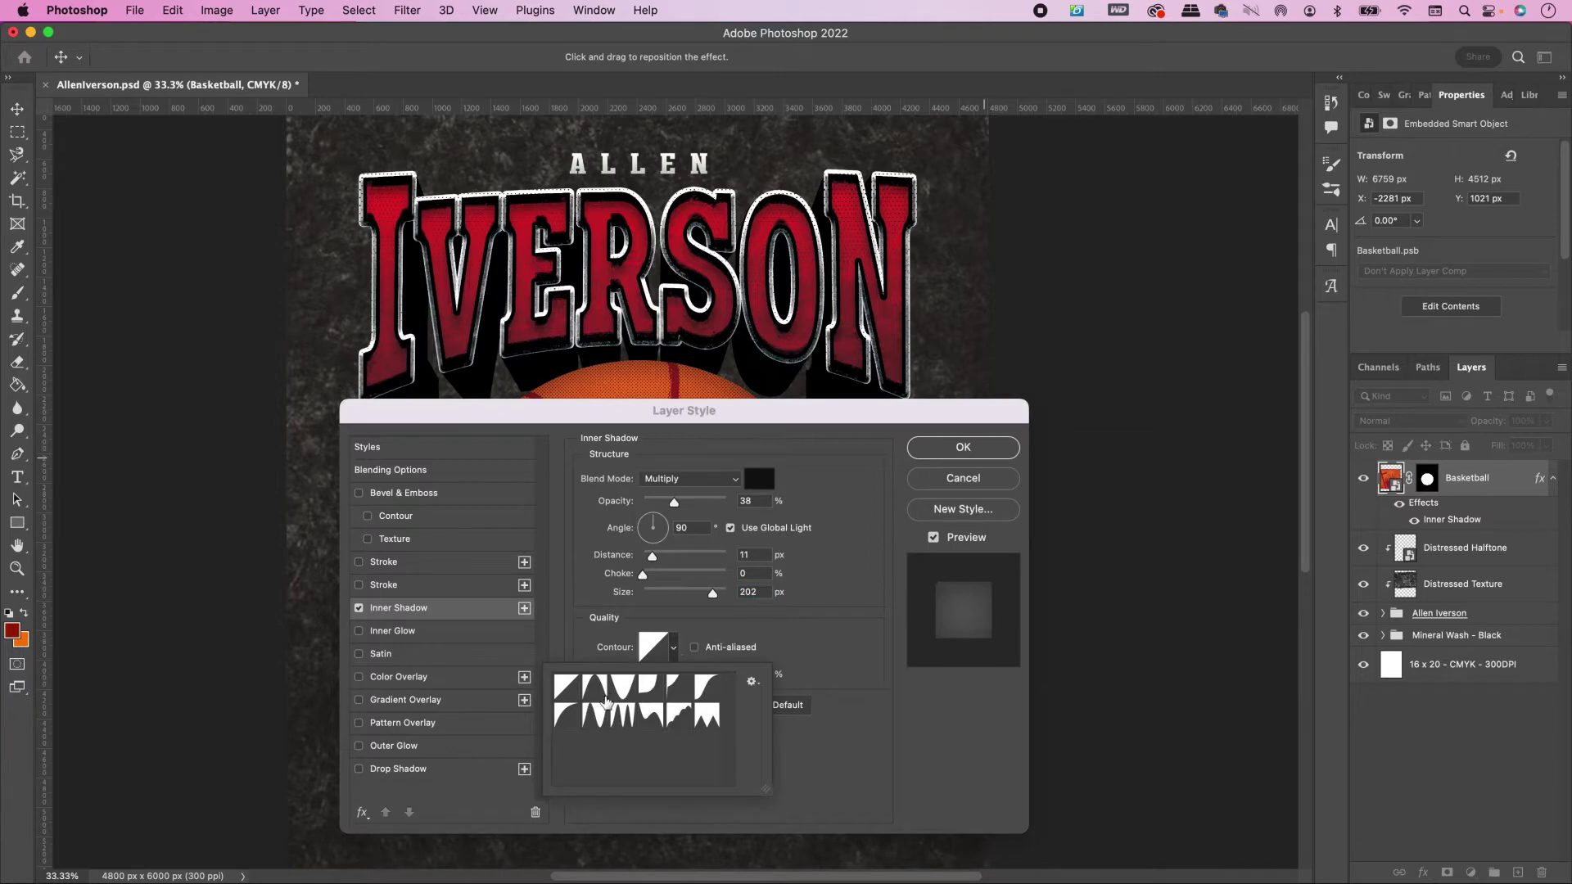
click(606, 701)
click(843, 660)
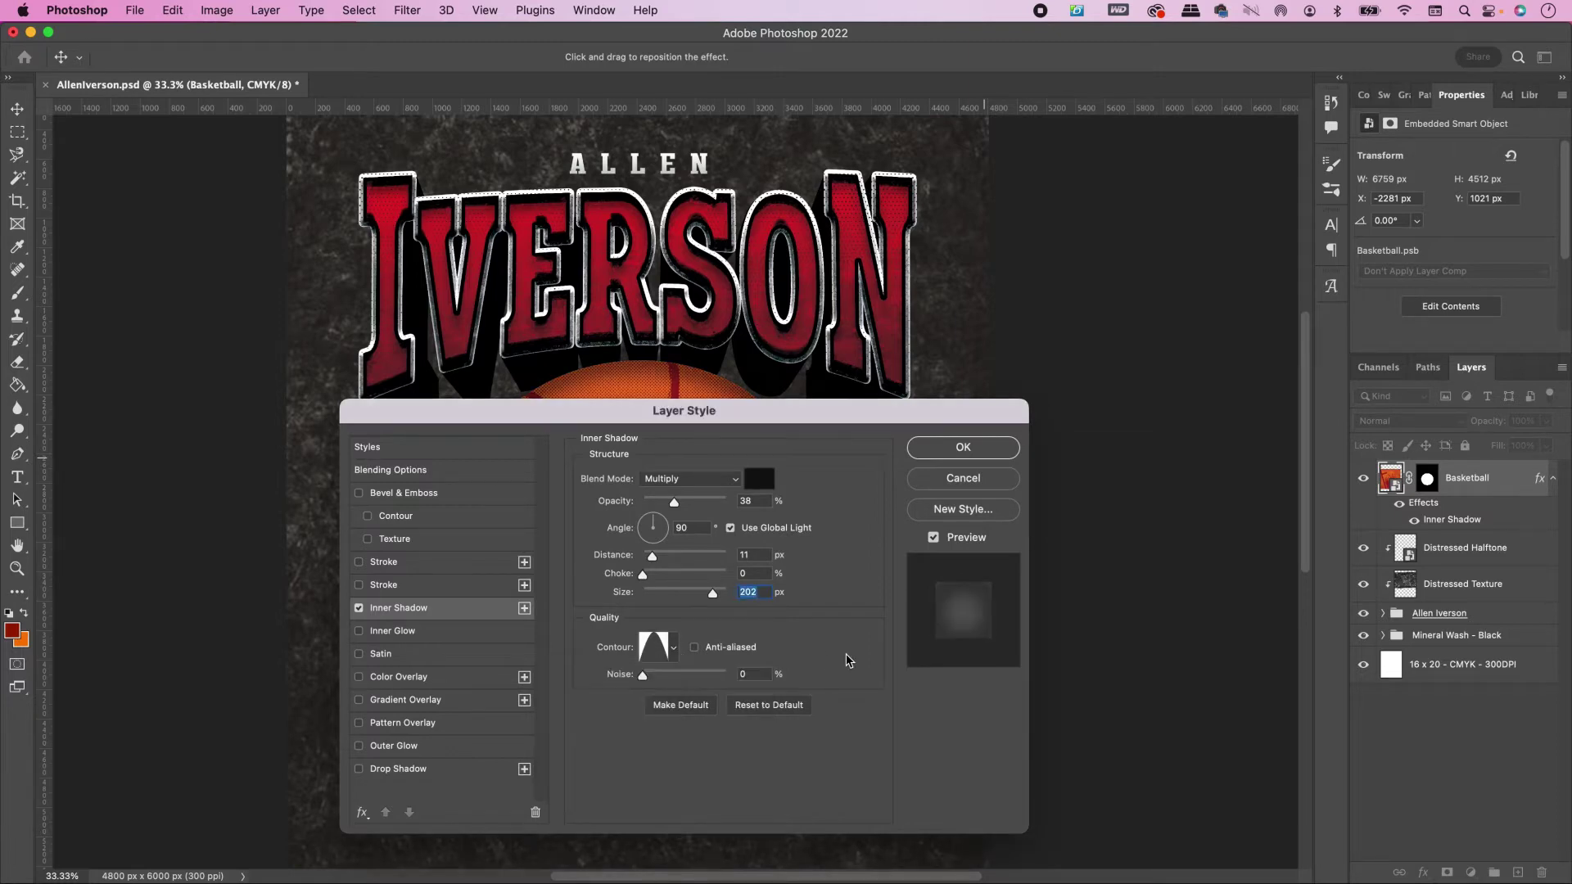
click(935, 452)
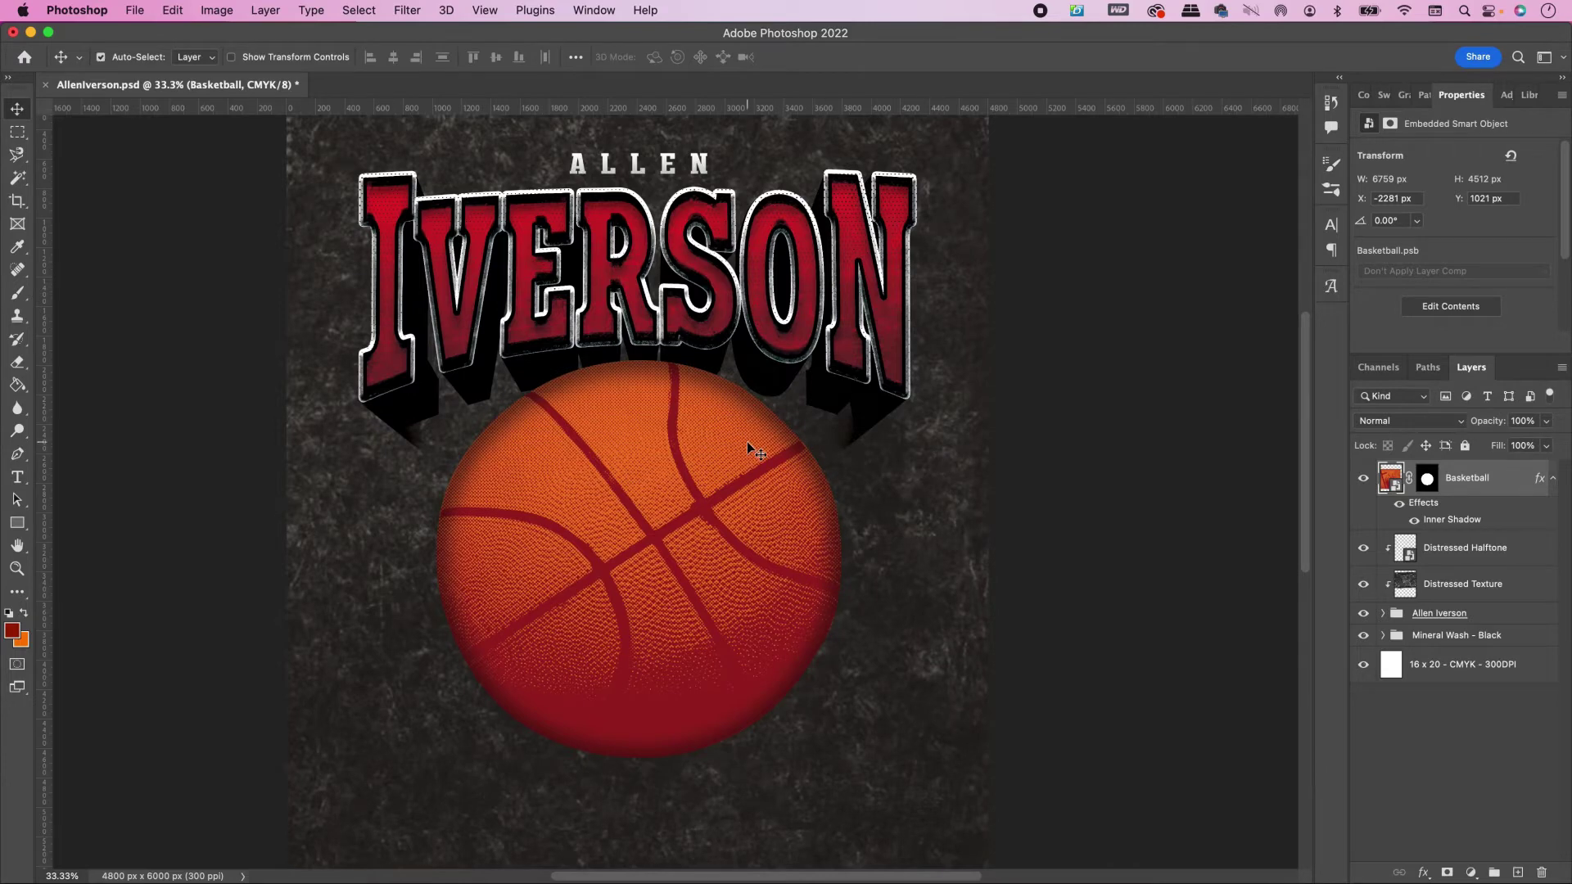
Step: Open Cloud.jpg from the Assets folder as a separate document
key(super+o)
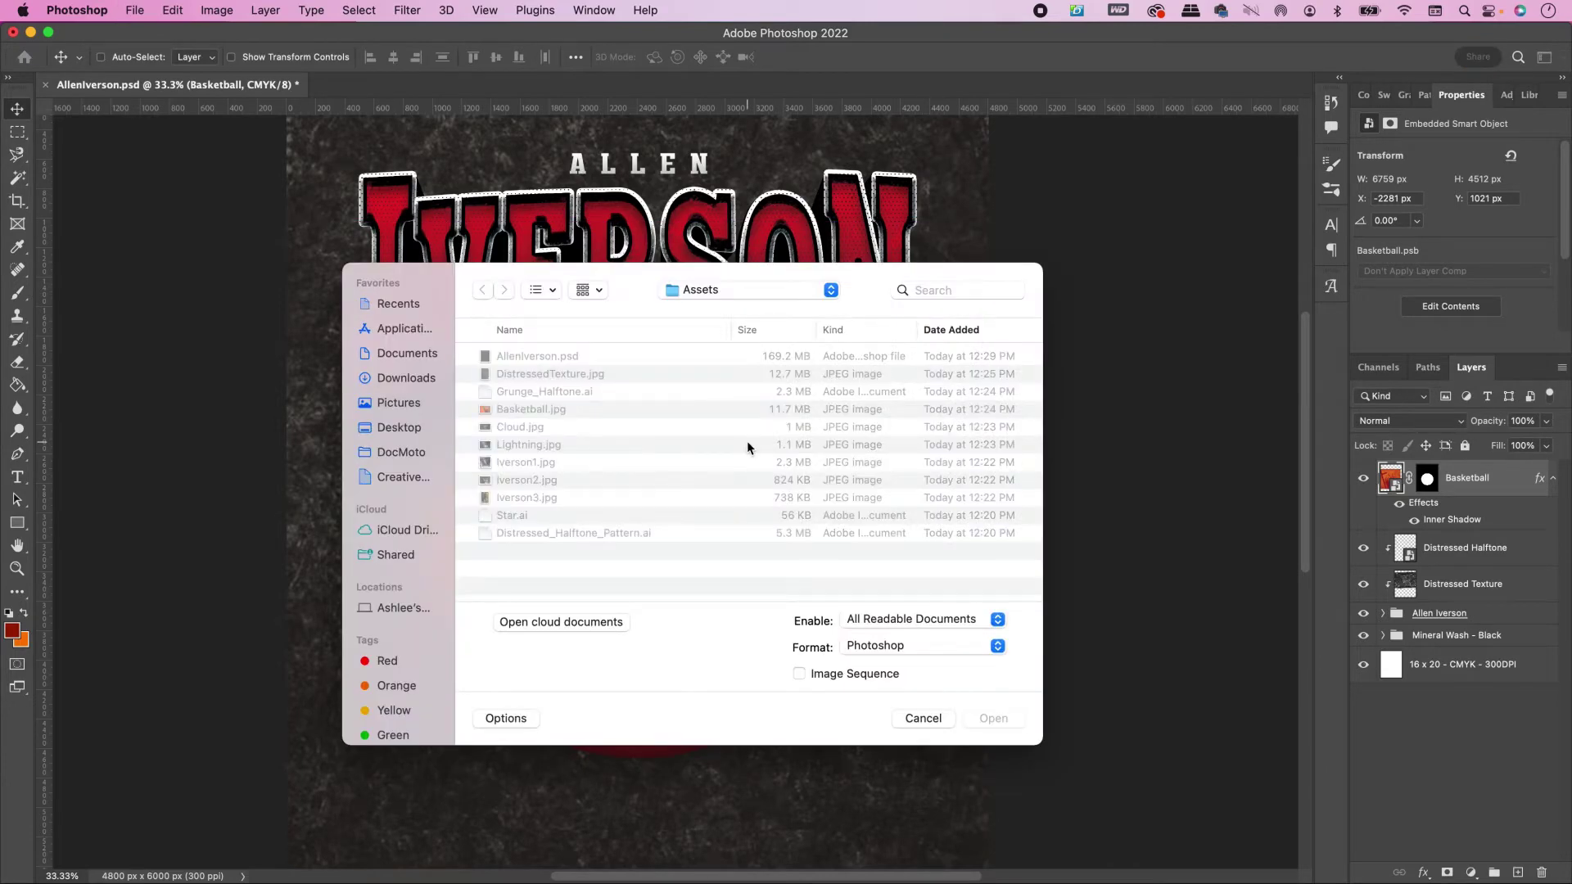
double_click(582, 428)
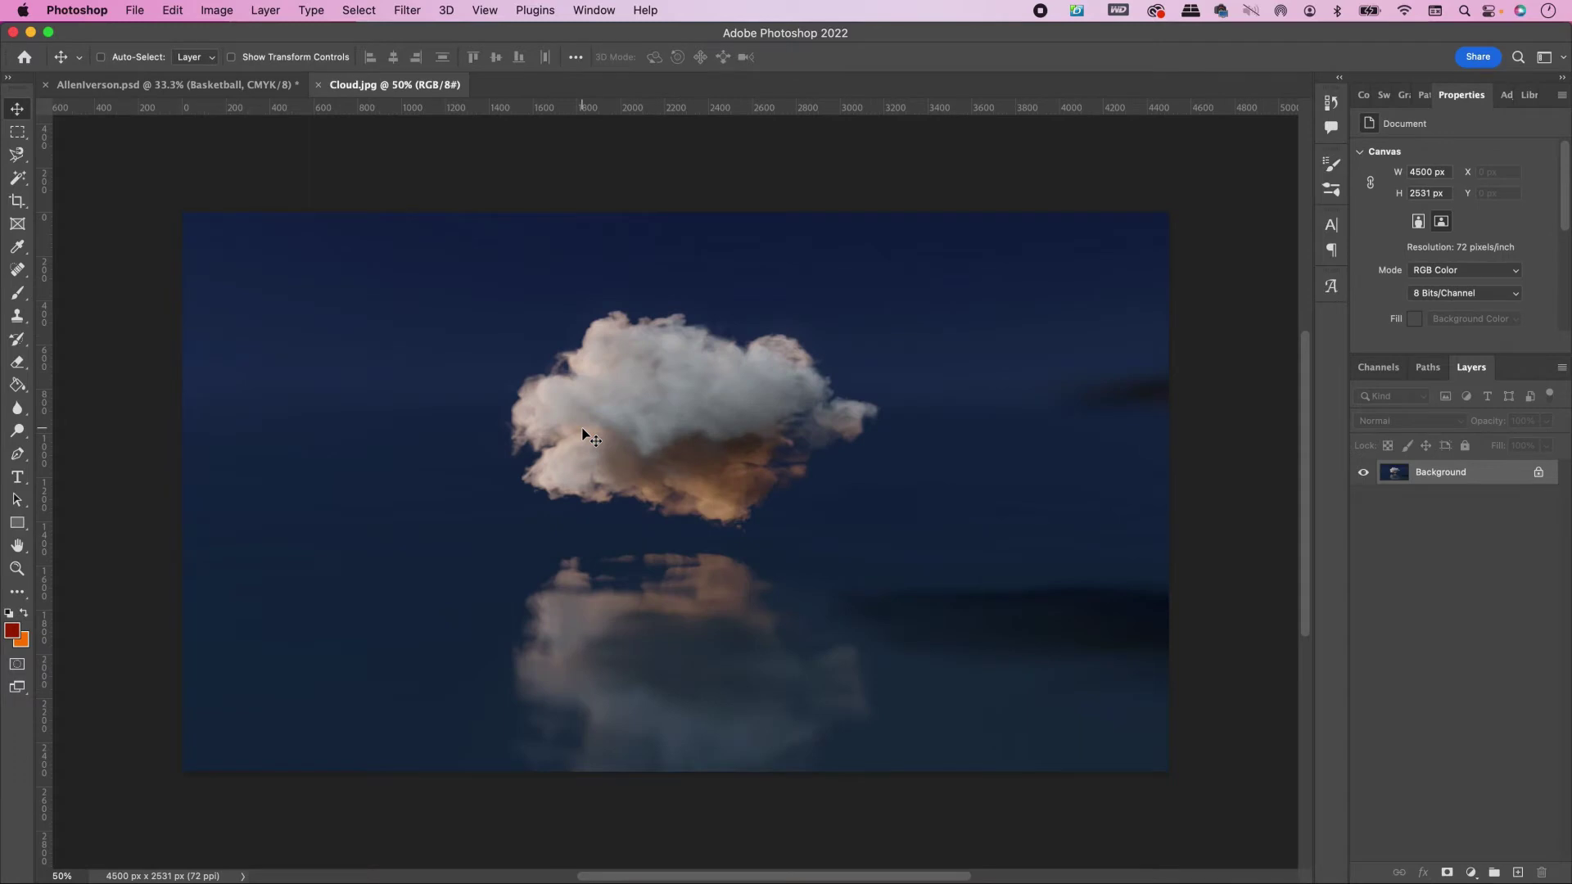
Step: Add a Black & White adjustment layer and an Invert adjustment layer above the cloud photo
click(1470, 873)
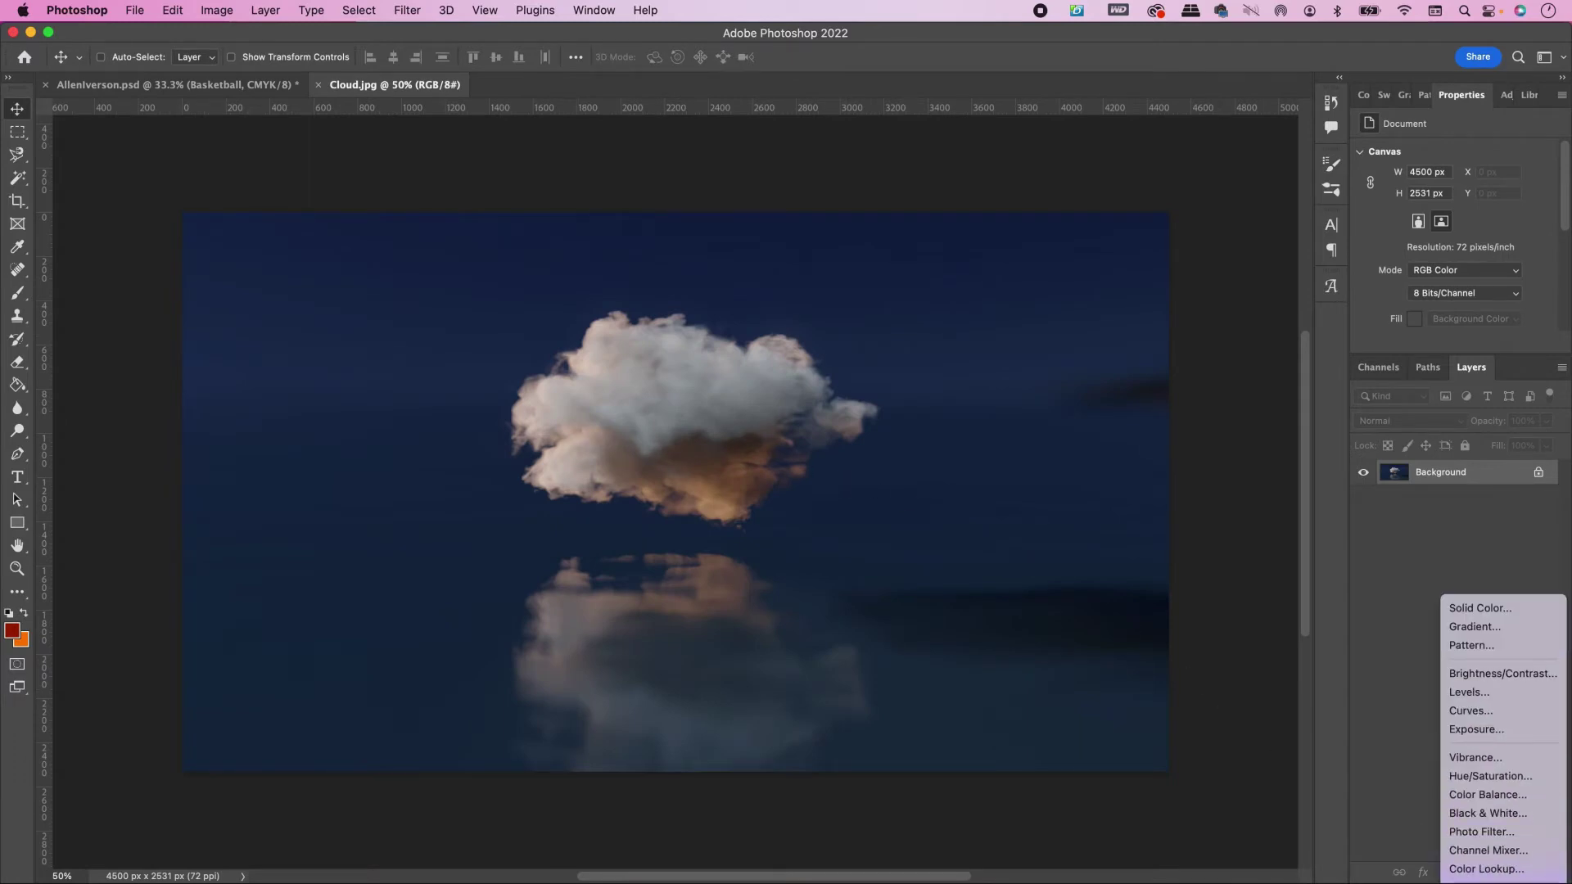
click(1487, 813)
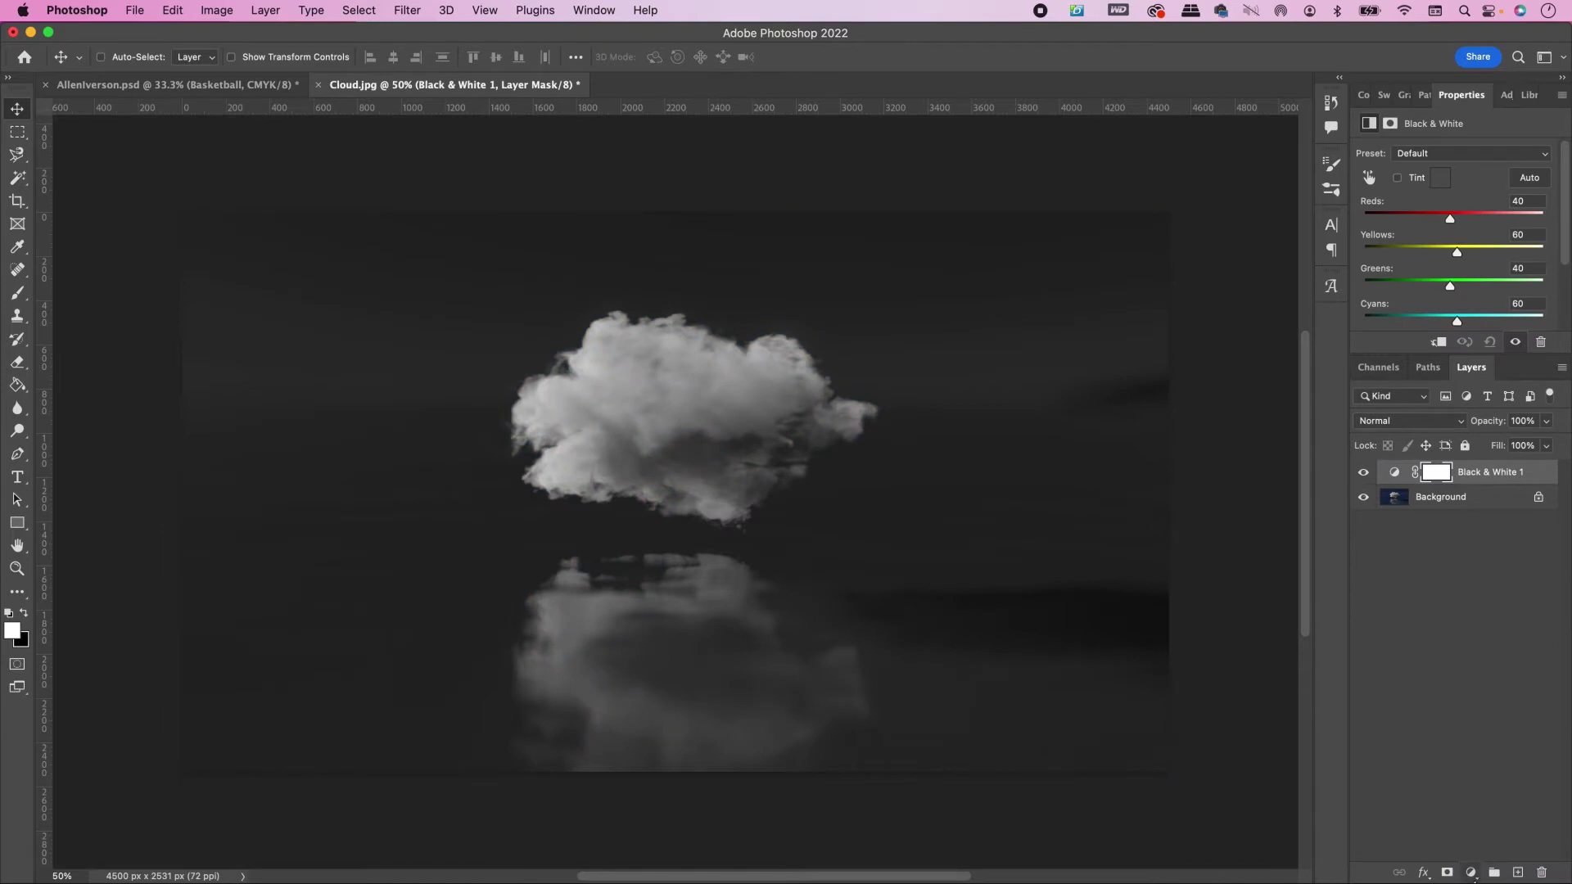
click(1471, 872)
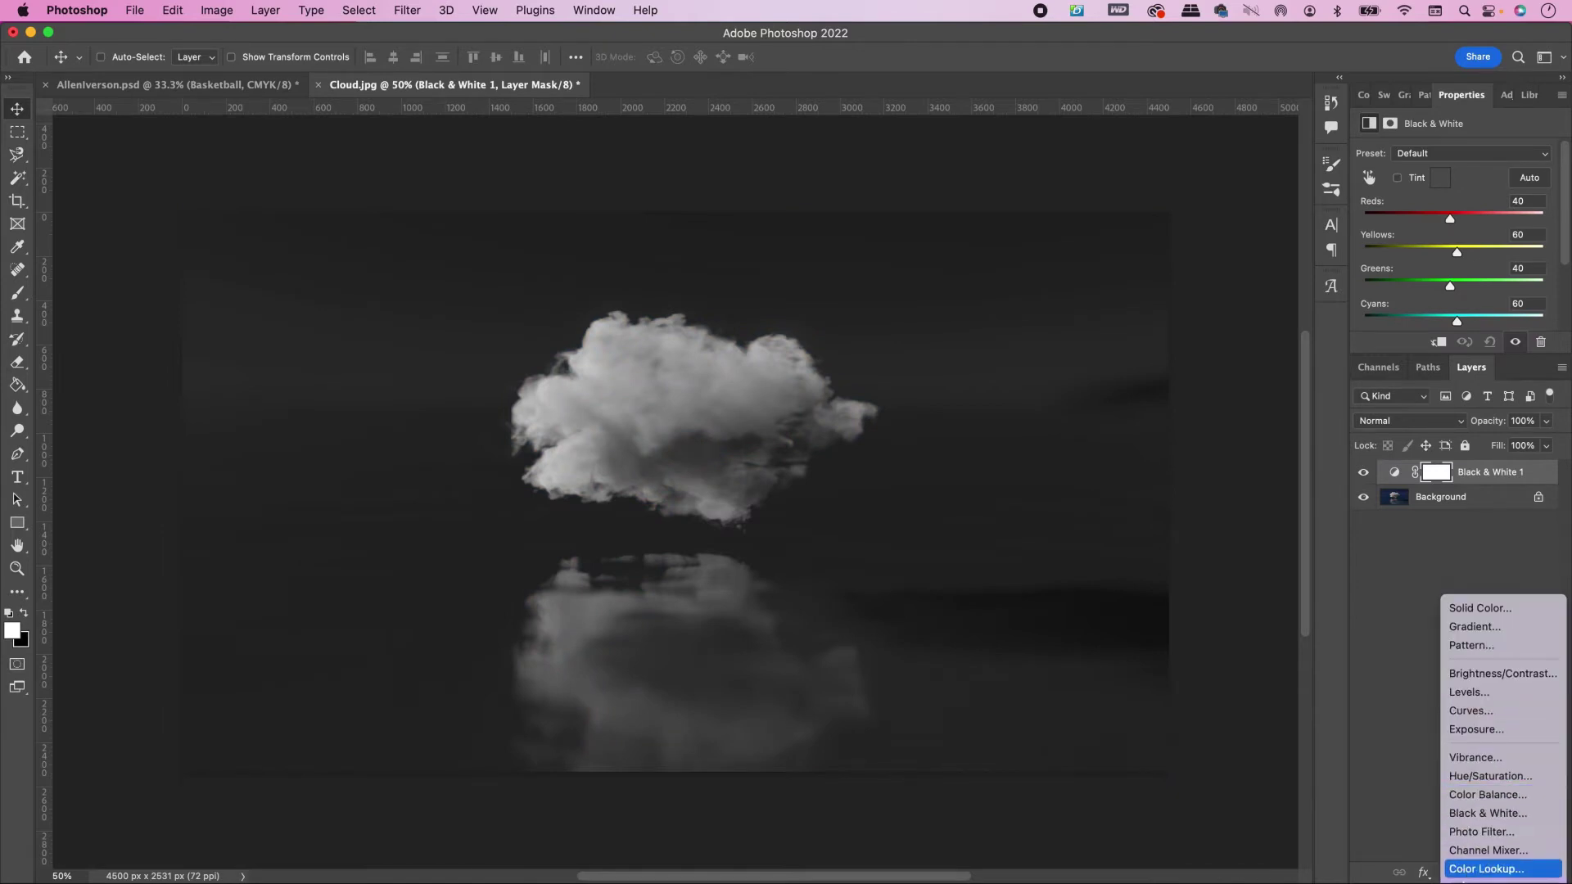
click(1472, 883)
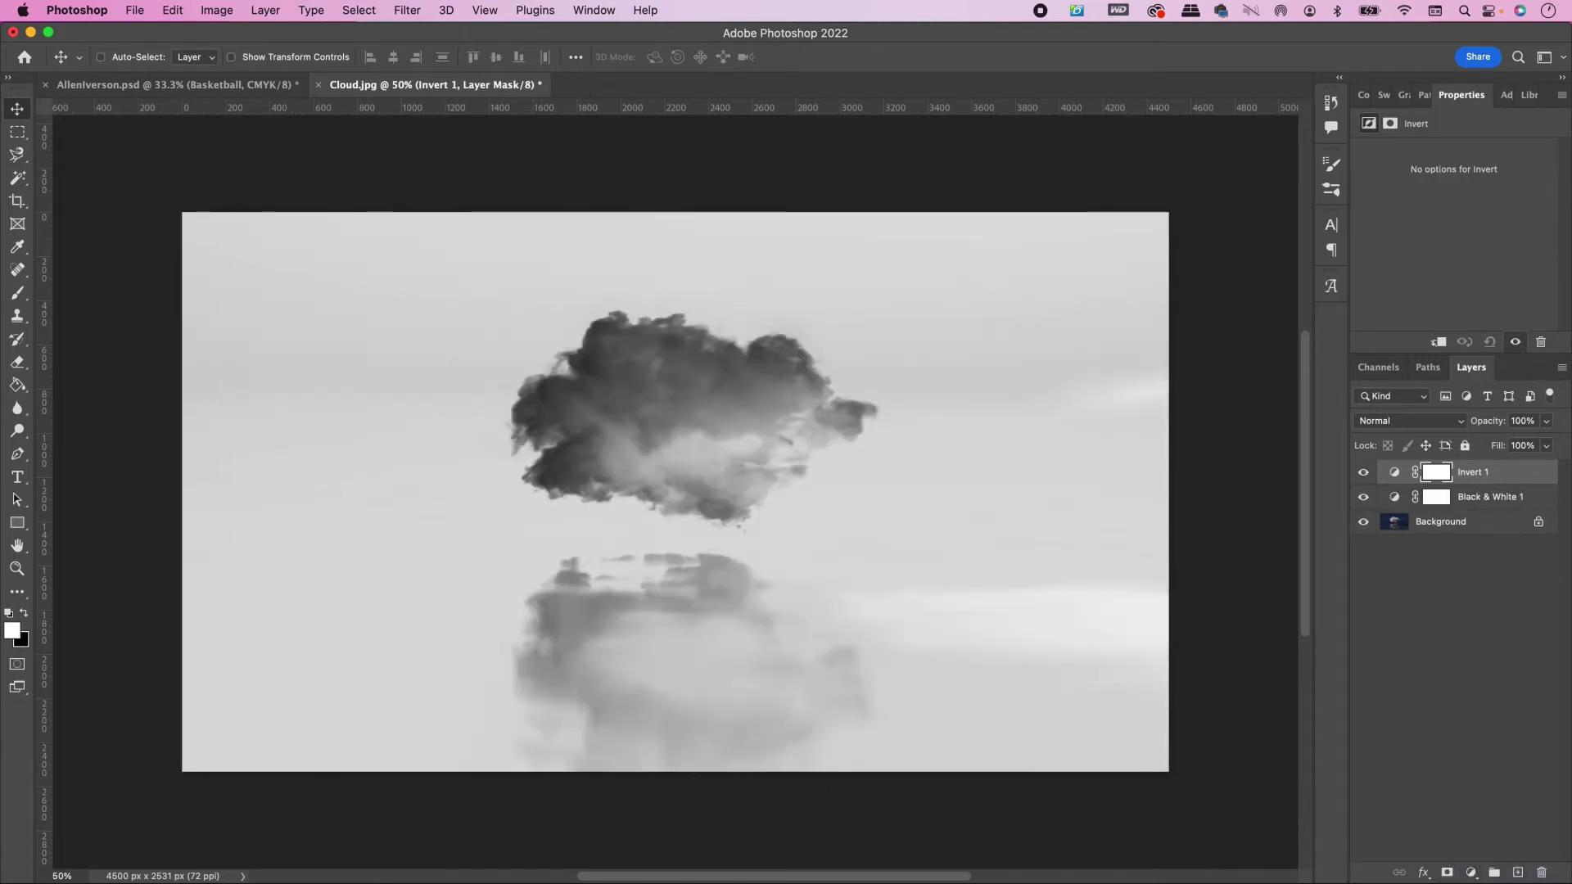
Step: Select the cloud as the subject of the Background layer and mask out its surroundings
click(1482, 524)
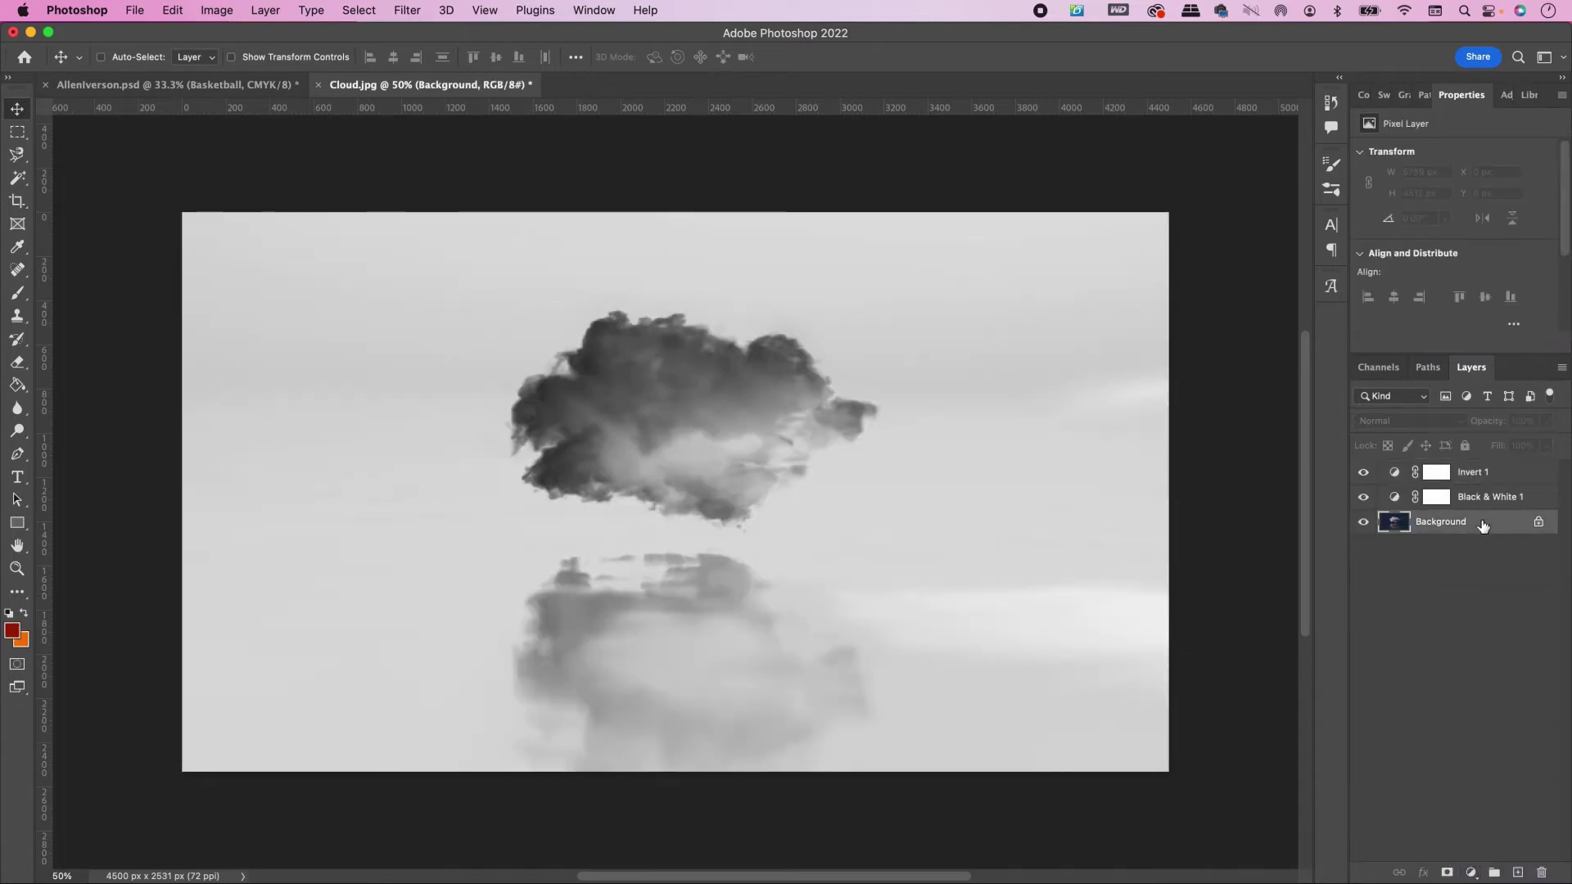
click(363, 10)
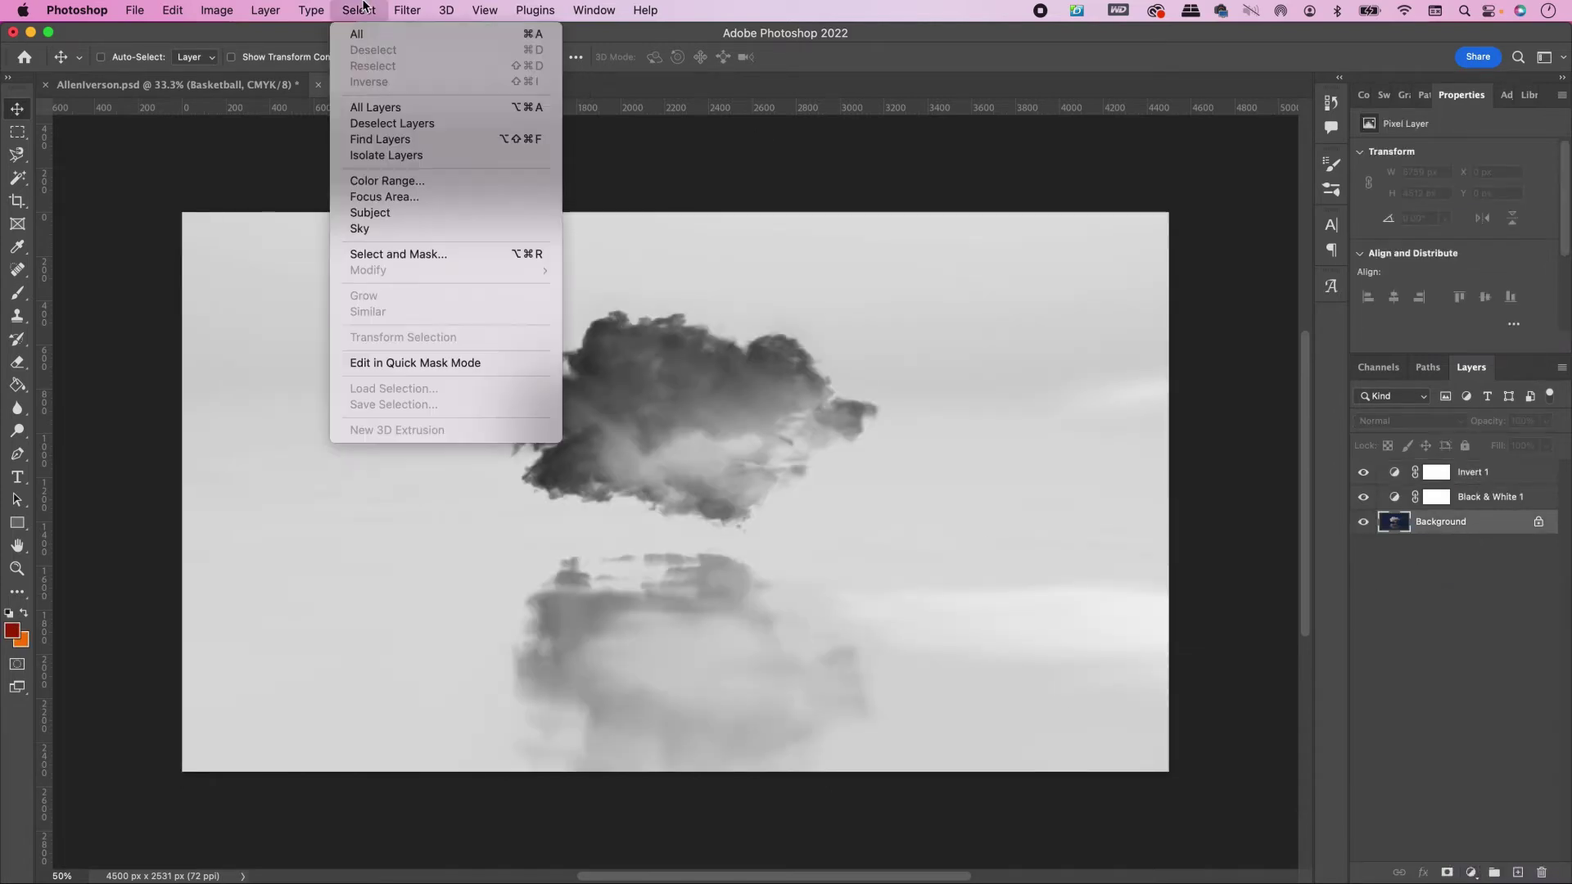
click(403, 212)
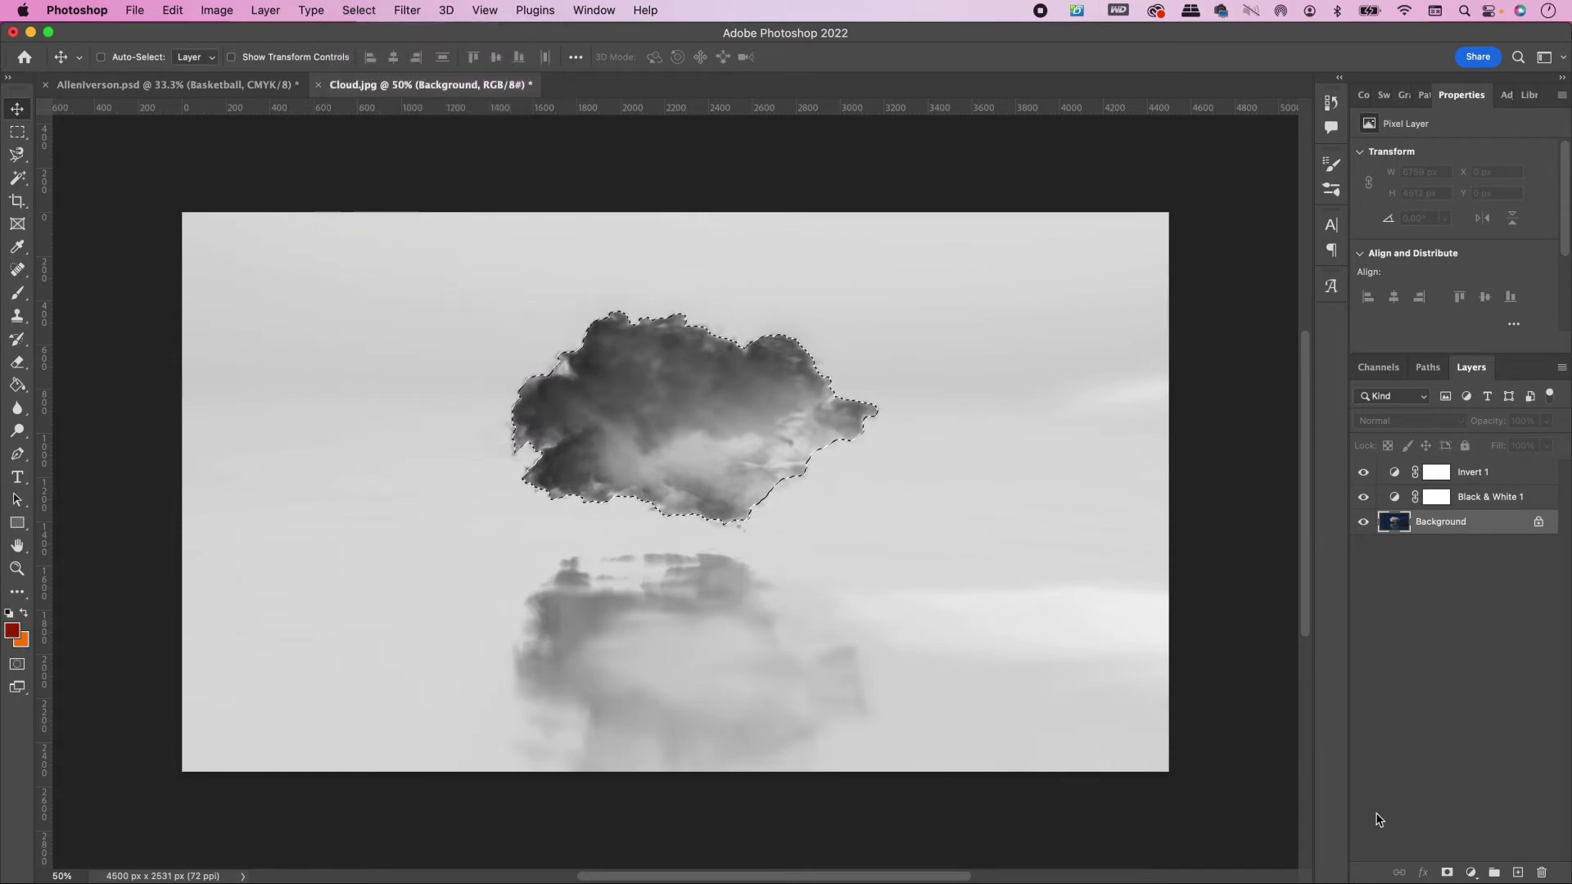
click(1446, 874)
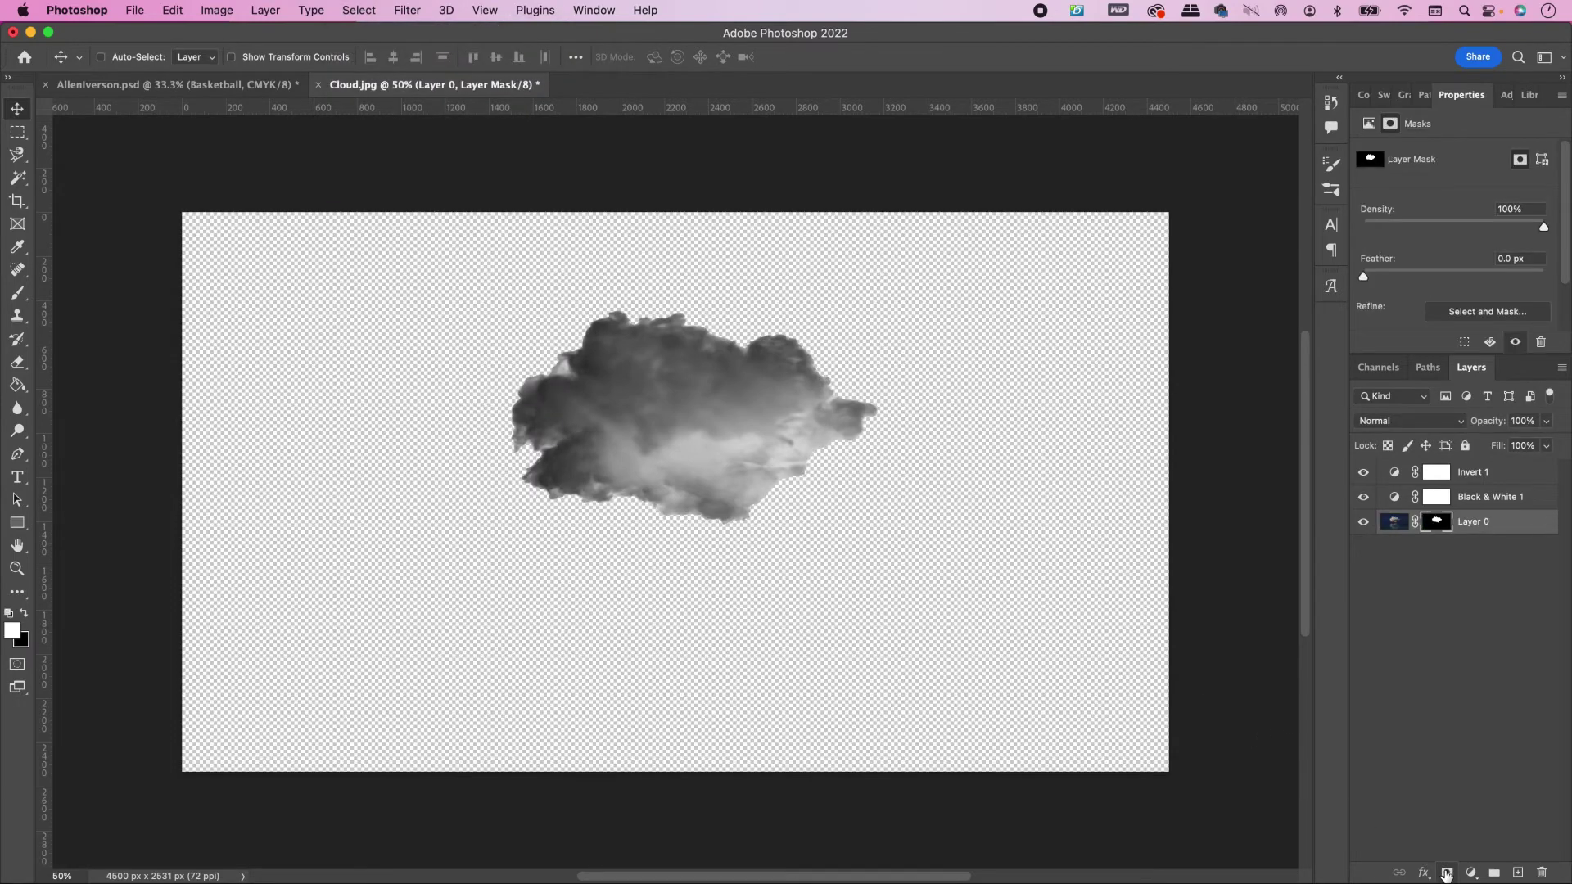
Step: Merge the masked photo with its two adjustment layers and rename the merged layer Cloud
shift+click(1495, 472)
right_click(1495, 473)
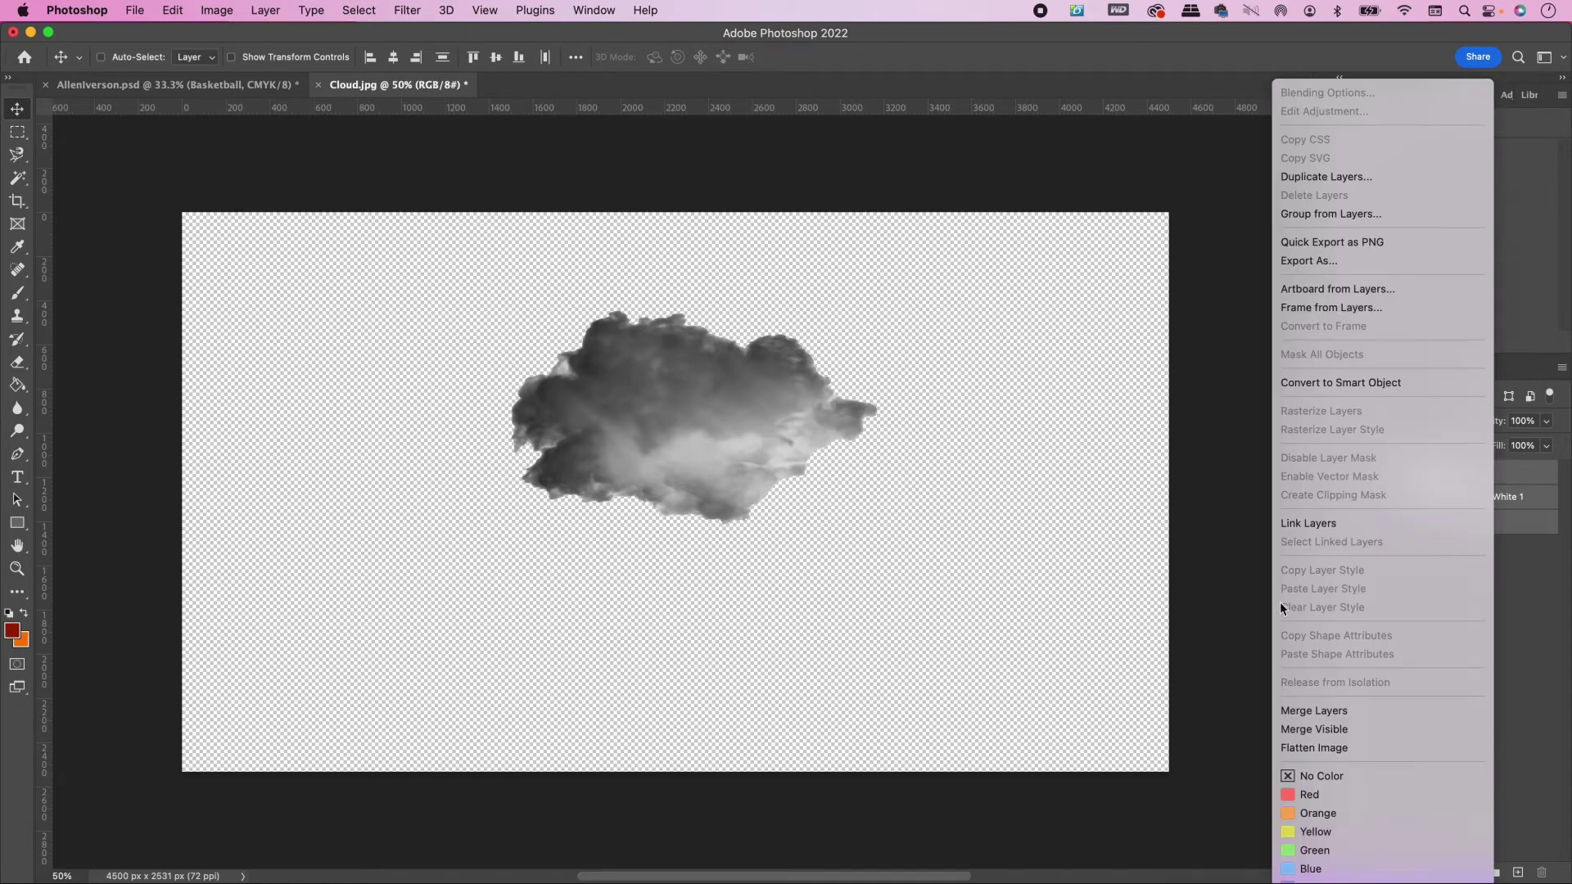
click(1299, 710)
double_click(1443, 472)
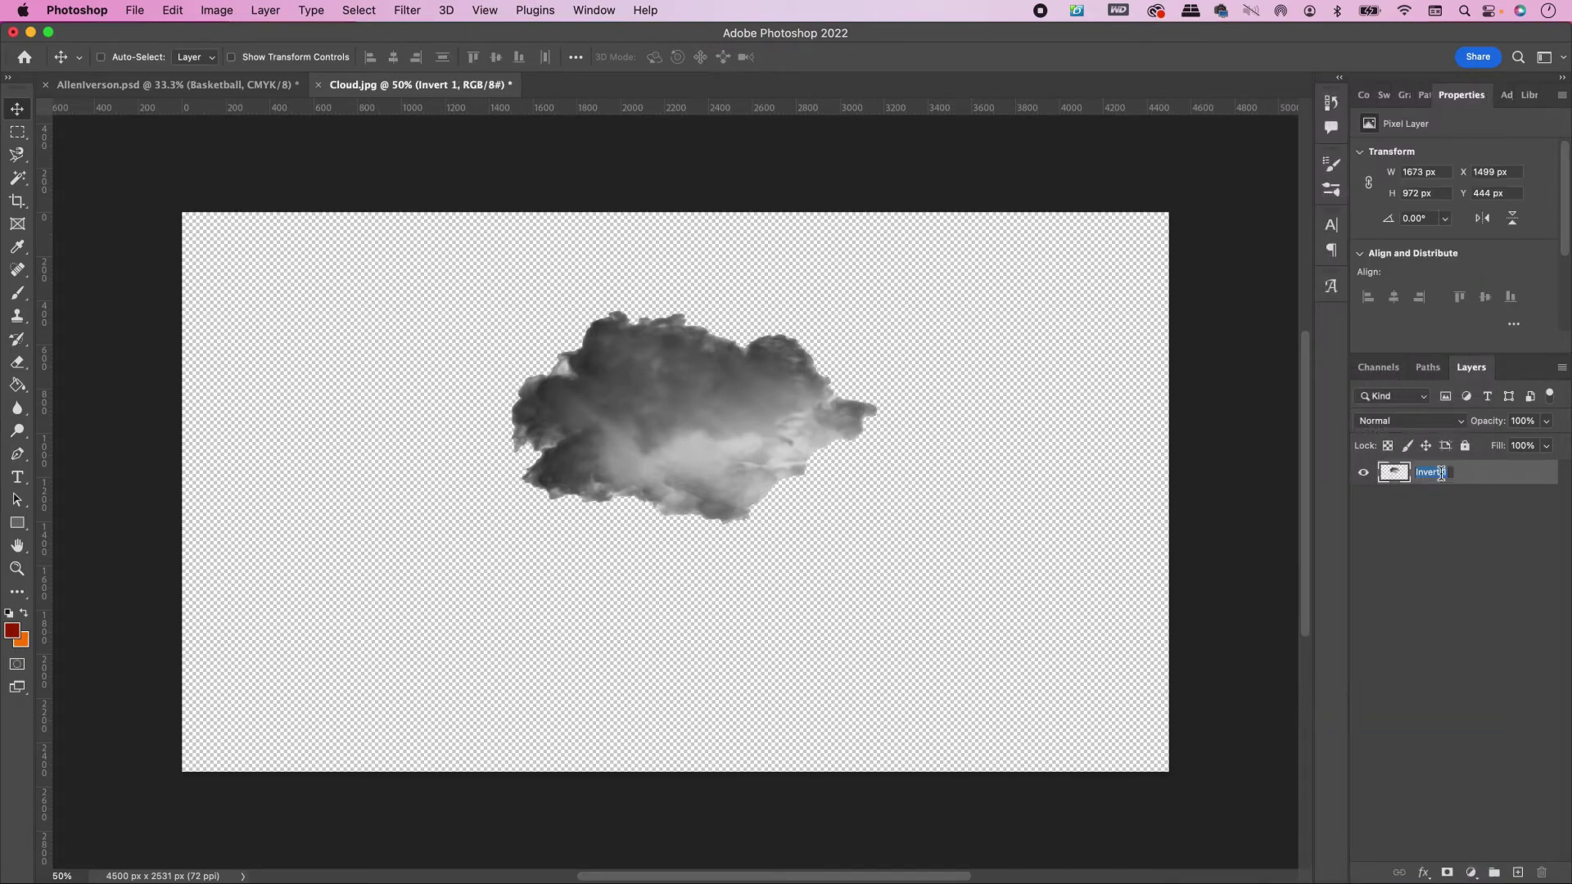
text(Cloud)
key(Return)
Step: Bring the cloud into AllenIverson.psd, scale it proportionally to about 207%, and place it over the lower part of the basketball
drag(700, 385, 658, 677)
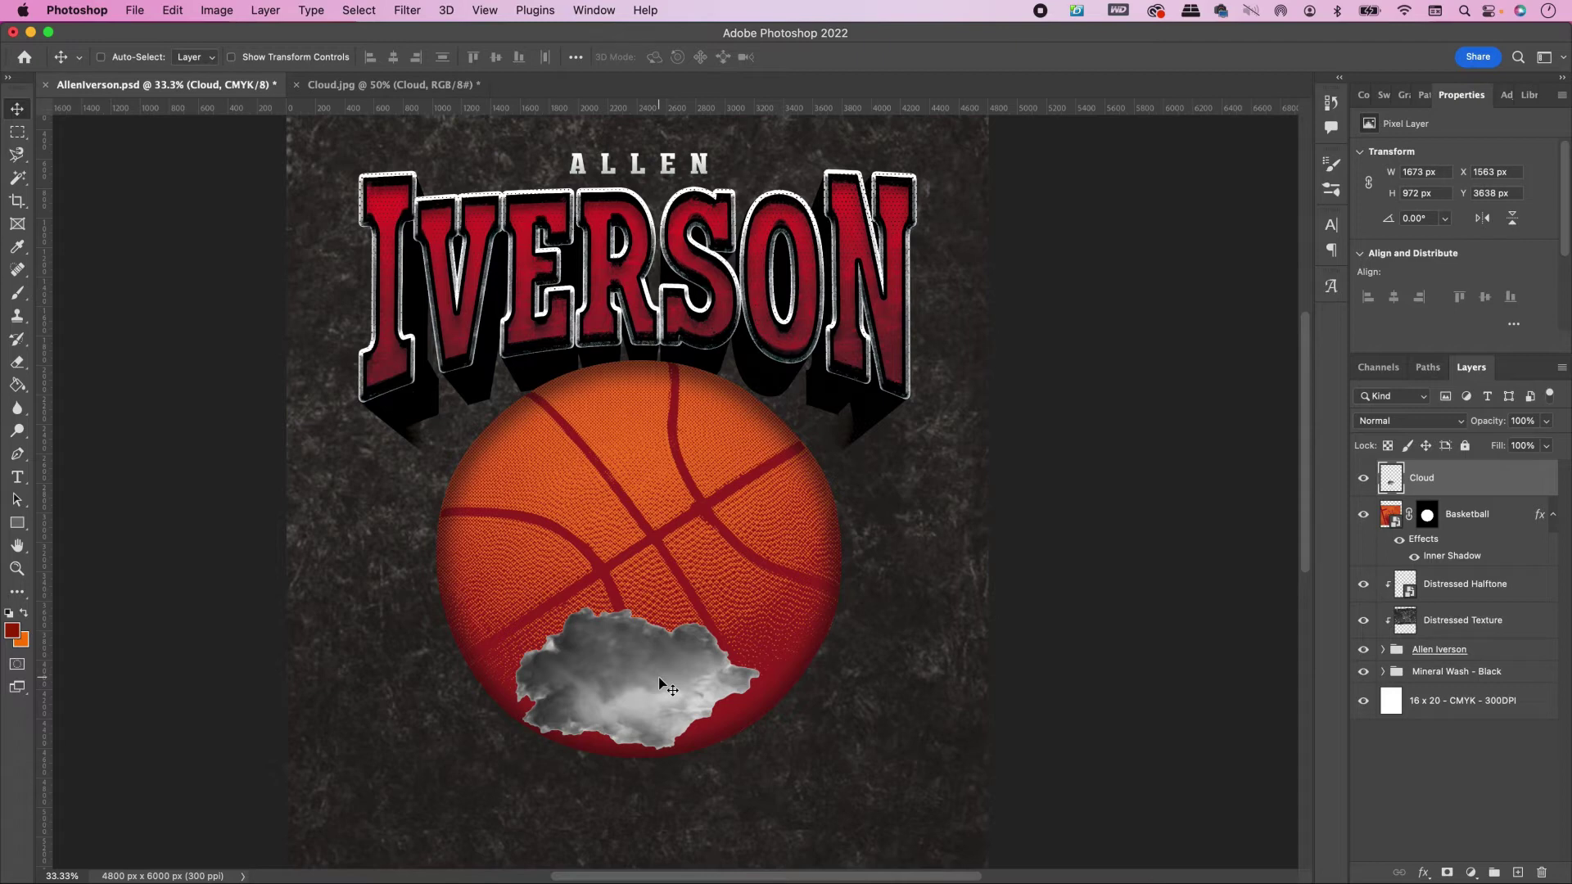
key(super+t)
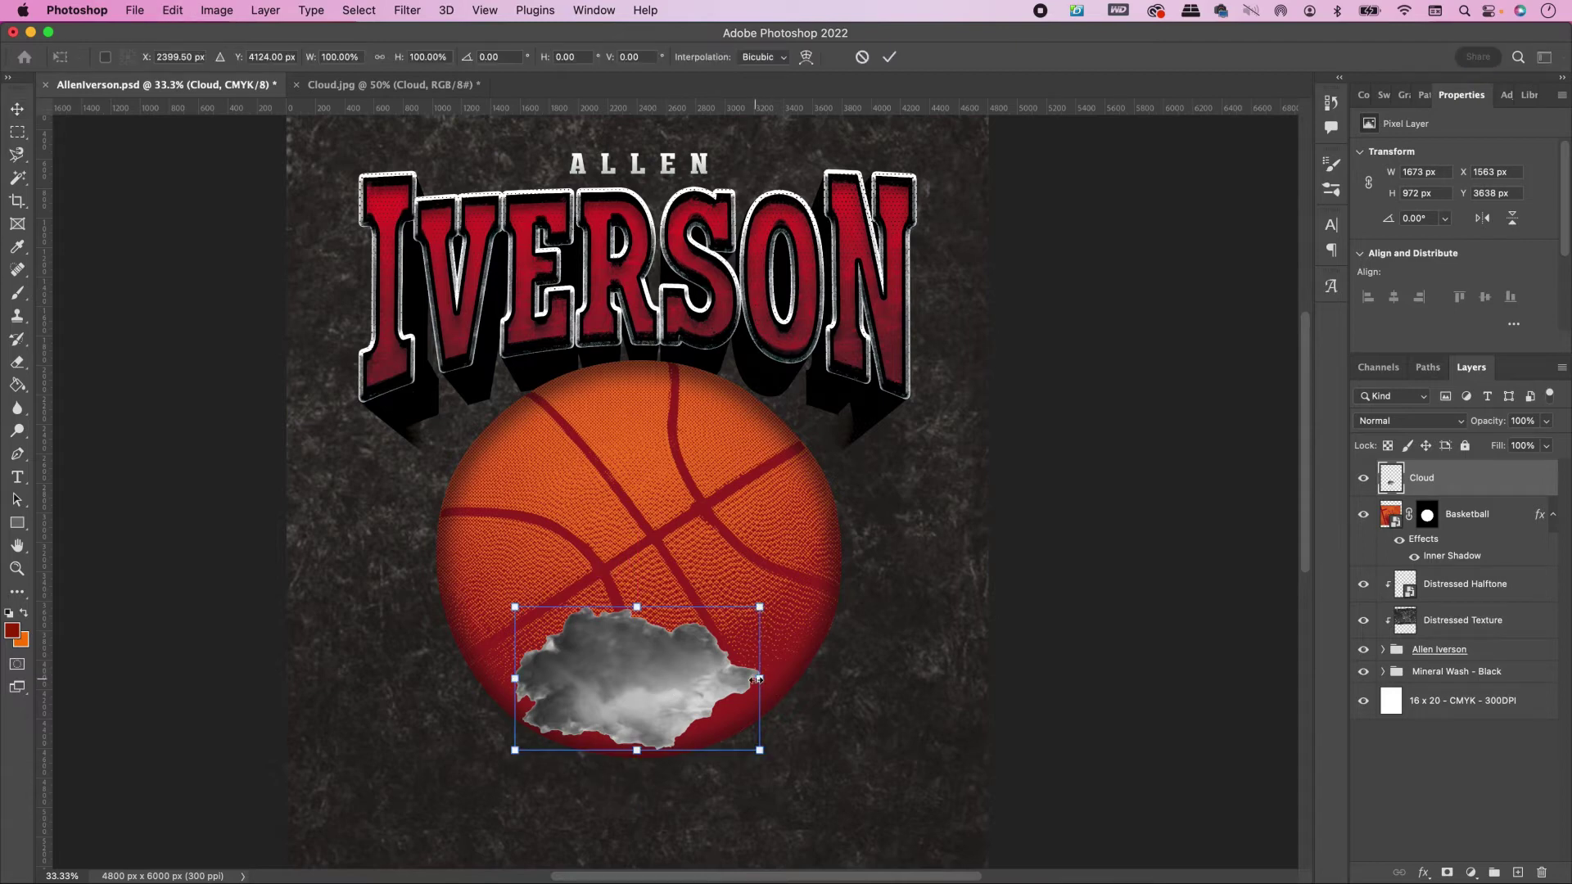
drag(757, 679, 1013, 697)
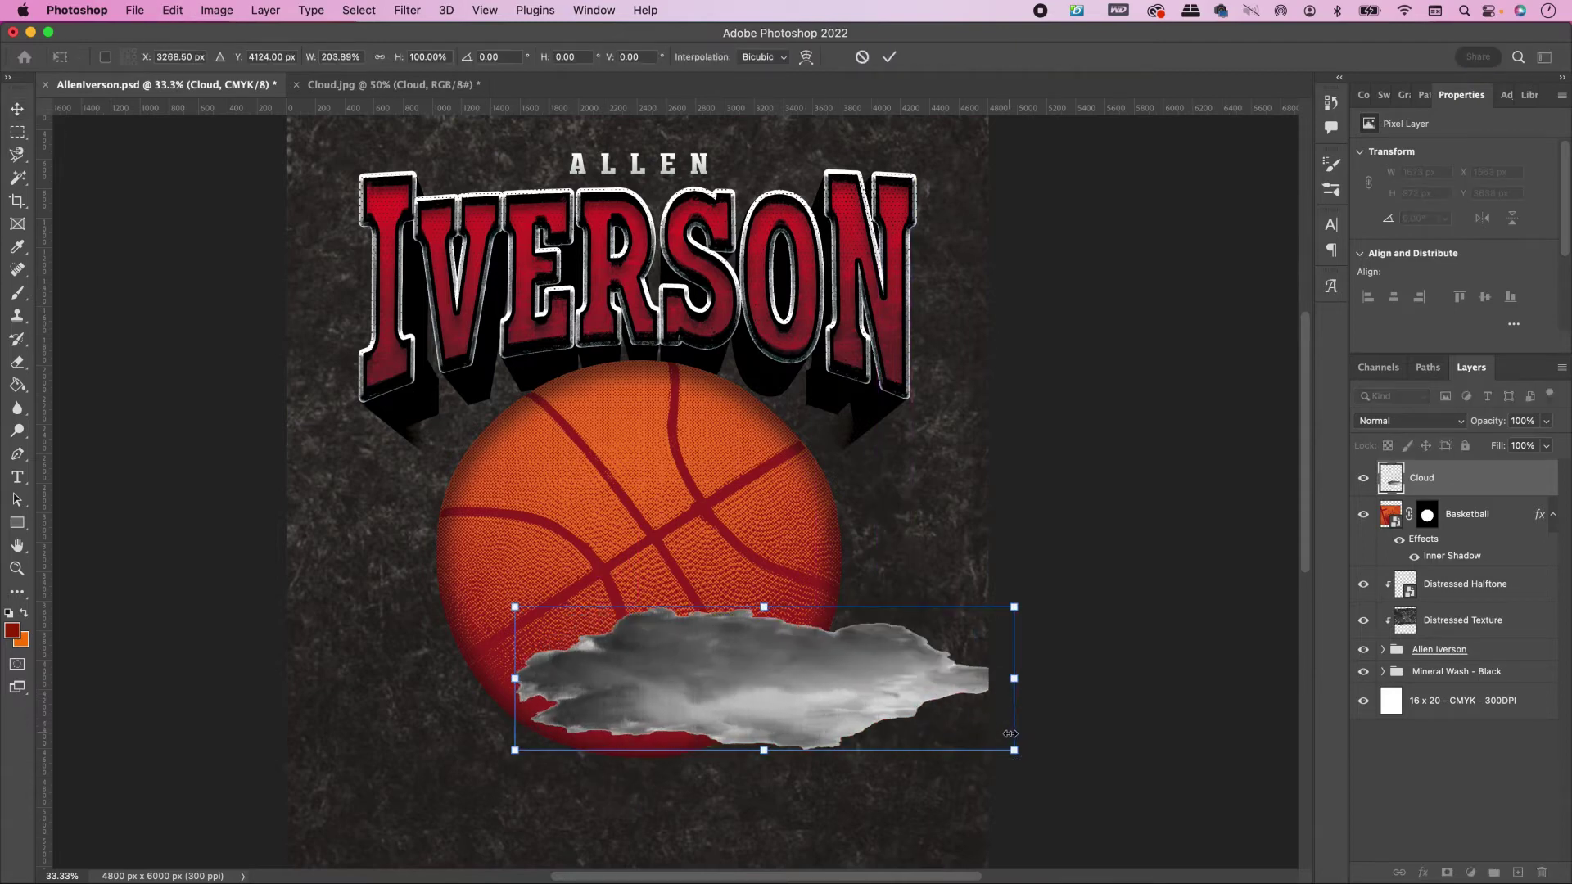
key(super+z)
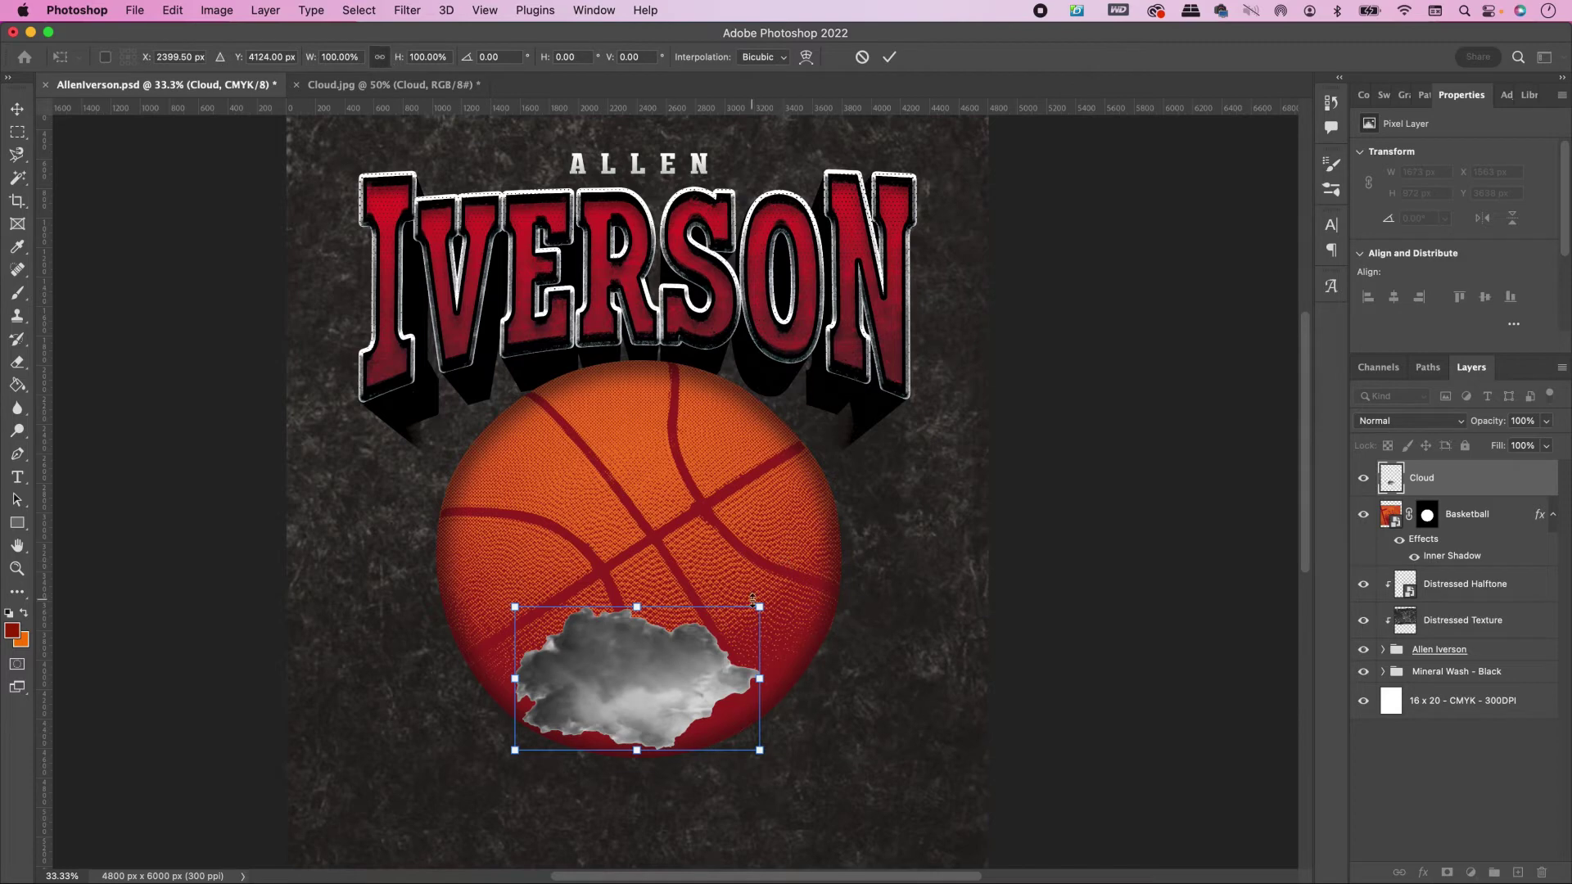
drag(753, 606, 1018, 446)
drag(823, 536, 718, 654)
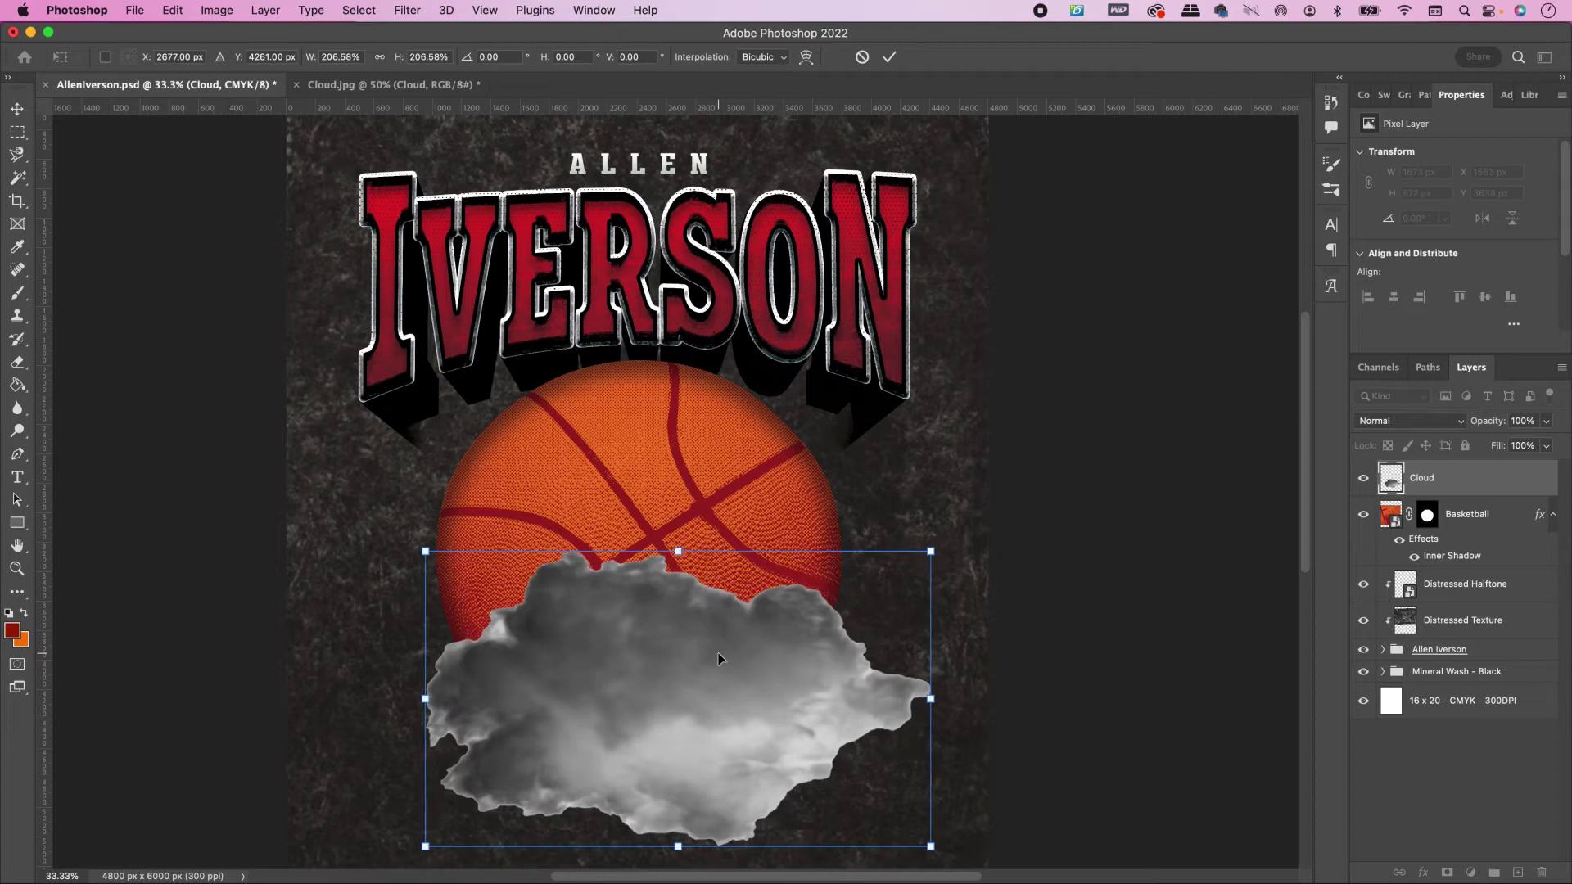
key(Return)
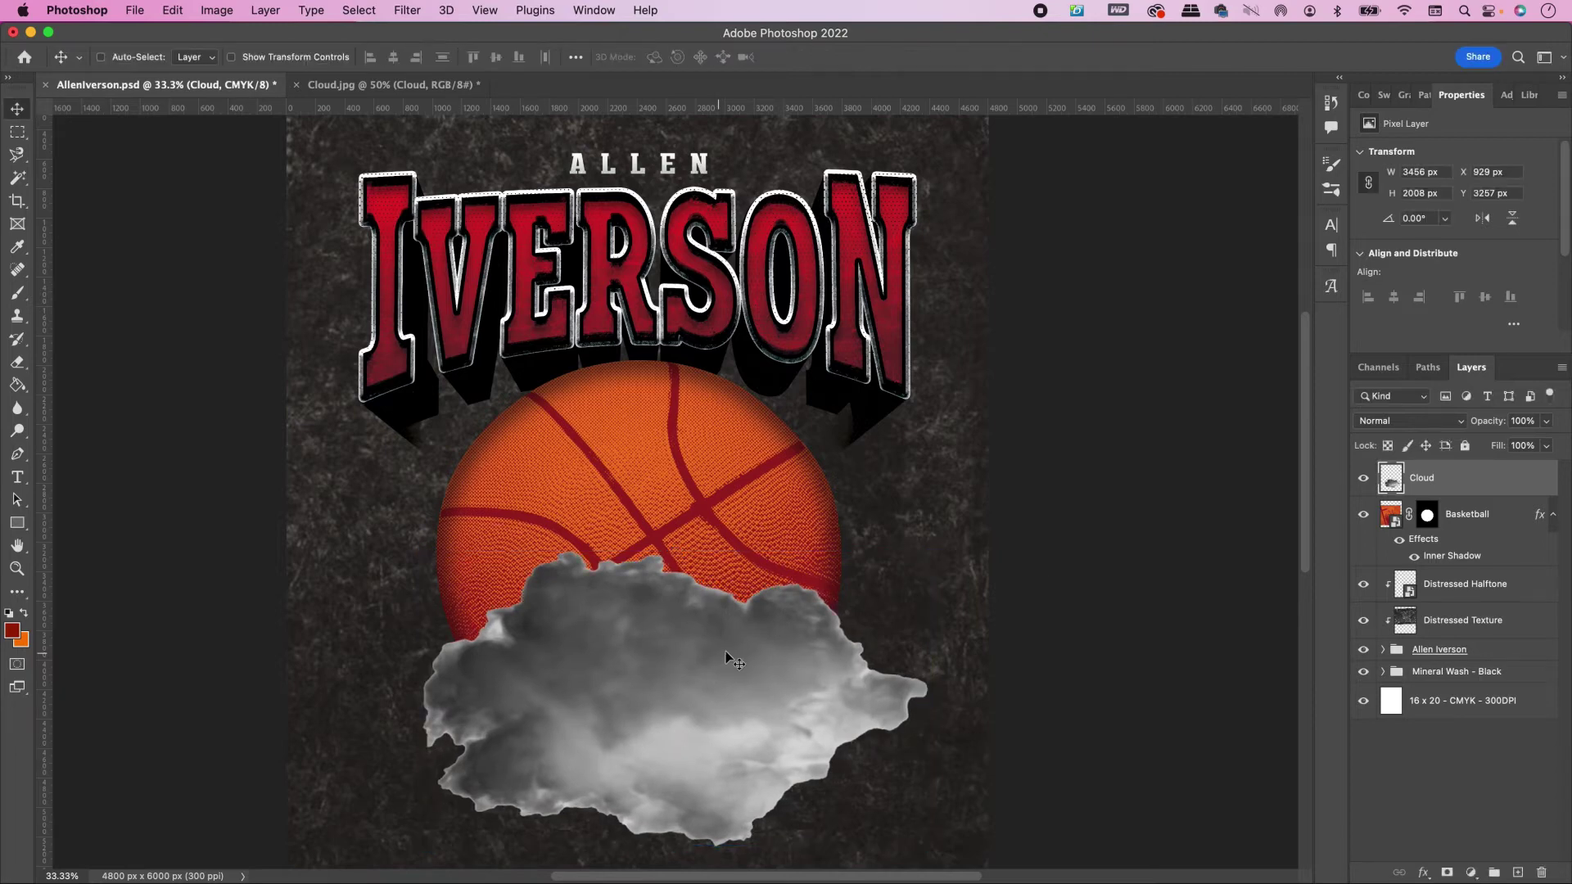
Step: Clip the Cloud layer to the Basketball layer and set its blend mode to Luminosity
right_click(1429, 479)
click(1353, 492)
click(1402, 421)
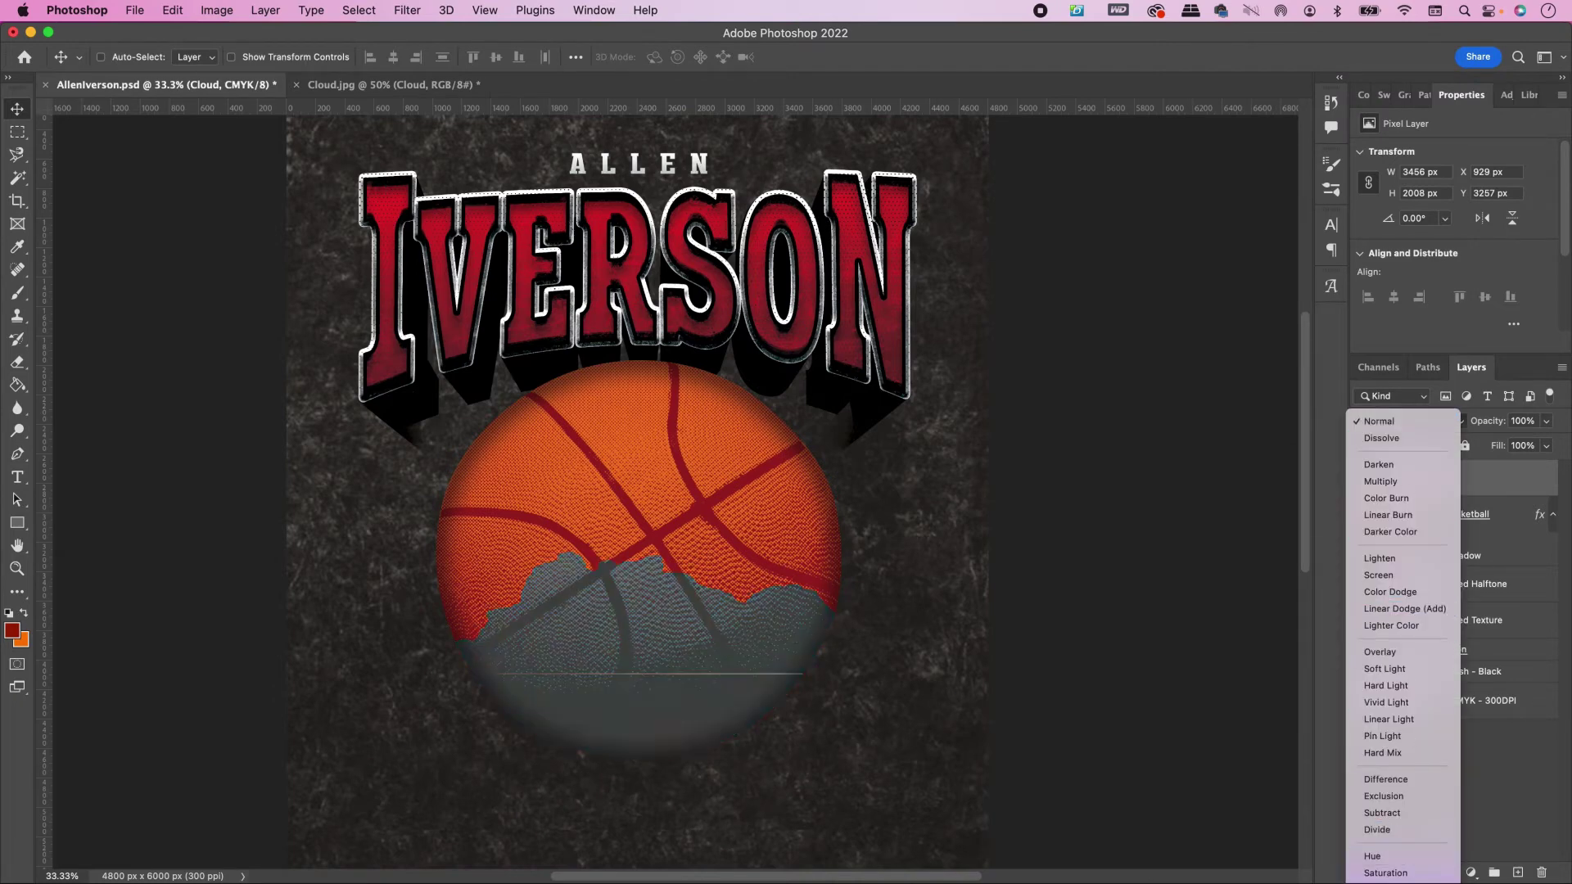
click(1385, 873)
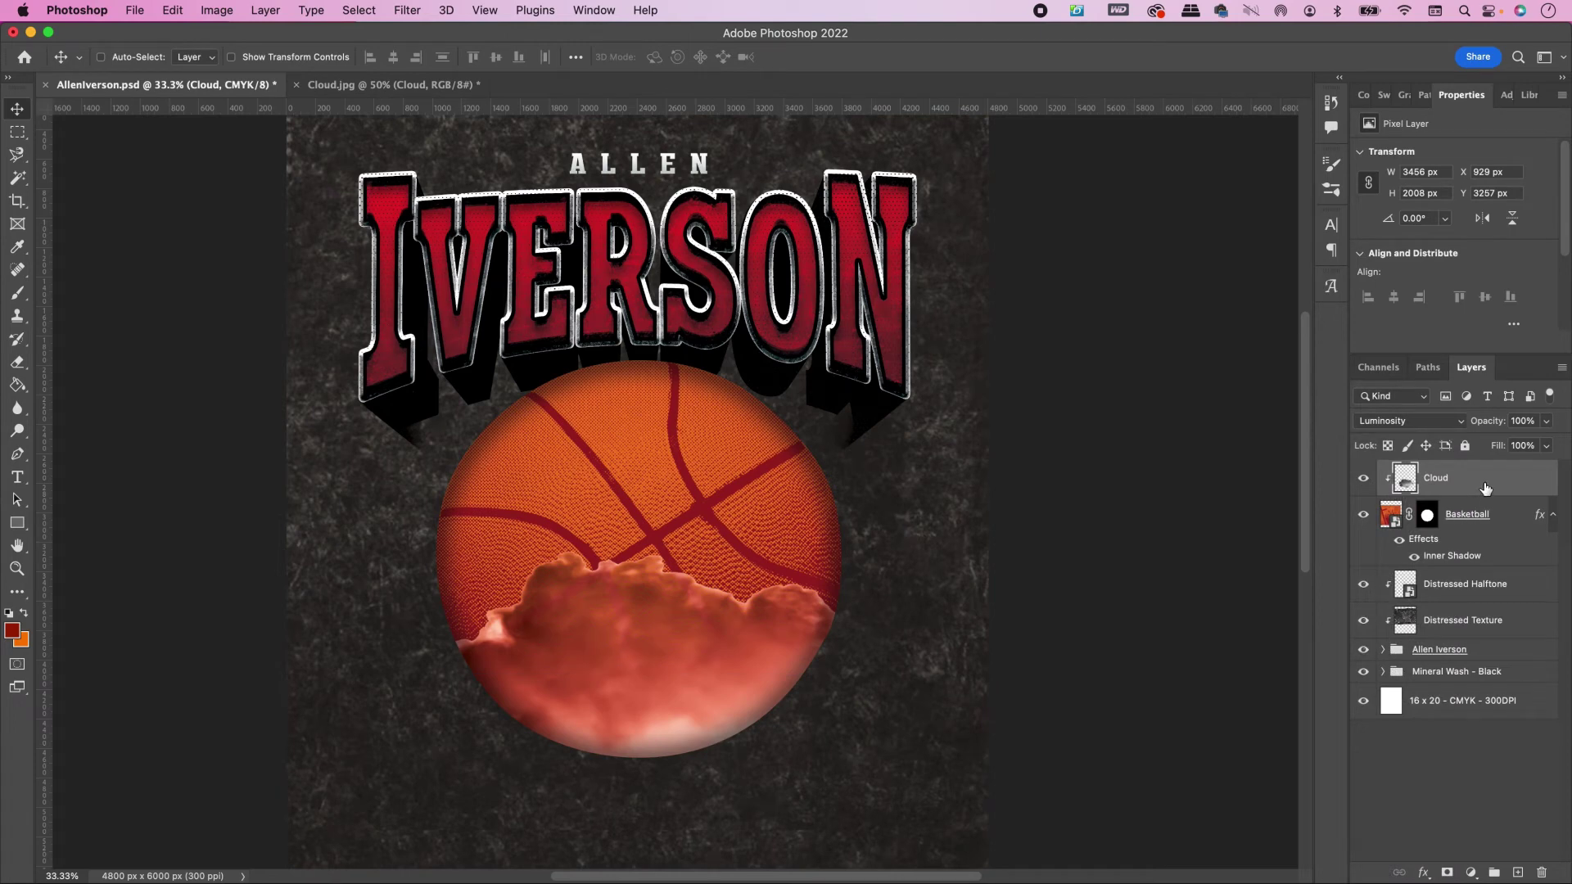
Step: Add a Brightness/Contrast adjustment clipped above the Cloud layer and set its brightness to -150
click(1470, 872)
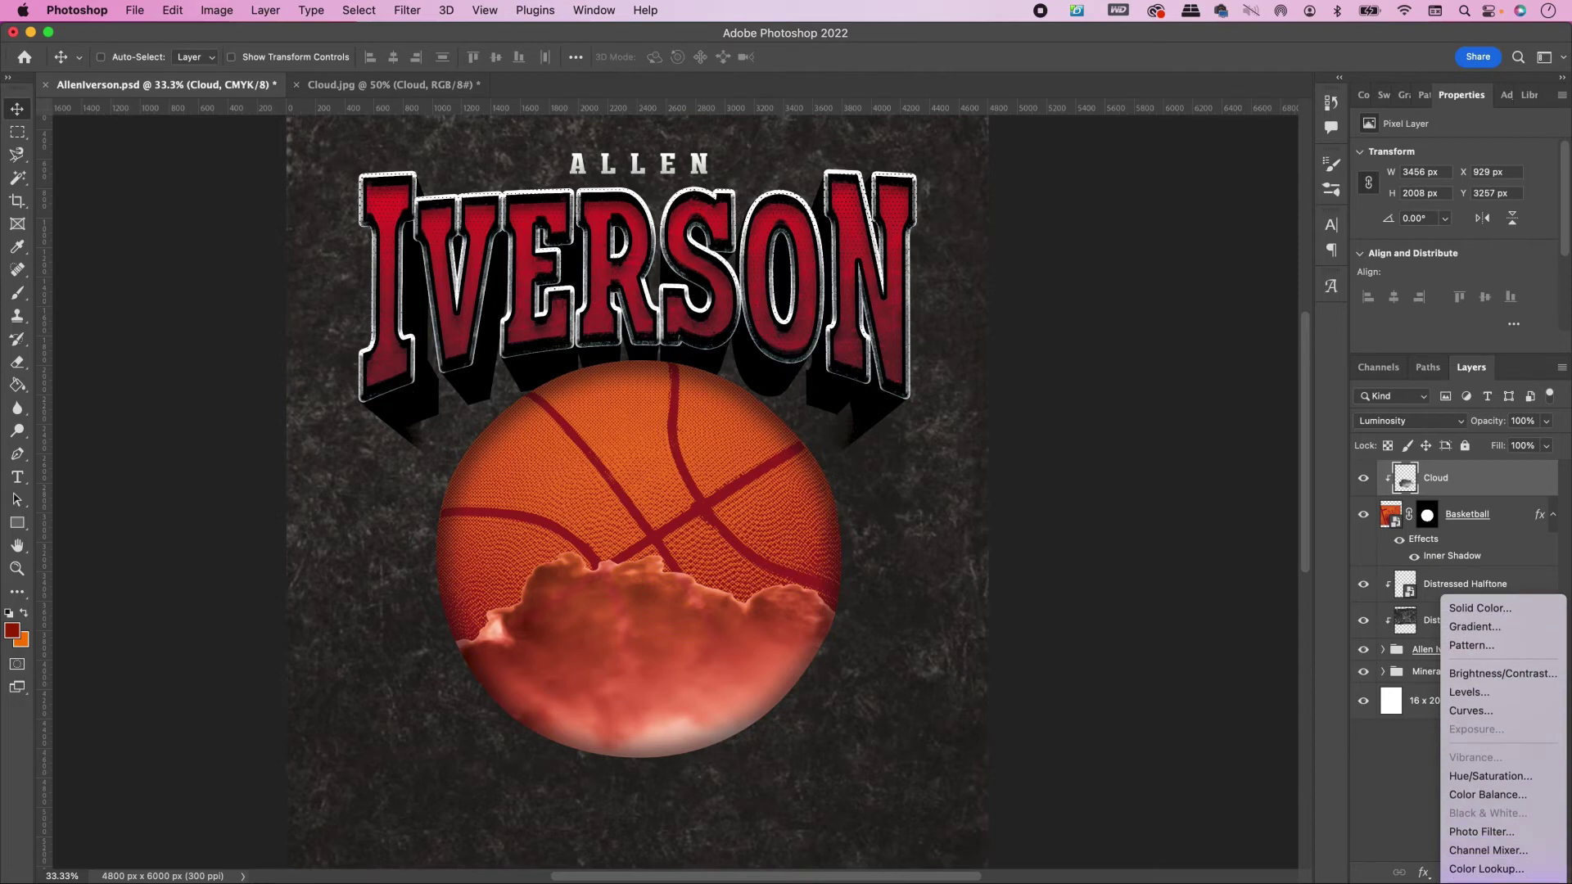
click(1469, 674)
right_click(1476, 480)
click(1393, 494)
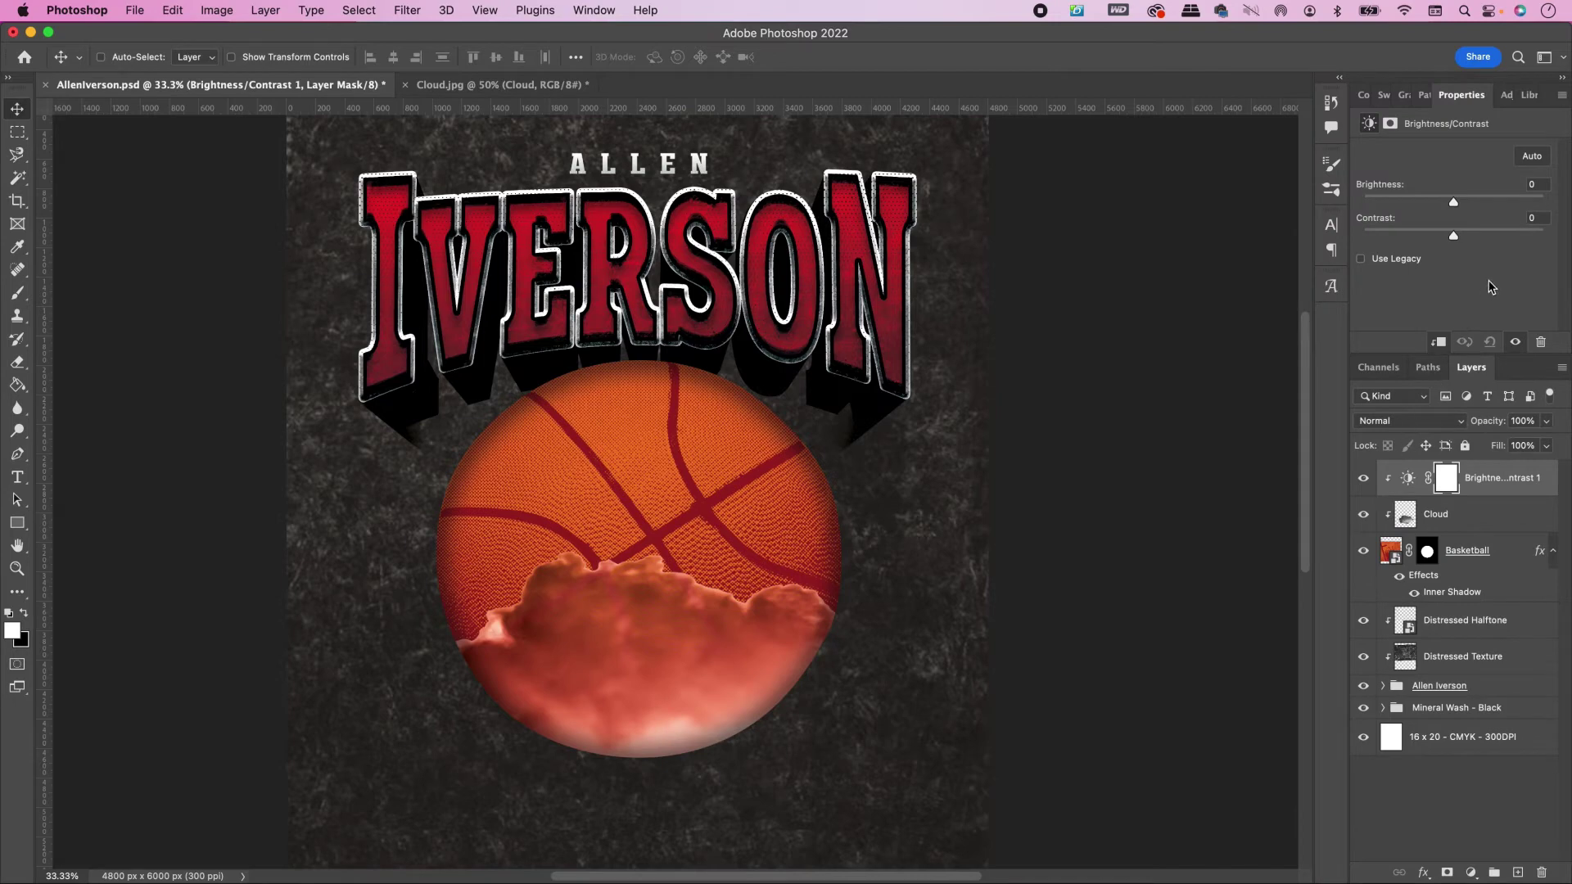
click(1534, 184)
text(-150)
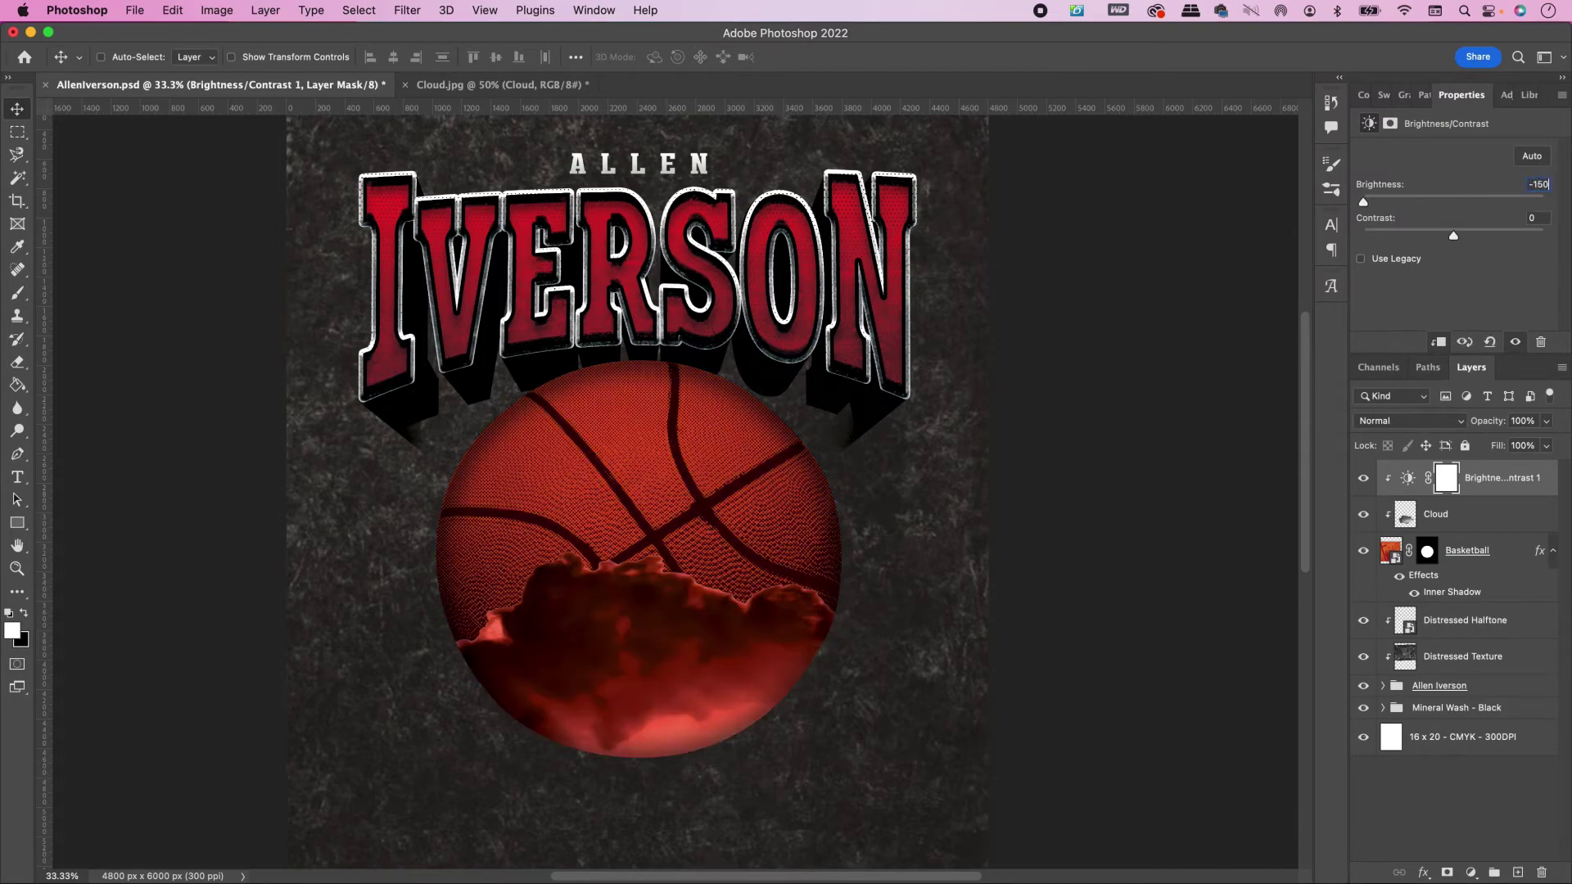
Step: Release the Cloud and Brightness/Contrast layers from the basketball's clipping mask, and clip the adjustment to the Cloud layer only
click(1486, 524)
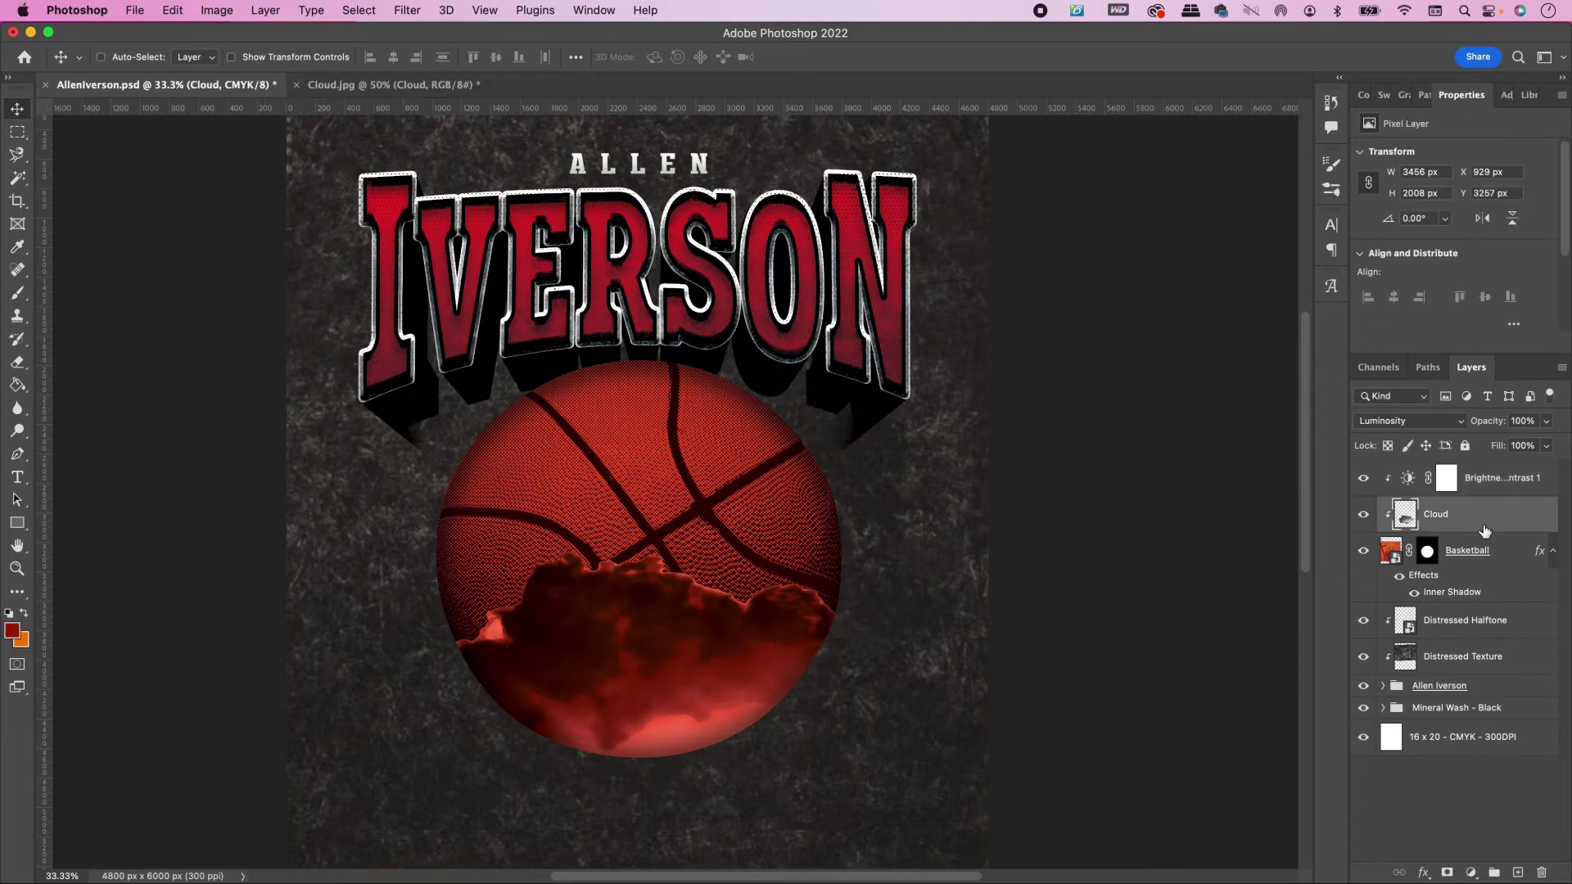
shift+click(1492, 490)
right_click(1492, 492)
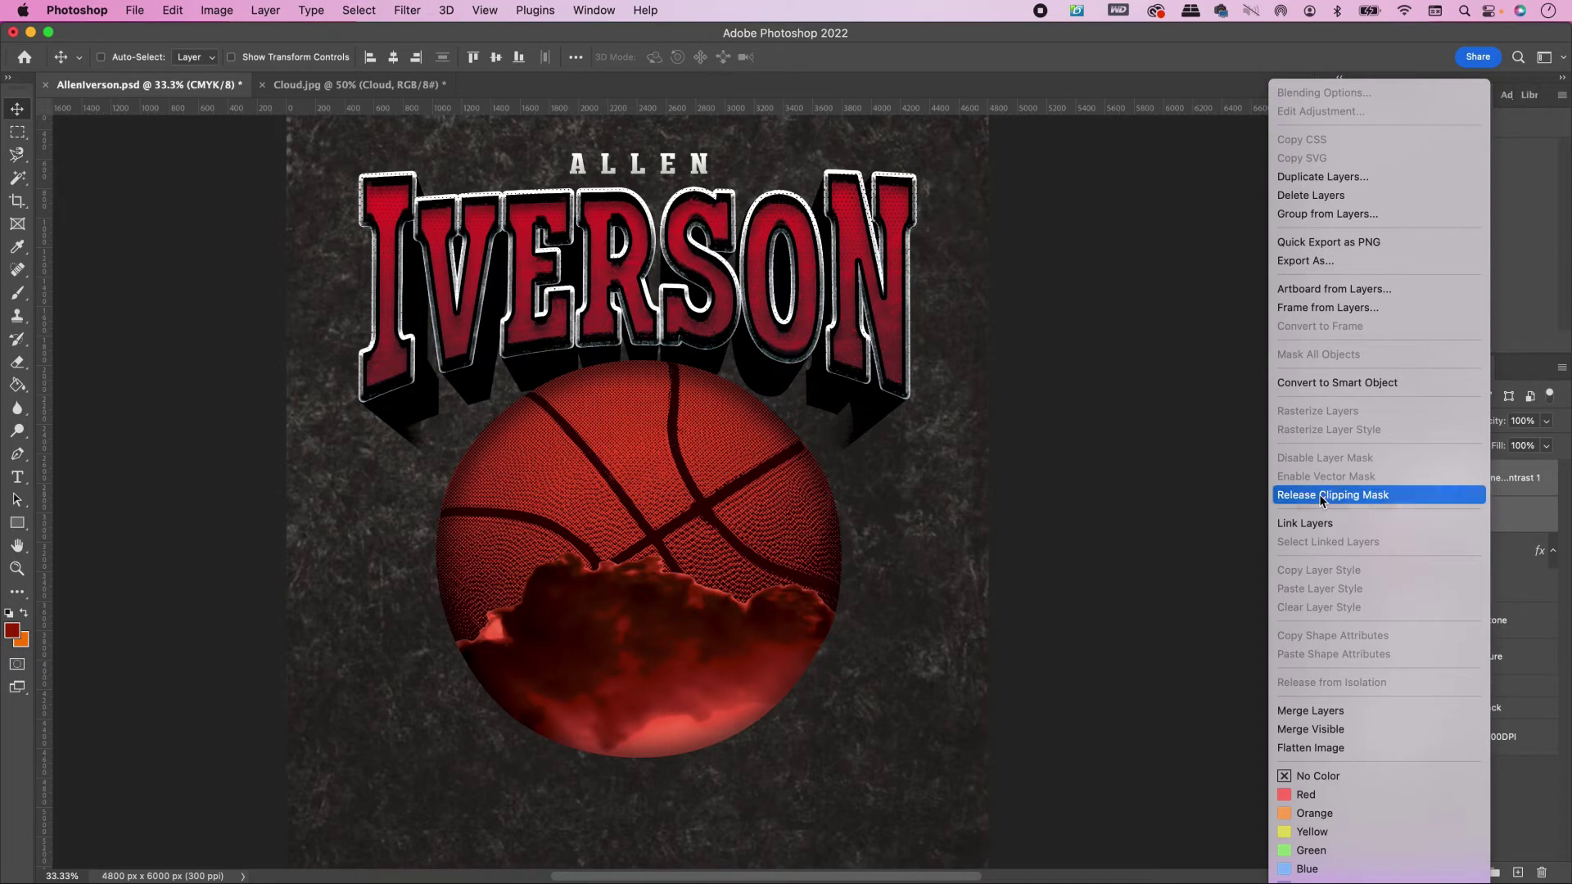
click(1383, 494)
click(1430, 513)
click(1465, 486)
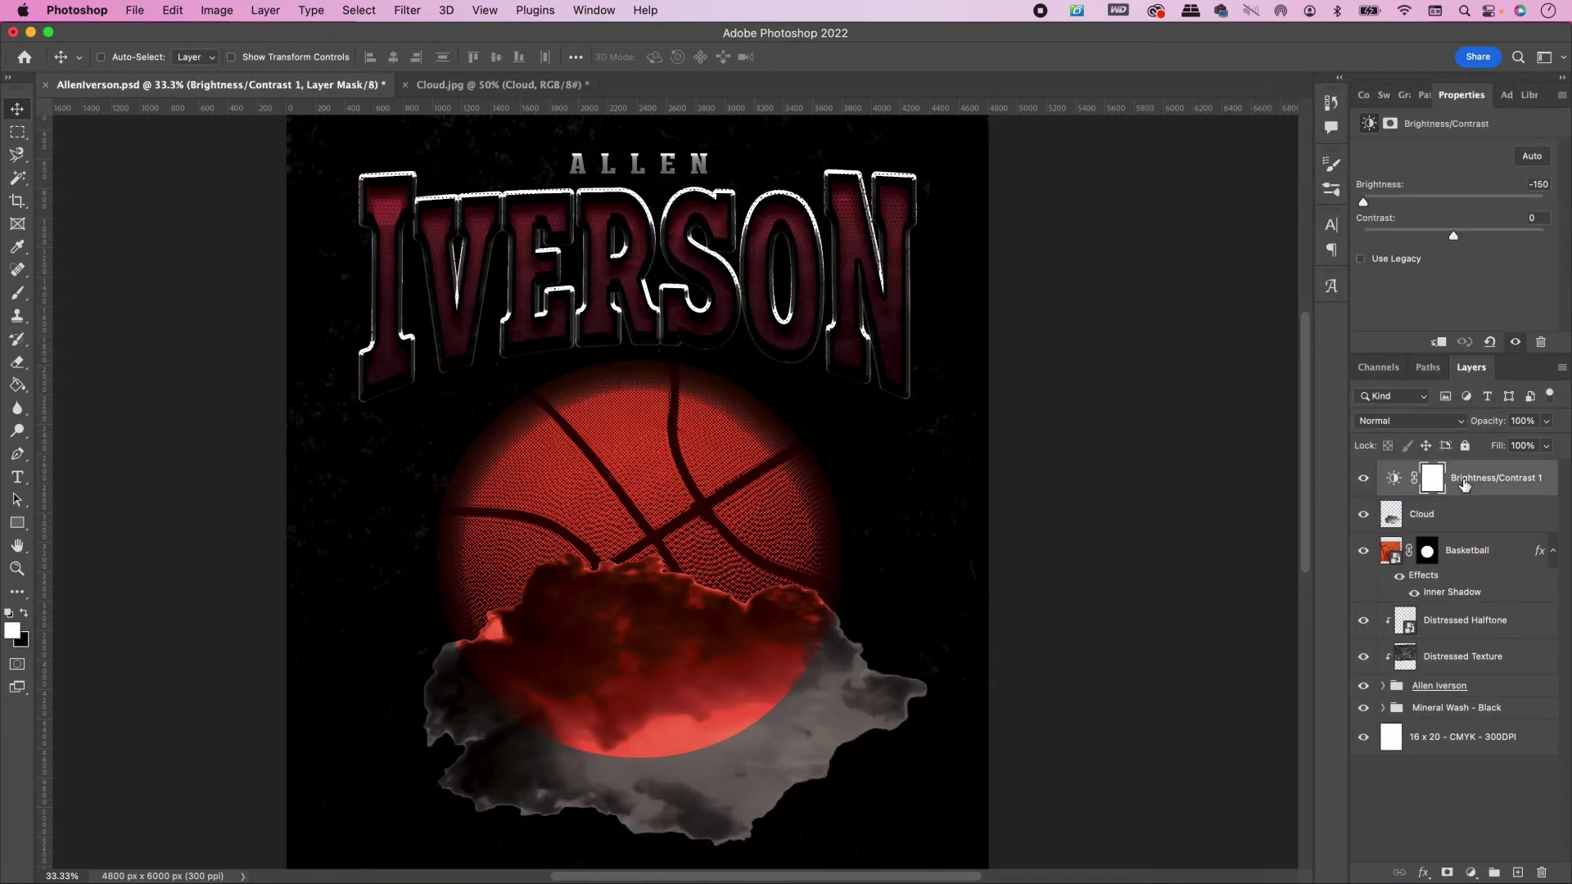
right_click(1465, 487)
click(1331, 496)
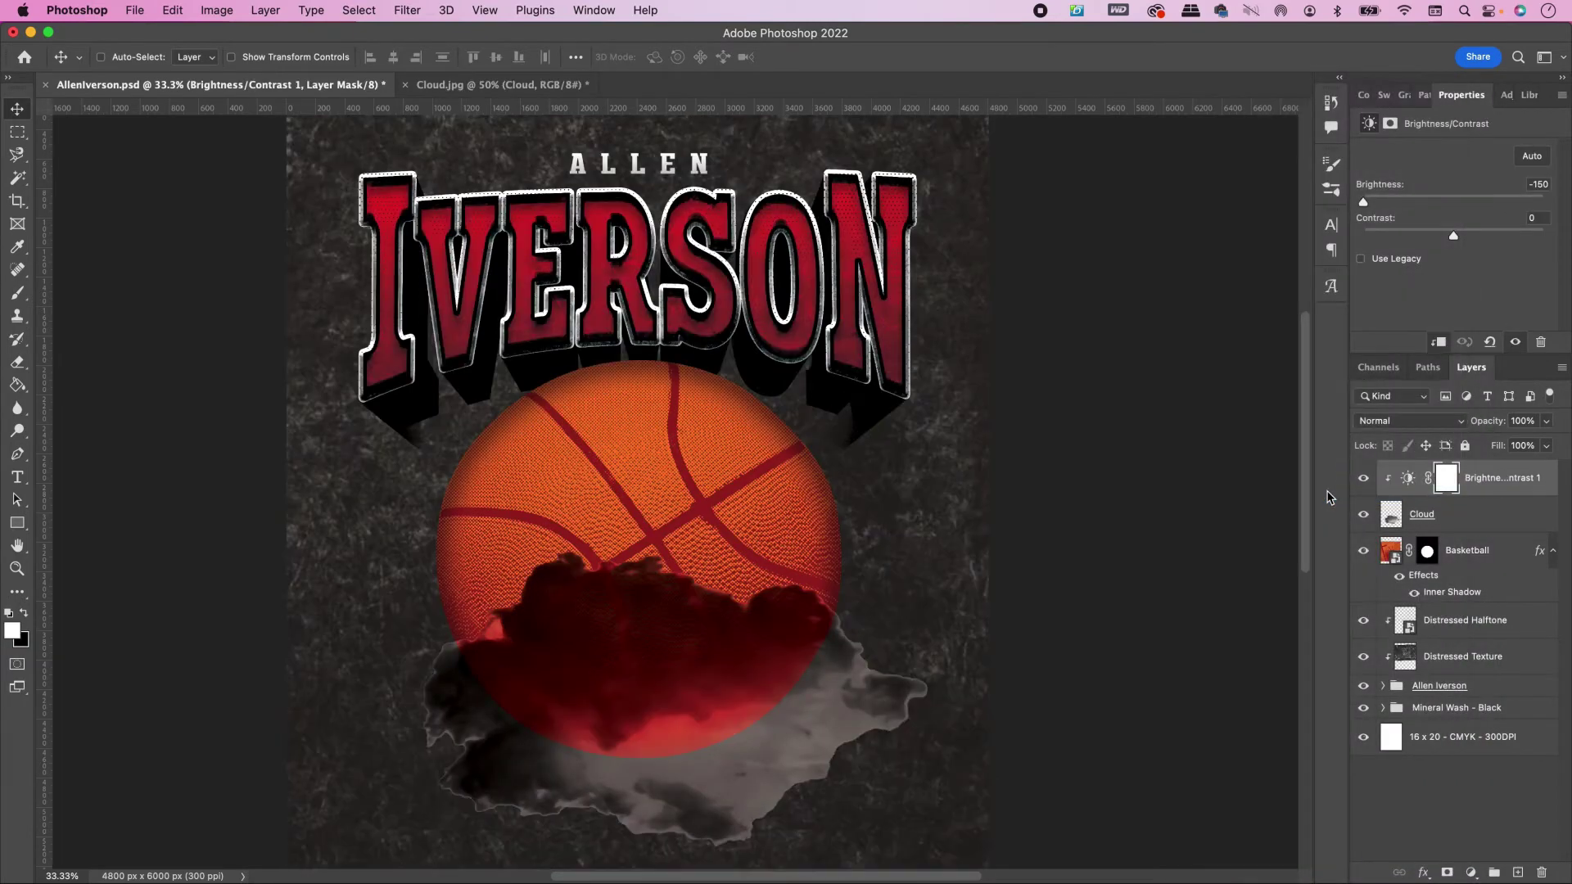
Step: Group the Cloud and Brightness/Contrast layers under the name Cloud and mask the group to the basketball's circular shape
click(1478, 522)
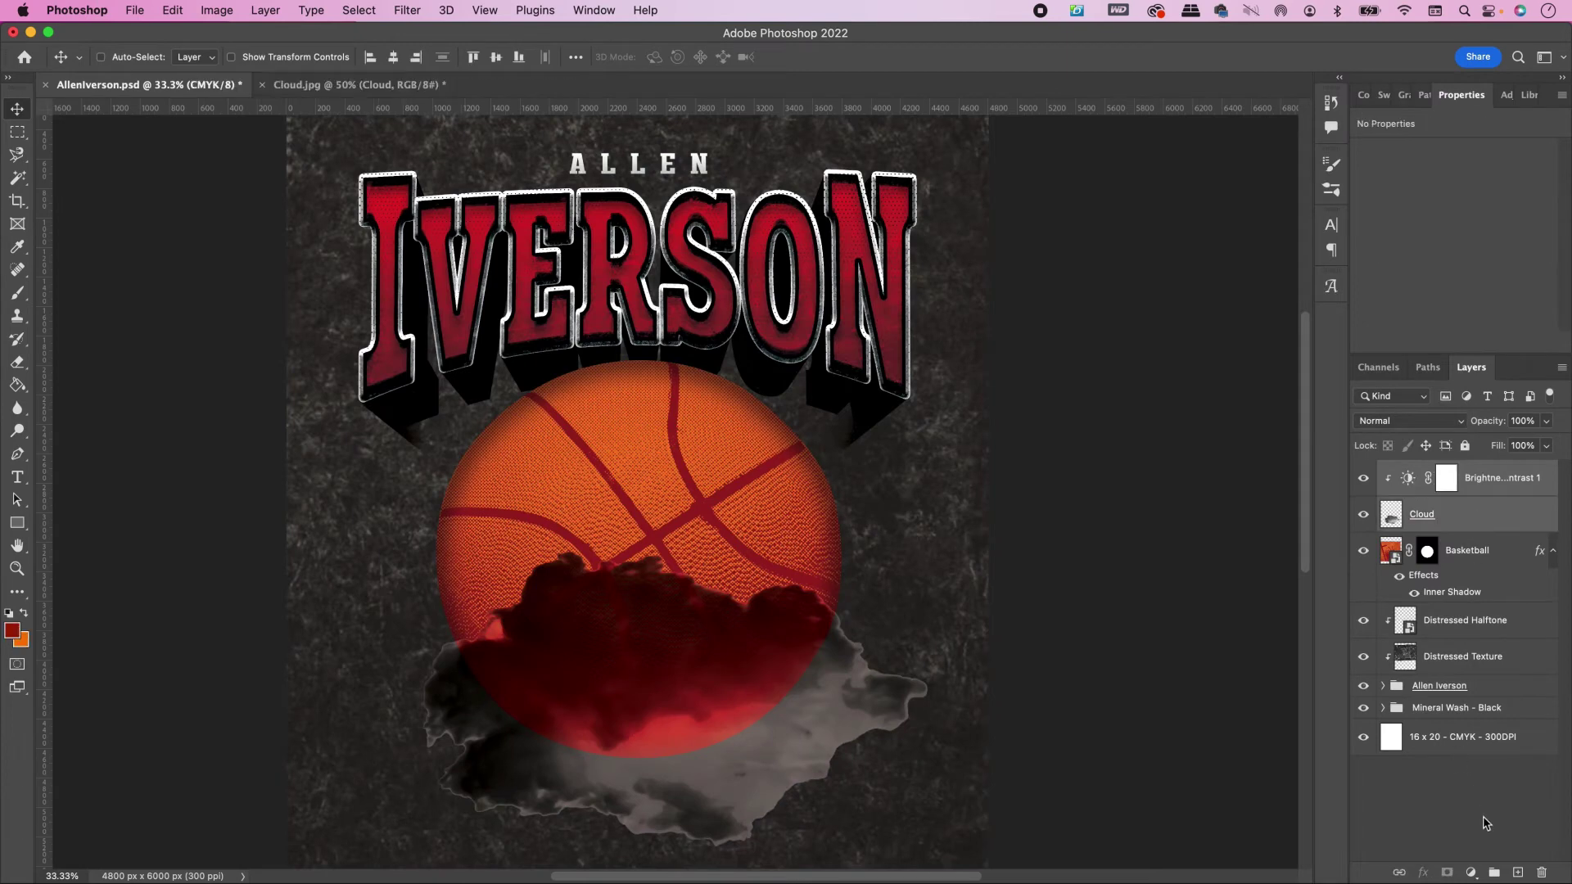
click(1493, 871)
double_click(1422, 471)
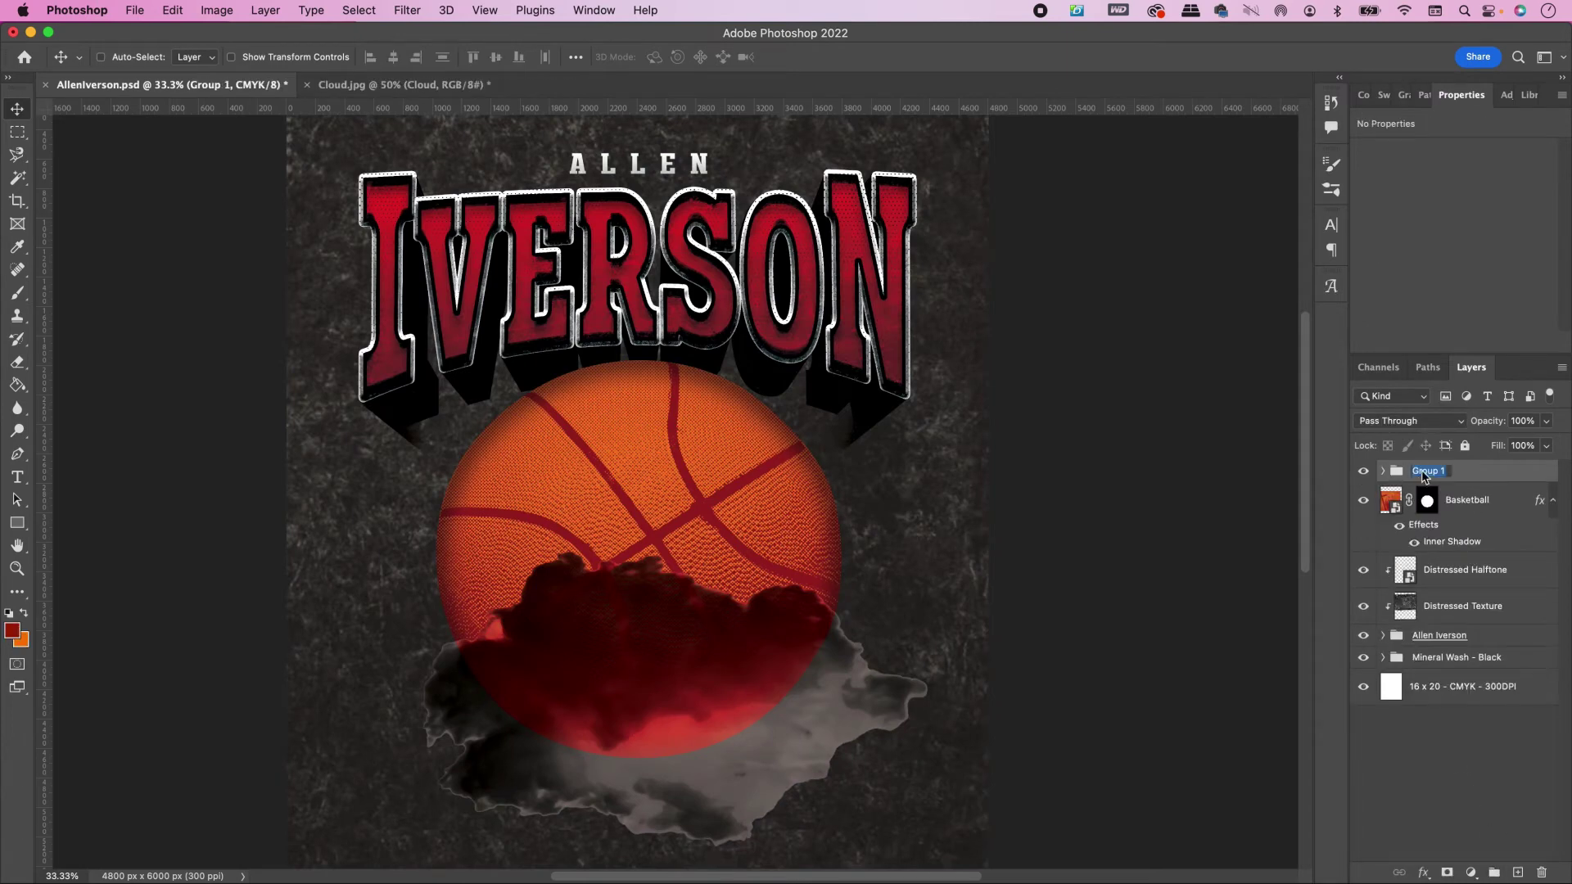
text(Cloud)
key(Return)
super+click(1427, 499)
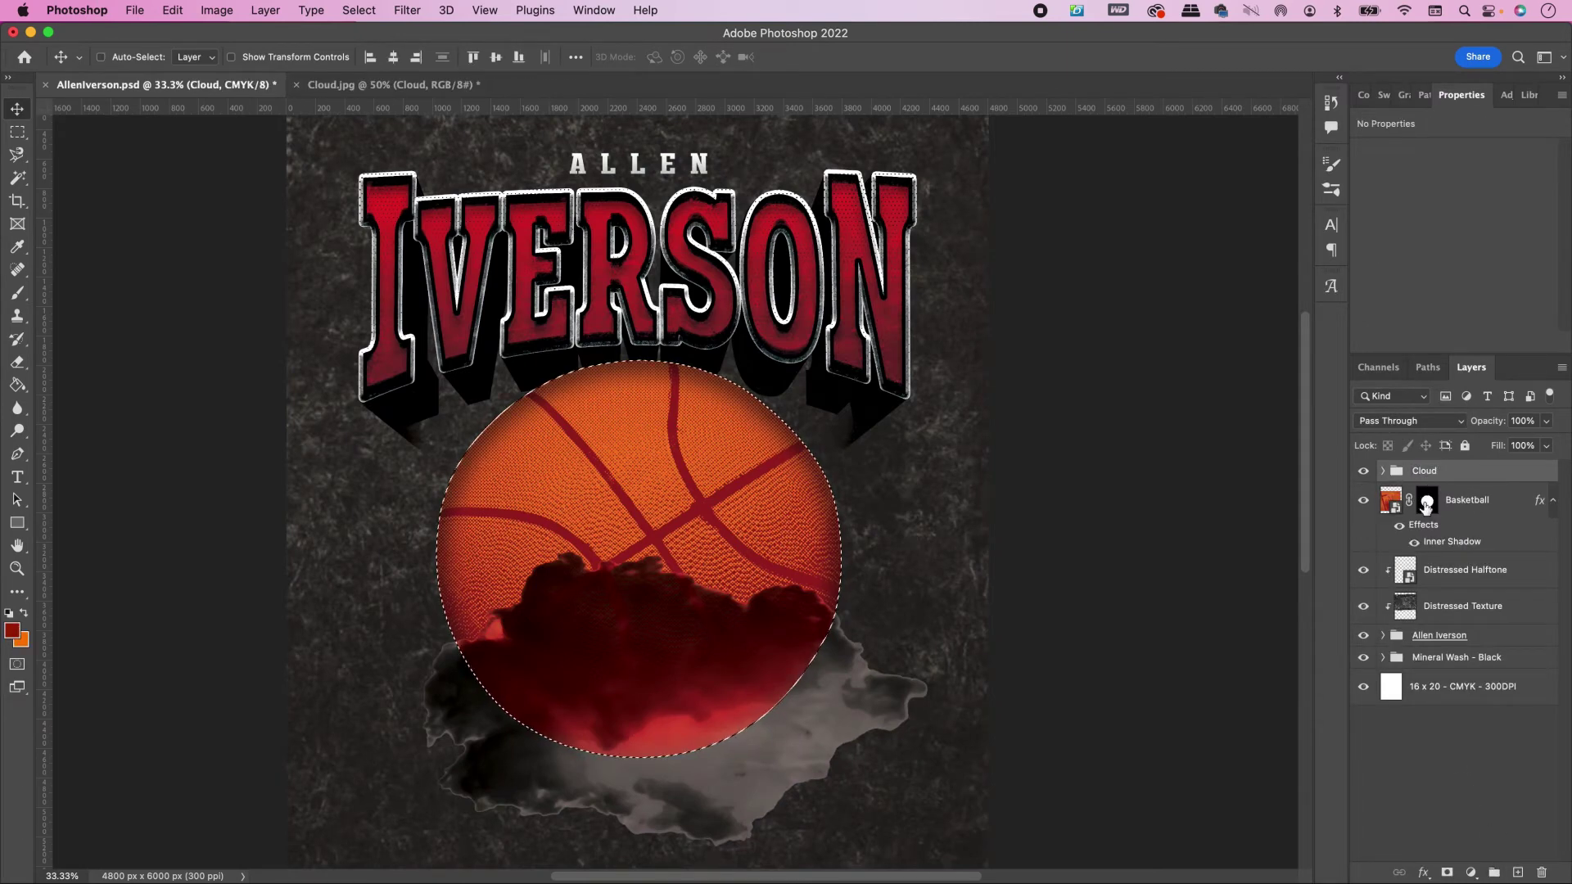
click(1446, 871)
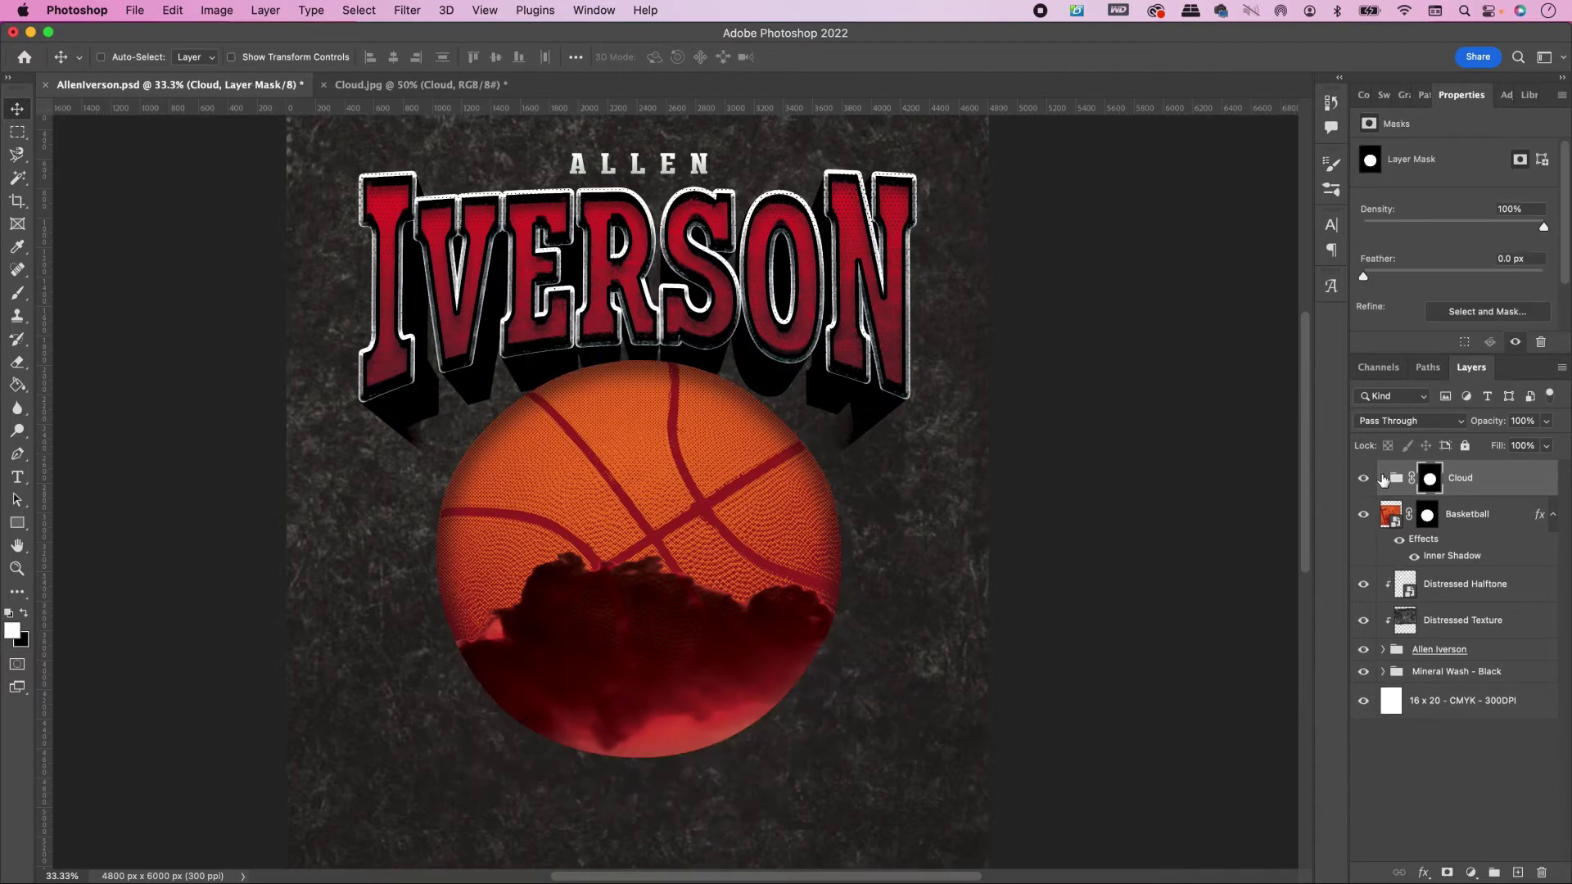
Step: Set the contrast of the Brightness/Contrast adjustment inside the Cloud group to 71
click(1384, 478)
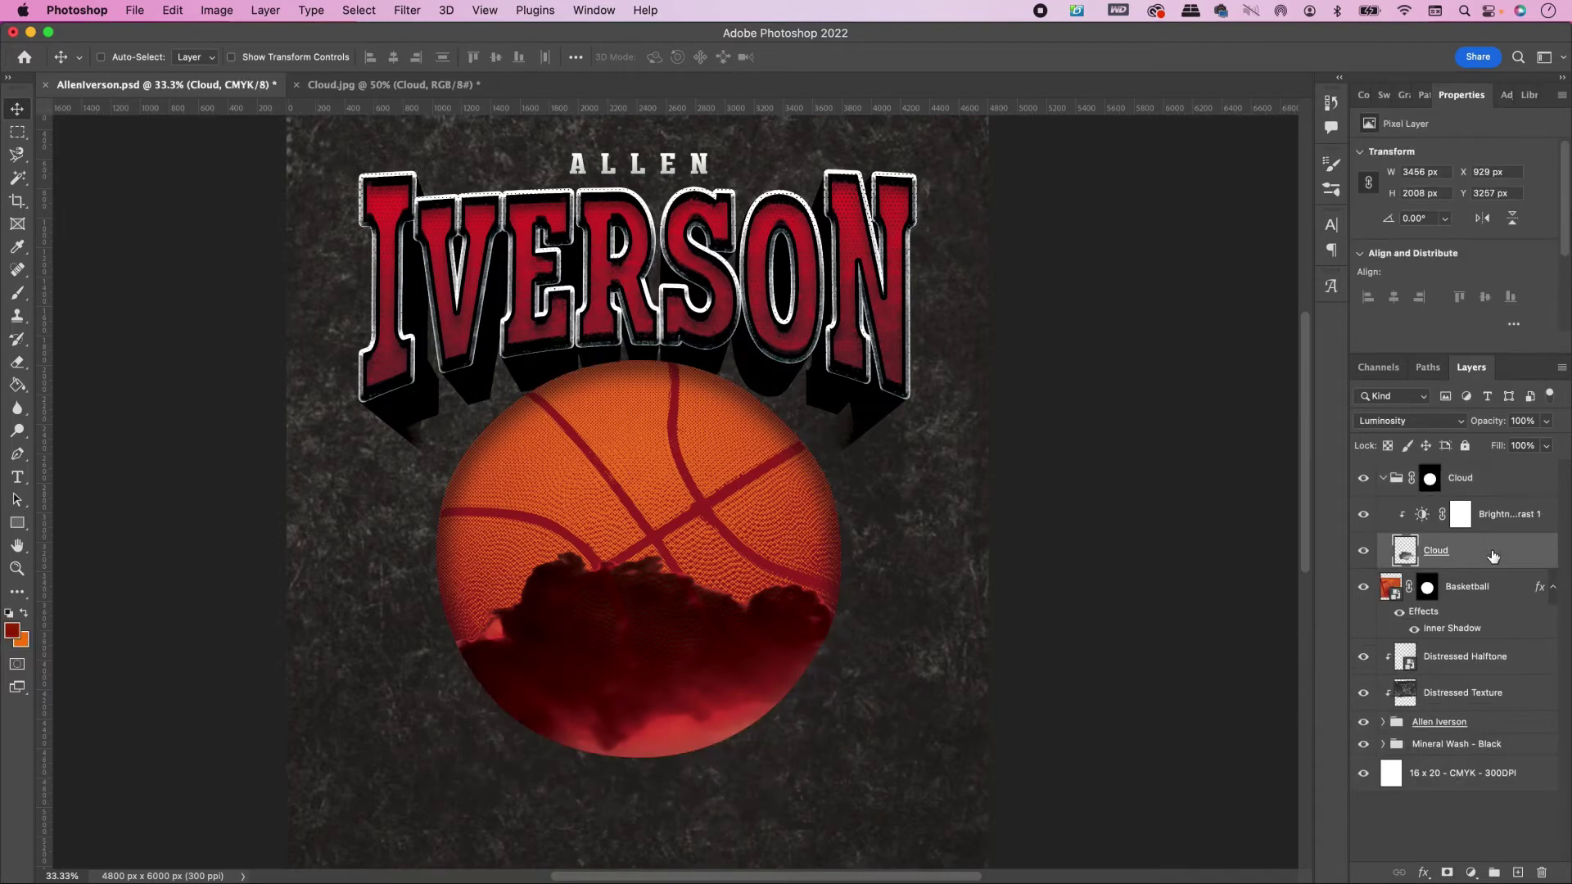
click(1494, 516)
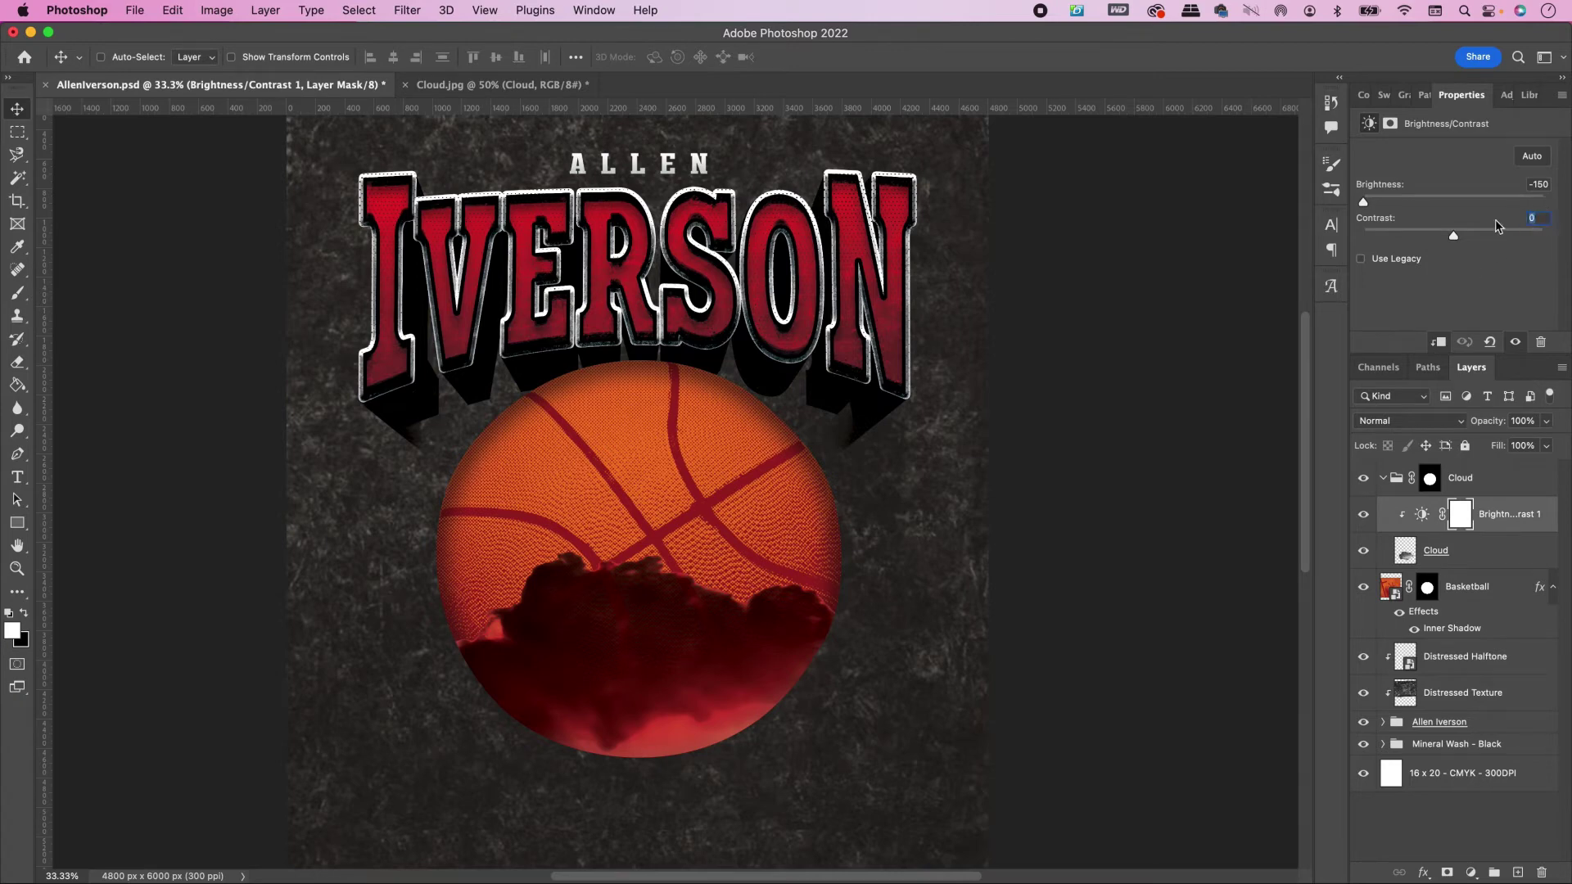
text(71)
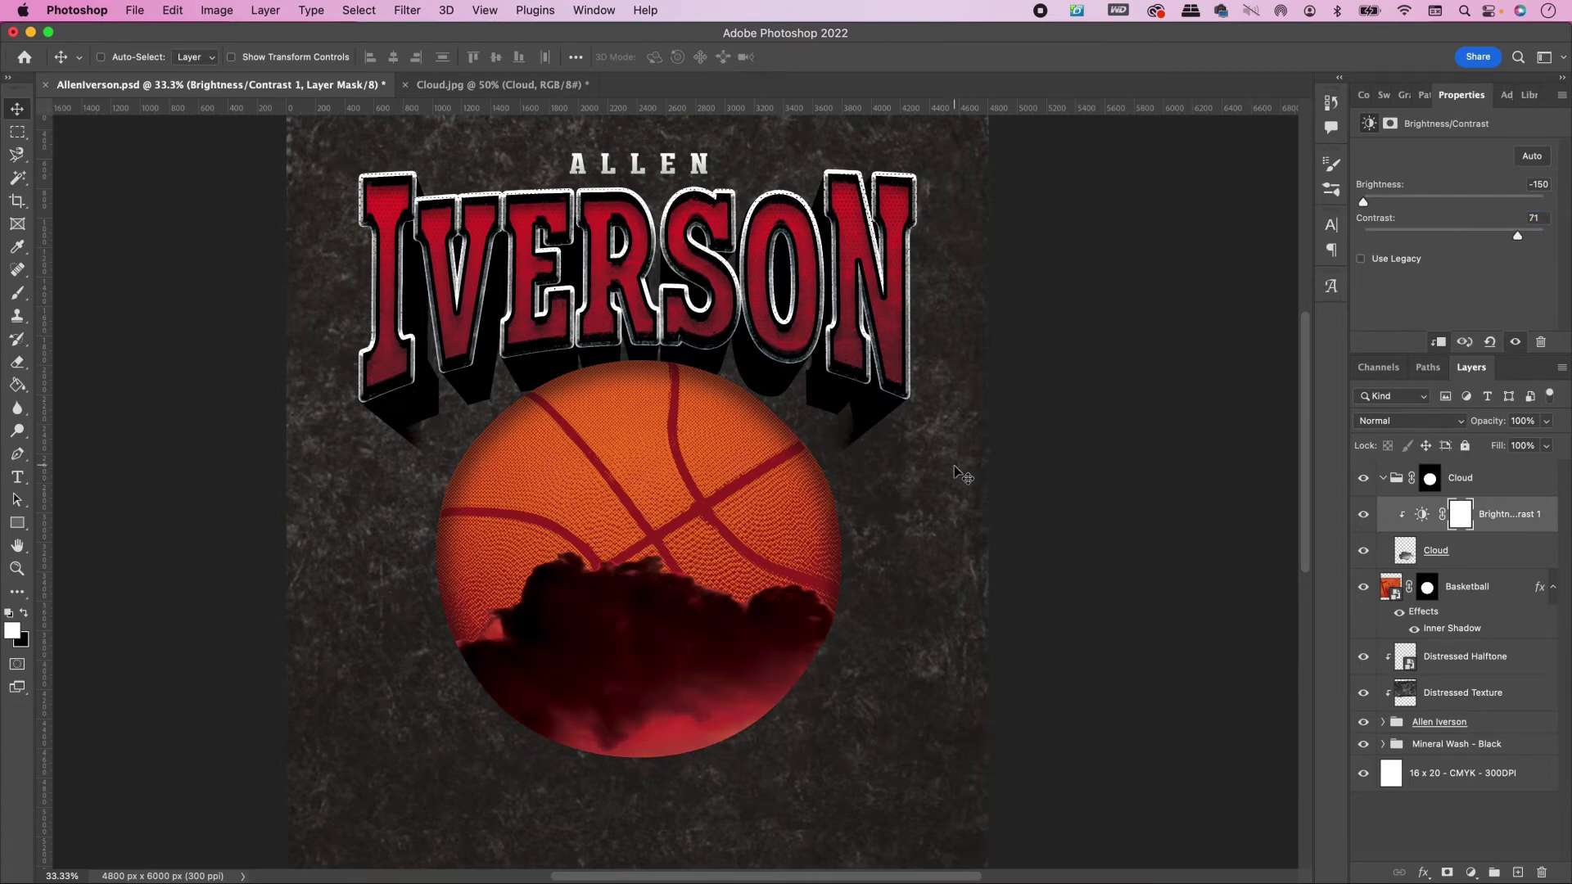
Step: Open Lightning.jpg from the Assets folder and add a Black & White adjustment layer above it
key(super+o)
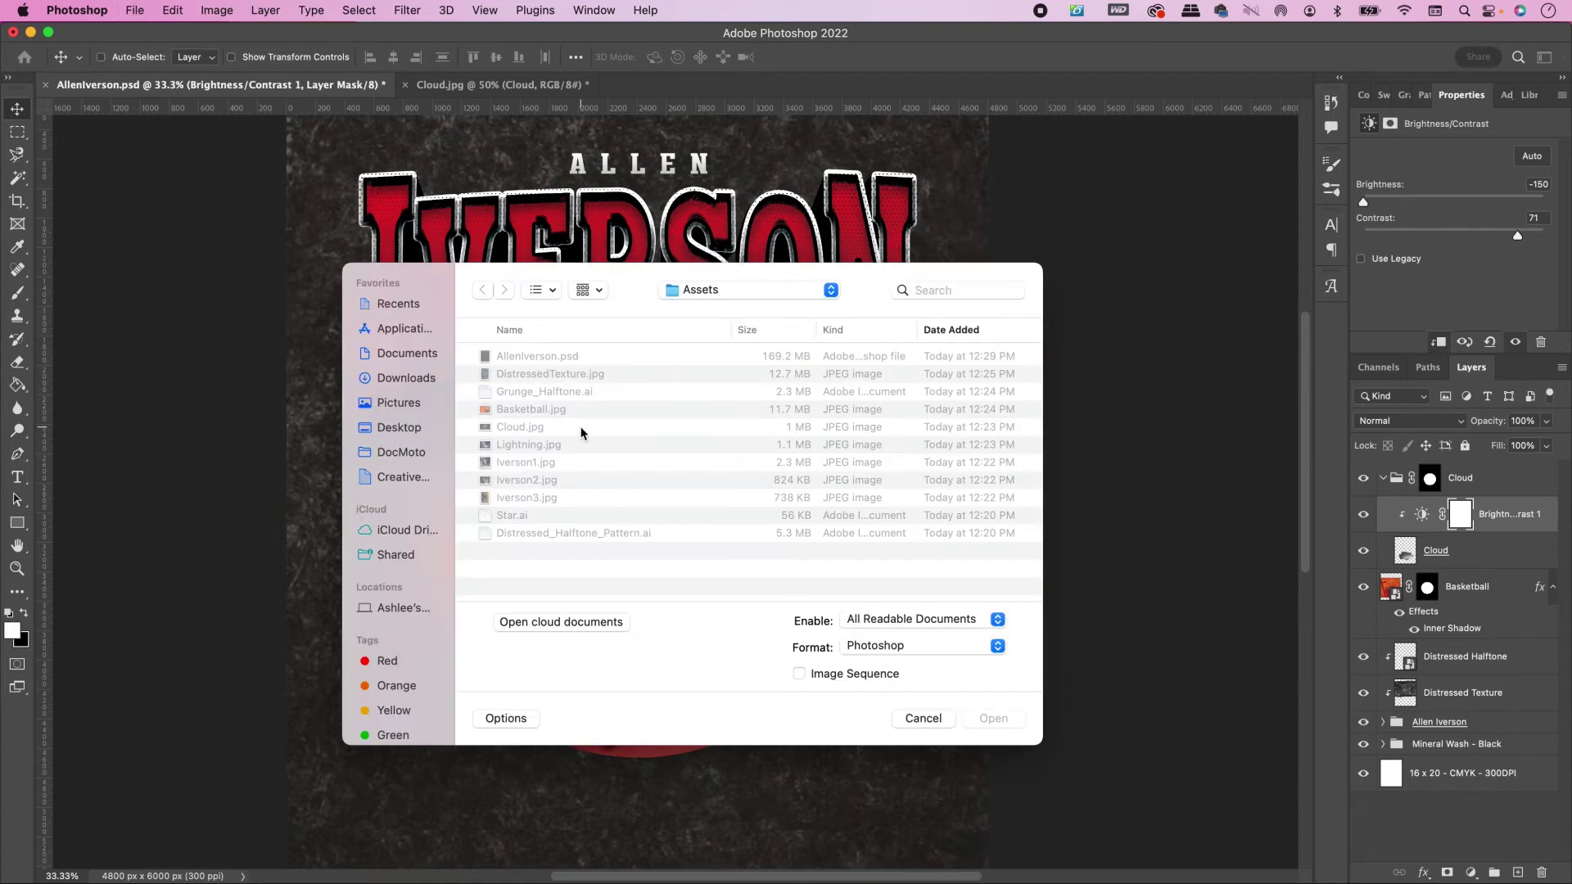
double_click(548, 446)
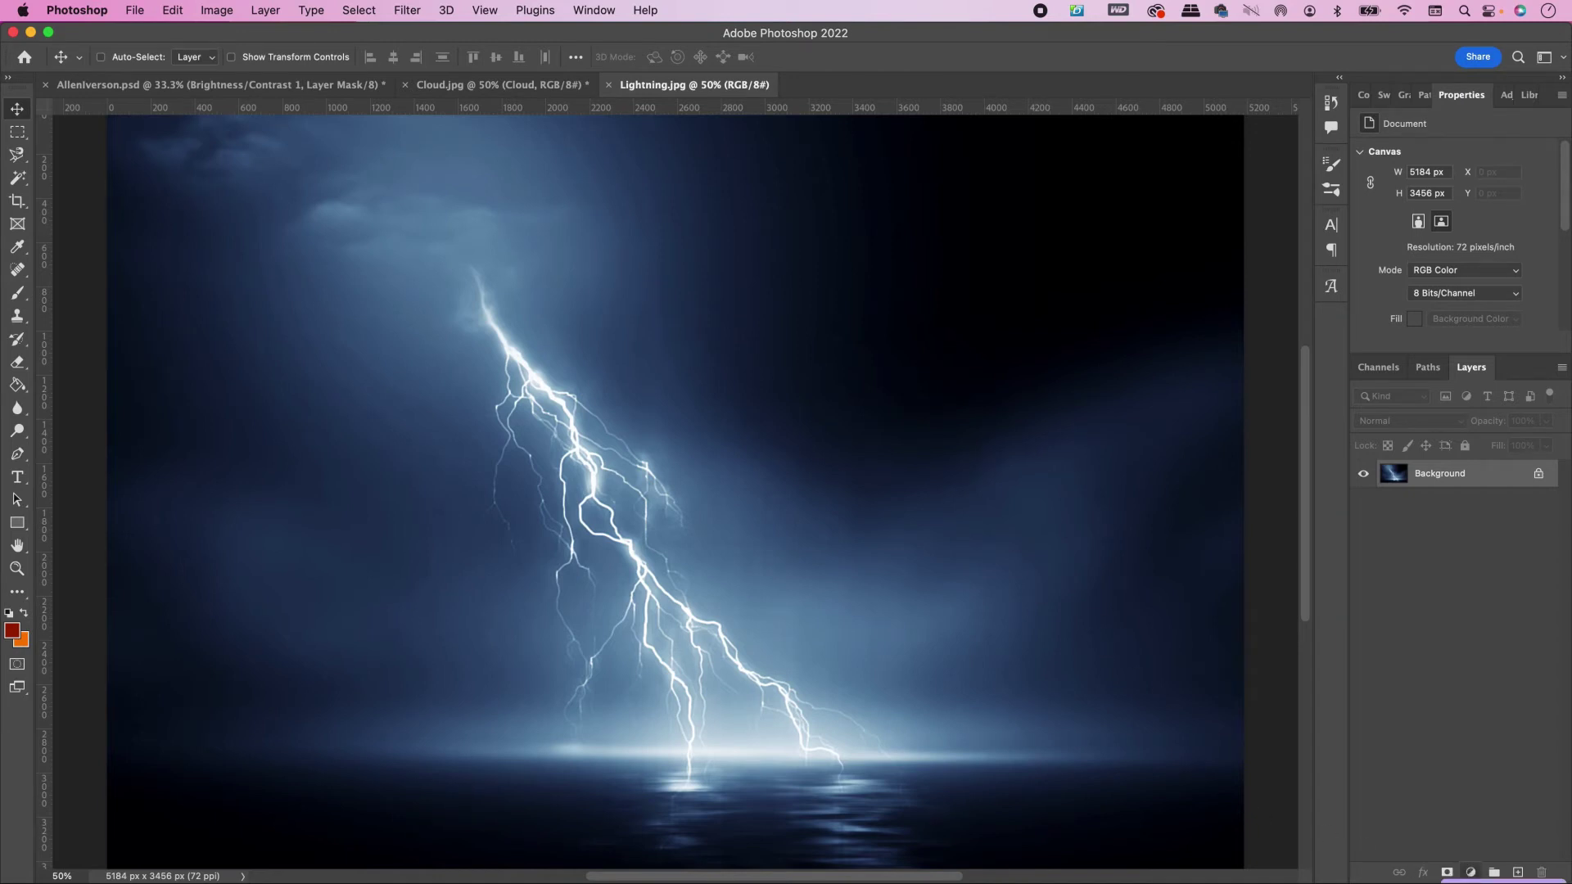
click(1468, 872)
click(1471, 814)
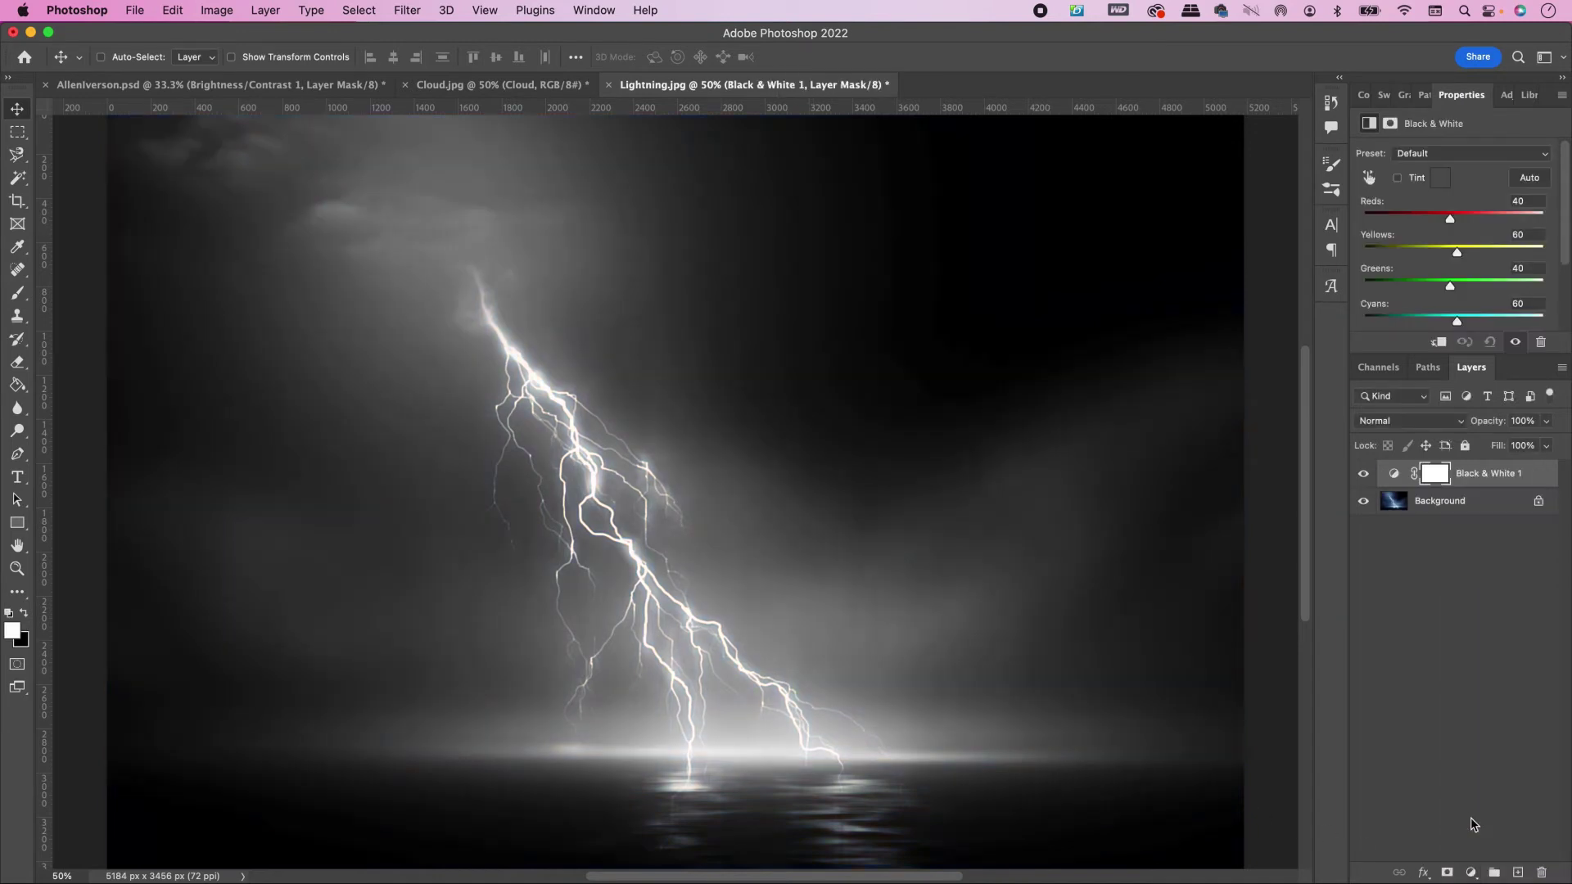
Step: Merge the Black & White adjustment into the lightning photo's Background and convert it to an unlocked layer named Lightning
click(1477, 501)
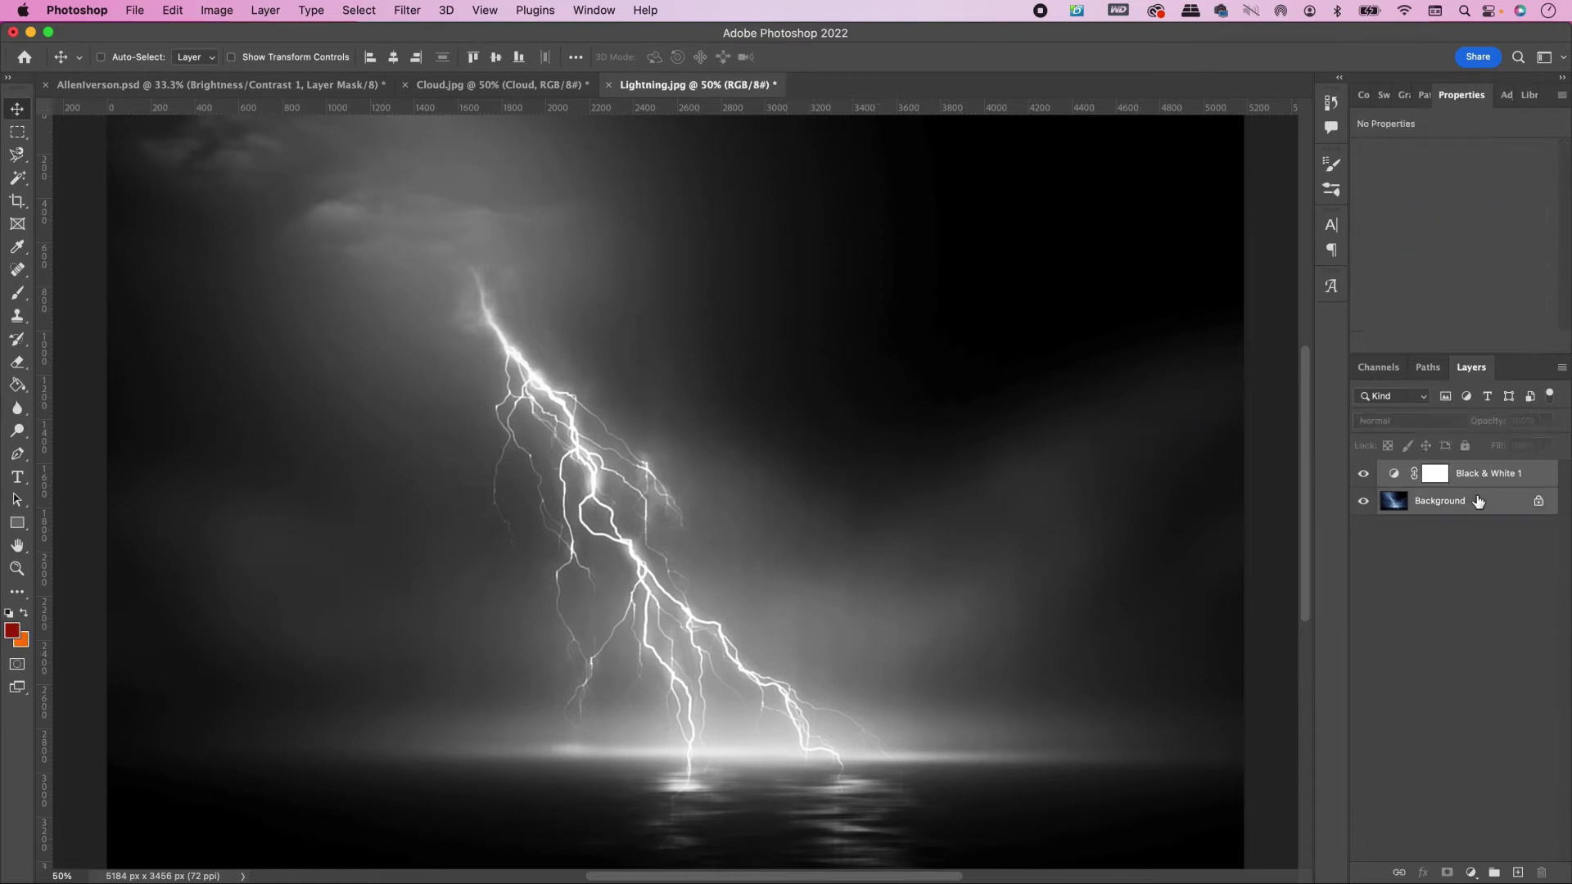
right_click(1476, 500)
click(1383, 683)
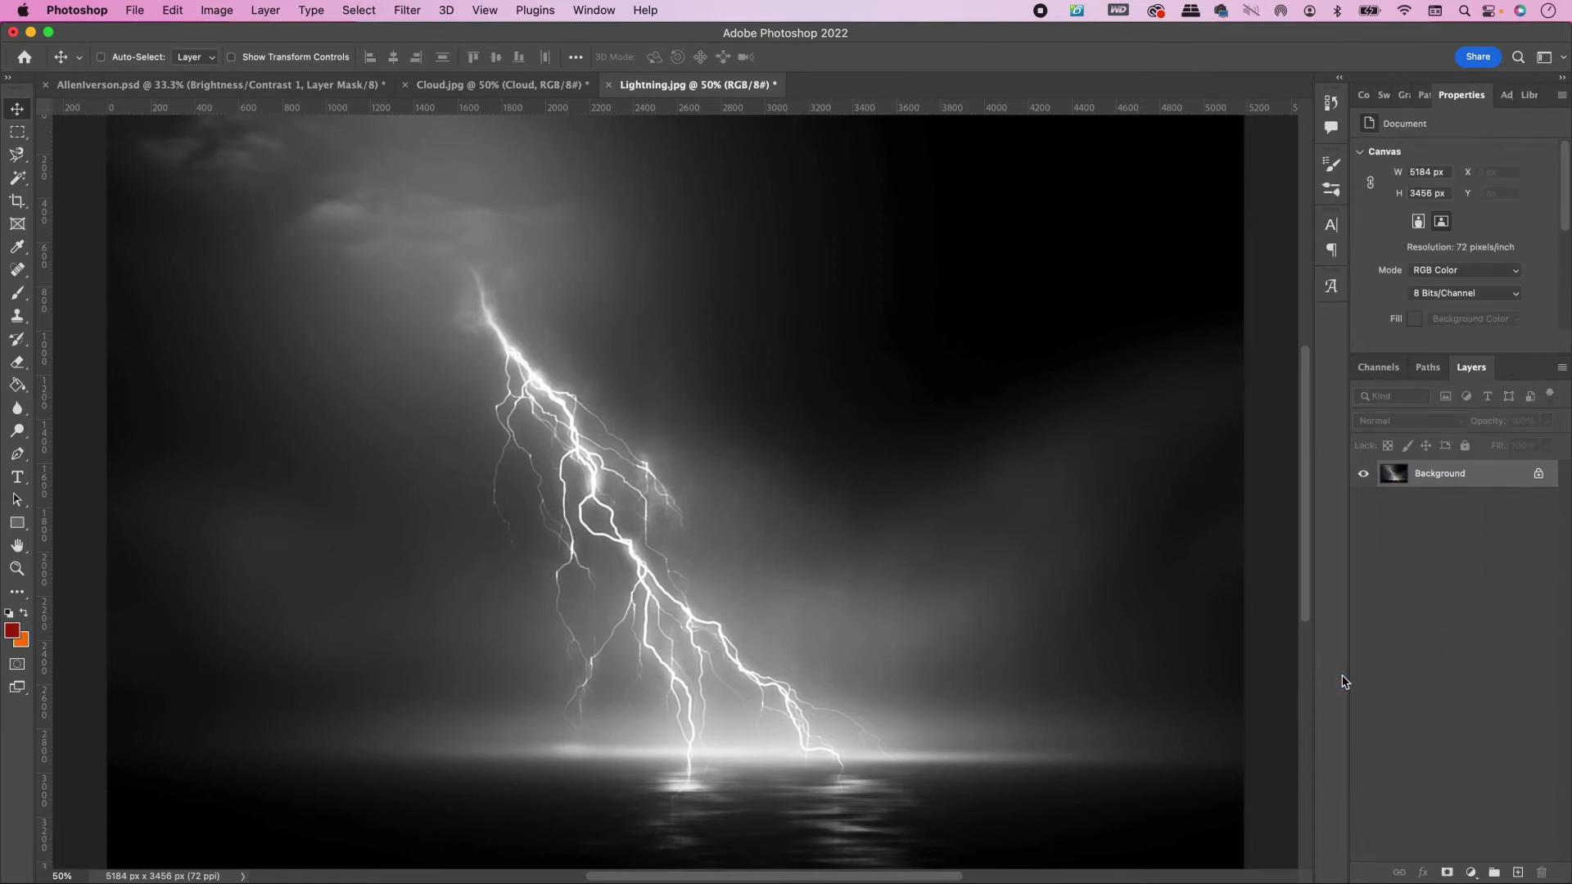
double_click(1453, 481)
text(Lightning)
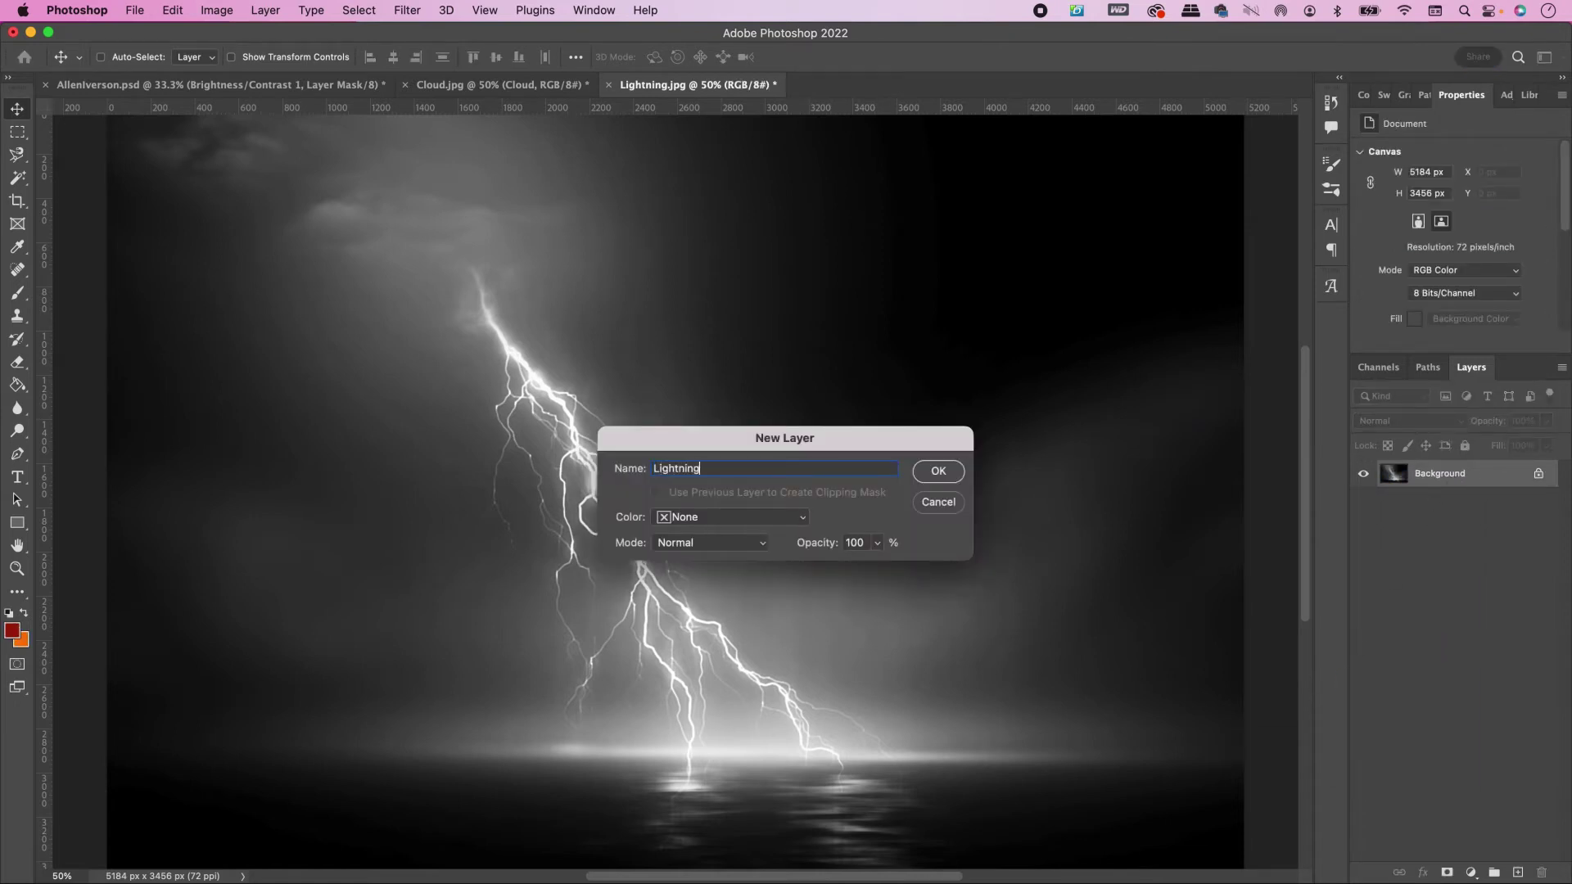
key(Return)
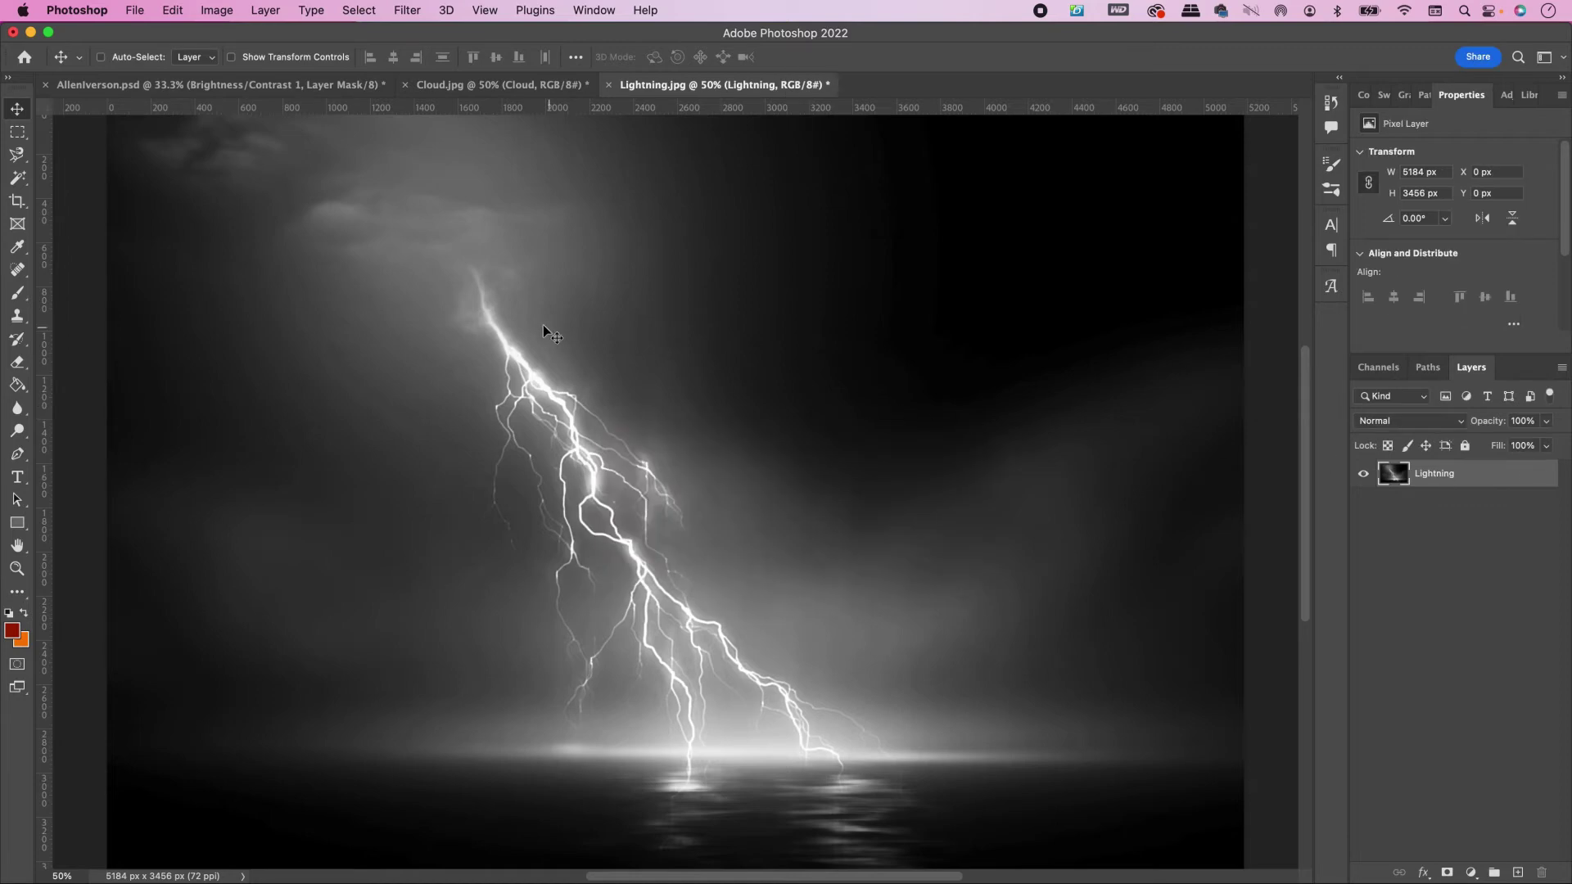
Step: Bring the Lightning layer into AllenIverson.psd at the top of the Cloud group and scale it down to about 3126 × 2084 px
drag(392, 214, 610, 569)
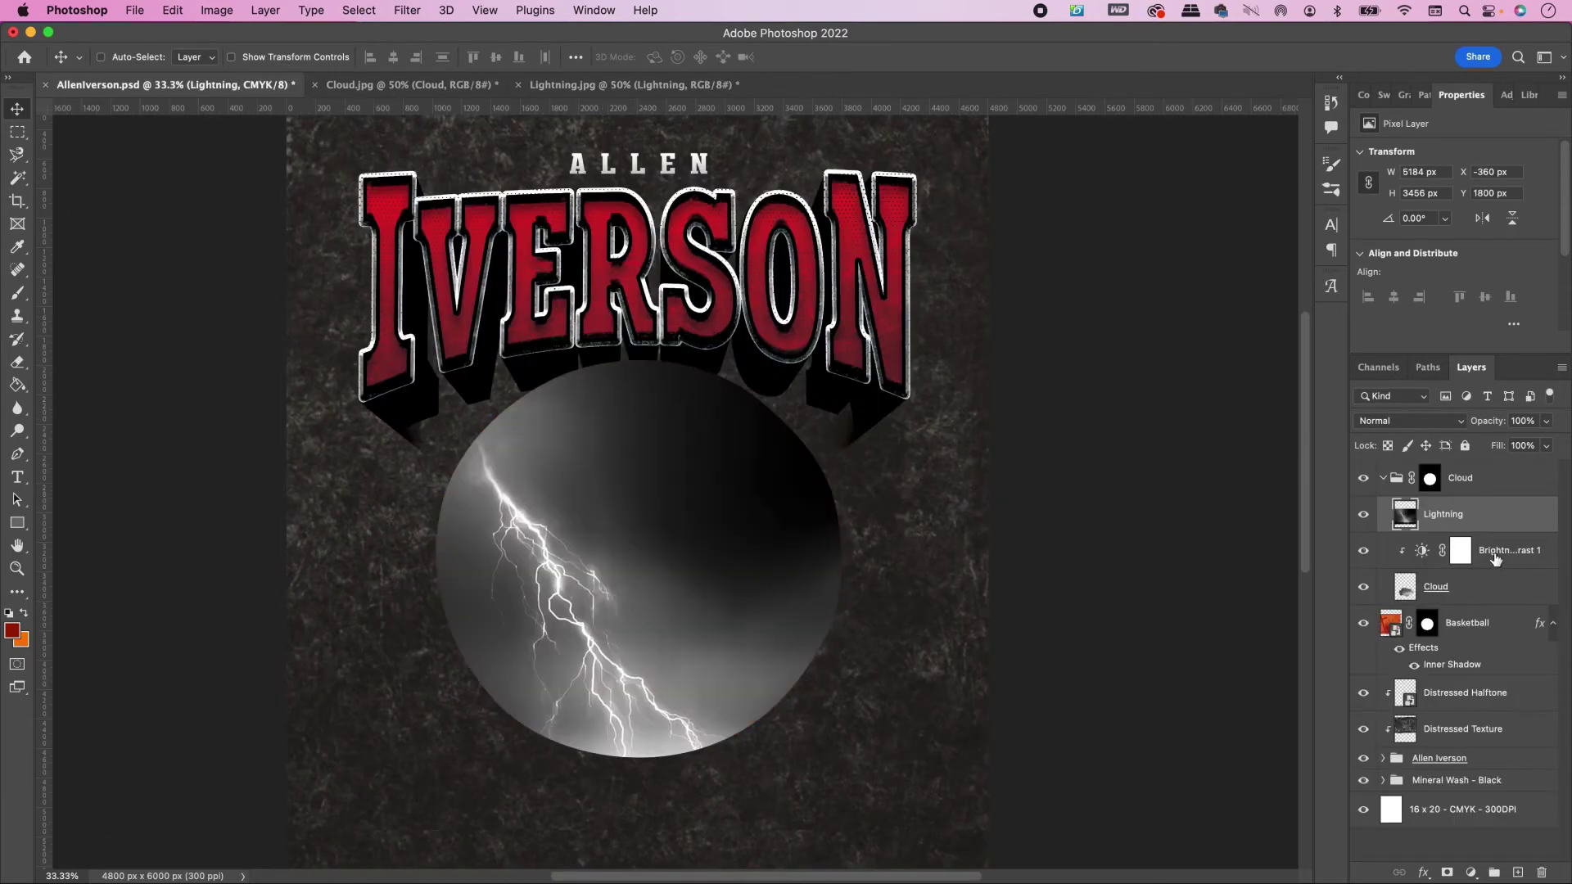
key(super+t)
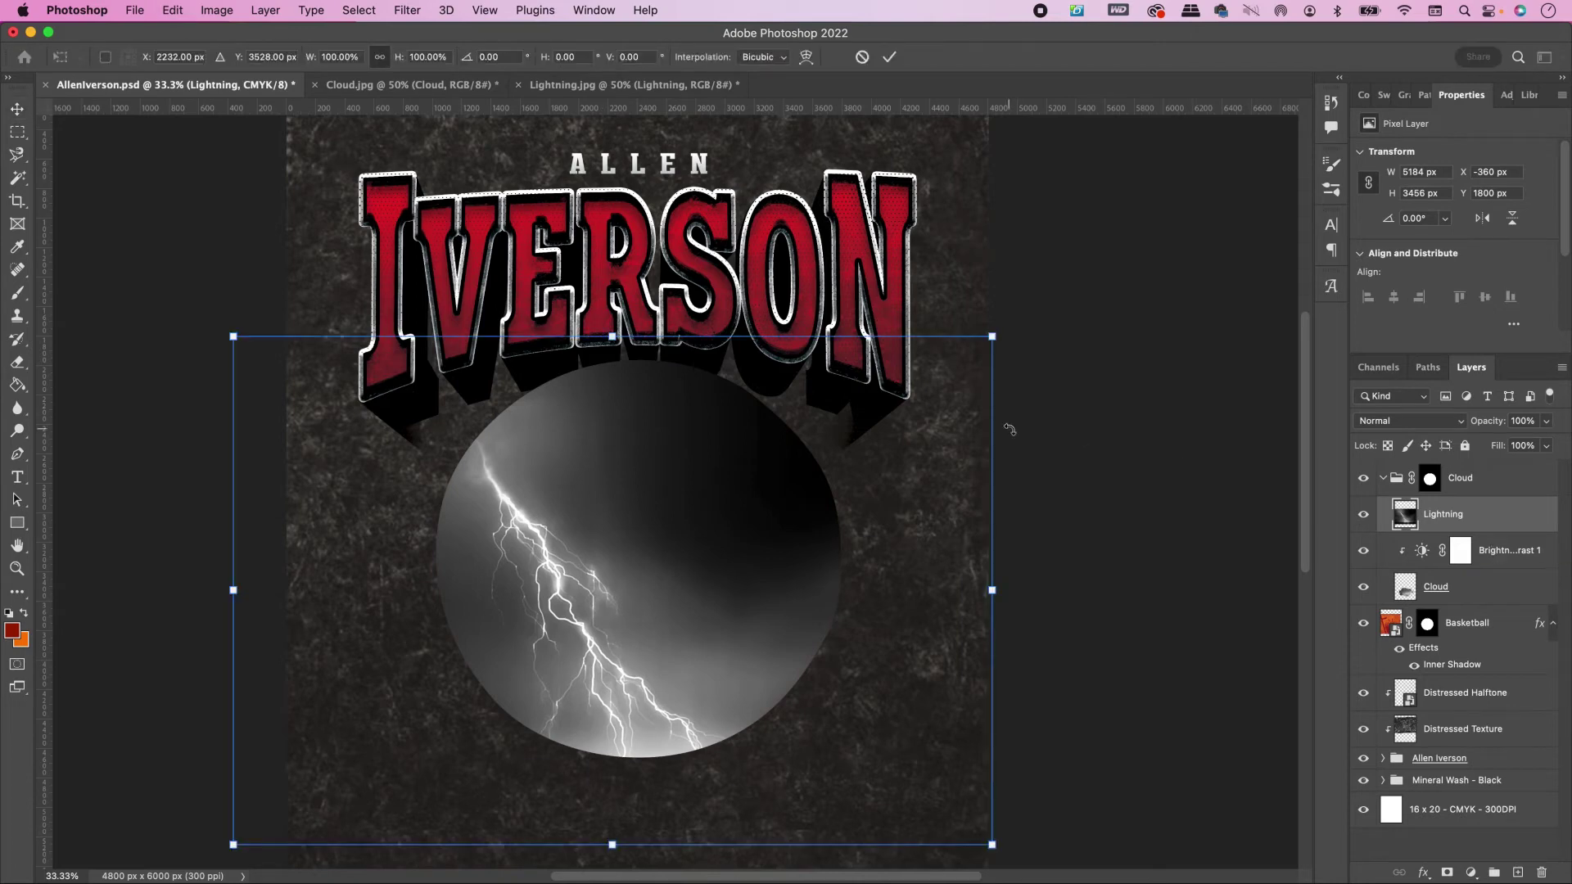
drag(992, 334, 712, 566)
key(Return)
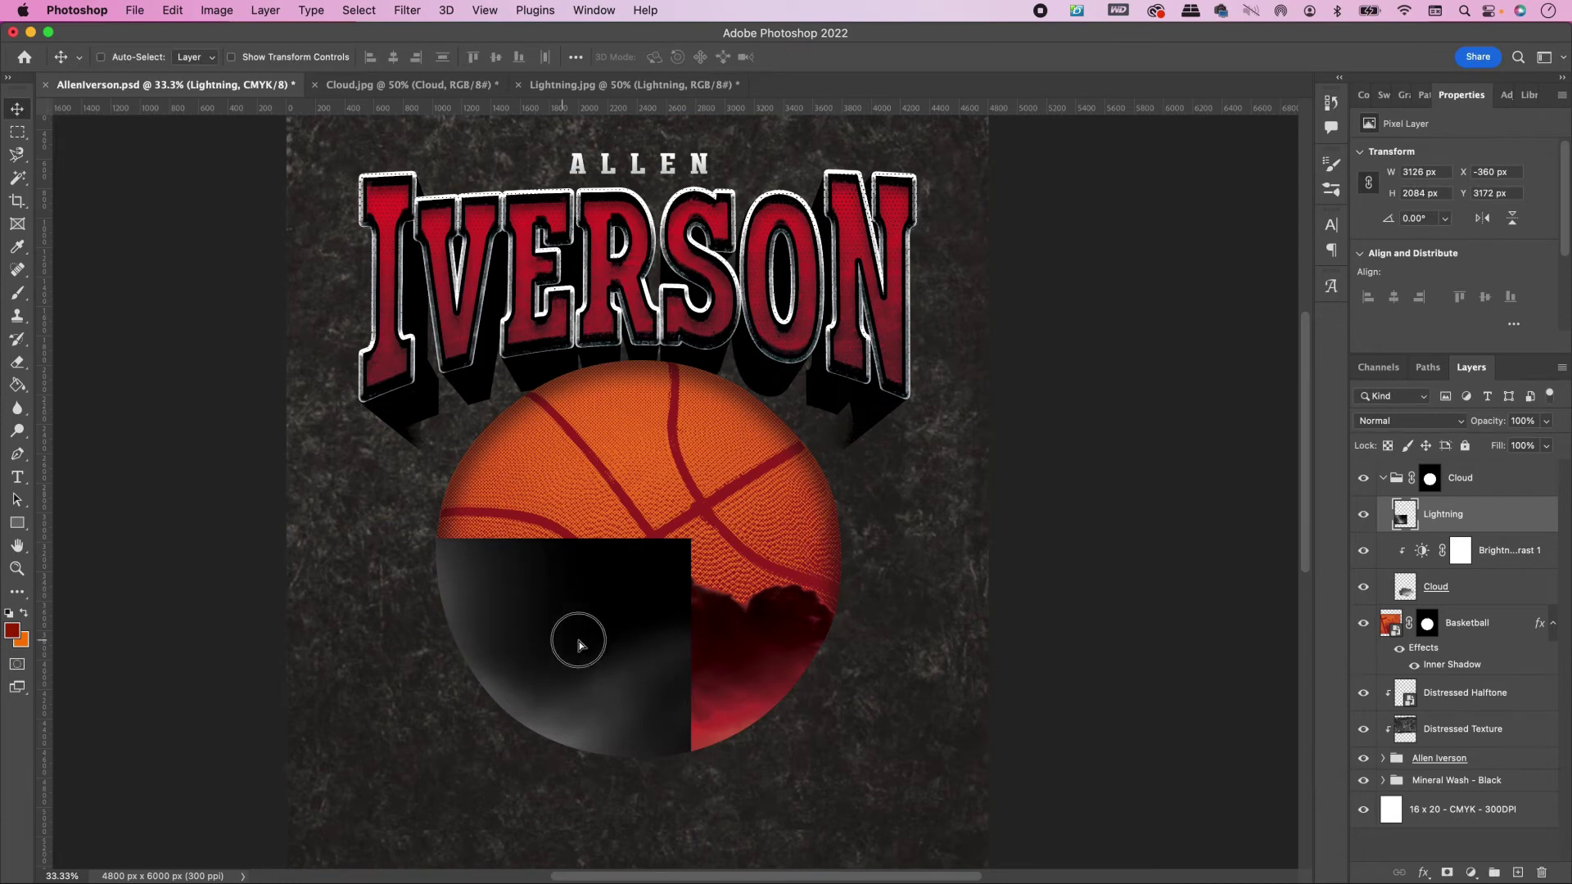
Step: Position the lightning across the lower part of the basketball, rotated to about -42.5° and enlarged to about 115%
drag(579, 639, 814, 603)
key(super+t)
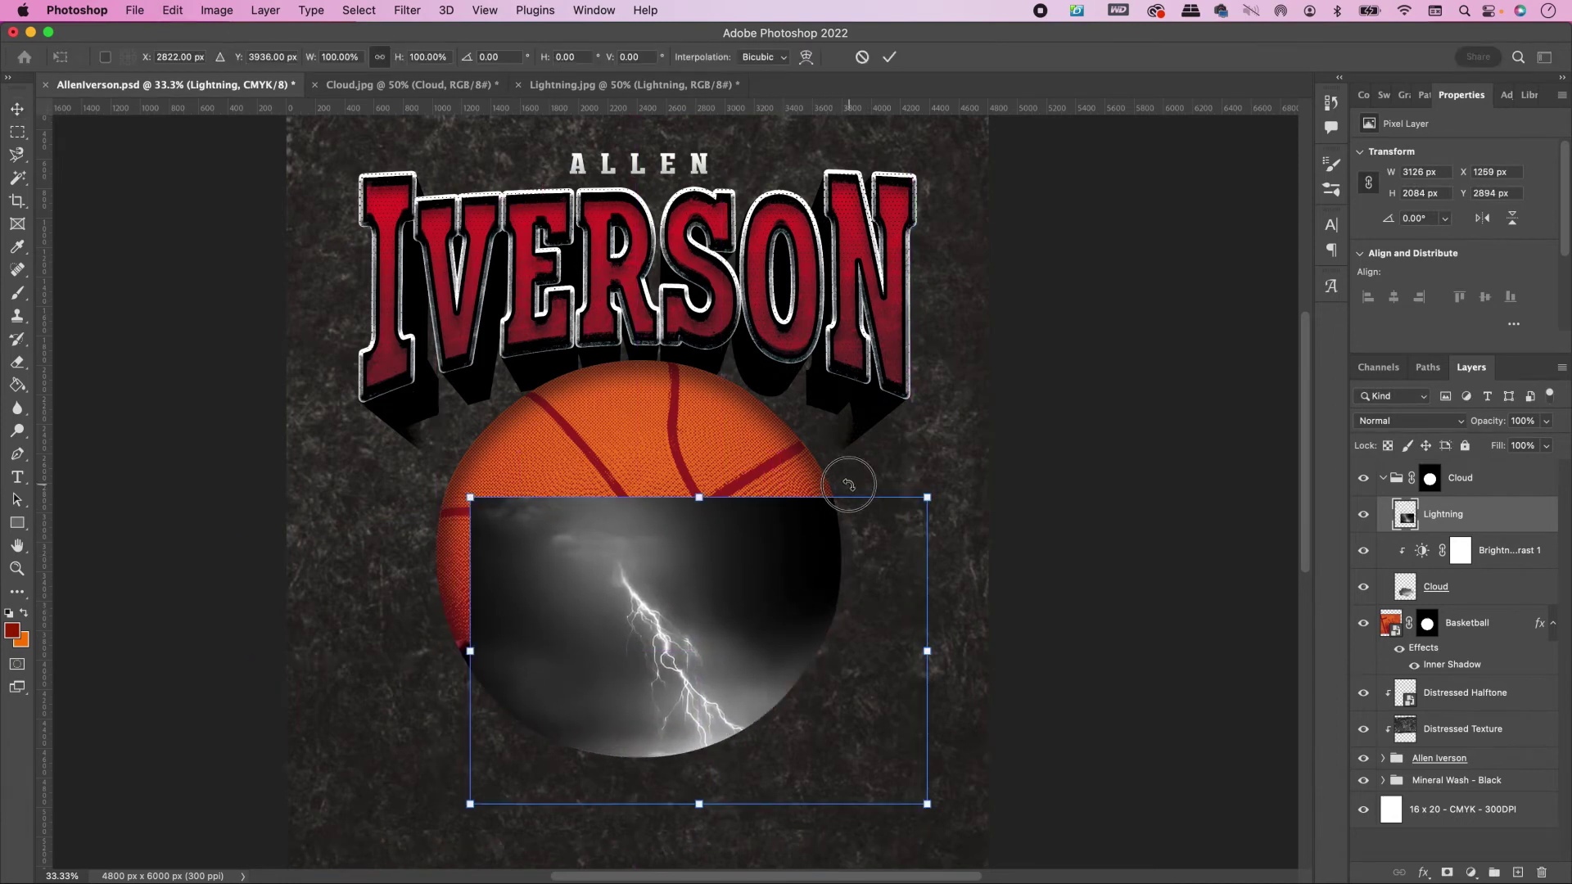
drag(853, 481, 696, 449)
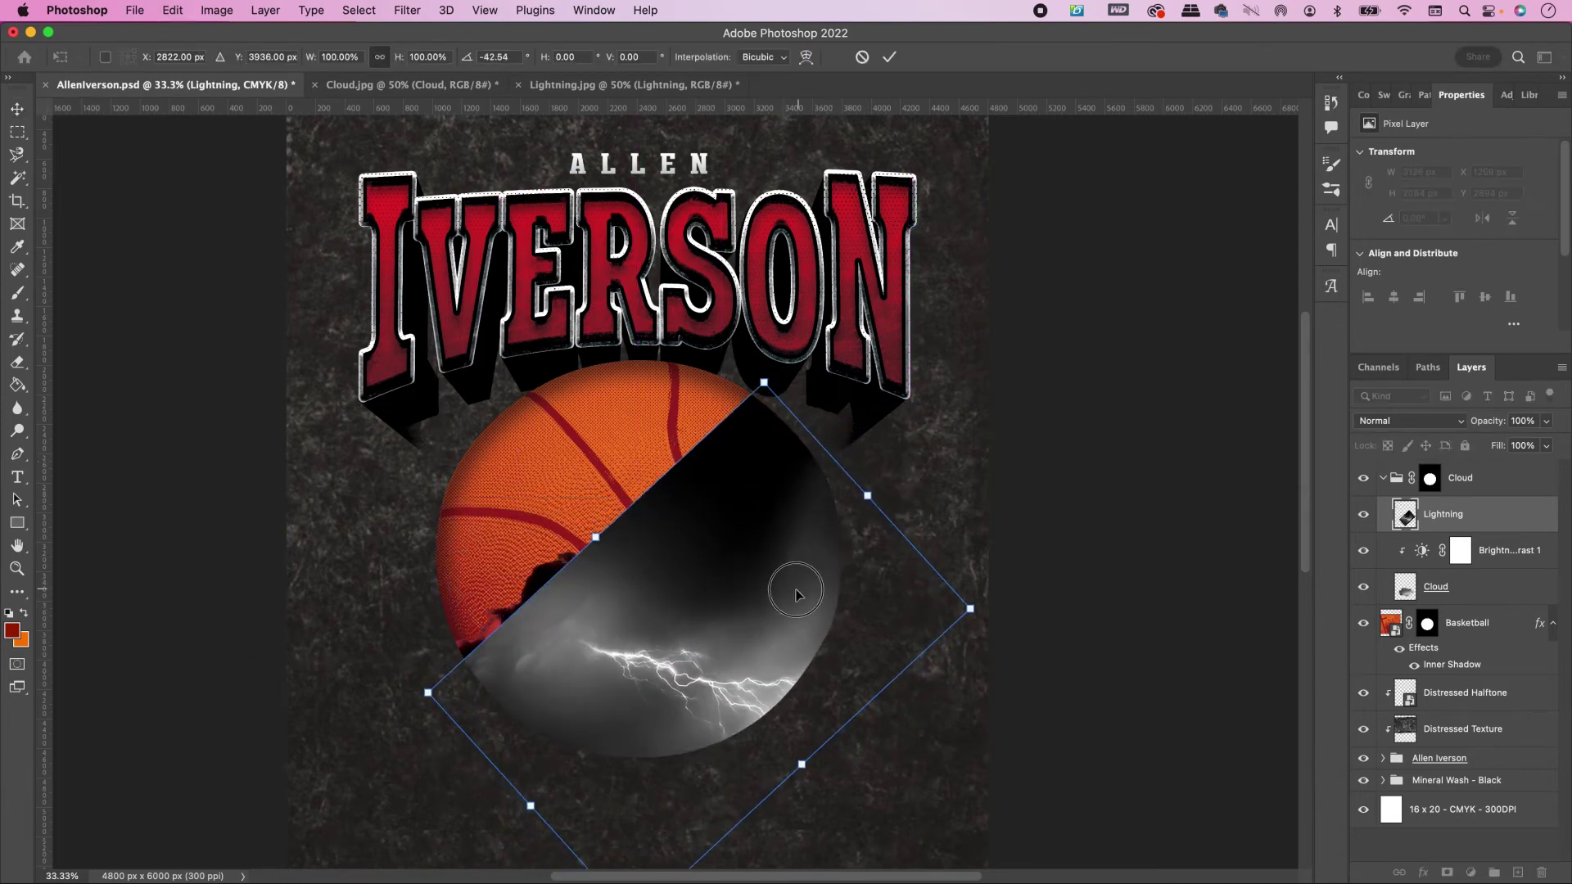
drag(794, 590, 748, 606)
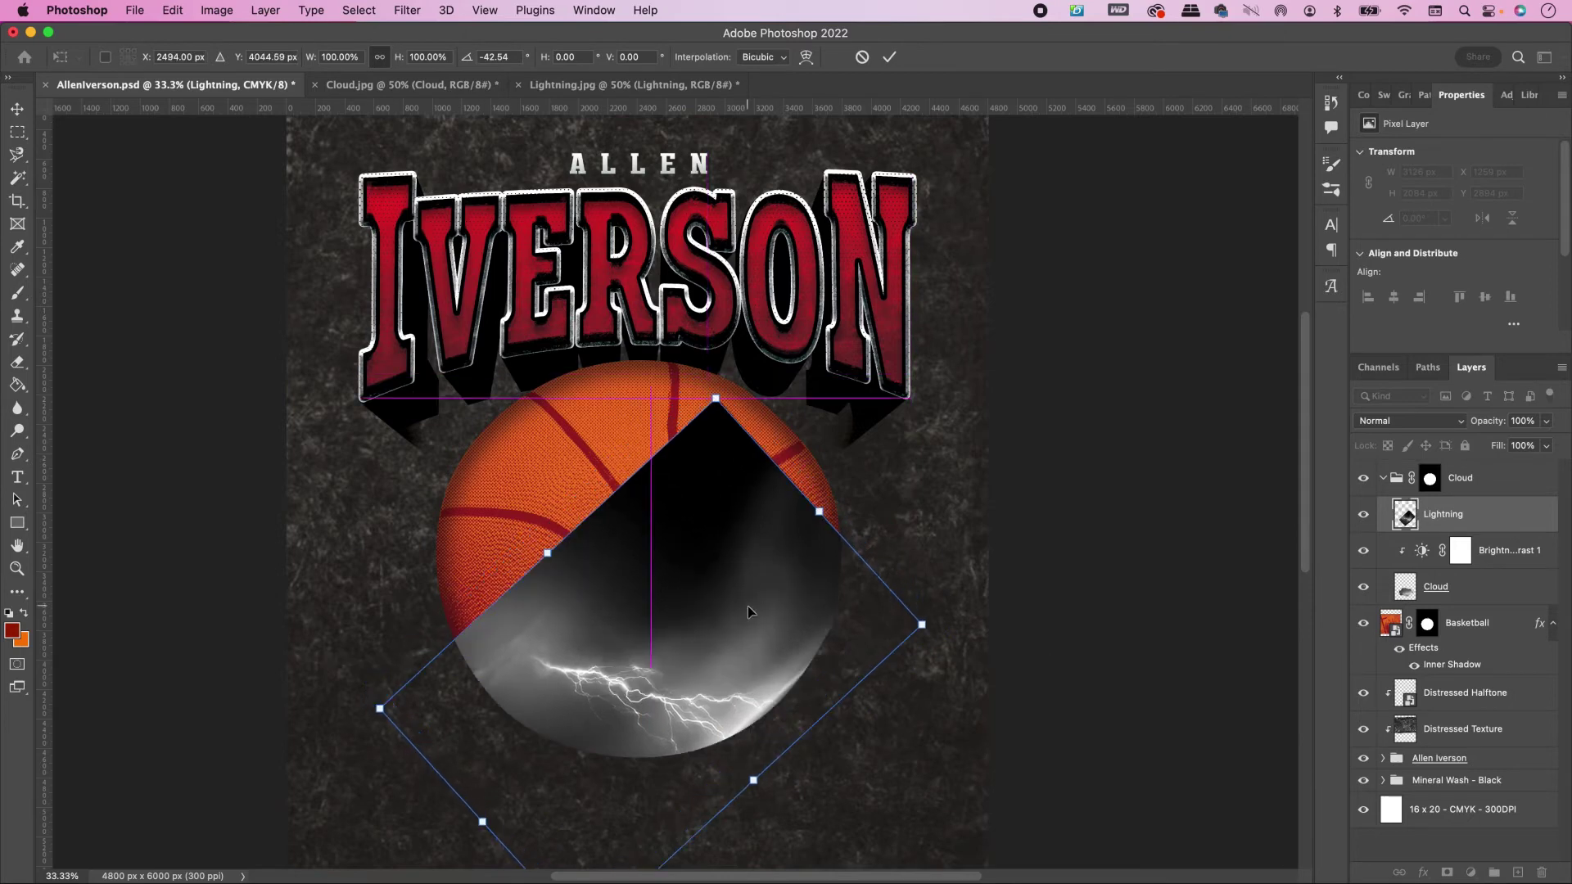
drag(851, 693, 895, 717)
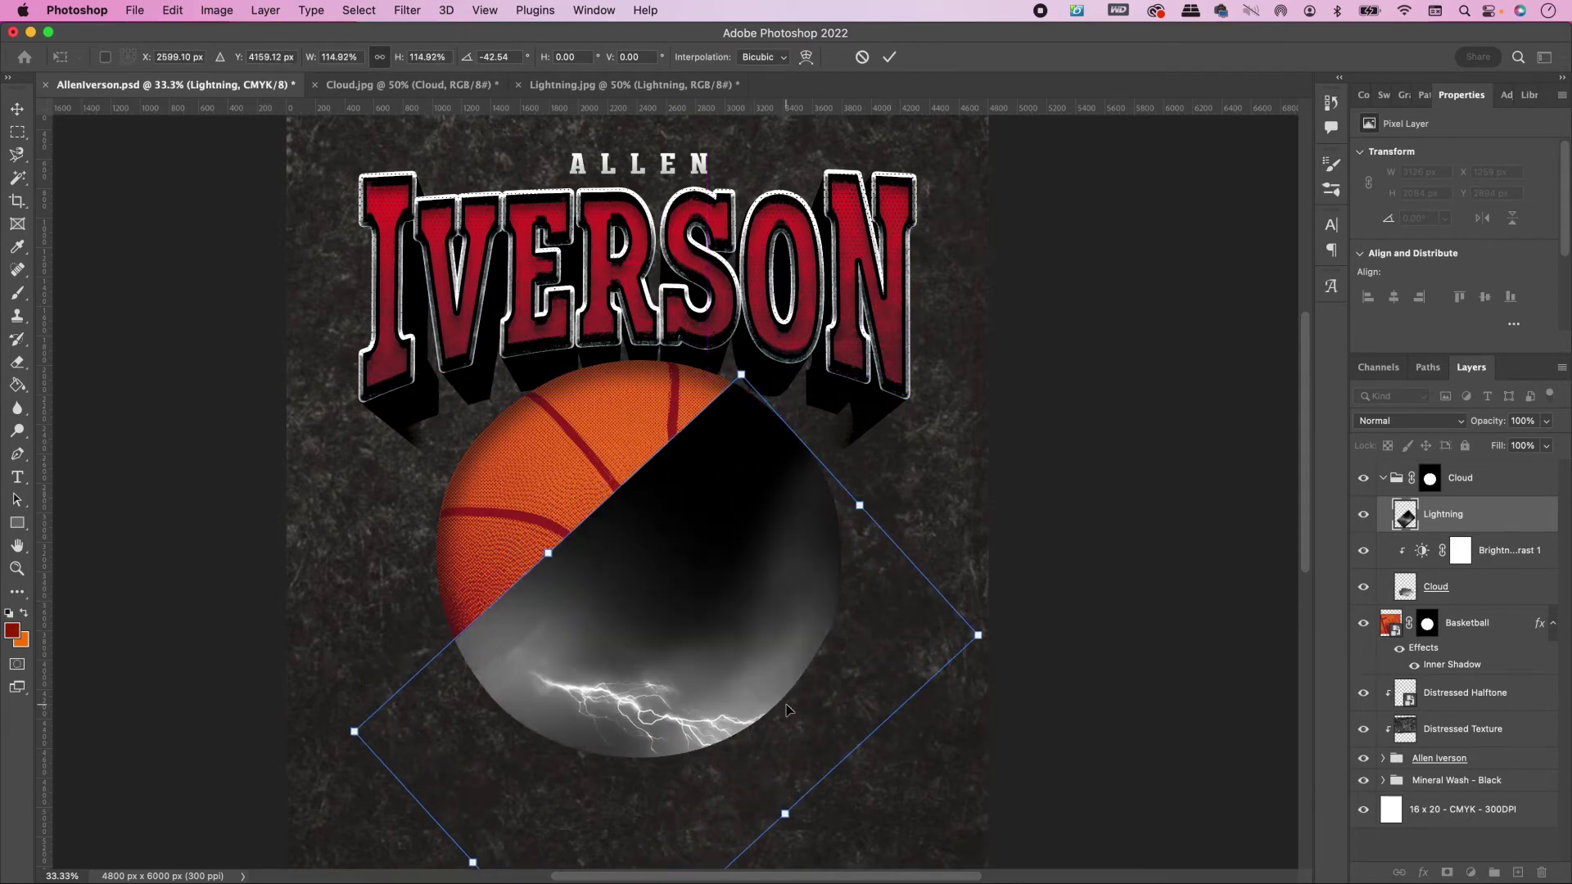
drag(786, 705, 750, 675)
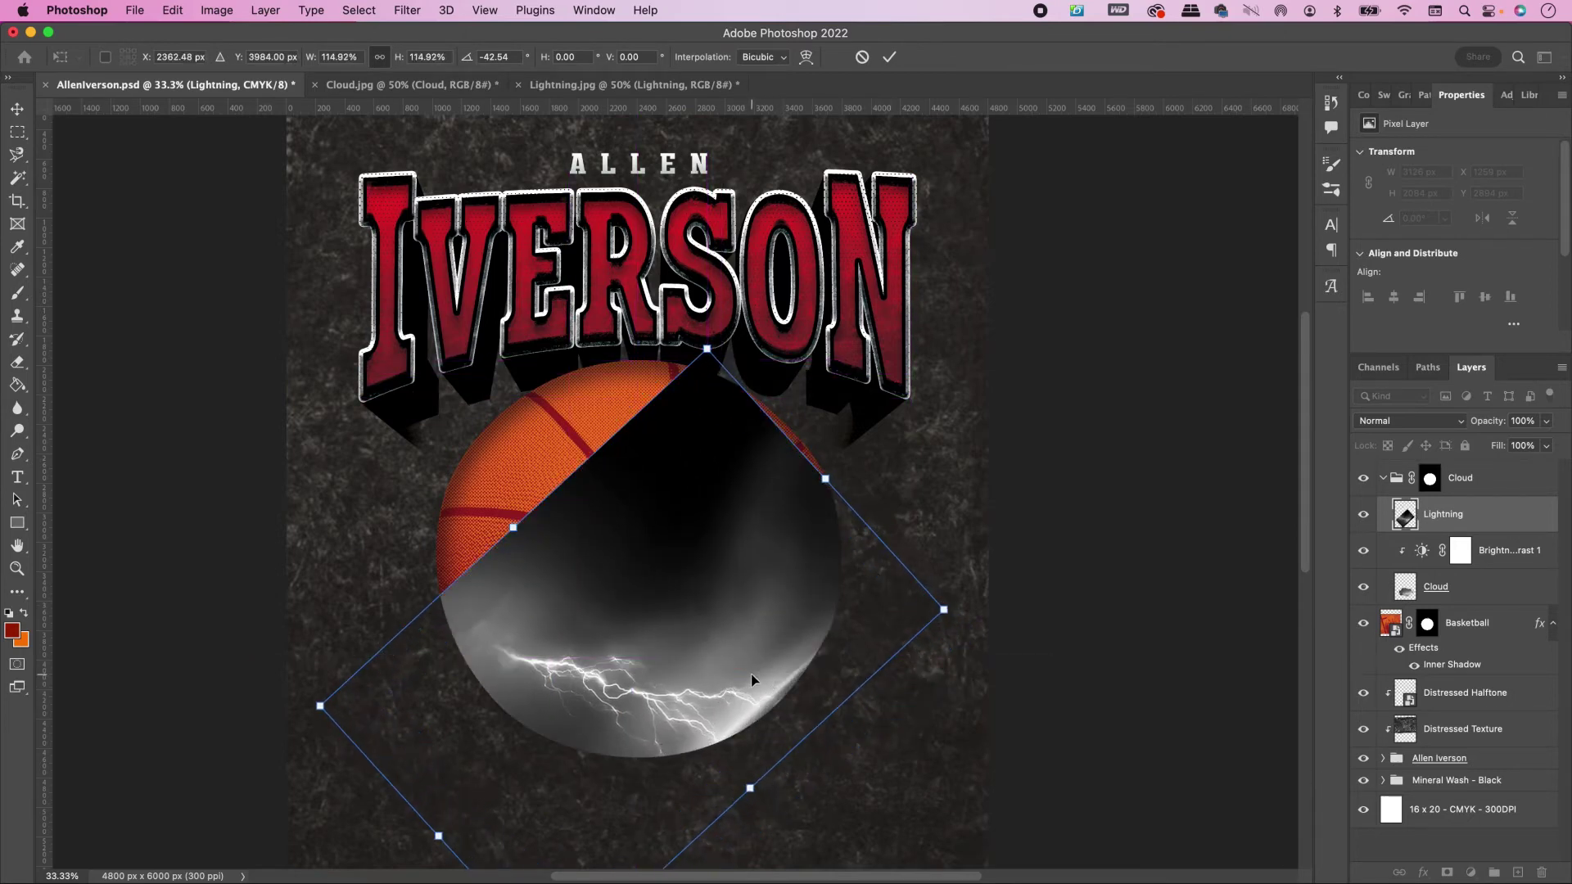
key(Return)
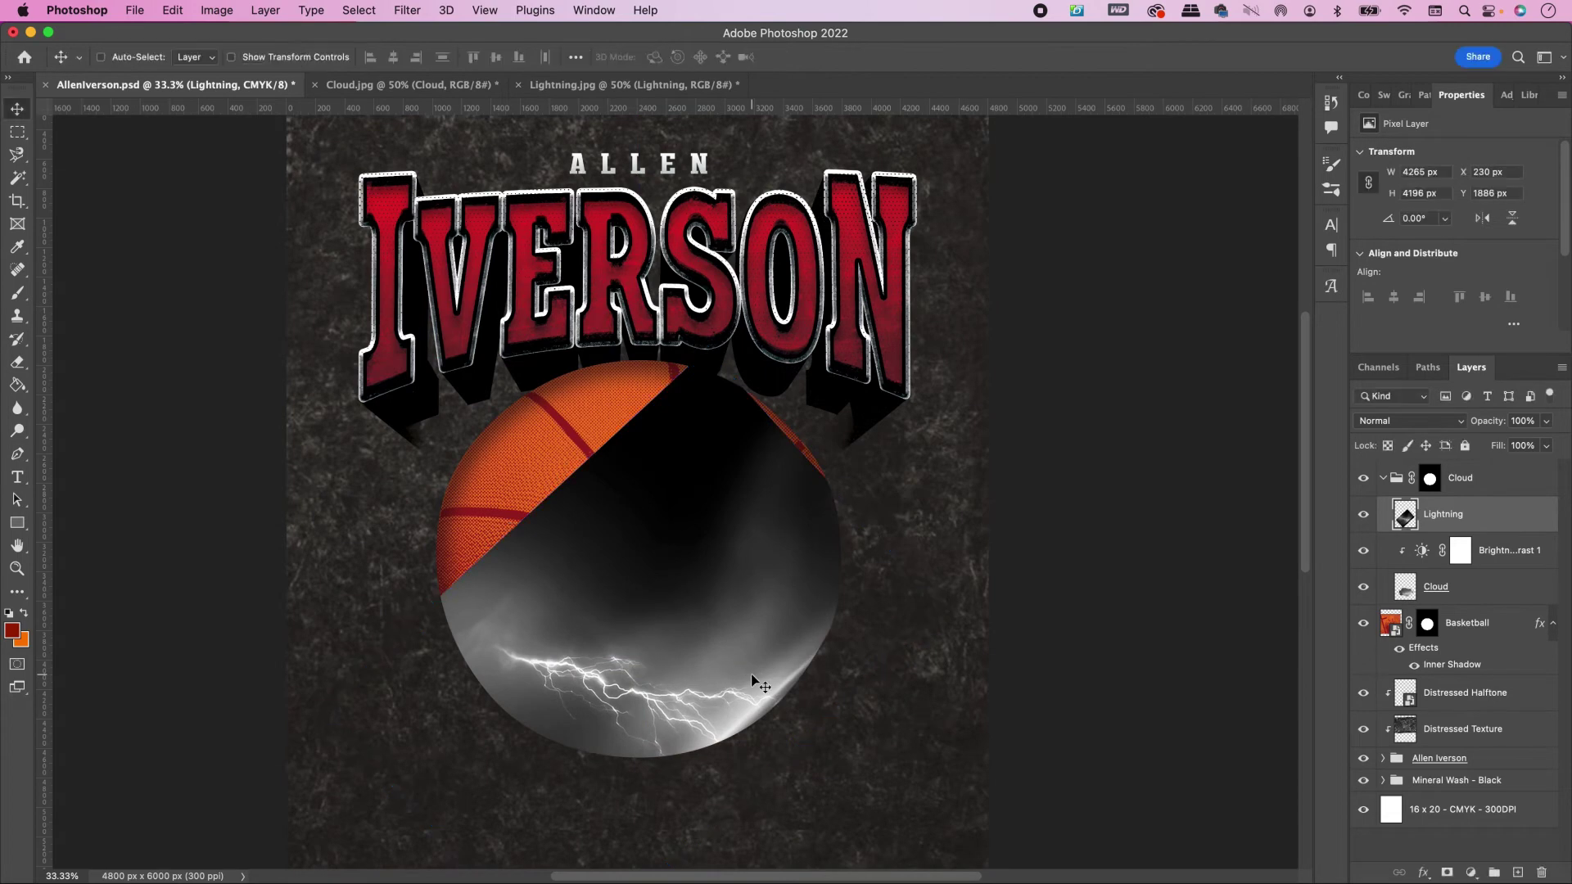
Step: Set the Lightning layer's blend mode to Vivid Light, and move it above the Cloud group as a clipping mask
click(1403, 424)
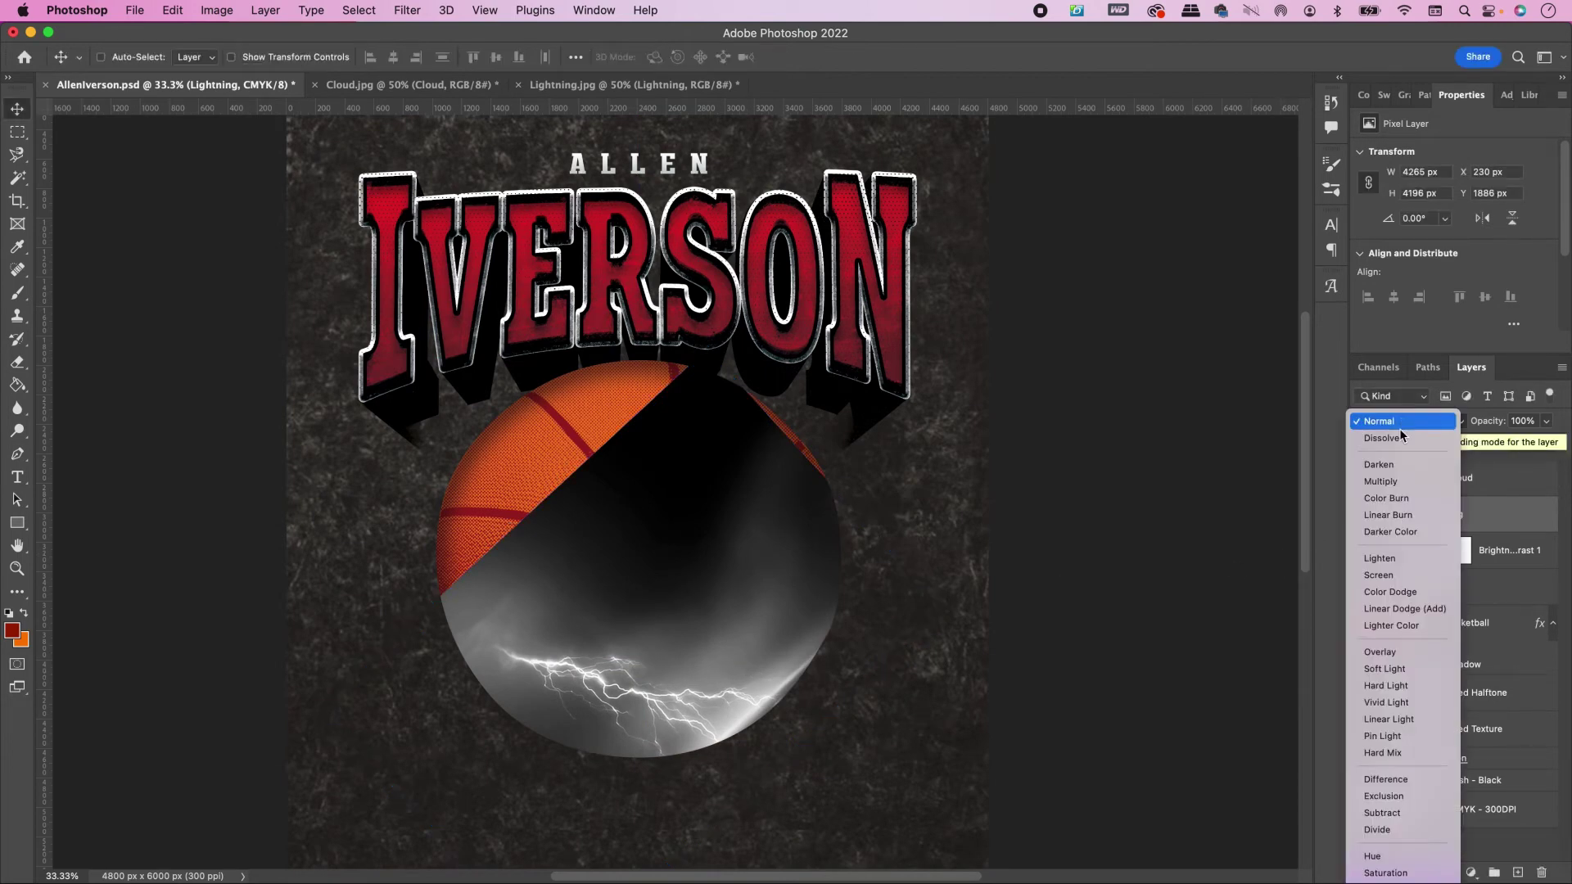
click(1386, 703)
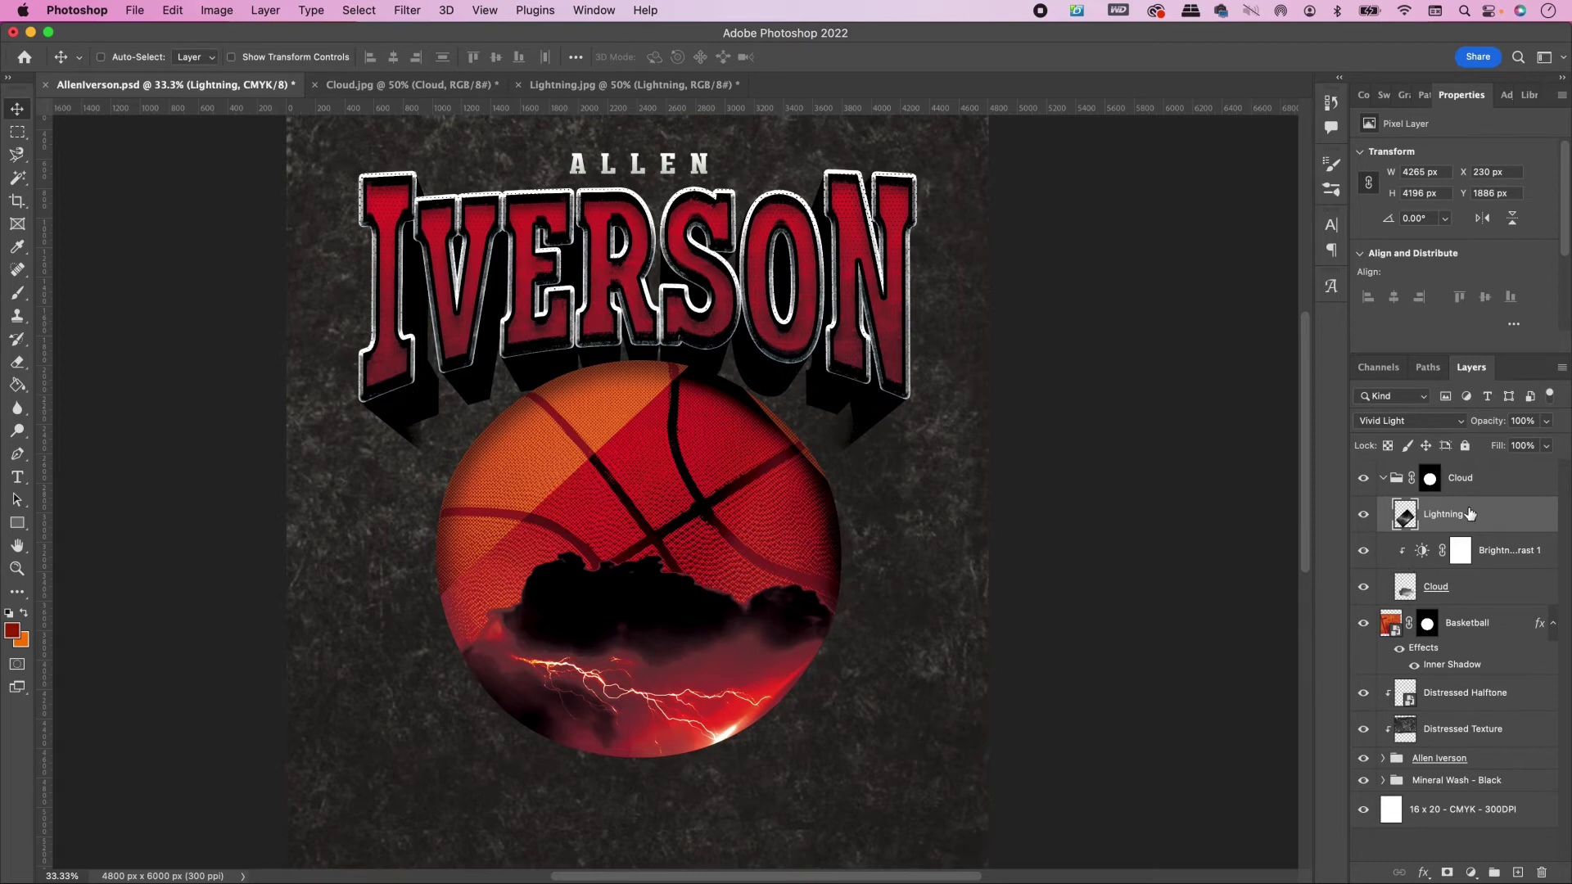
drag(1482, 512, 1483, 466)
right_click(1482, 475)
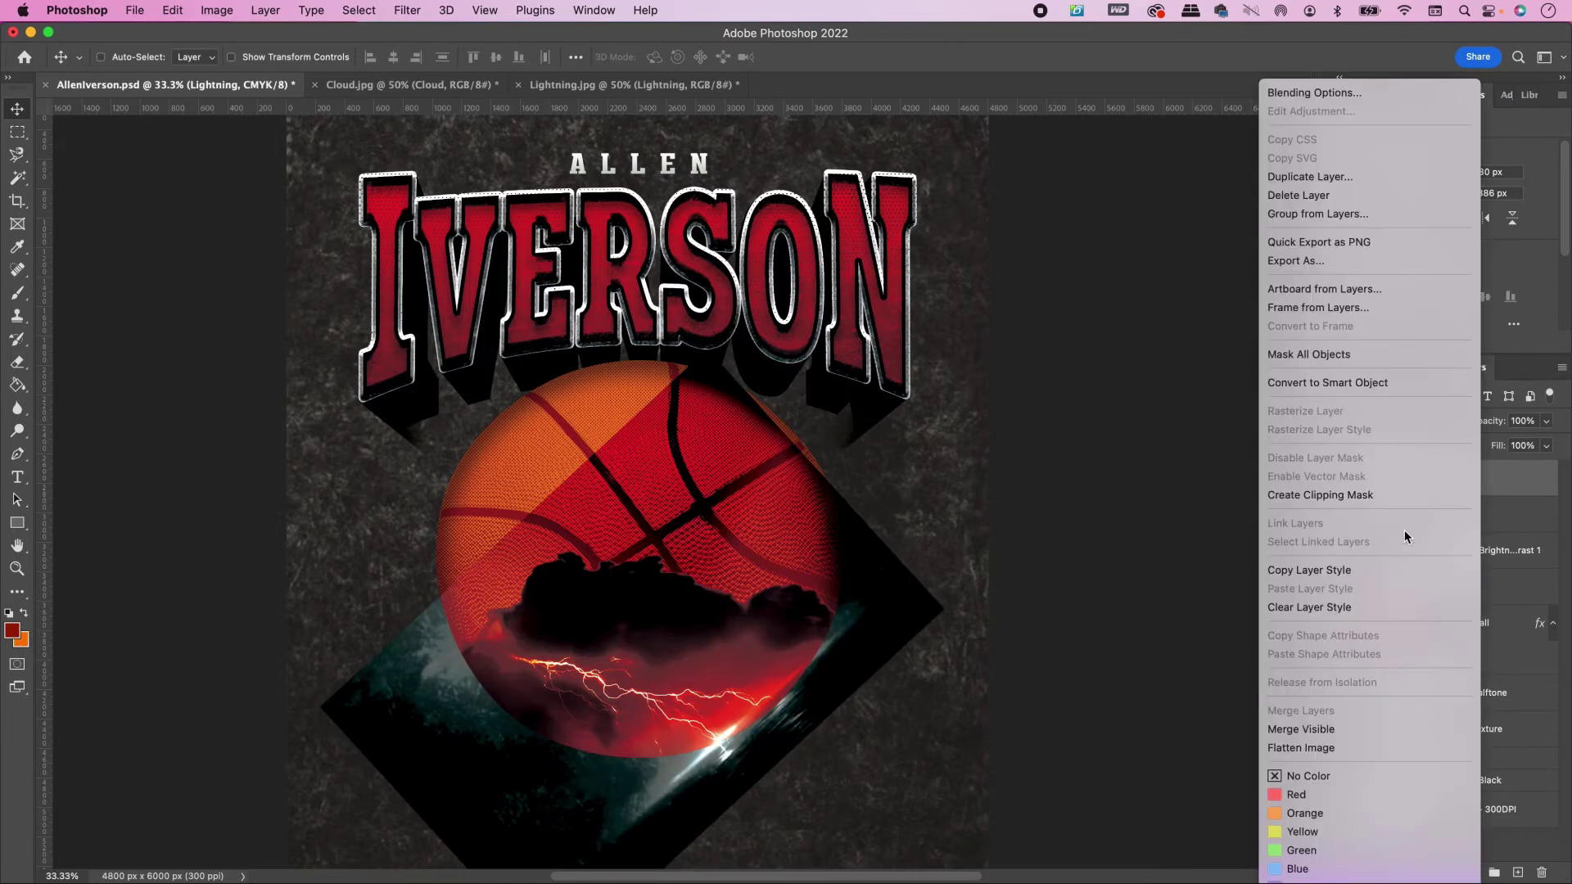
click(1353, 497)
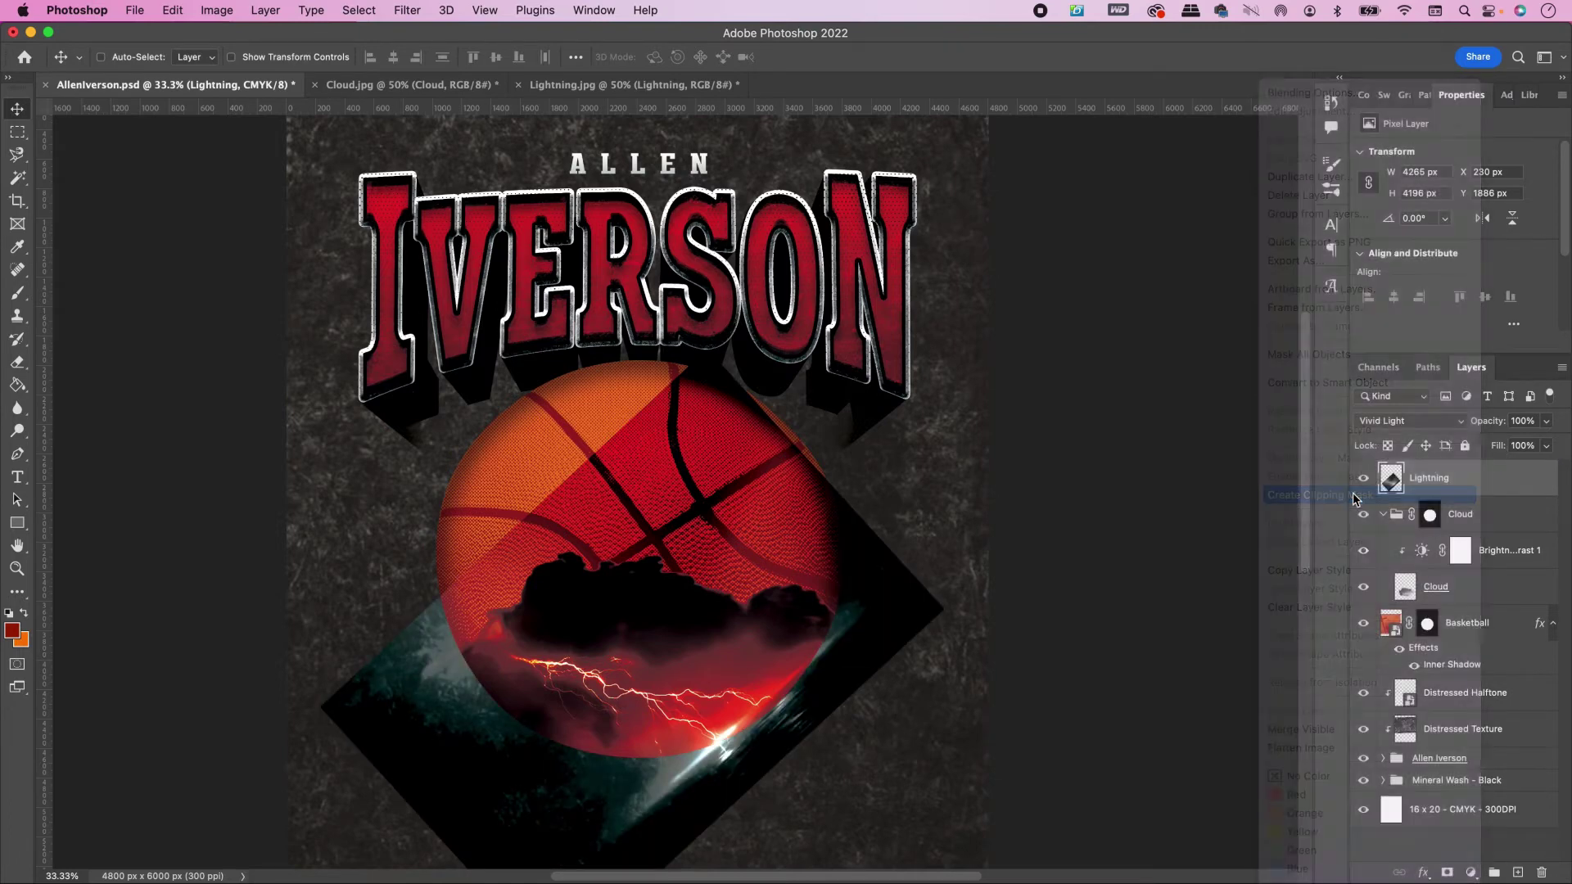
Step: Change the Lightning layer to Hard Light, enlarge it to about 4503 × 4430 px, and collapse the Cloud group
click(1382, 422)
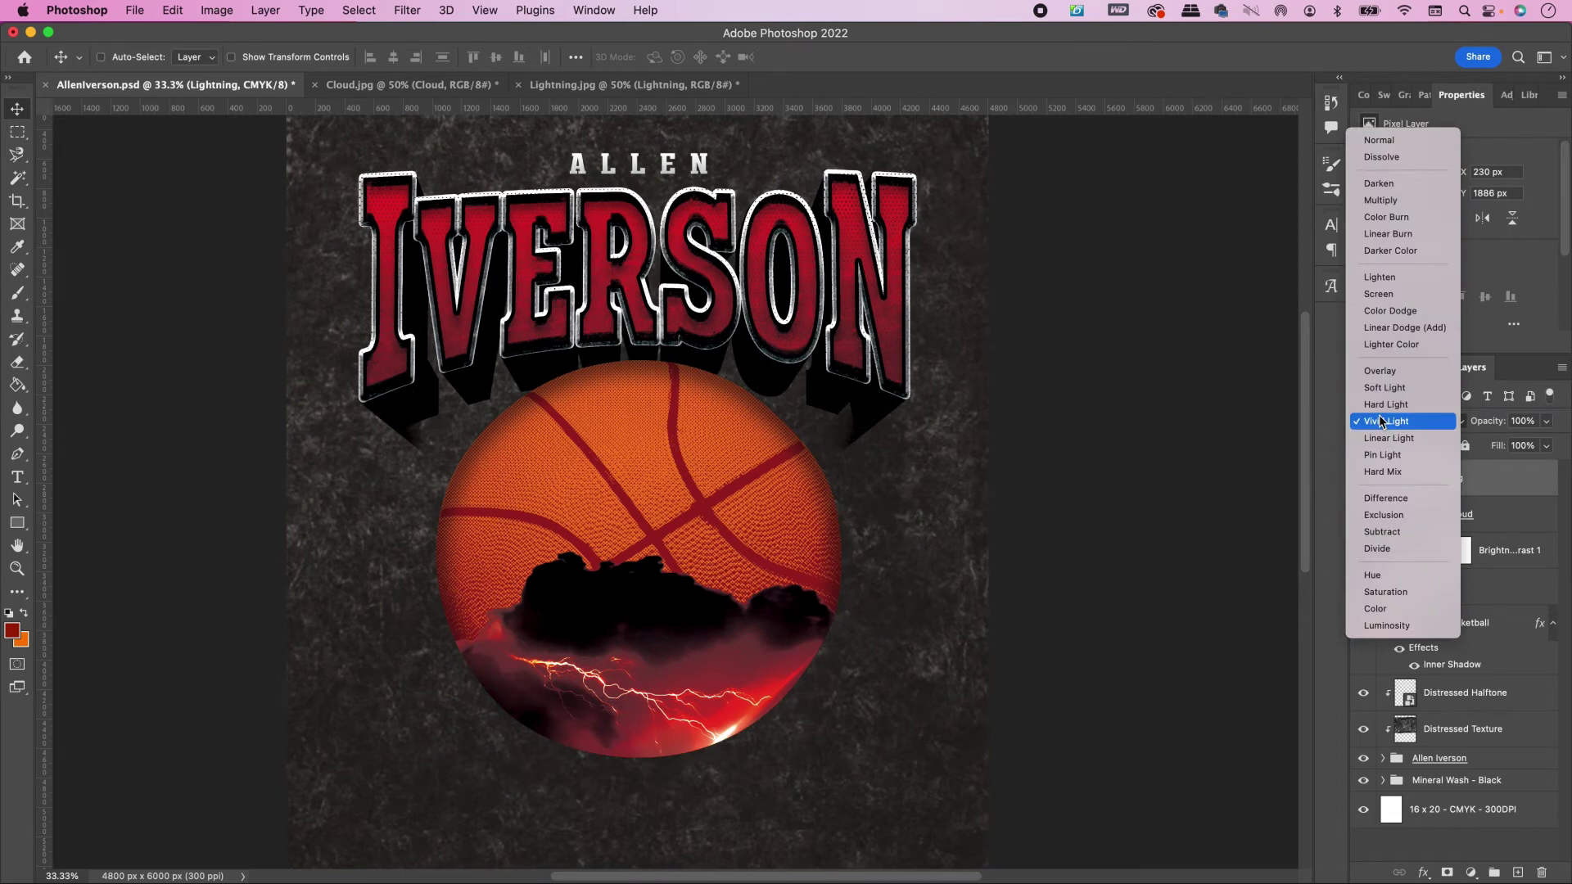
click(1385, 405)
key(super+t)
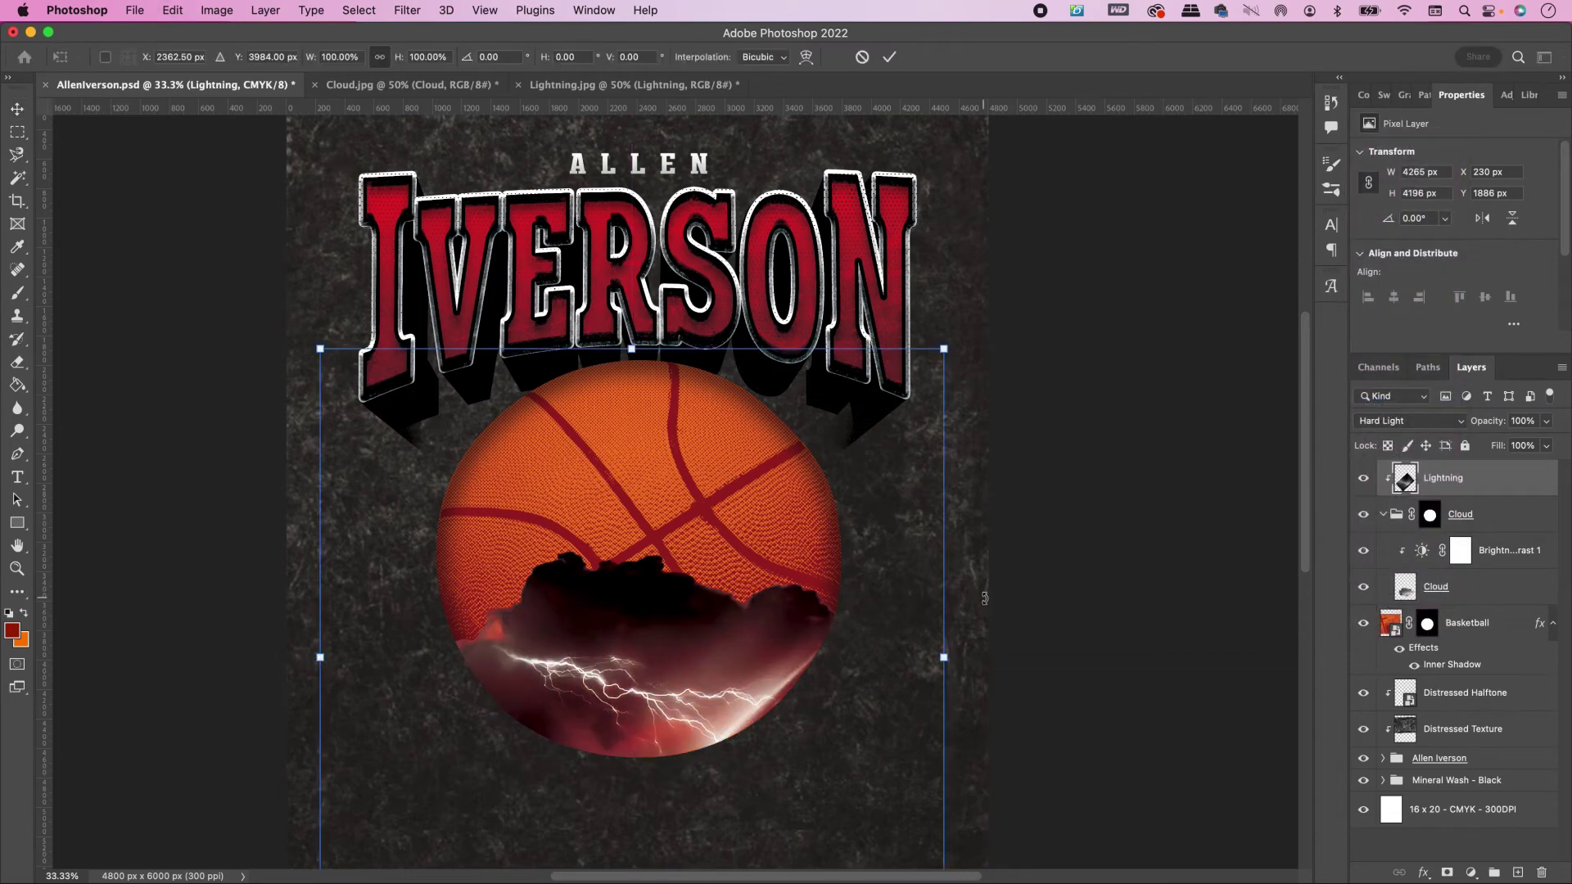
drag(943, 658, 982, 666)
key(Return)
key(z)
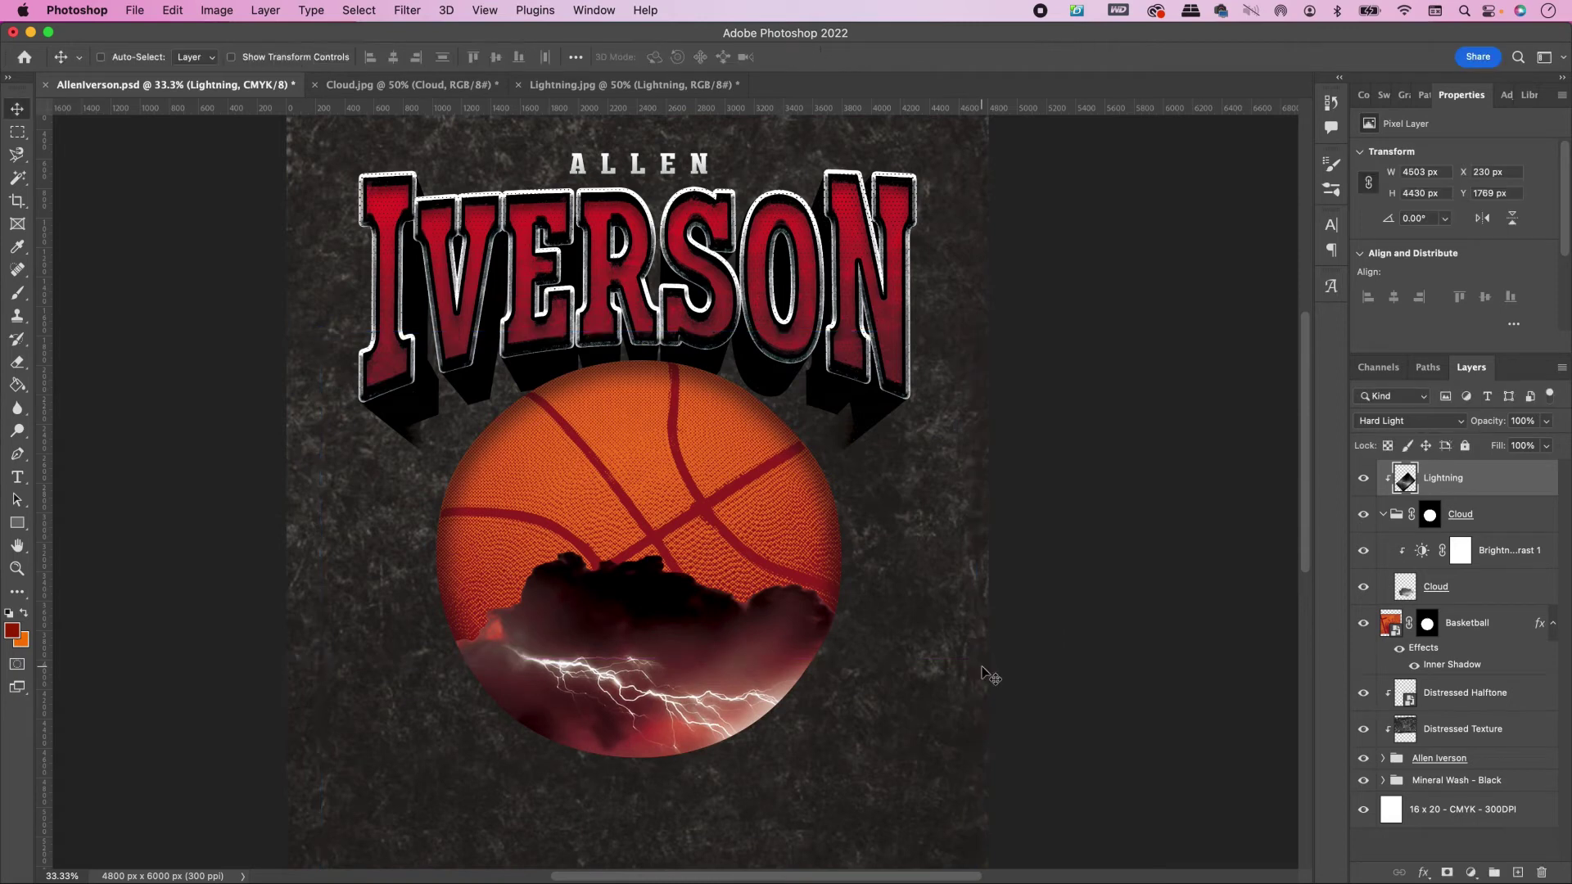
click(1383, 514)
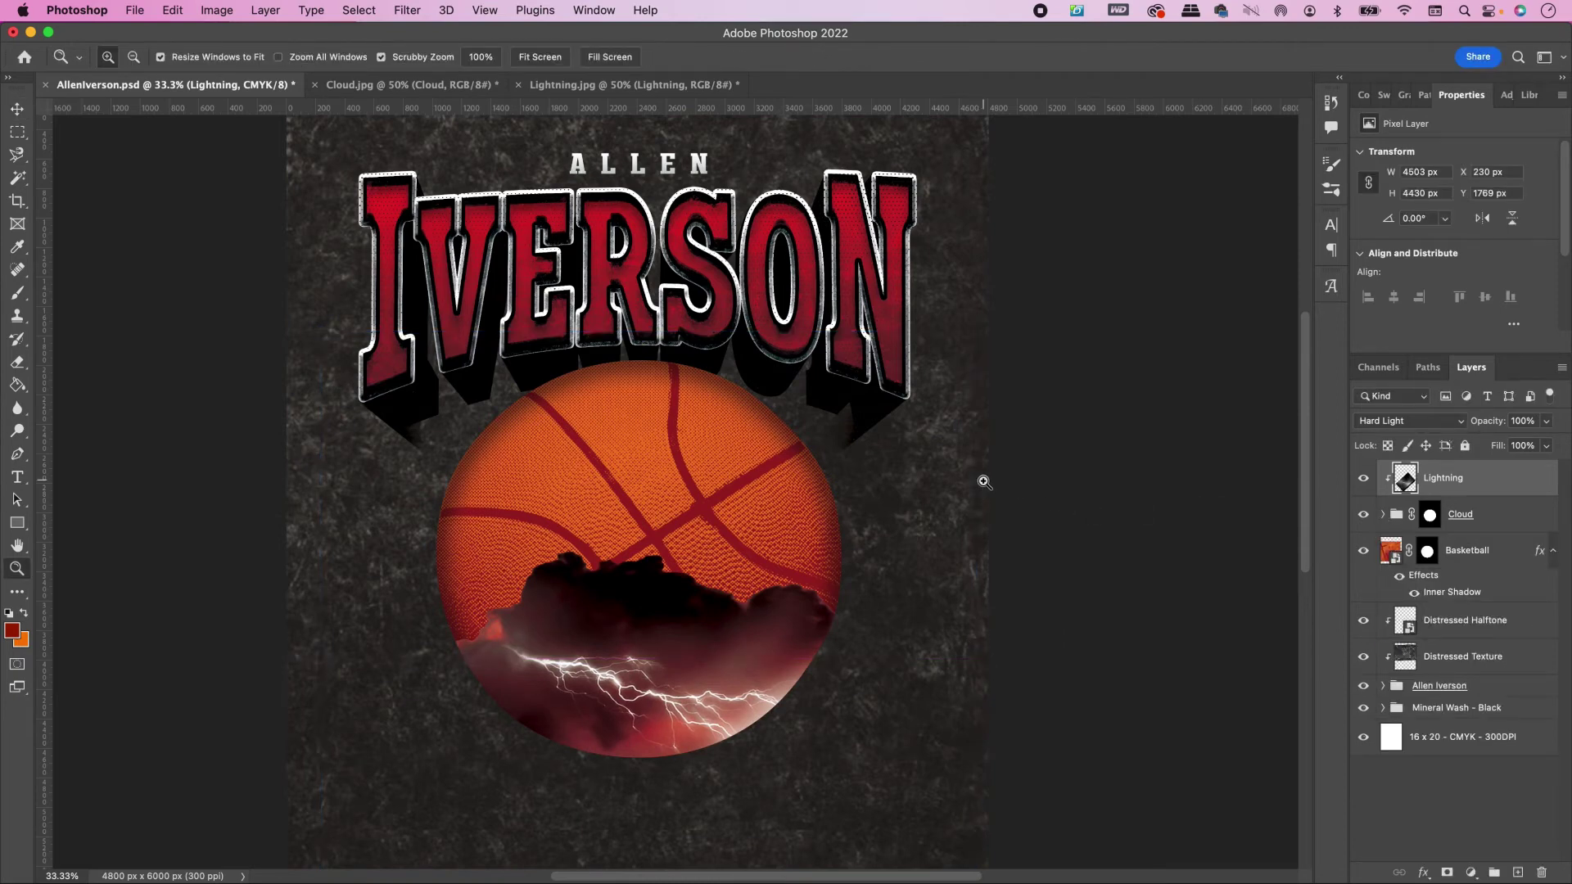
Step: Open Iverson1.jpg from the Assets folder and automatically select the photo's subjects
key(super+s)
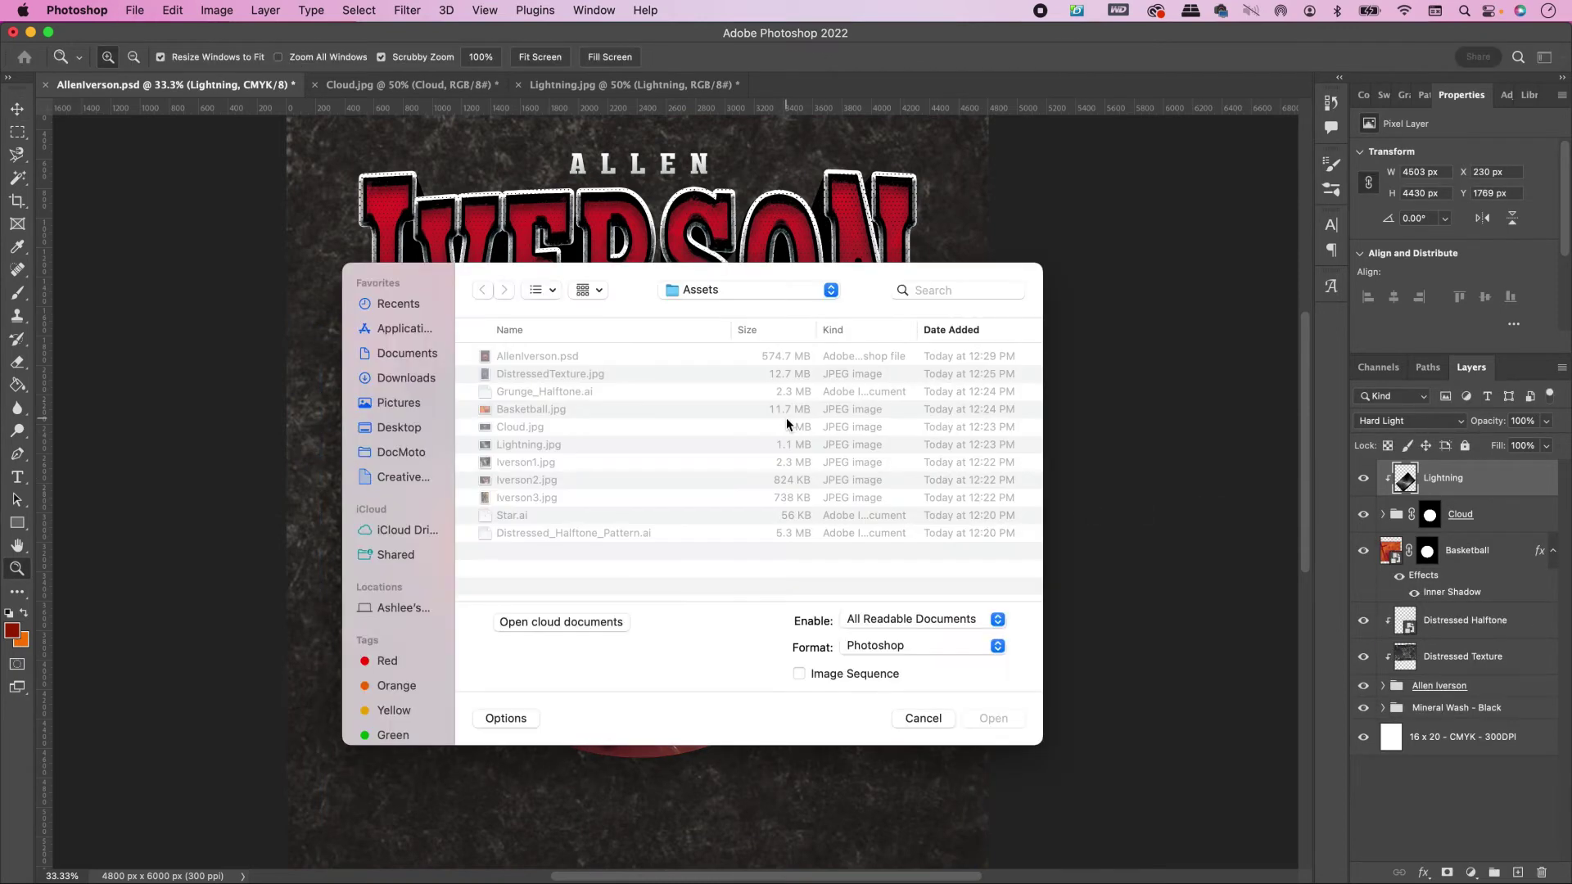
double_click(502, 464)
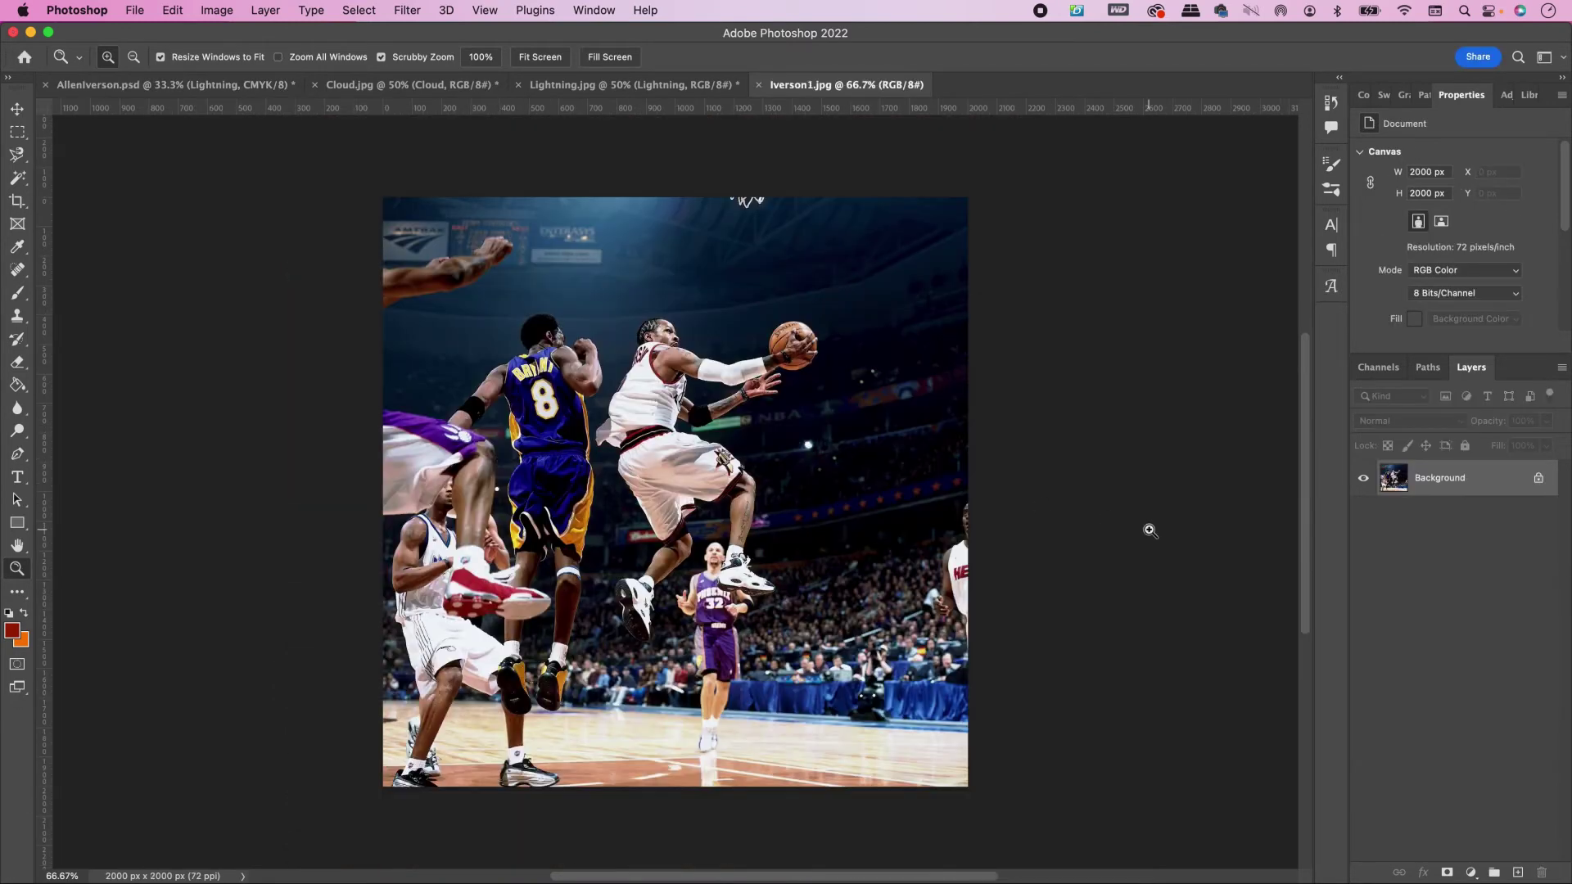
key(super+equal)
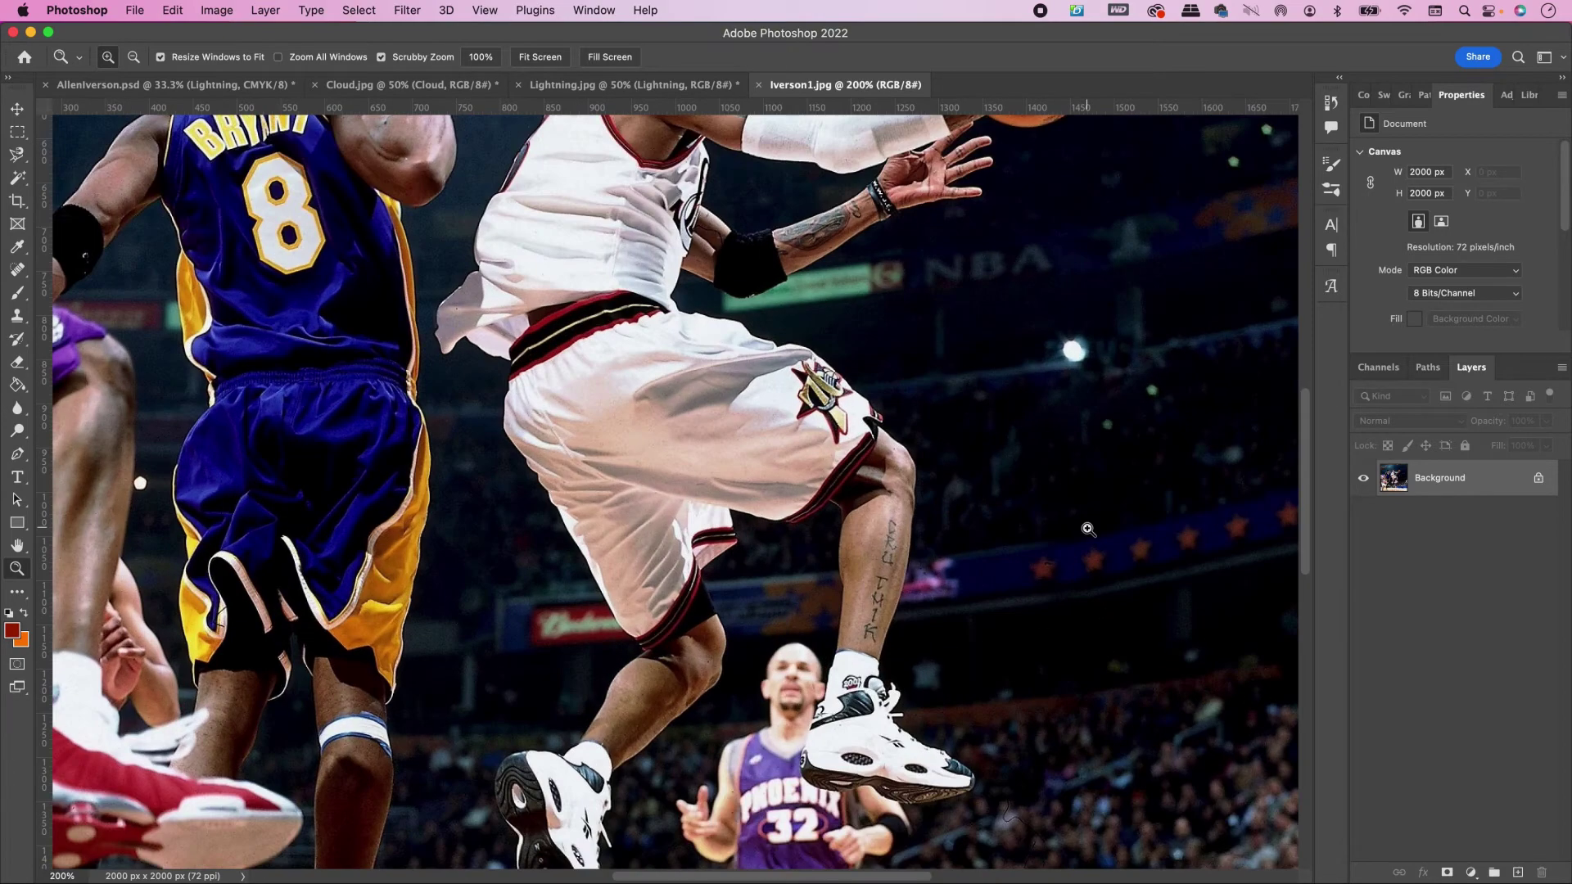
click(365, 10)
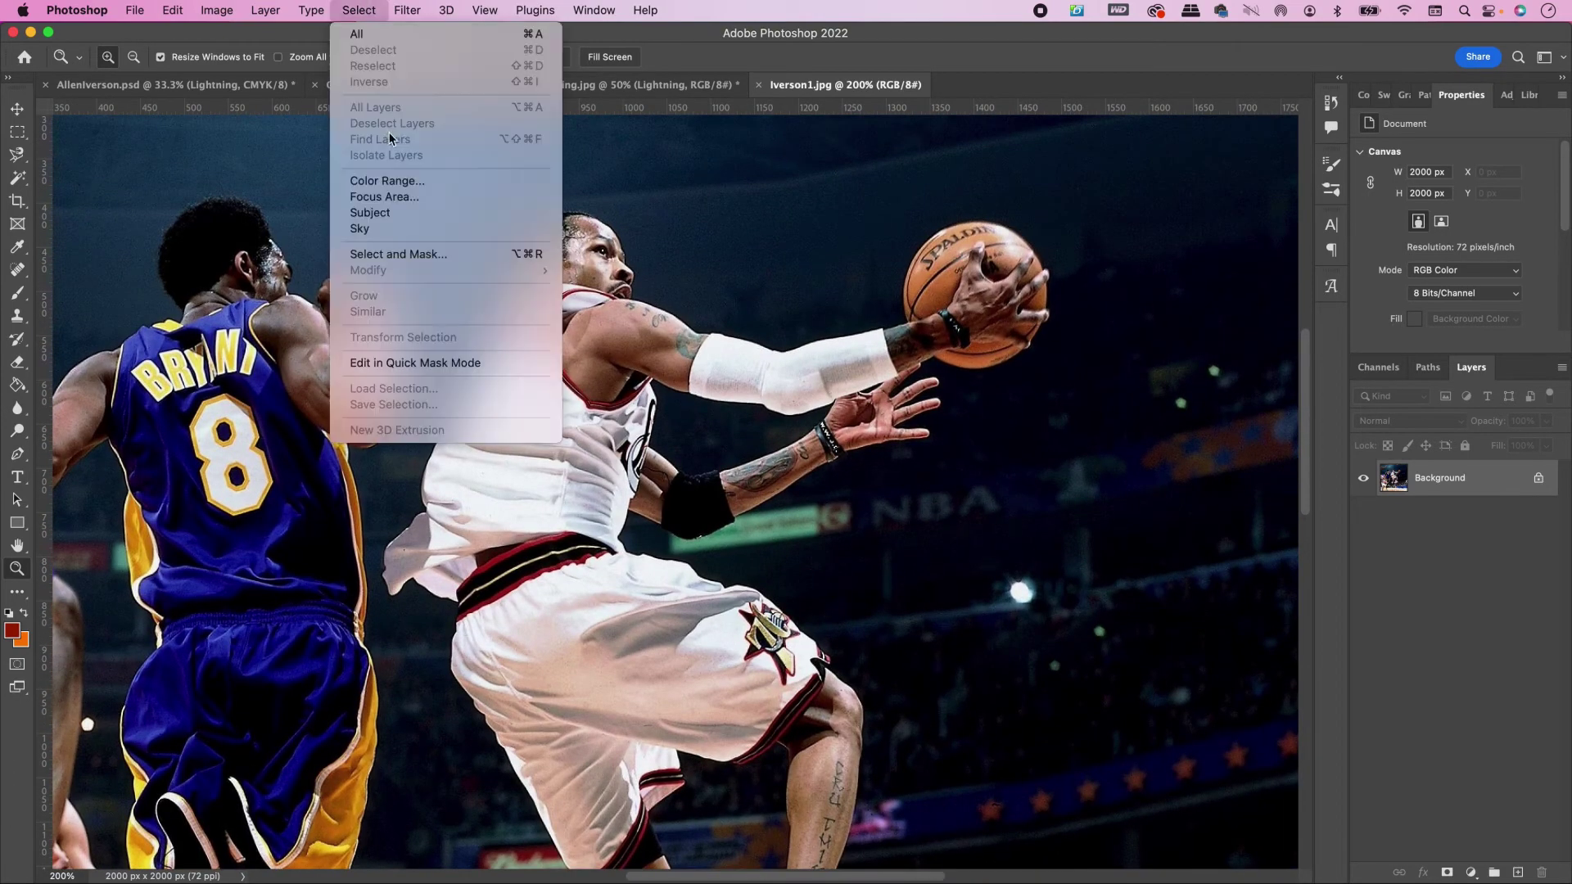
click(418, 216)
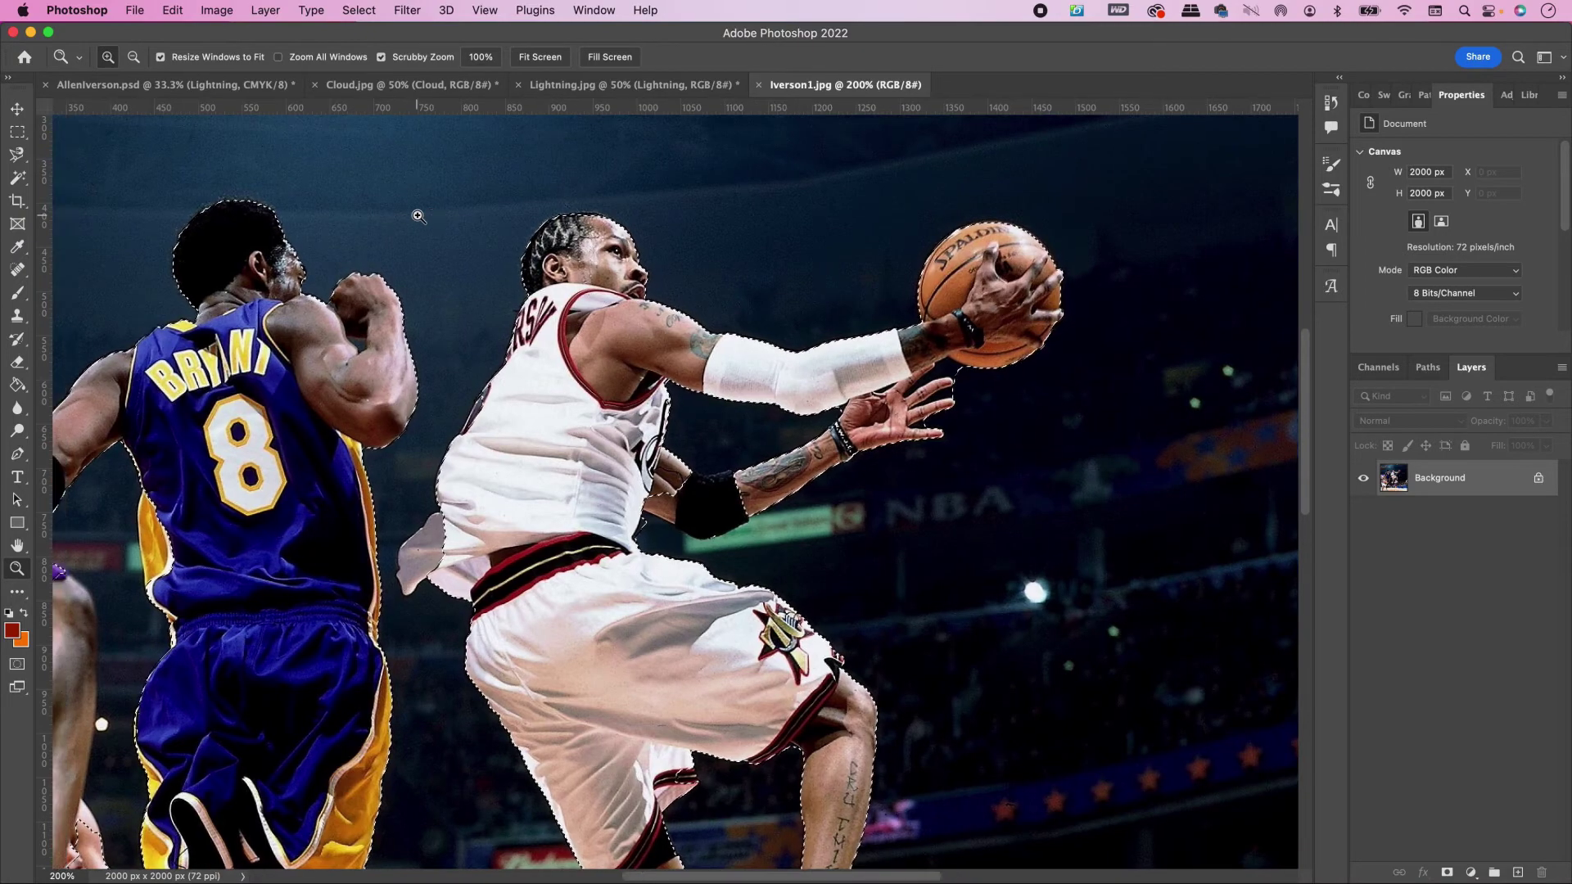
Step: Subtract the other players from the selection so only the leaping Iverson with the ball stays selected
key(super+minus)
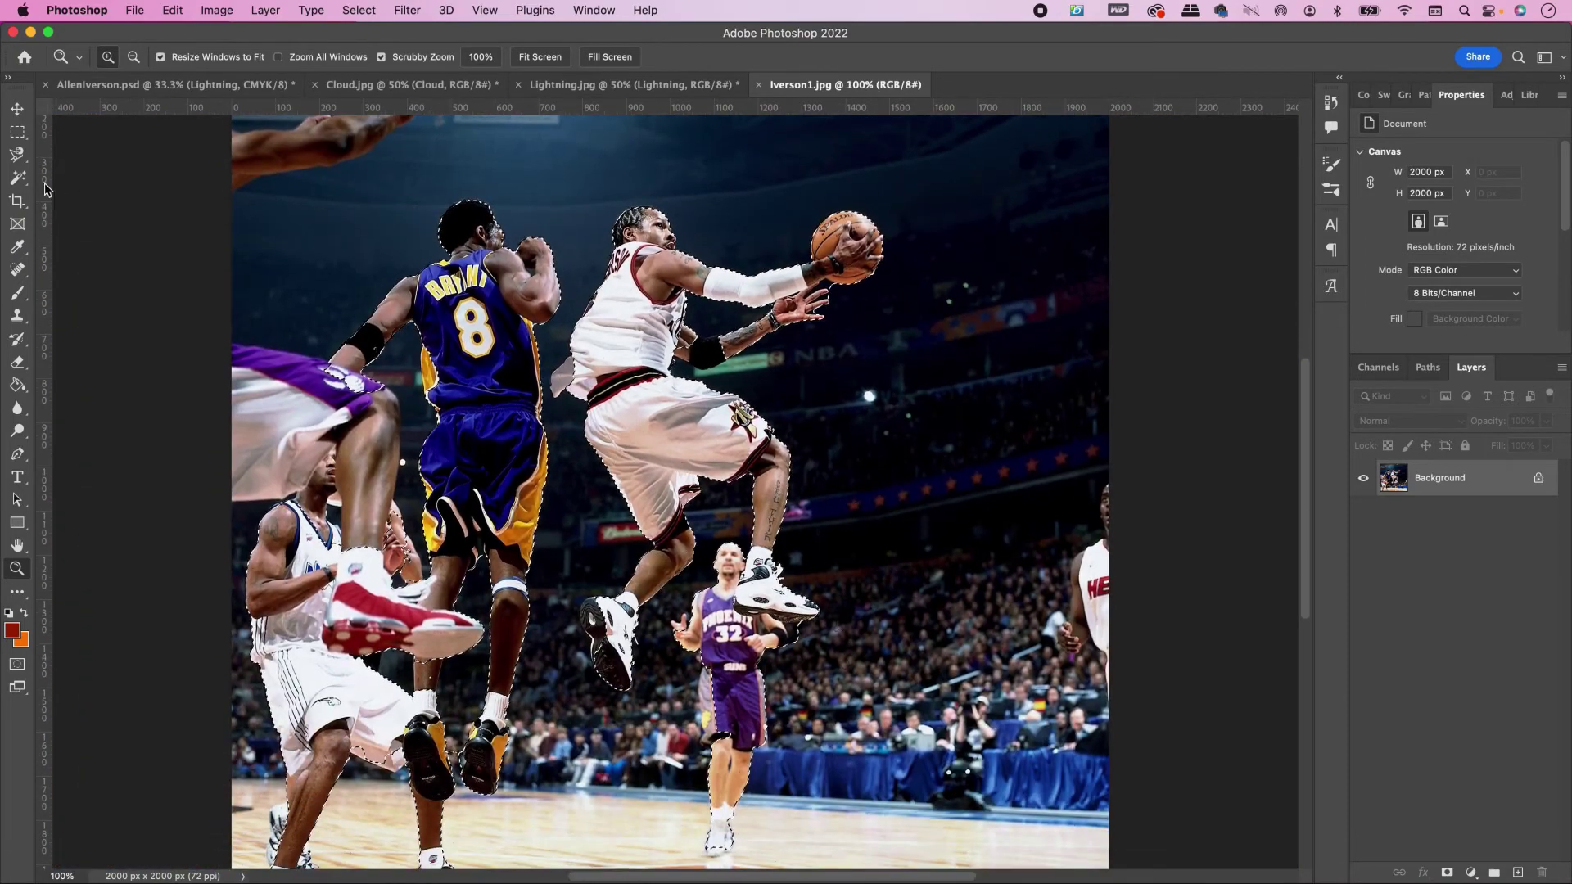
click(17, 132)
drag(399, 169, 564, 283)
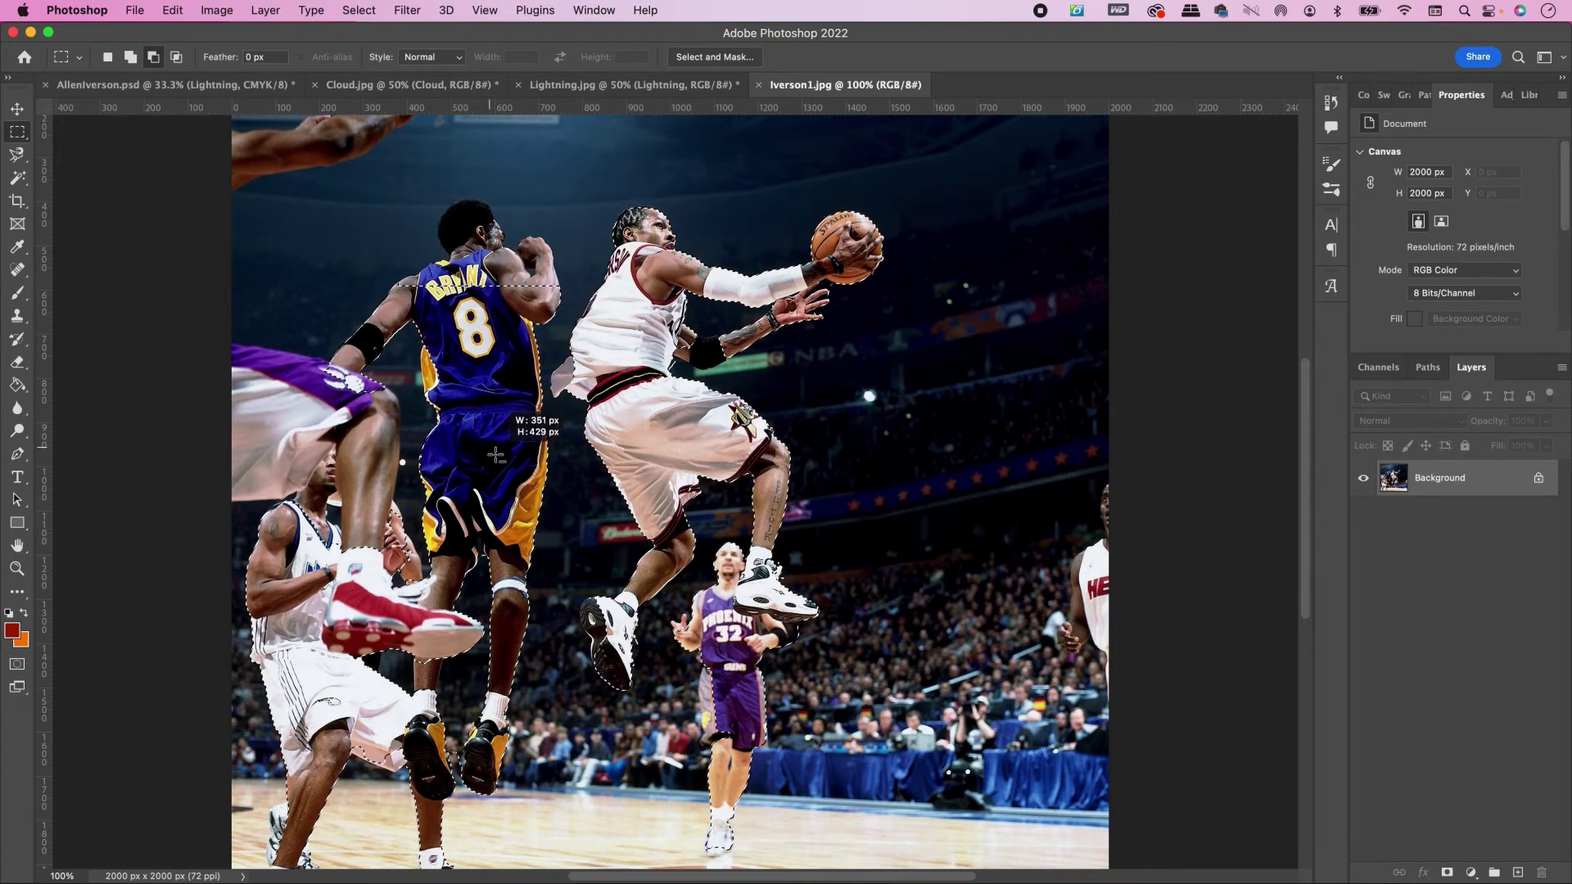
scroll(342, 266, down, 3)
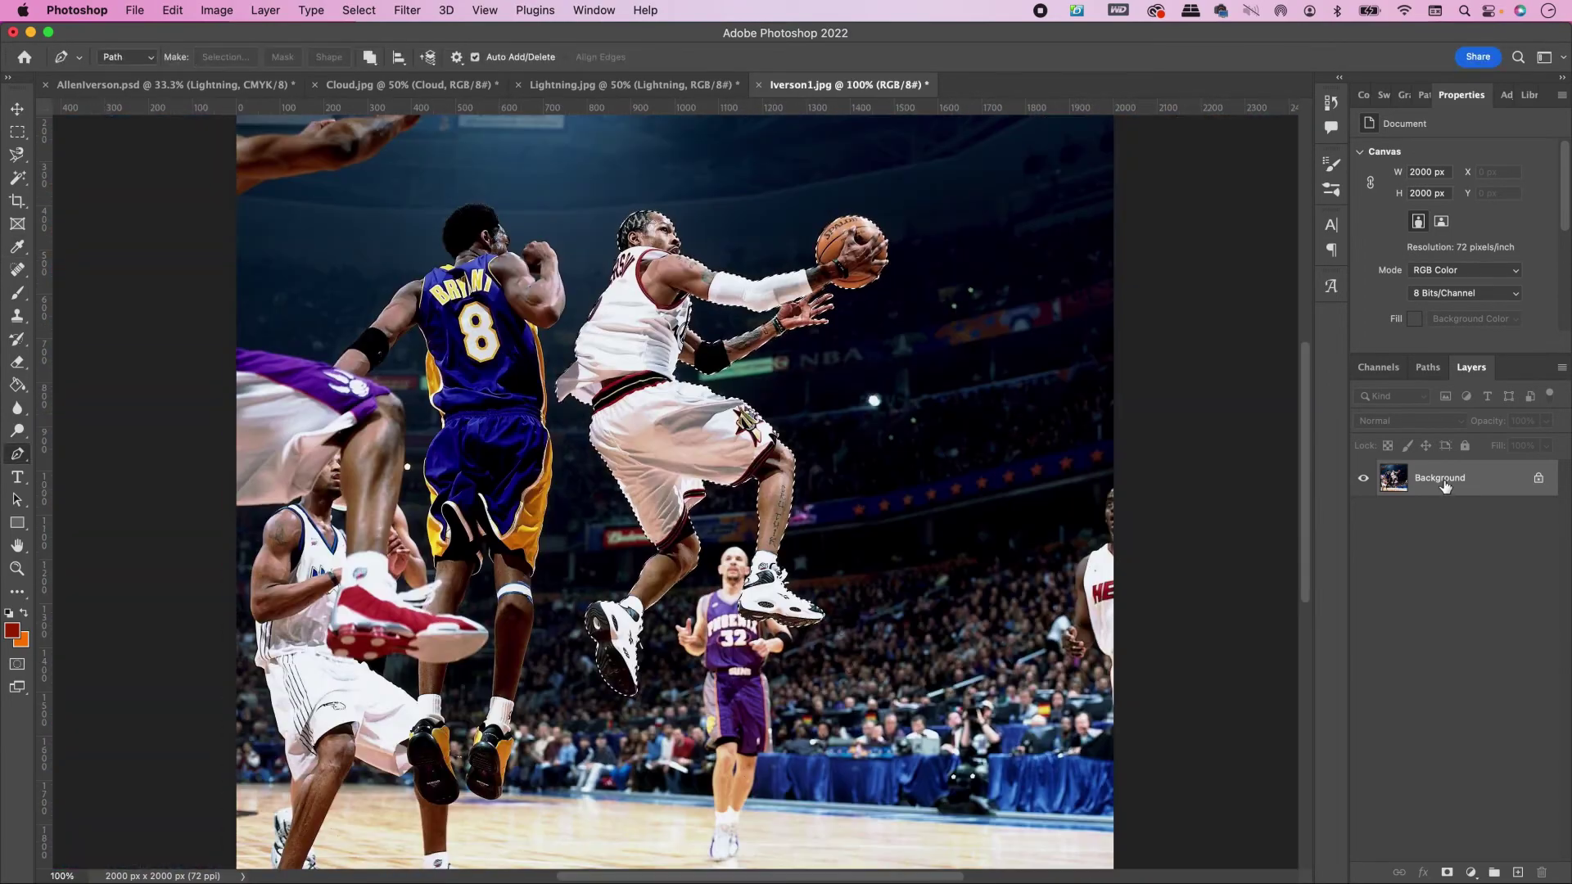
Step: Convert the photo's Background to a smart object layer named Iverson1 and mask it to the selected player
double_click(1445, 486)
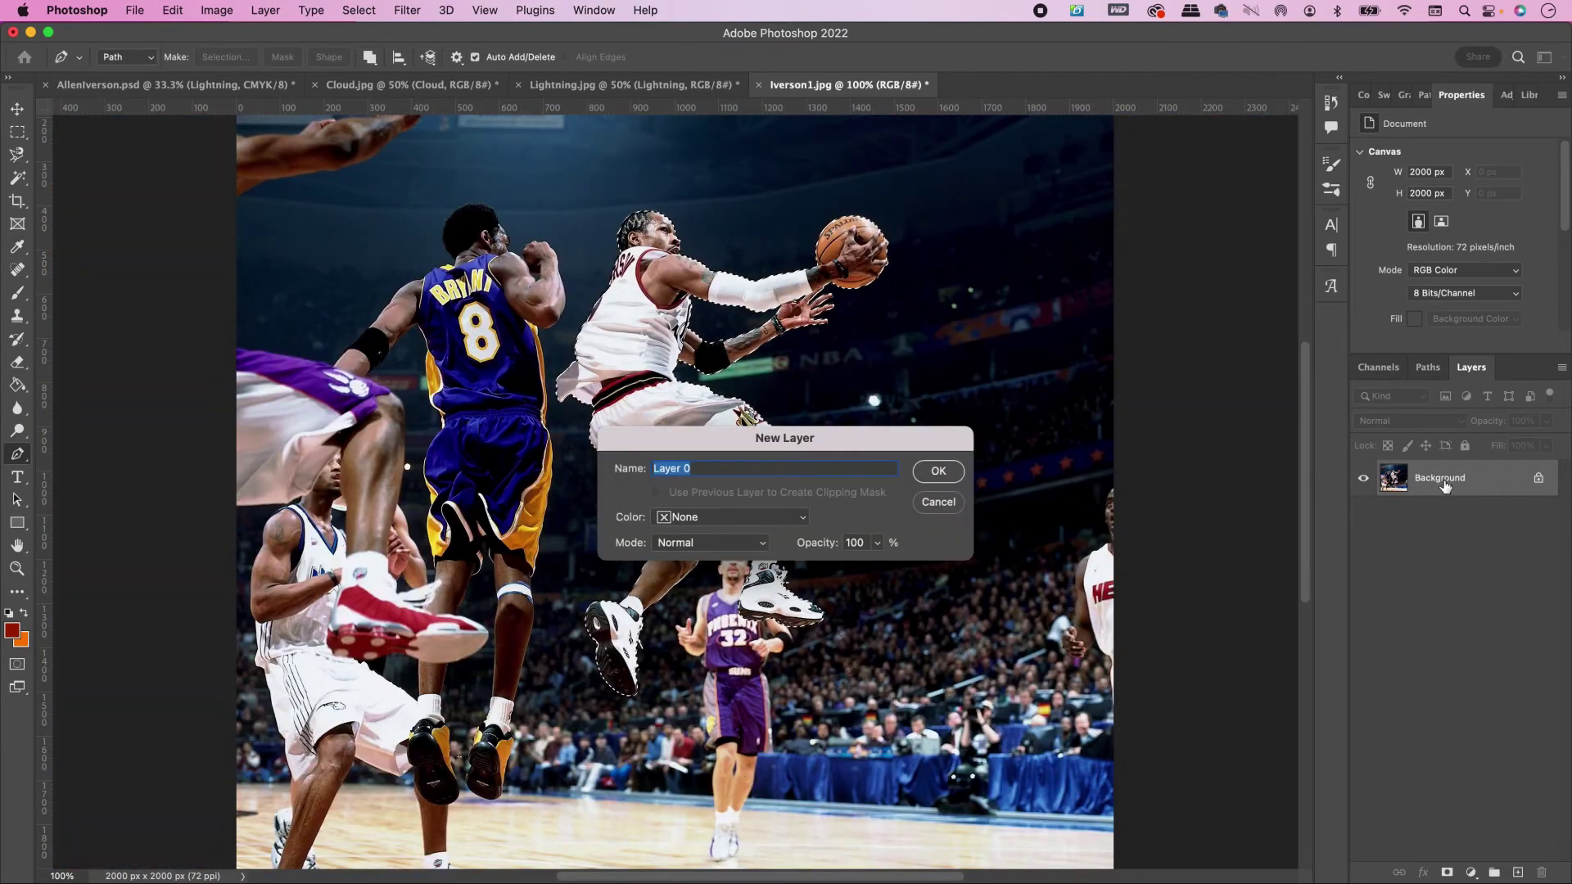
text(Iverson1)
key(Return)
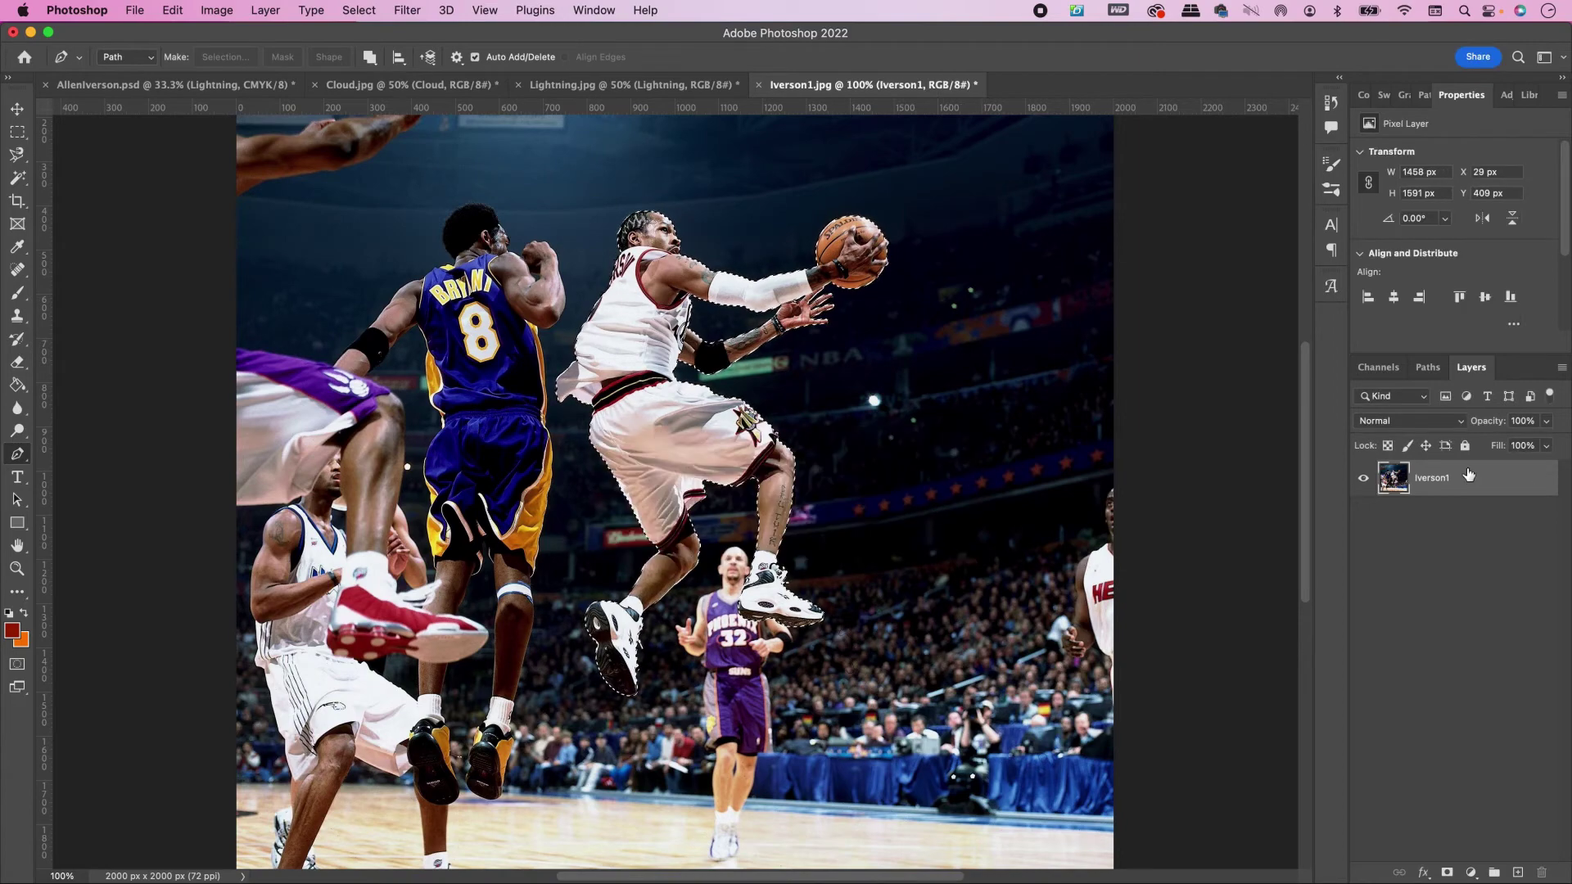
right_click(1482, 479)
click(1349, 384)
click(1448, 873)
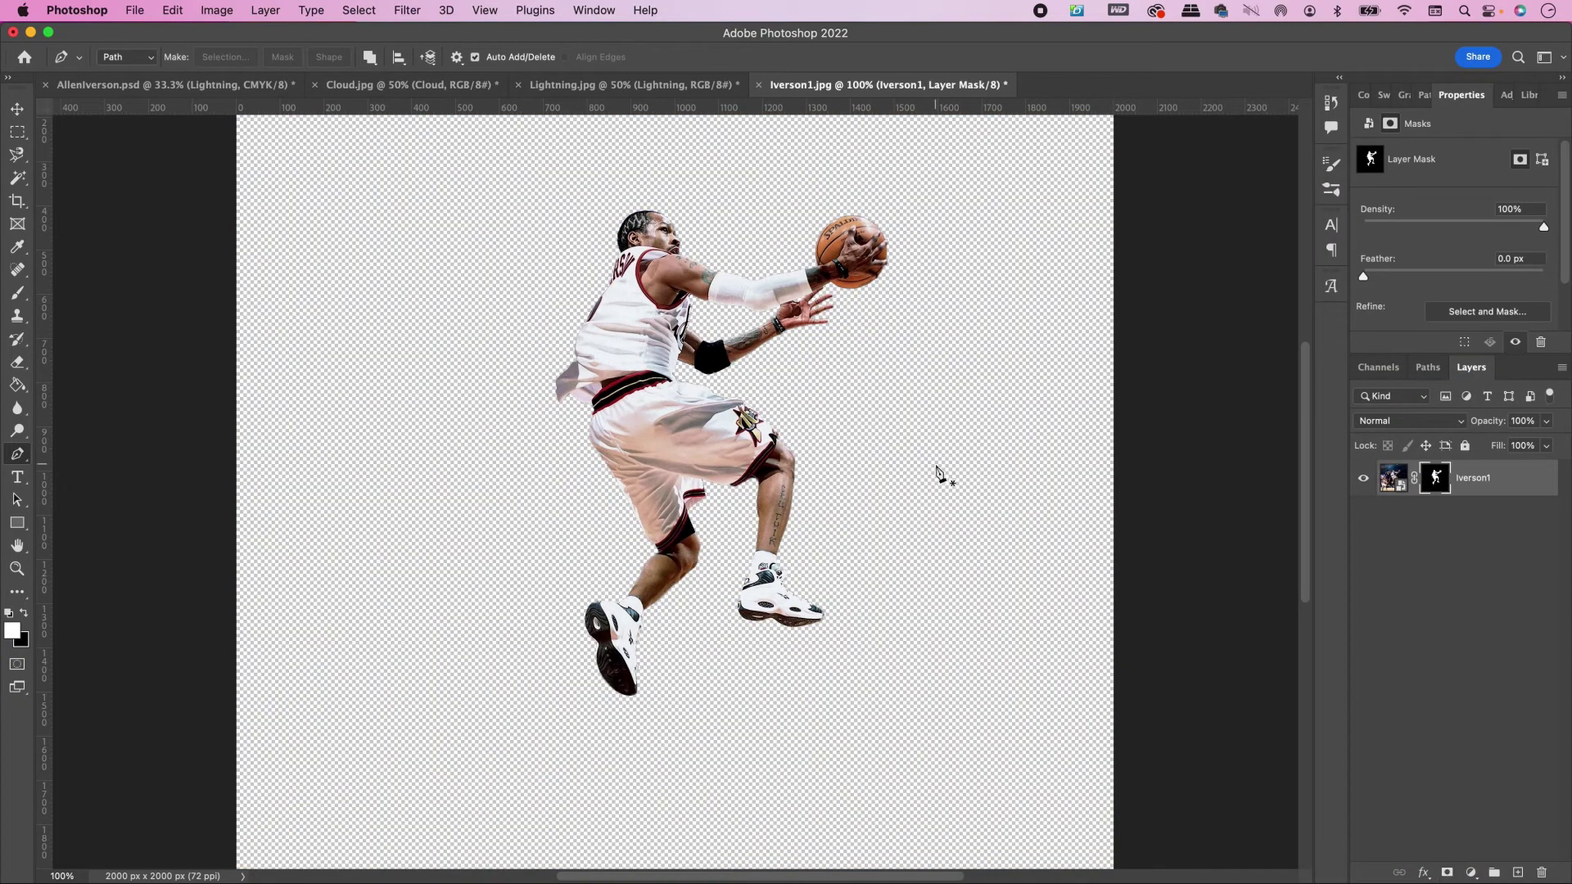
Step: Bring the masked Iverson1 layer into AllenIverson.psd above the Lightning layer, placing the player over the basketball
click(1396, 479)
key(v)
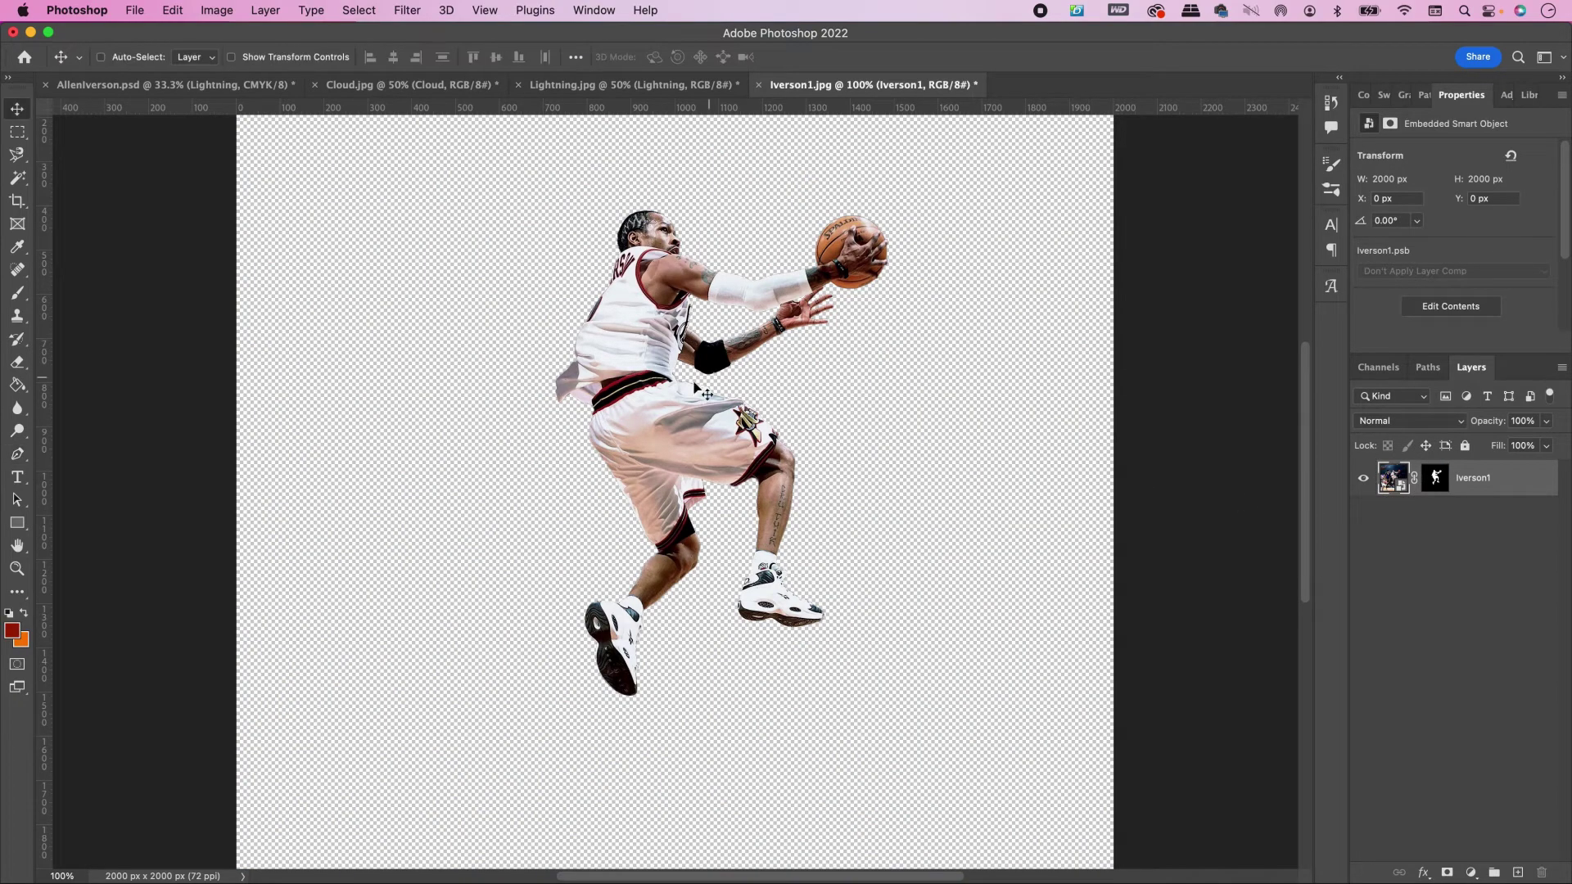
drag(660, 388, 221, 90)
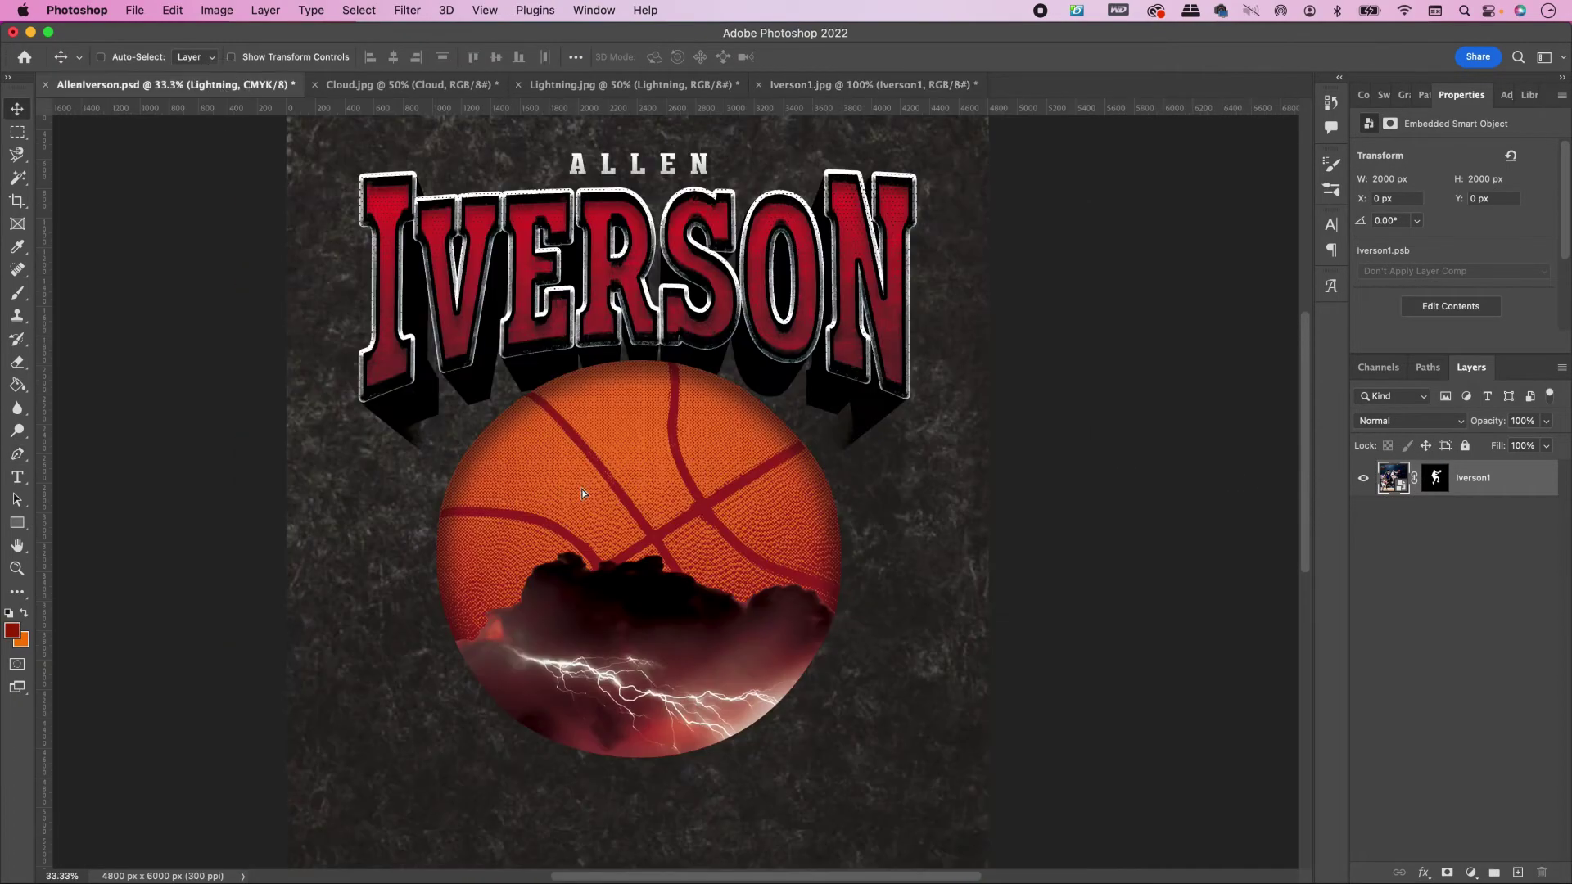
drag(583, 493, 582, 494)
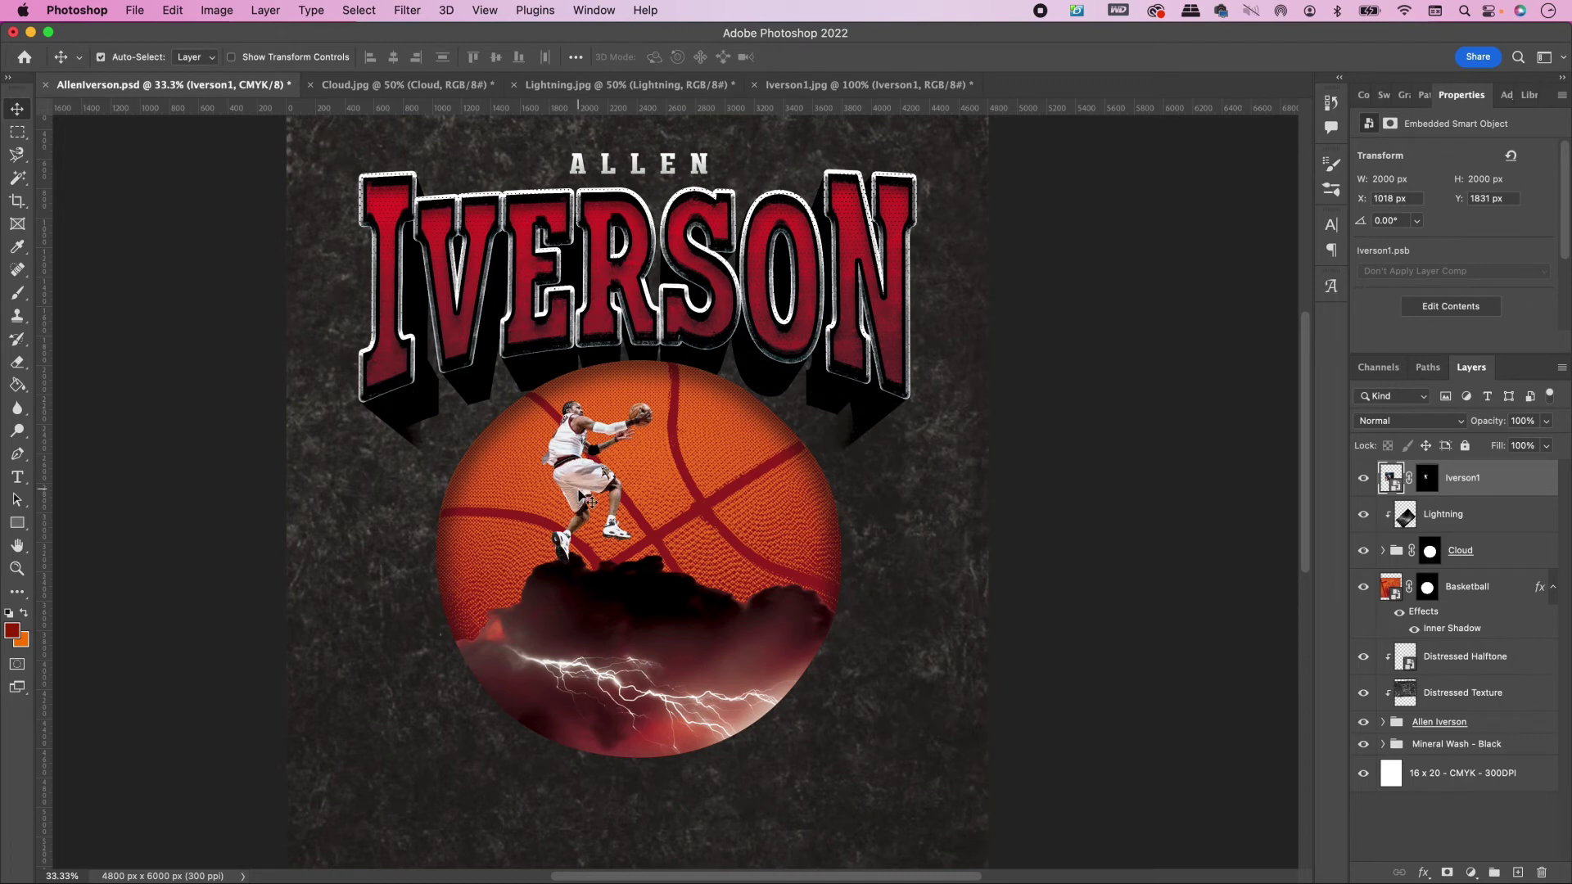
Step: Scale the Iverson1 layer to about 287% and position the leaping player over the basketball's left side, overlapping the bottom of the lettering
key(super+t)
drag(728, 342, 527, 612)
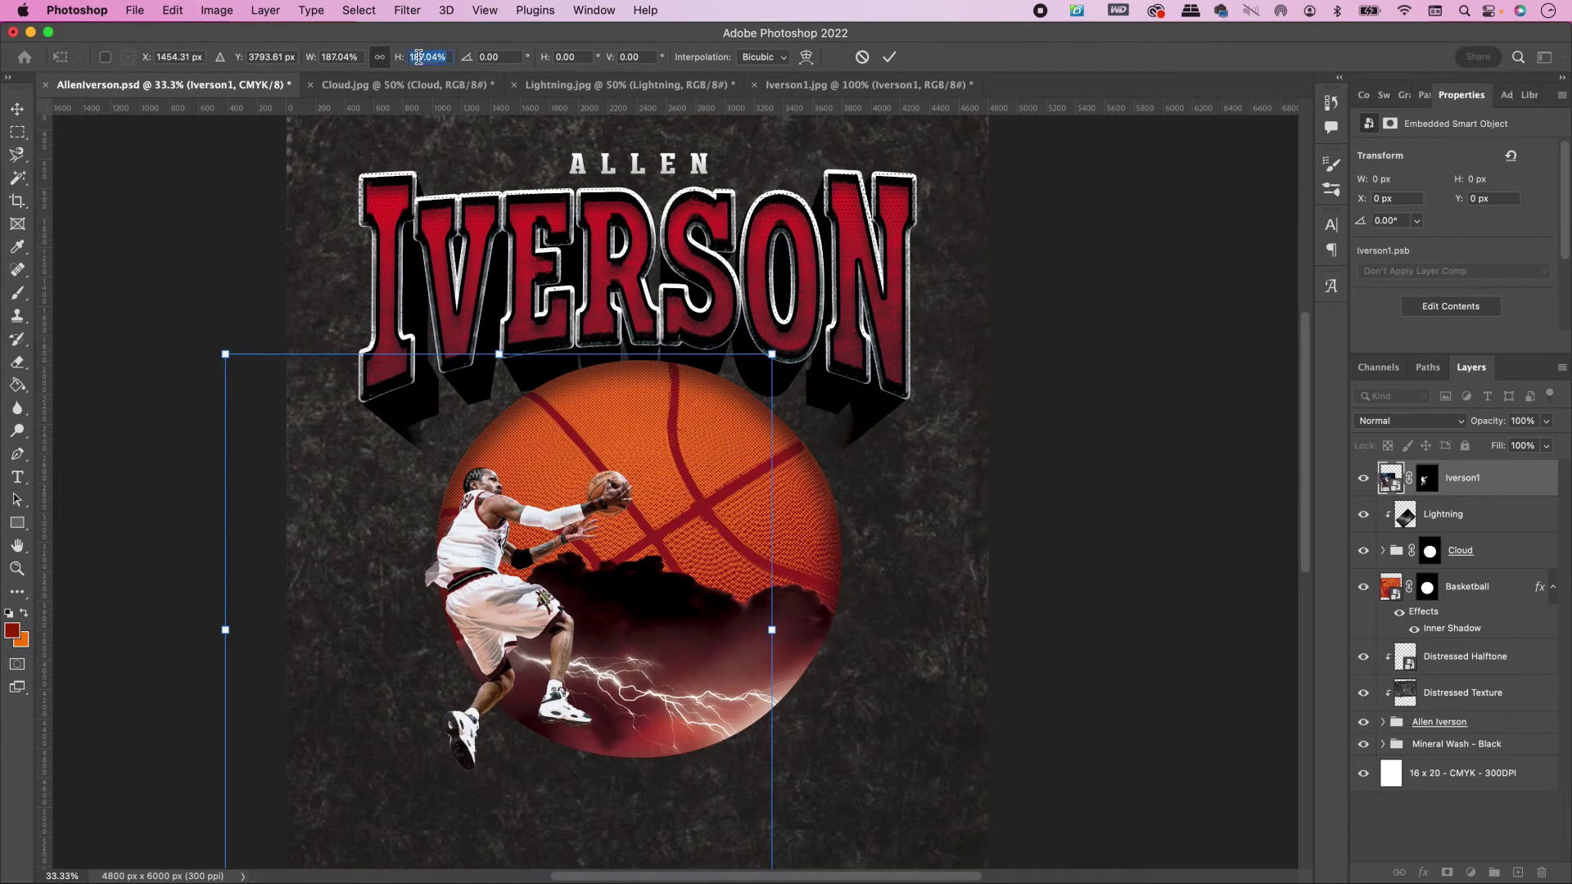
key(shift+Up)
key(shift+Up)
key(shift+Up)
key(shift+Up)
key(shift+Up)
key(shift+Up)
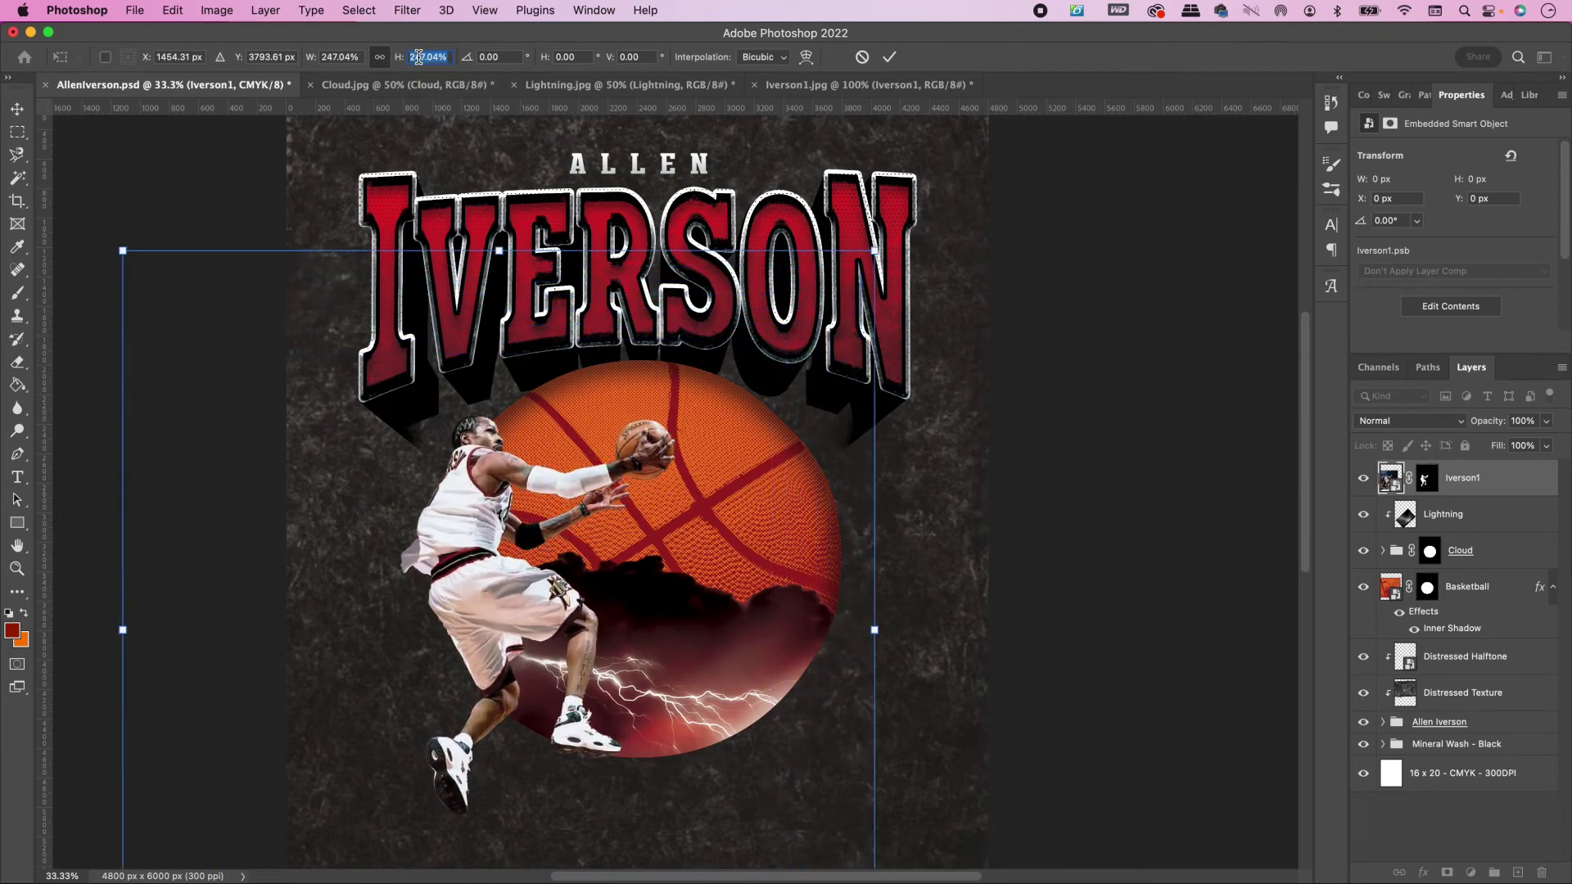
key(shift+Up)
key(shift+Up)
key(shift+Up)
key(shift+Up)
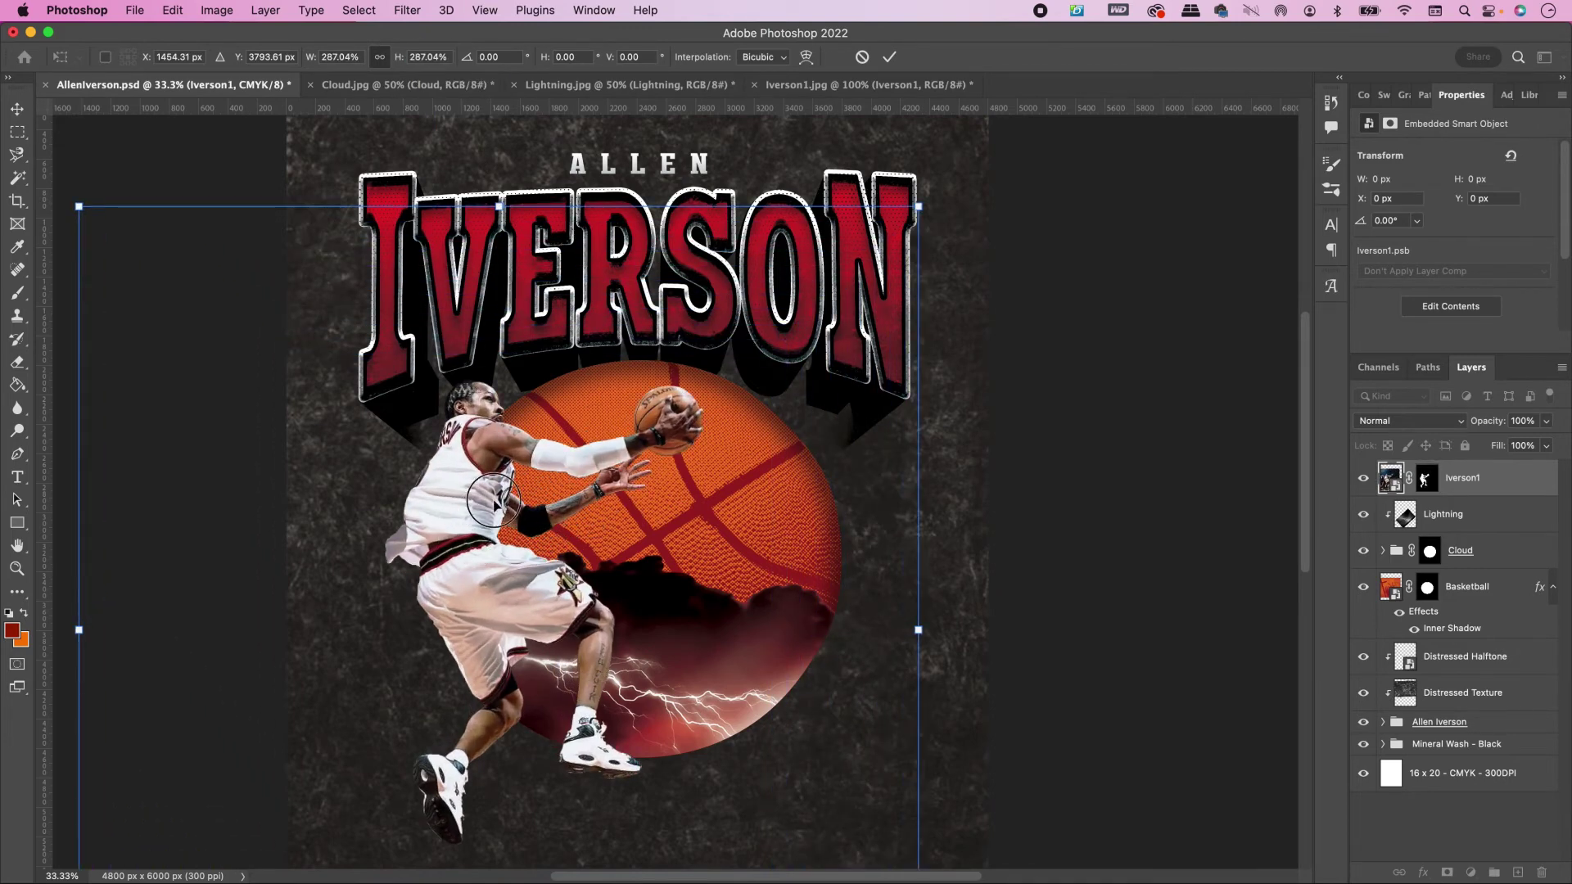
drag(495, 503, 454, 500)
key(Return)
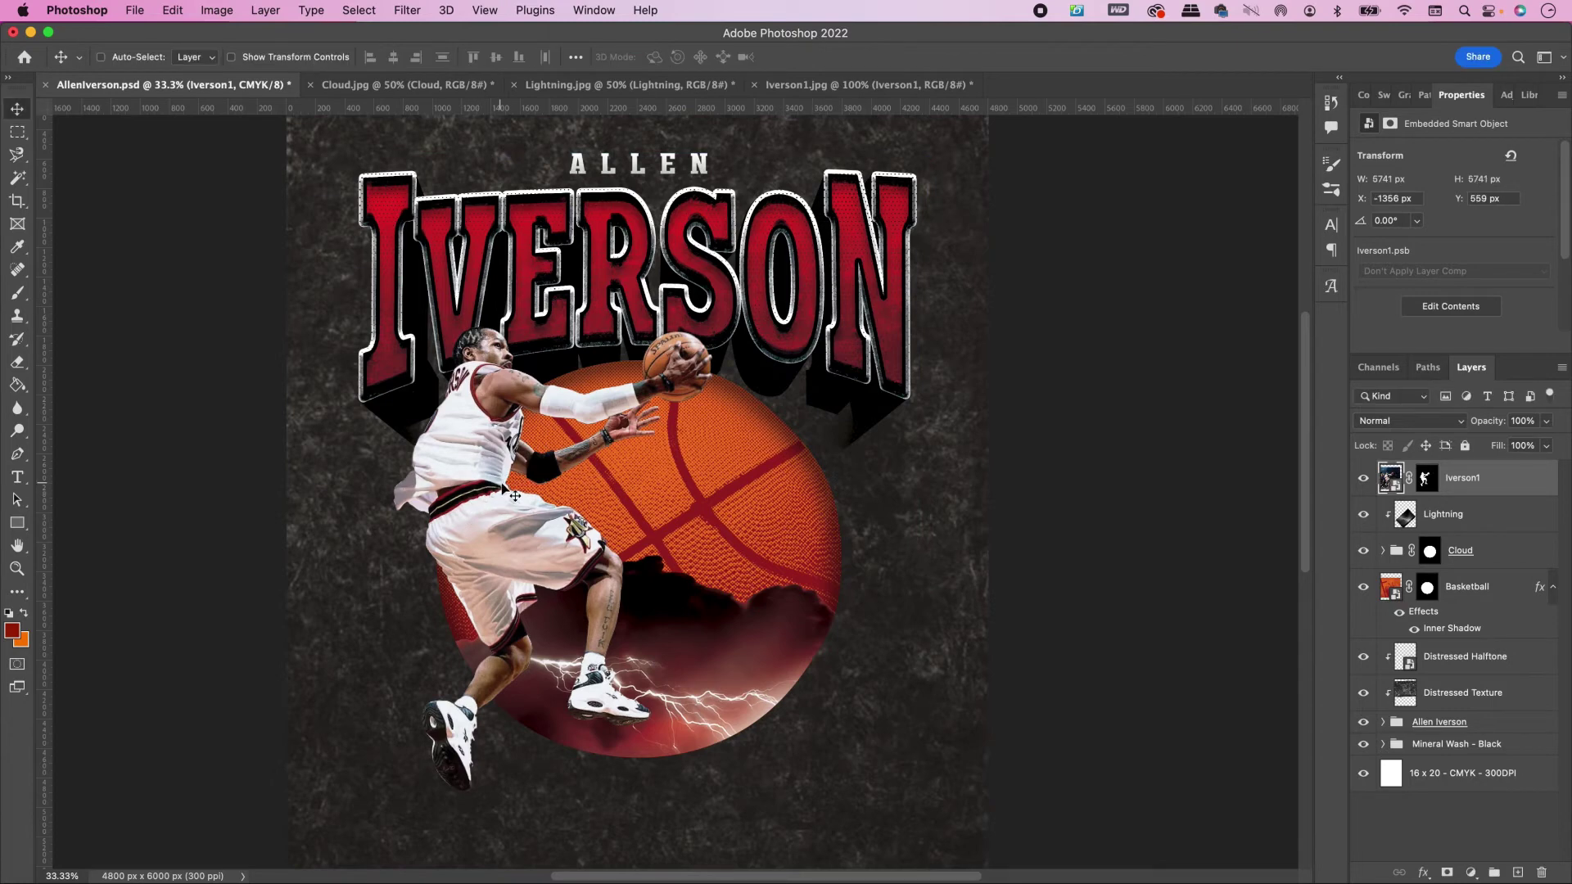
Step: Open Iverson2.jpg from the Assets folder and convert its Background to a smart object layer named Iverson2
key(super+o)
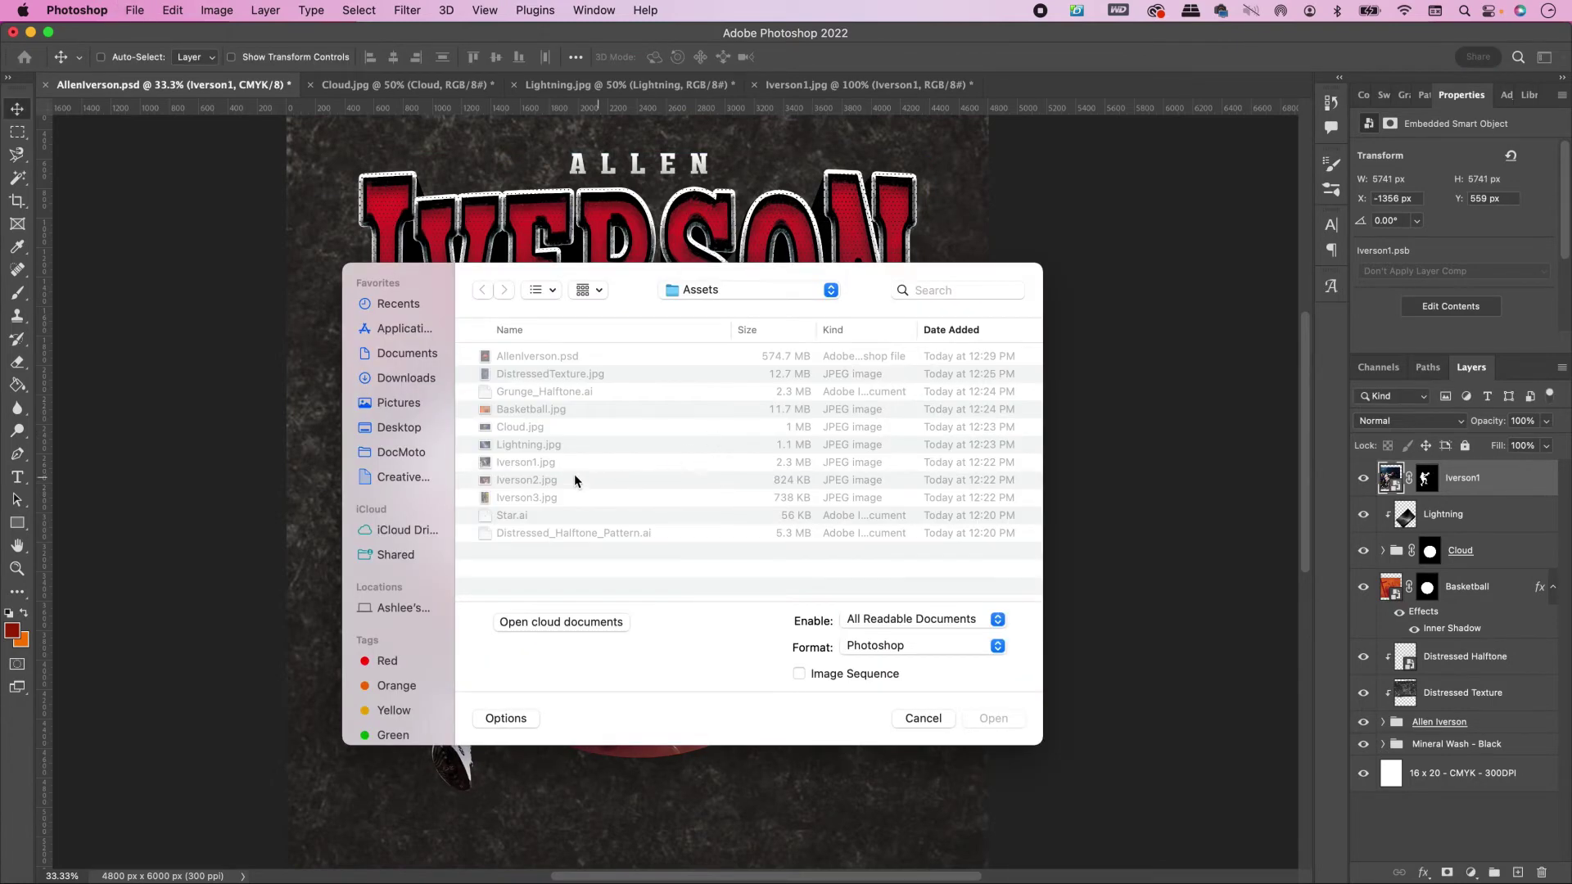
double_click(550, 485)
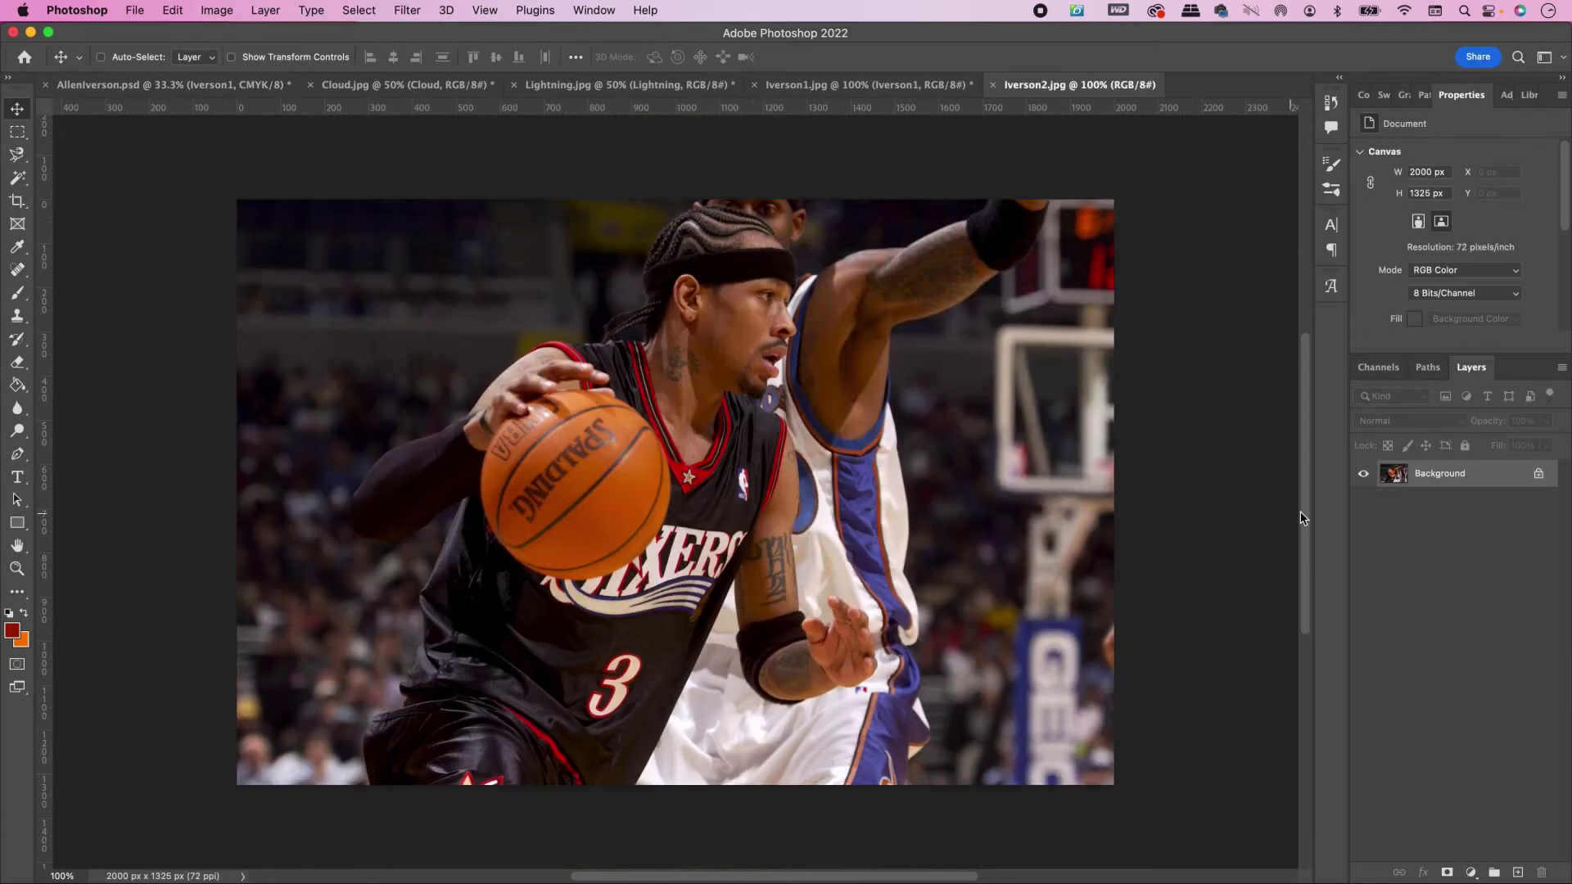
double_click(1450, 479)
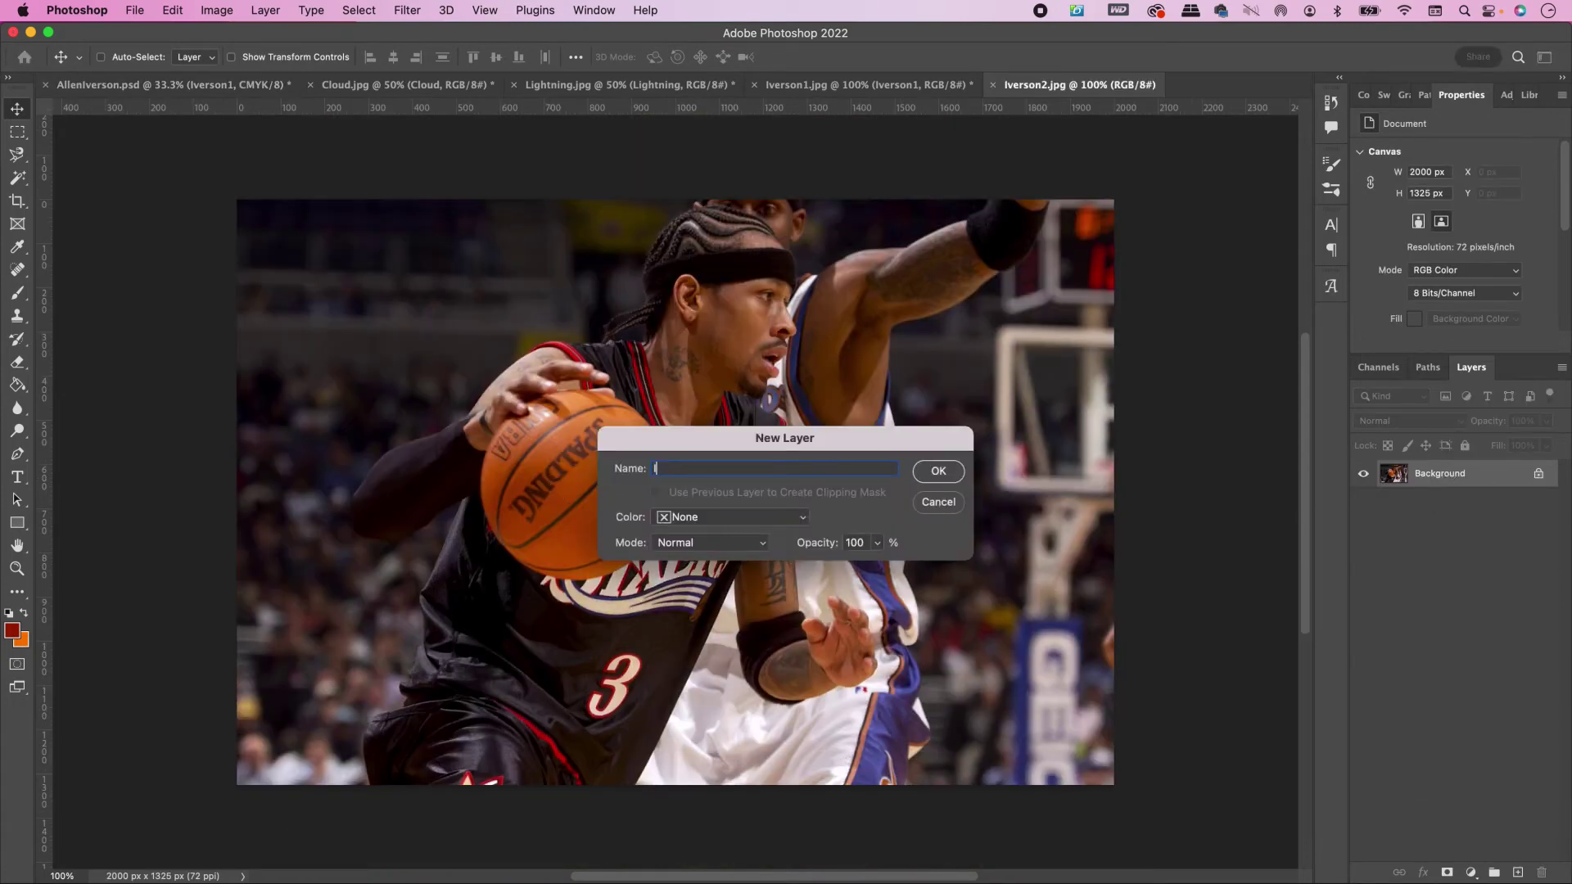
text(Iverson2)
key(Return)
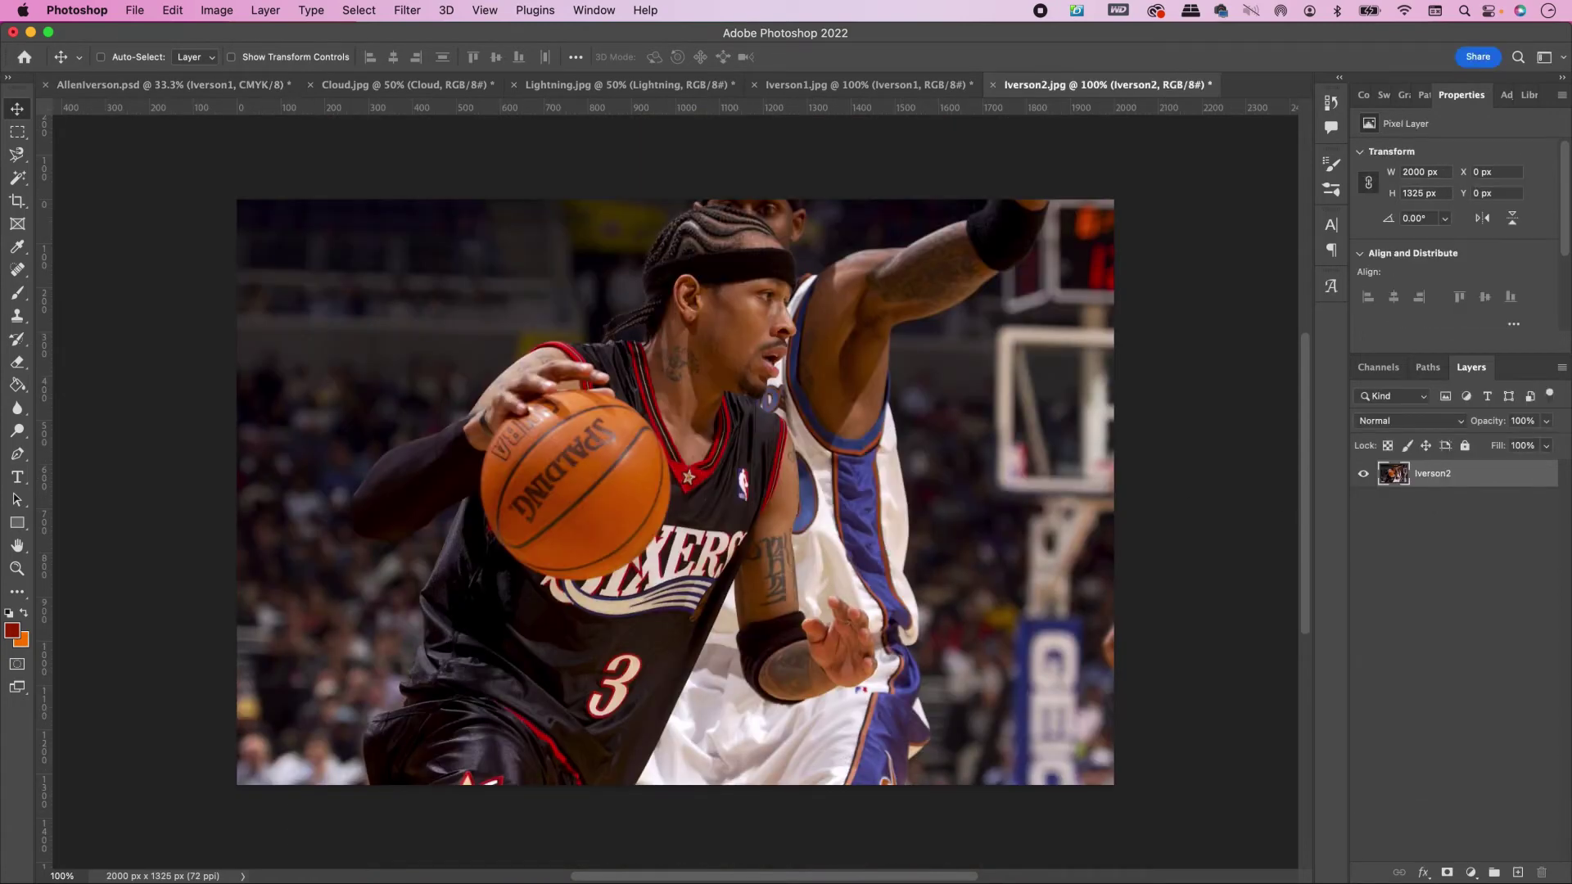
right_click(1478, 477)
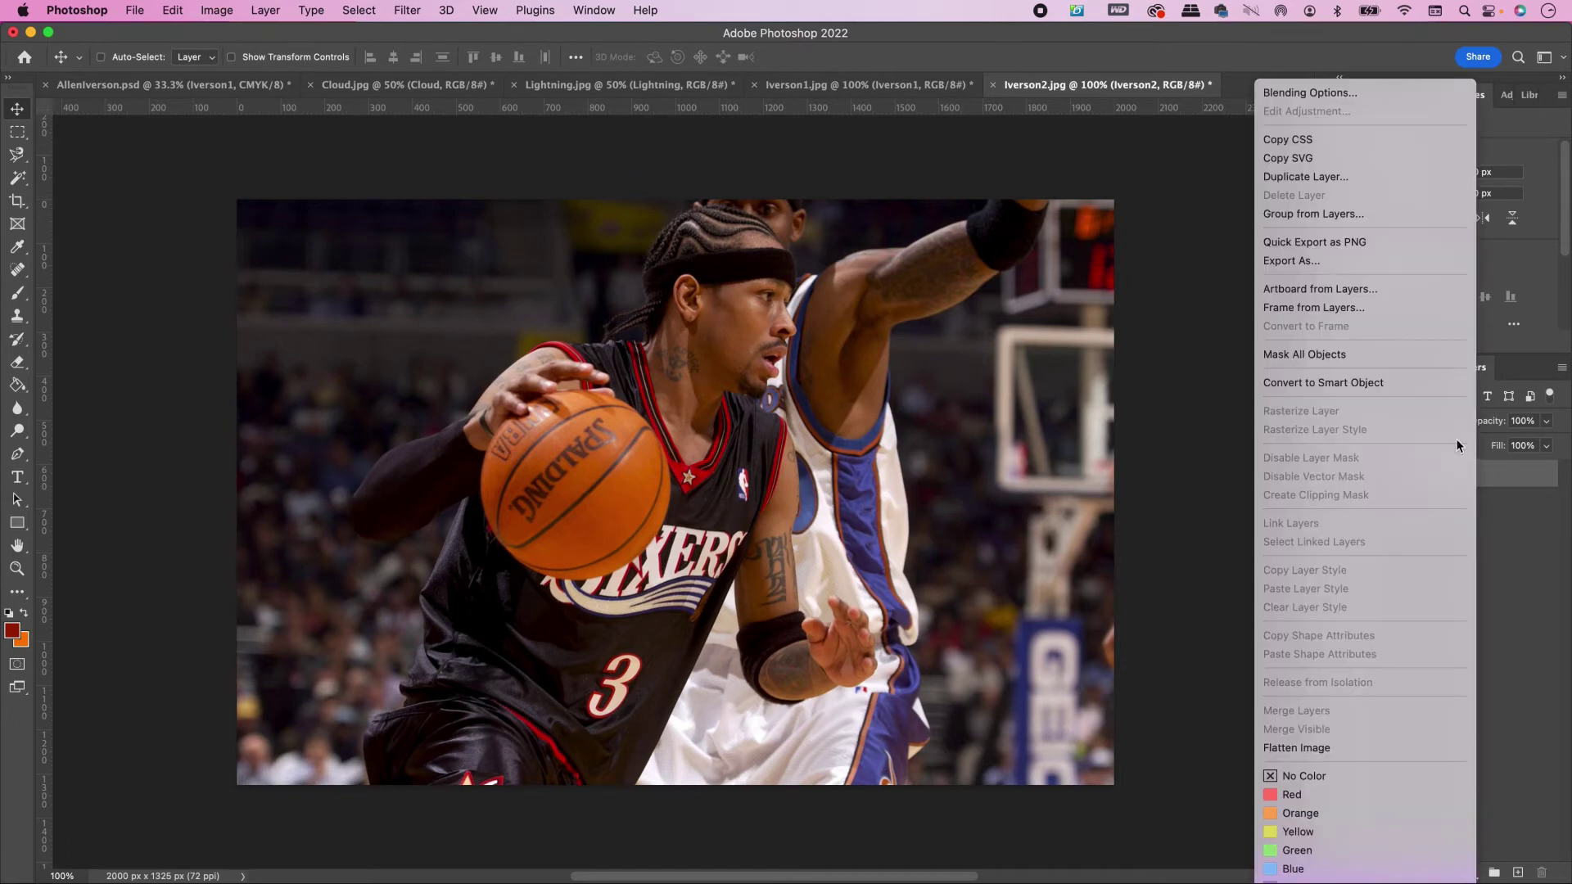
click(1392, 385)
Step: Automatically select the photo's subjects and refine the selection with Pen paths so only Iverson with the ball stays selected
click(359, 10)
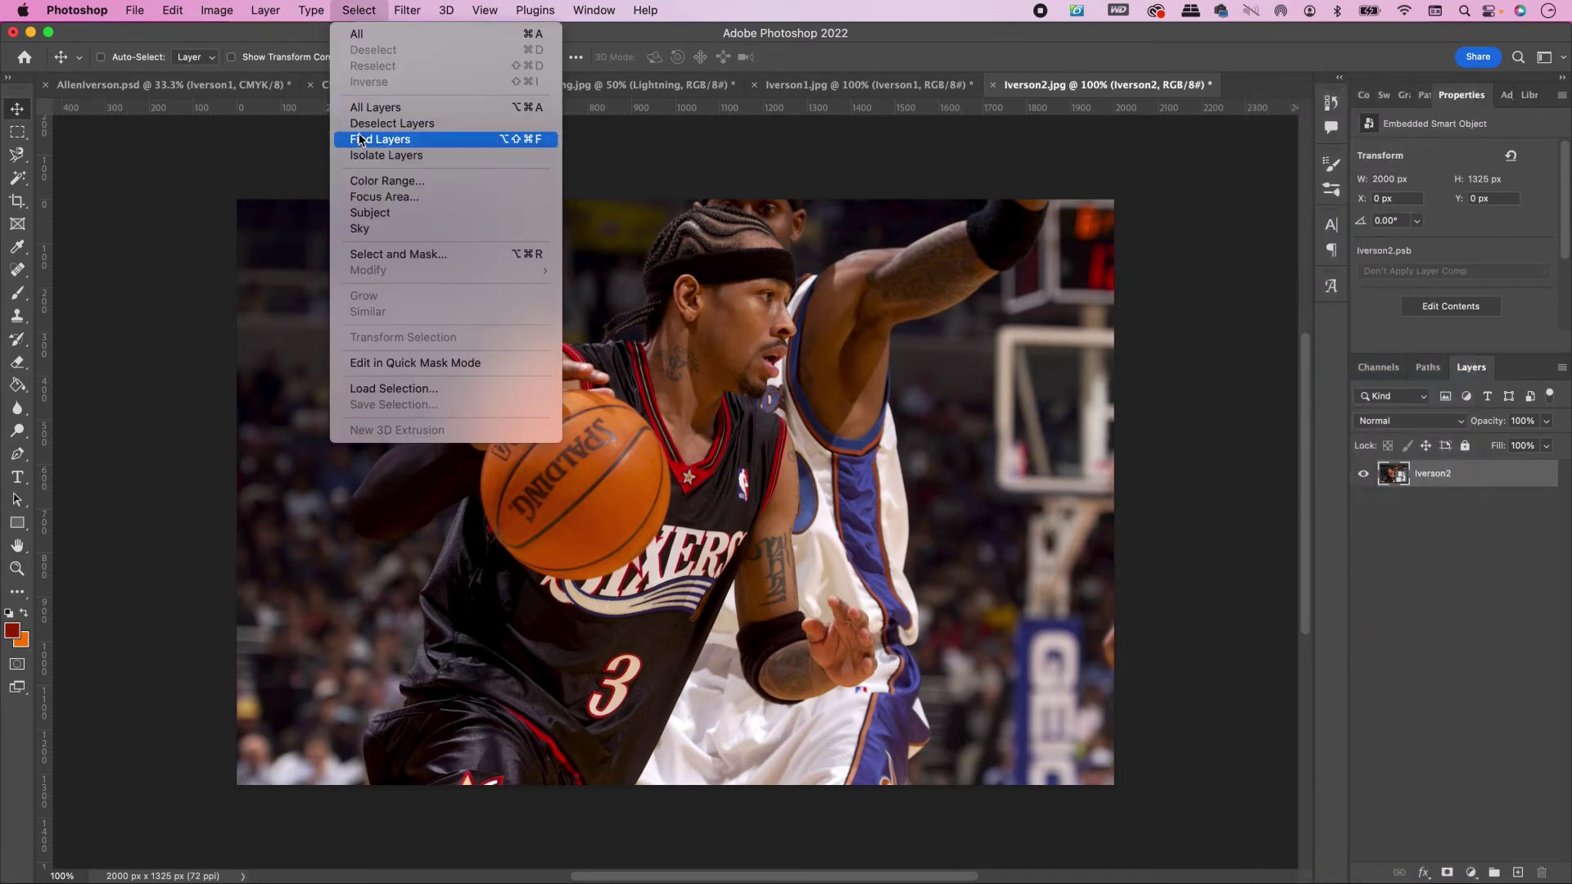
click(373, 219)
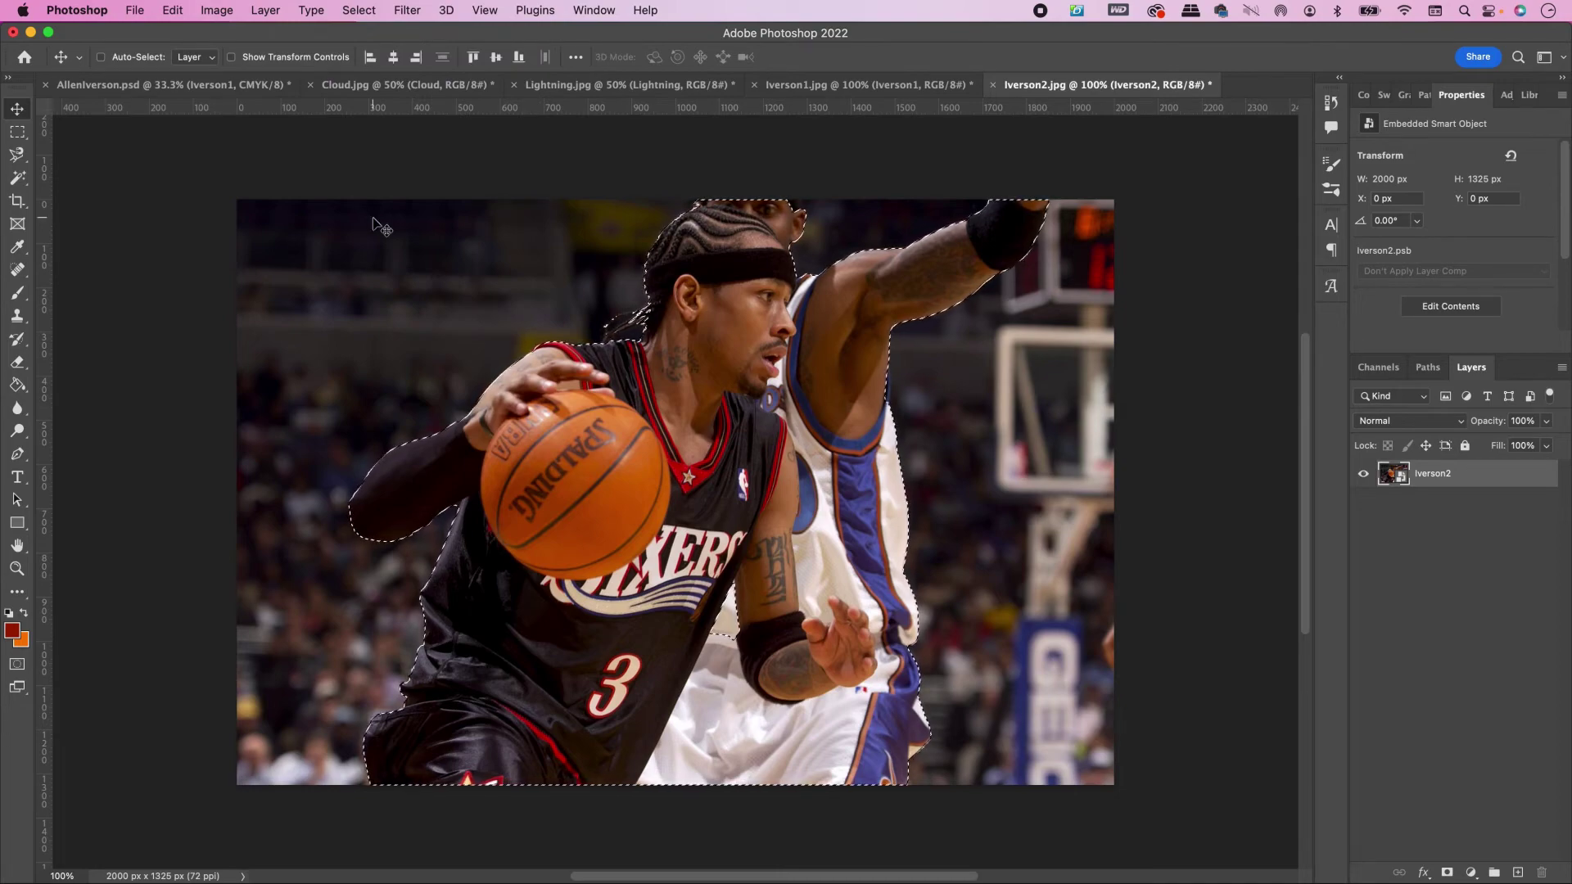
key(super+plus)
key(super+plus)
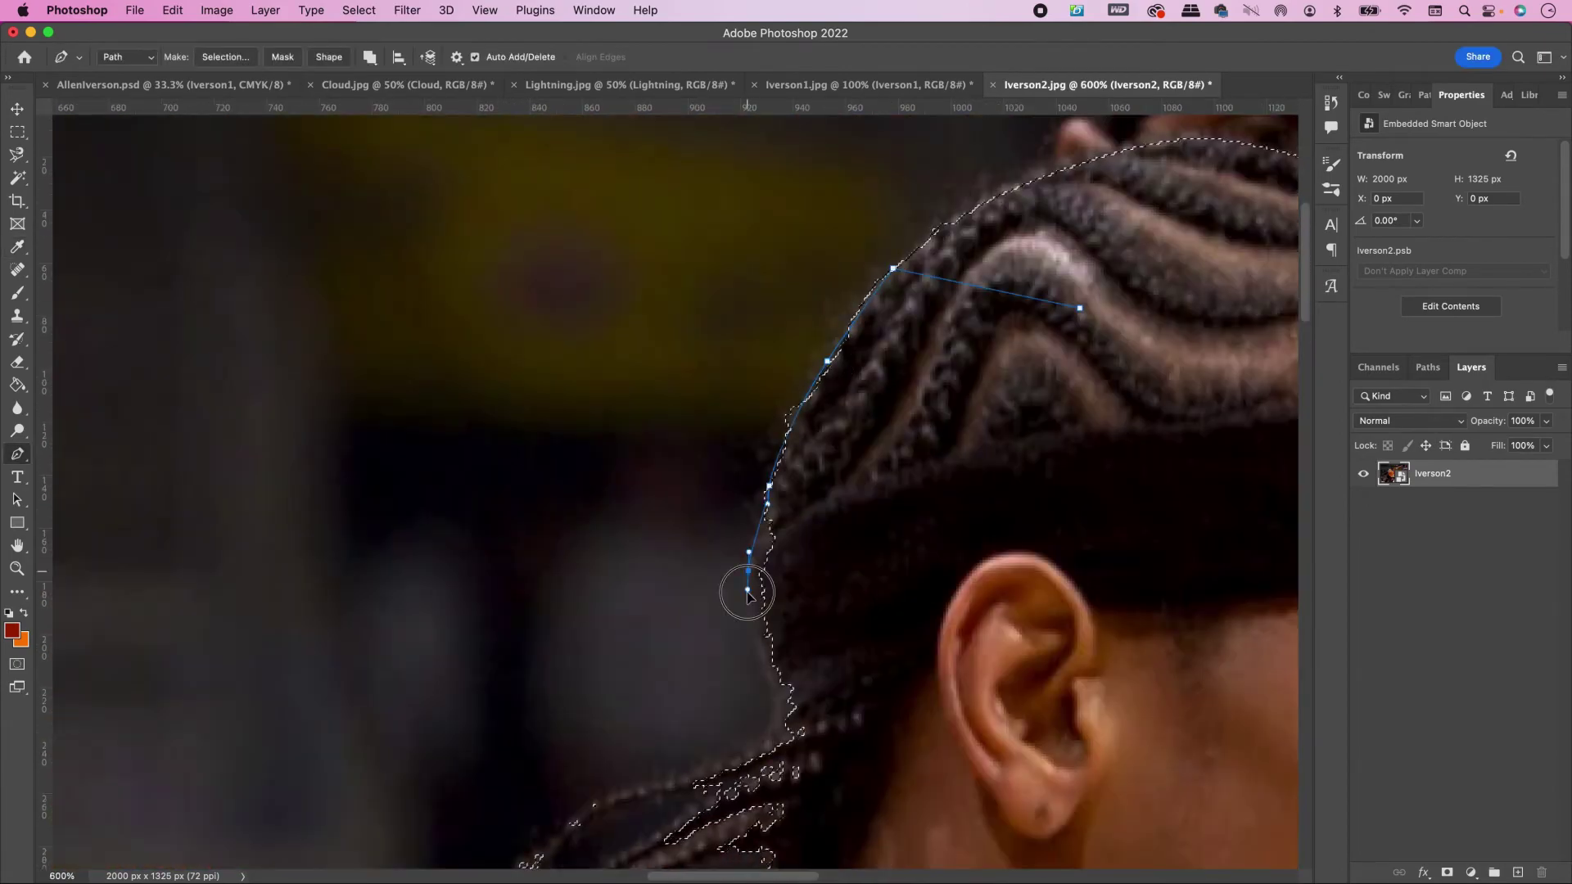
click(660, 657)
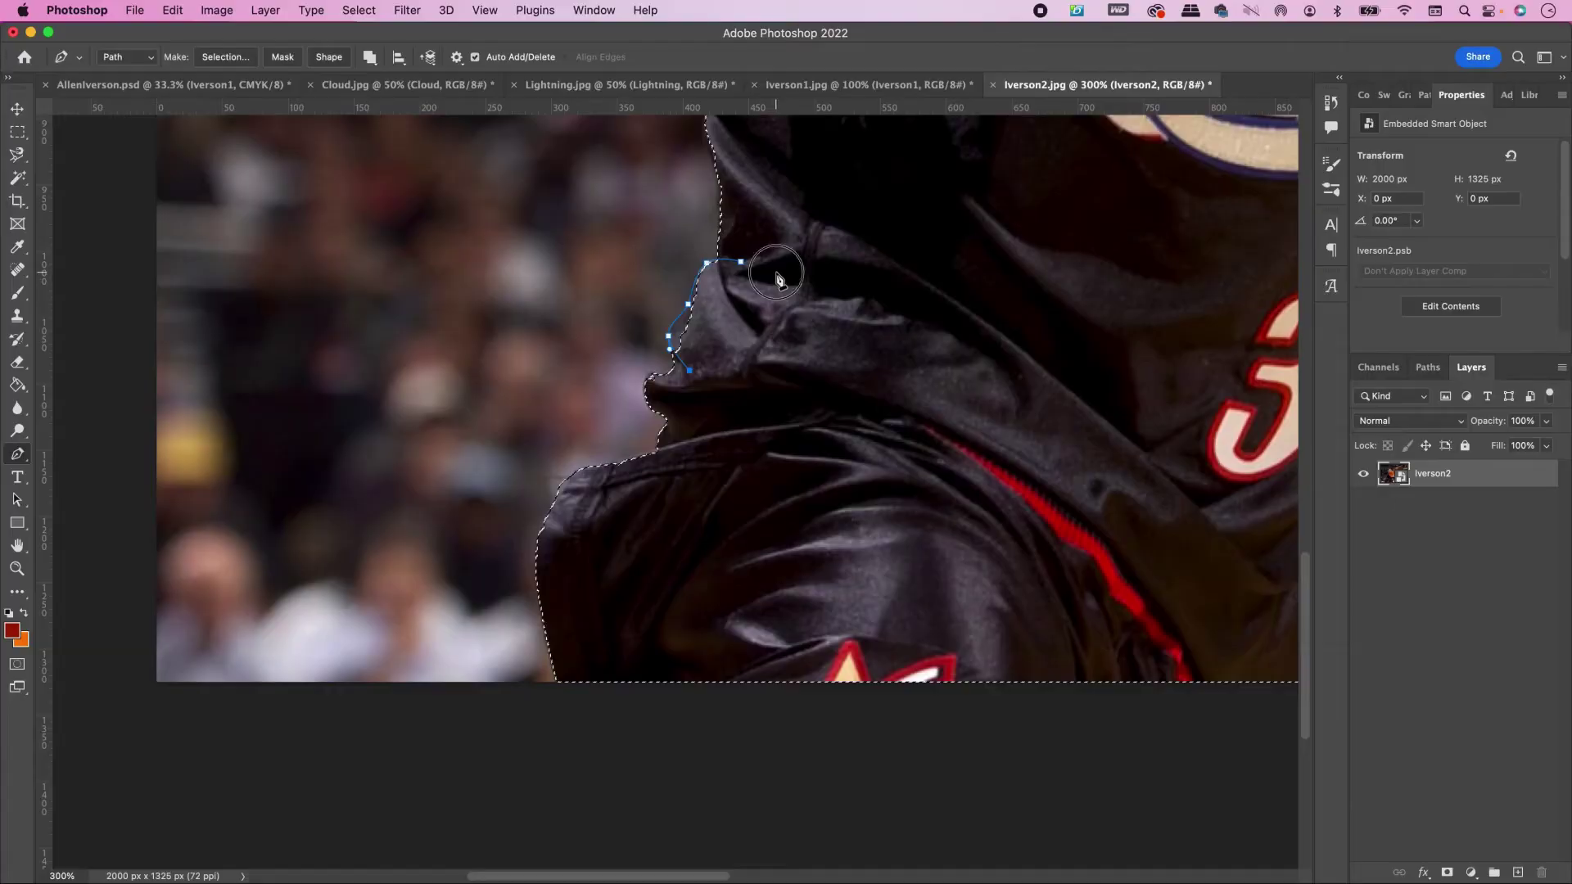
click(742, 263)
click(225, 56)
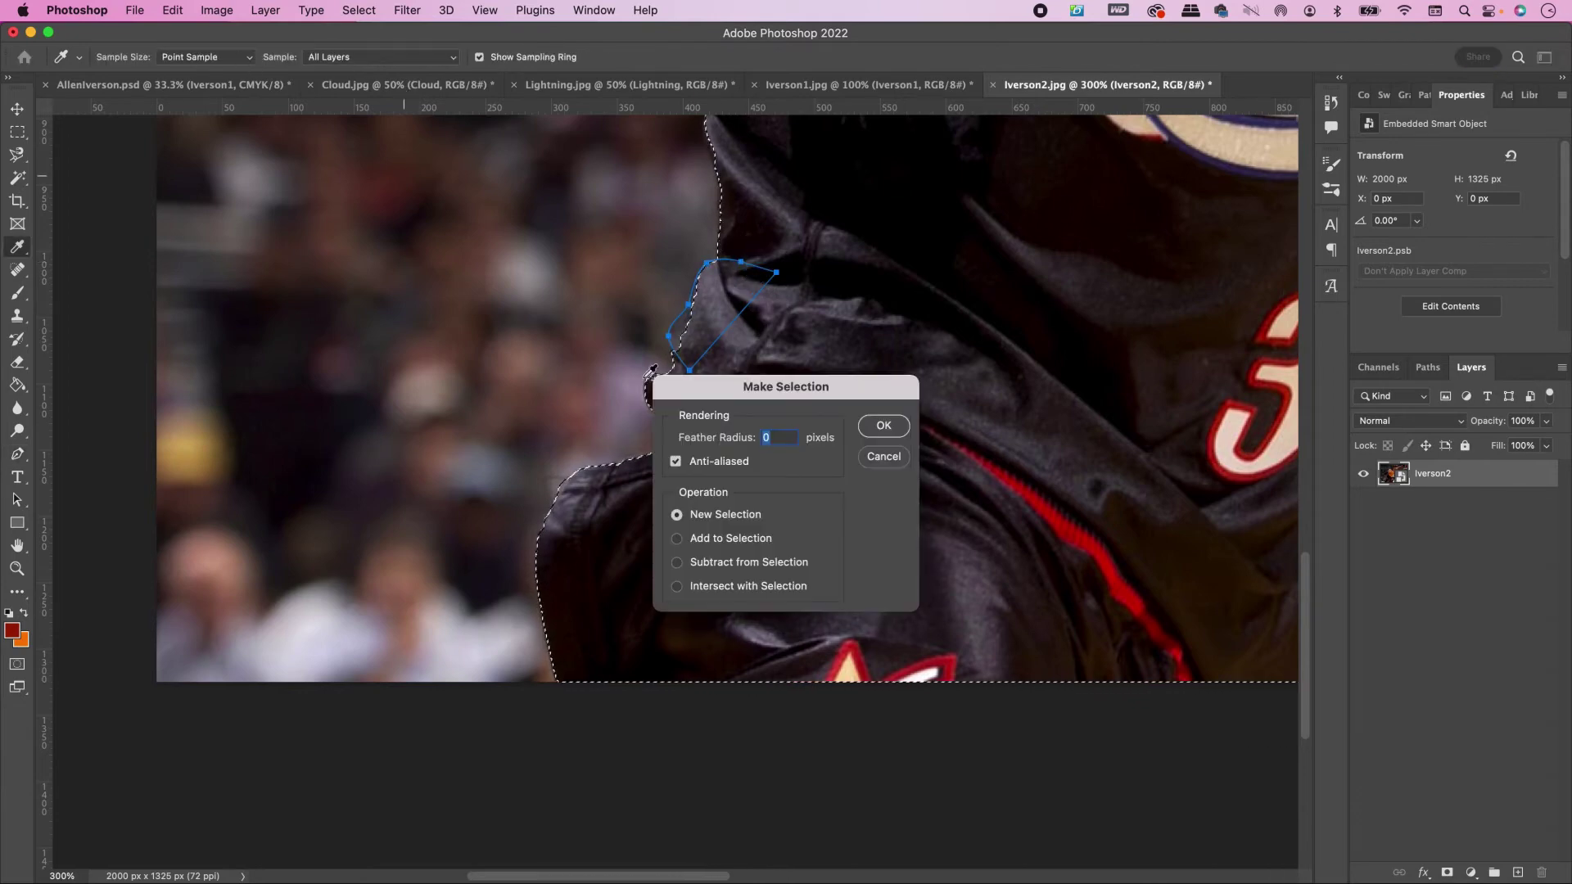
click(676, 537)
key(Return)
key(super+1)
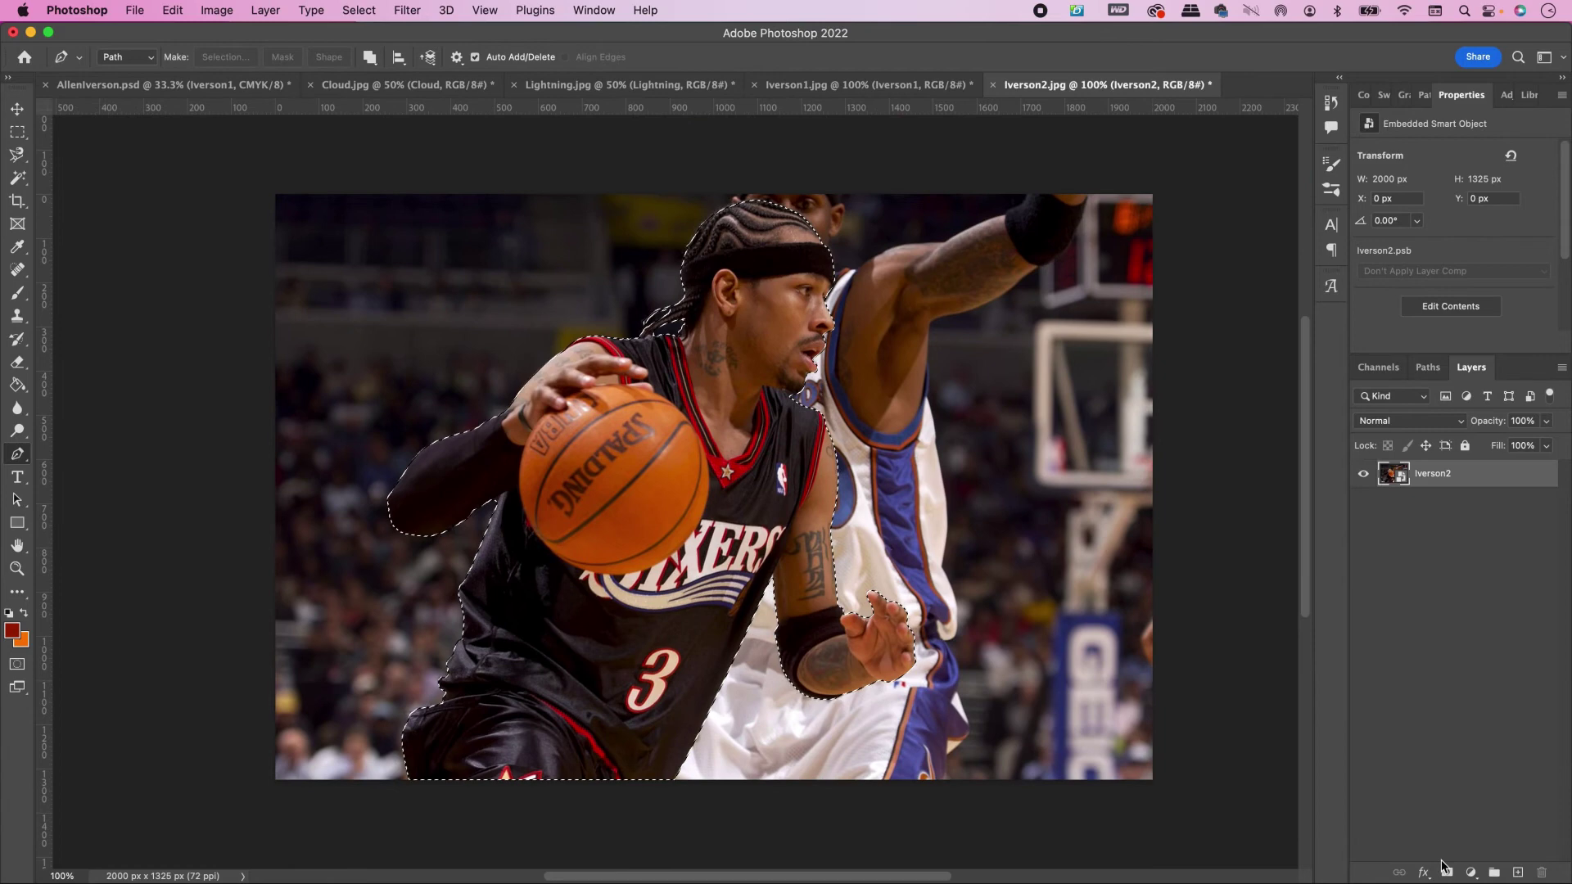
Step: Mask the Iverson2 layer to the selected player and bring it into AllenIverson.psd above the Iverson1 layer
click(1447, 873)
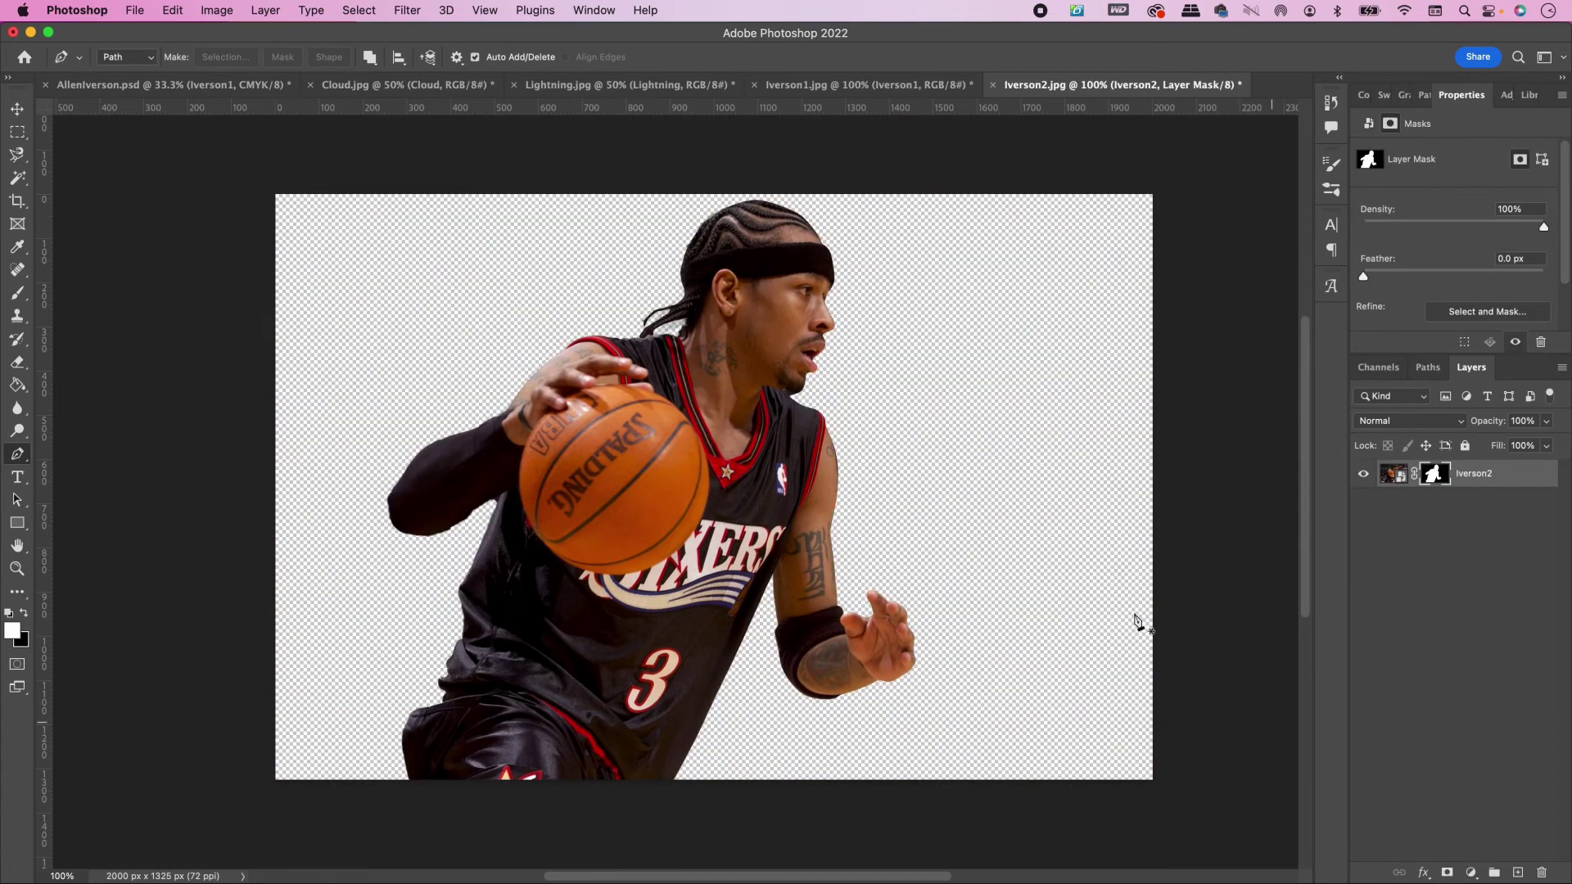
key(v)
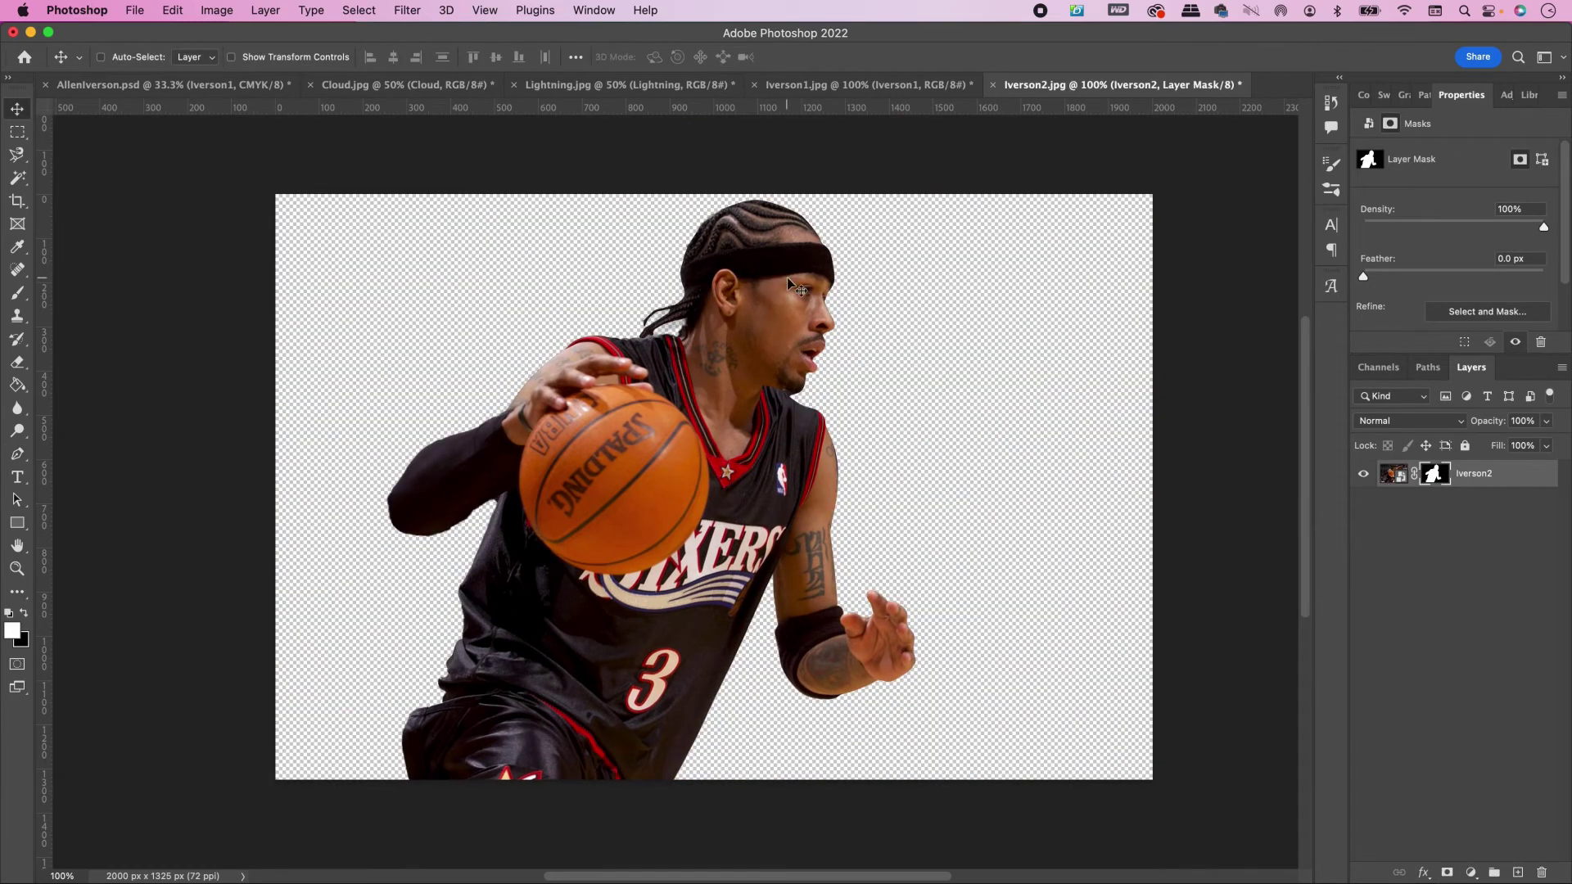
click(1389, 473)
drag(789, 278, 383, 223)
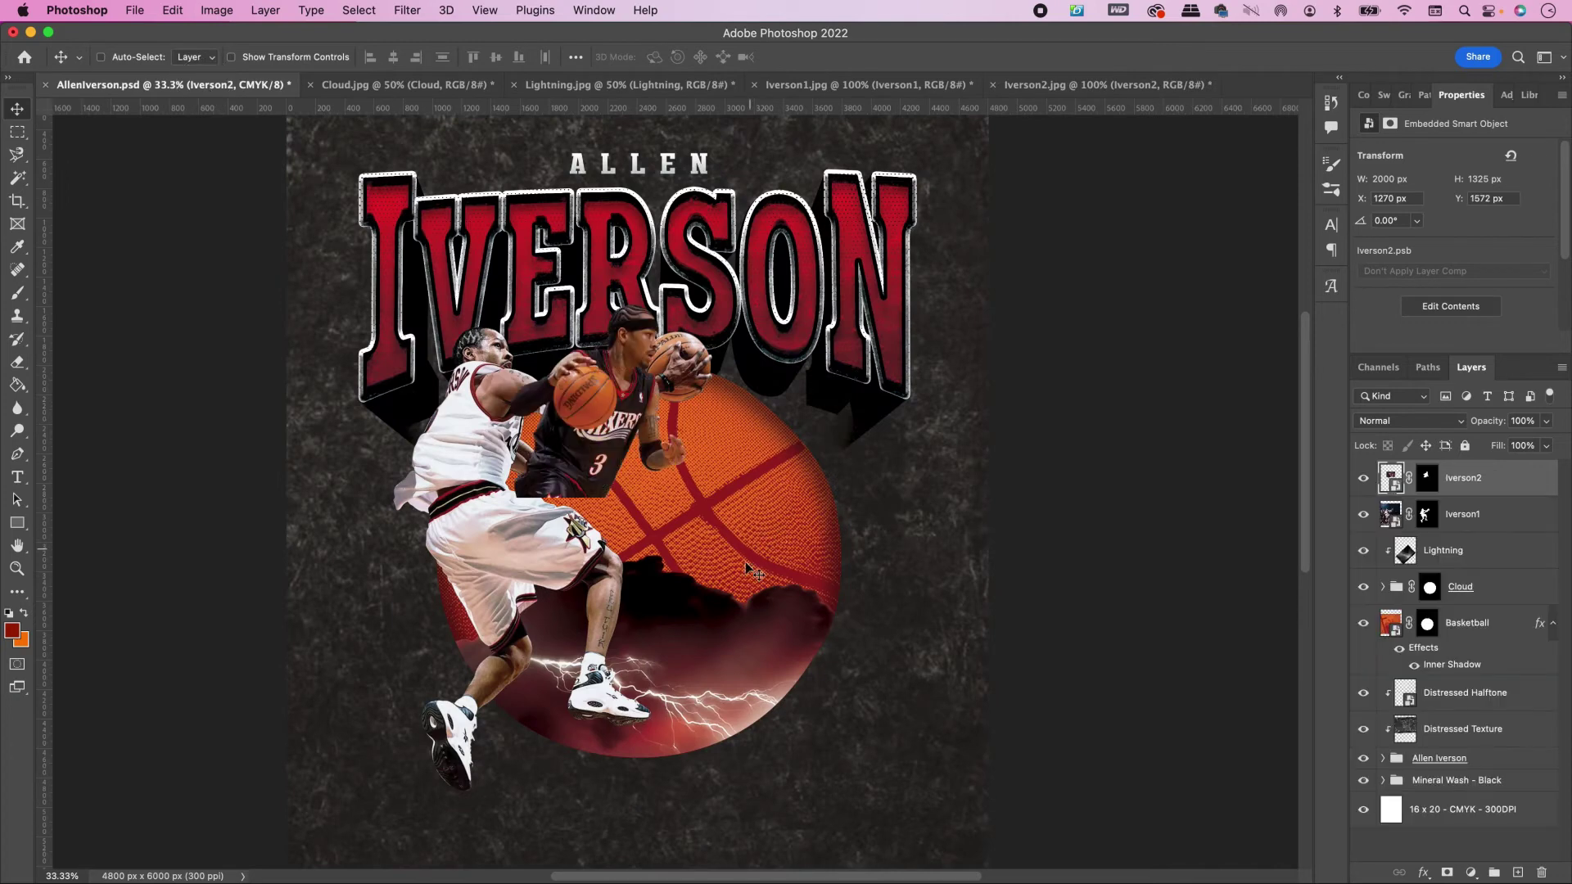
Step: Scale the Iverson2 layer to about 197% and position the dribbling player over the basketball's right side
key(super+t)
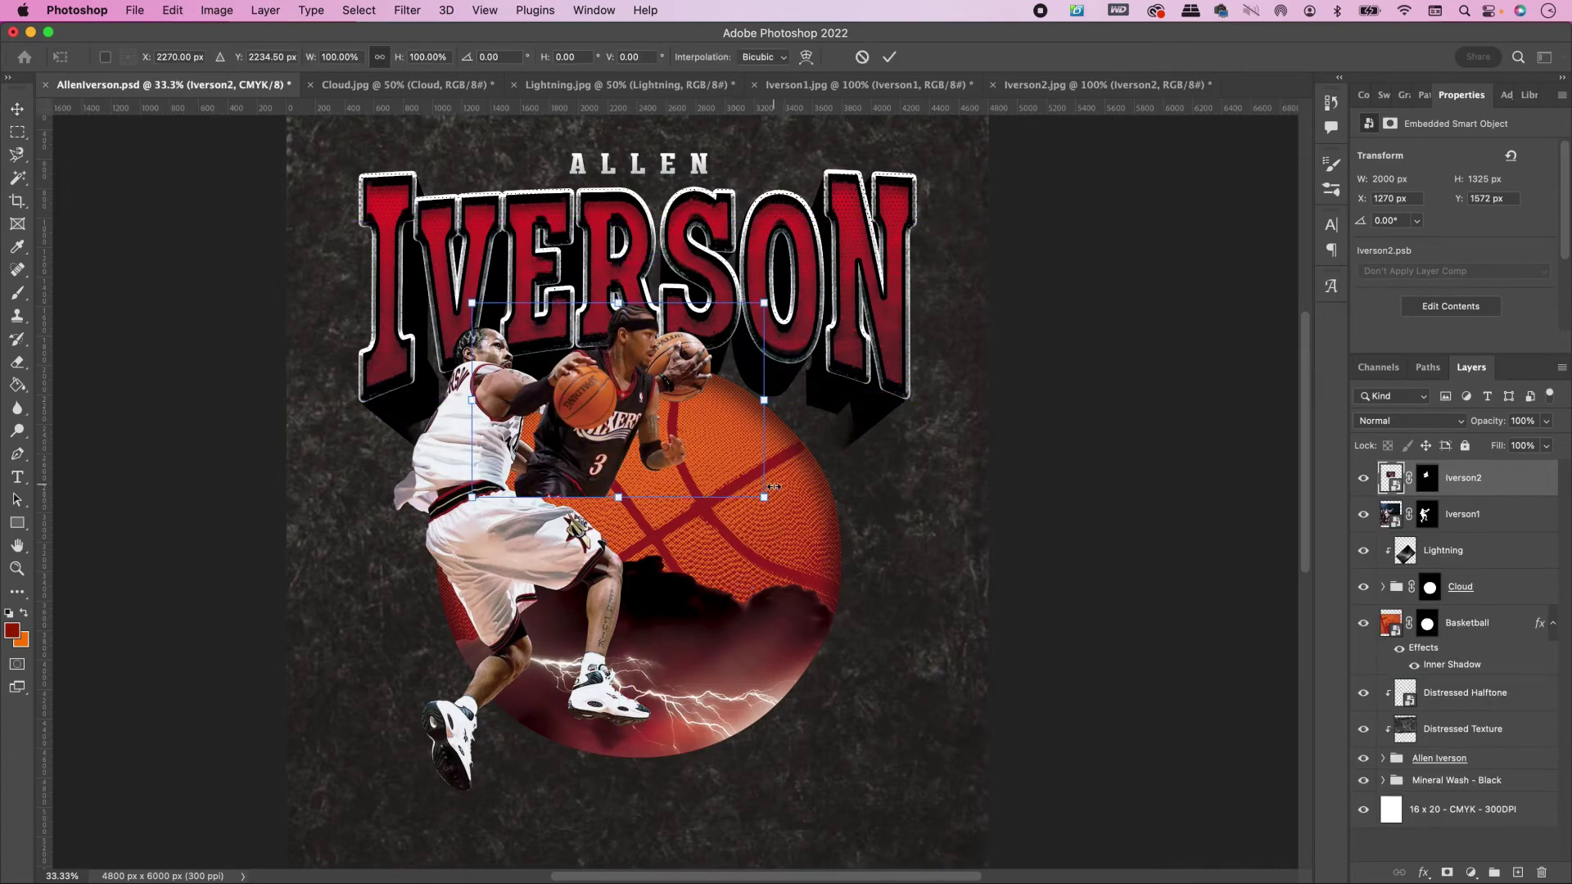
drag(764, 497, 1078, 758)
drag(809, 561, 773, 533)
drag(753, 696, 756, 658)
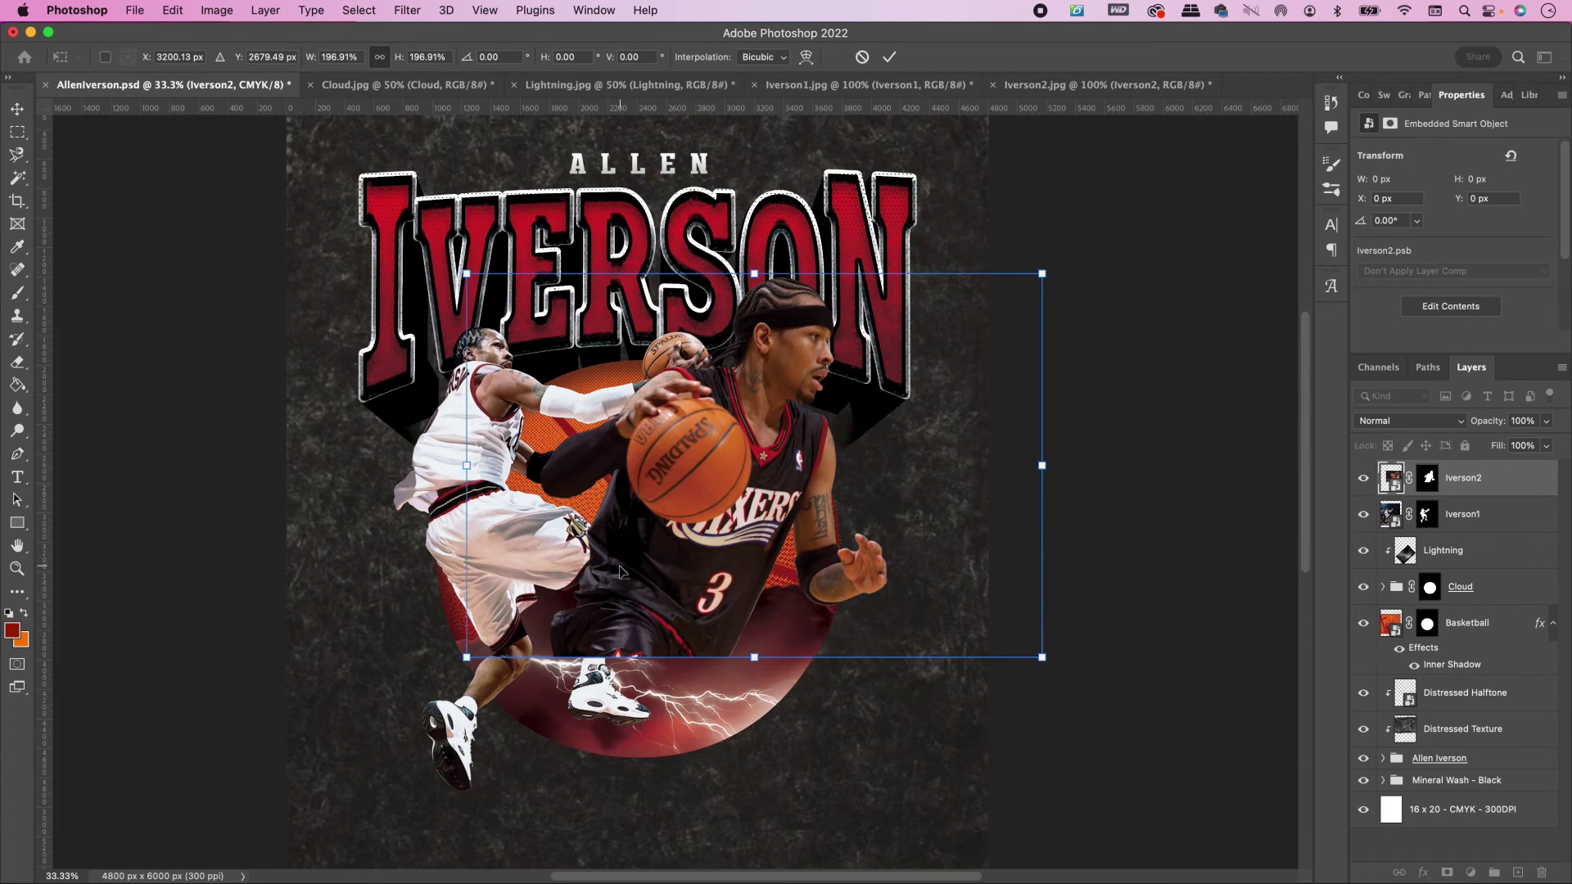
drag(677, 579, 690, 588)
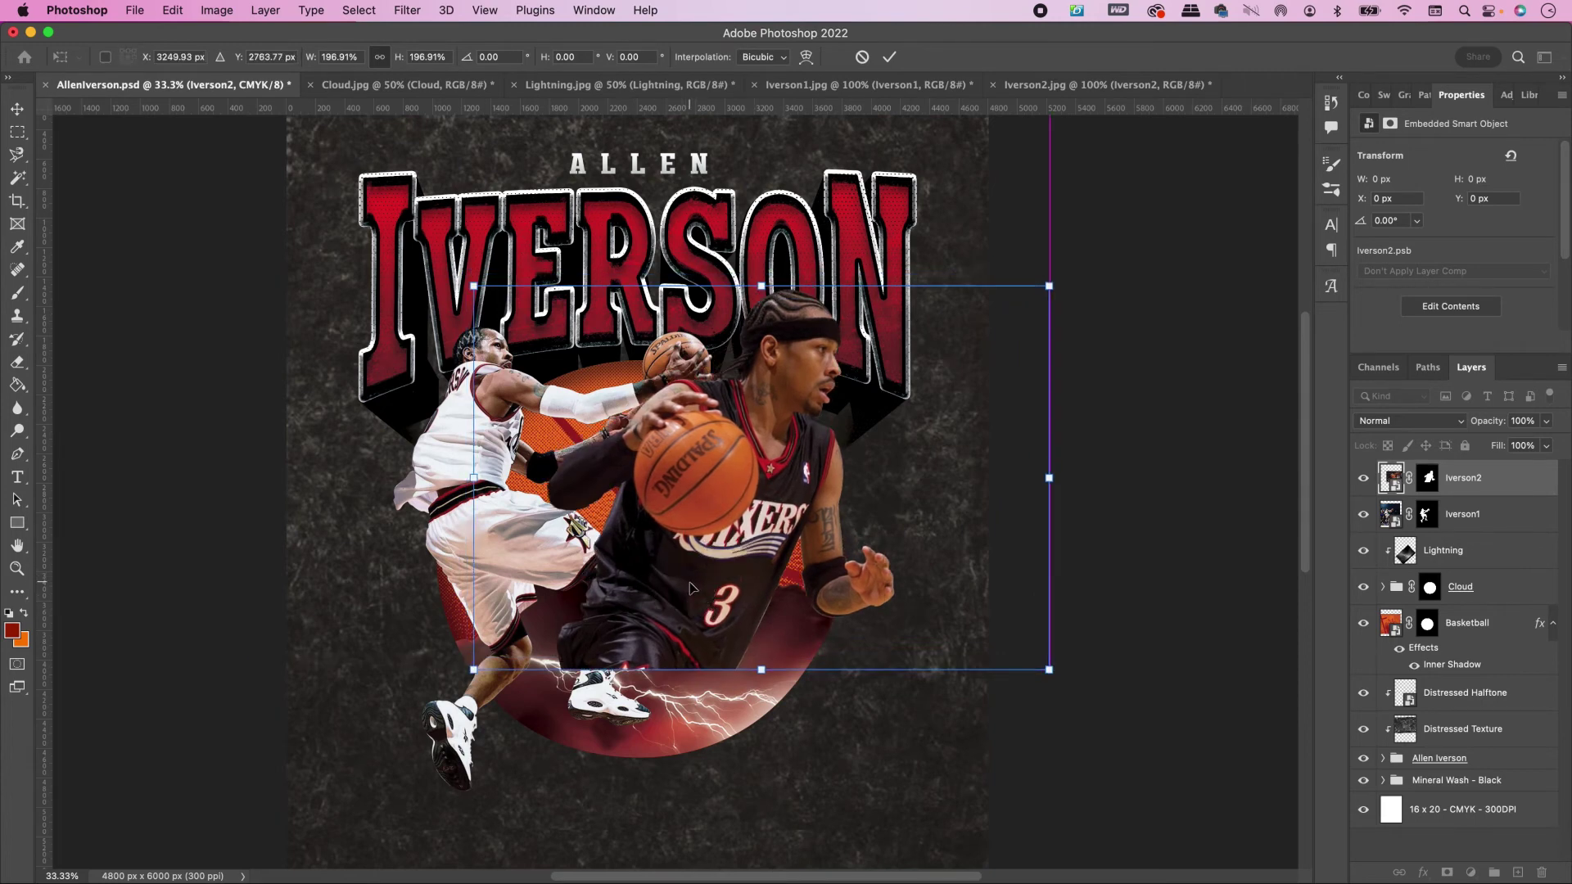
key(Return)
drag(1509, 496, 1508, 532)
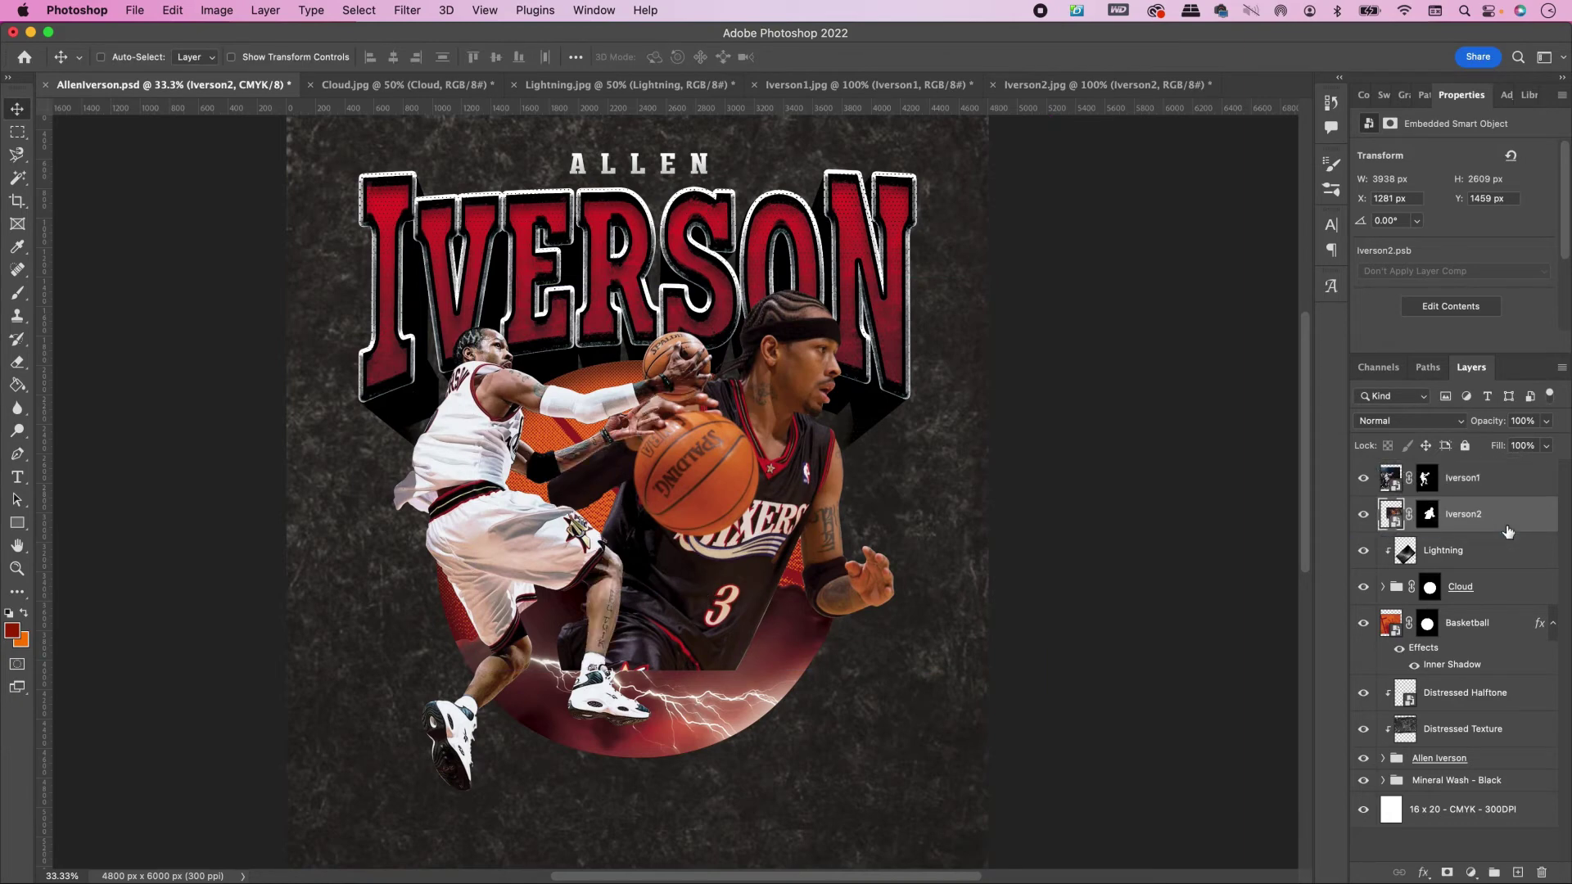
drag(1515, 502, 1512, 468)
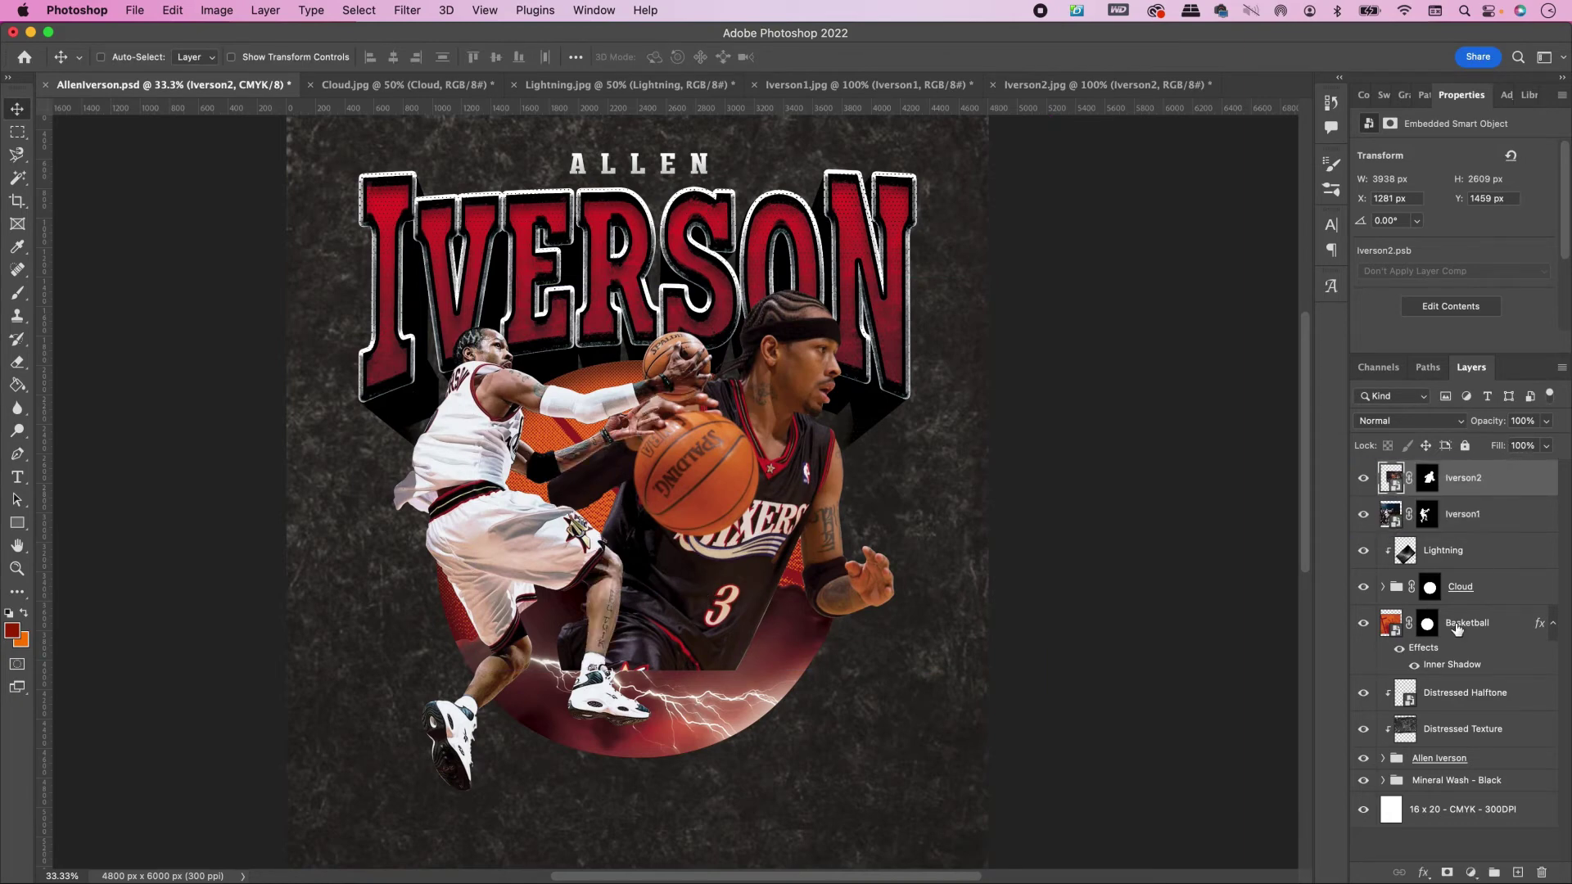
click(1446, 872)
key(super+z)
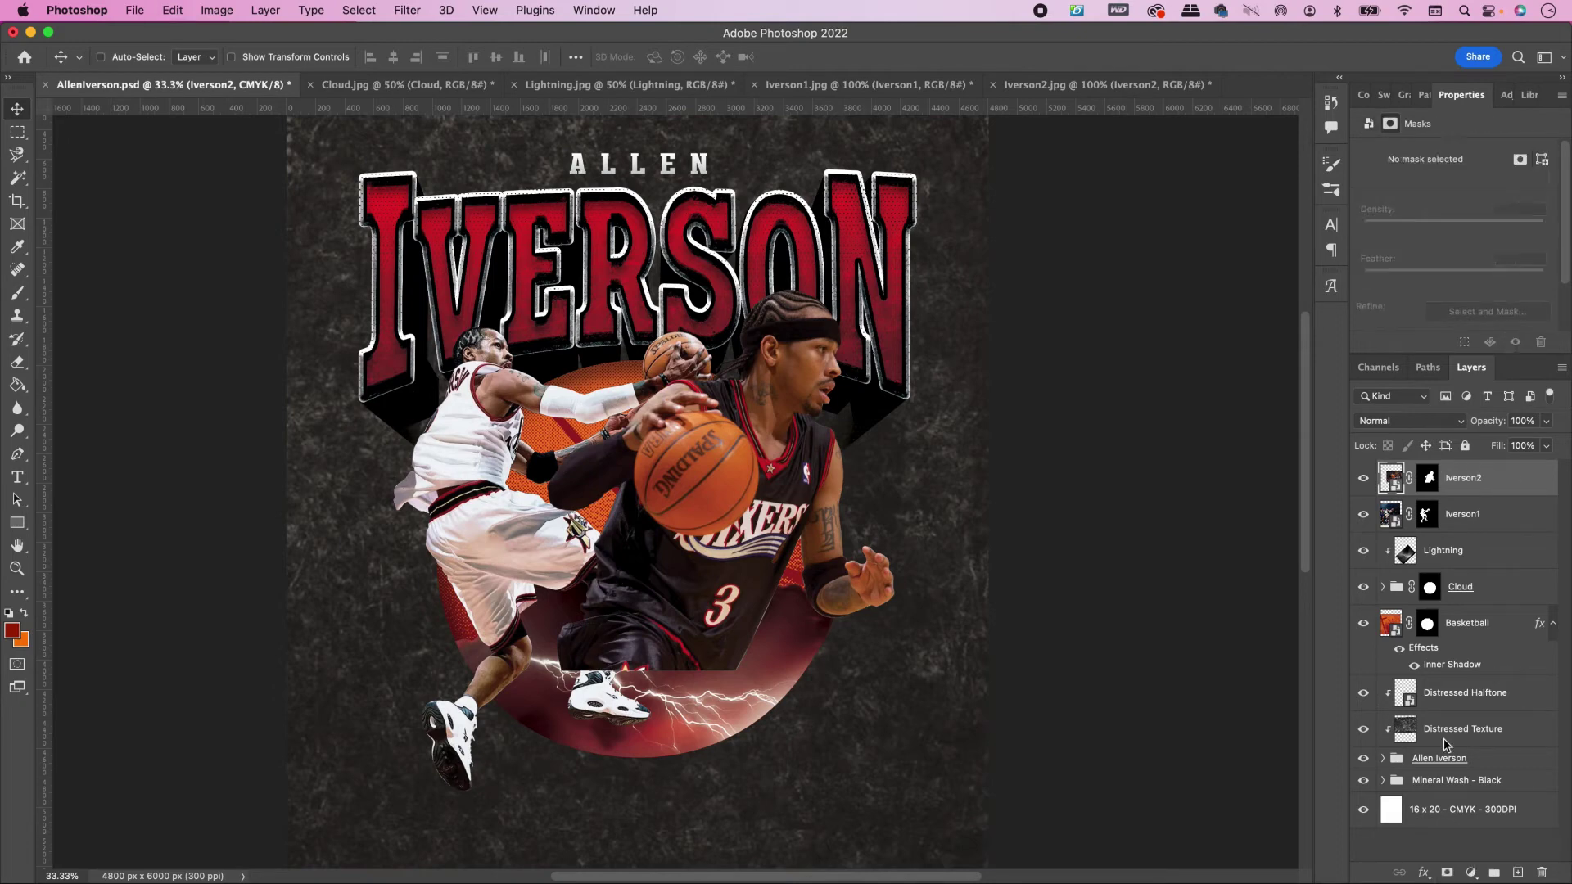
Step: Paint black with a large soft brush on the Iverson2 mask to fade the player's lower body into the clouds
click(1429, 479)
key(d)
key(b)
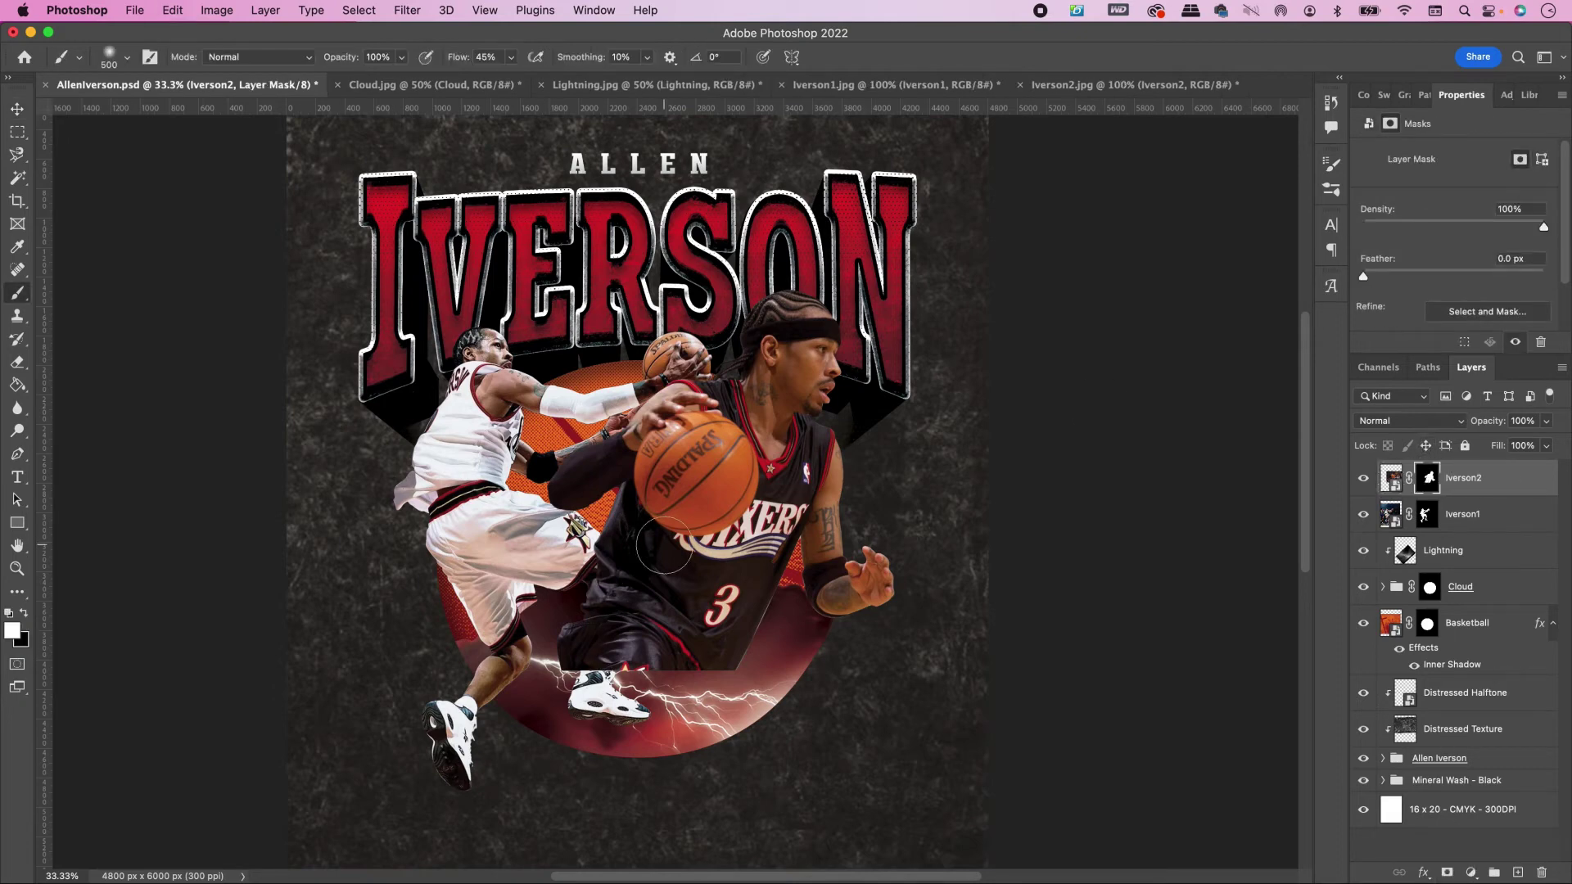
mouse_move(566, 688)
mouse_down()
mouse_move(536, 682)
mouse_move(524, 651)
mouse_up()
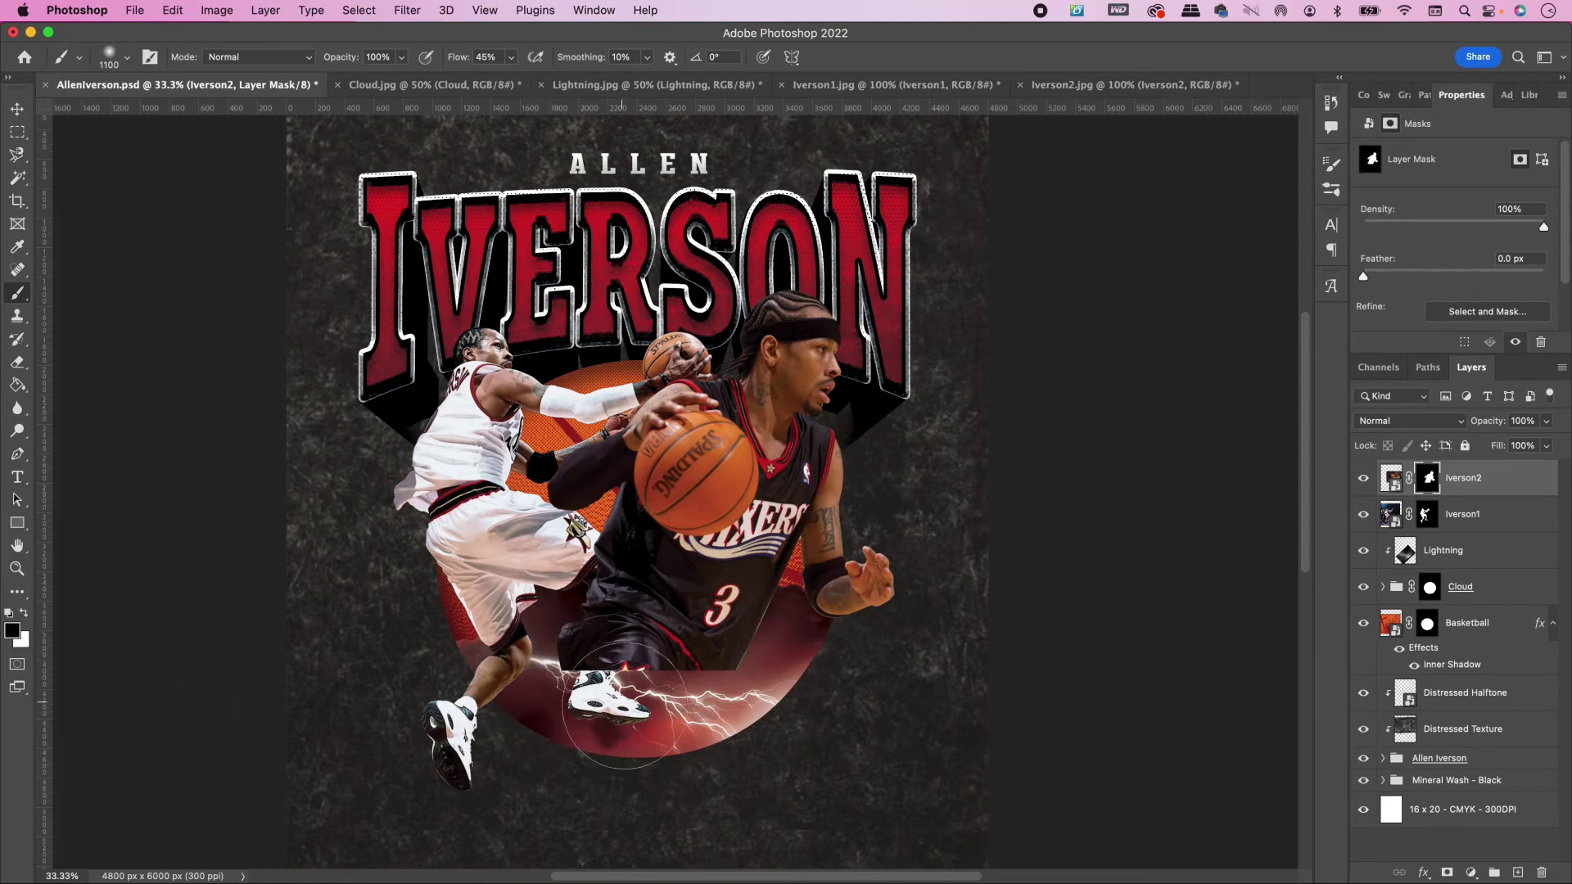
mouse_move(623, 706)
mouse_down()
mouse_move(541, 667)
mouse_move(588, 680)
mouse_move(610, 707)
mouse_move(691, 707)
mouse_move(670, 715)
mouse_move(576, 570)
mouse_move(559, 581)
mouse_move(592, 668)
mouse_move(677, 685)
mouse_move(768, 659)
mouse_move(783, 626)
mouse_move(682, 679)
mouse_move(618, 664)
mouse_move(588, 652)
mouse_up()
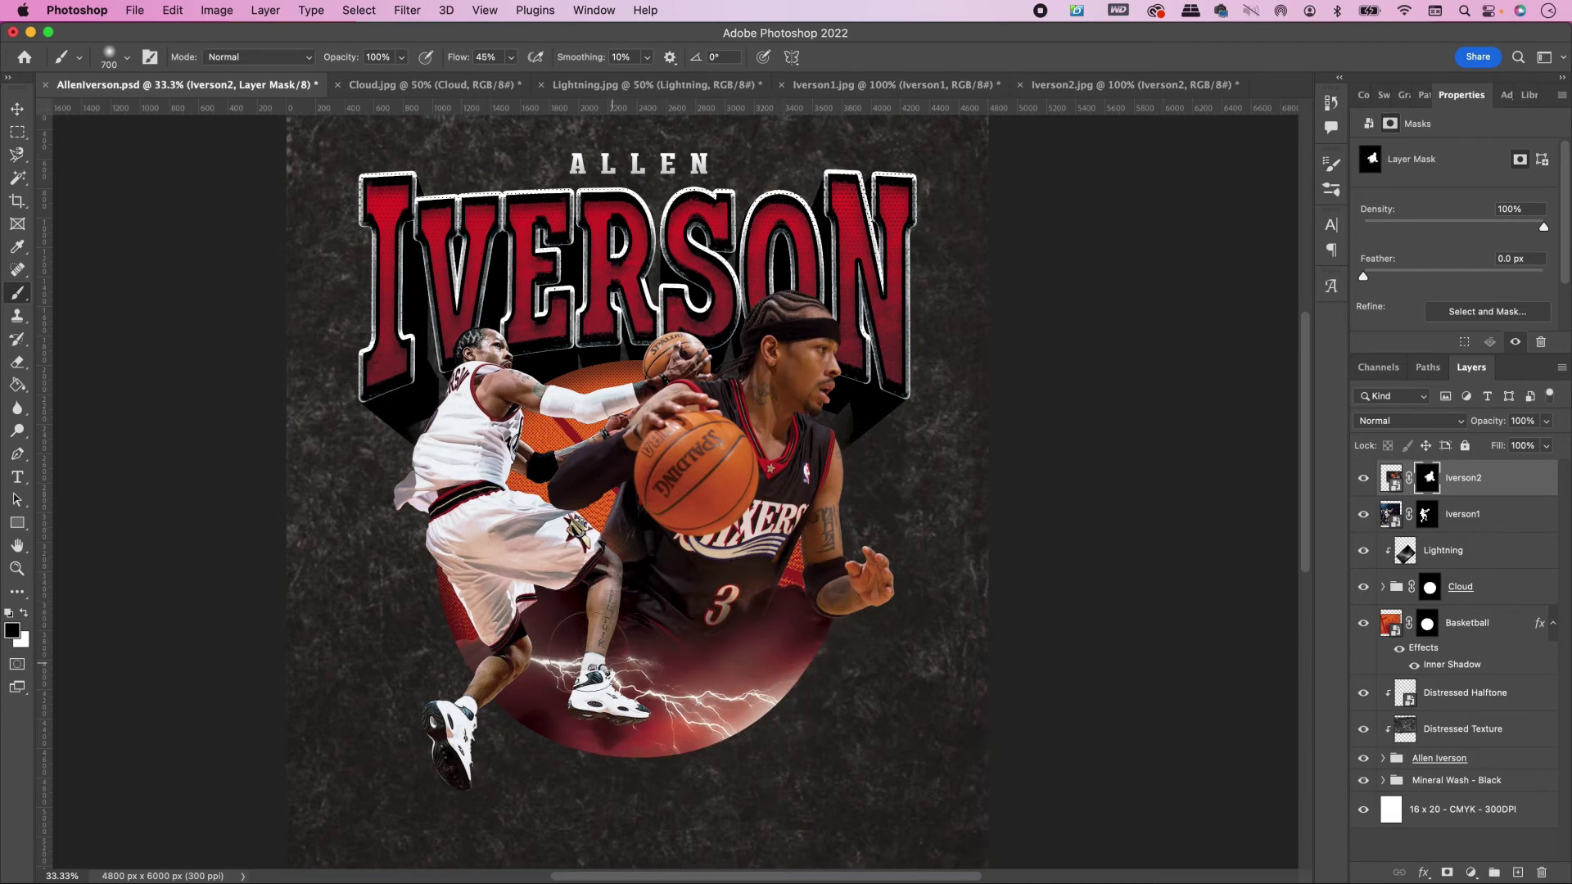
key(v)
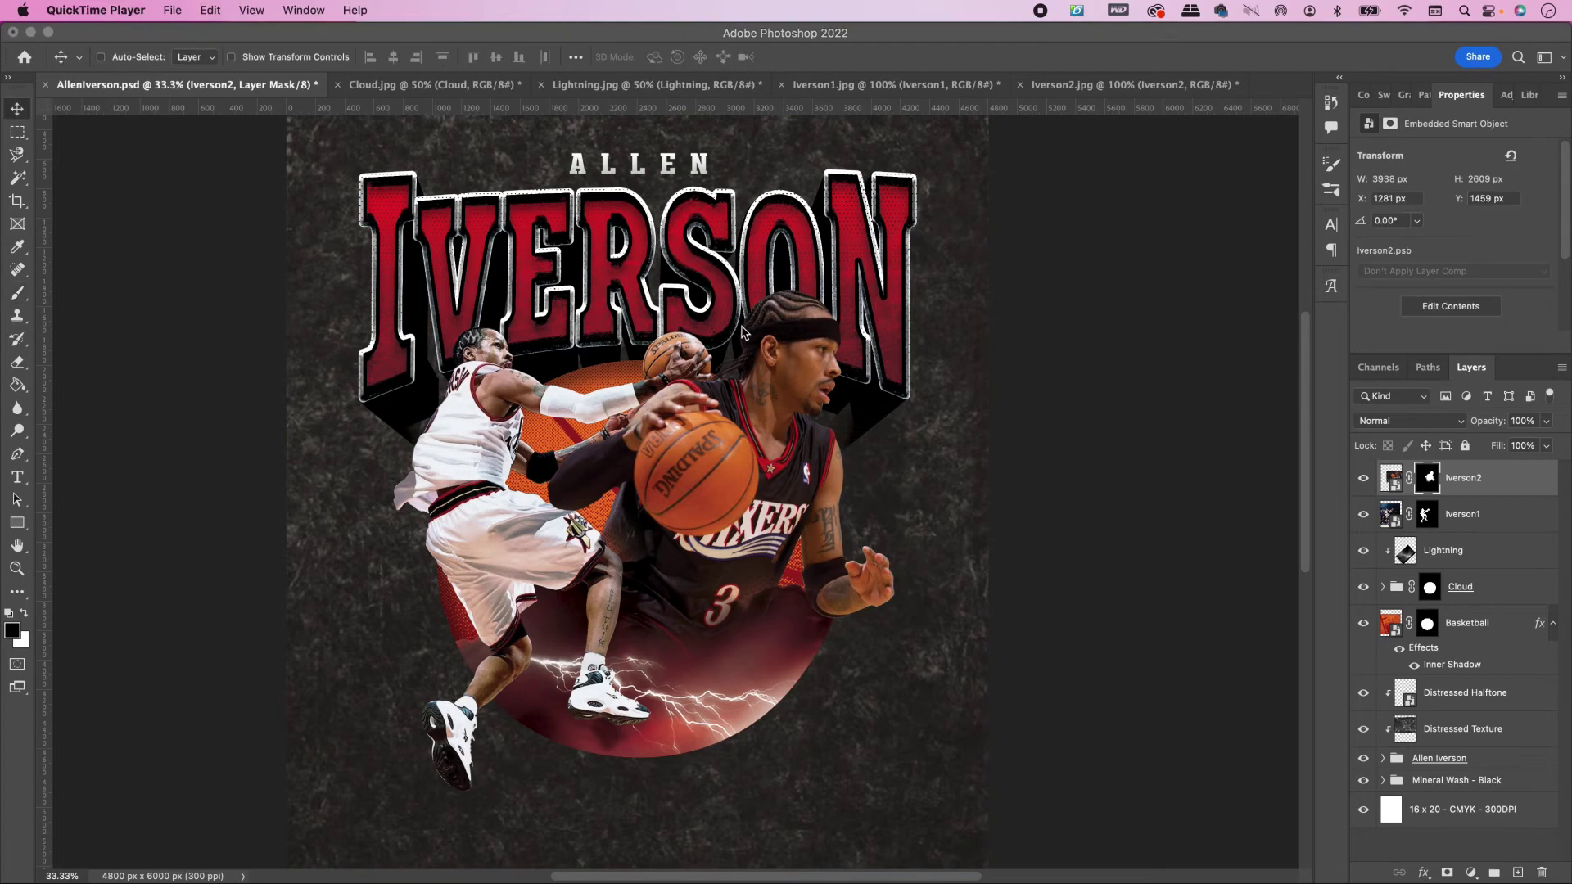
Step: Open Iverson3.jpg from the Assets folder and convert its Background to a smart object layer named Iverson3
click(742, 332)
key(super+o)
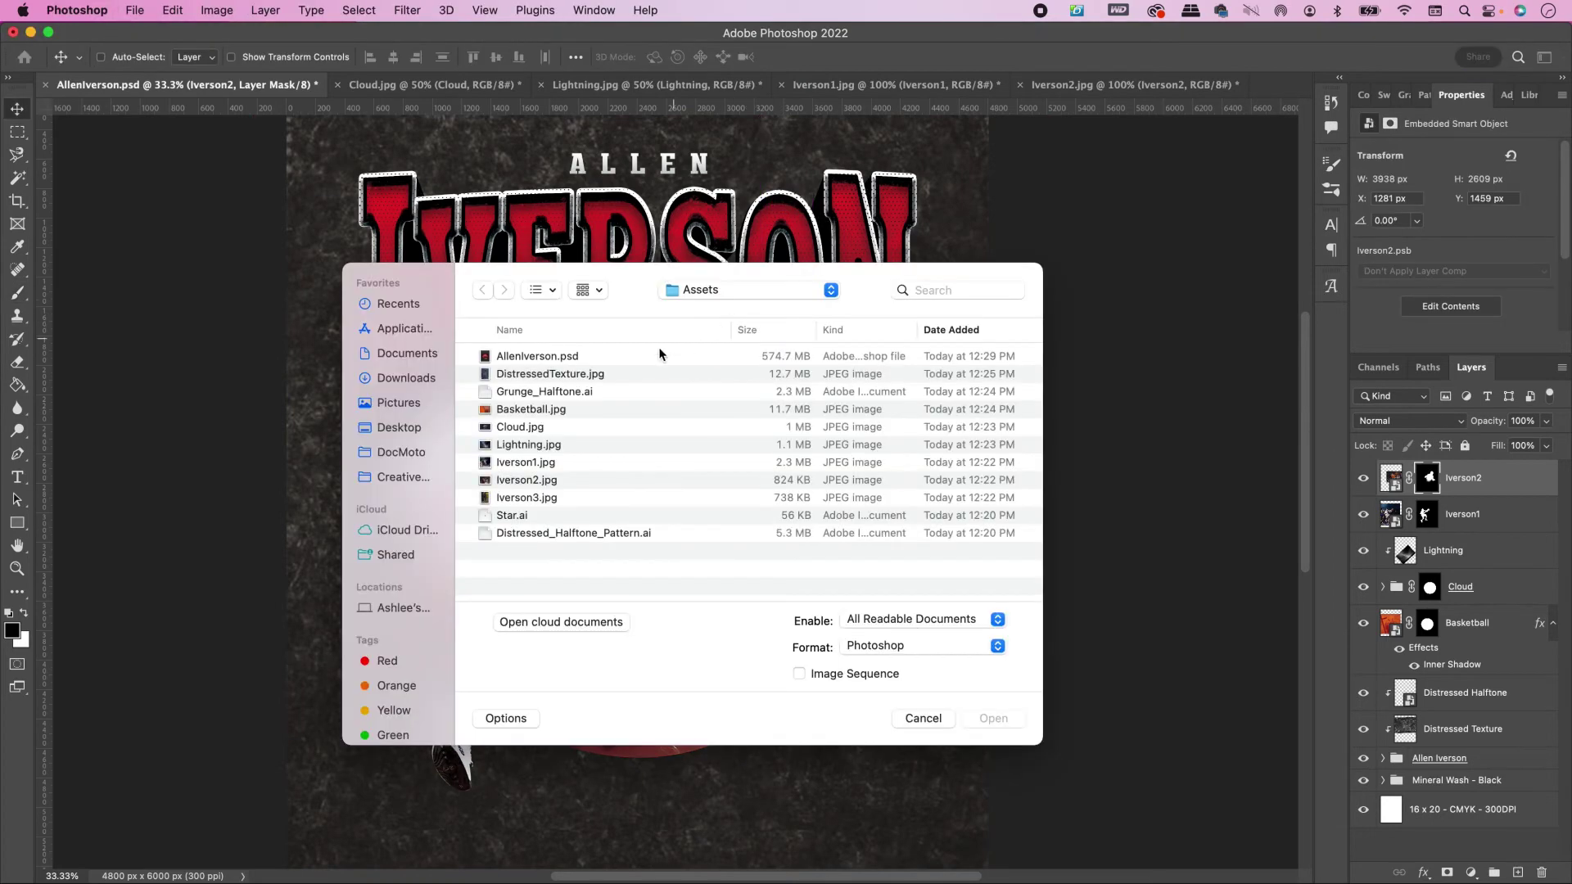
double_click(578, 498)
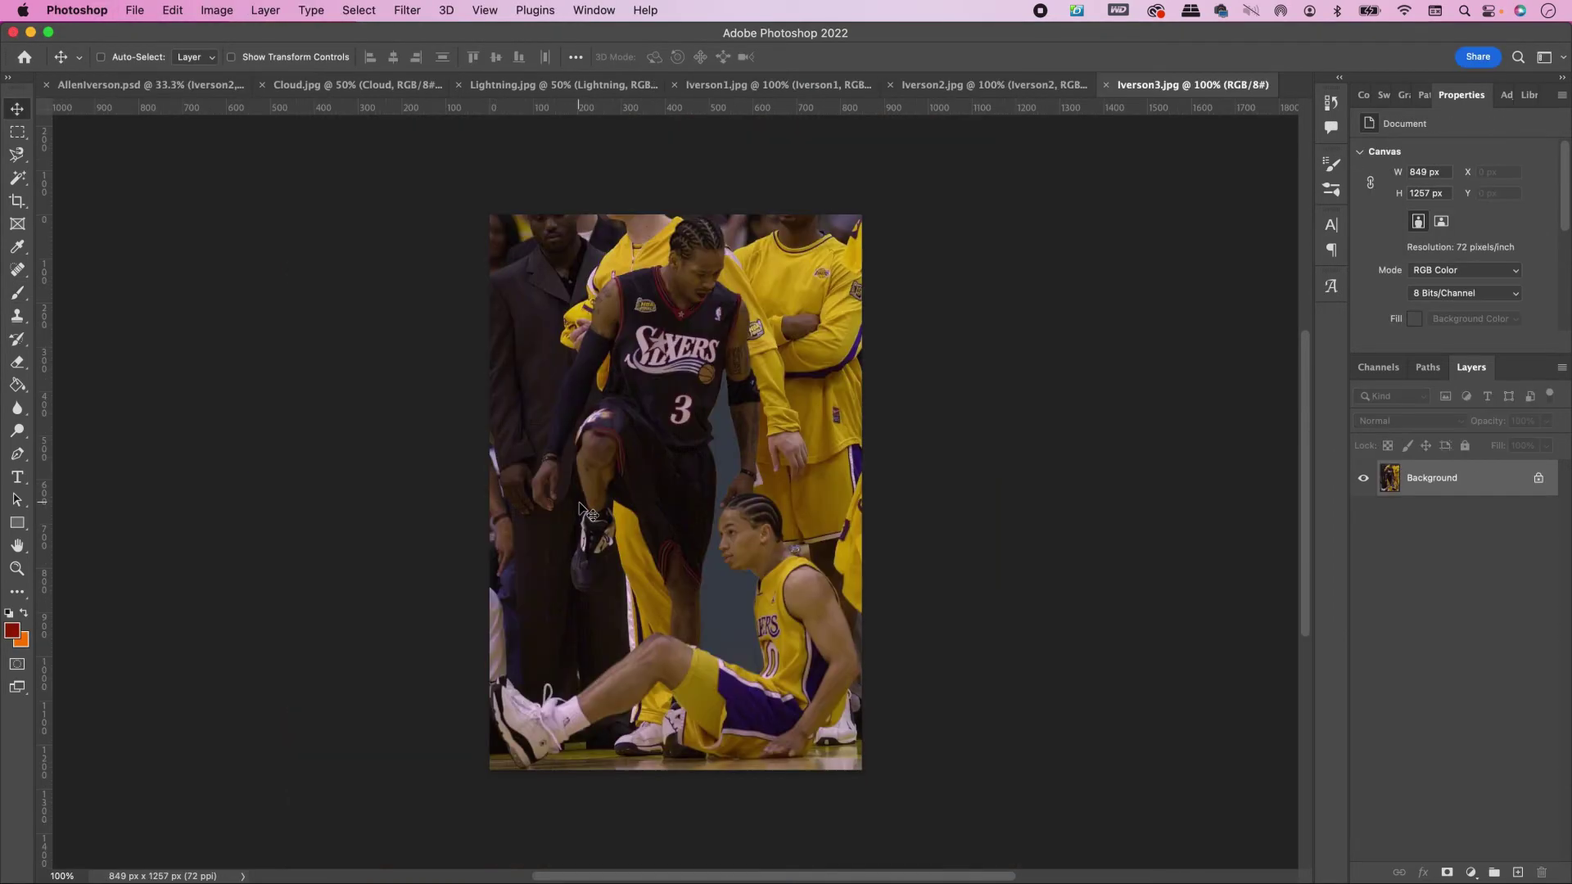
double_click(1446, 481)
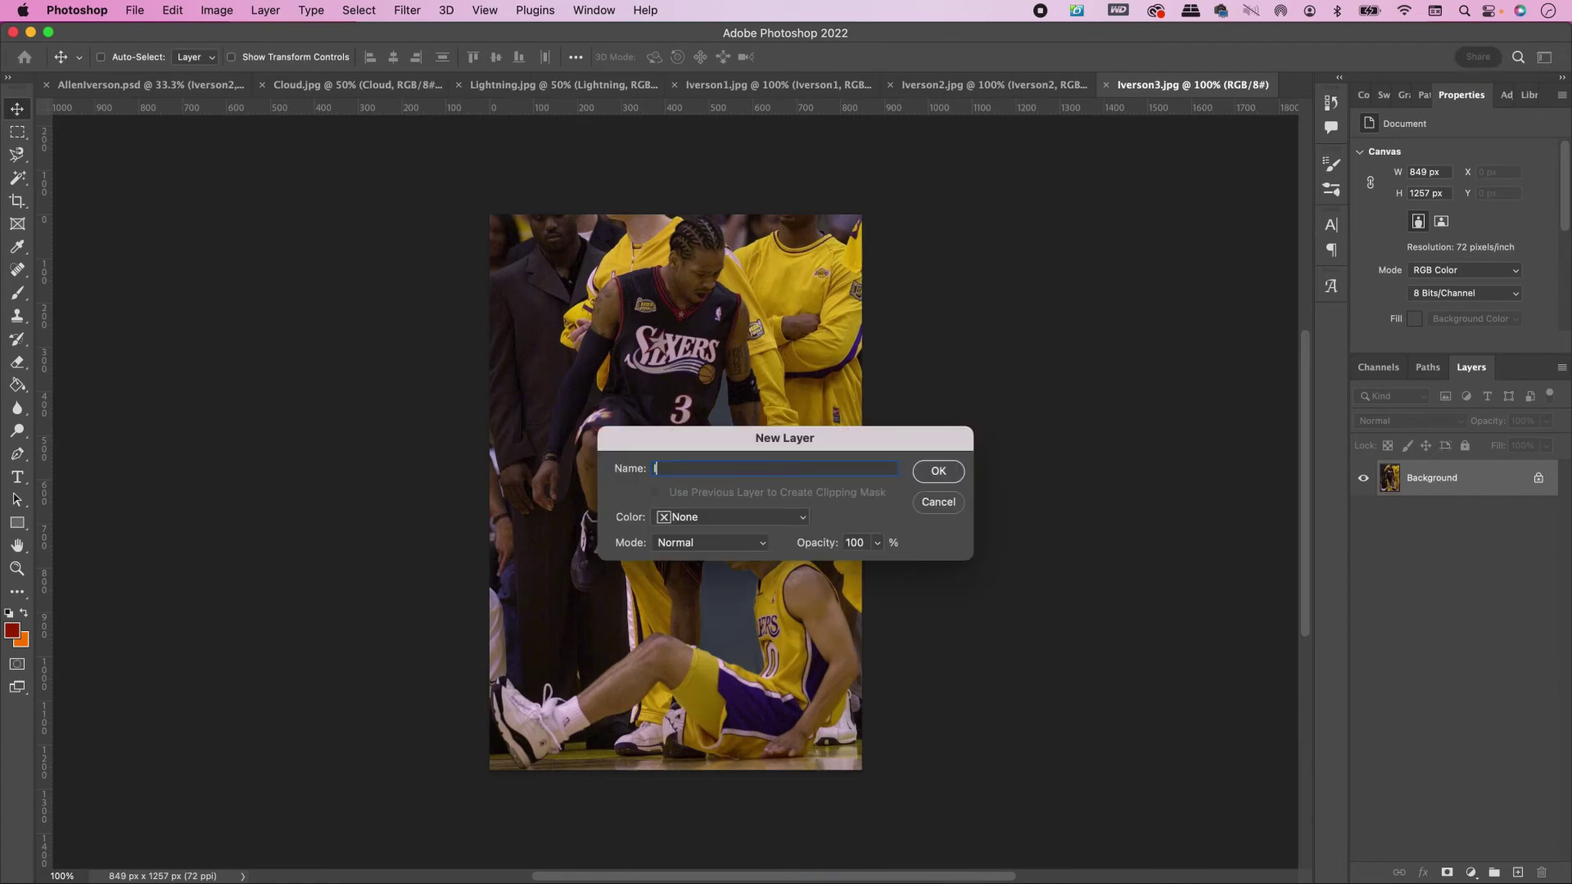
key(Return)
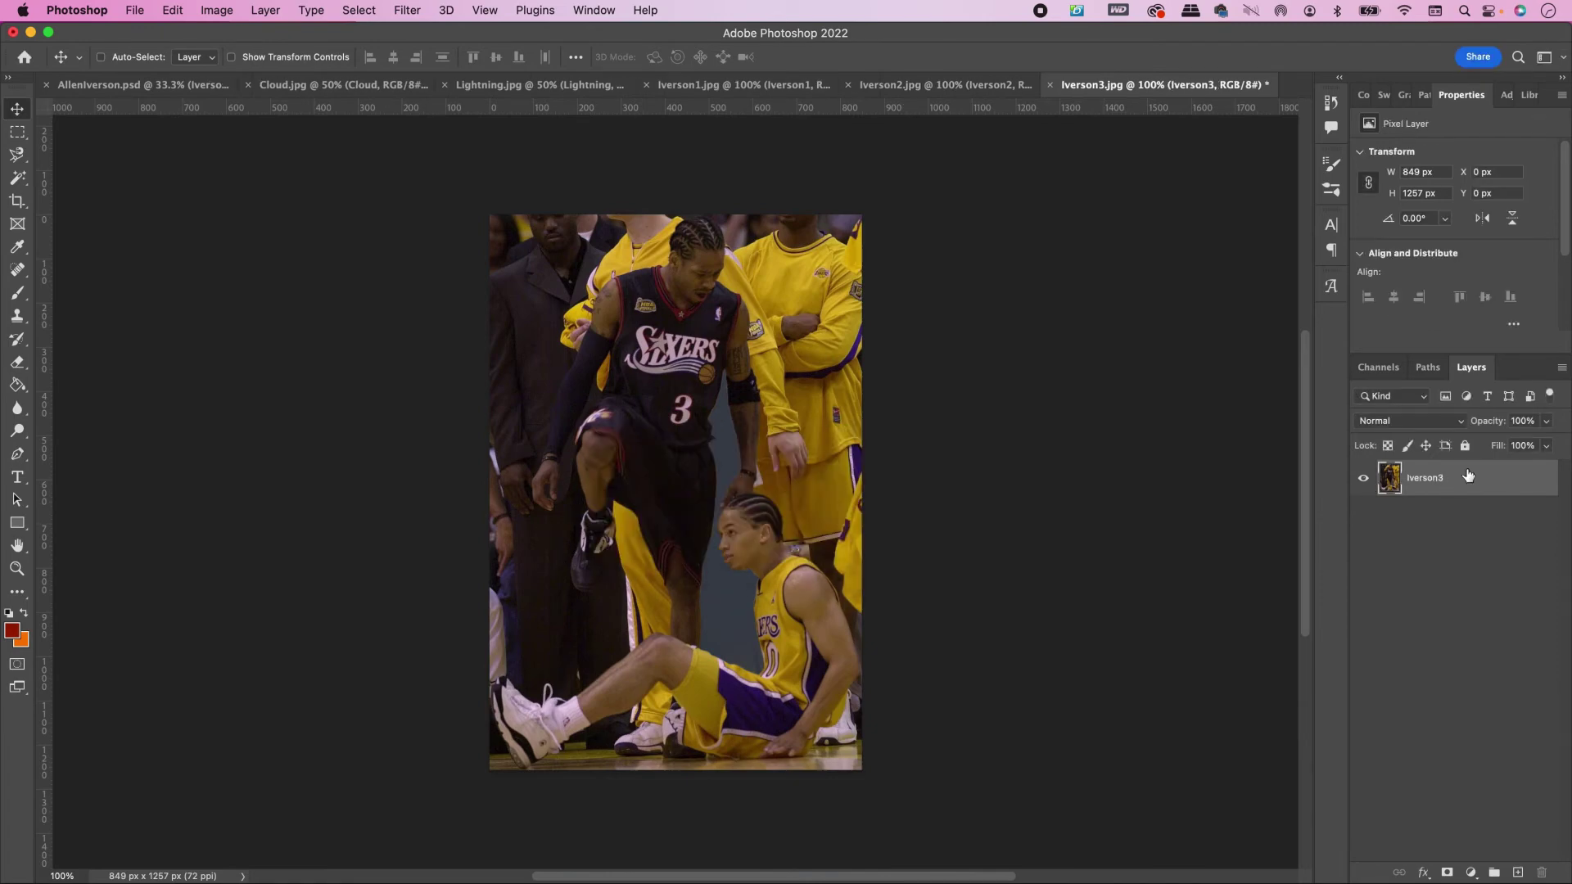
right_click(1475, 477)
click(1425, 383)
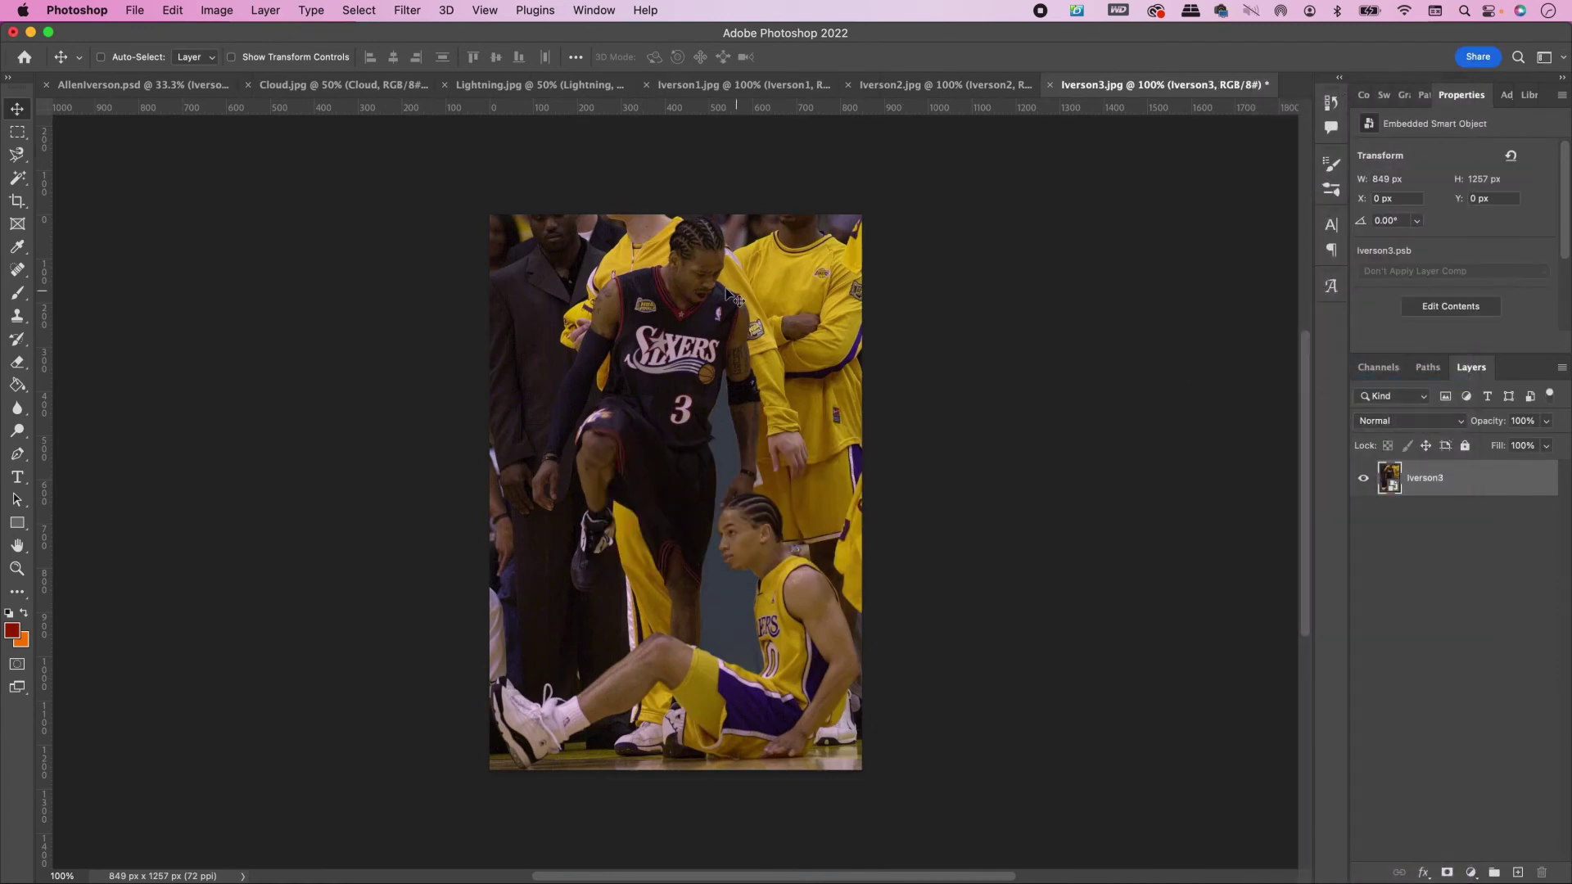
Step: Select the standing and seated players in Iverson3.jpg with Select Subject and refine the selection's edges using Pen tool paths
click(344, 8)
click(381, 206)
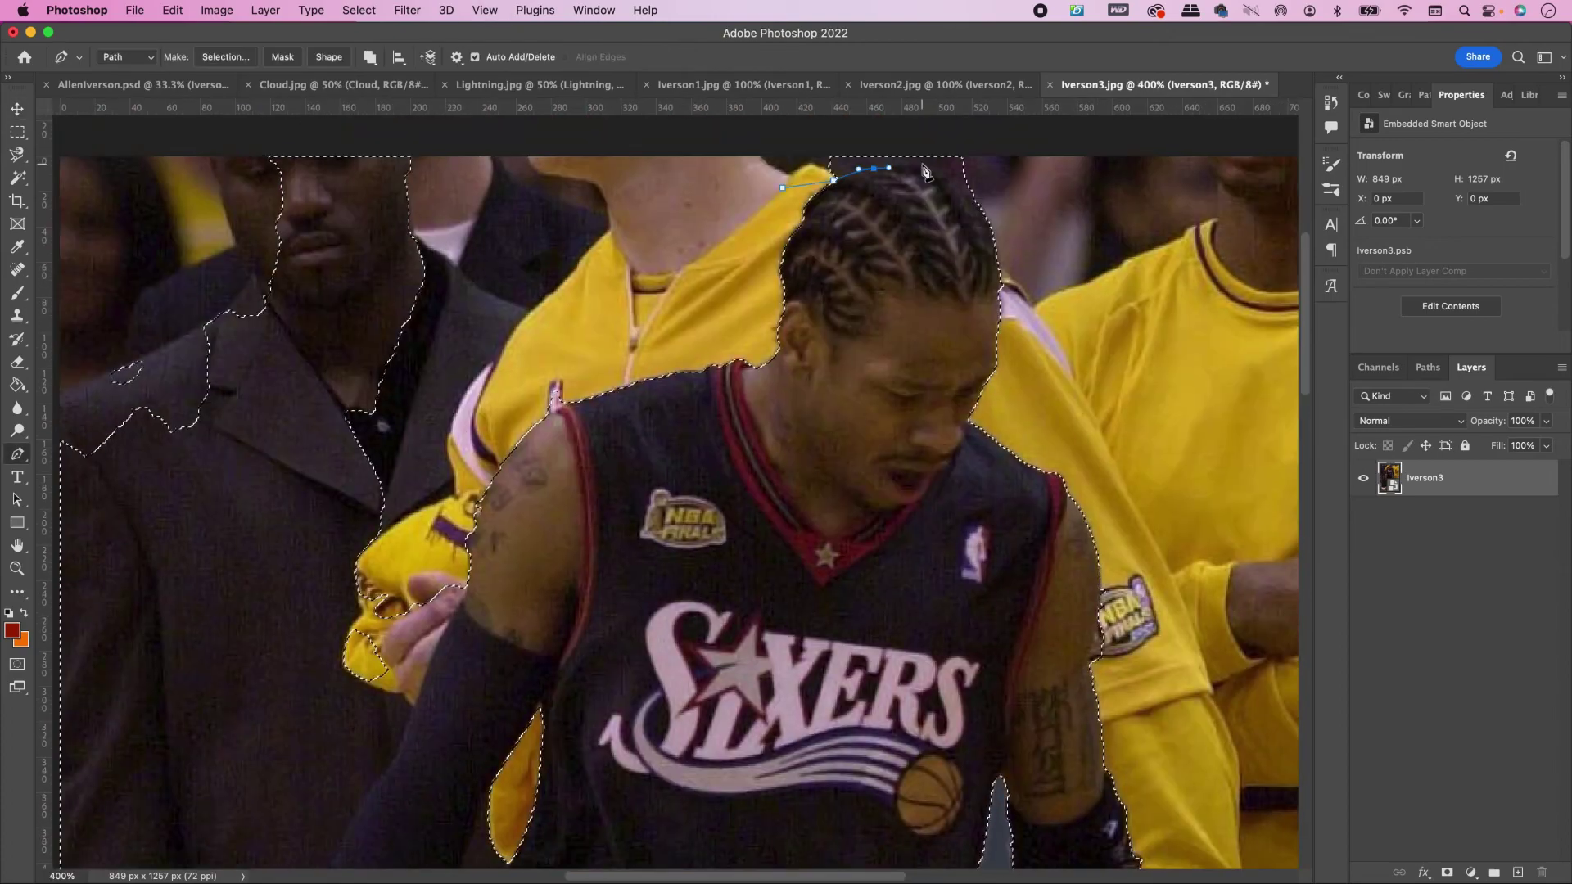
scroll(1021, 850, down, 15)
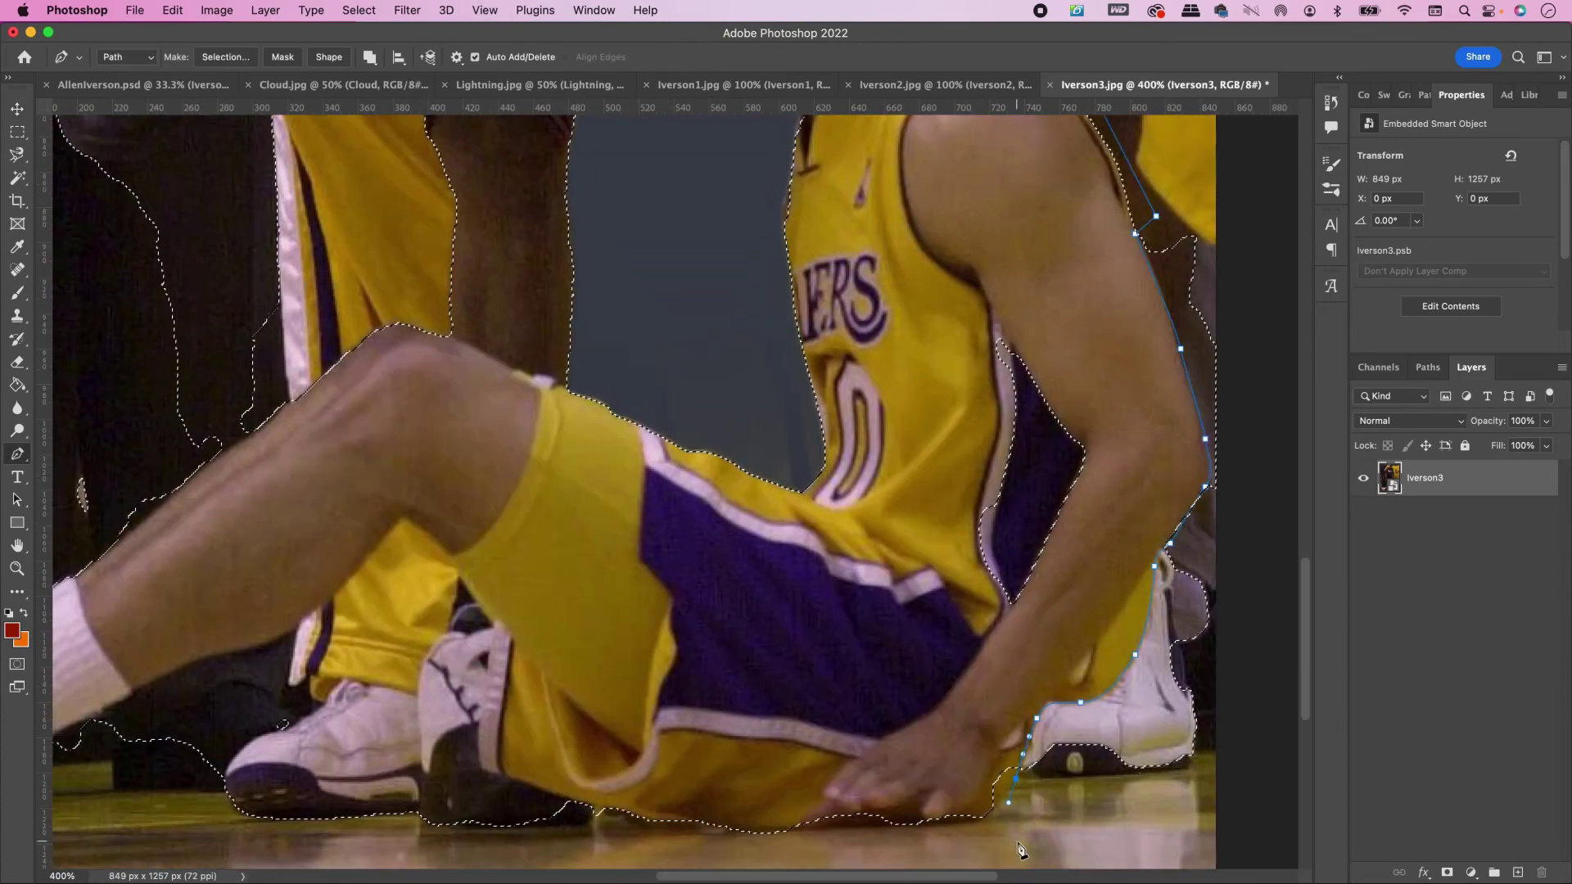
scroll(1021, 850, left, 5)
scroll(1021, 850, down, 5)
scroll(540, 321, up, 15)
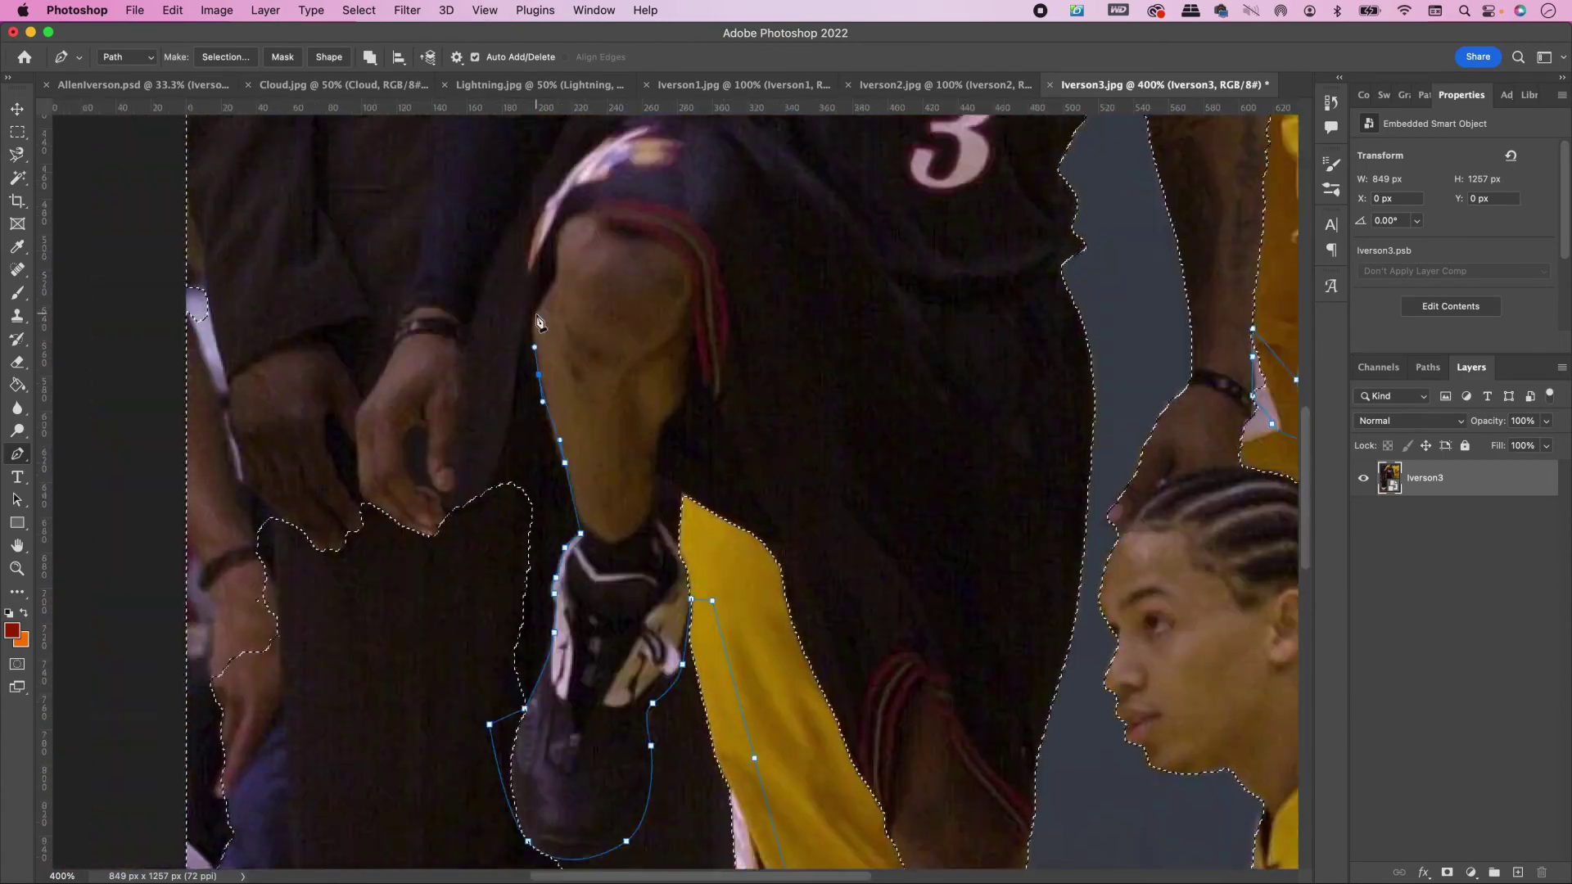
scroll(540, 322, up, 10)
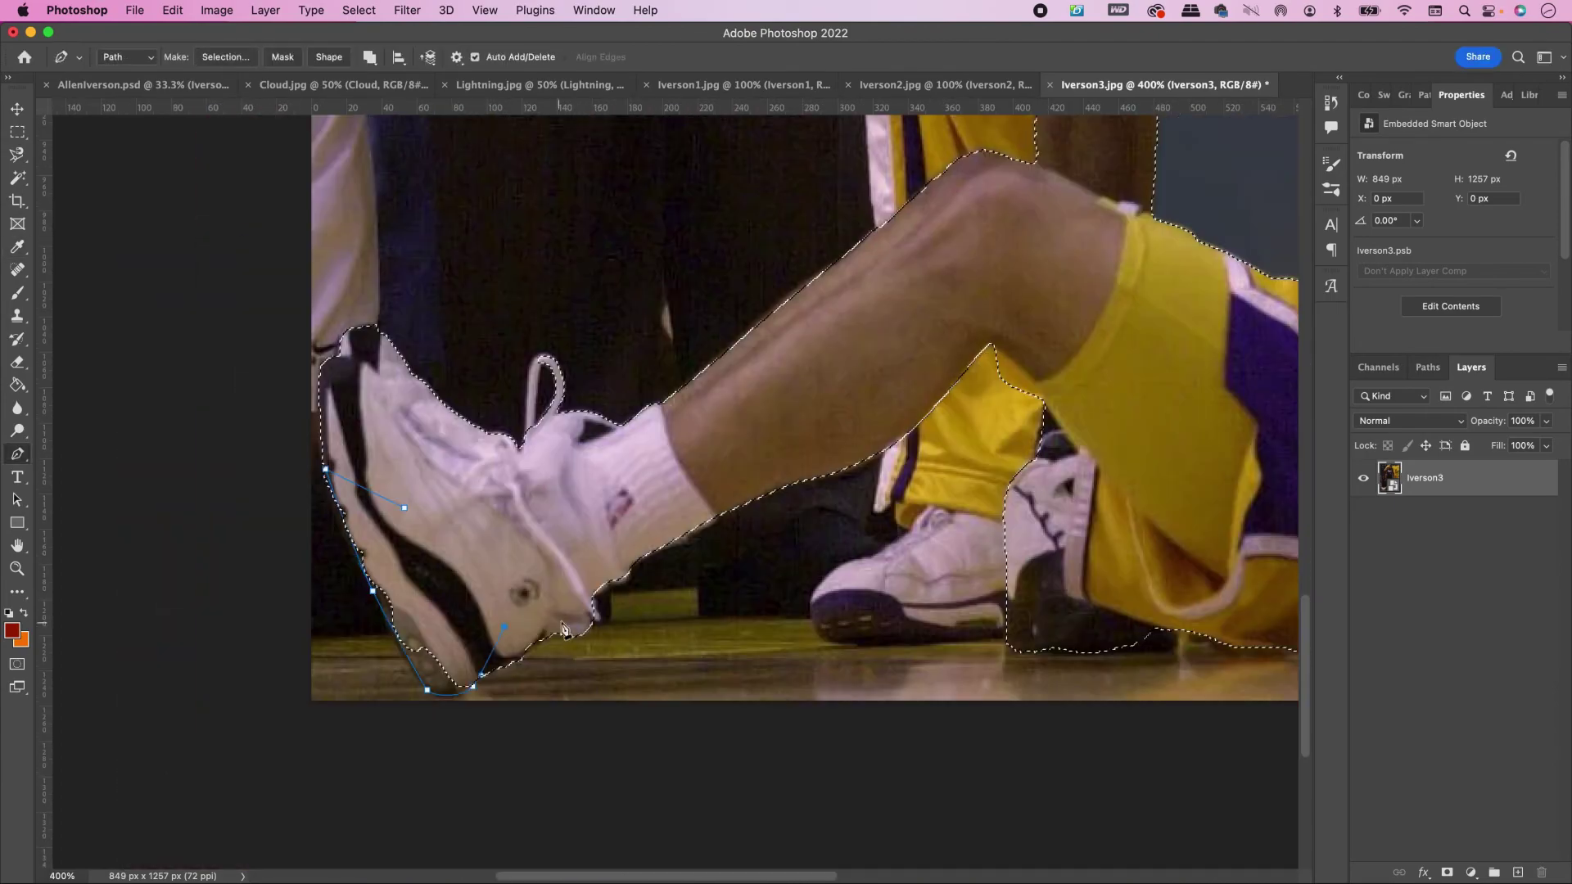
click(224, 57)
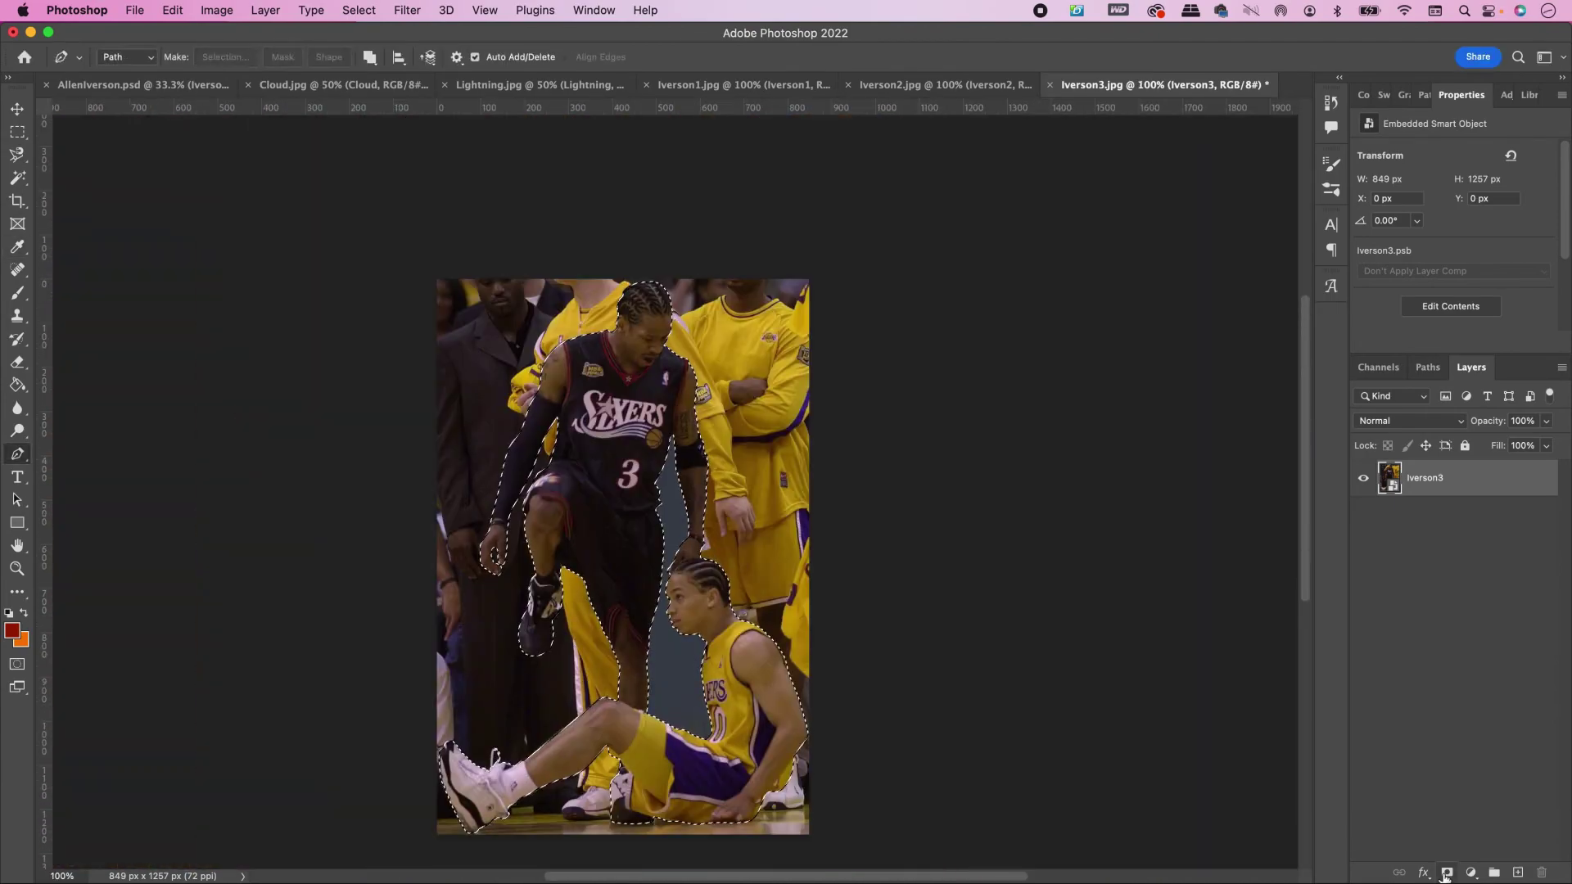
Step: Mask the Iverson3 layer to the selected players and bring it into AllenIverson.psd above the Iverson2 layer
click(1447, 873)
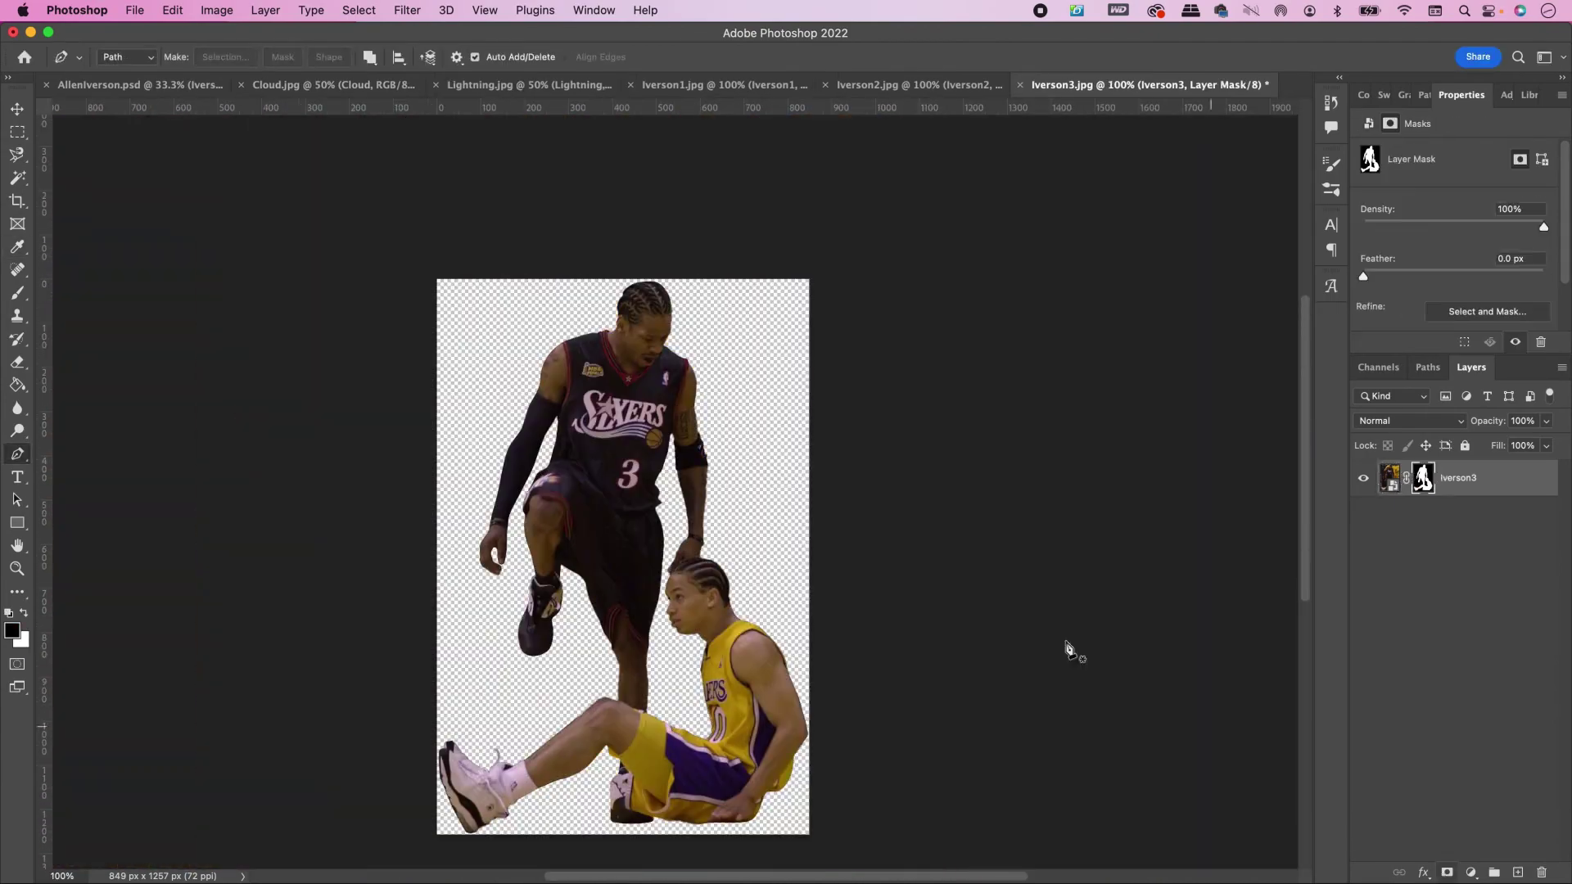
key(v)
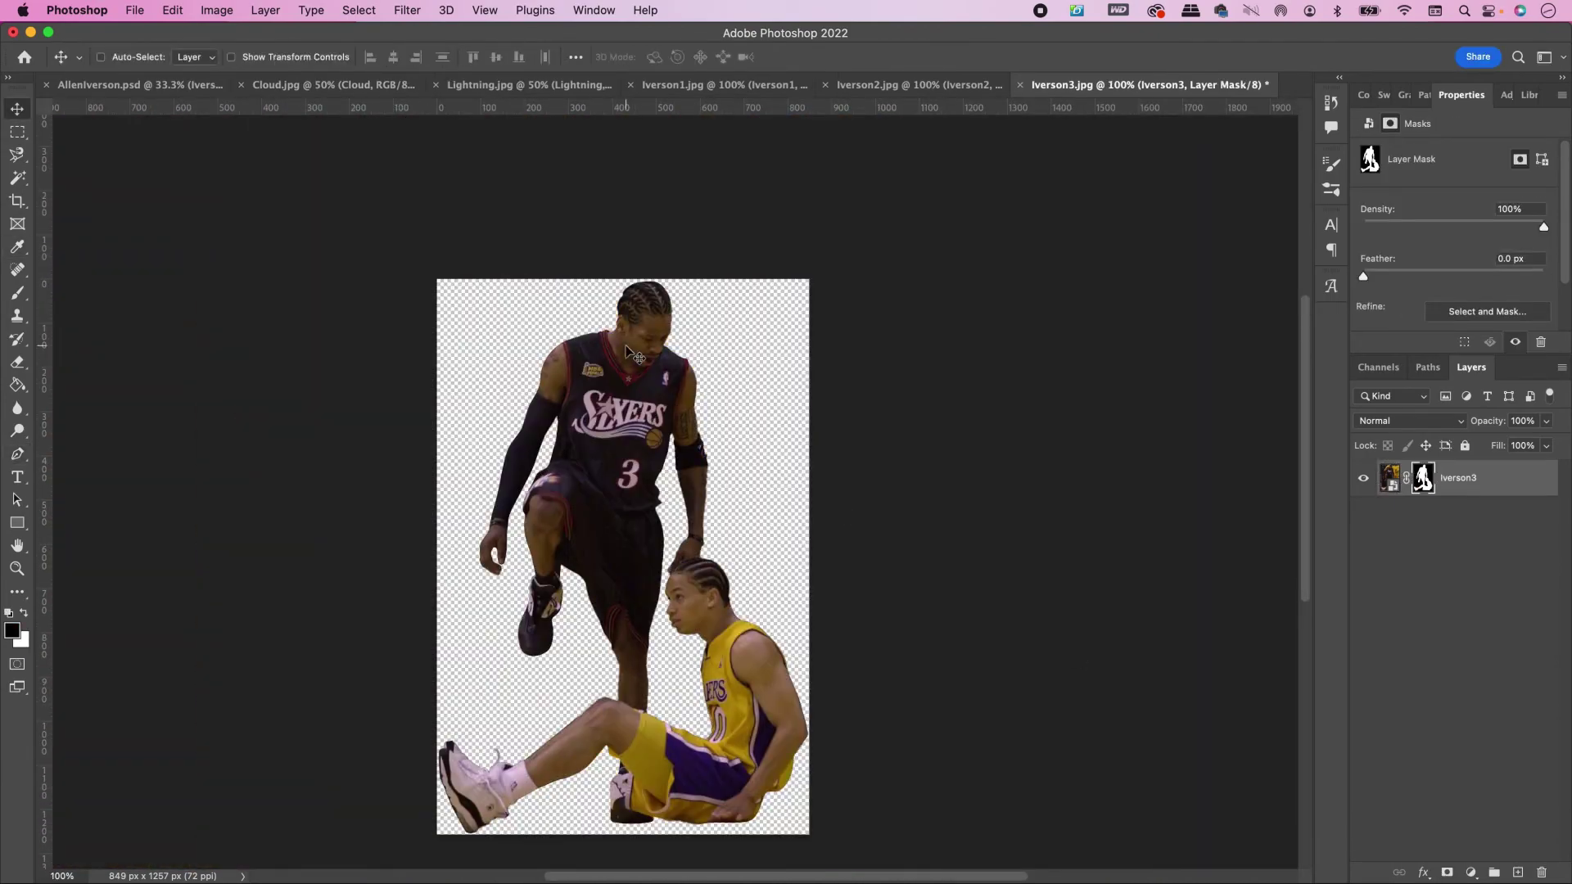
drag(627, 351, 687, 514)
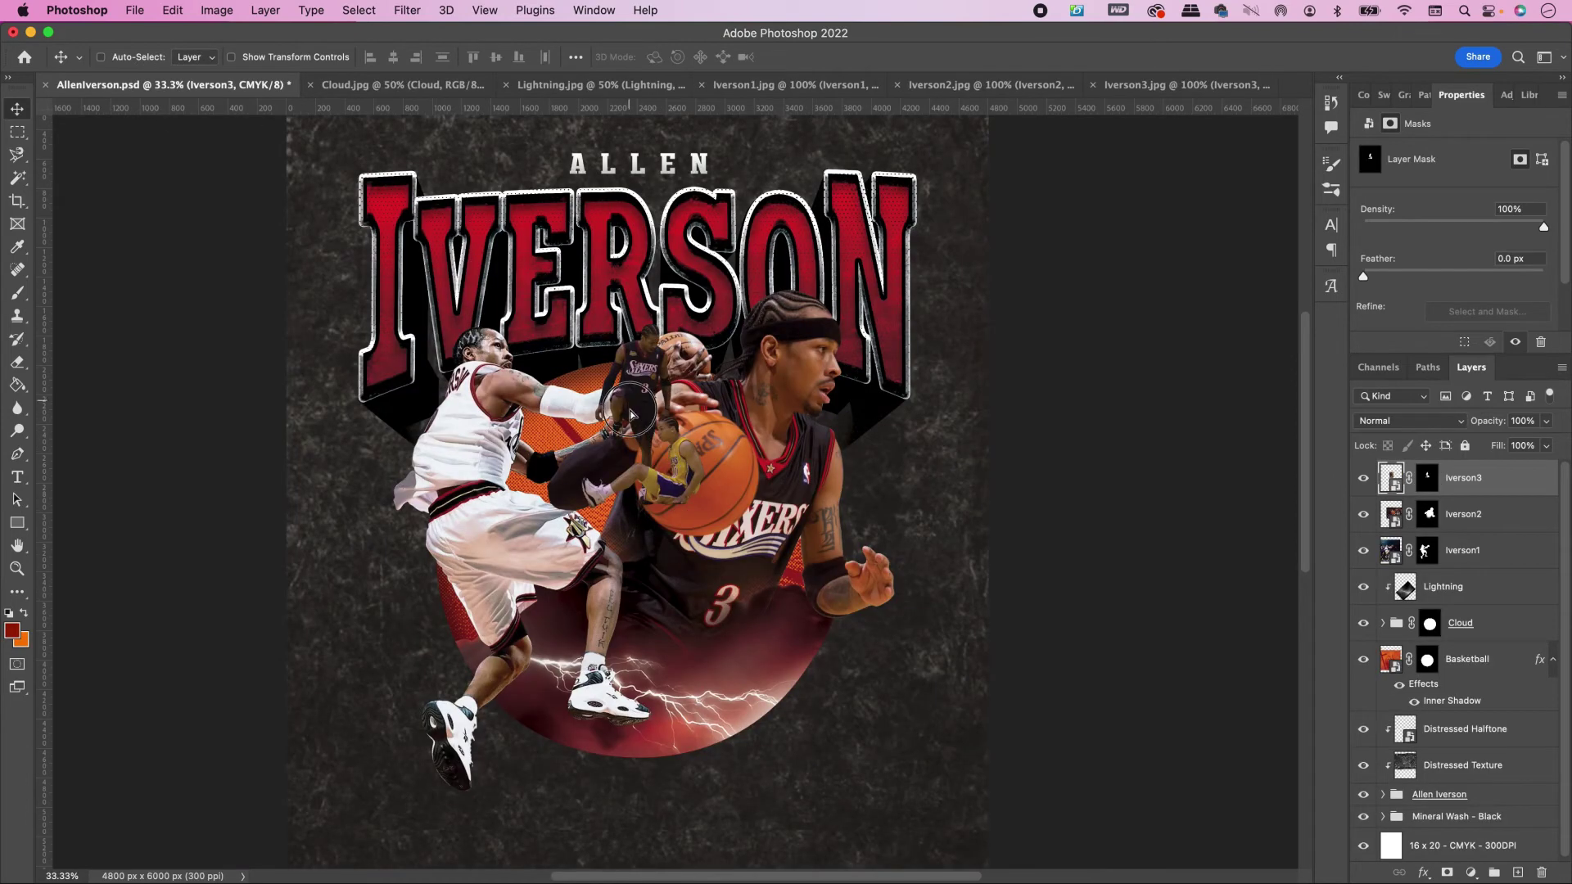
Step: Scale the Iverson3 layer to 240% and position the two players over the basketball's center, between the other two cut-outs
drag(631, 415, 663, 567)
key(ctrl+t)
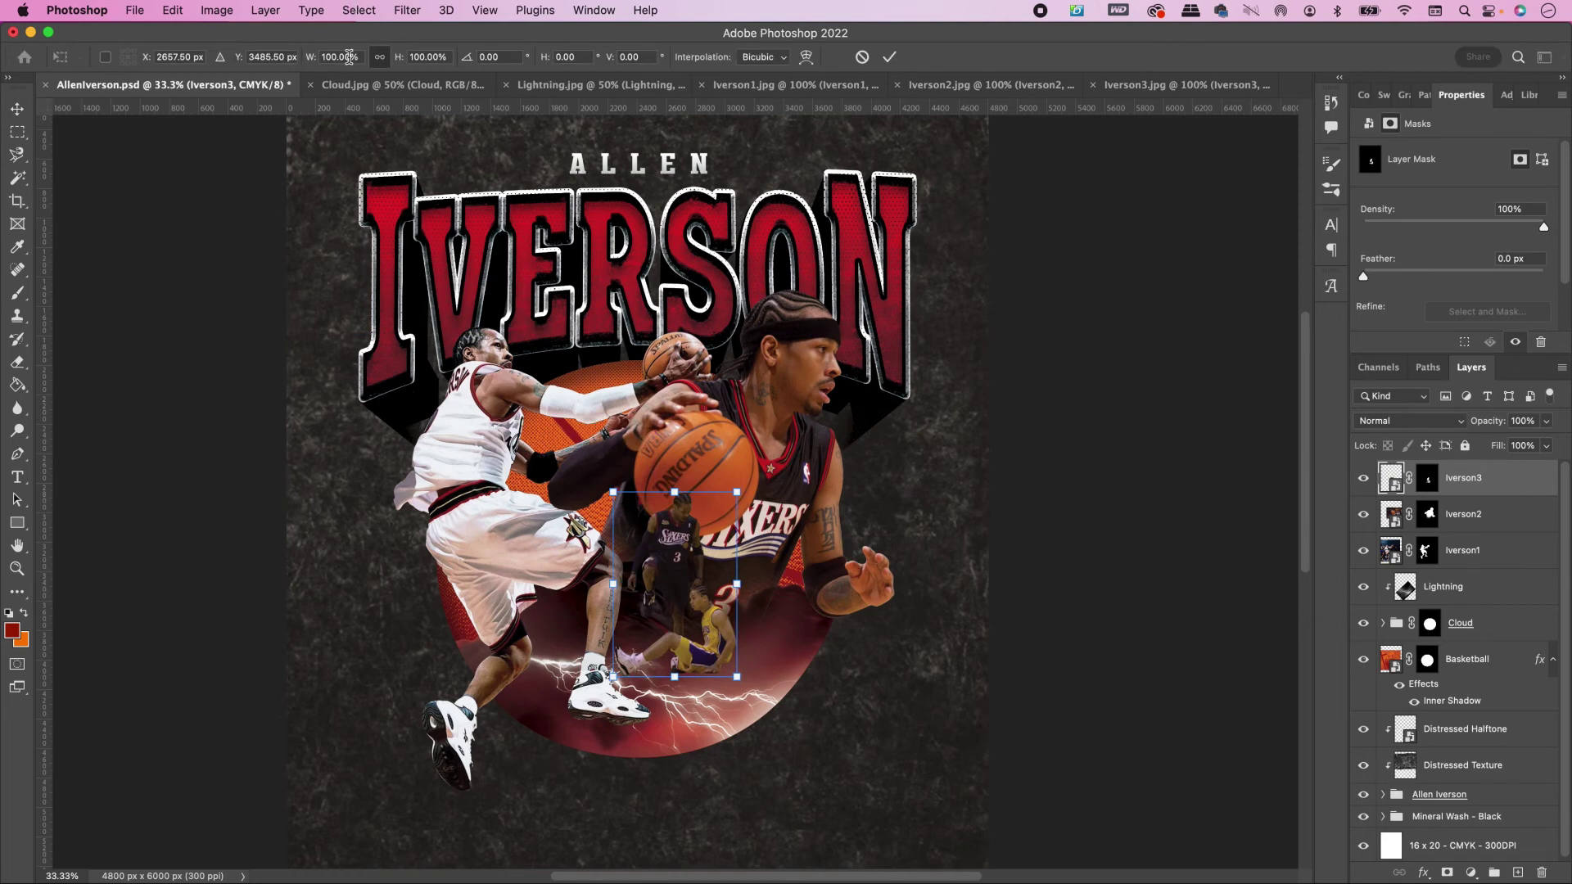
key(shift+Up)
key(shift+Up)
key(shift+Up)
key(shift+Up)
key(shift+Up)
key(shift+Up)
key(shift+Up)
key(shift+Up)
key(shift+Up)
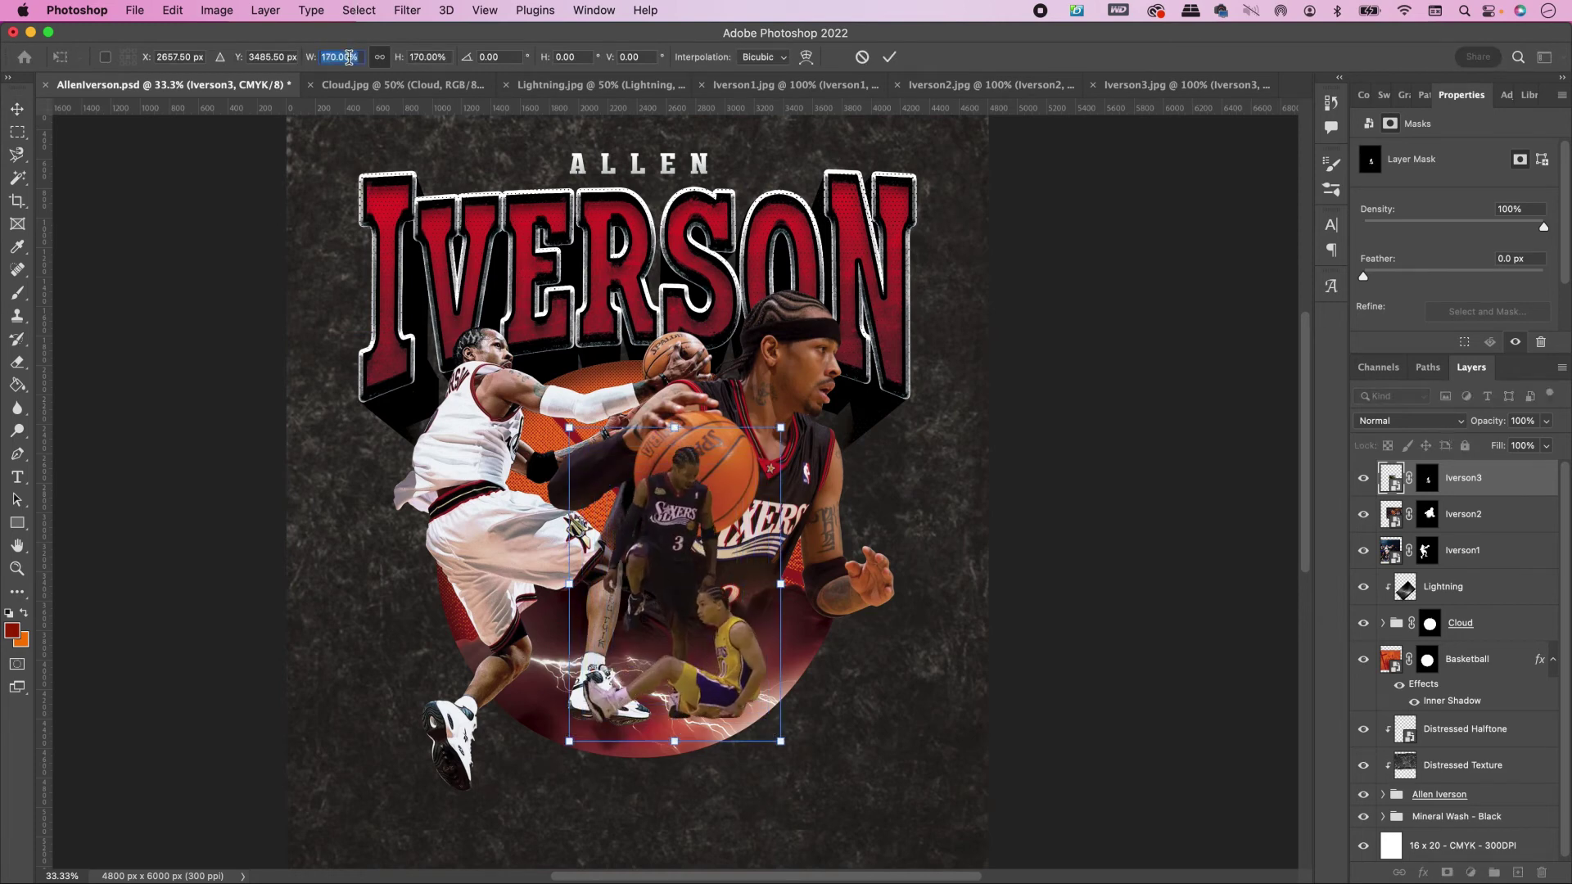
key(shift+Up)
key(shift+Up)
key(shift+Up)
key(shift+Up)
key(shift+Up)
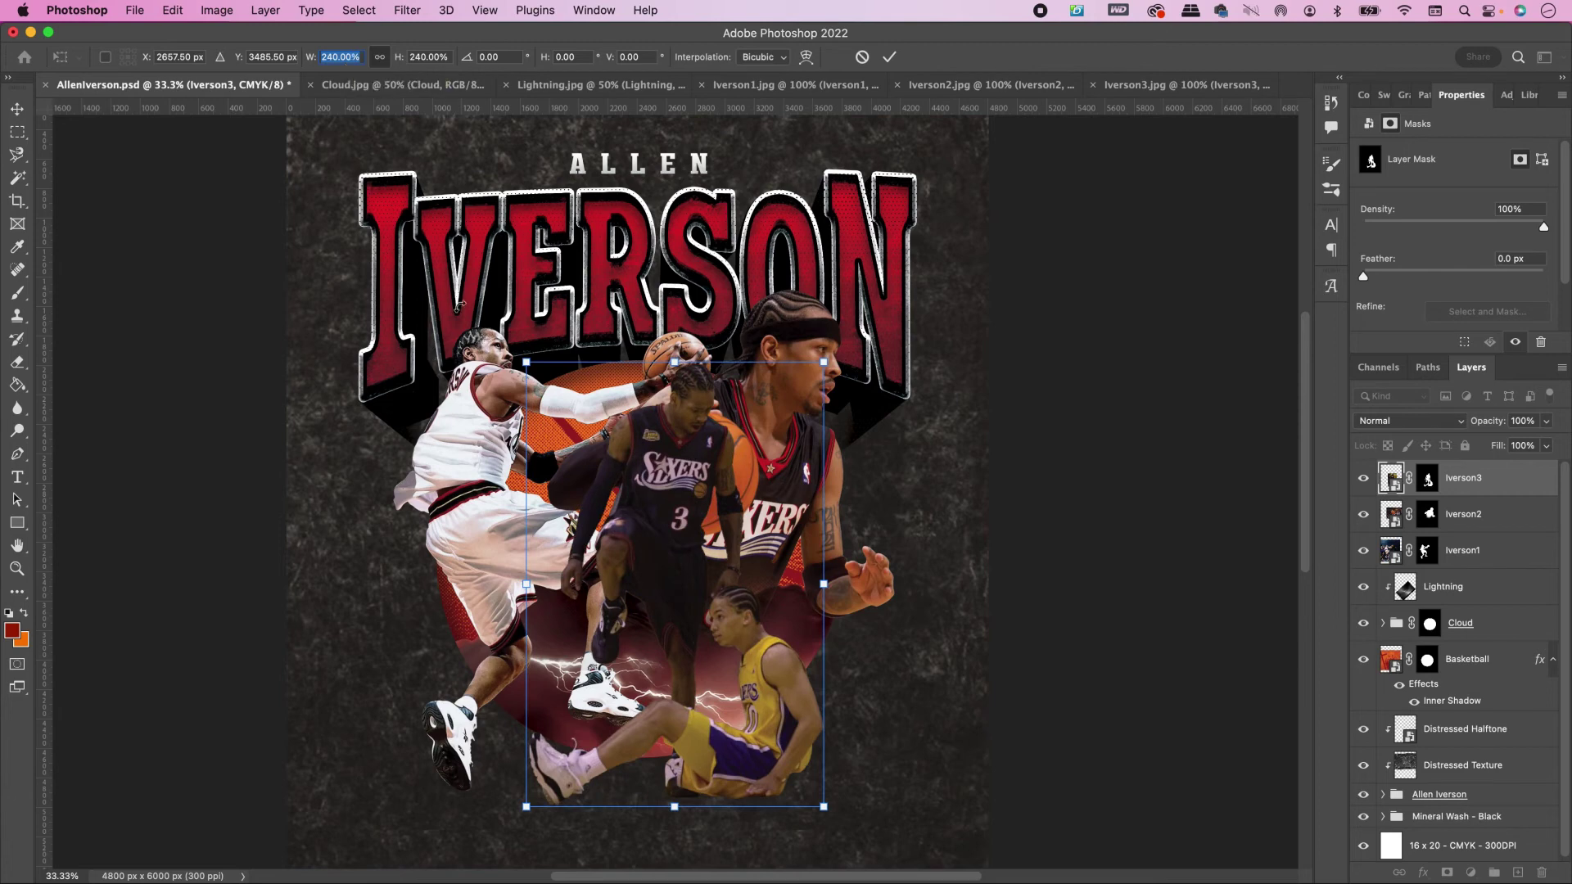
drag(686, 461, 644, 449)
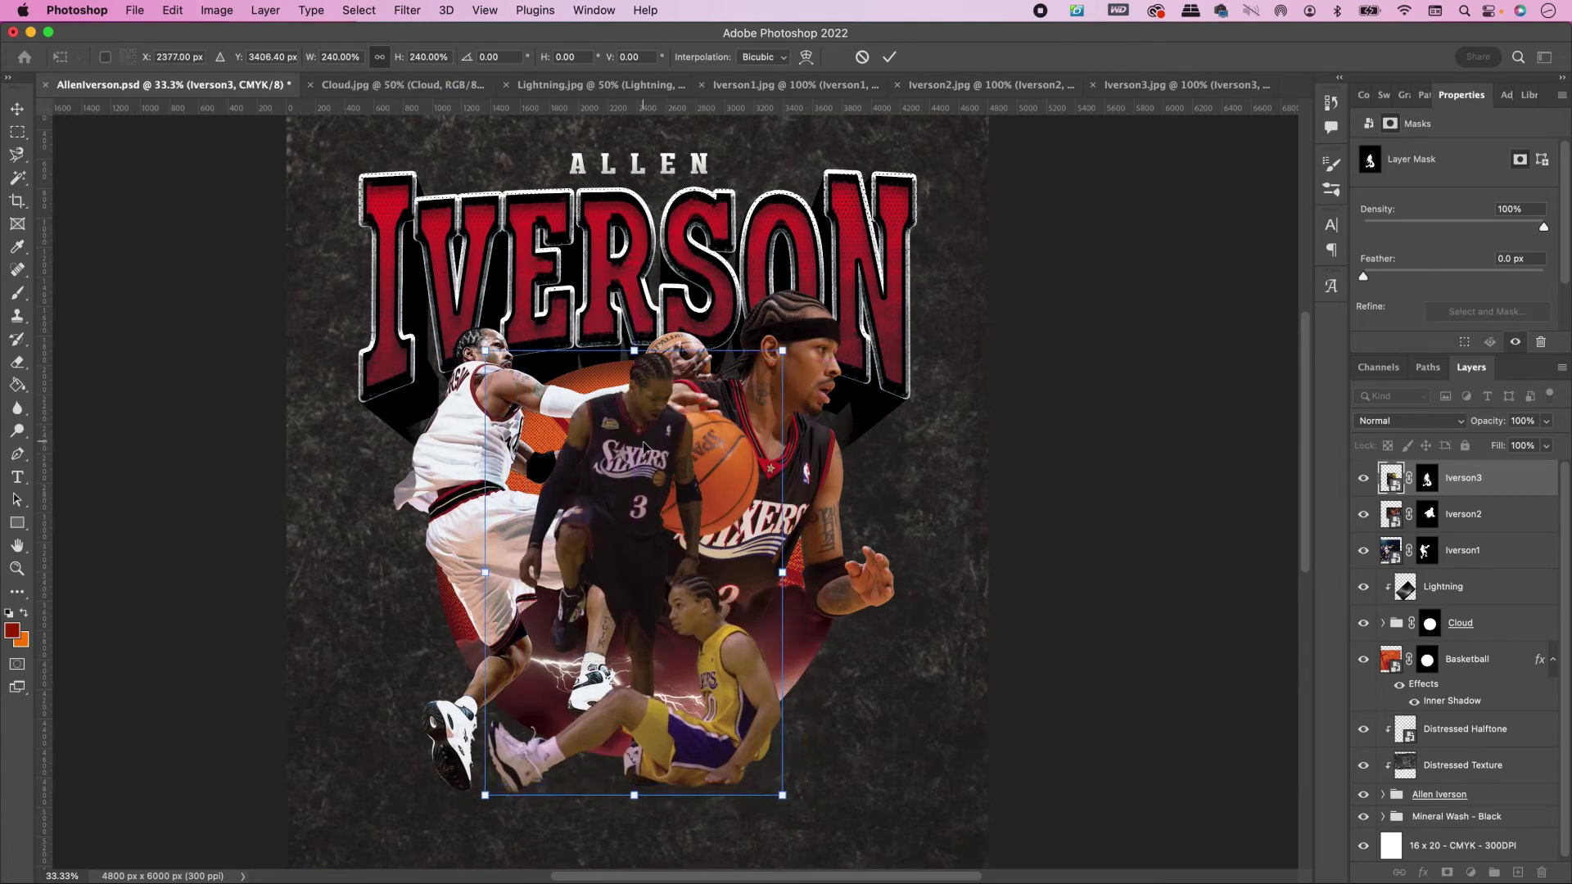
key(Return)
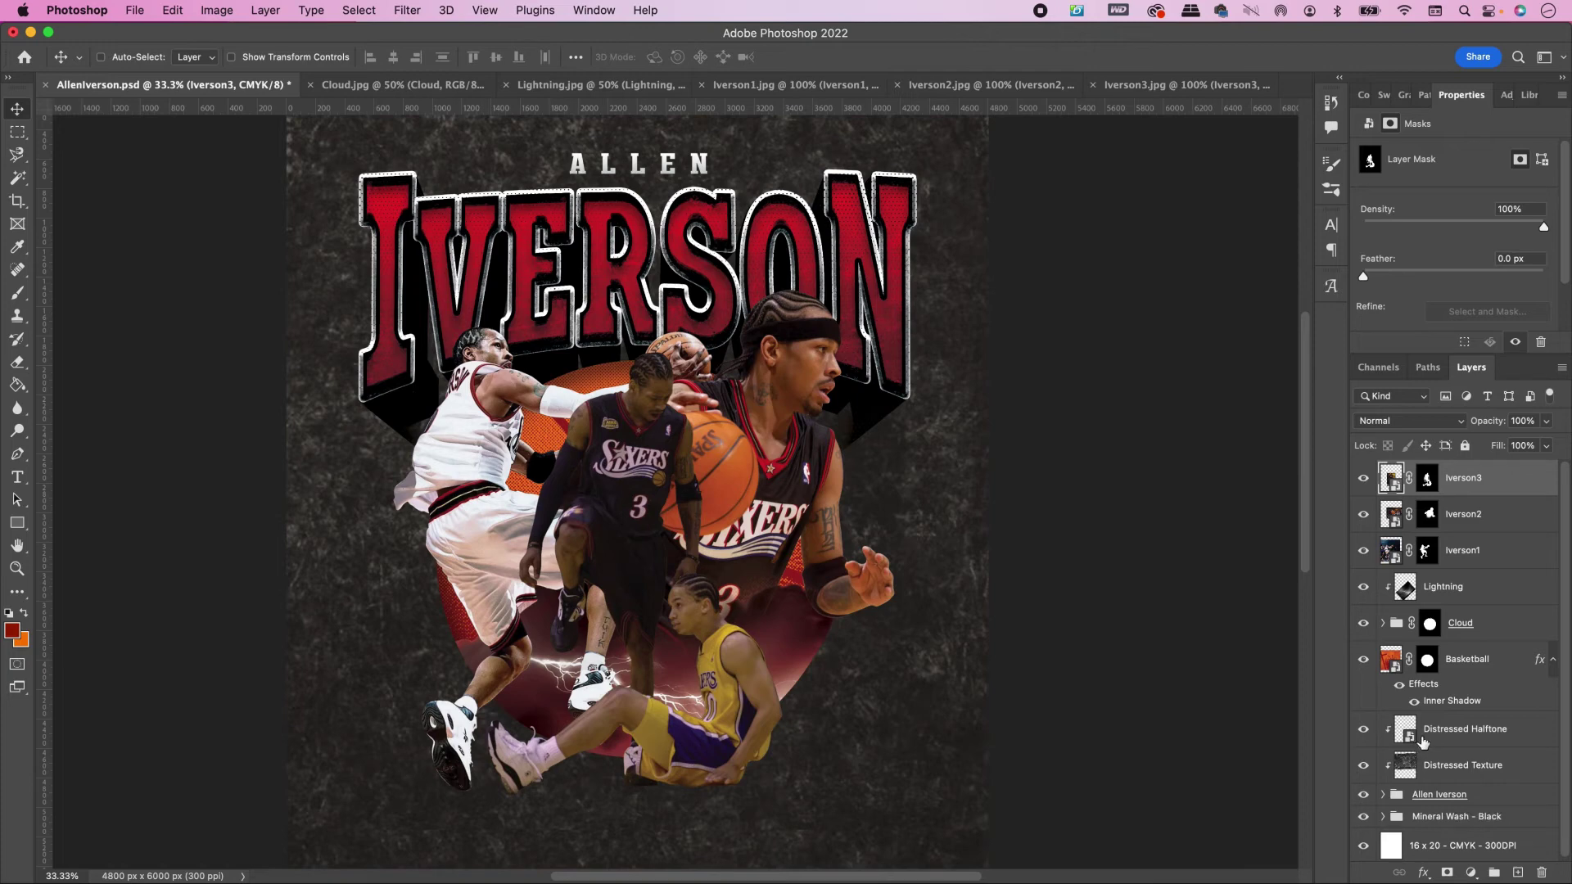
Step: Using the inverted Basketball mask selection, paint black on the Iverson3 mask to hide the parts beyond the circle, and deselect
super+click(1427, 663)
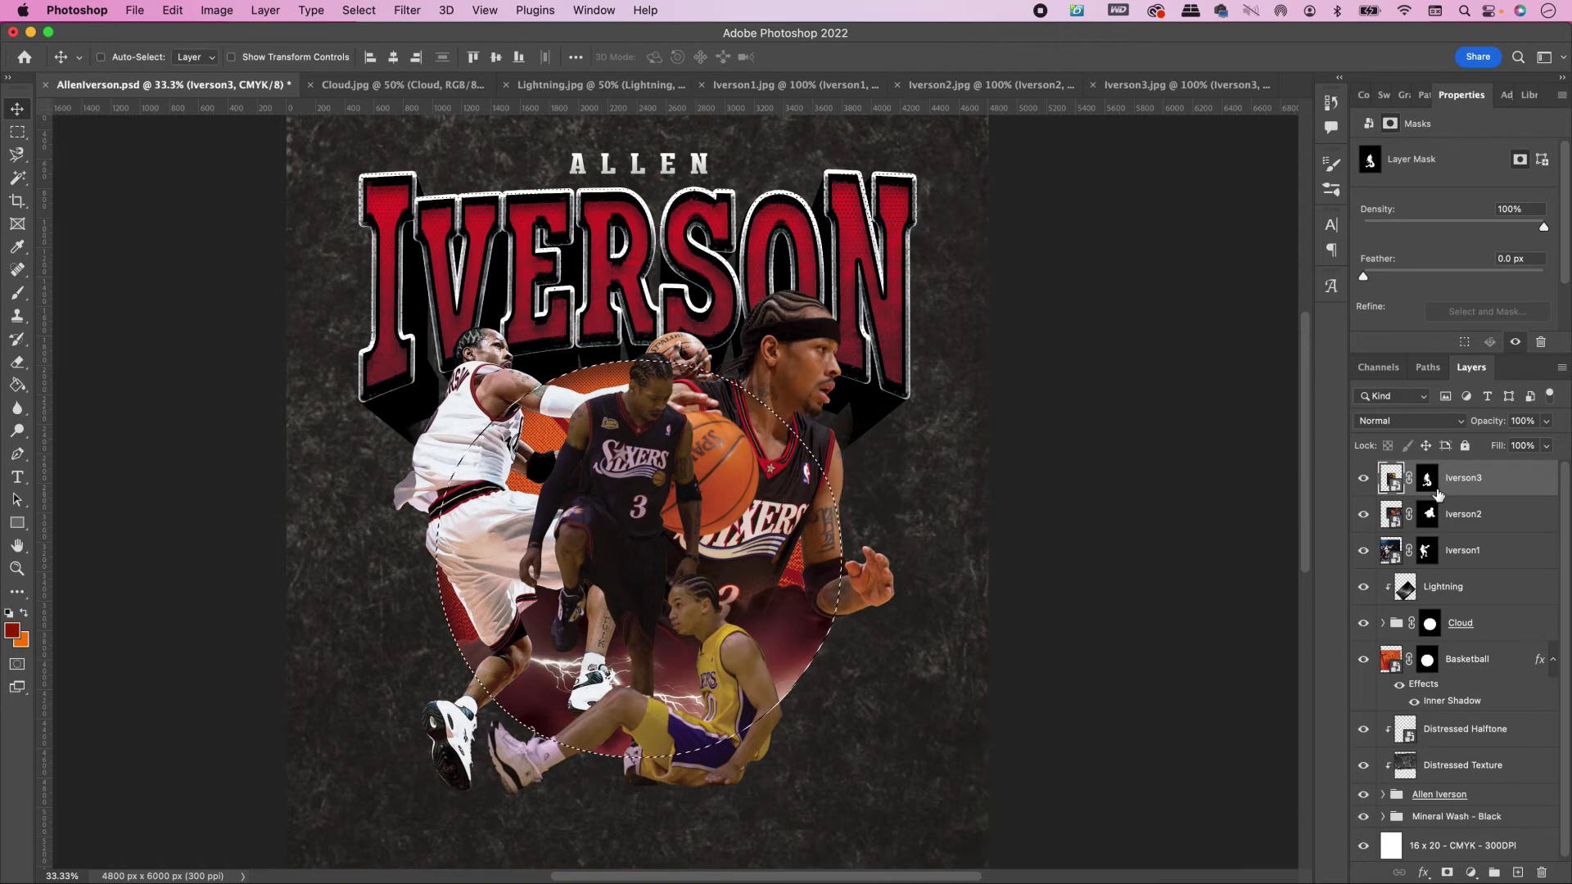
click(1427, 478)
key(b)
key(d)
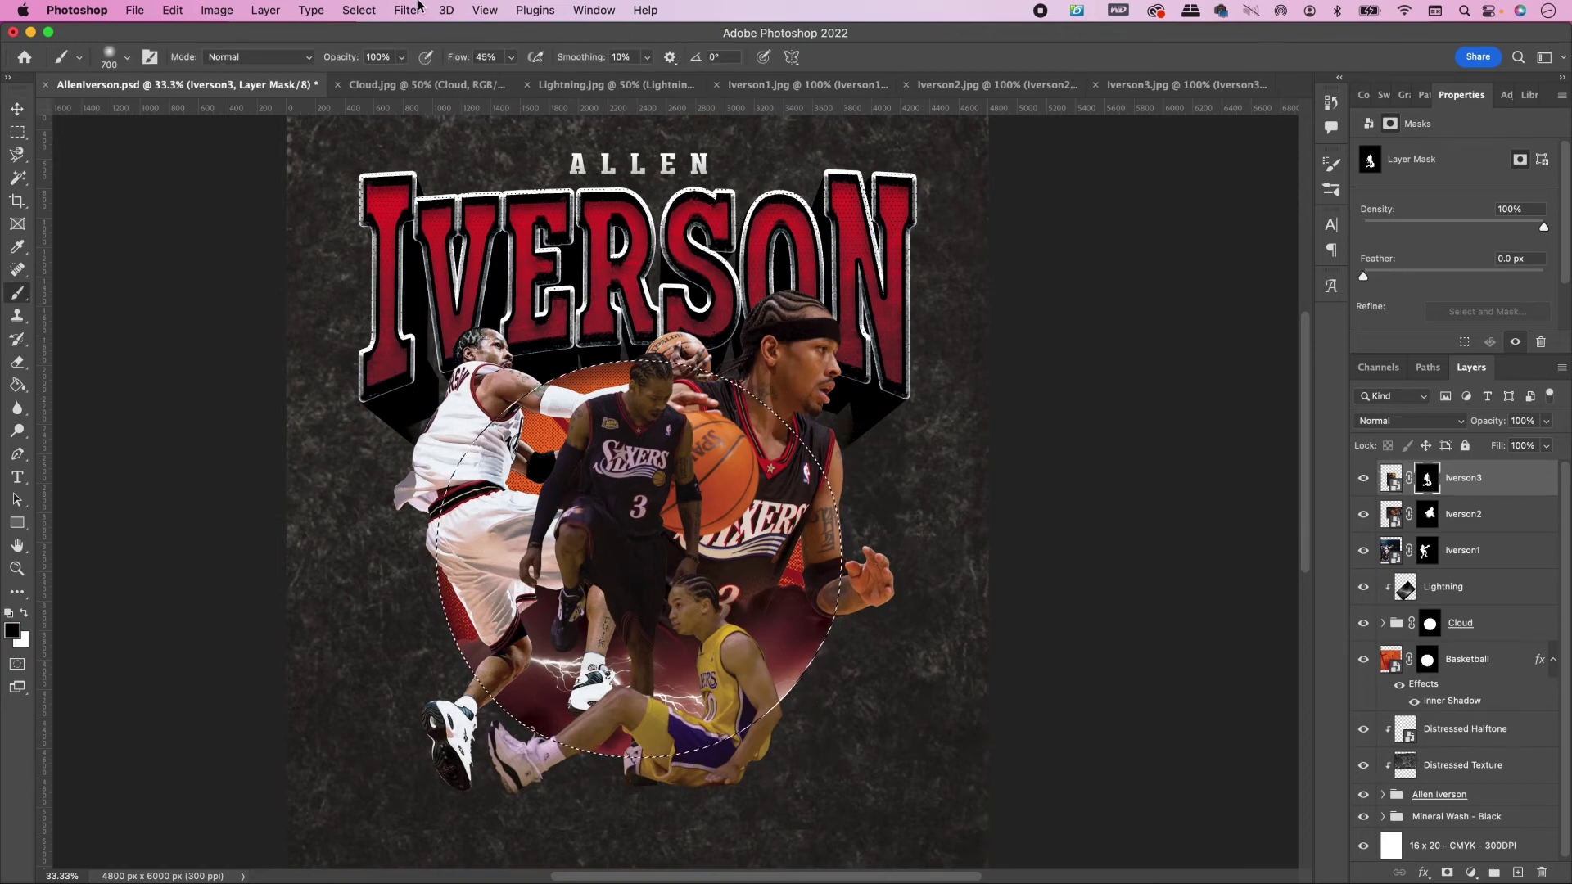
click(357, 11)
click(388, 83)
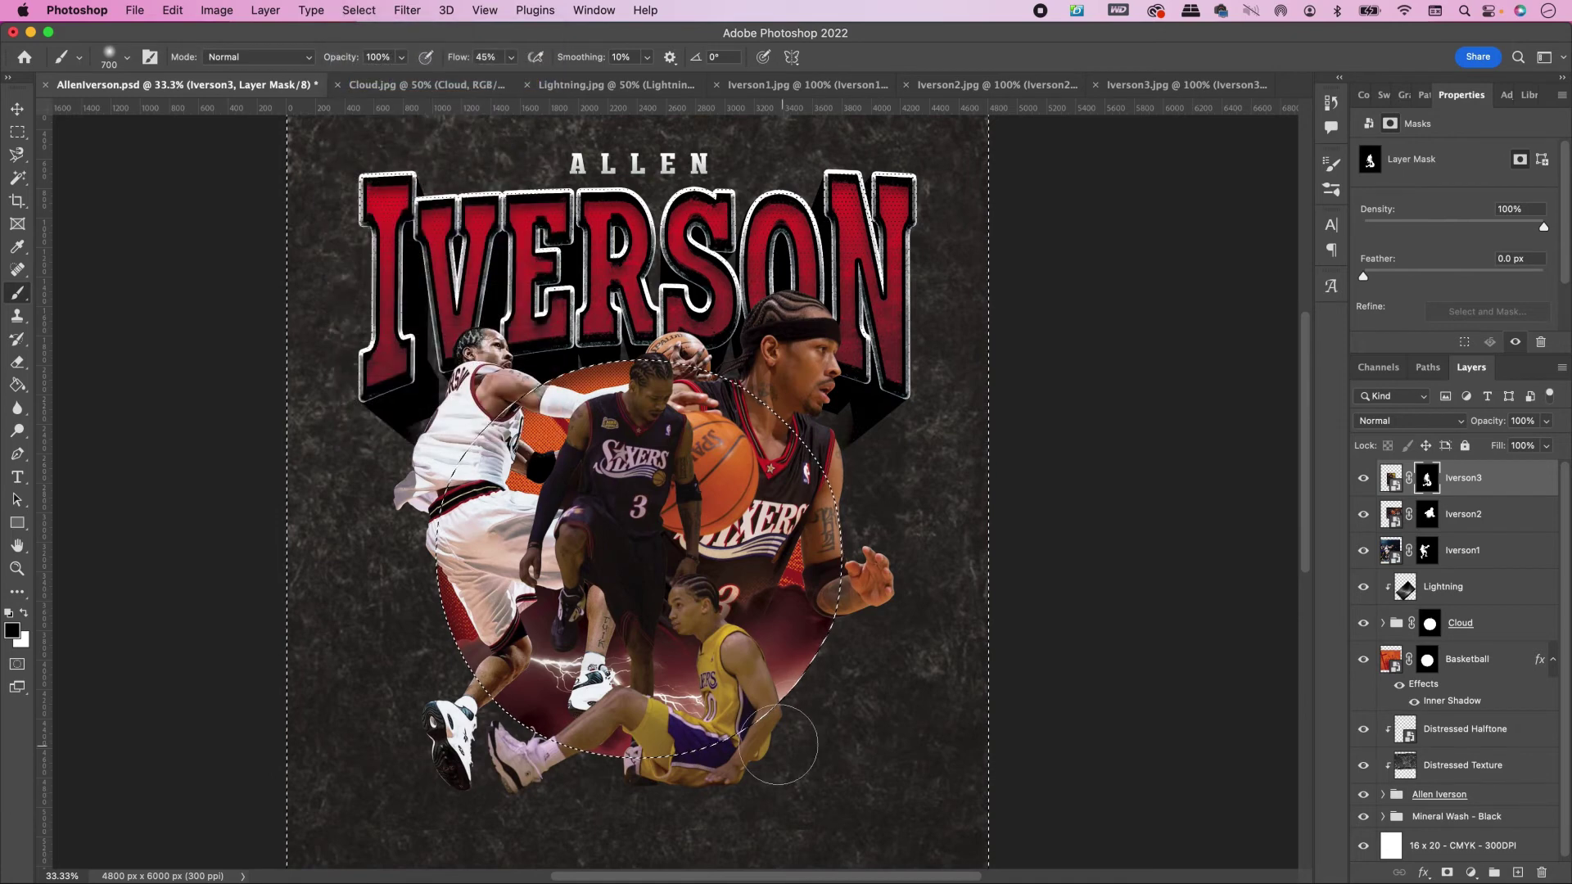
mouse_move(738, 756)
mouse_down()
mouse_move(589, 819)
mouse_move(529, 737)
mouse_move(565, 754)
mouse_move(823, 725)
mouse_up()
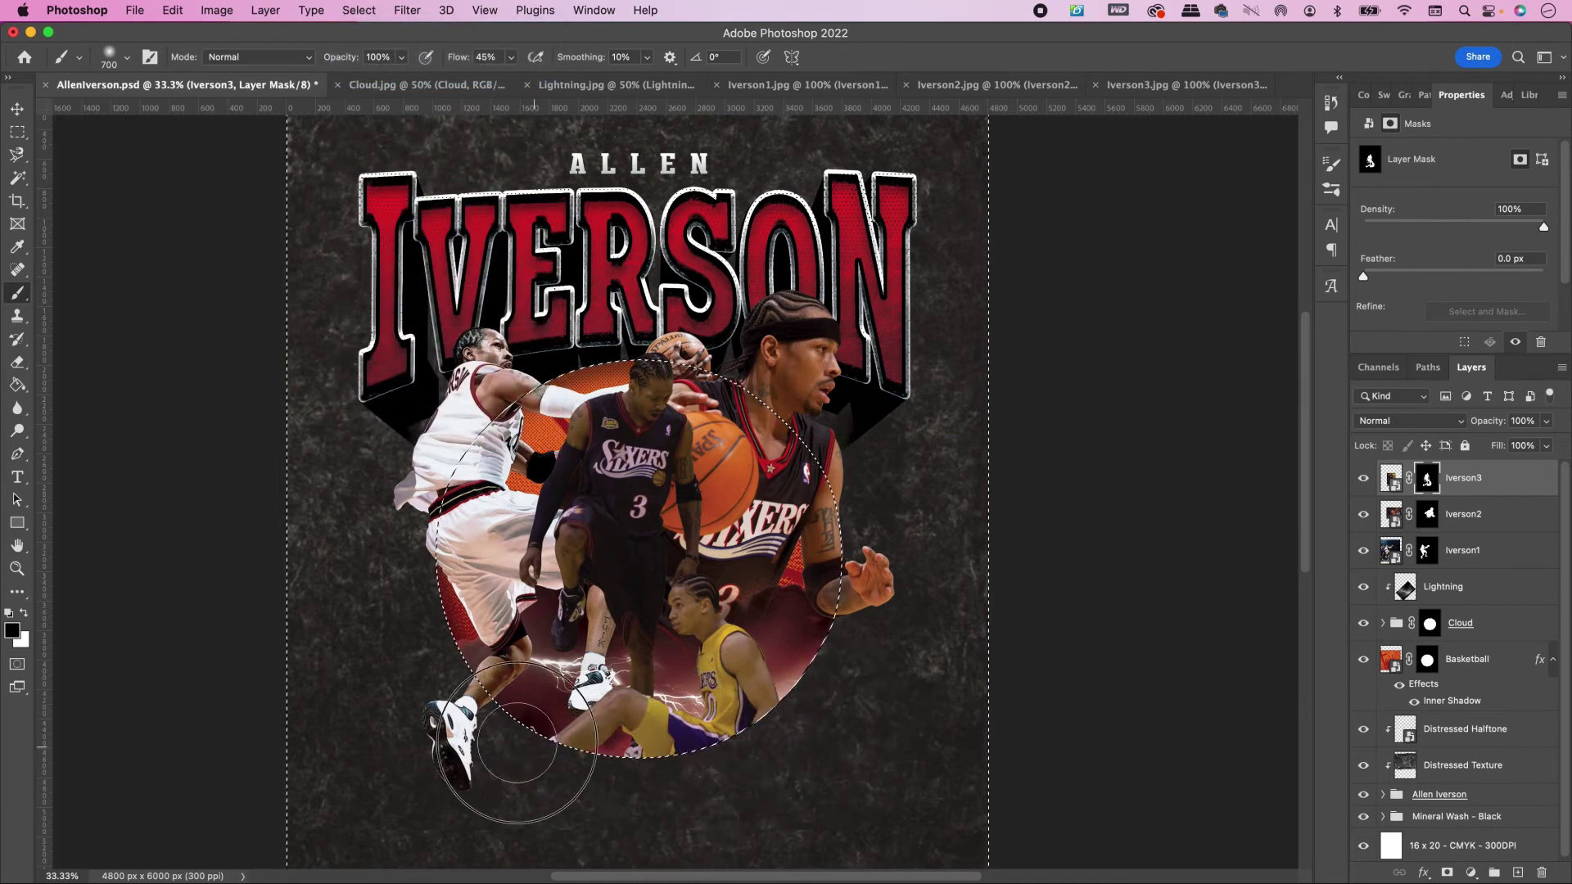
key(m)
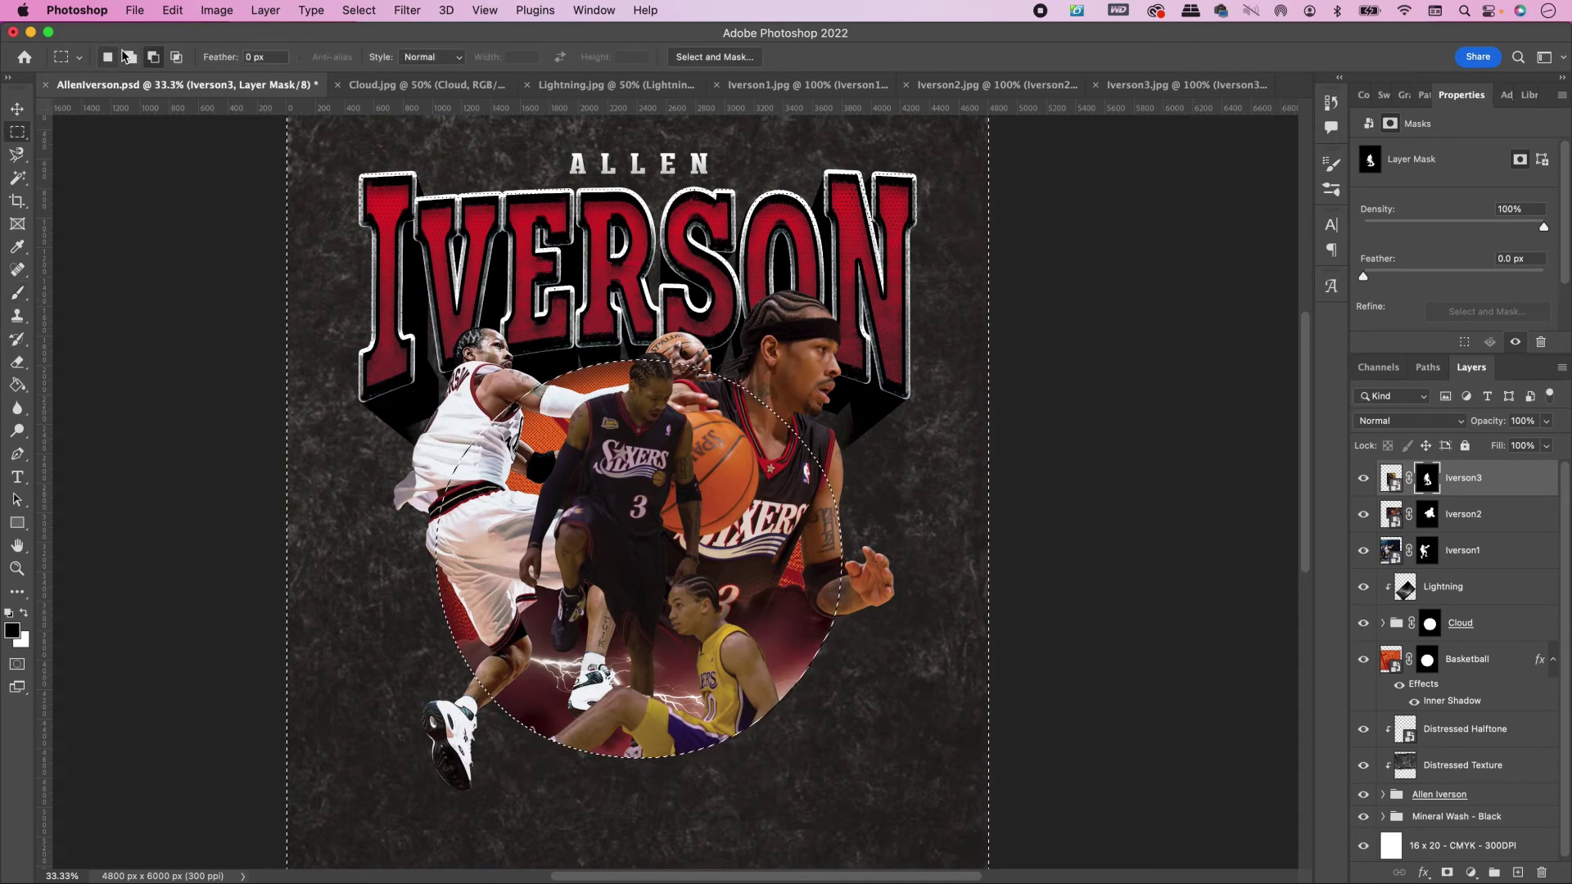
click(749, 807)
key(b)
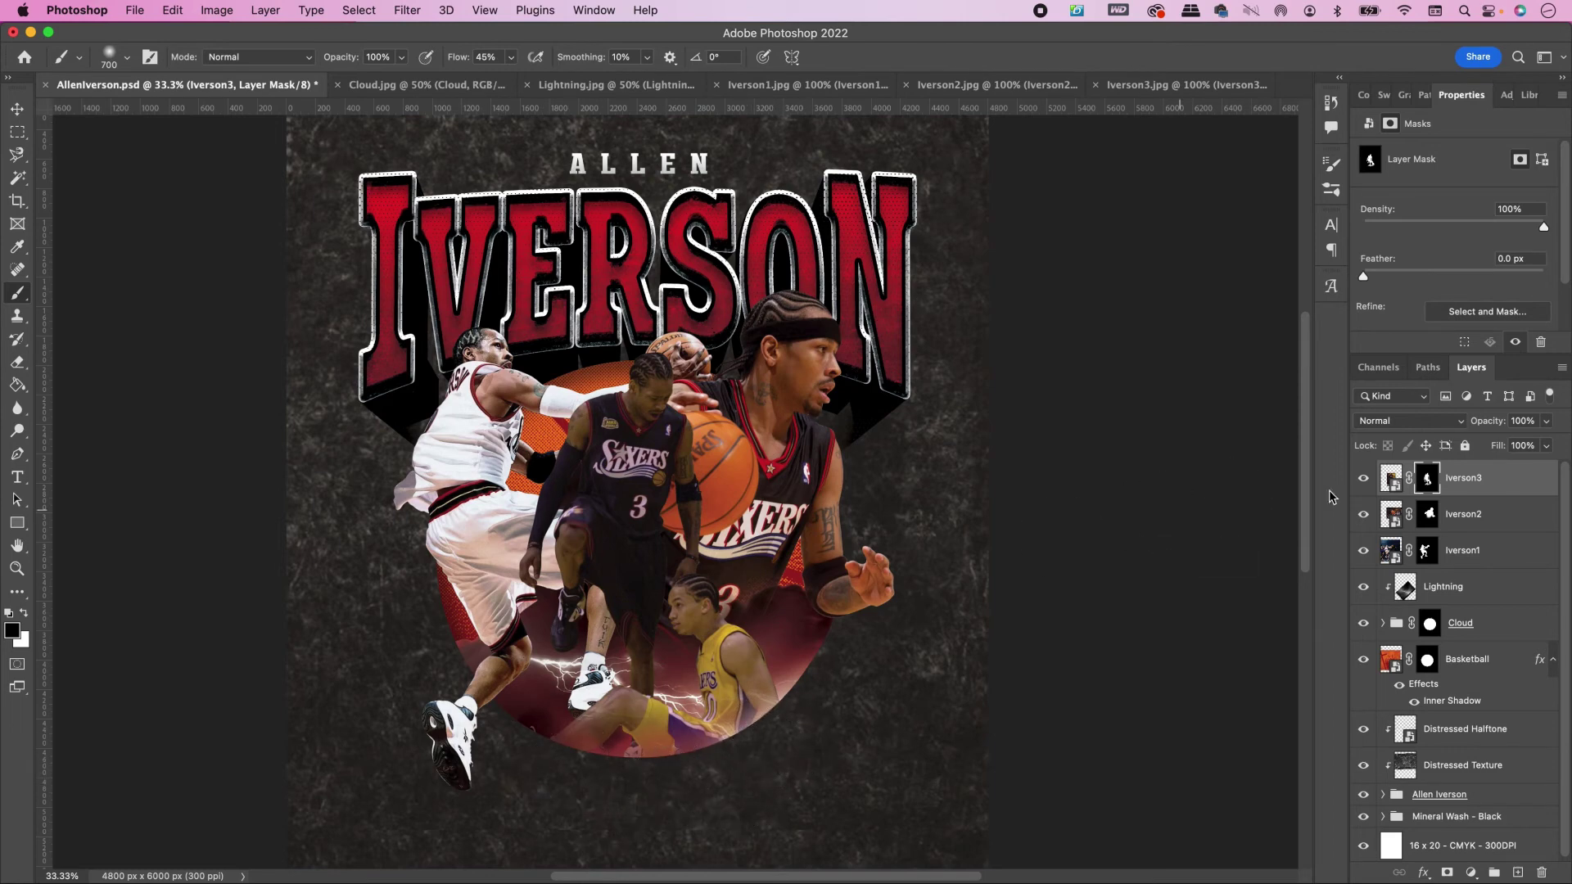
Step: Add a white Outer Glow to the Iverson3 layer with Linear Dodge (Add) blending, 40% opacity and a size of 109 px
double_click(1513, 483)
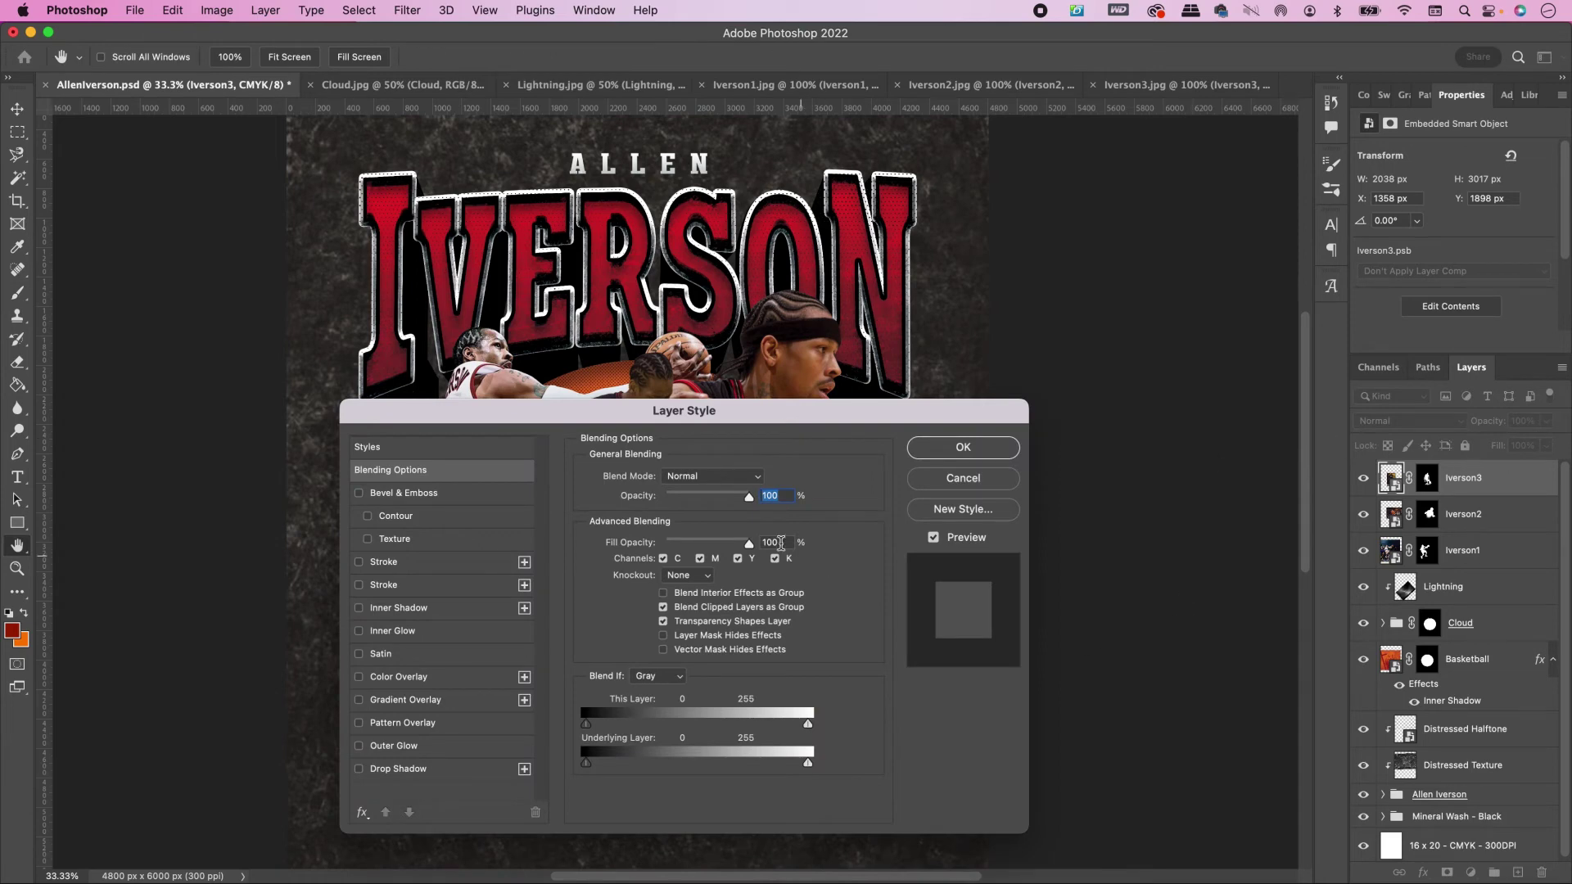
click(394, 747)
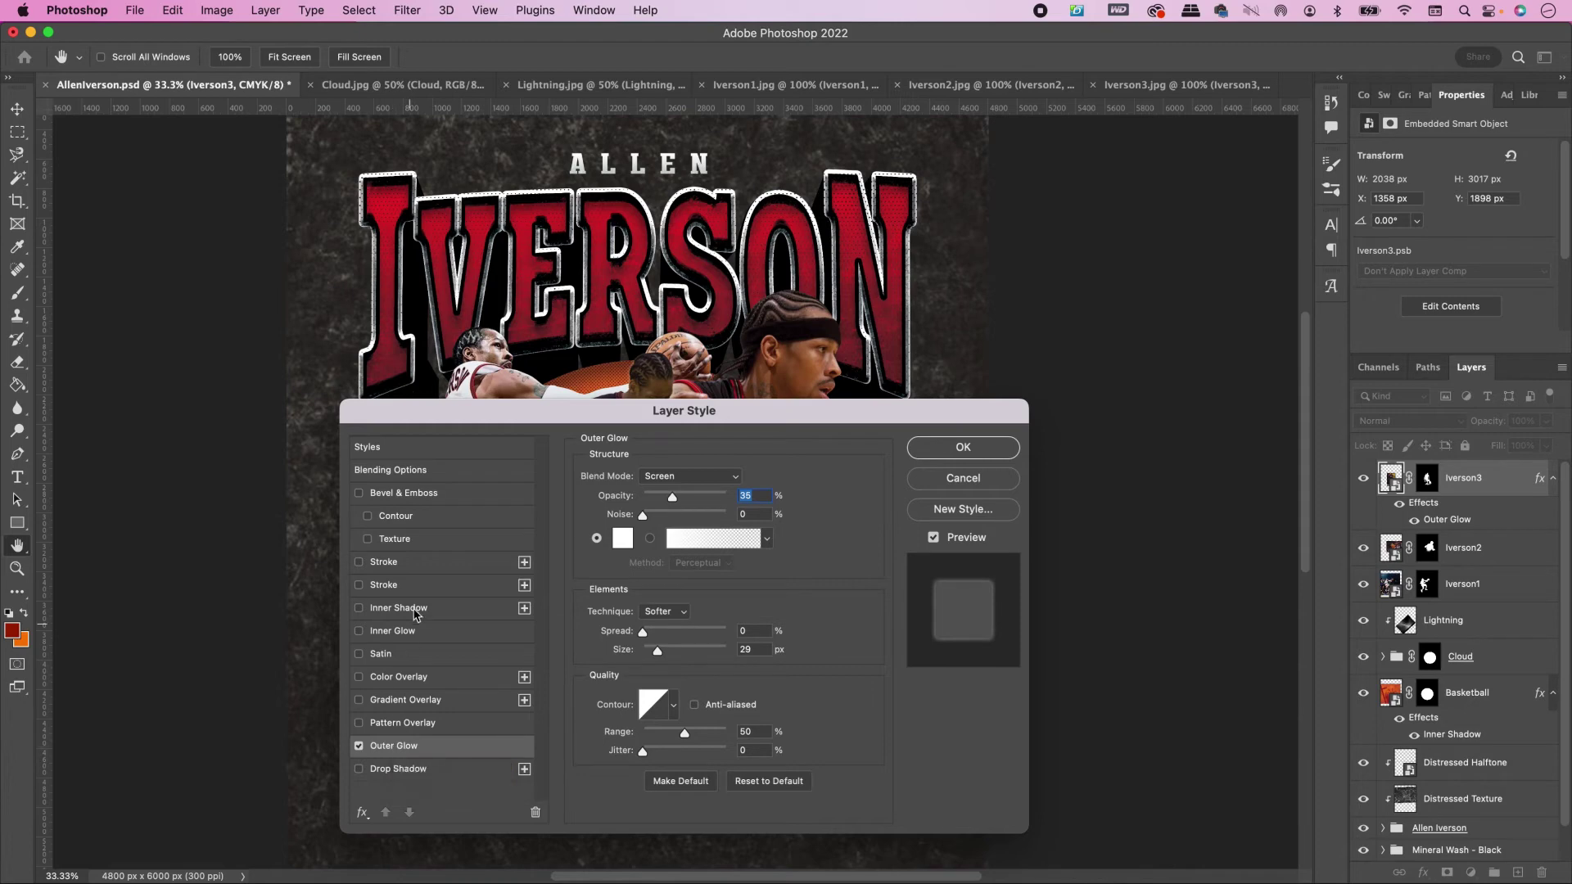
click(654, 479)
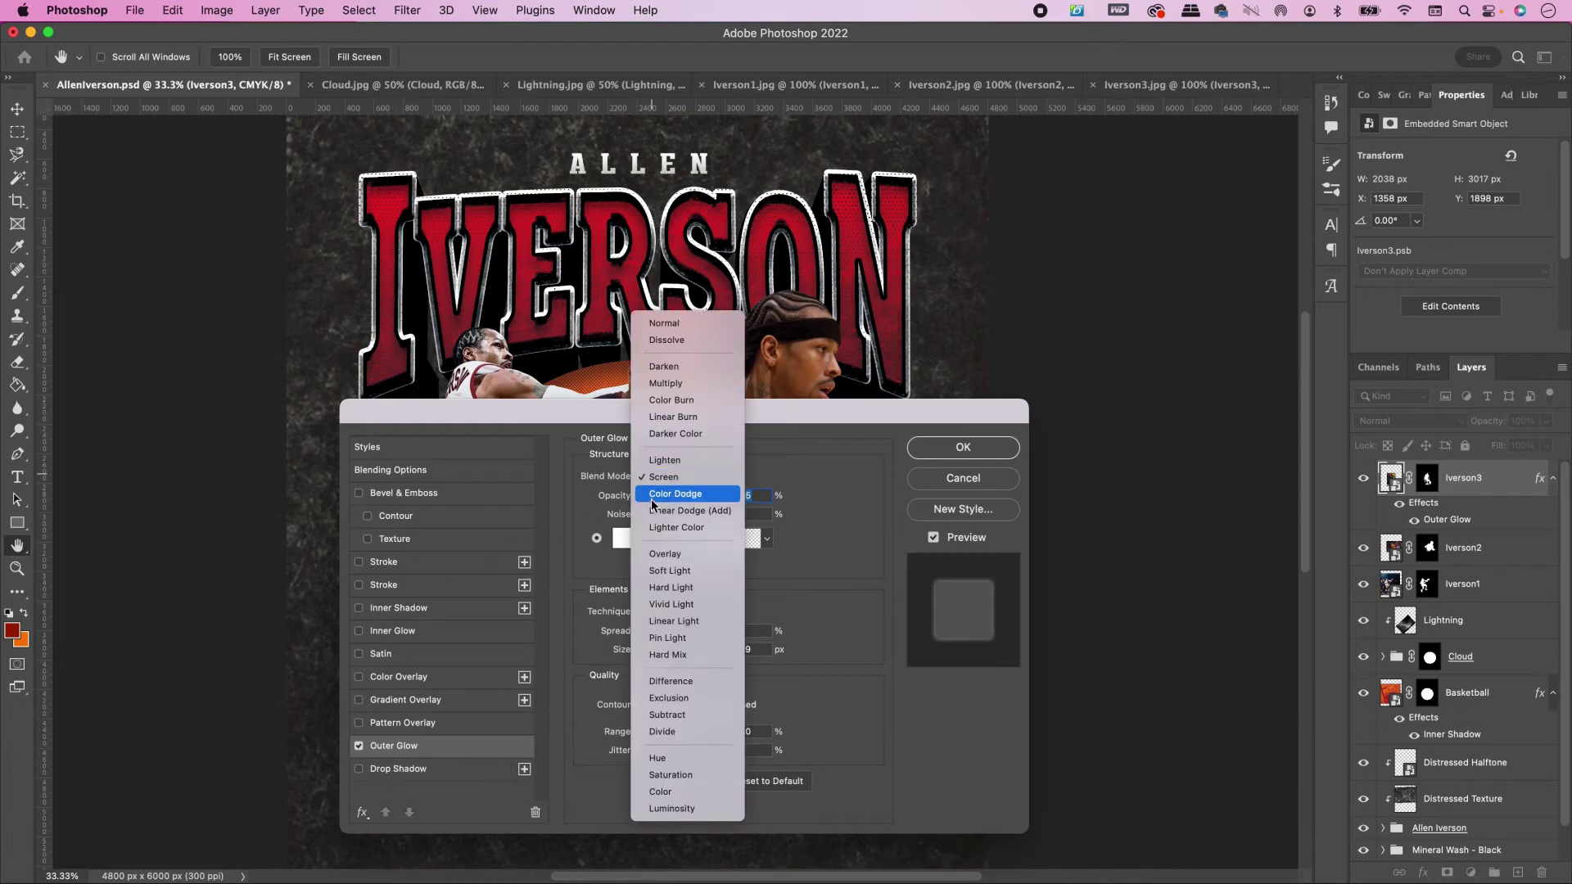
click(653, 510)
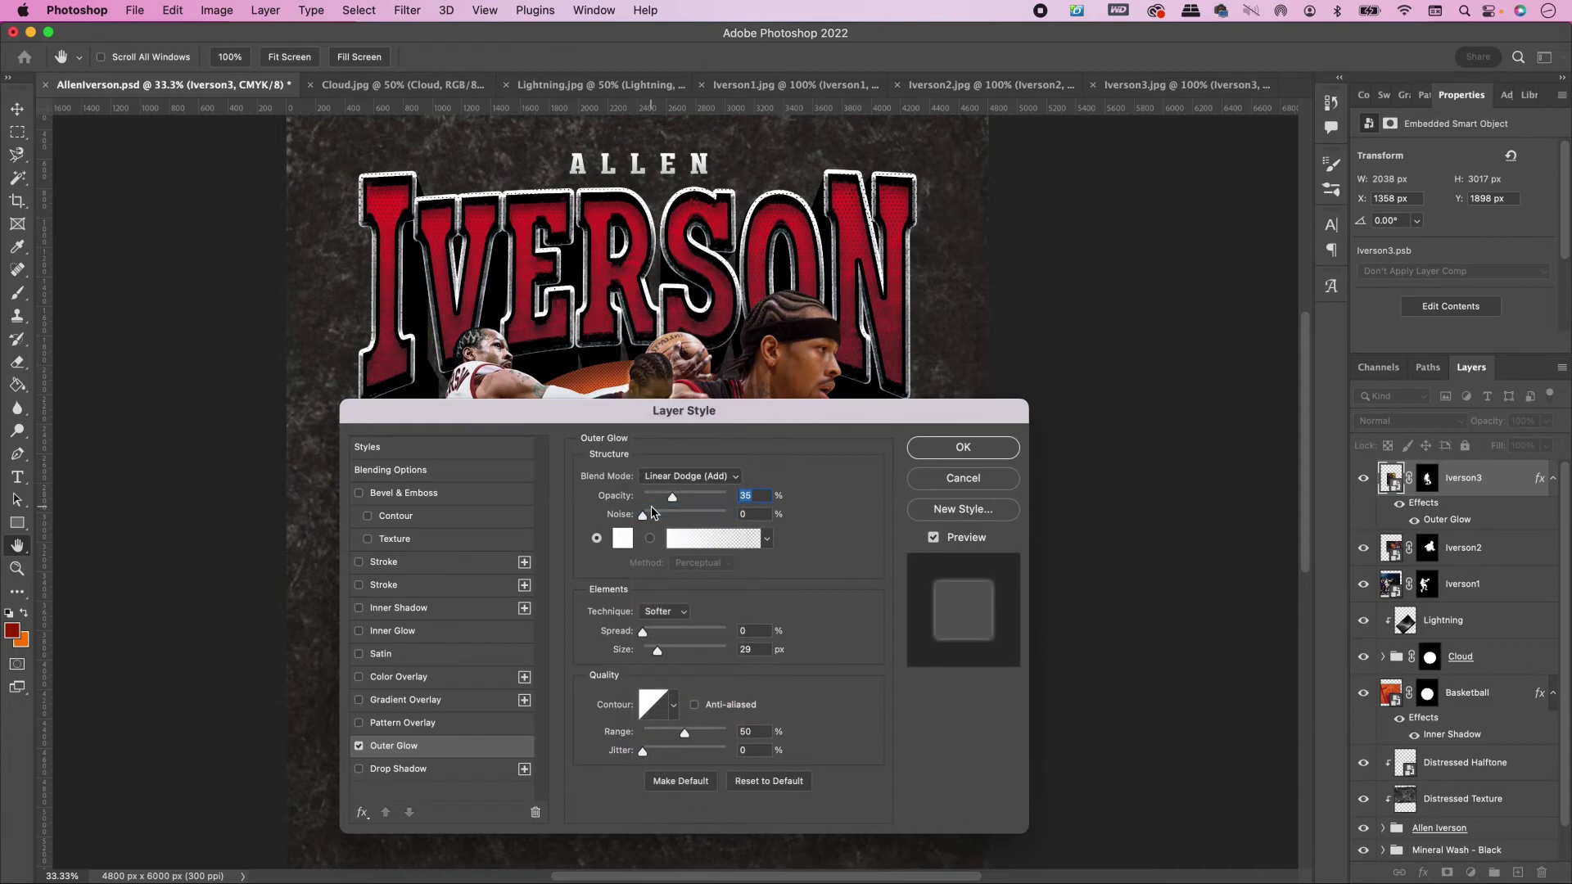
click(623, 542)
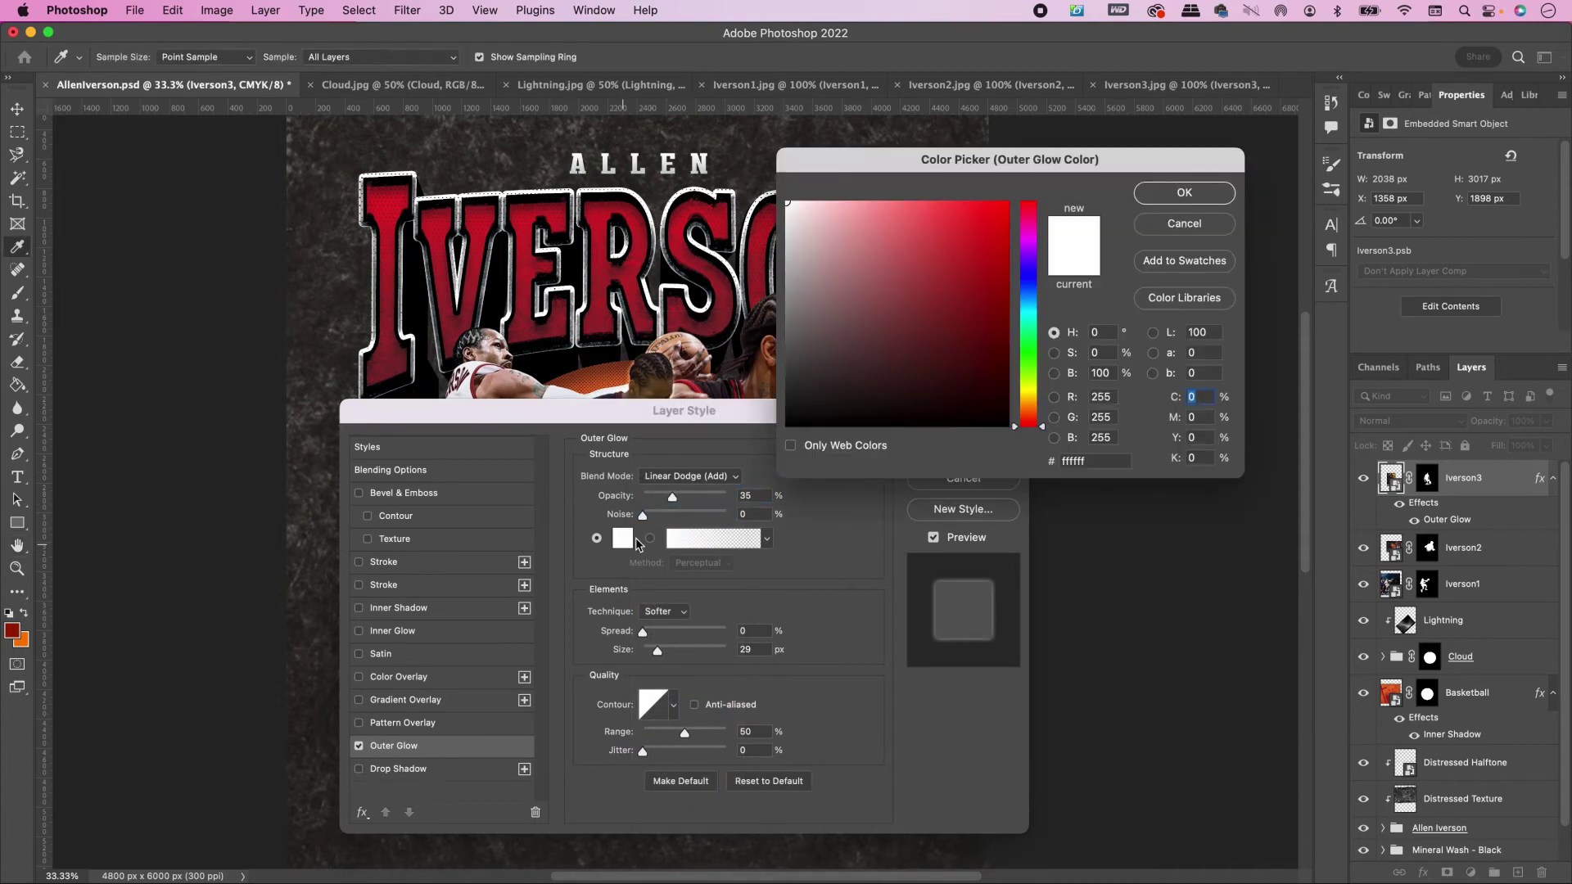
click(1195, 195)
text(40)
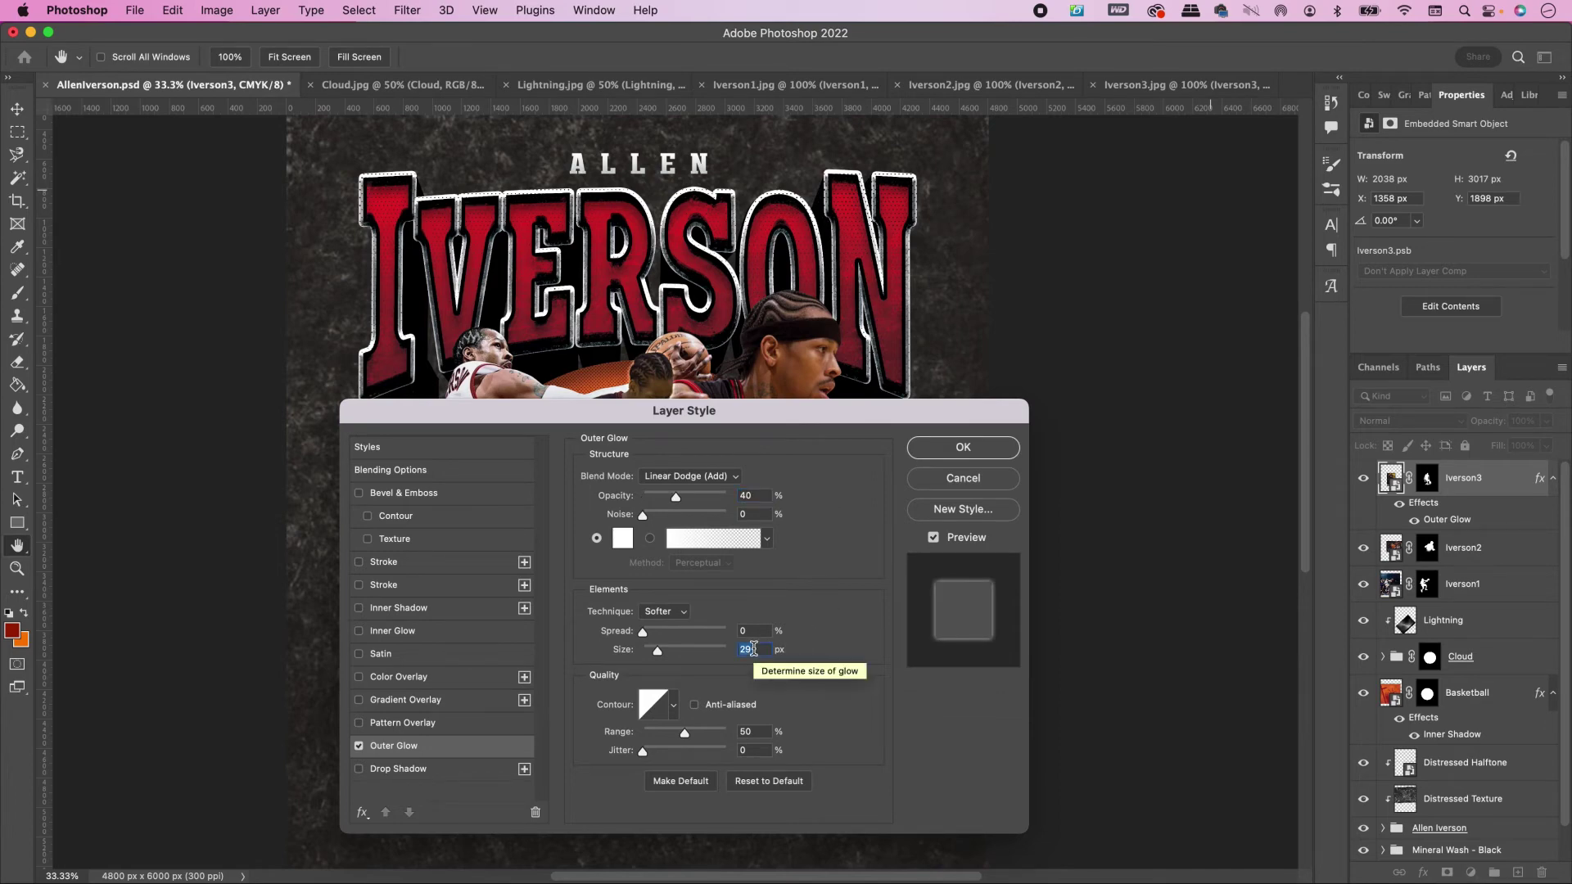
text(109)
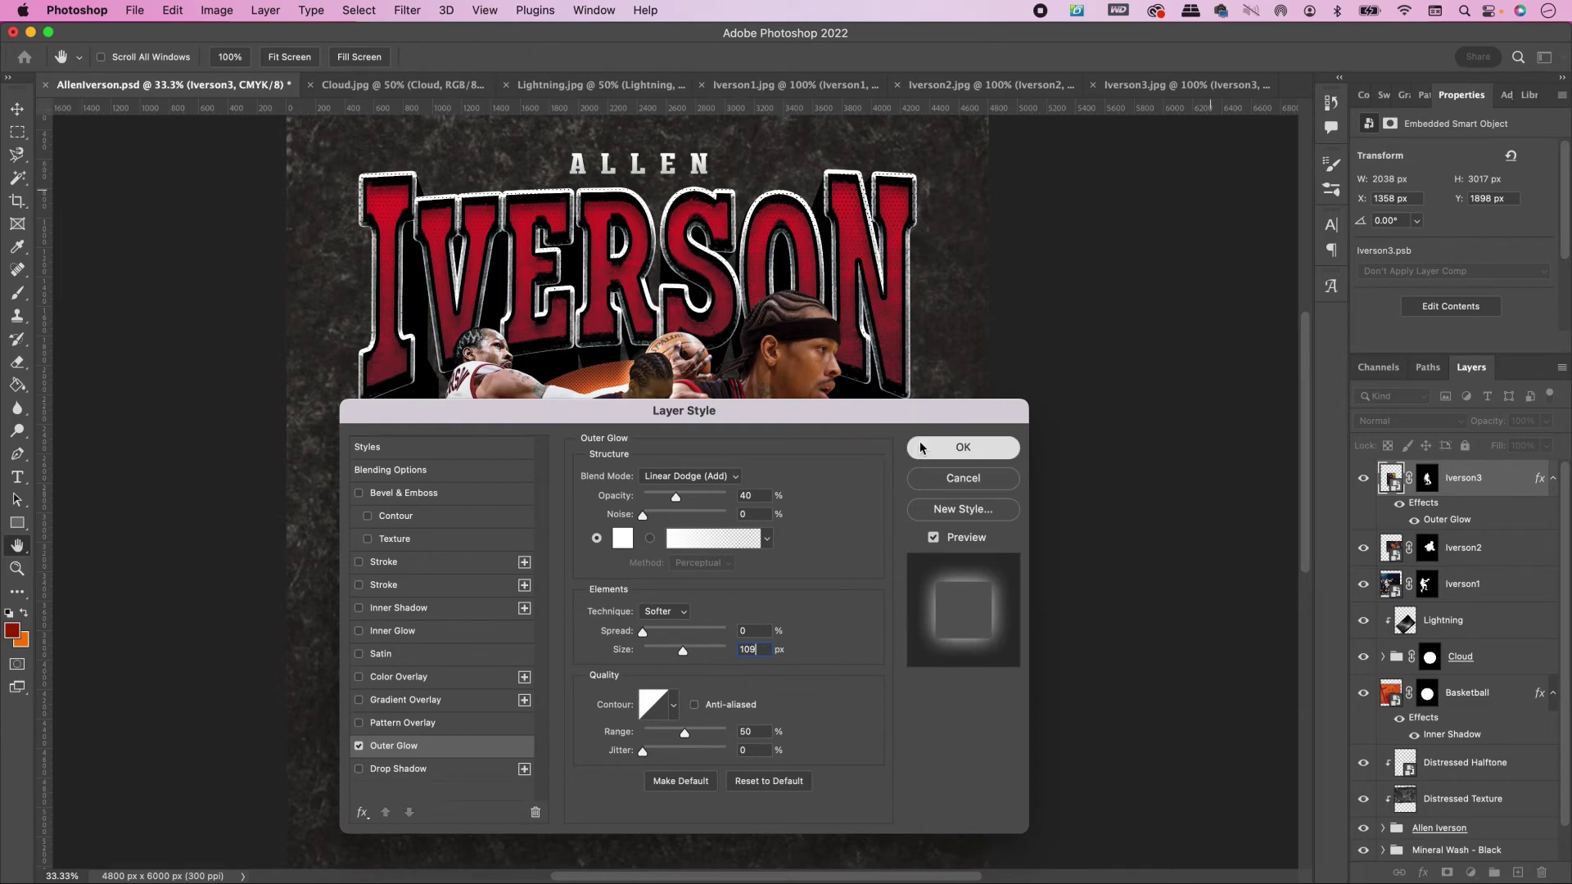
click(922, 447)
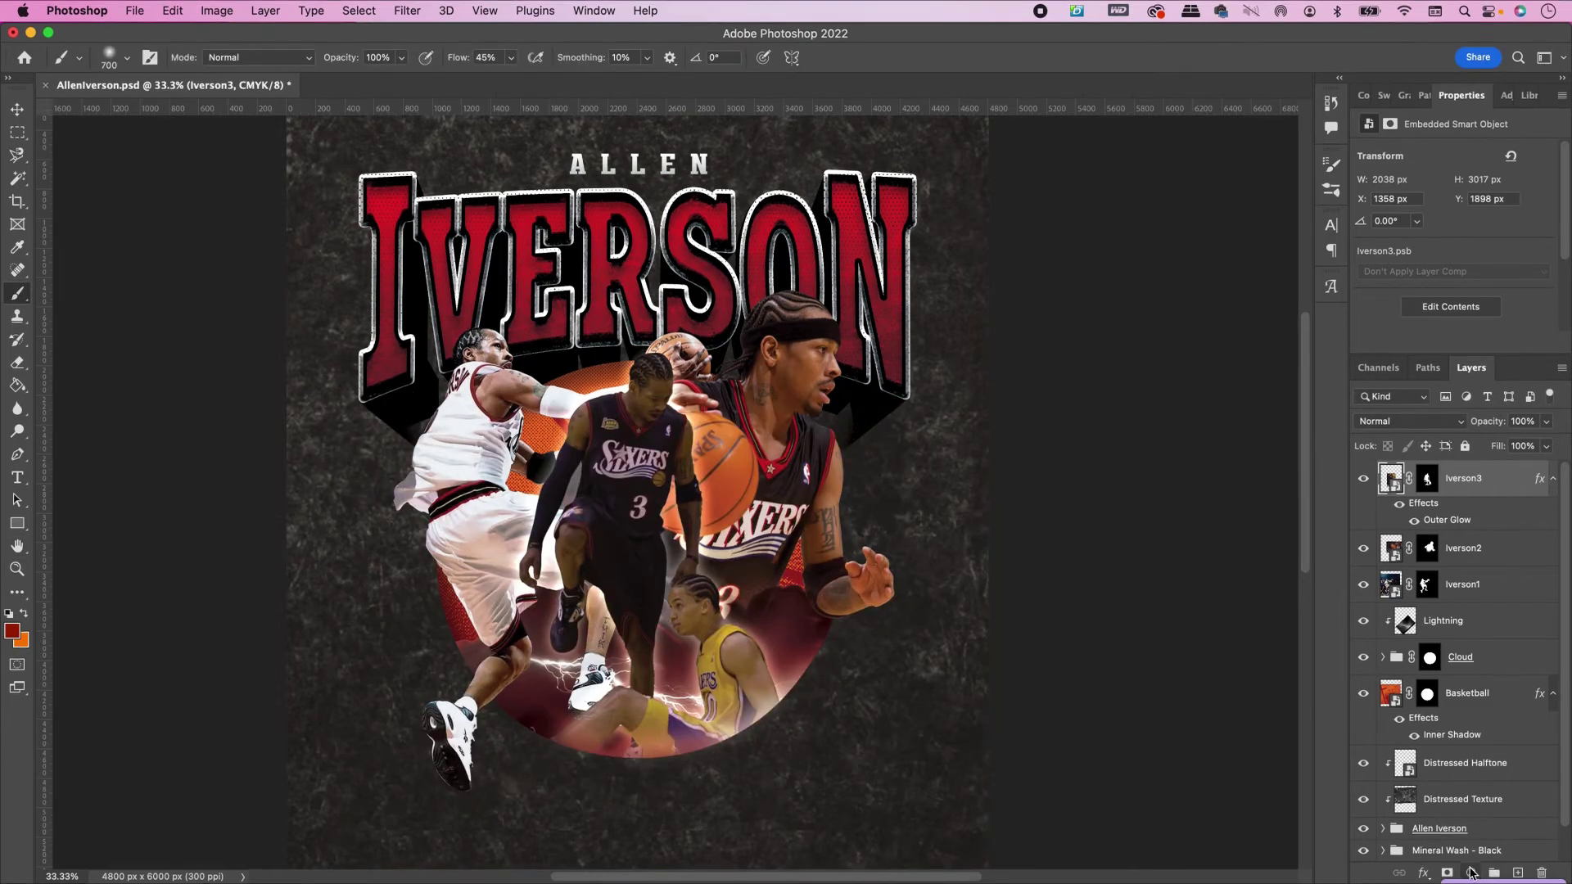
Step: Clip a Brightness/Contrast adjustment to the Iverson3 layer with brightness 34 and contrast 55
click(1472, 873)
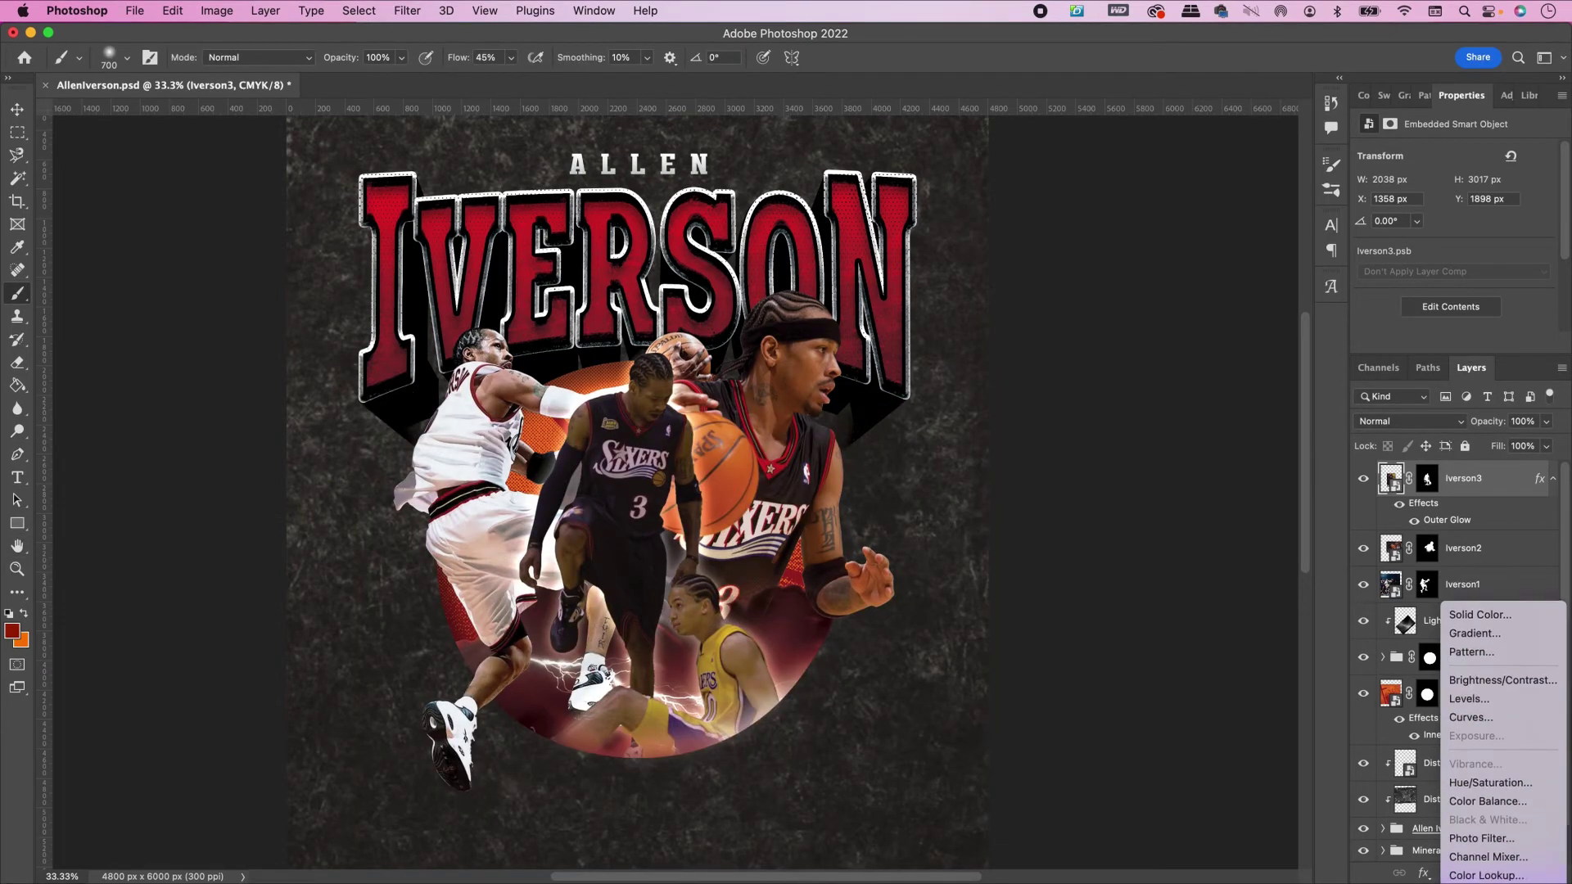
click(1478, 676)
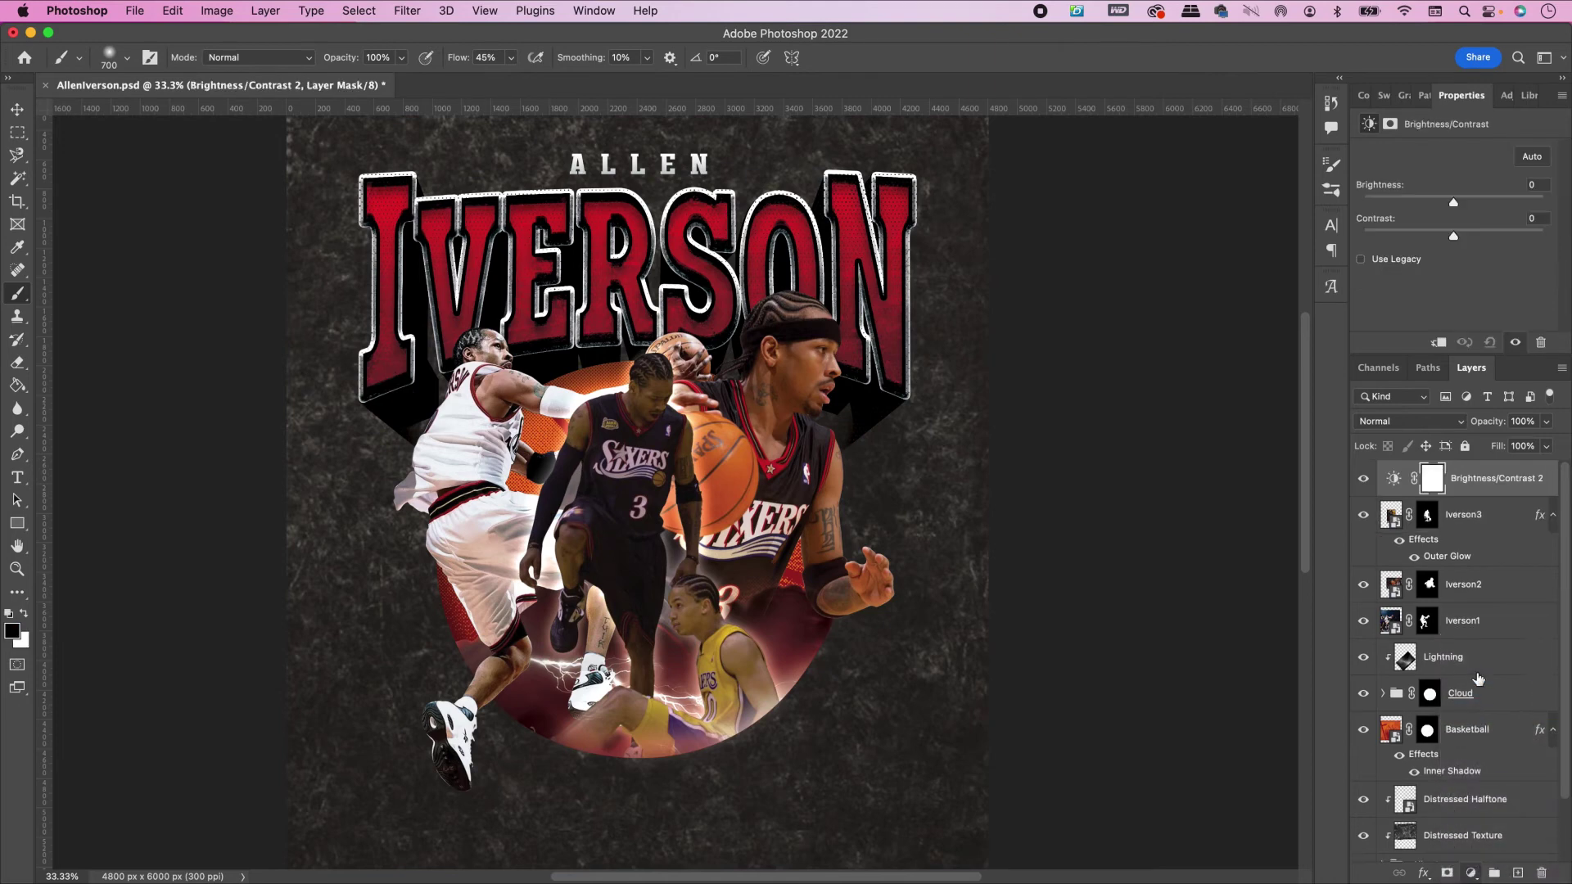
right_click(1481, 485)
click(1389, 495)
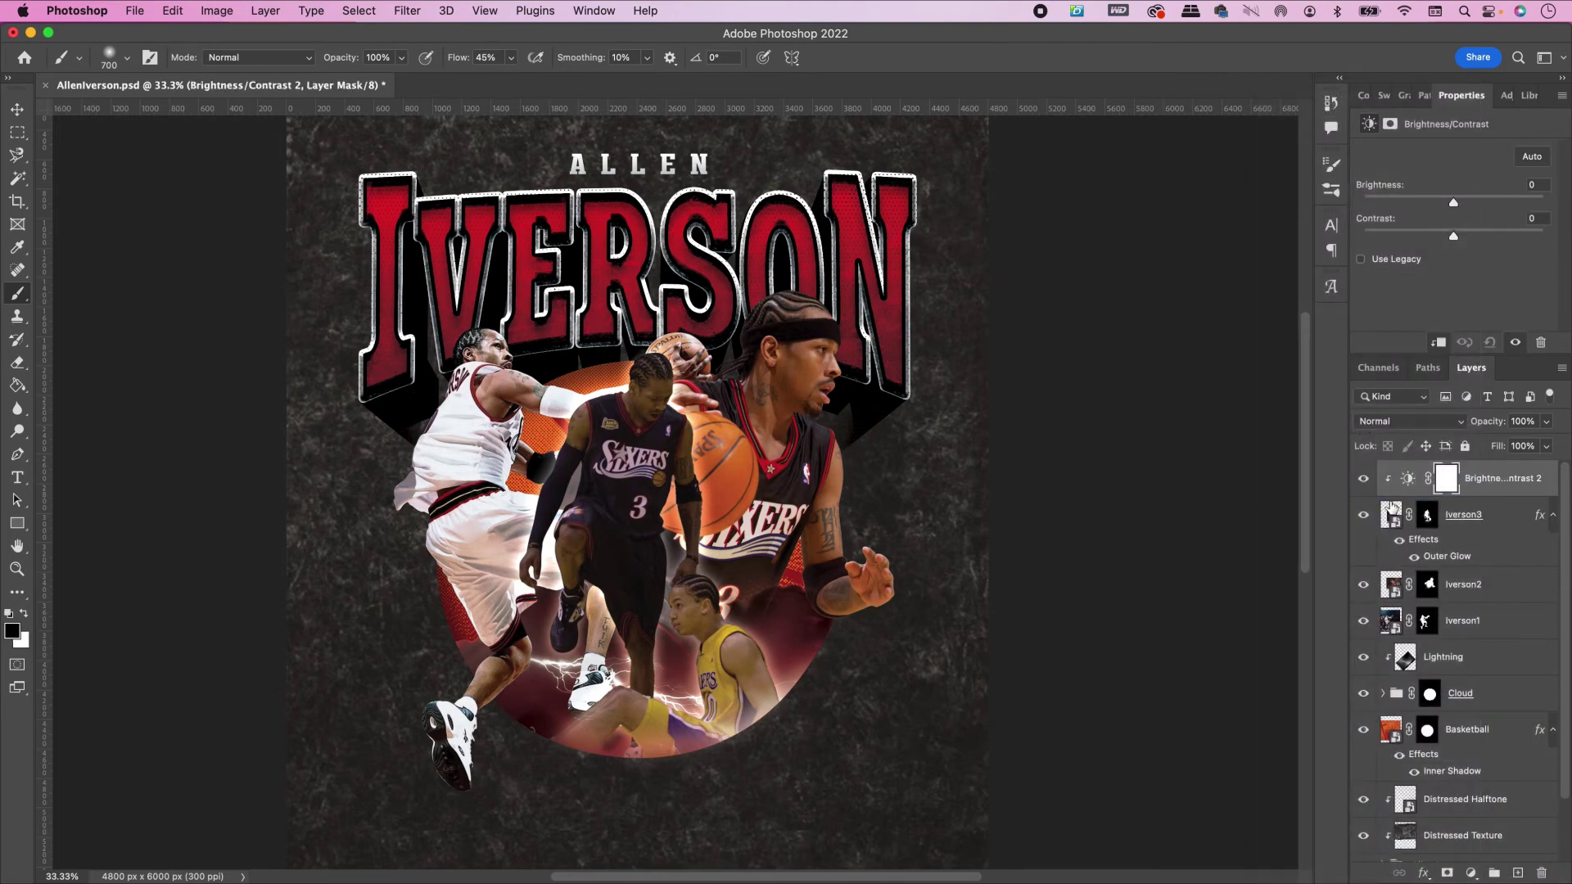
double_click(1532, 185)
text(34)
key(Return)
double_click(1542, 217)
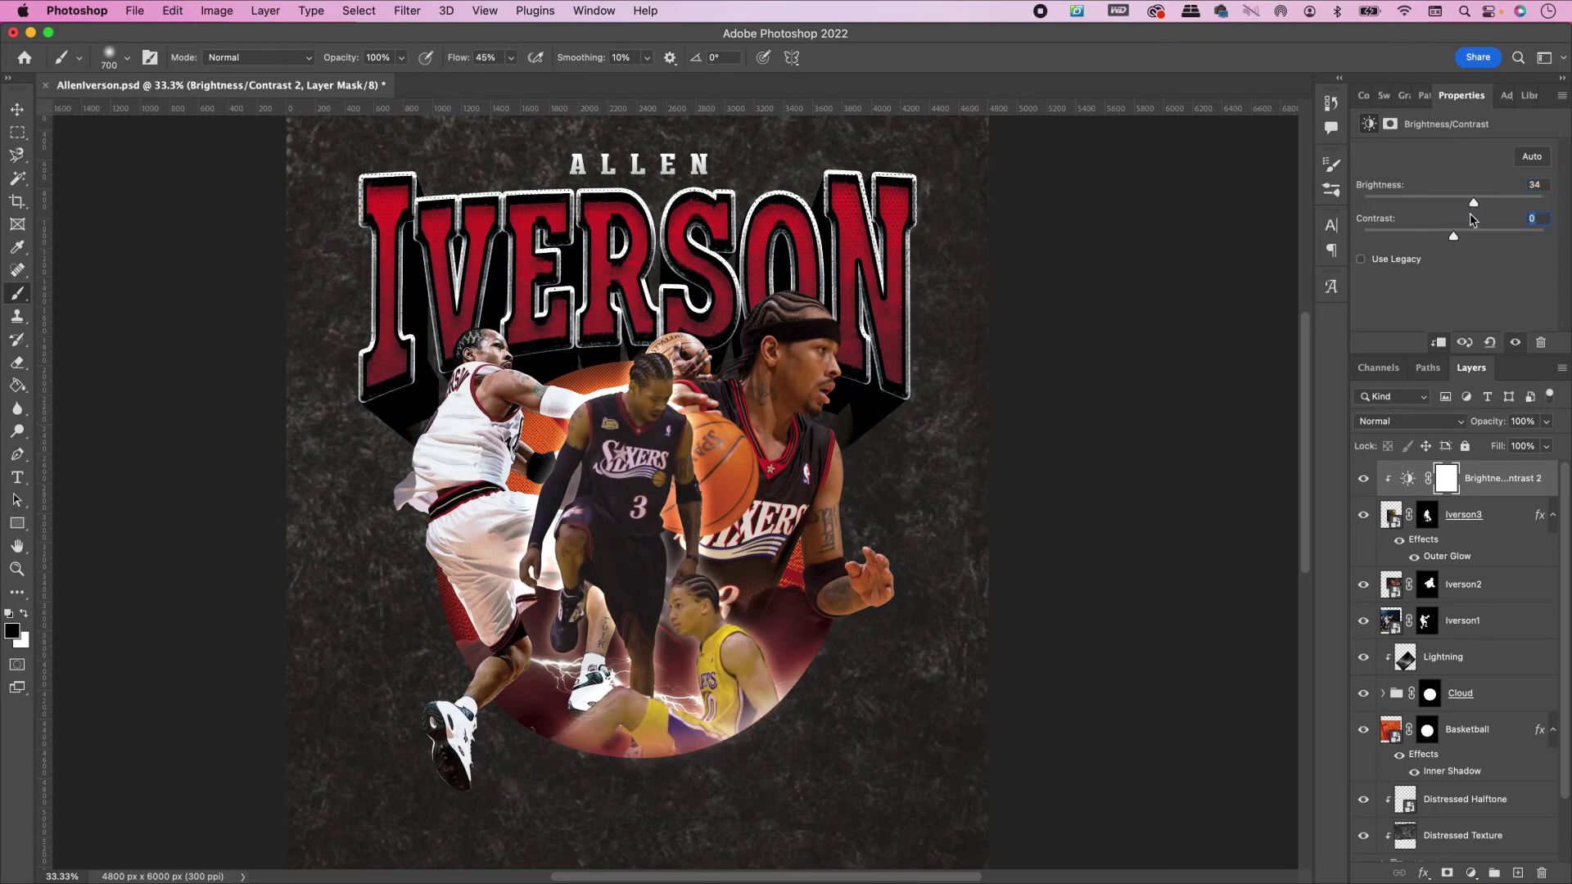
text(55)
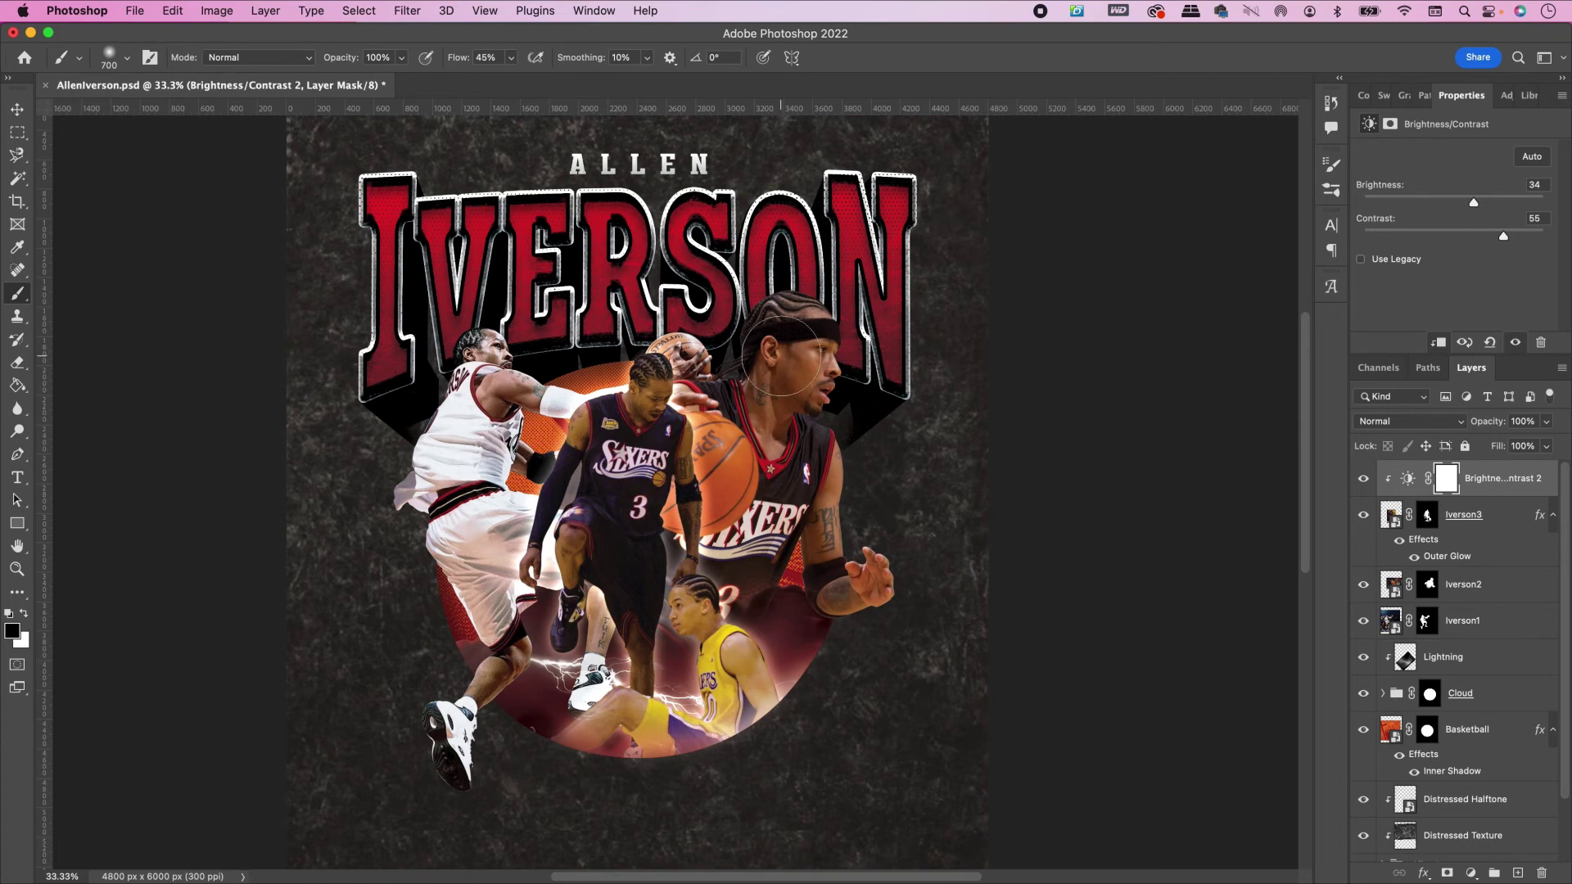
Step: Add a text line reading "The Answer" at 104 pt just above the ALLEN title
scroll(811, 352, up, 3)
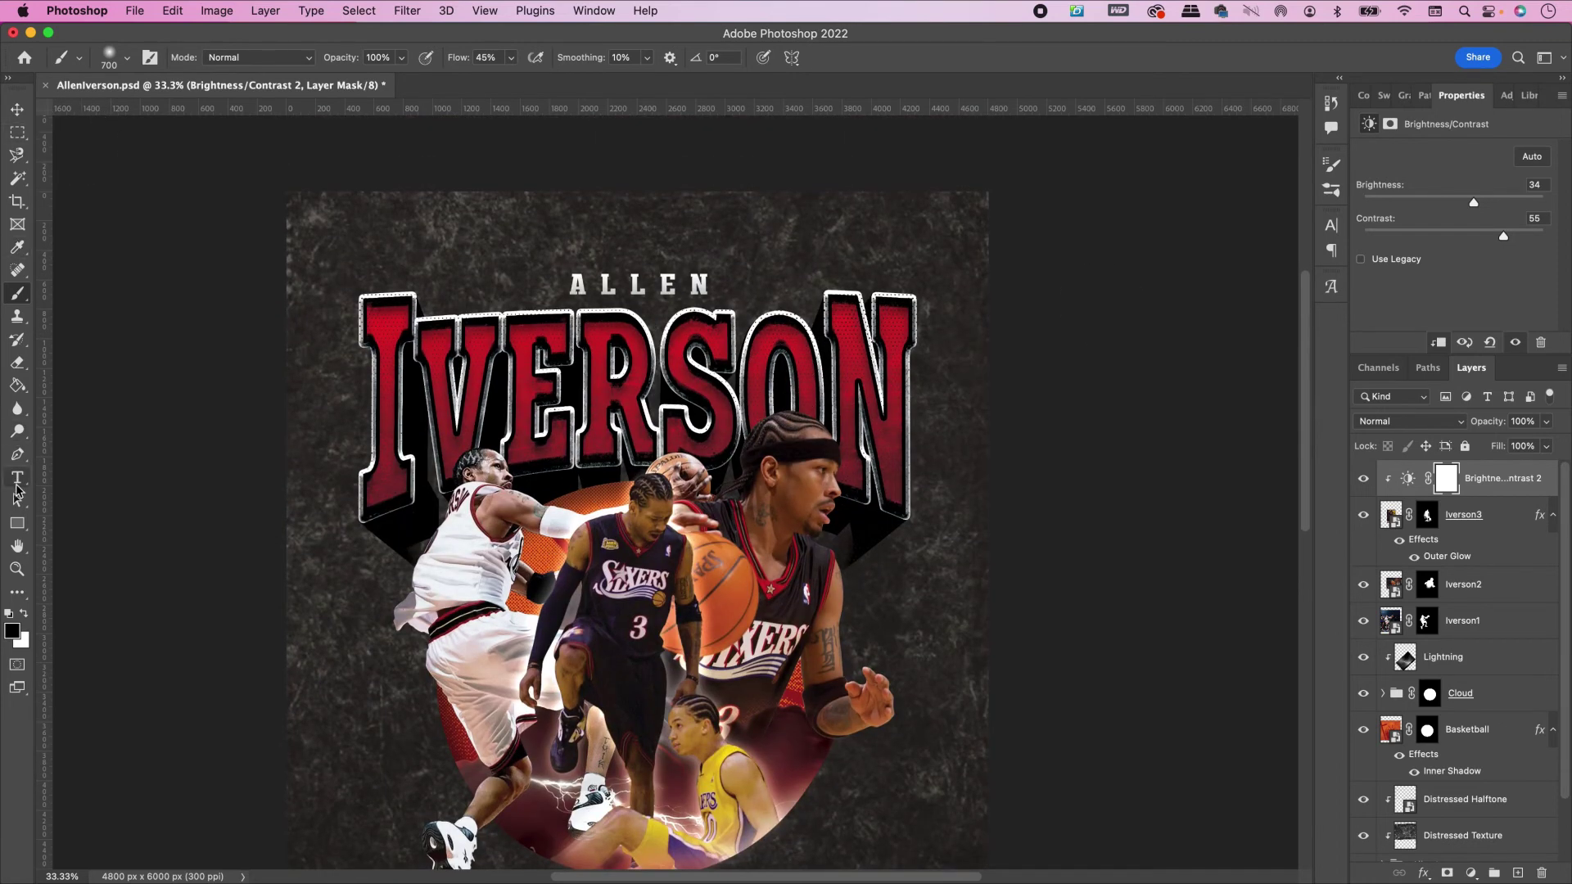
key(t)
click(491, 268)
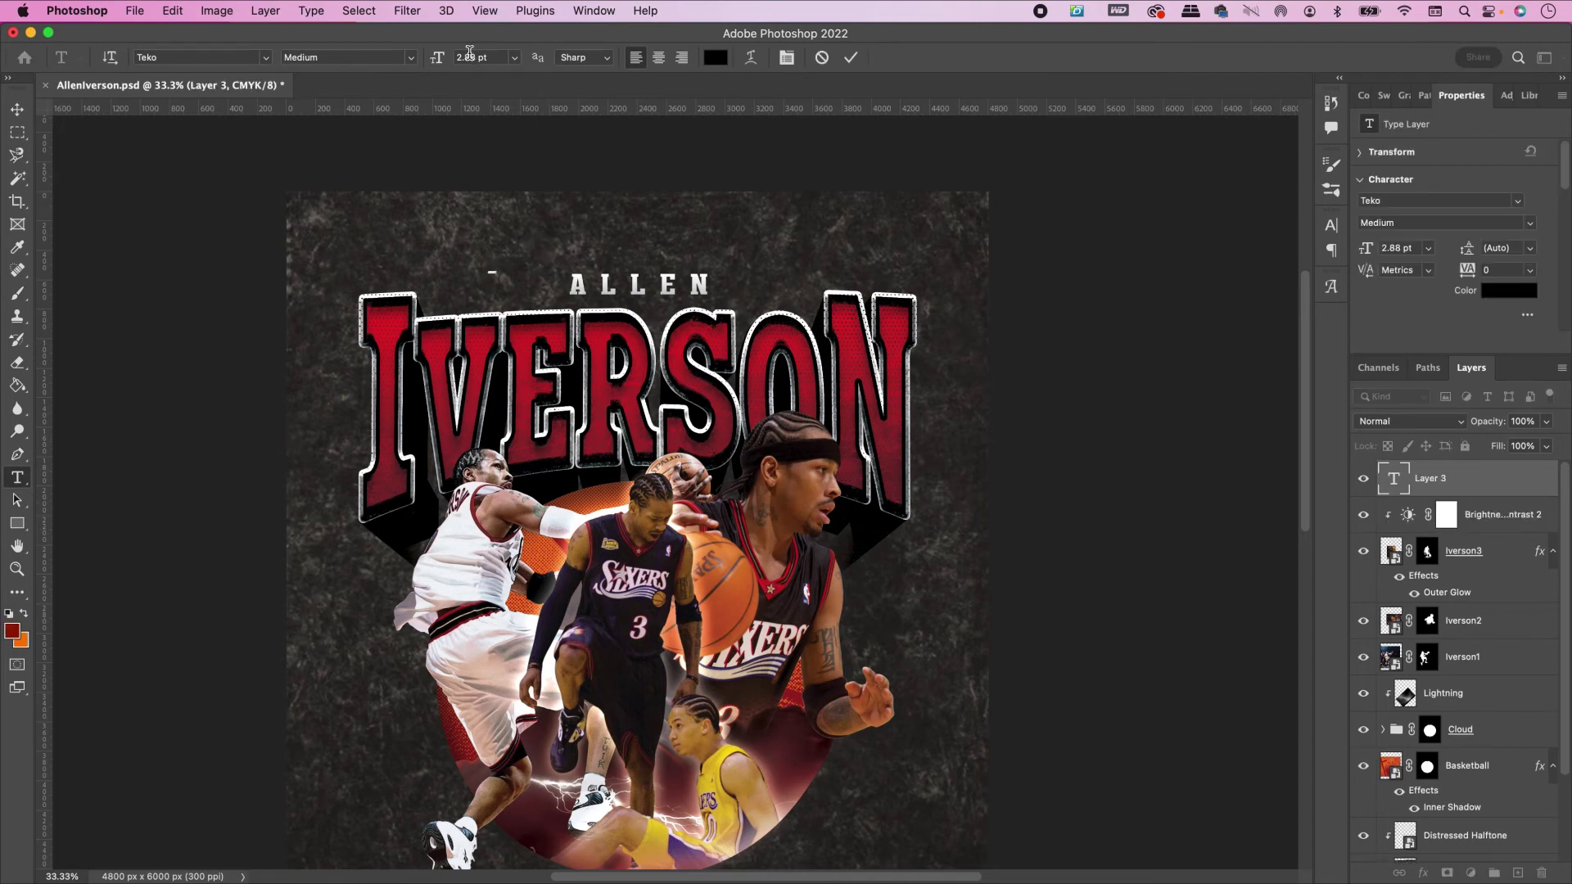
click(469, 56)
text(104)
key(Return)
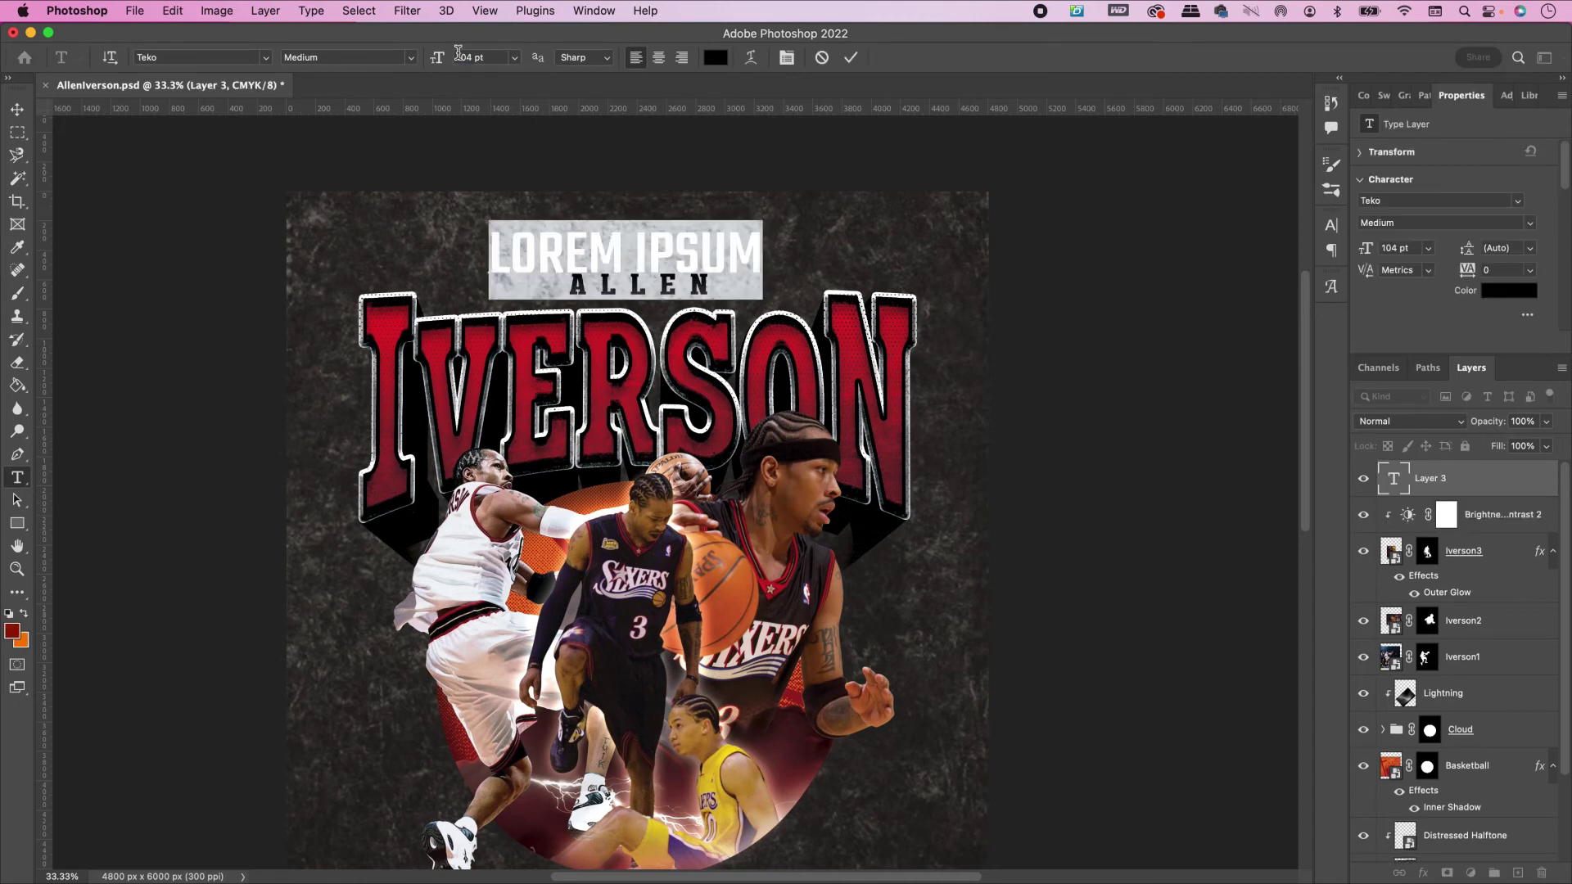
text(THE)
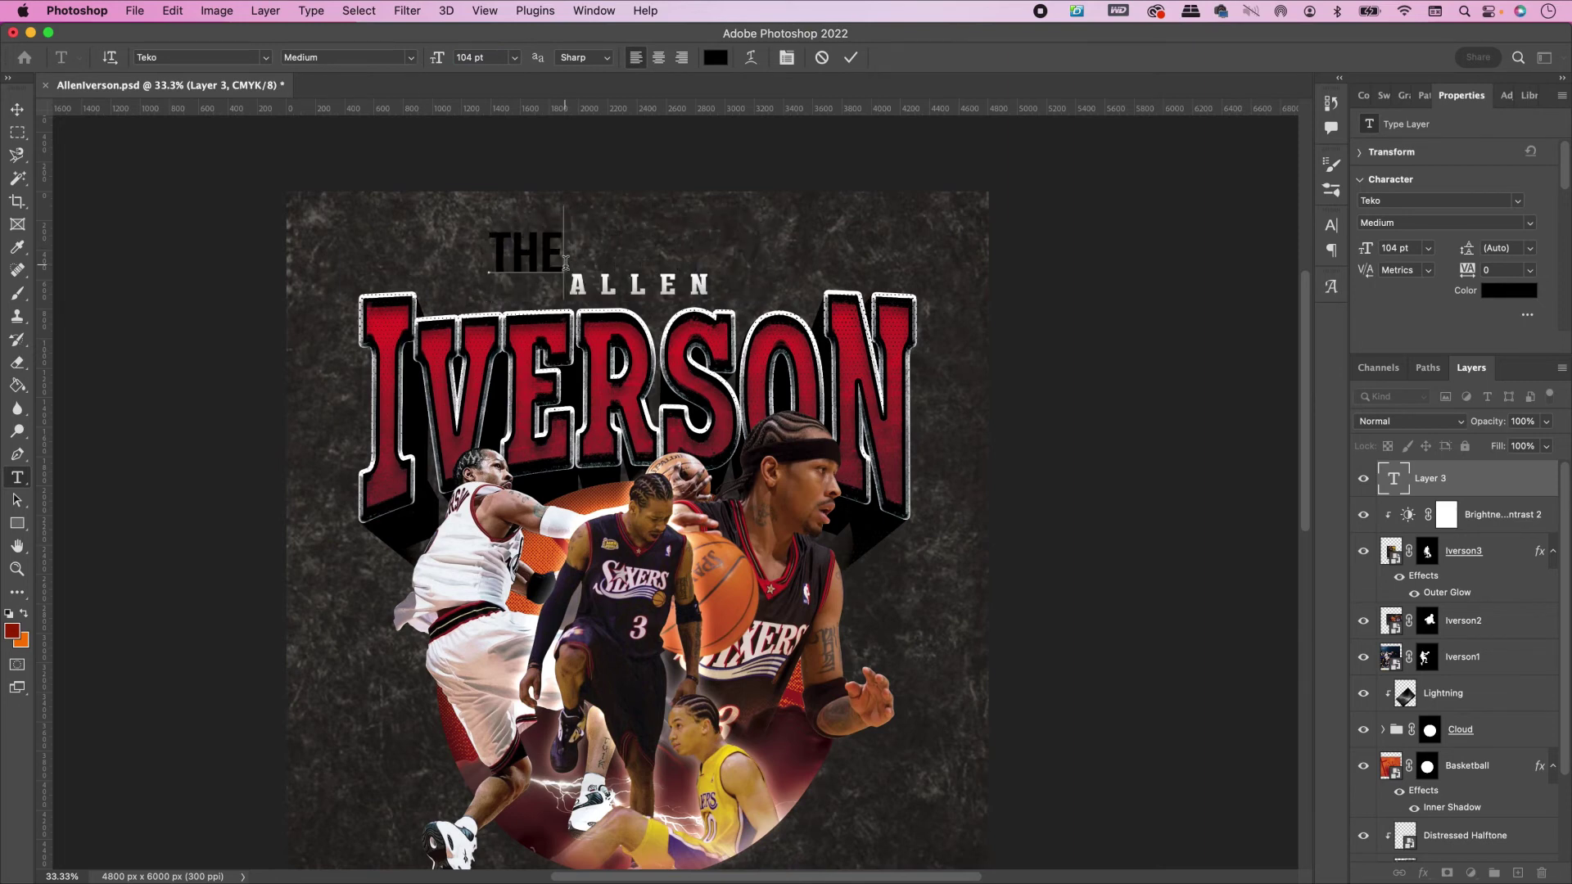
text( ANSWER)
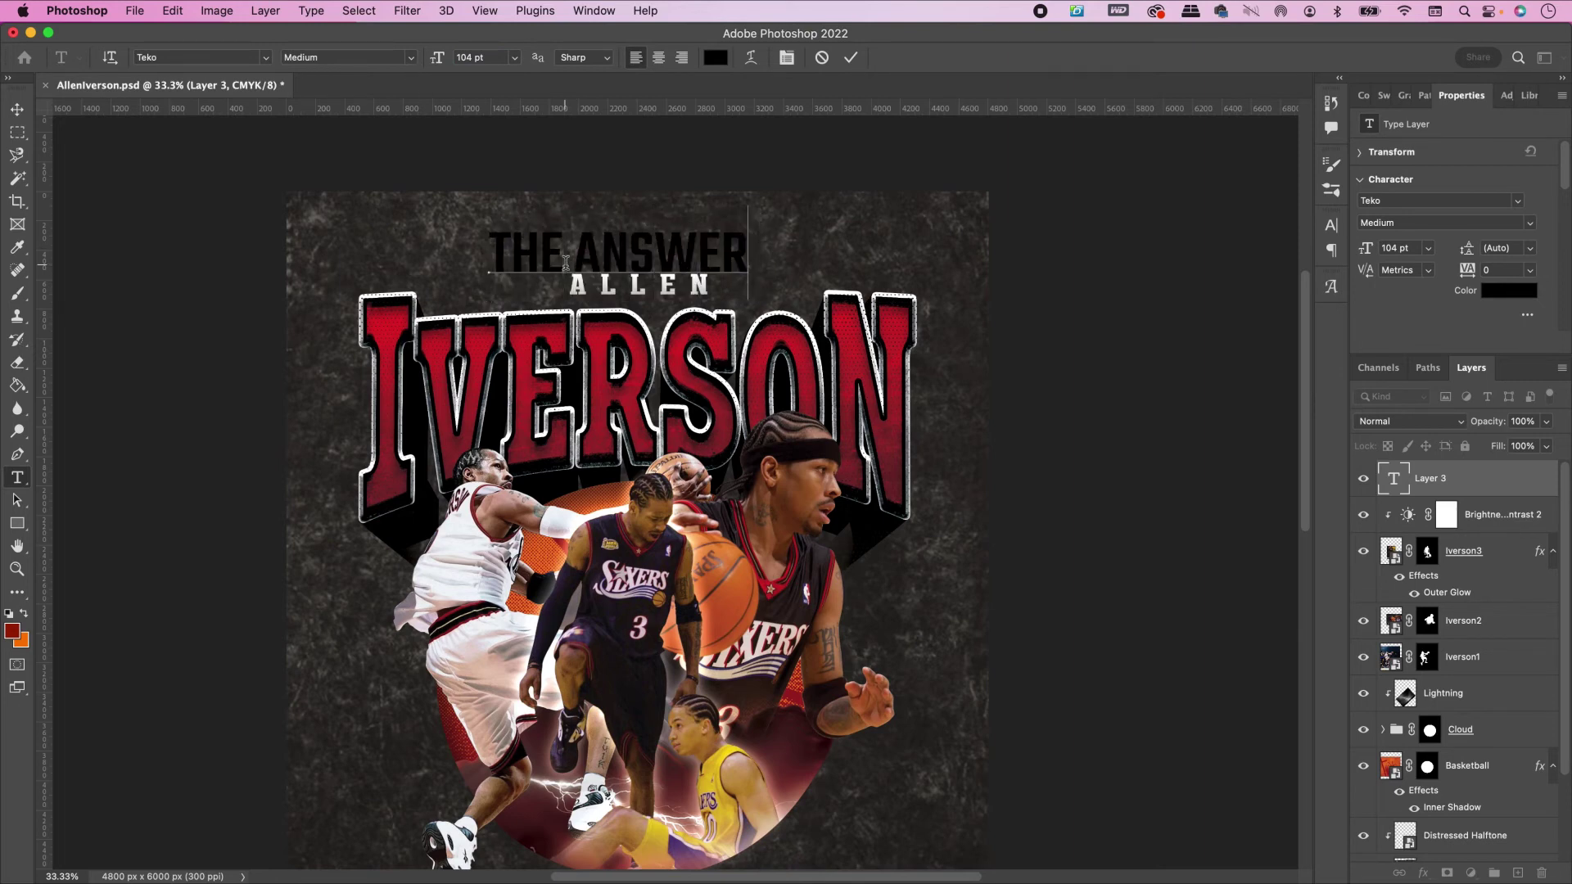
Step: Set the font of the "The Answer" text to Ristock and turn off its all-caps formatting
key(super+a)
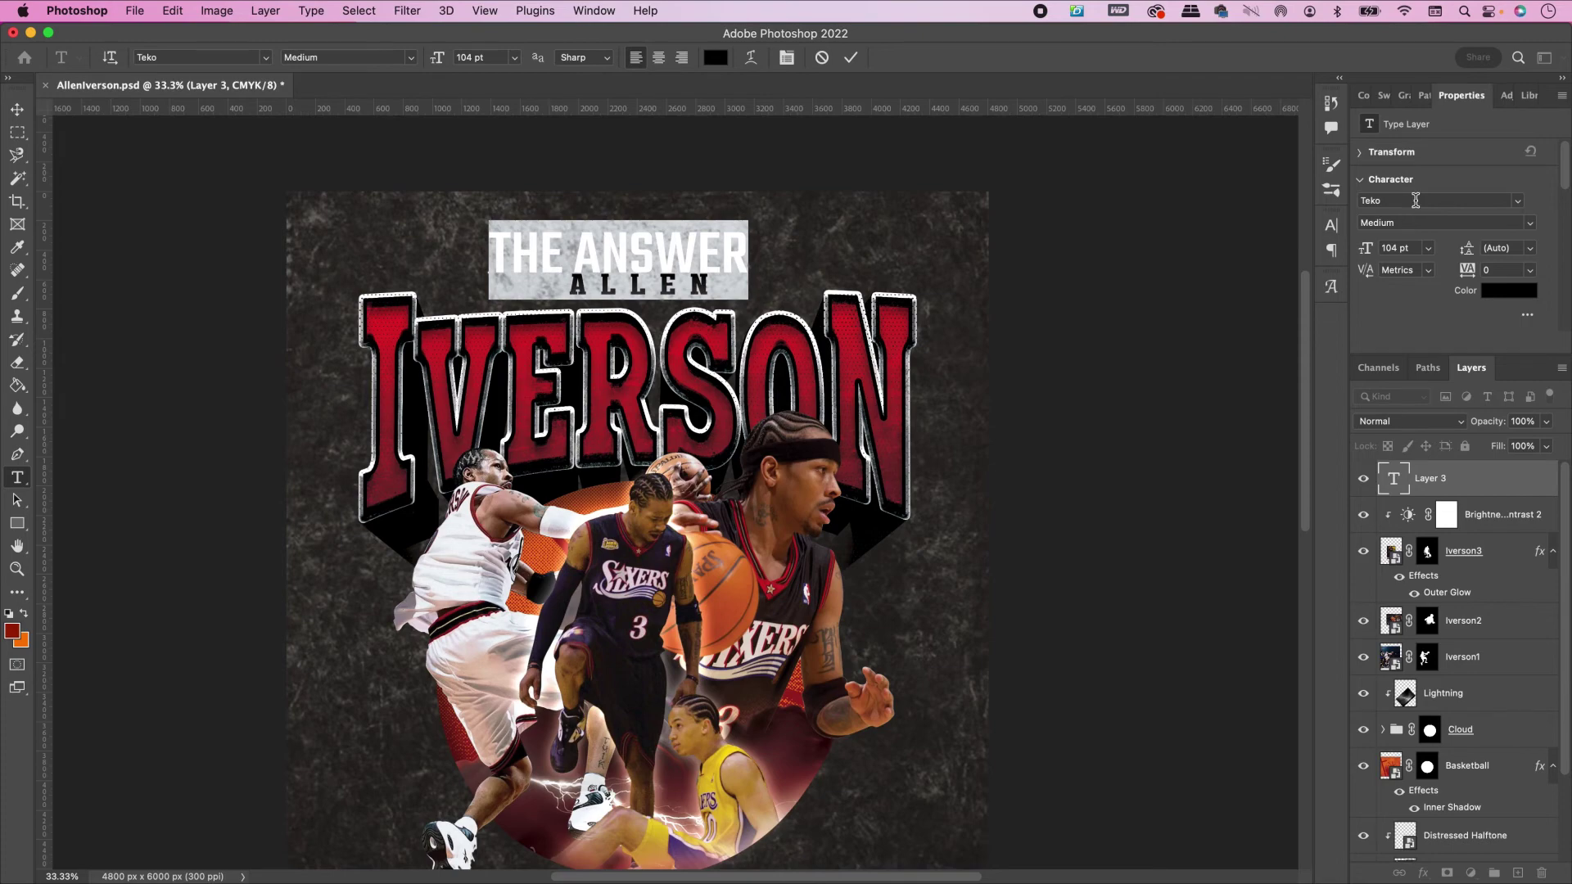
text(rist)
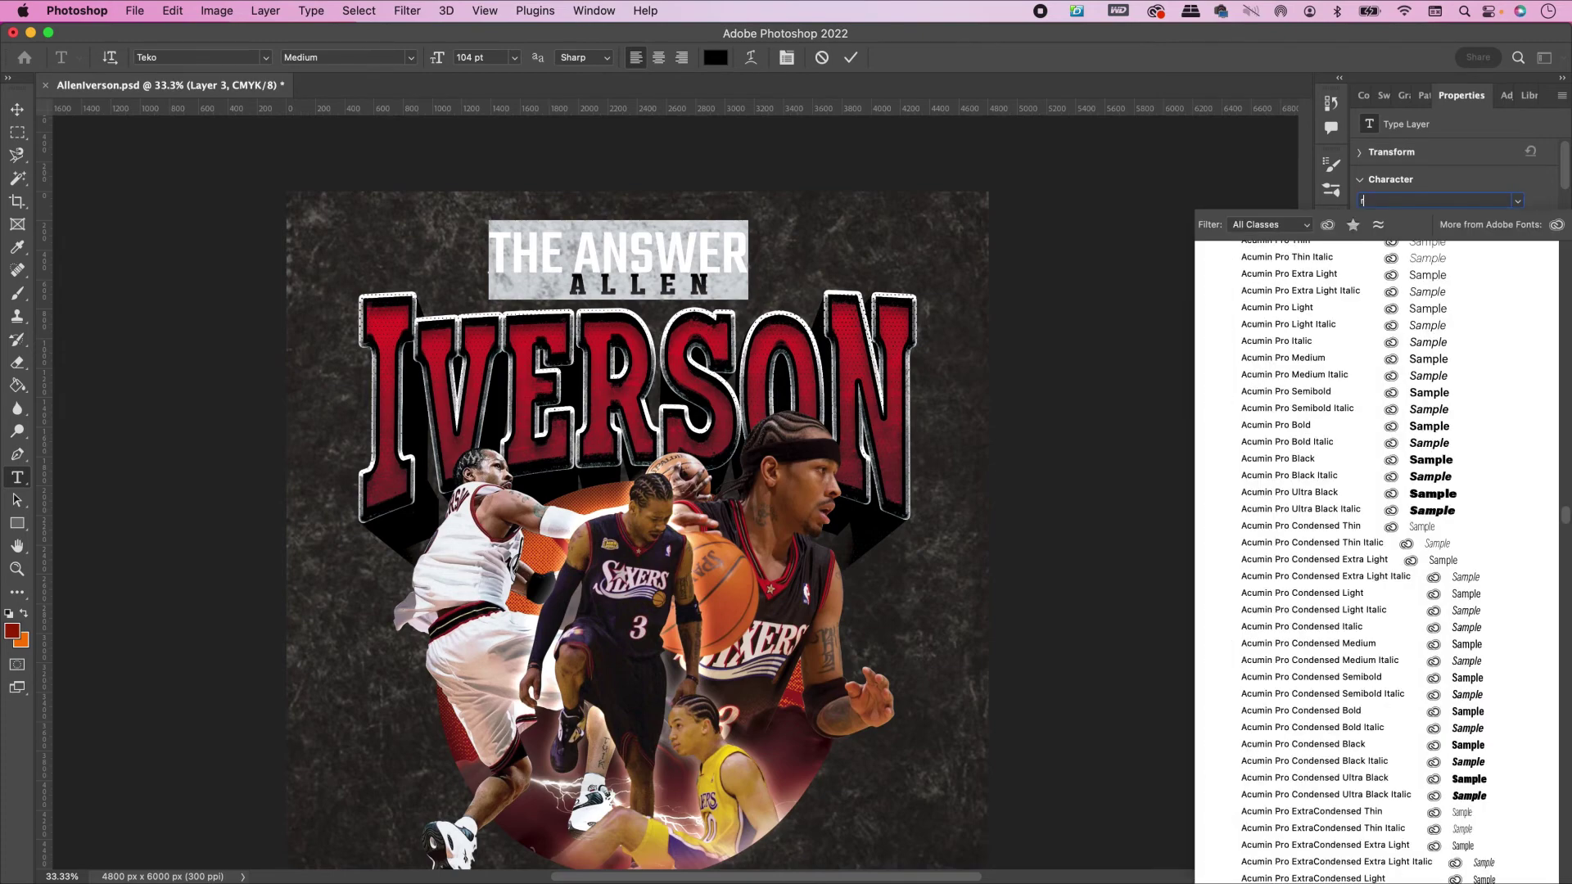
click(1347, 255)
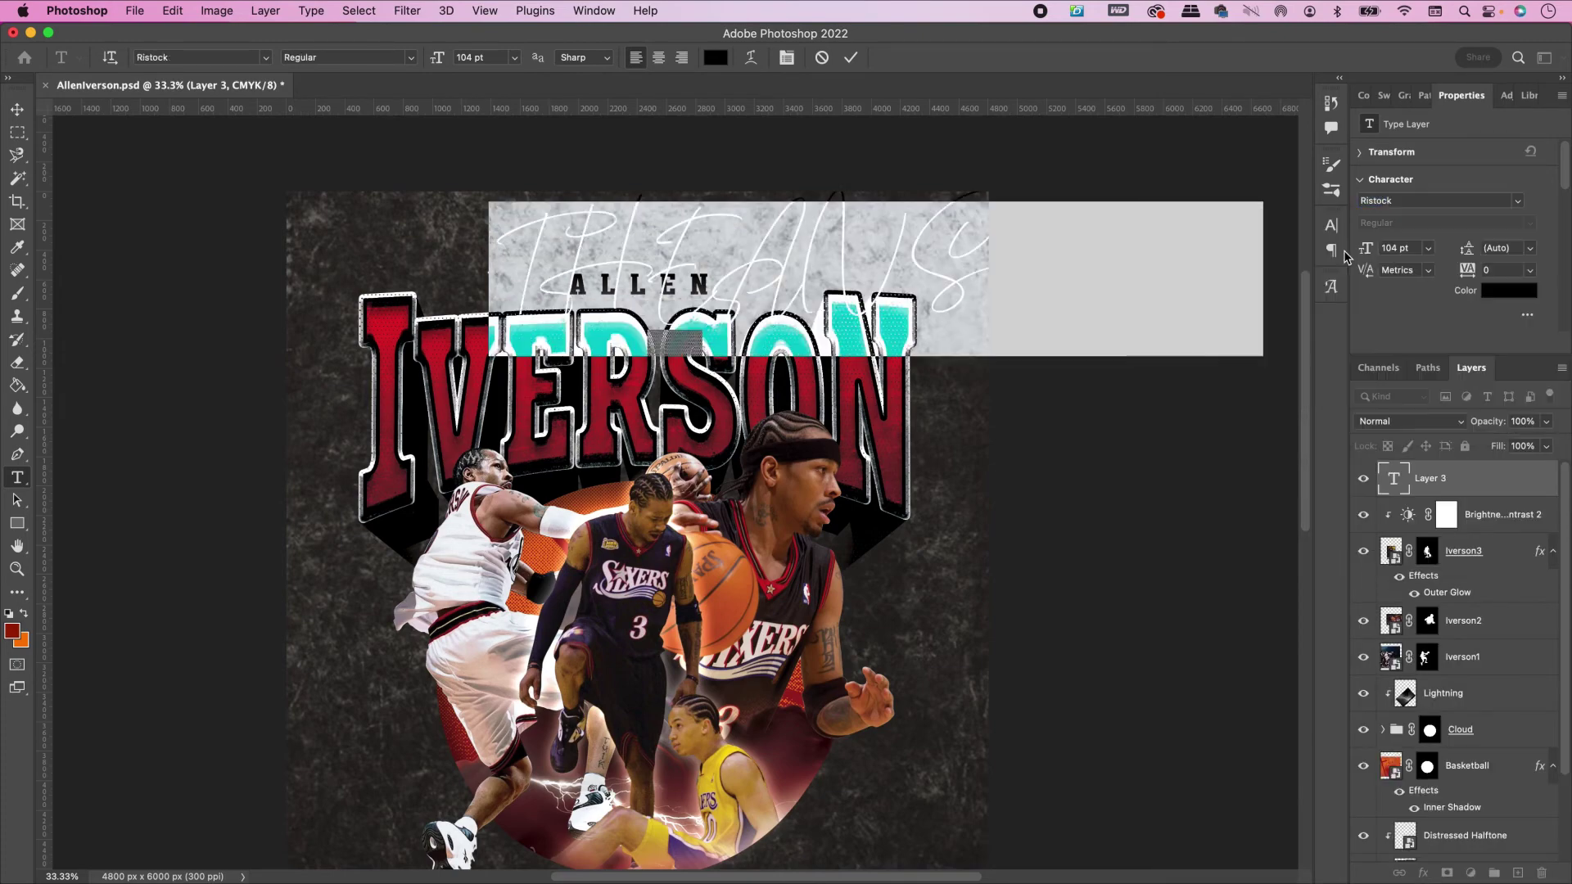
click(1332, 226)
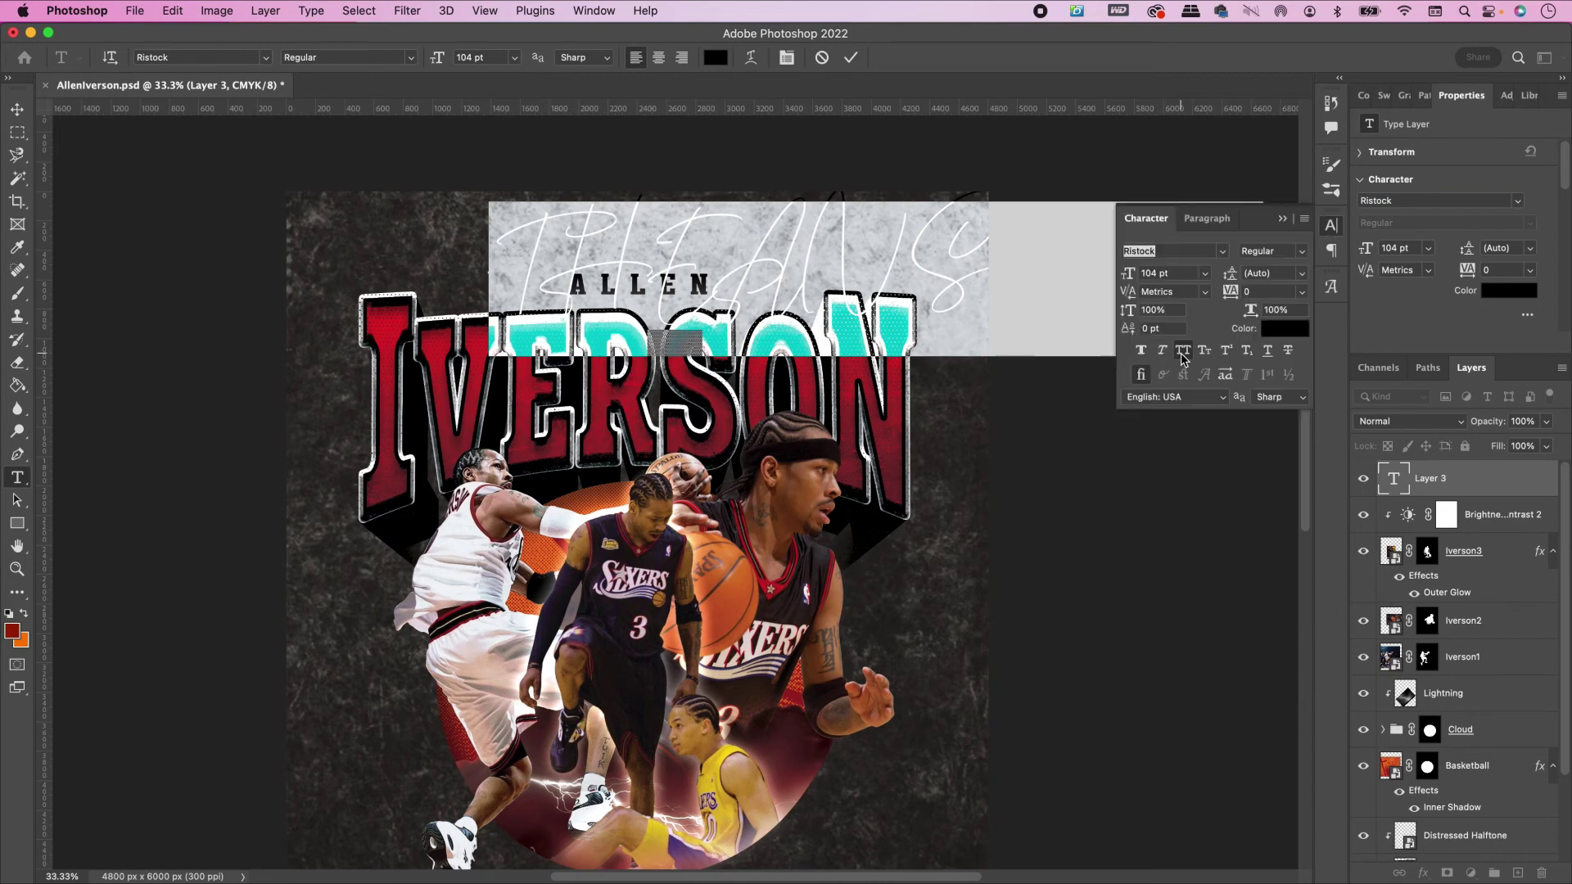
Step: Color the "The Answer" text light blue (#68a5d9) and move it down so it overlaps ALLEN and the top of IVERSON
click(1292, 332)
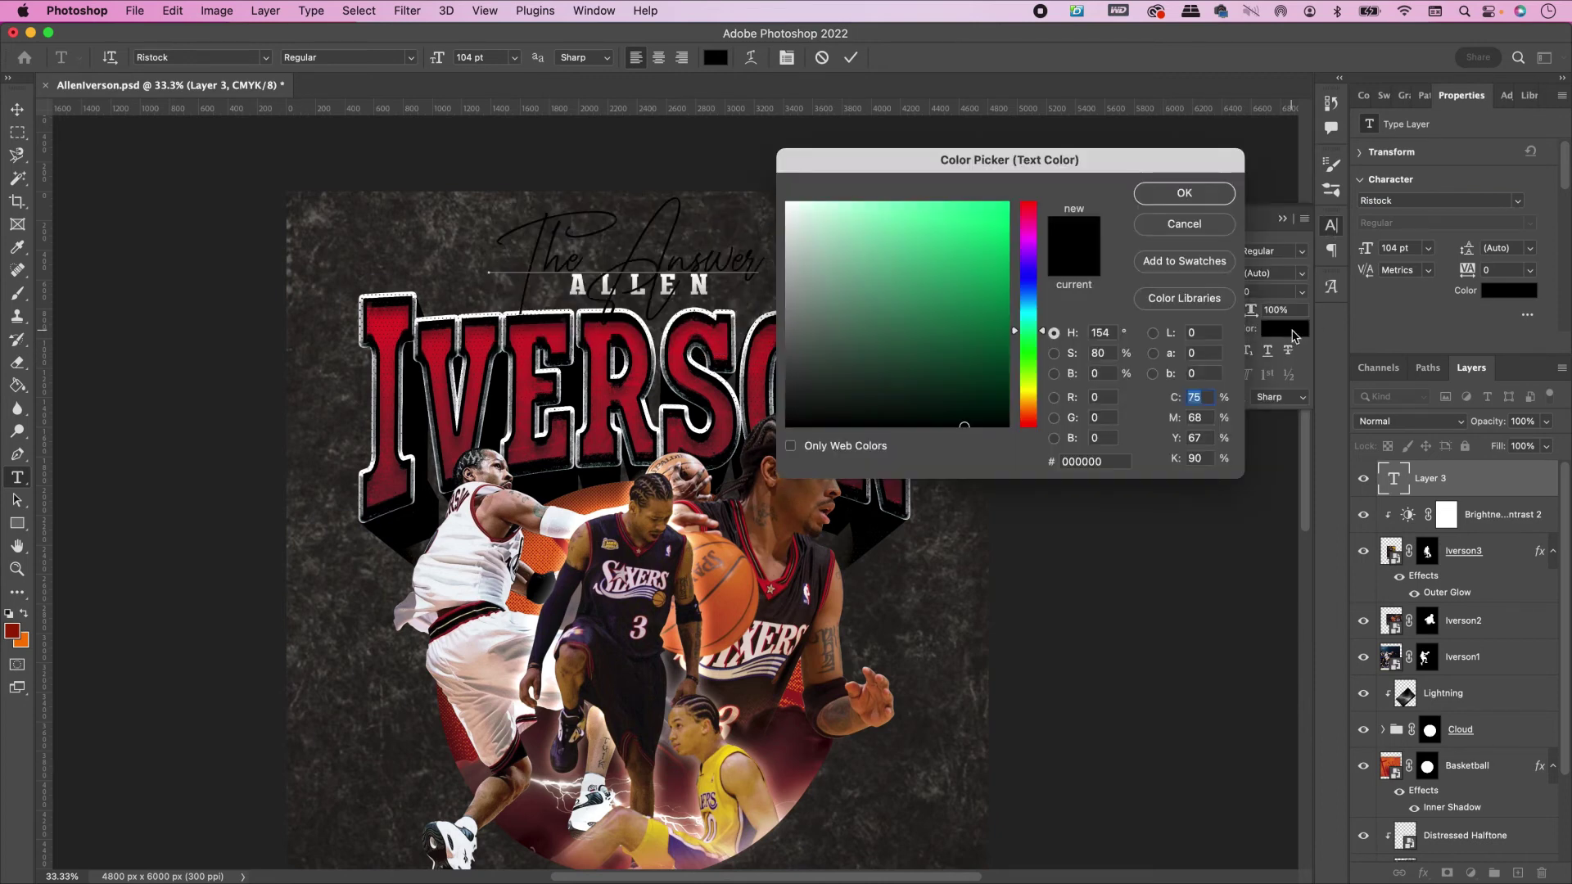
double_click(1101, 461)
text(68a5)
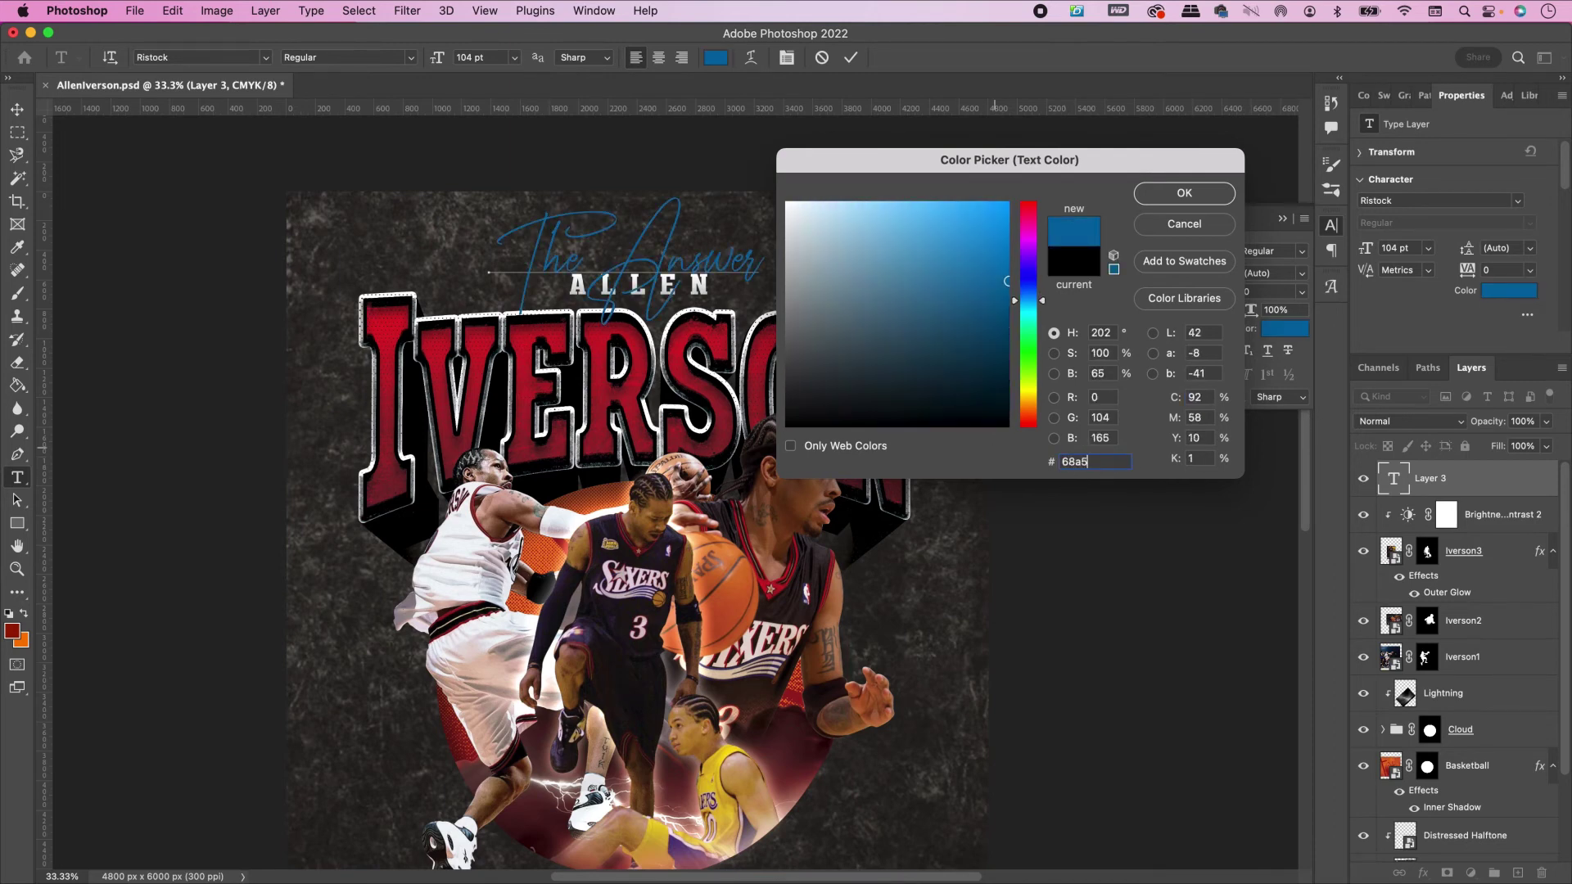
text(ff)
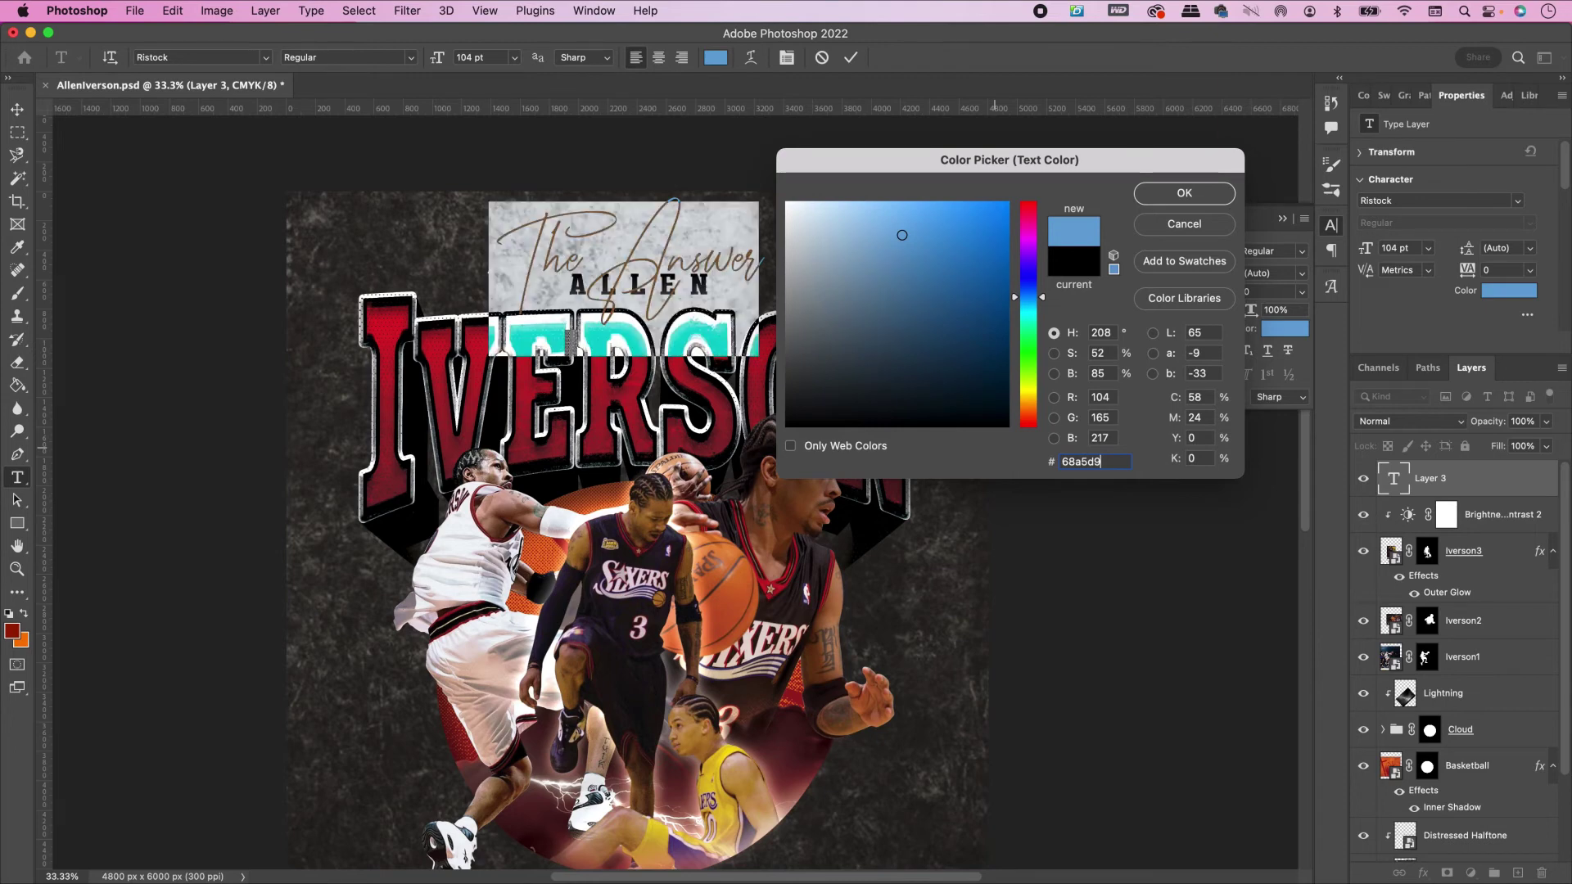
key(Return)
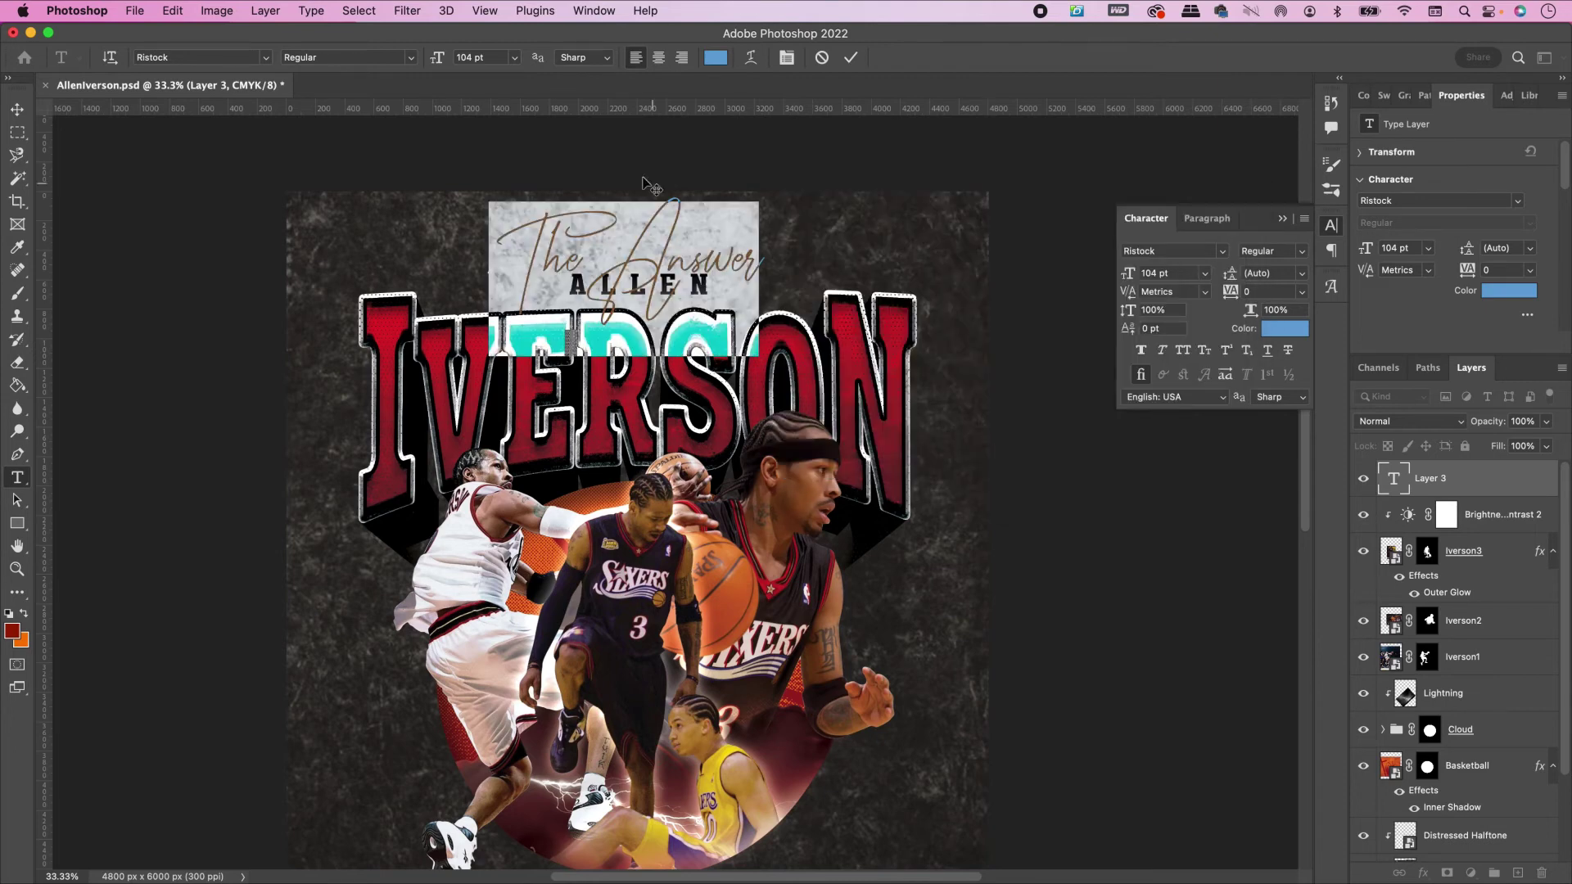
click(851, 59)
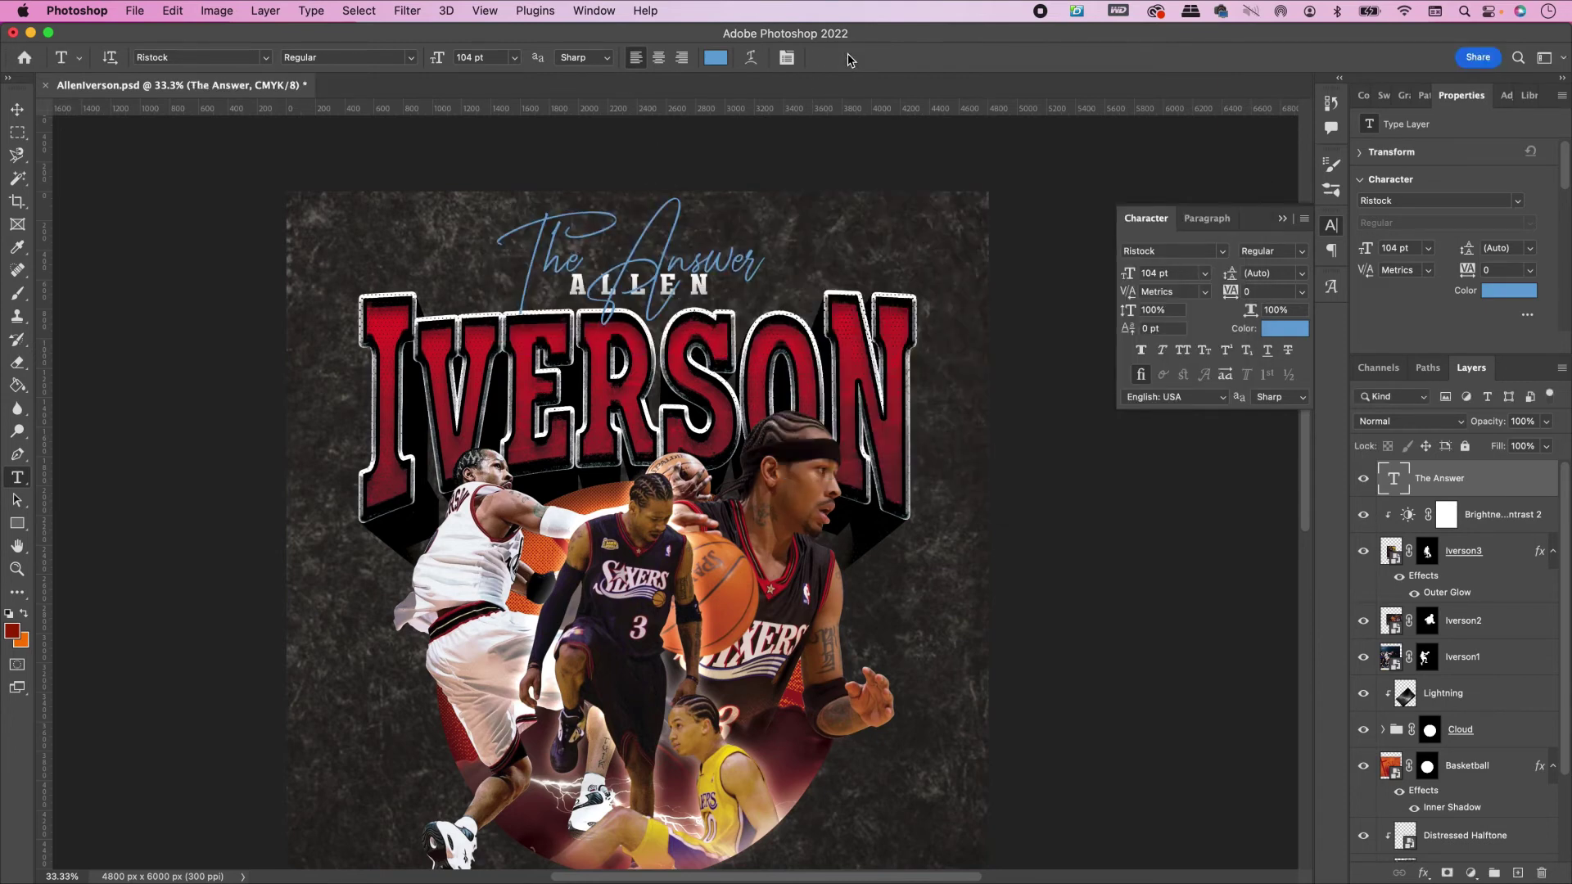
key(v)
mouse_move(690, 253)
mouse_down()
mouse_move(700, 231)
mouse_move(694, 280)
mouse_up()
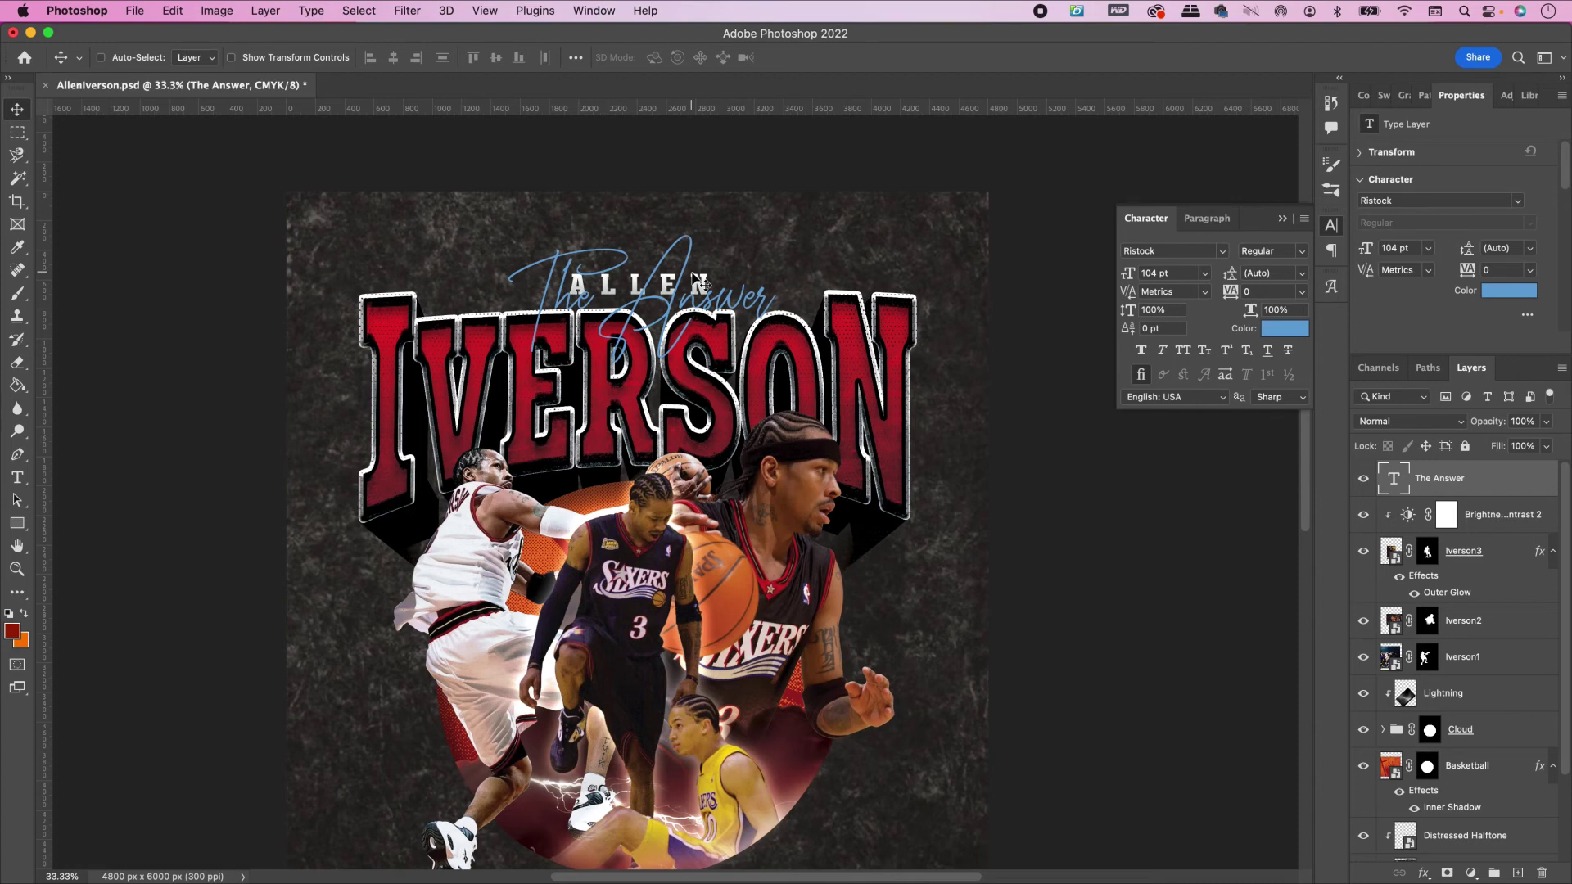
Step: Add a text line reading "Philadelphia 76ers" below the basketball circle
scroll(634, 500, down, 3)
click(596, 793)
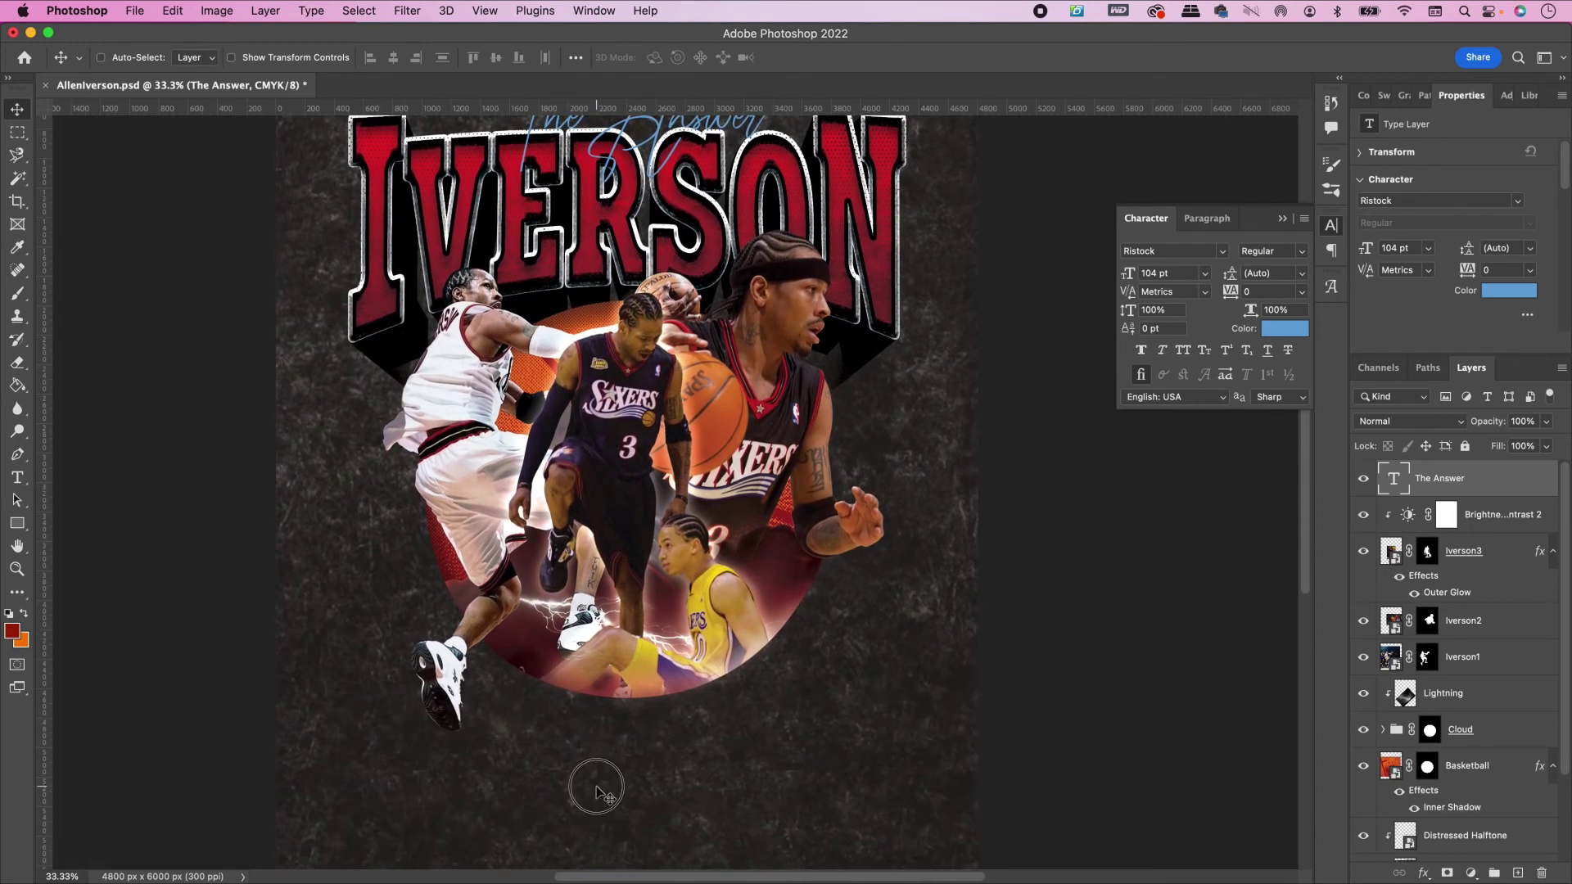
key(t)
click(465, 773)
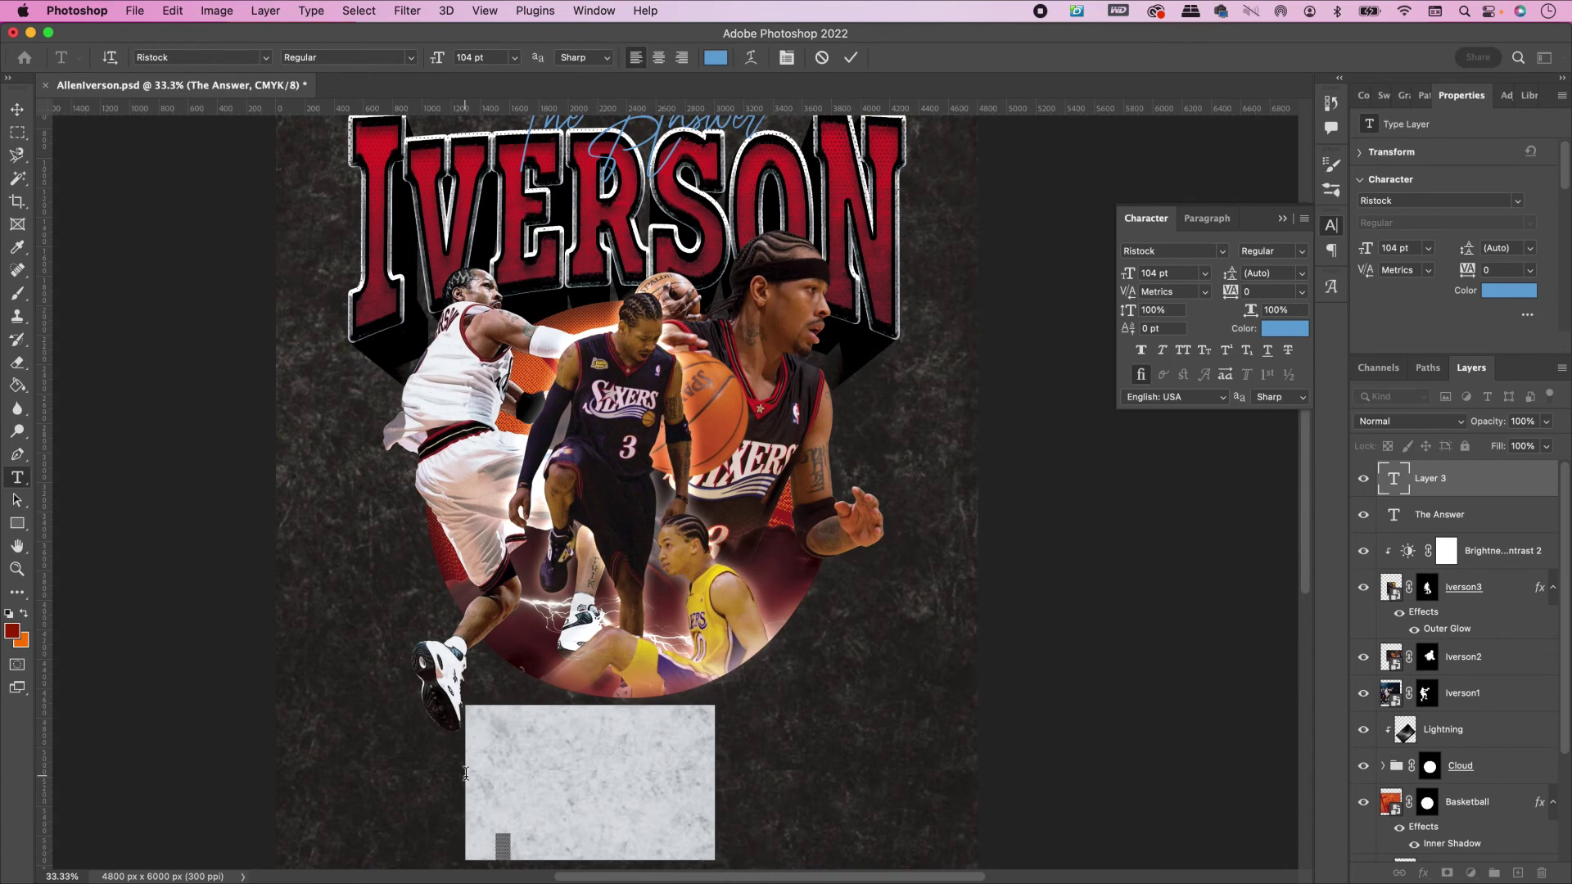
text(Phi)
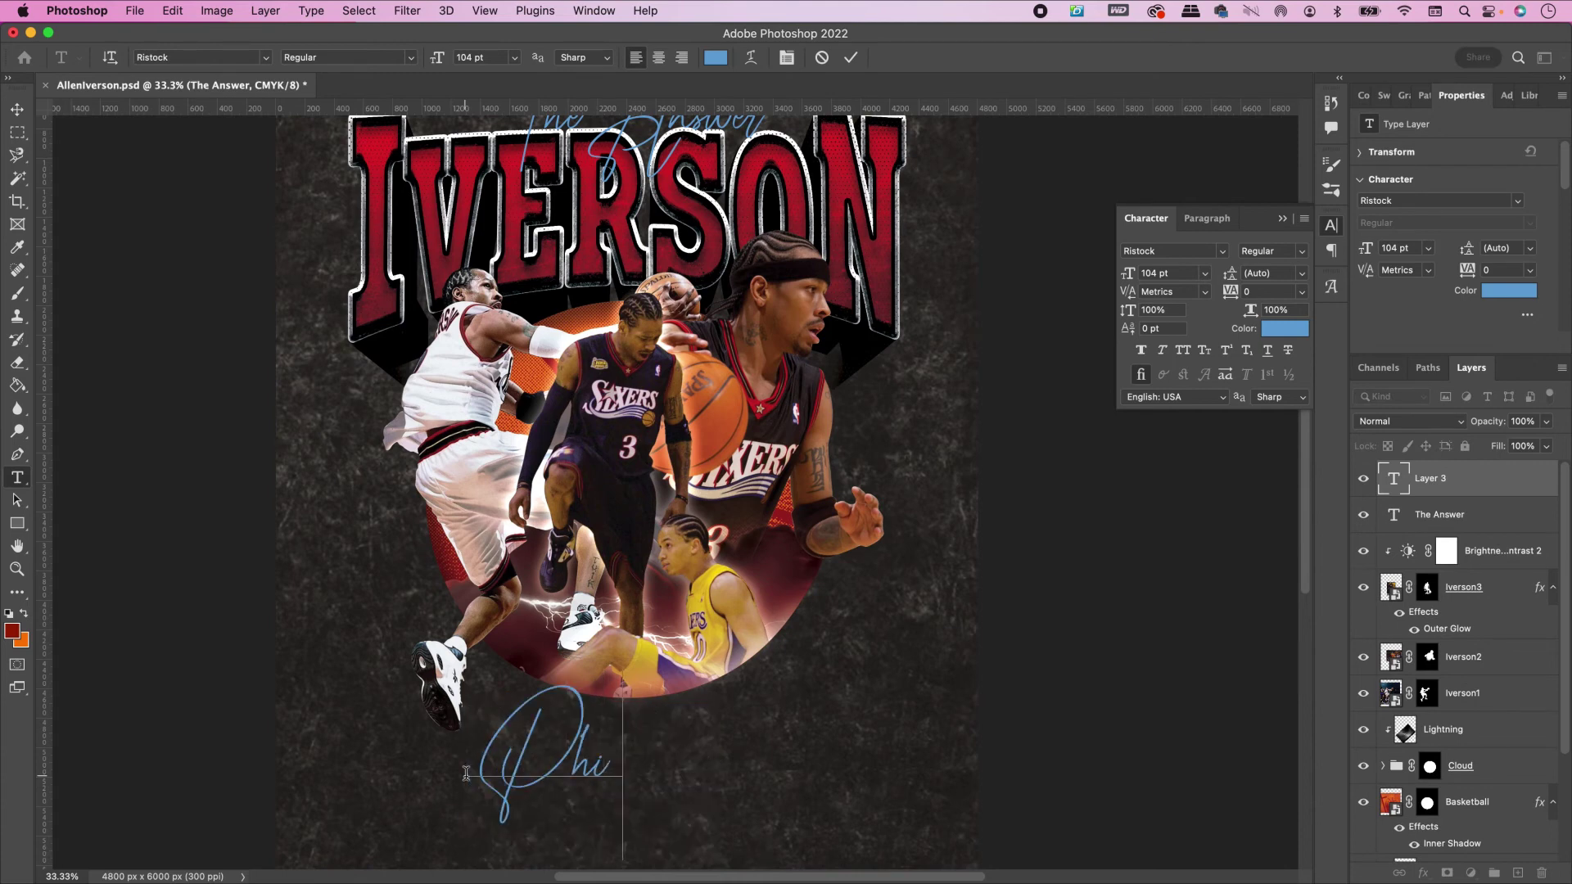
text(ladelp)
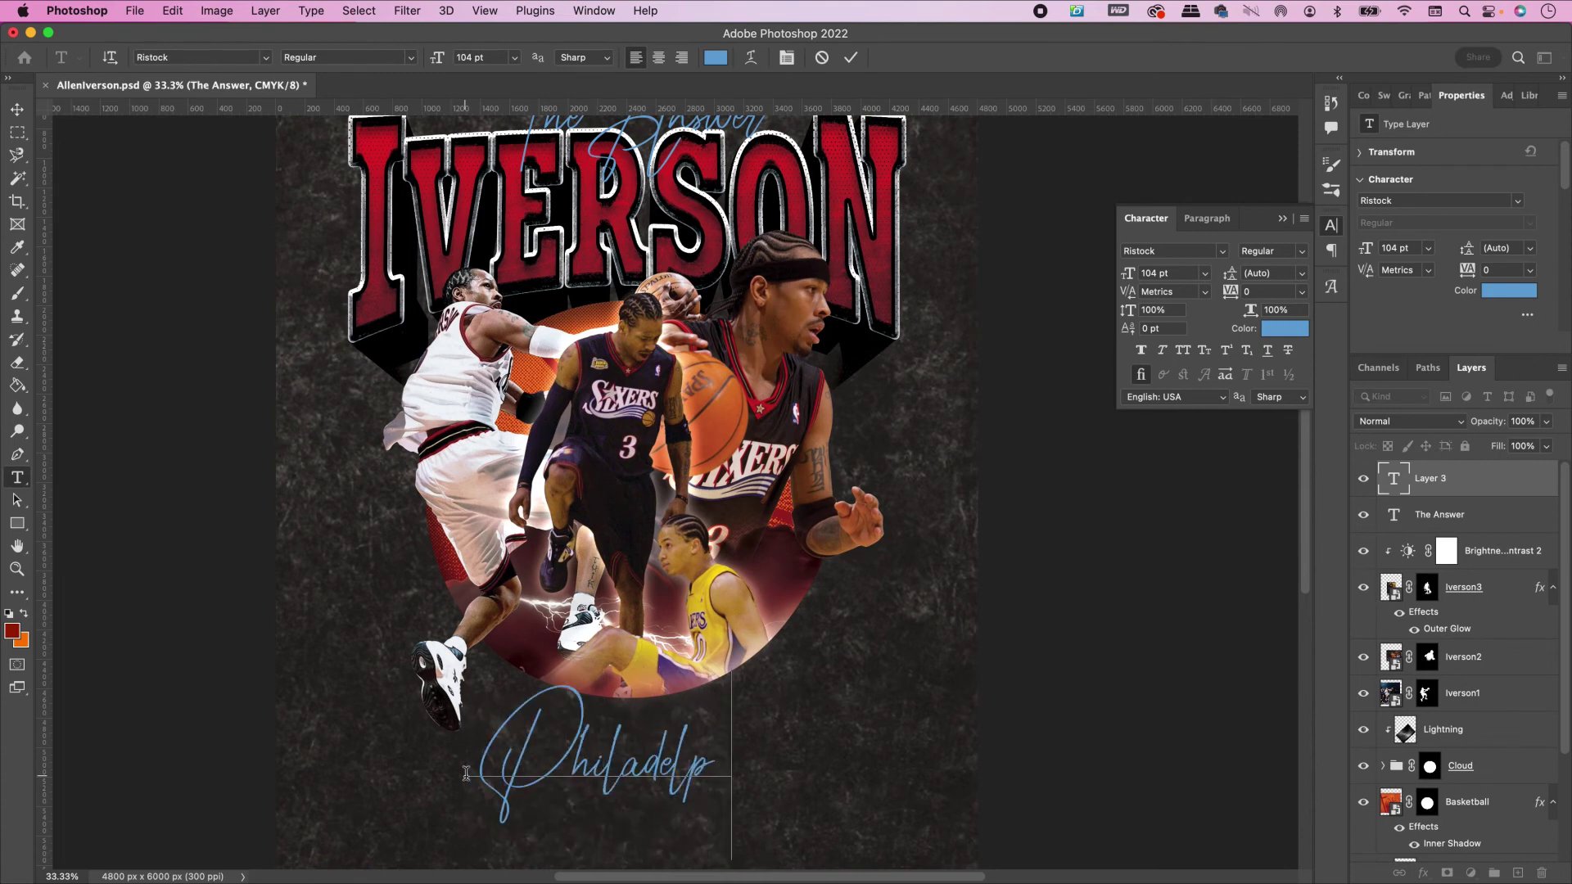
text(hia 7)
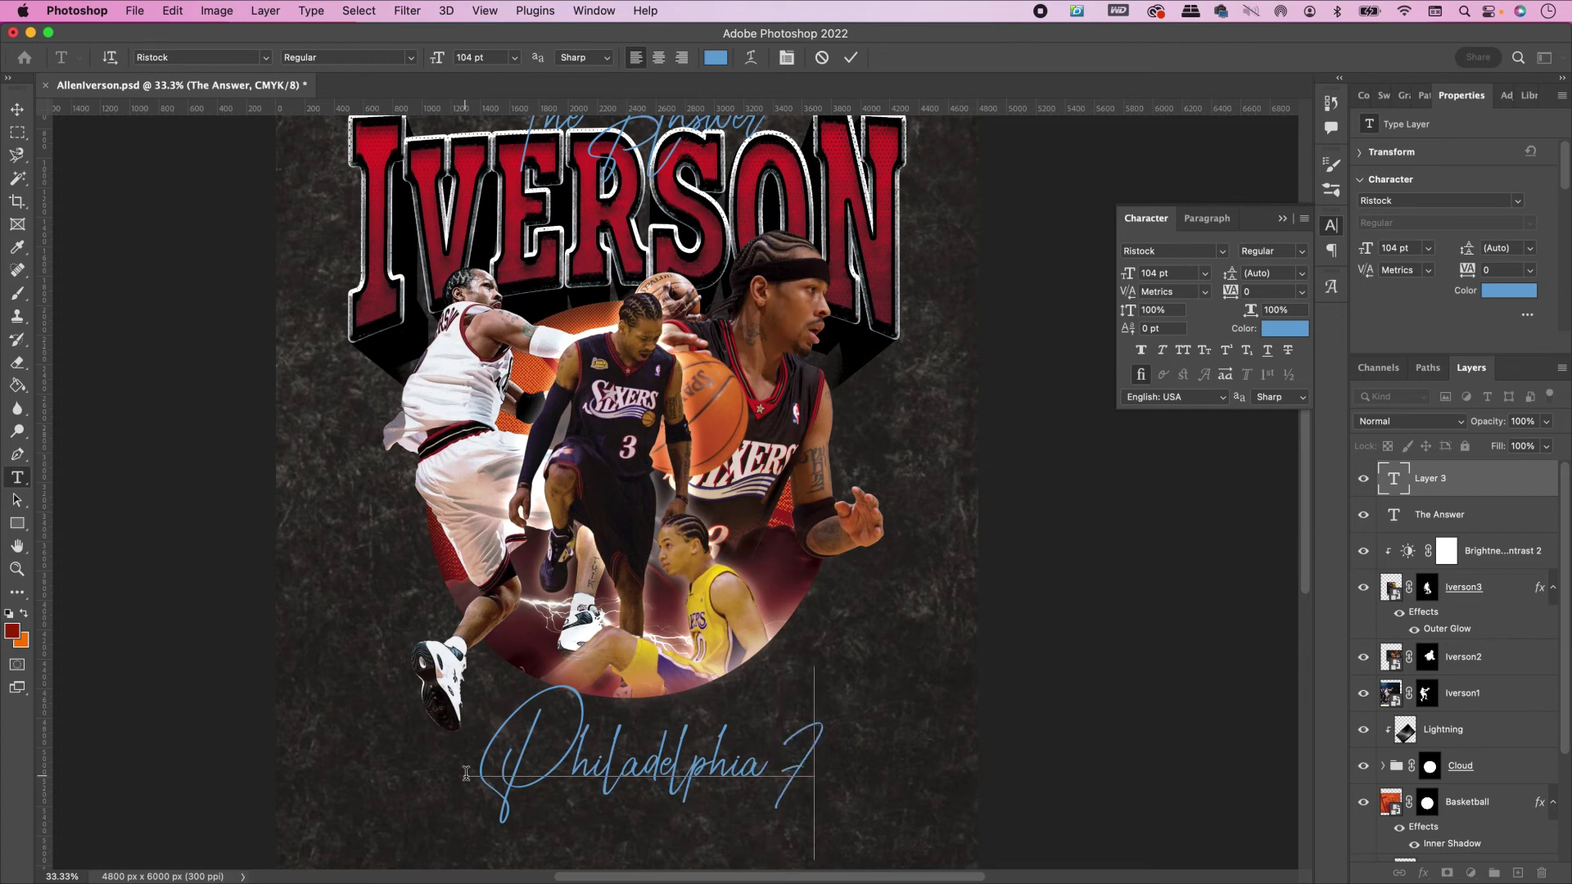
text(6ers)
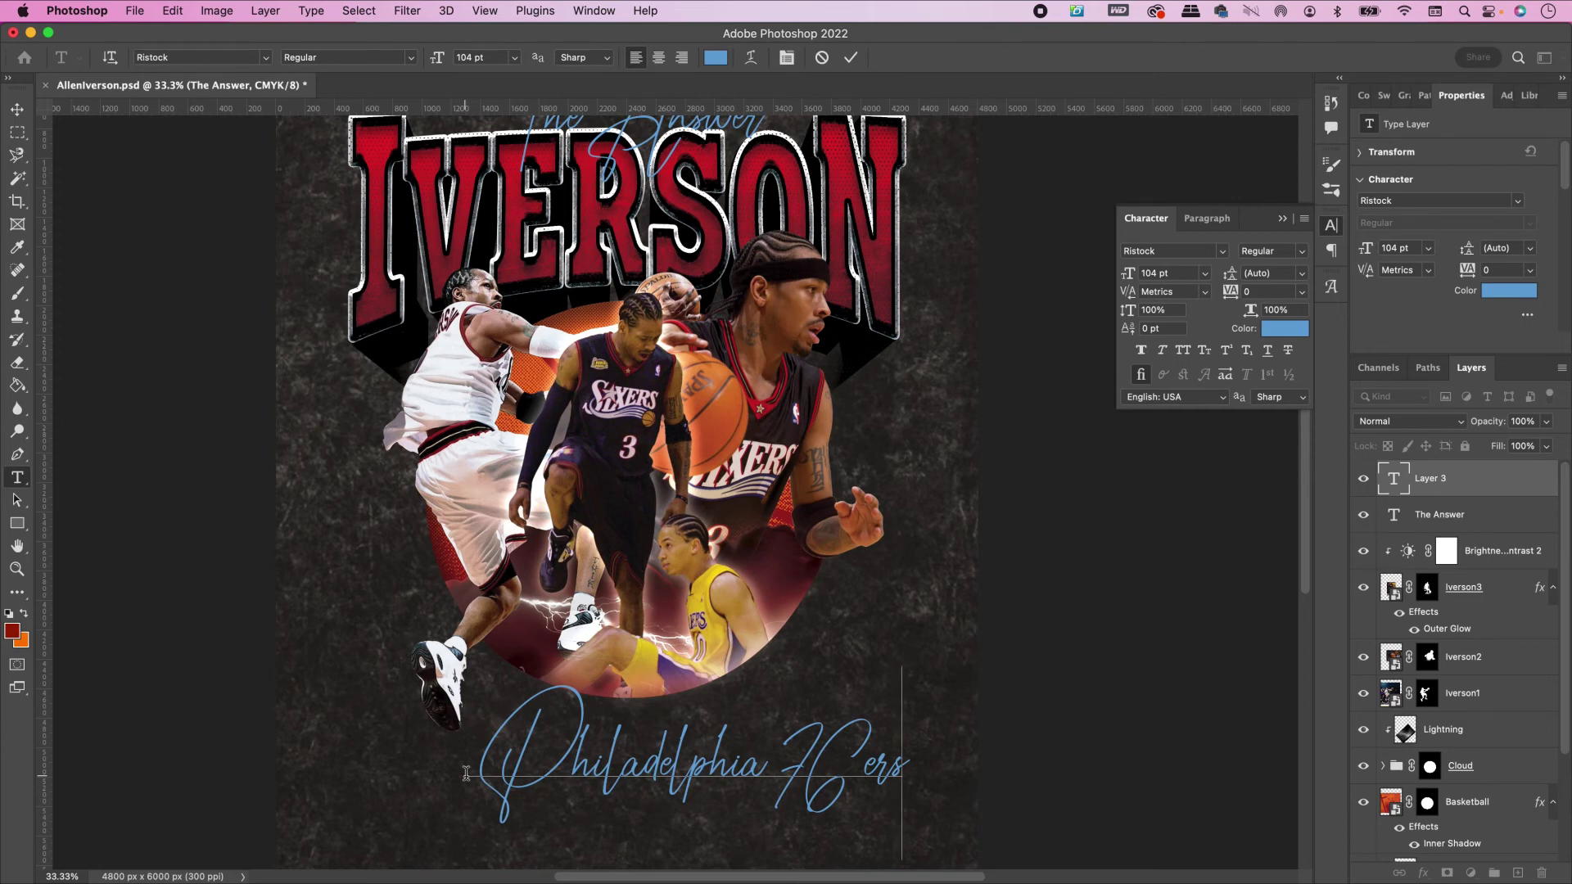
Step: Color the "Philadelphia 76ers" text white (#ffffff) and set its font to Camphound
key(super+a)
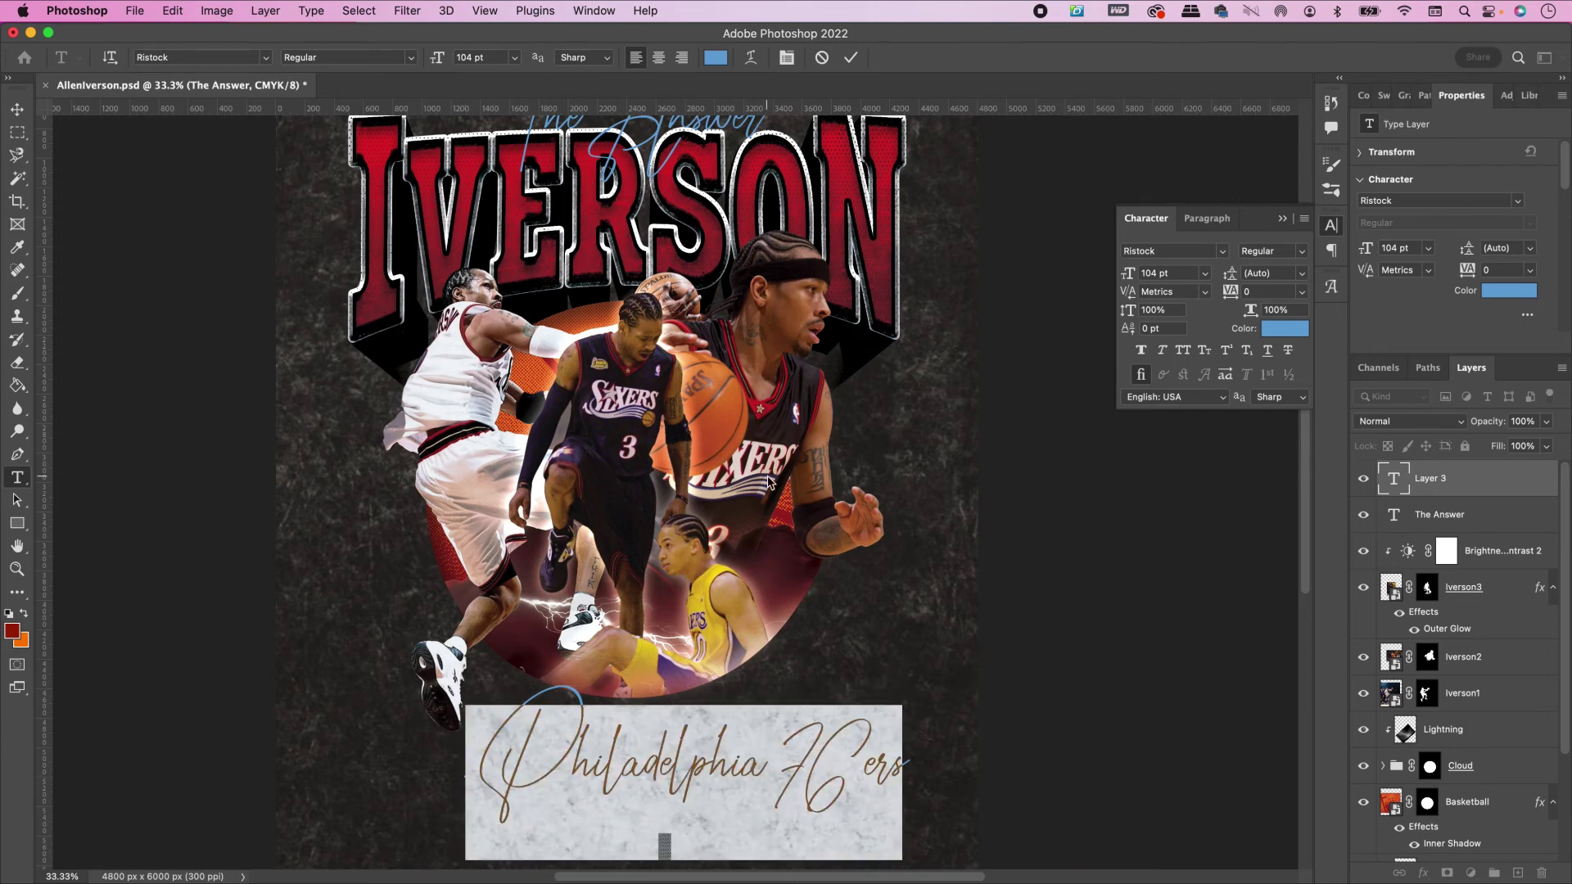
click(1287, 331)
click(777, 204)
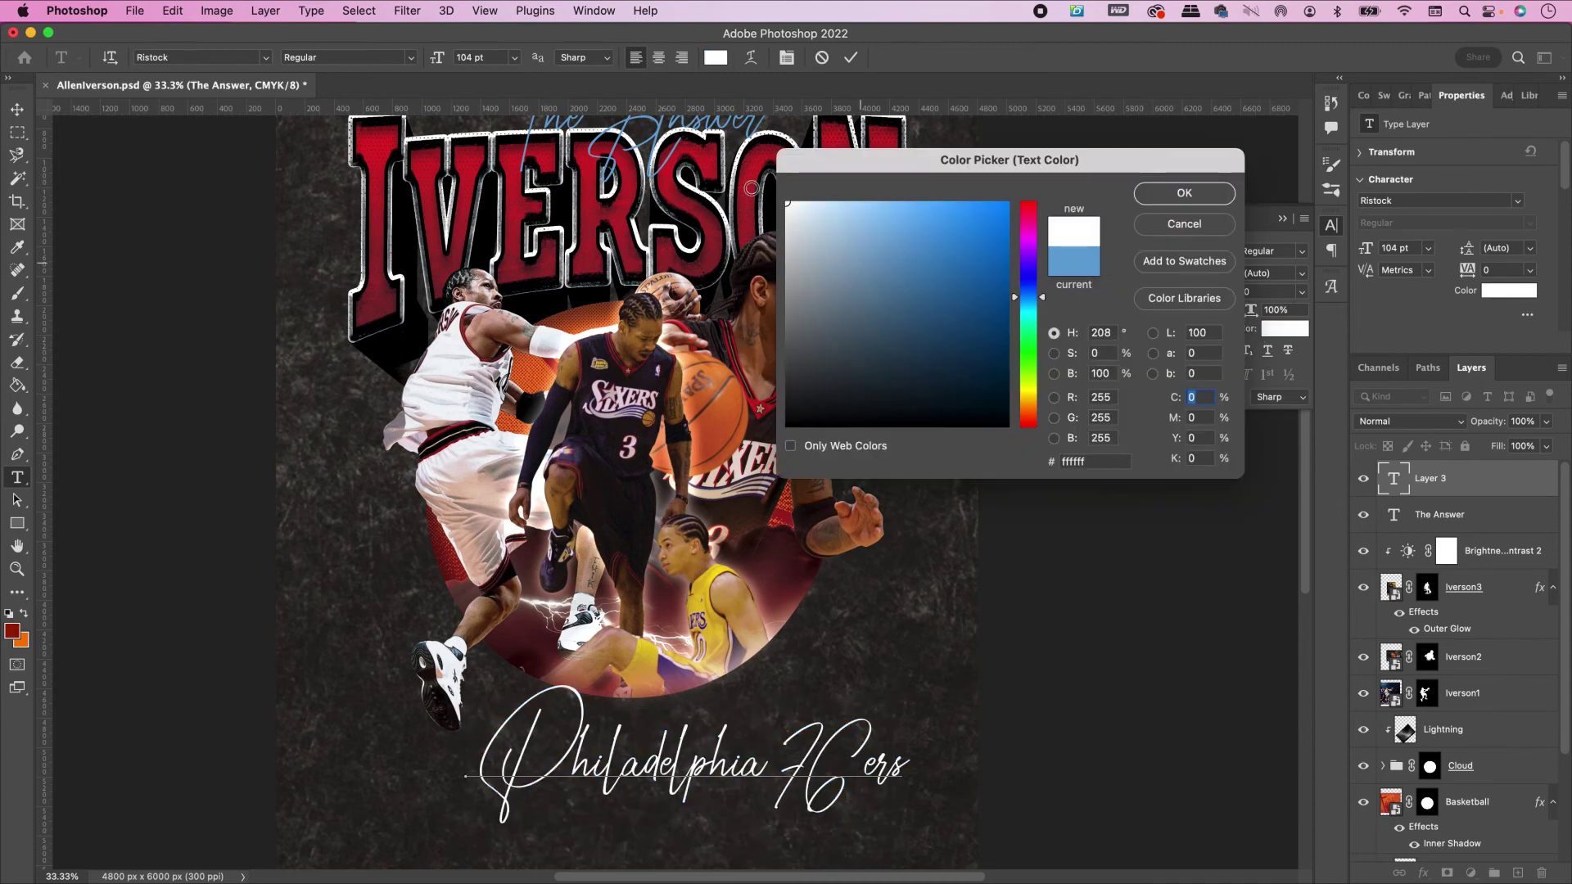
click(1184, 193)
click(1174, 254)
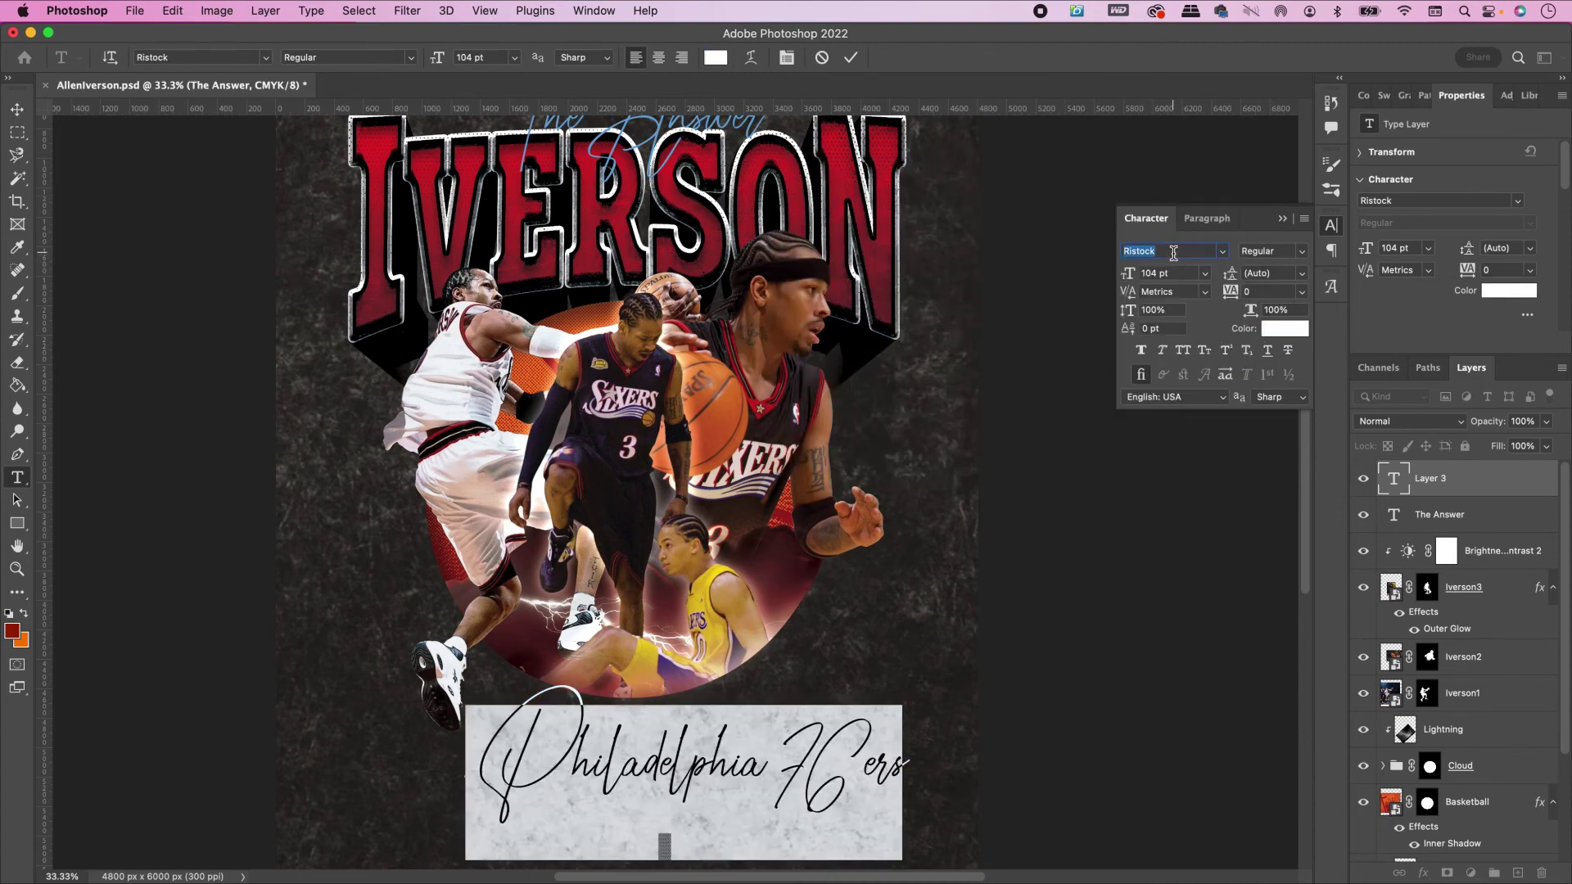
text(camp)
click(1175, 323)
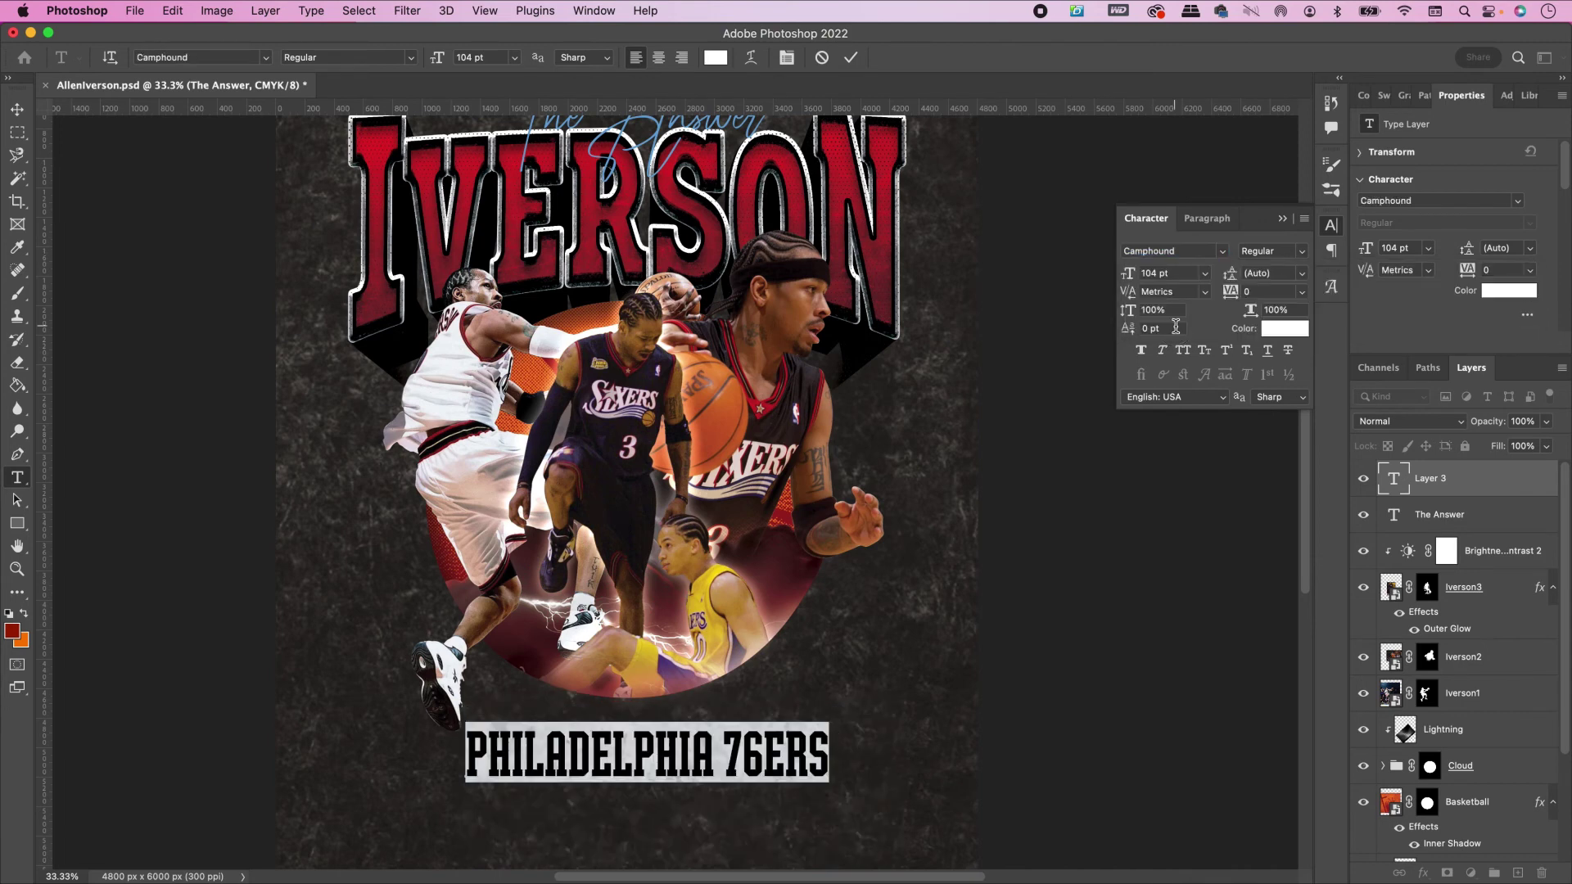
Step: Set the "Philadelphia 76ers" text to 61% vertical scale, 50 pt size and 280 tracking
double_click(1149, 310)
text(61)
key(Return)
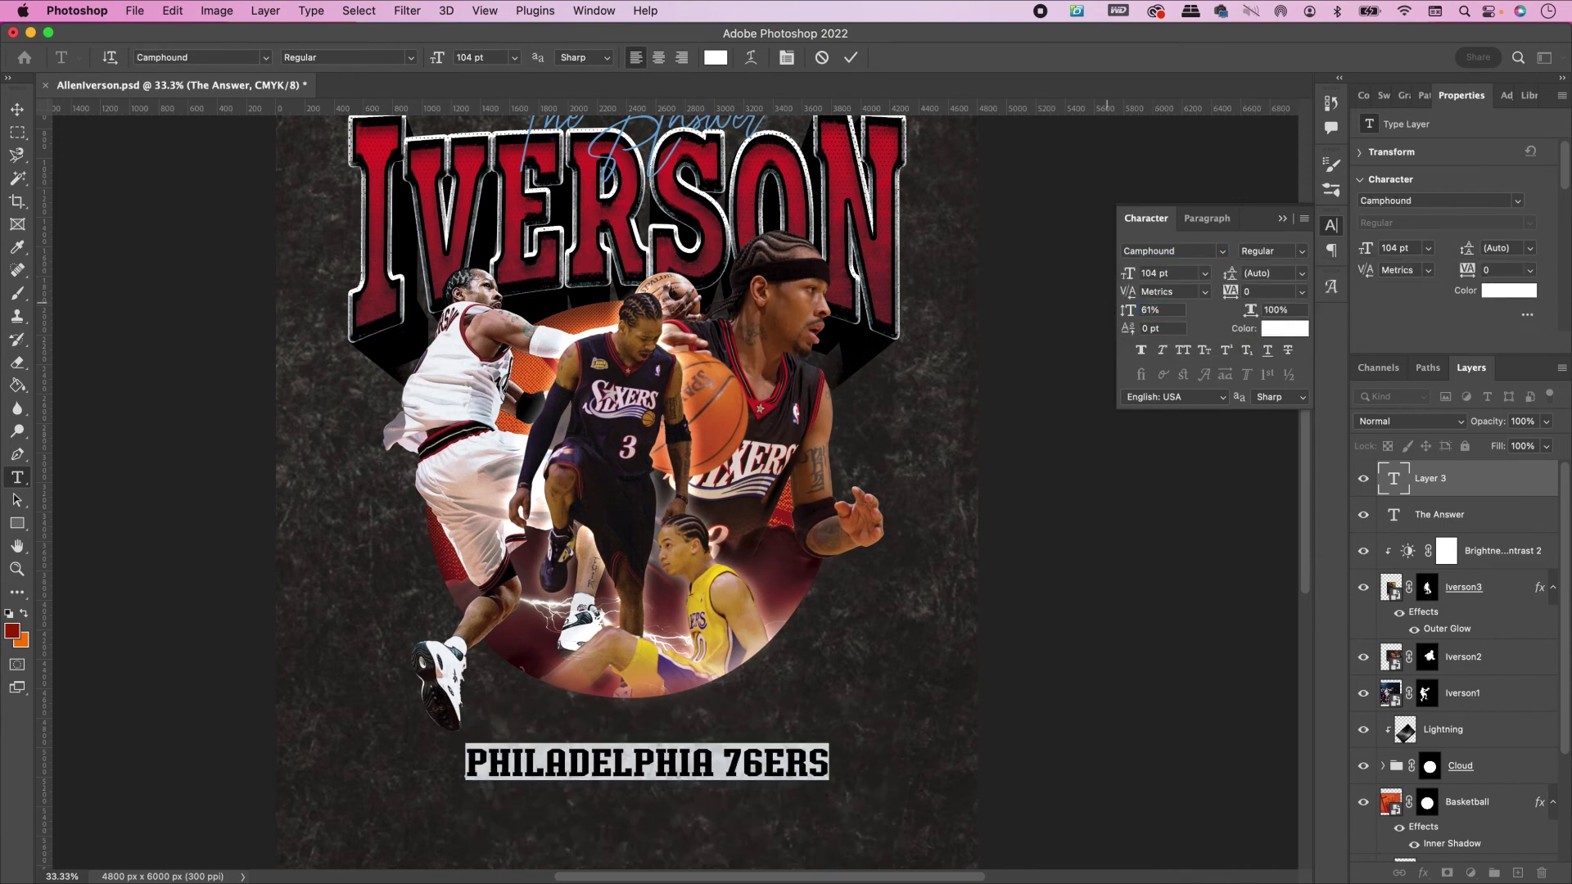
double_click(1157, 272)
text(50)
key(Return)
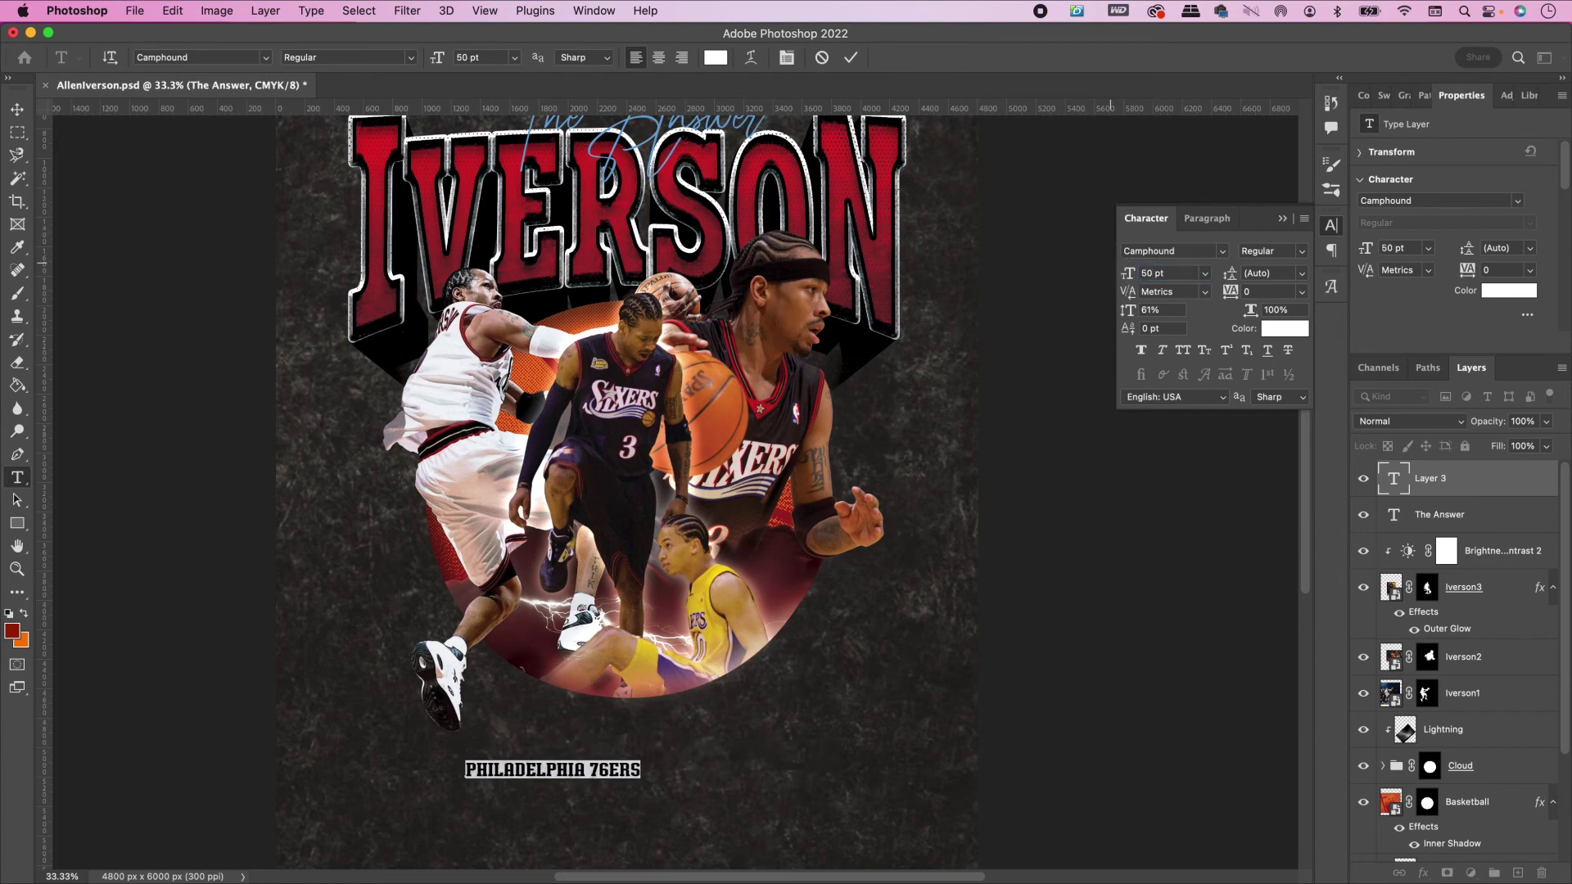
click(1256, 293)
text(280)
key(Return)
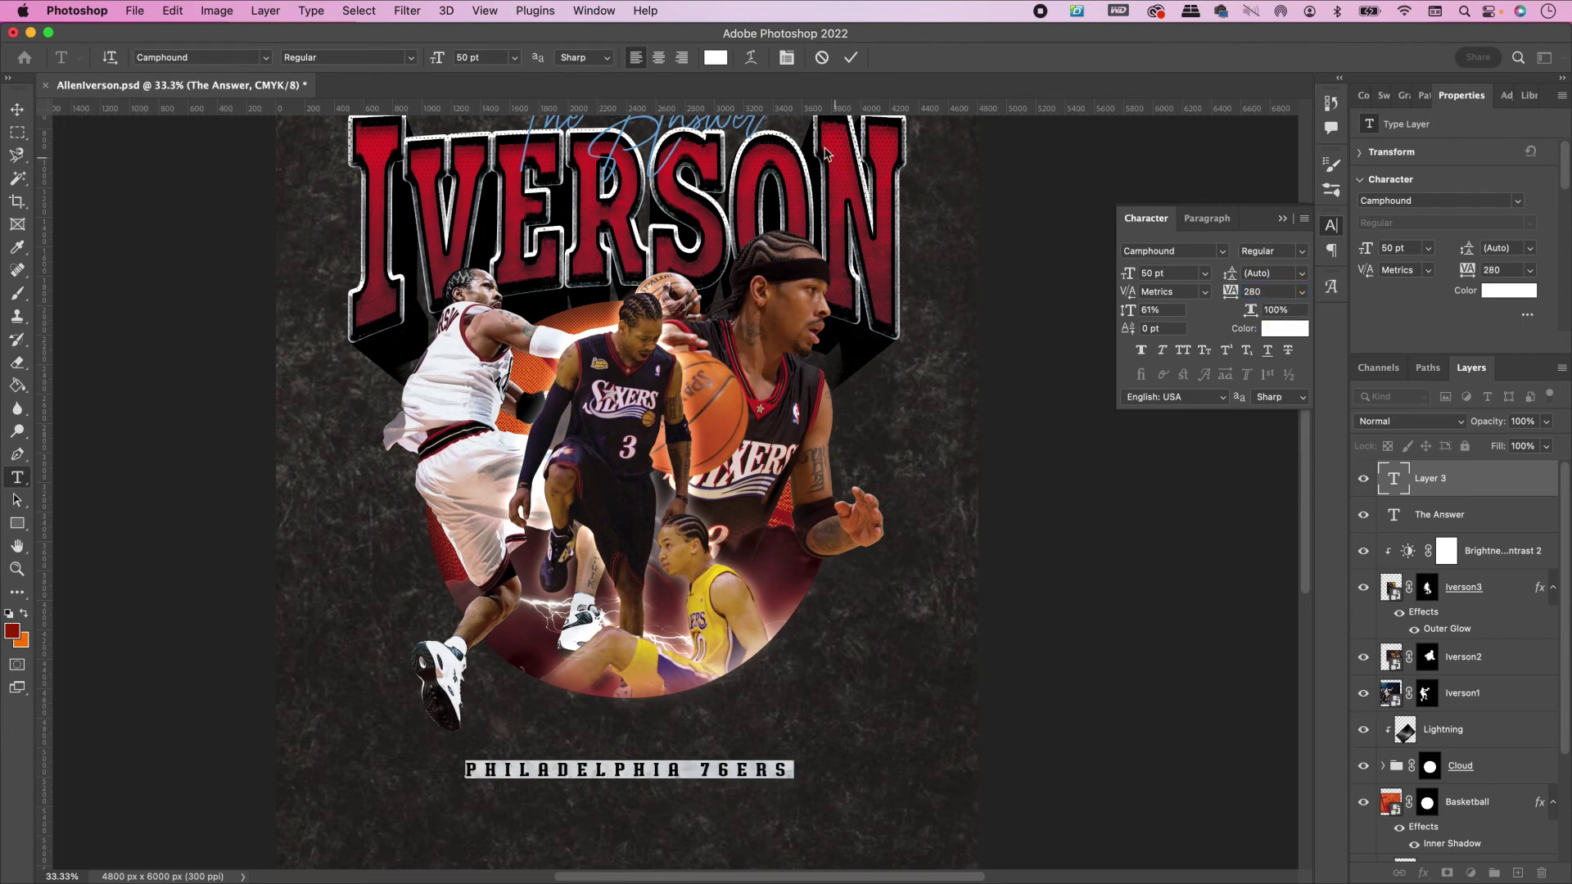
Step: Warp the "Philadelphia 76ers" text with a horizontal Arc style and a bend of -58%, and commit the text
click(750, 58)
click(453, 449)
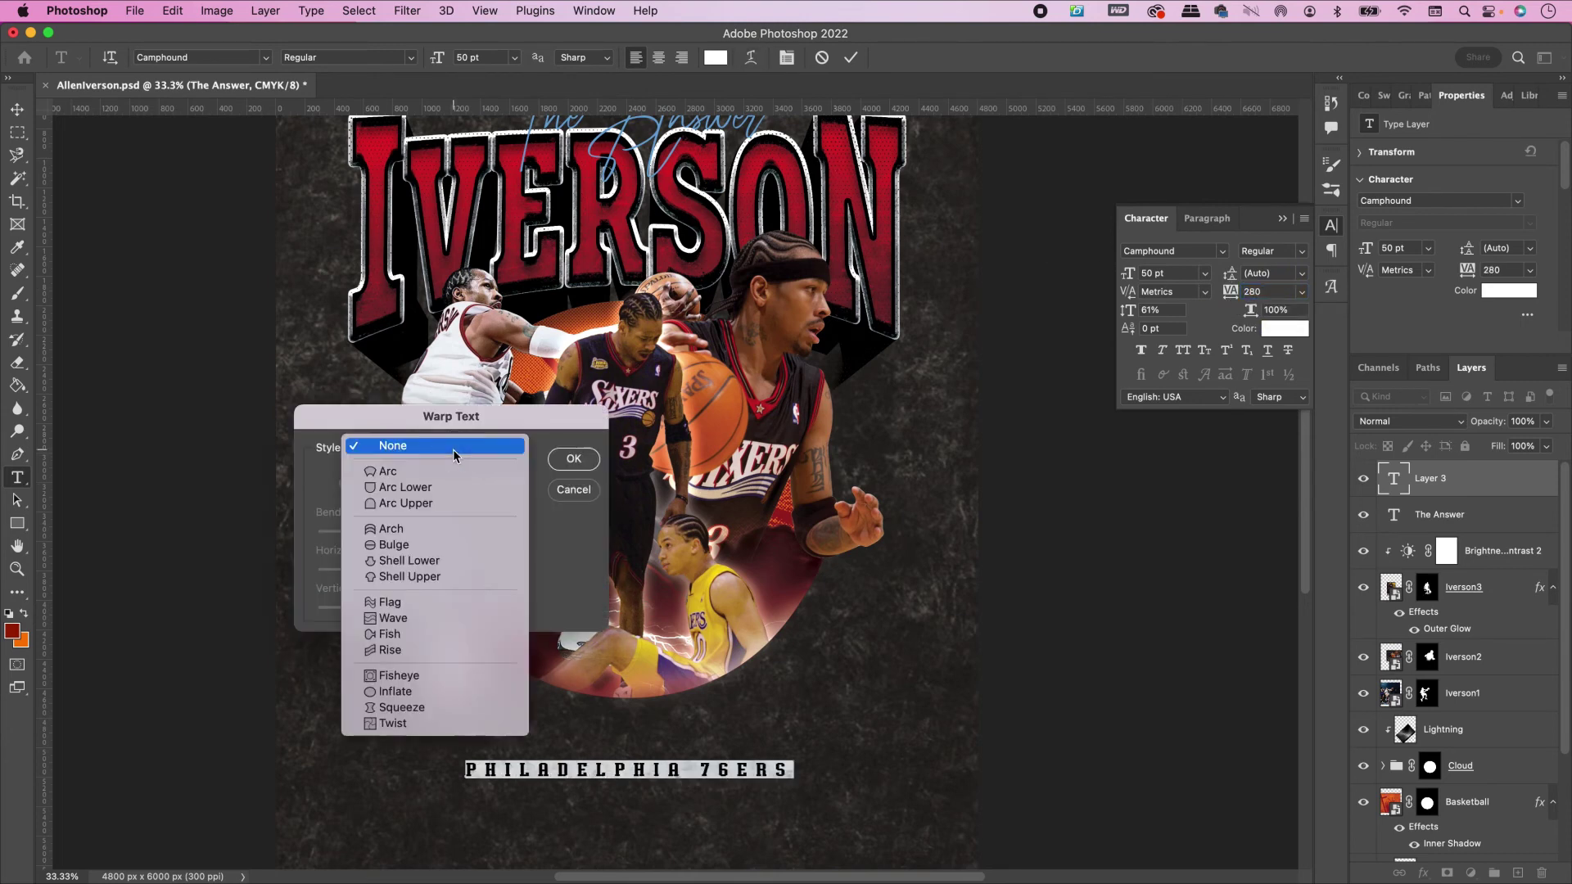
click(449, 472)
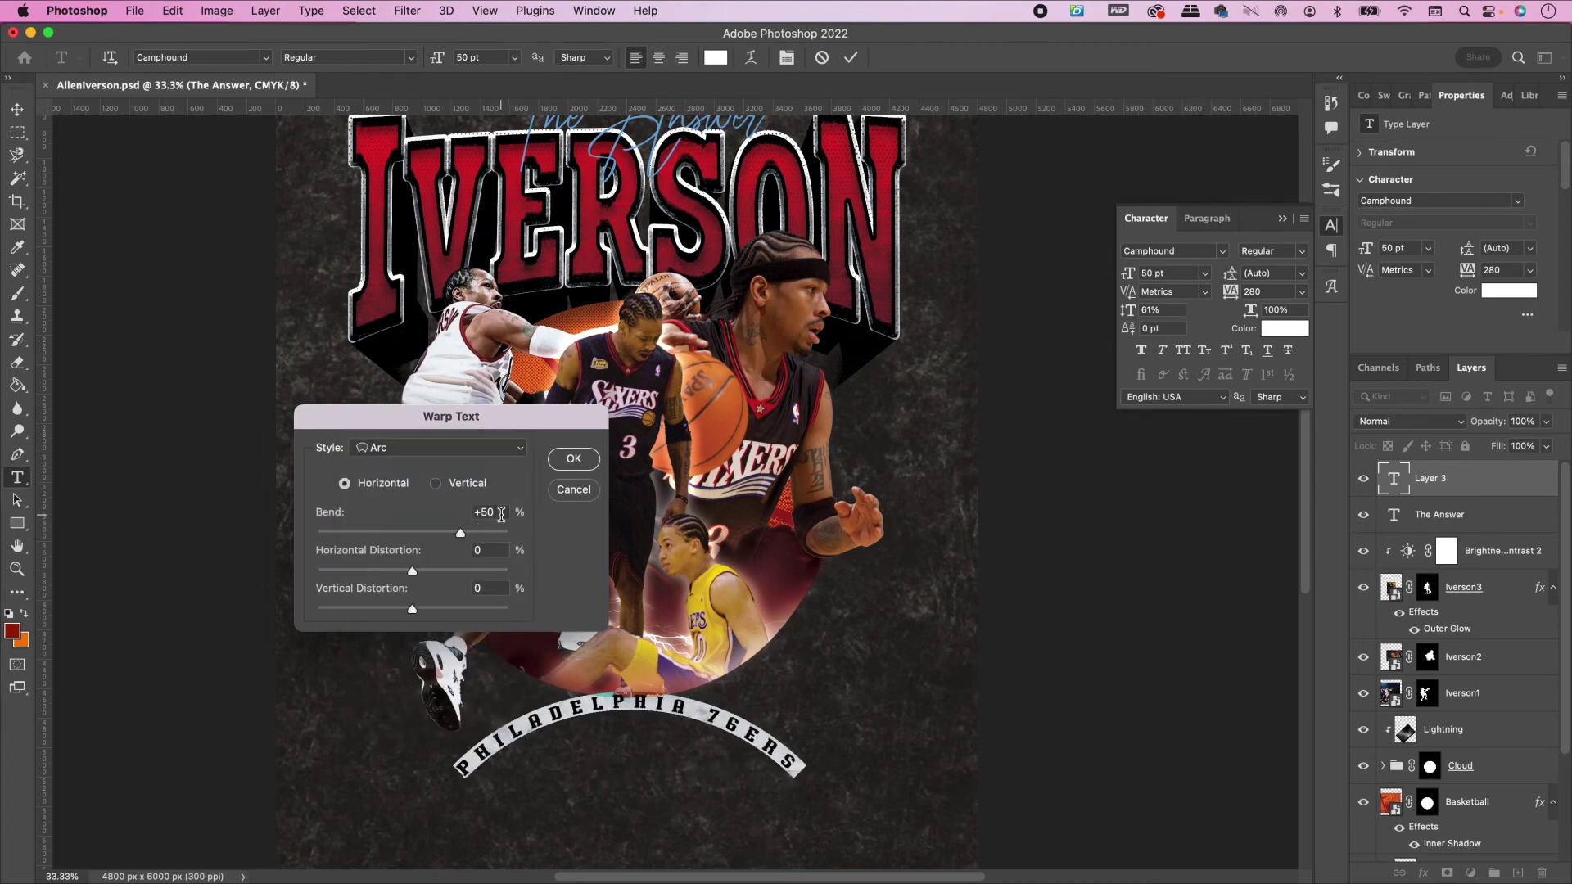
double_click(496, 513)
text(-58)
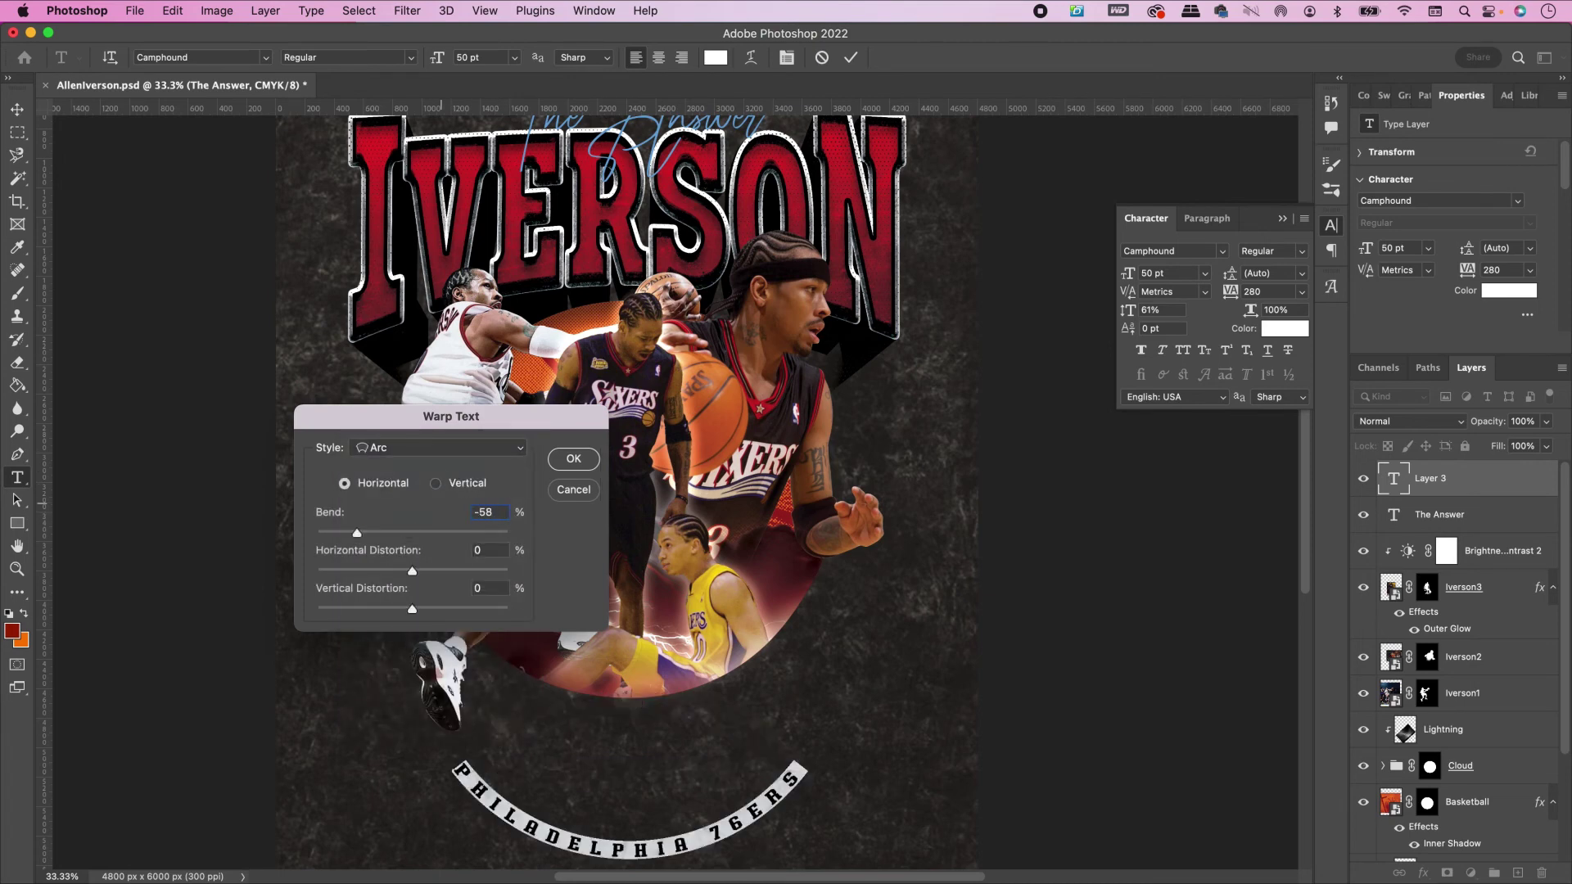
click(574, 461)
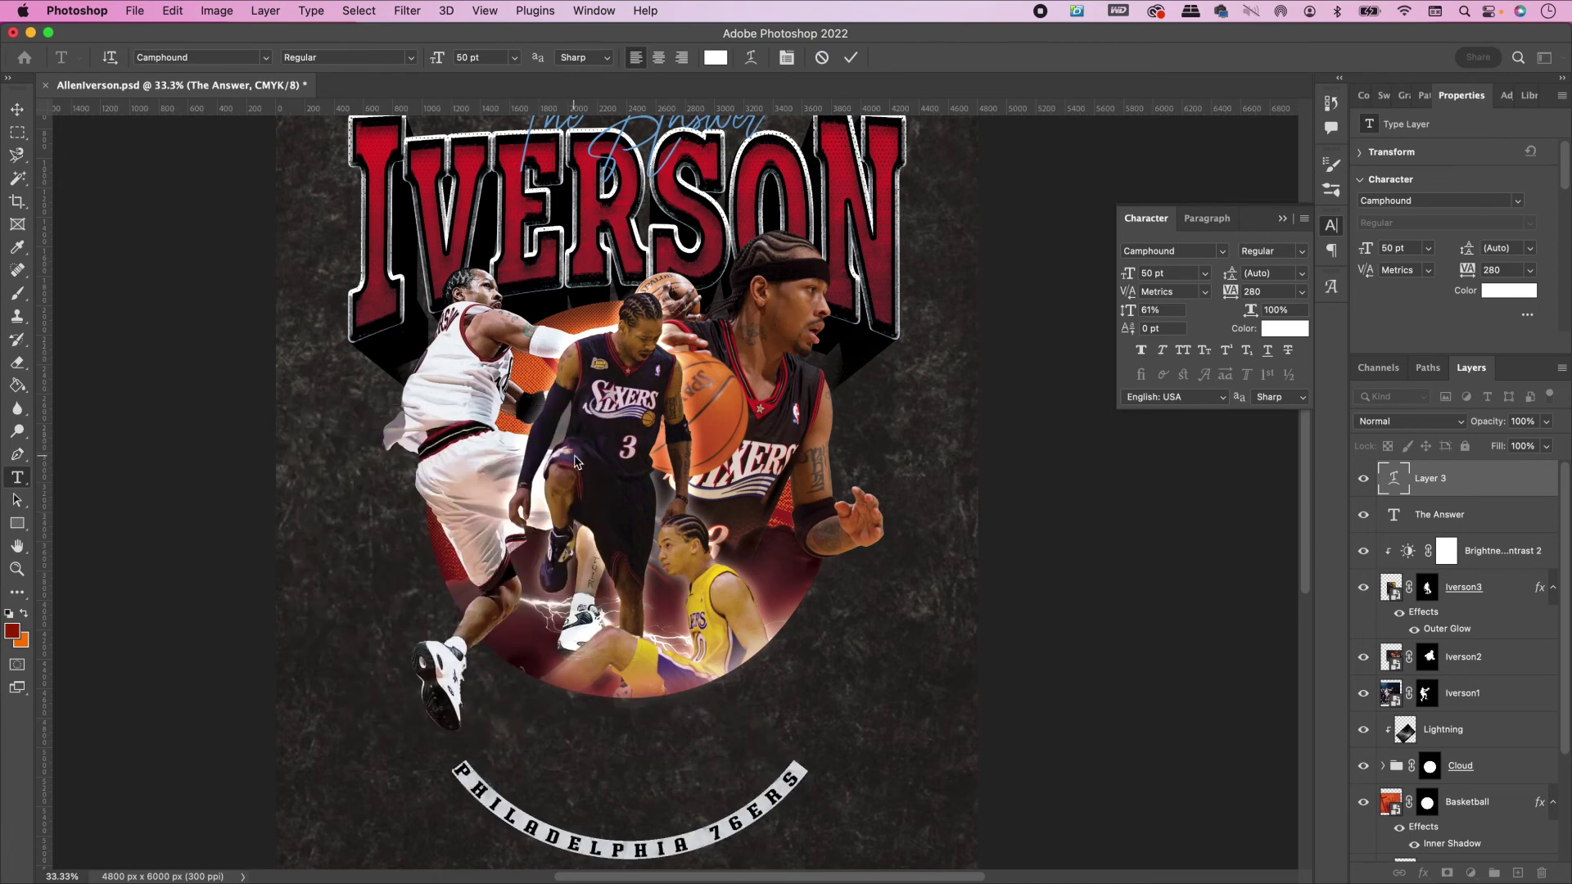
click(851, 57)
Step: Move the curved "Philadelphia 76ers" text up beneath the basketball circle, rotate it -5.95°, and nudge it down to leave a small gap
key(v)
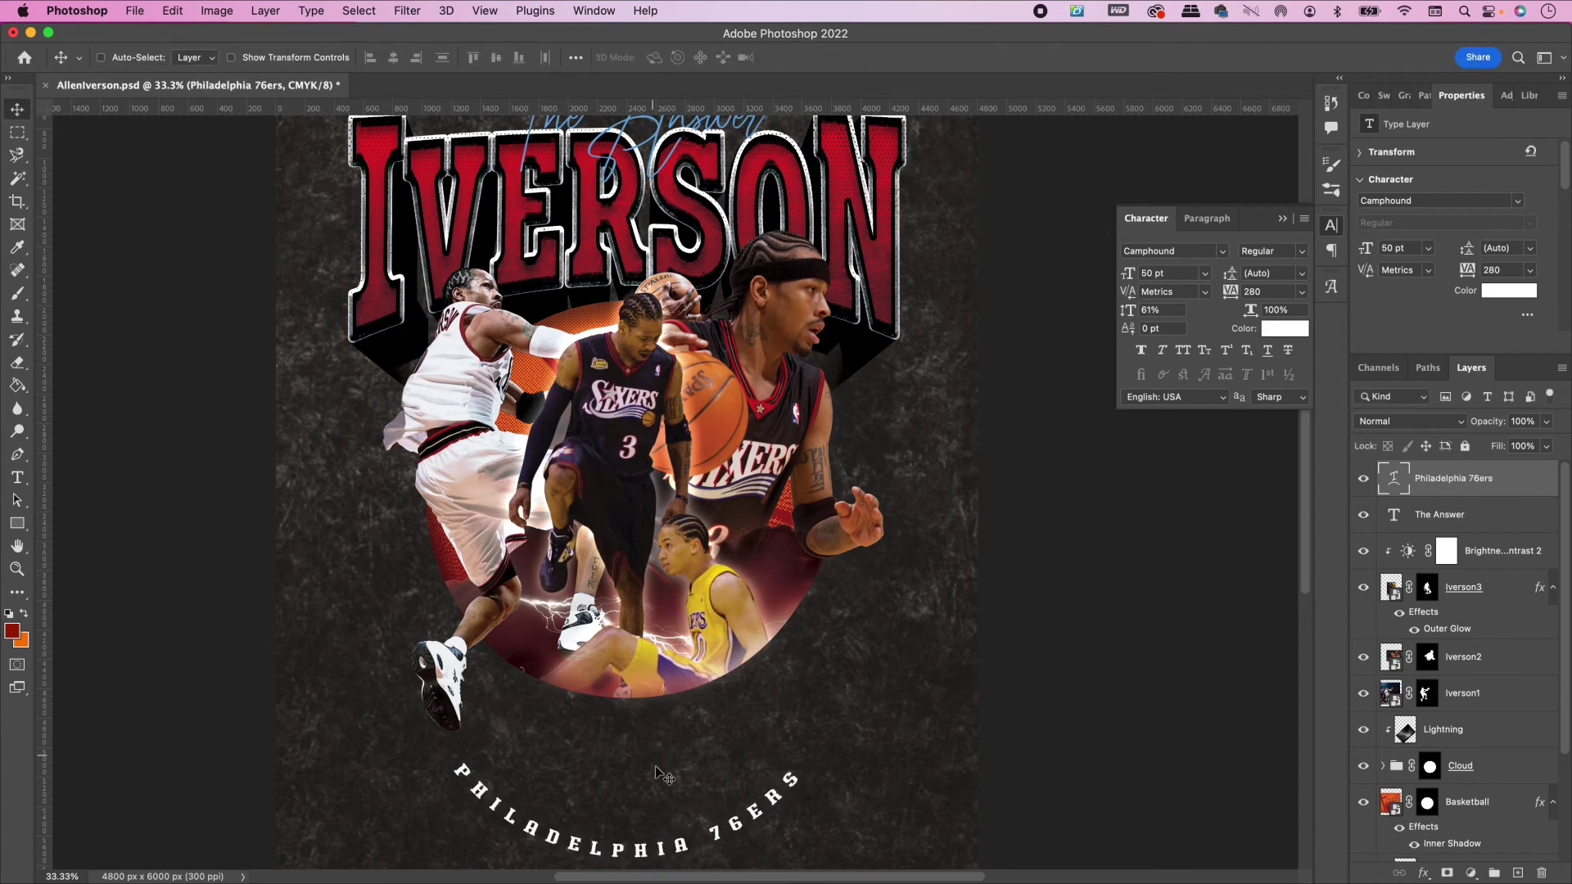
drag(670, 819, 678, 696)
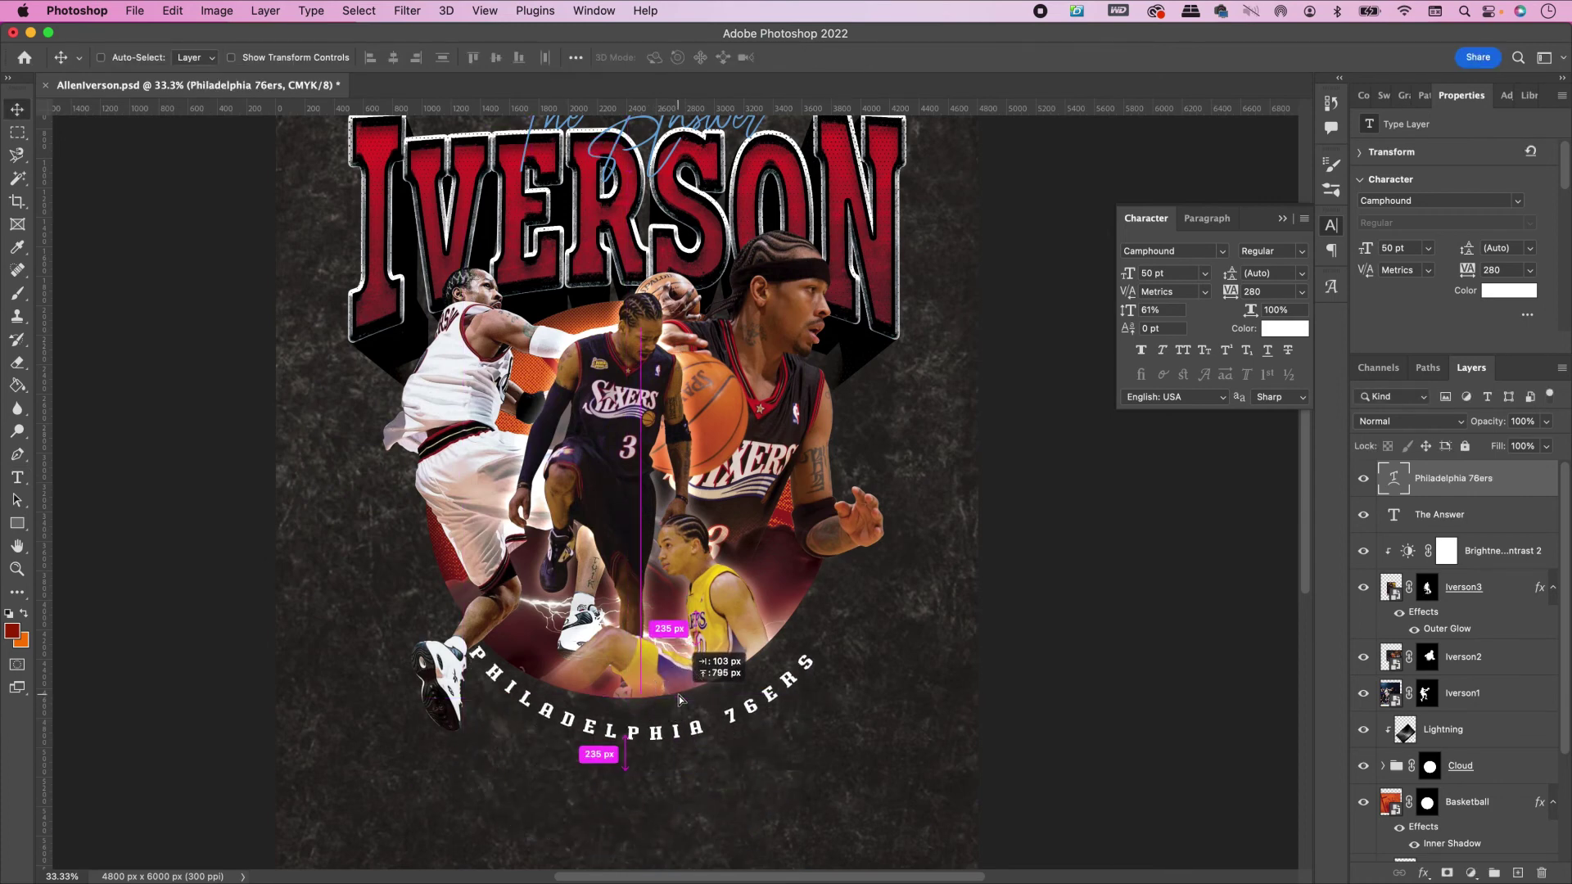
key(super+t)
drag(867, 664, 893, 637)
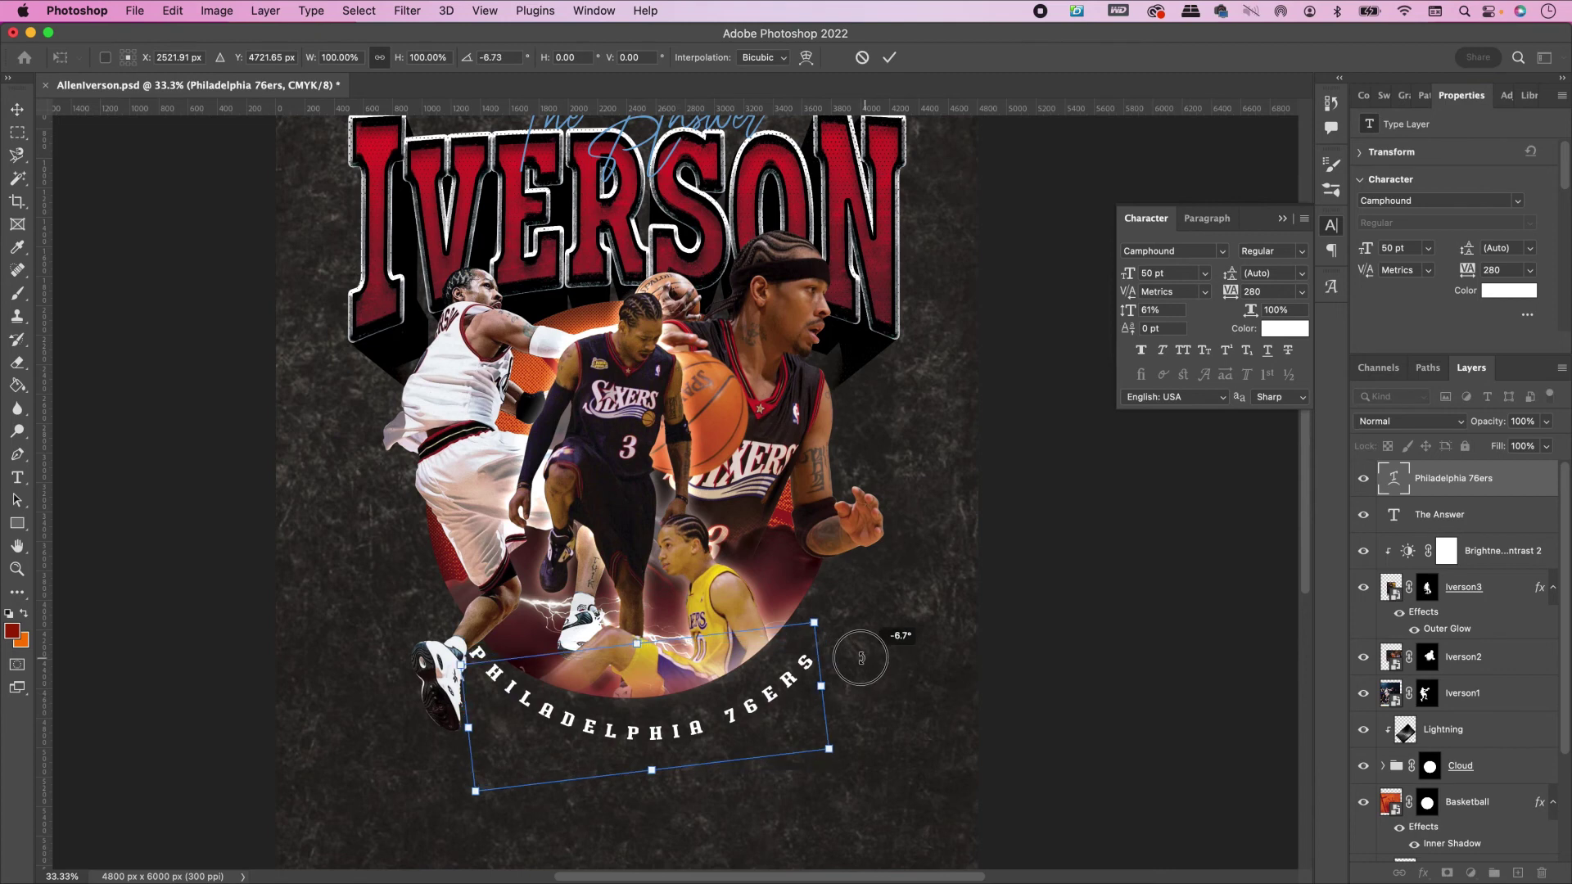
drag(706, 727, 705, 716)
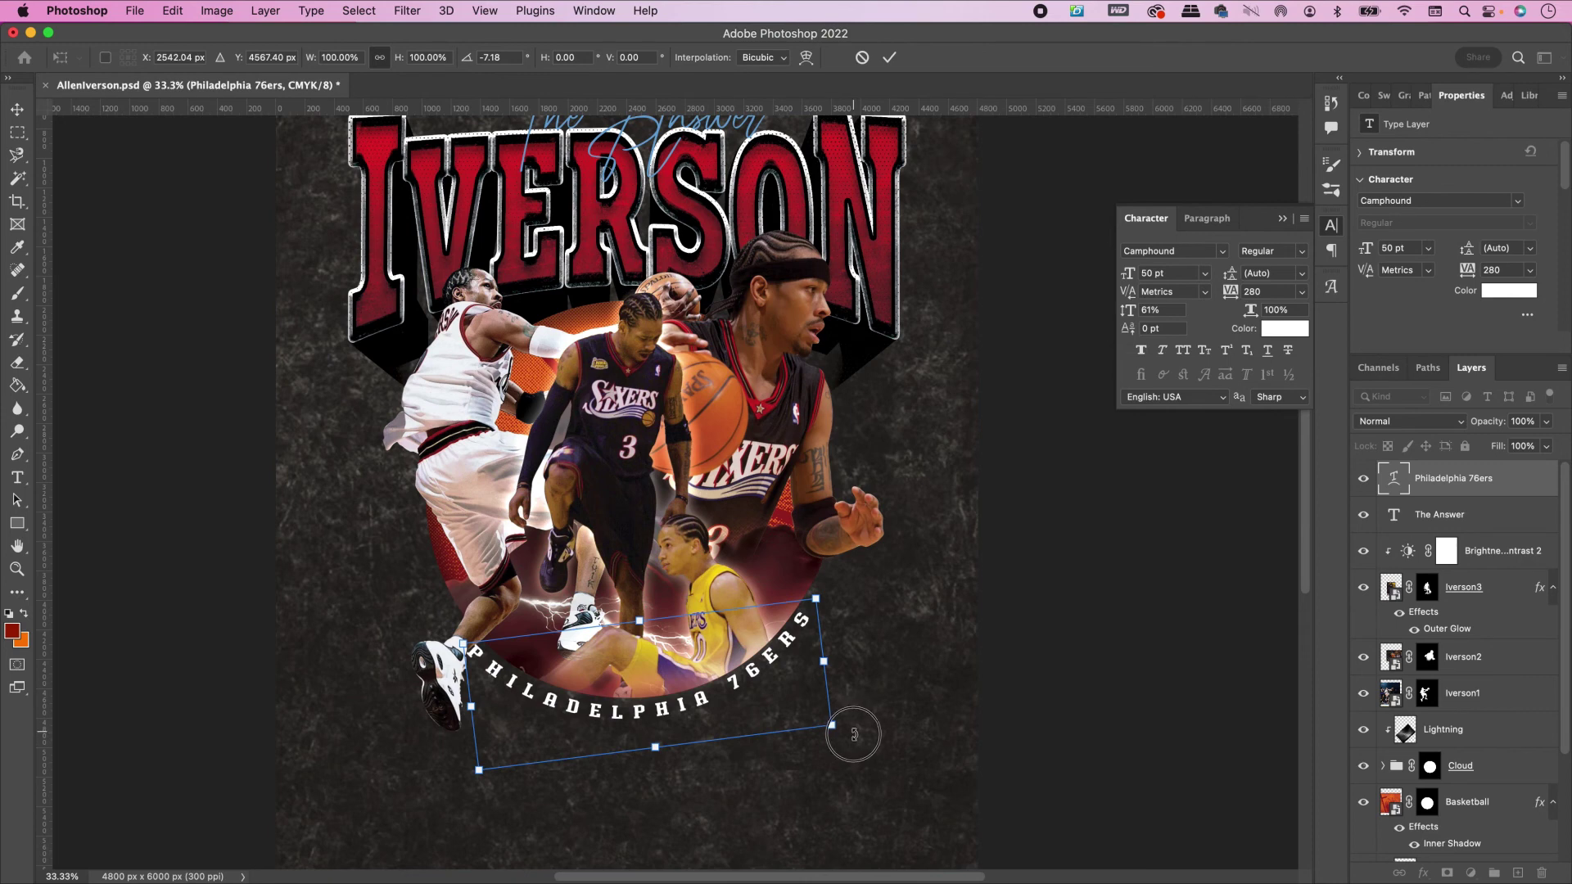
drag(853, 731, 853, 732)
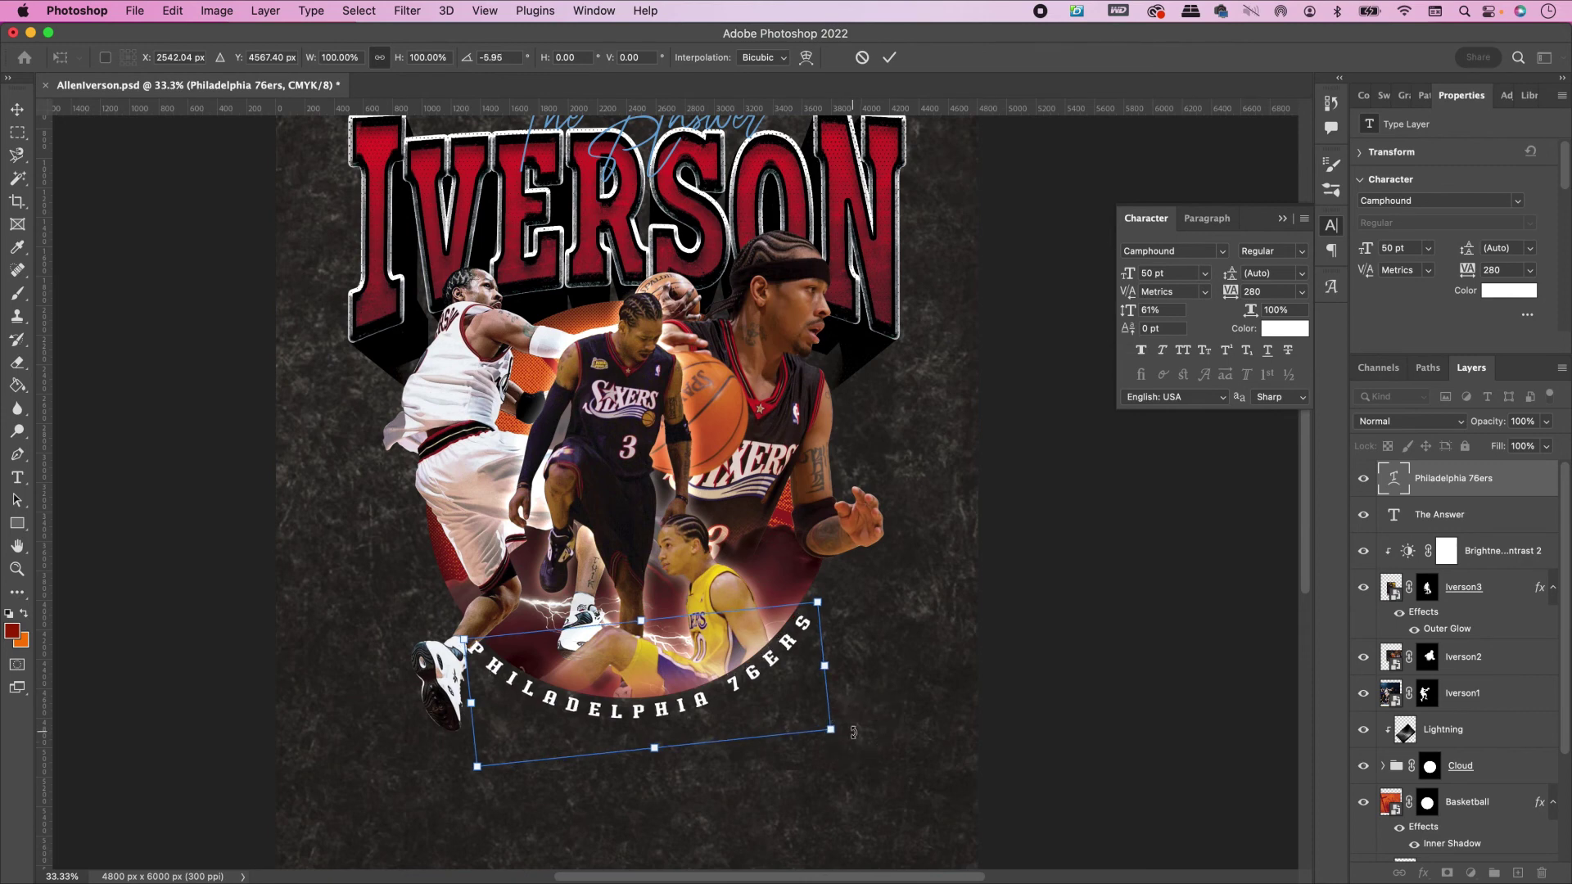
key(Return)
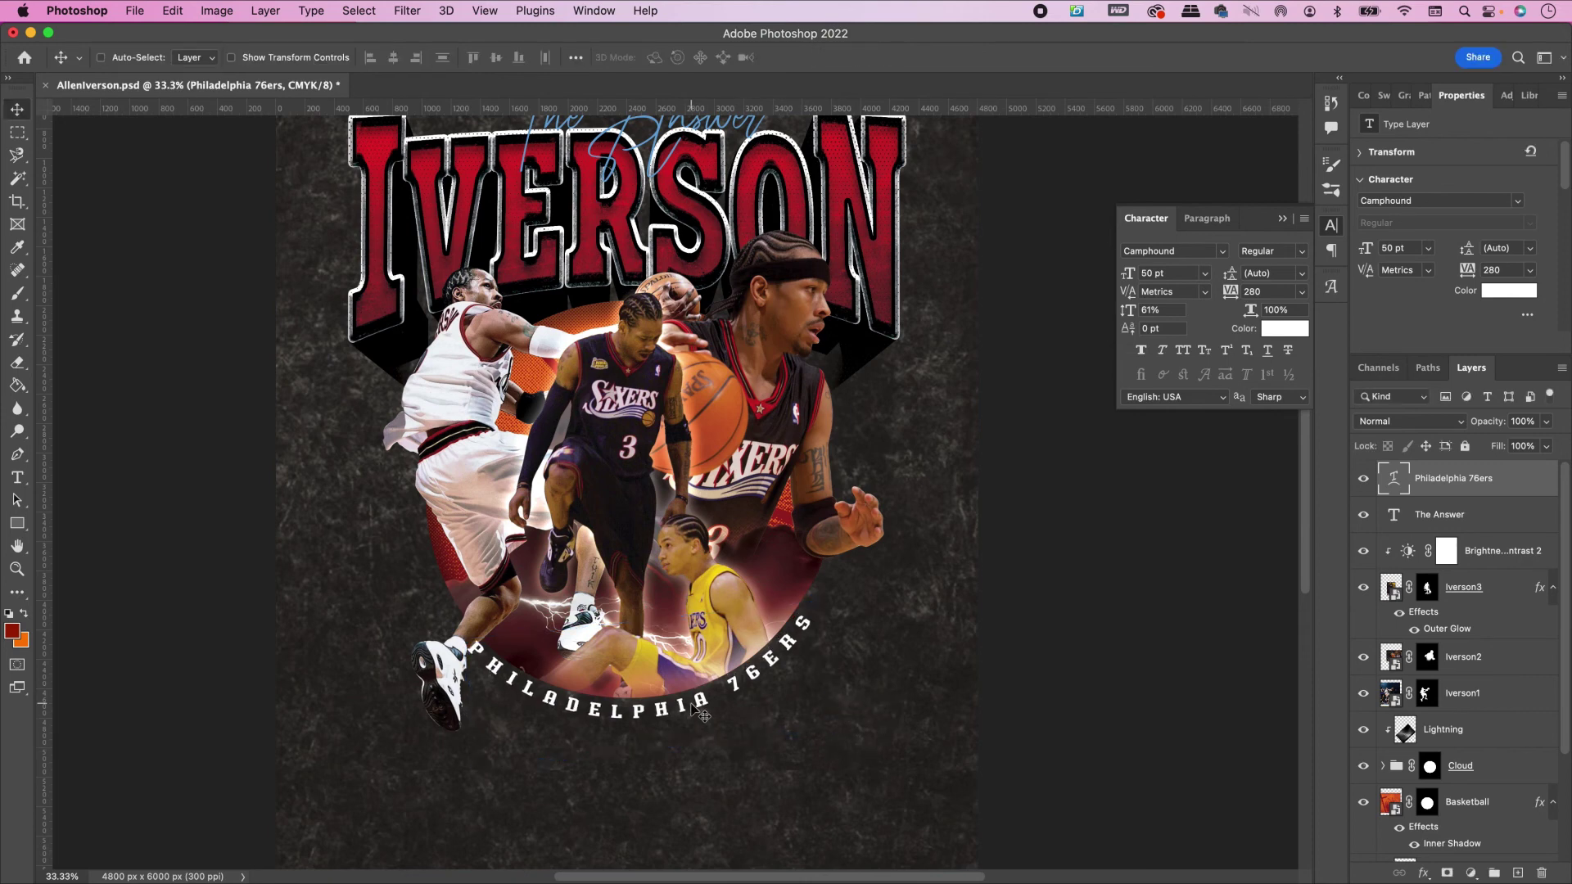
key(shift+Down)
key(shift+Down)
key(shift+Down)
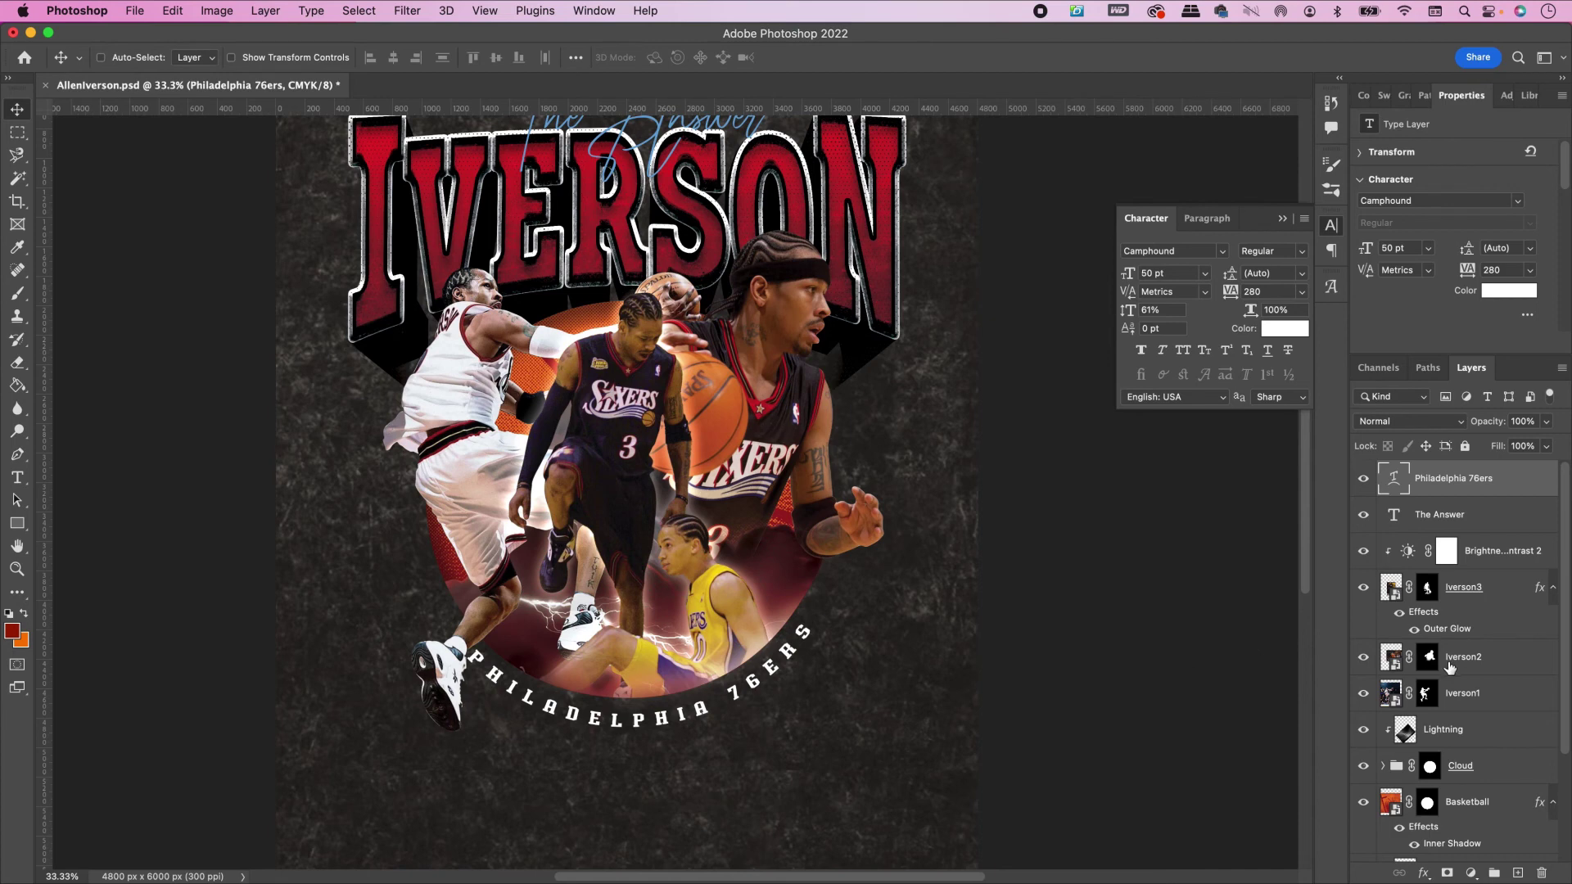
Step: Copy the layer style of the "allen" text layer and paste it onto the "Philadelphia 76ers" text layer
scroll(1449, 667, down, 3)
click(1383, 791)
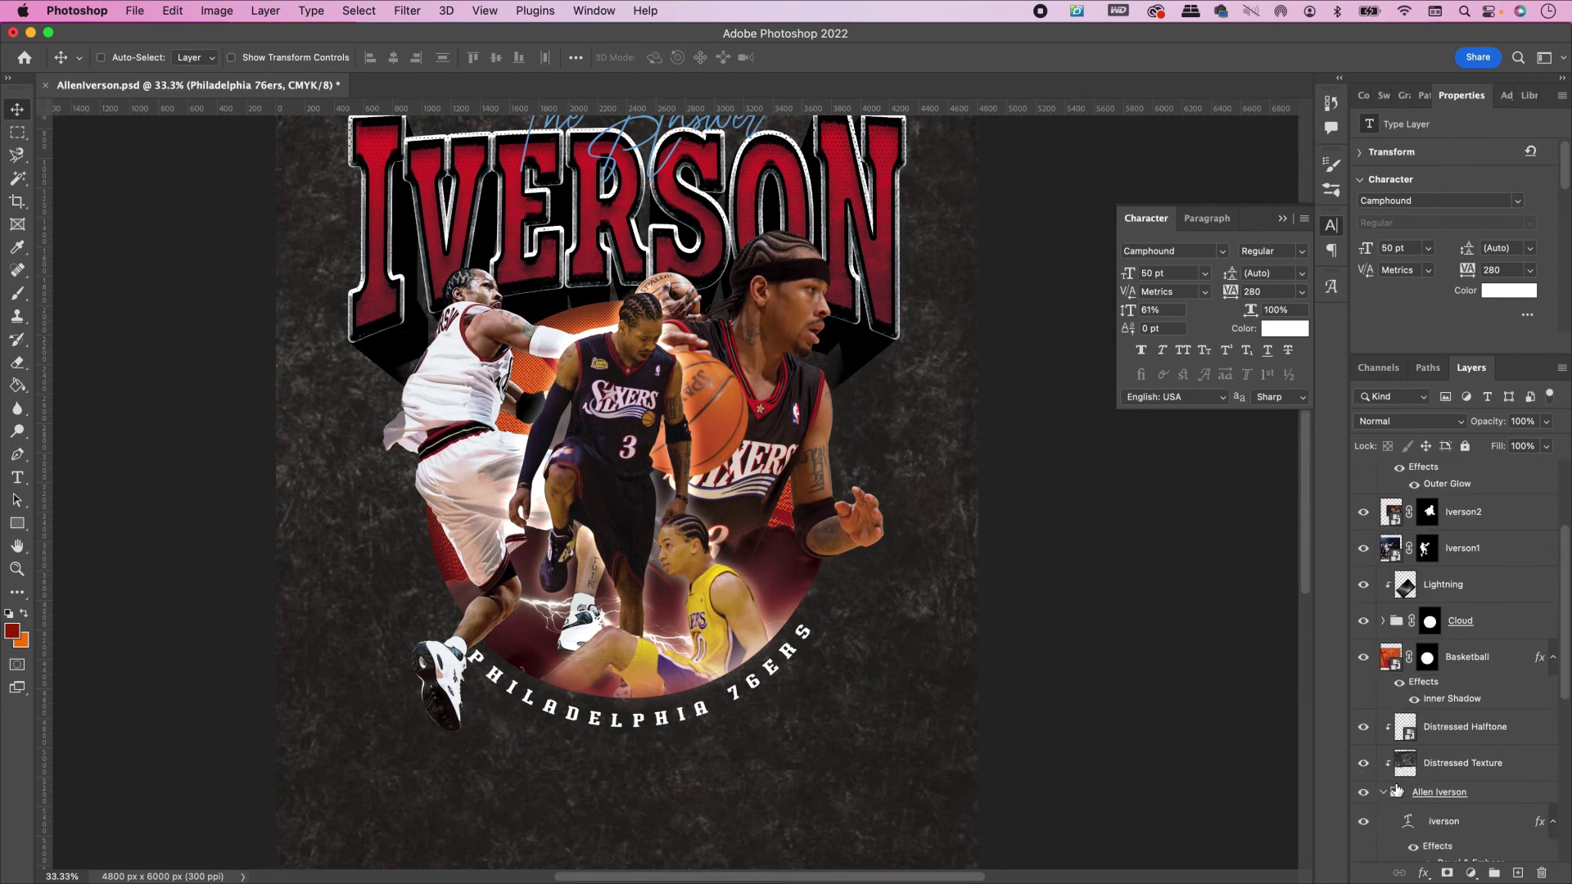
scroll(1472, 817, down, 5)
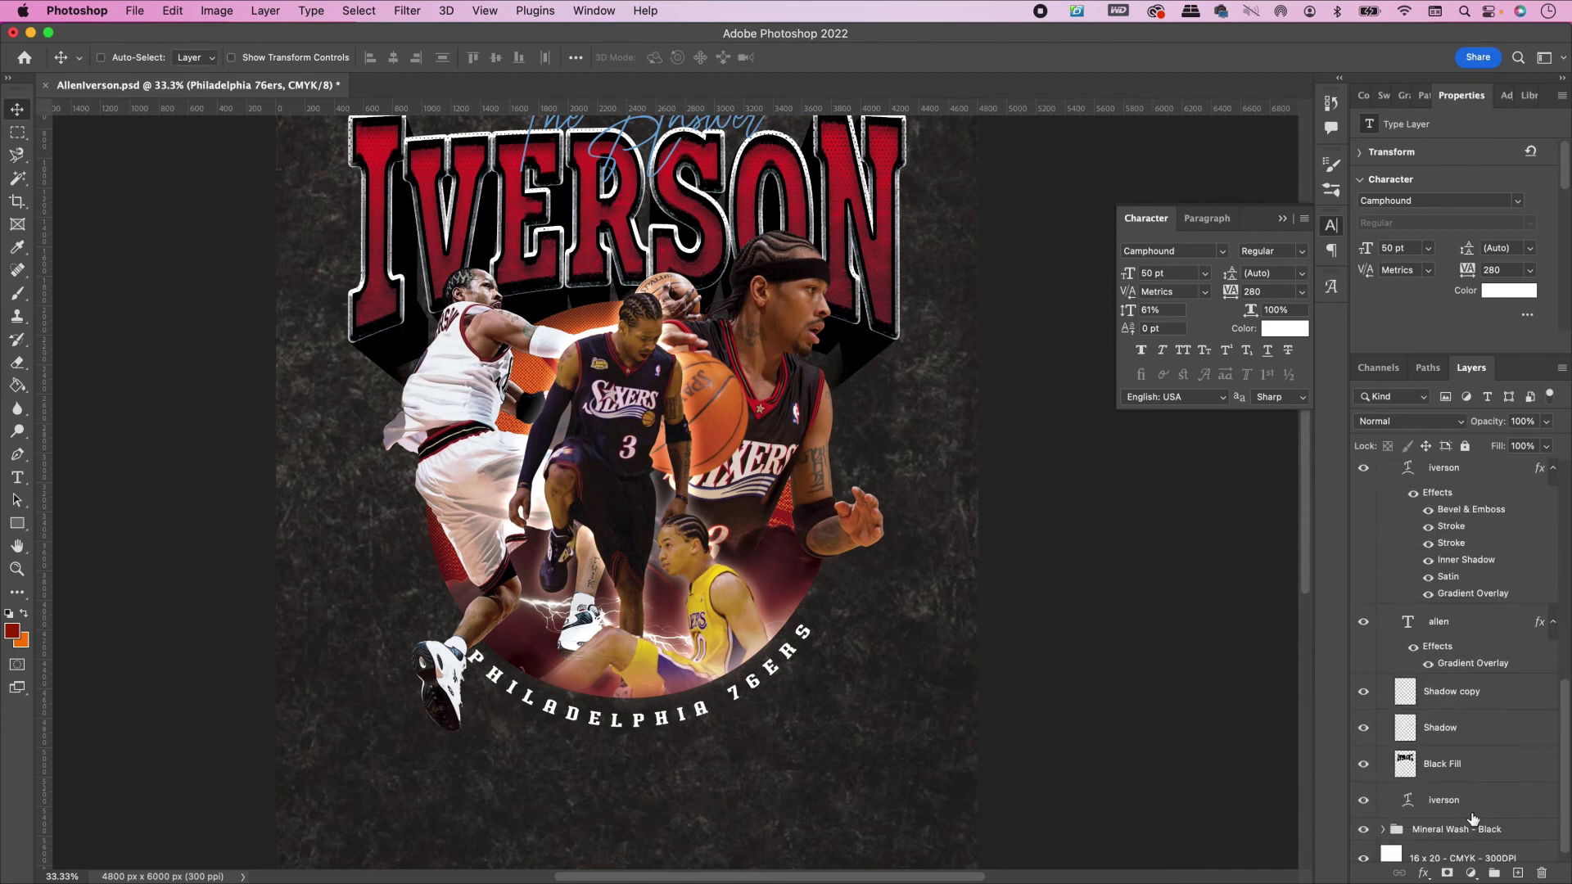
click(1471, 638)
right_click(1470, 638)
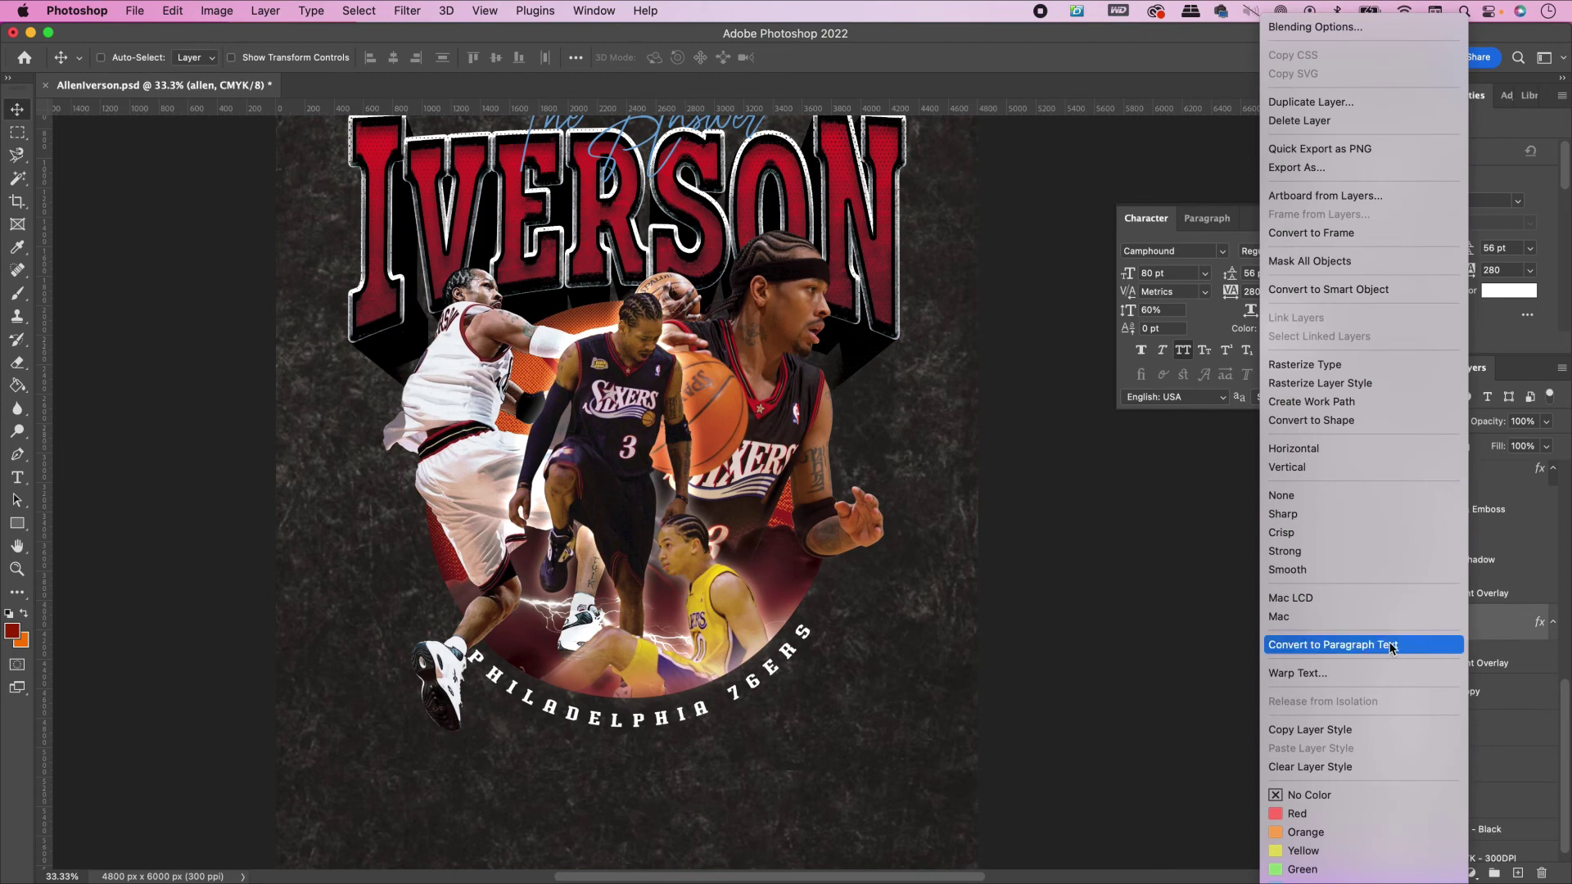
click(1356, 731)
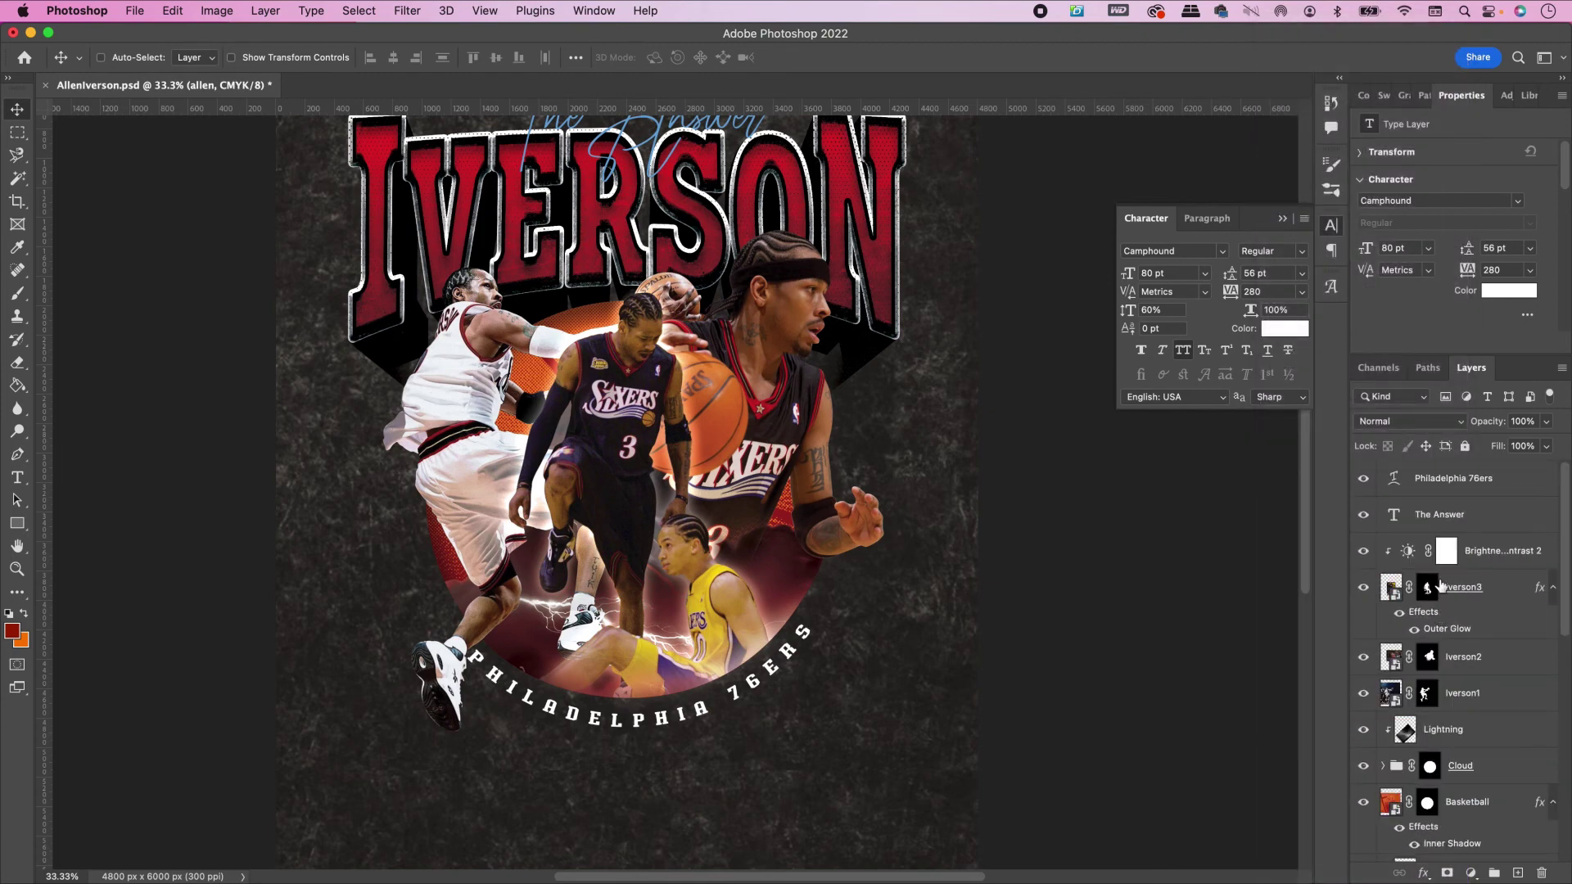
click(1466, 488)
right_click(1466, 488)
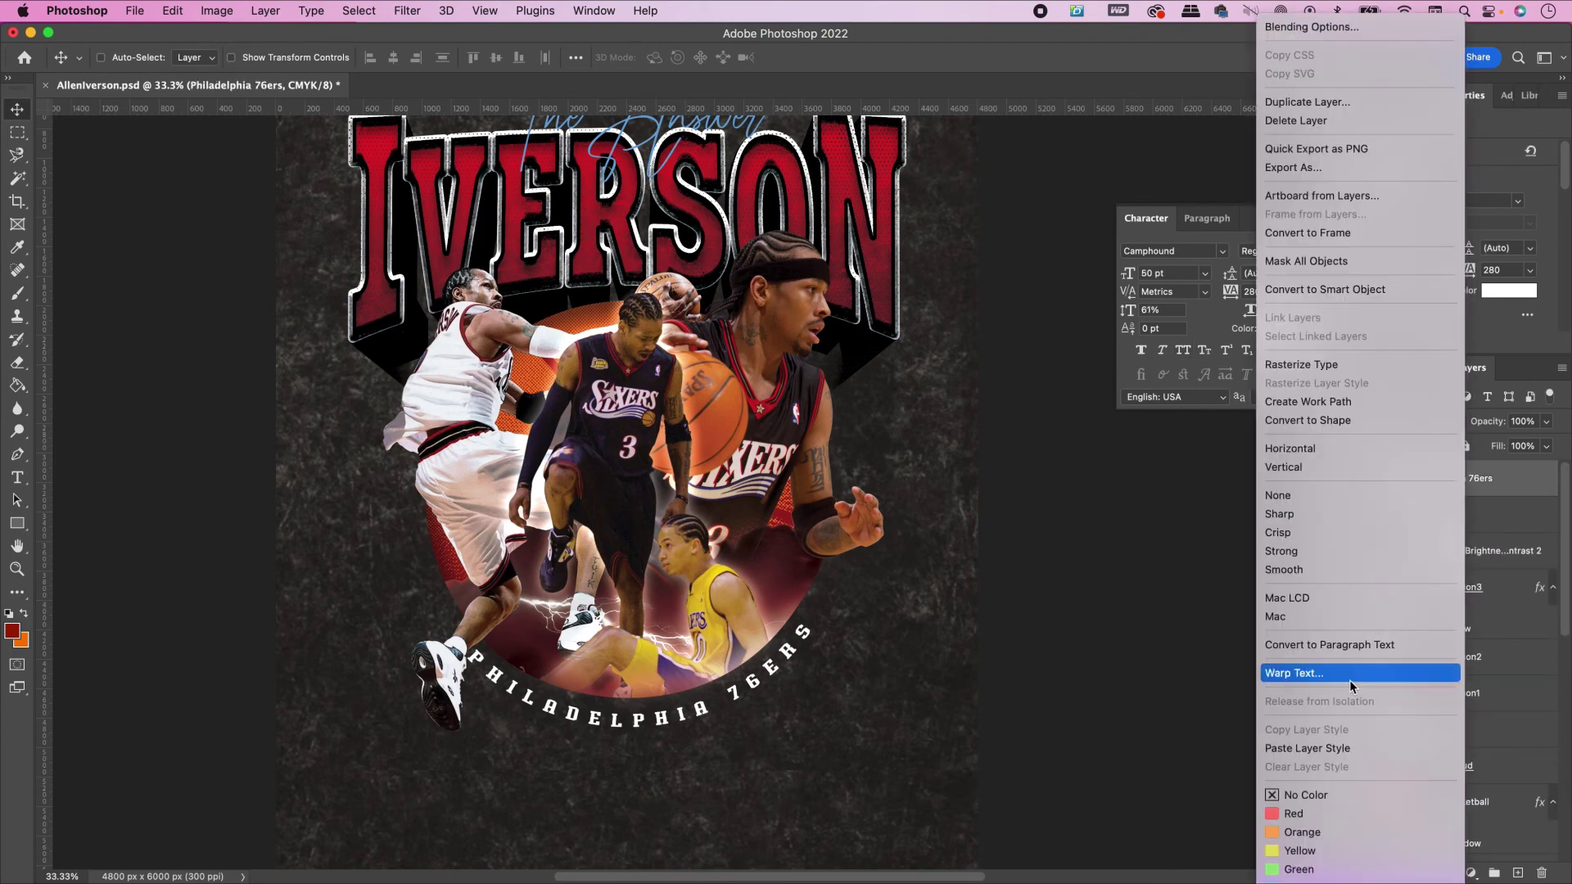
click(1307, 748)
scroll(968, 665, up, 3)
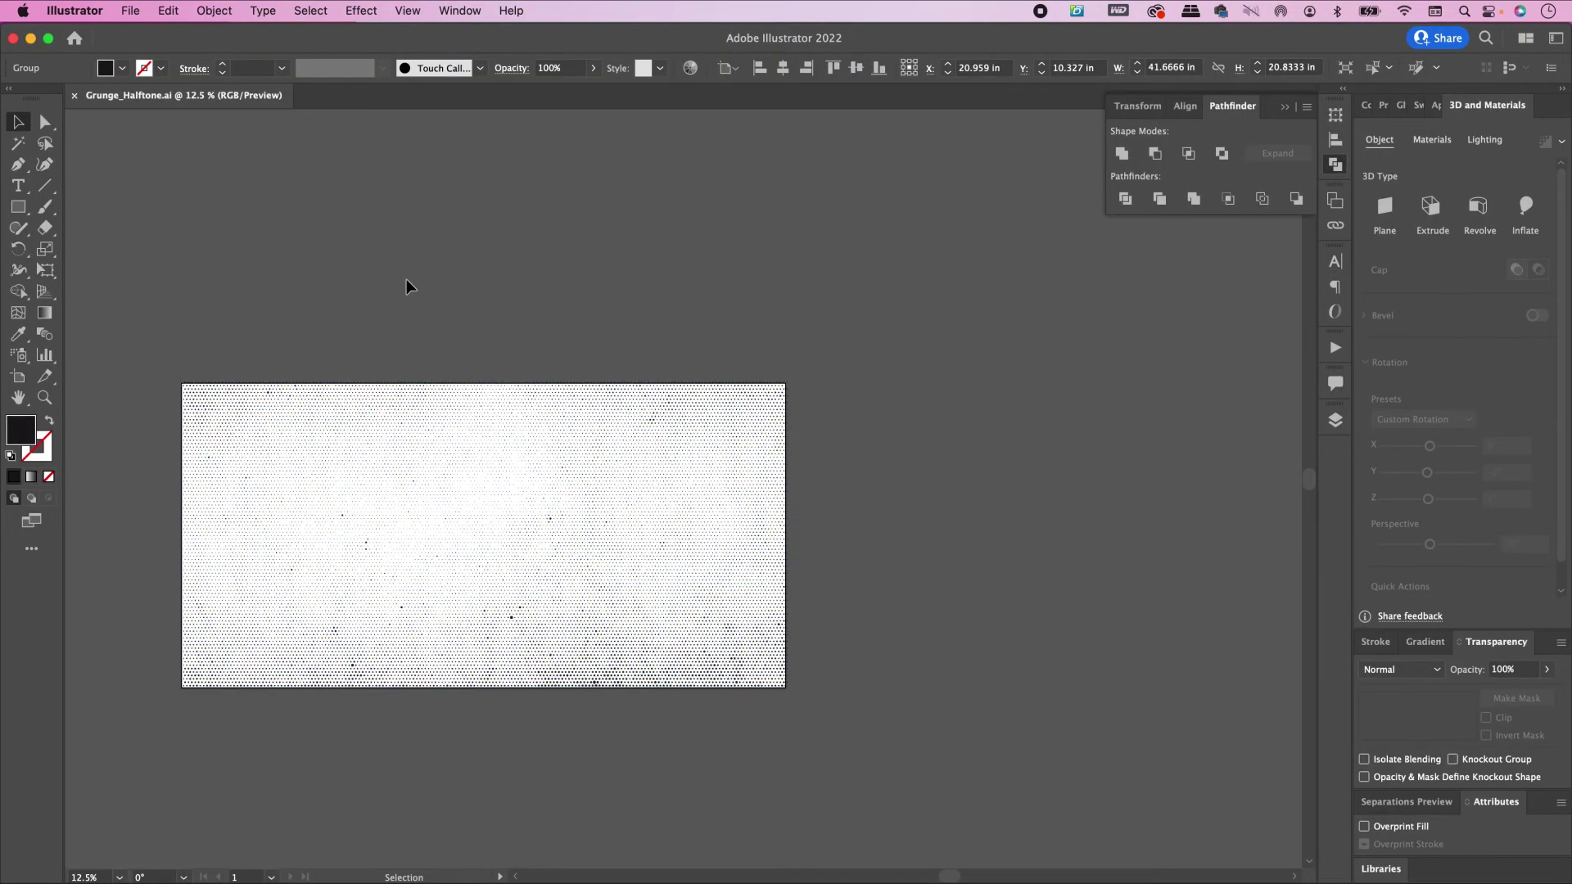
Step: Open Star.ai in Illustrator and set the star's fill to blue (#68a5d9)
key(super+shift+a)
key(super+o)
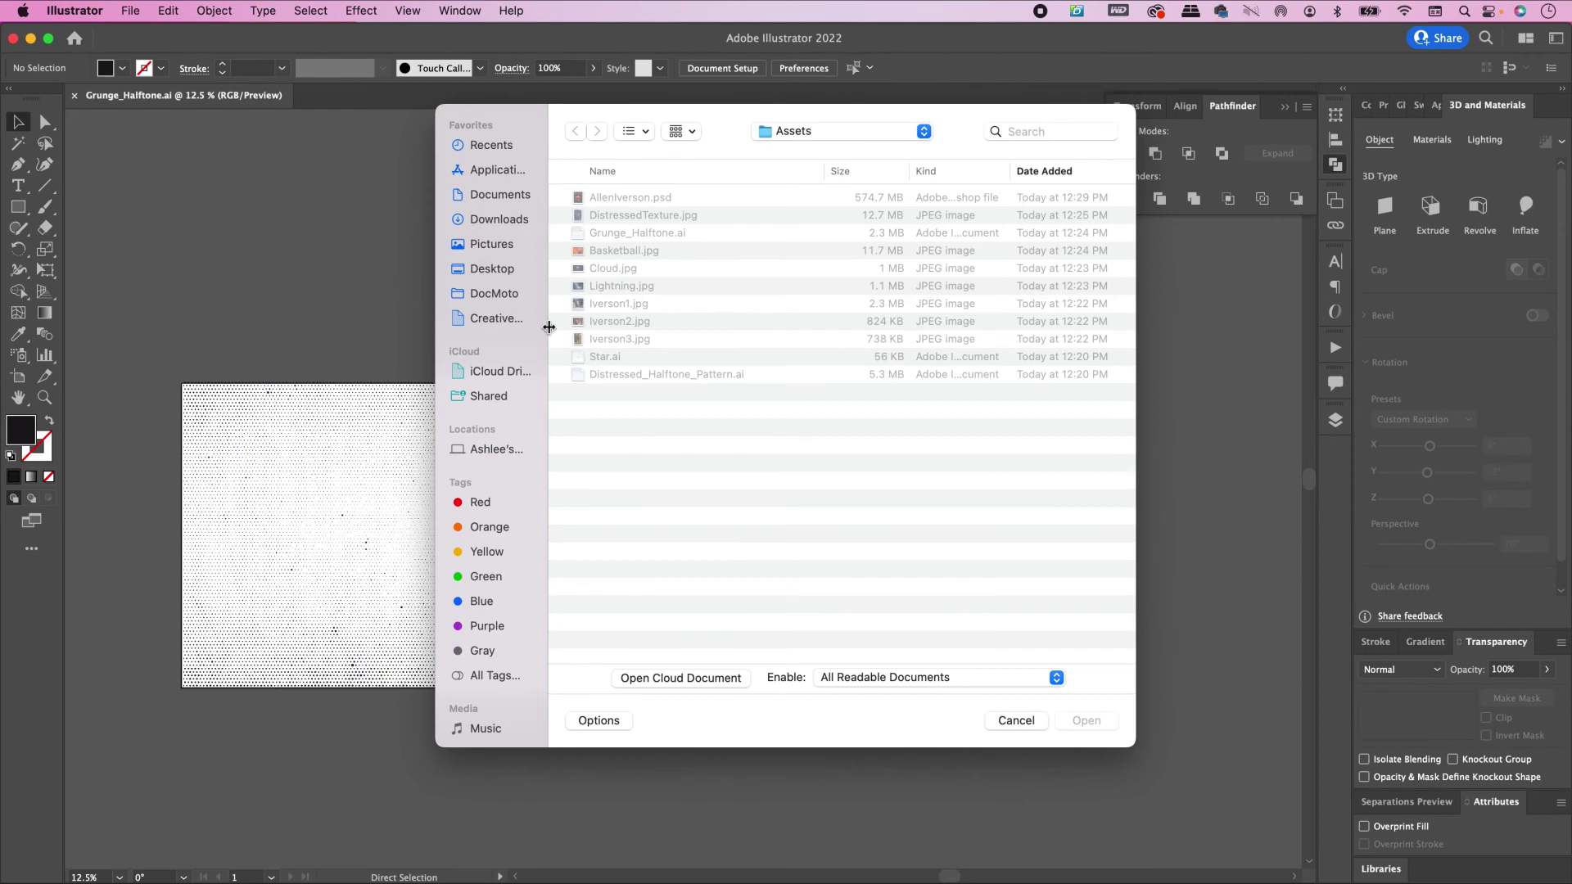
double_click(593, 357)
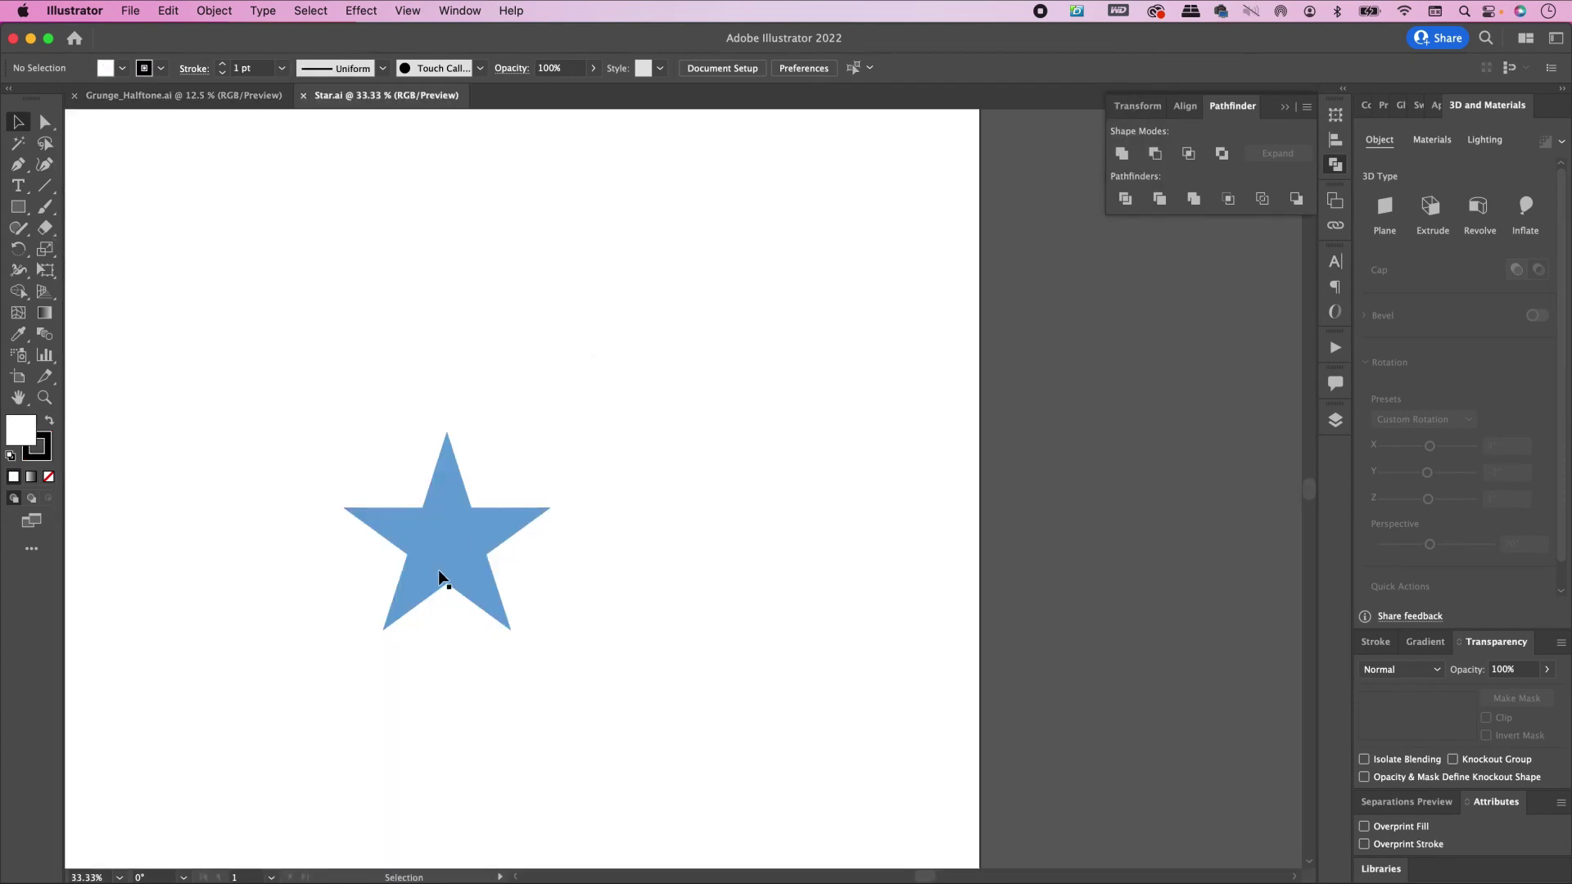
click(440, 573)
double_click(20, 432)
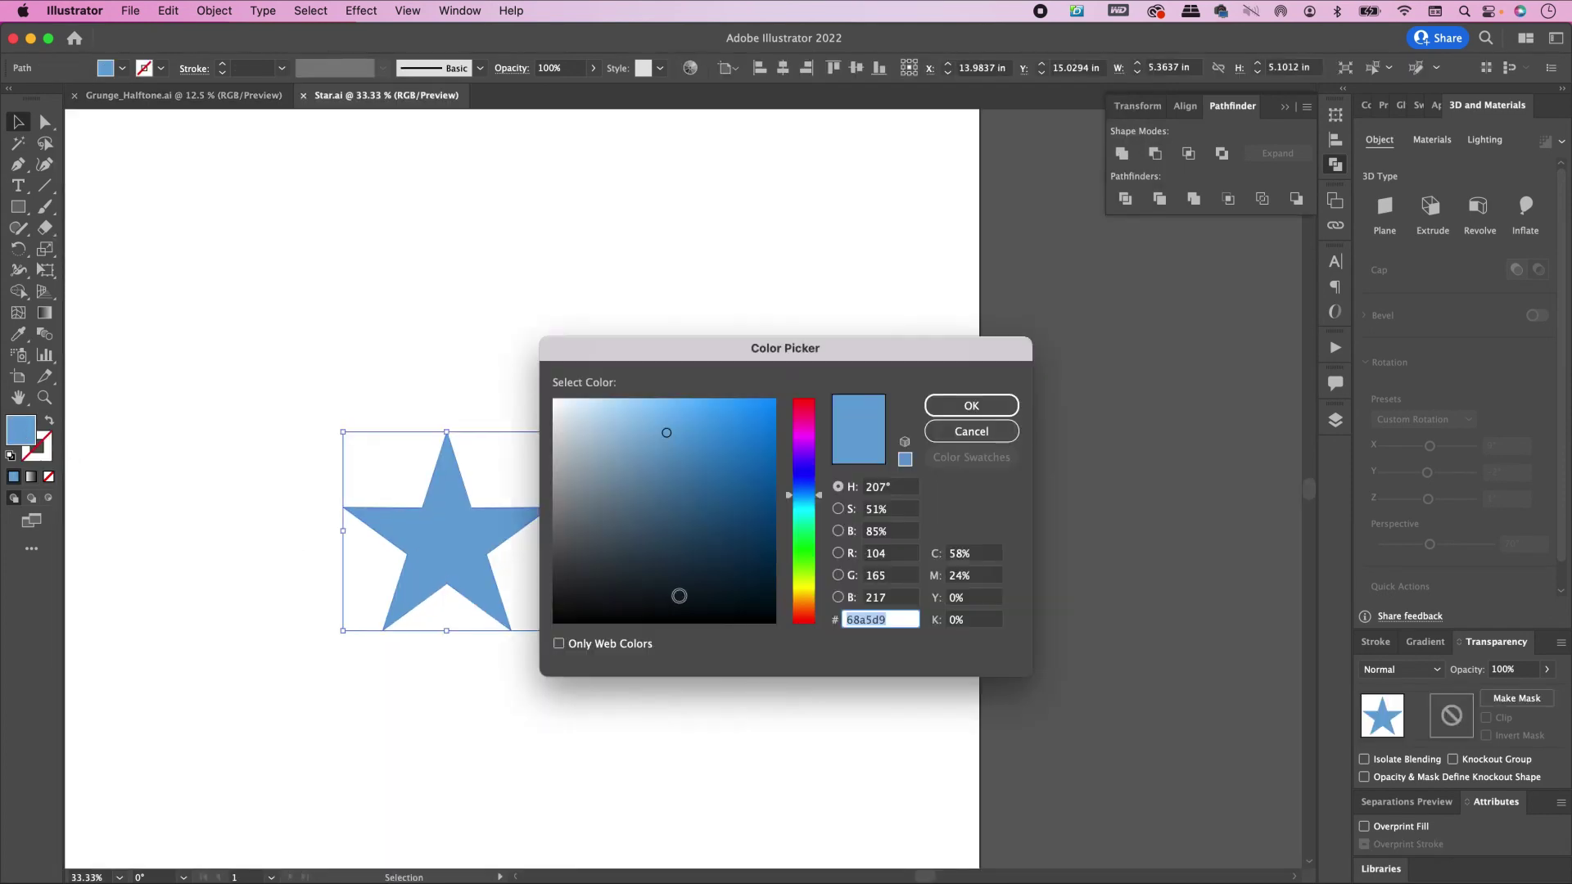
click(971, 406)
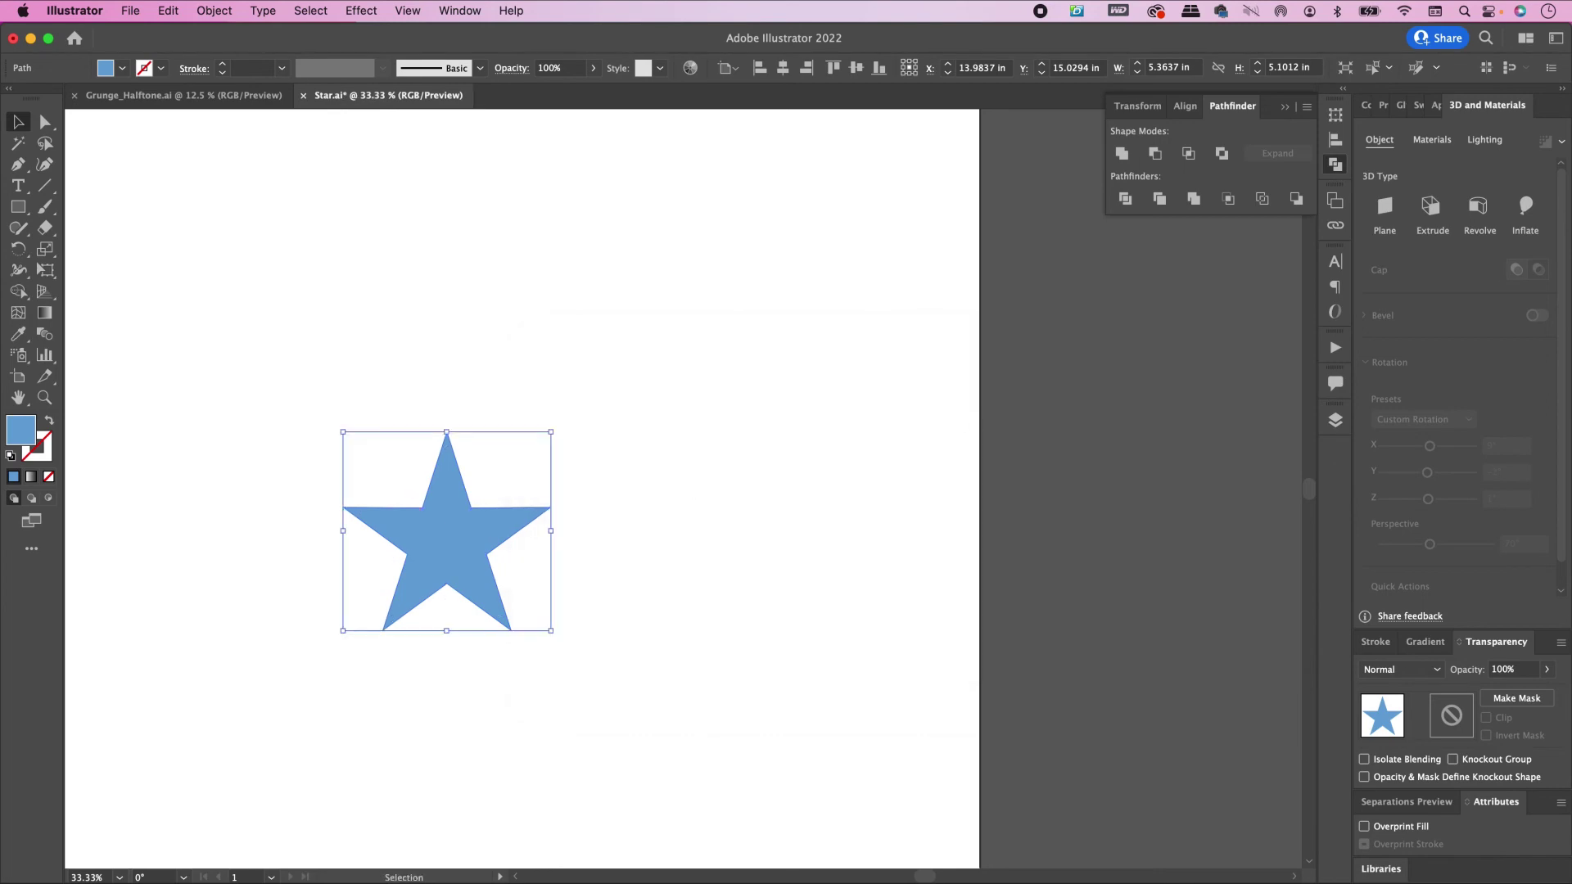
Step: Paste the star into the Photoshop design as a smart object, scale it to 94 × 90 px, and place it before "Philadelphia"
key(super+Tab)
key(super+v)
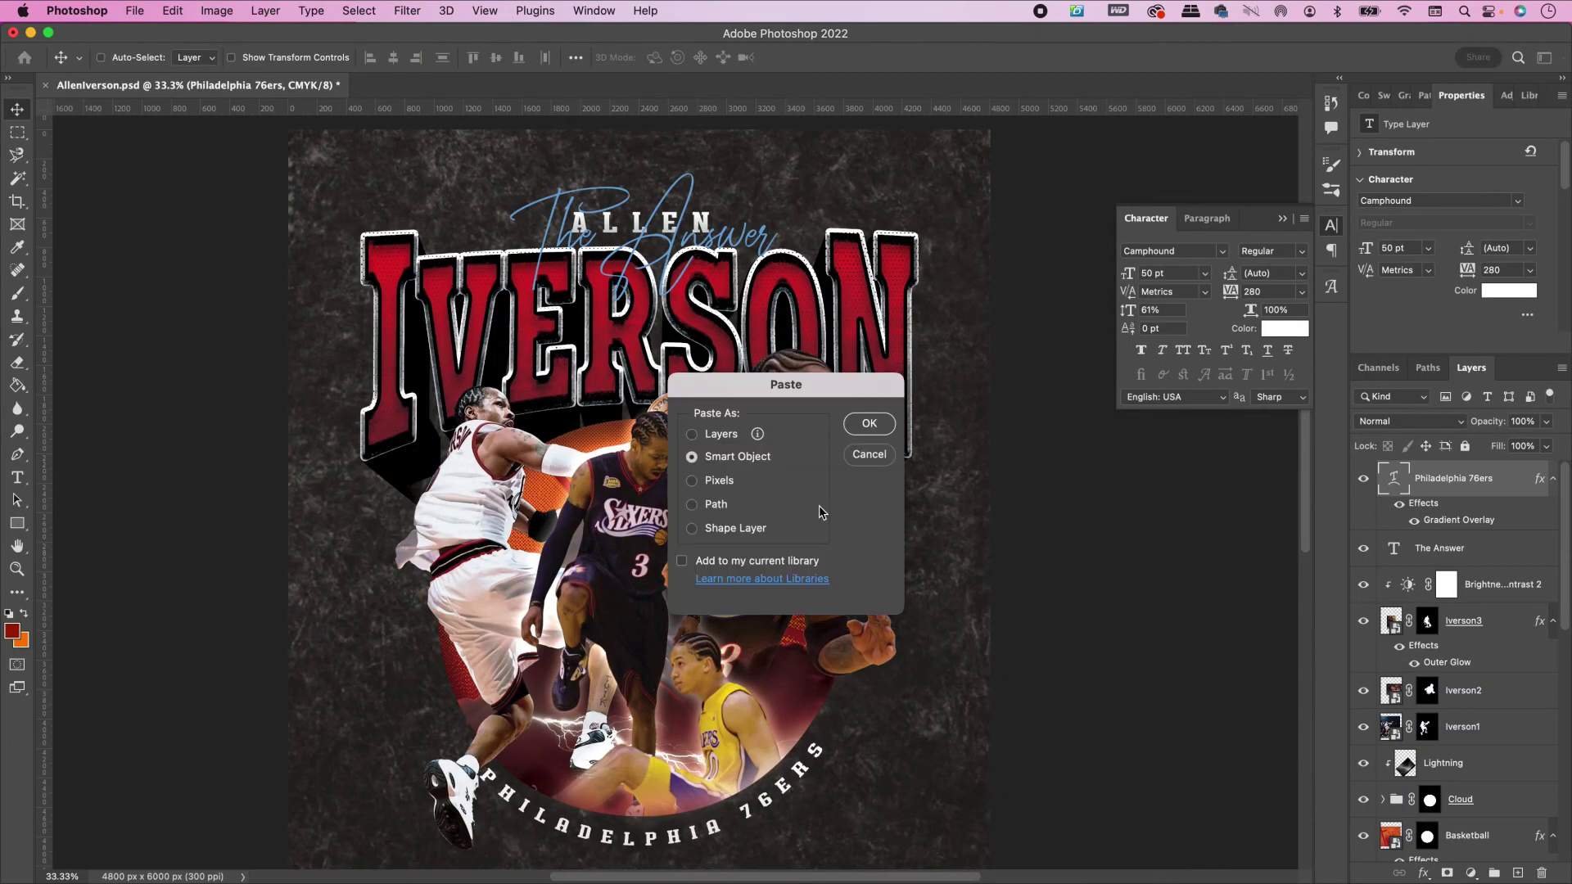
click(866, 423)
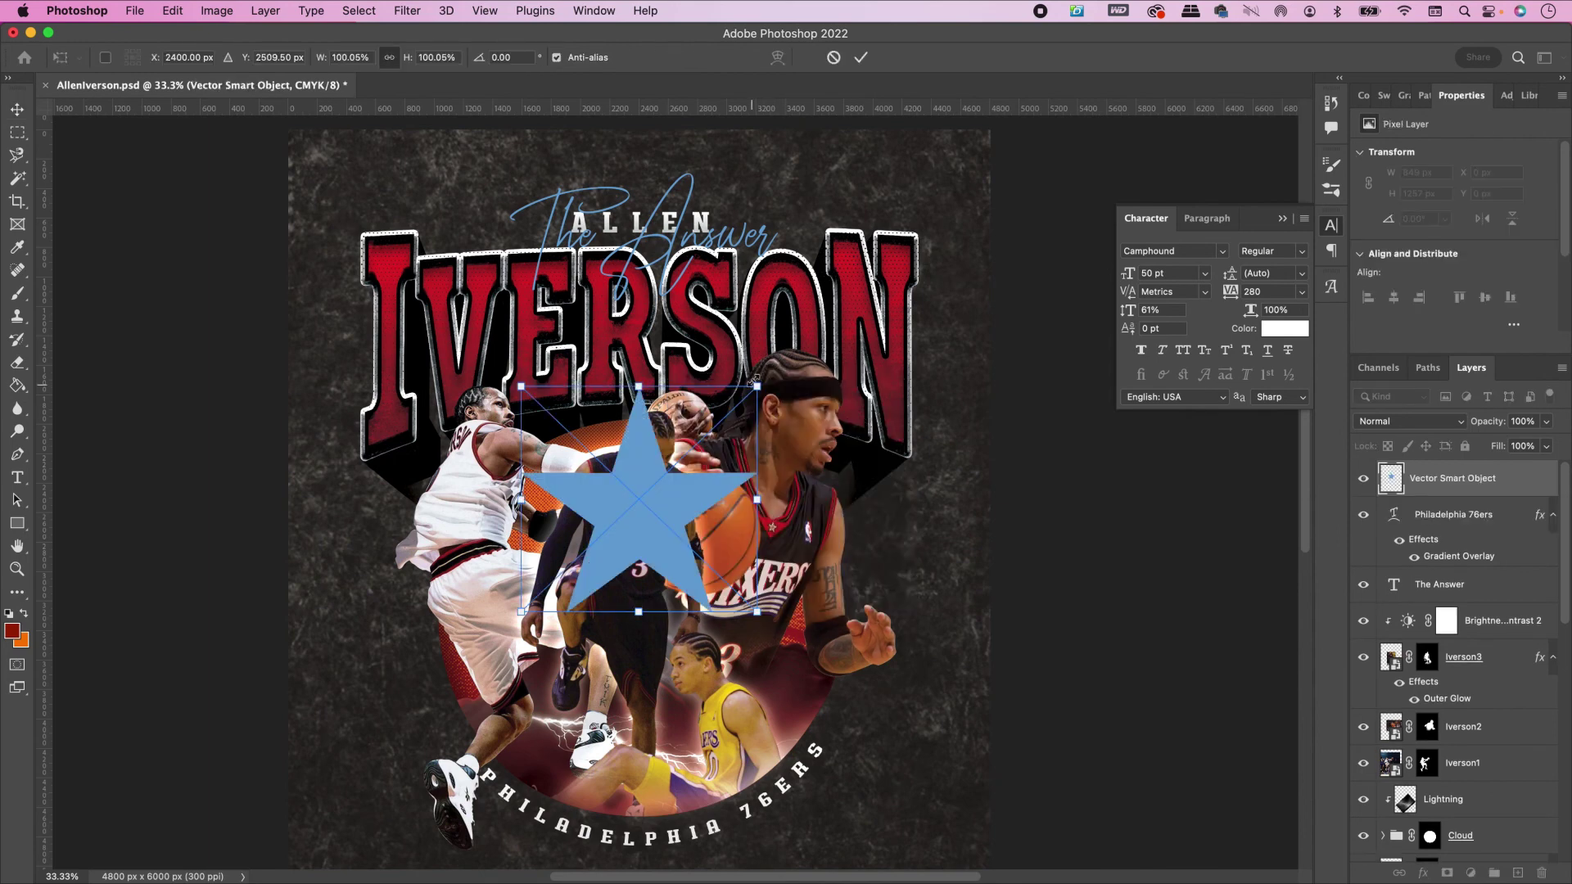
drag(755, 379, 526, 583)
key(Return)
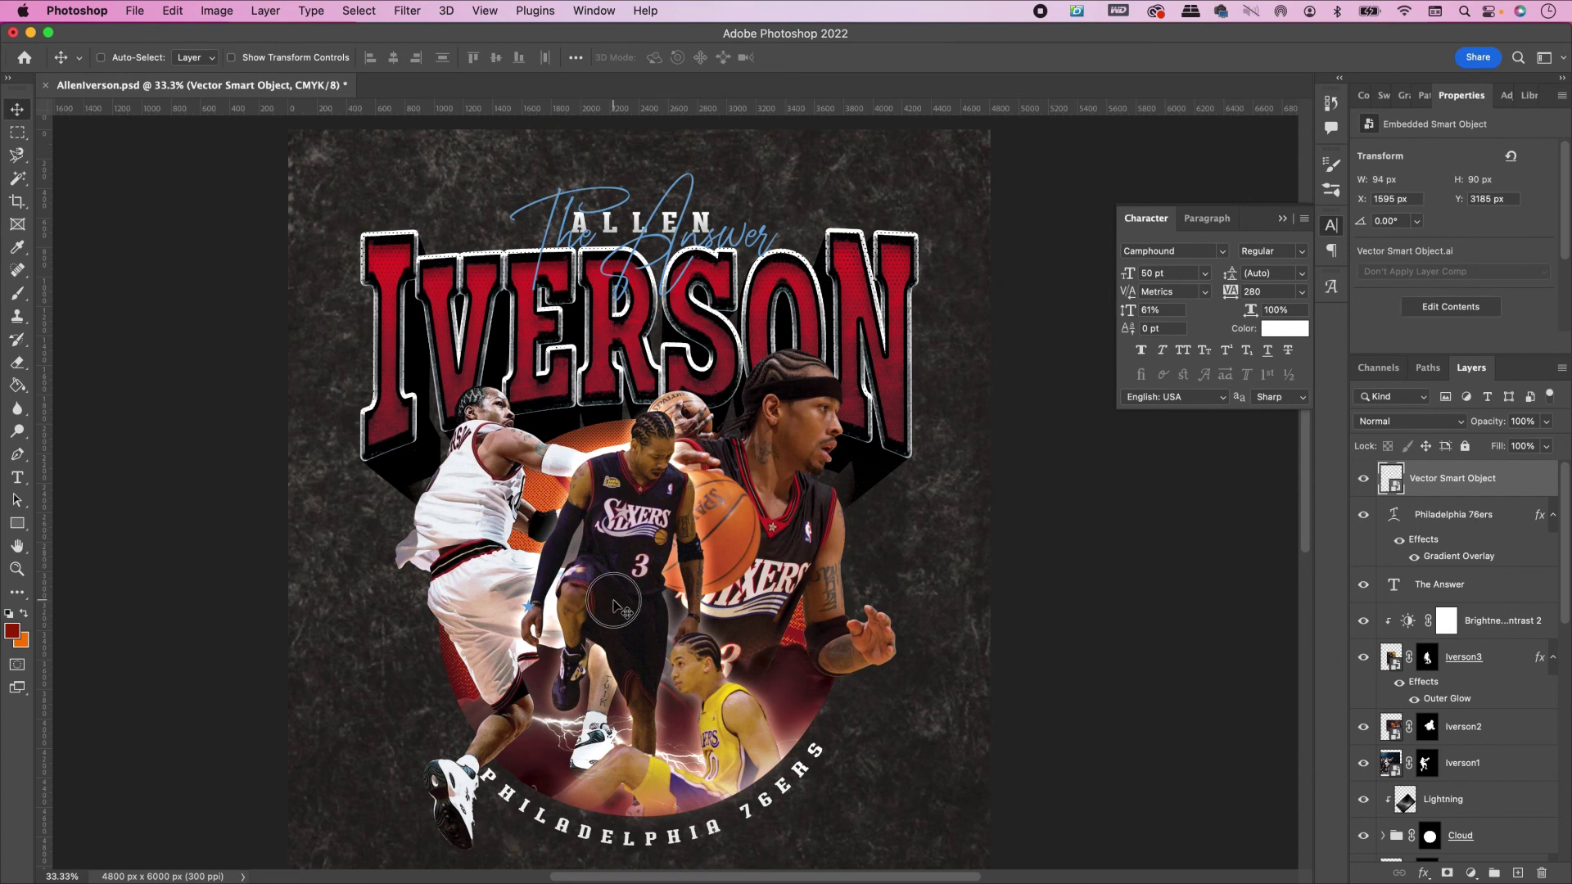
drag(615, 606, 538, 736)
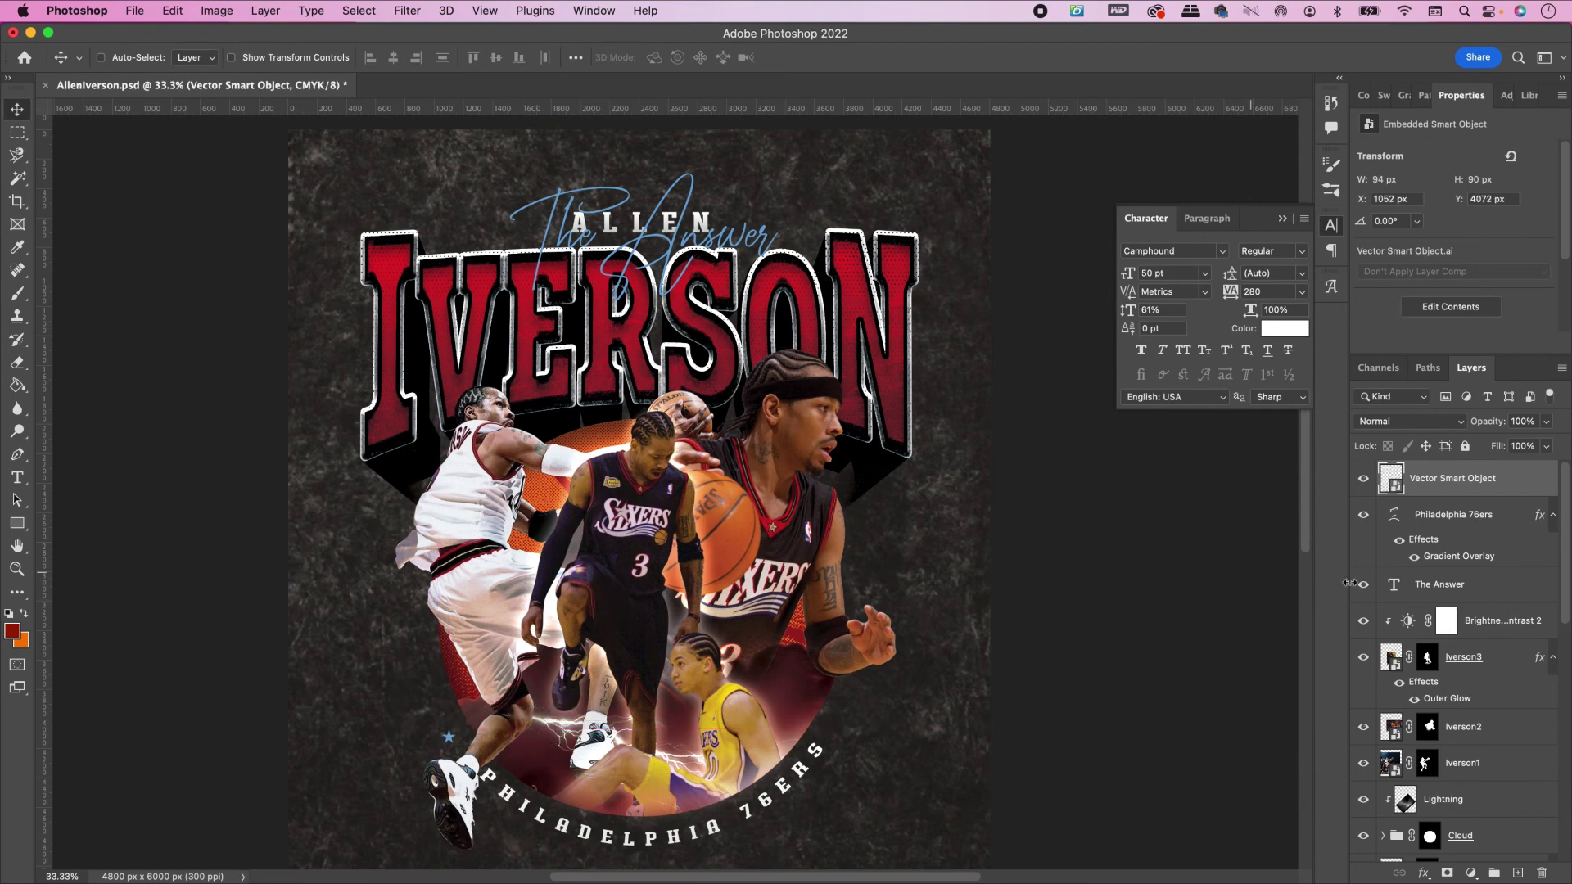
Step: Rename the pasted star layer as Star, duplicate it, and place the copy at the end of "76ers"
double_click(1450, 480)
text(Star)
key(Return)
key(super+j)
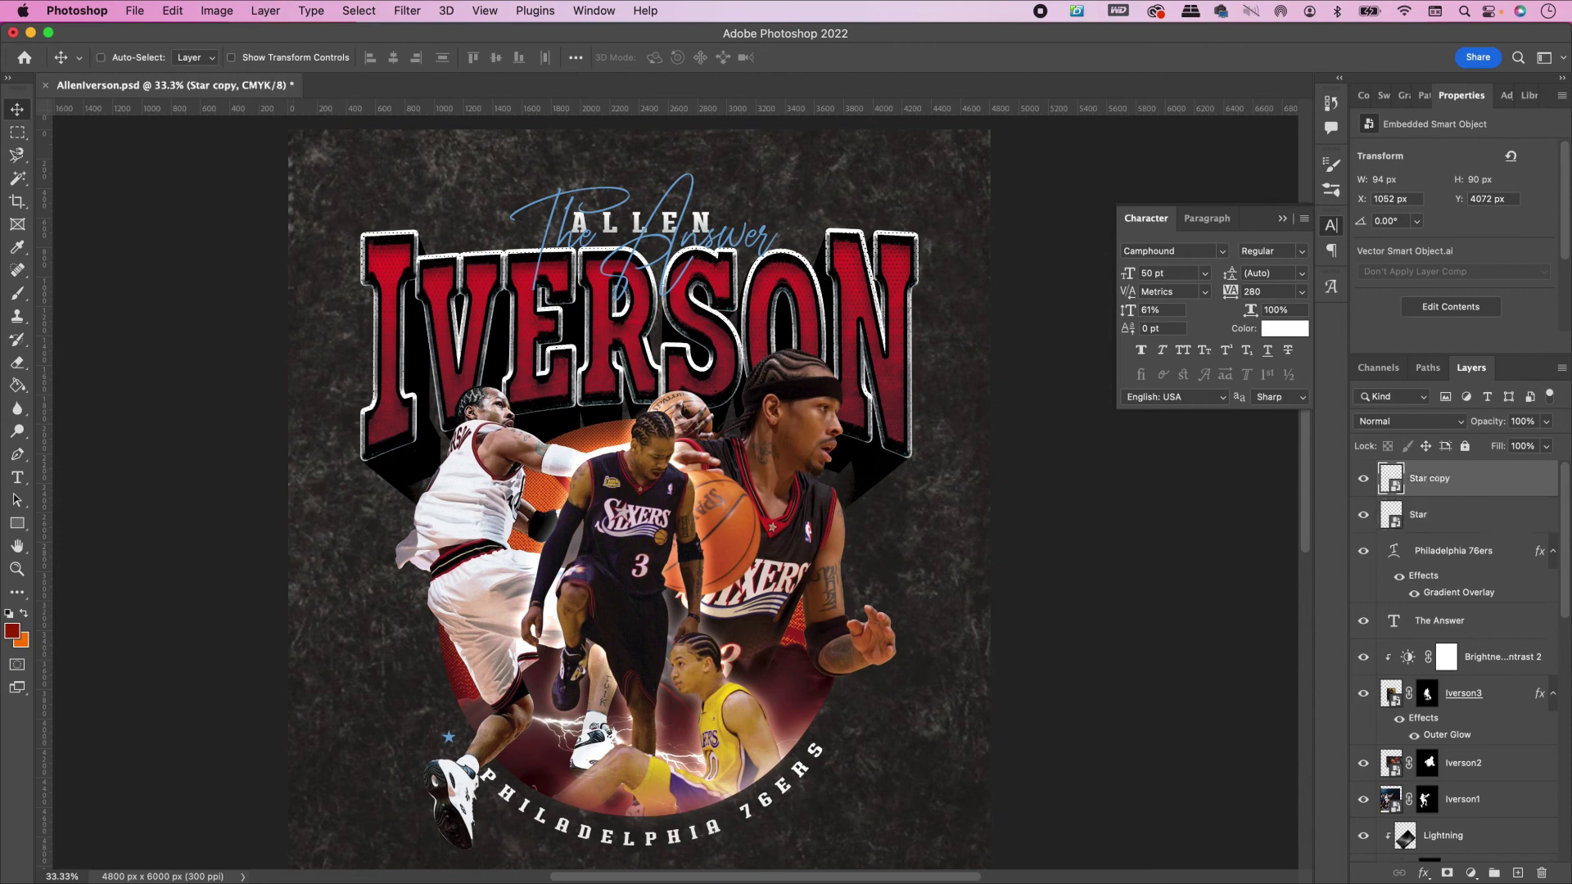
drag(545, 735, 904, 741)
Step: Group all layers from the star copy through the Allen Iverson group into a new group named Design
scroll(1472, 685, down, 10)
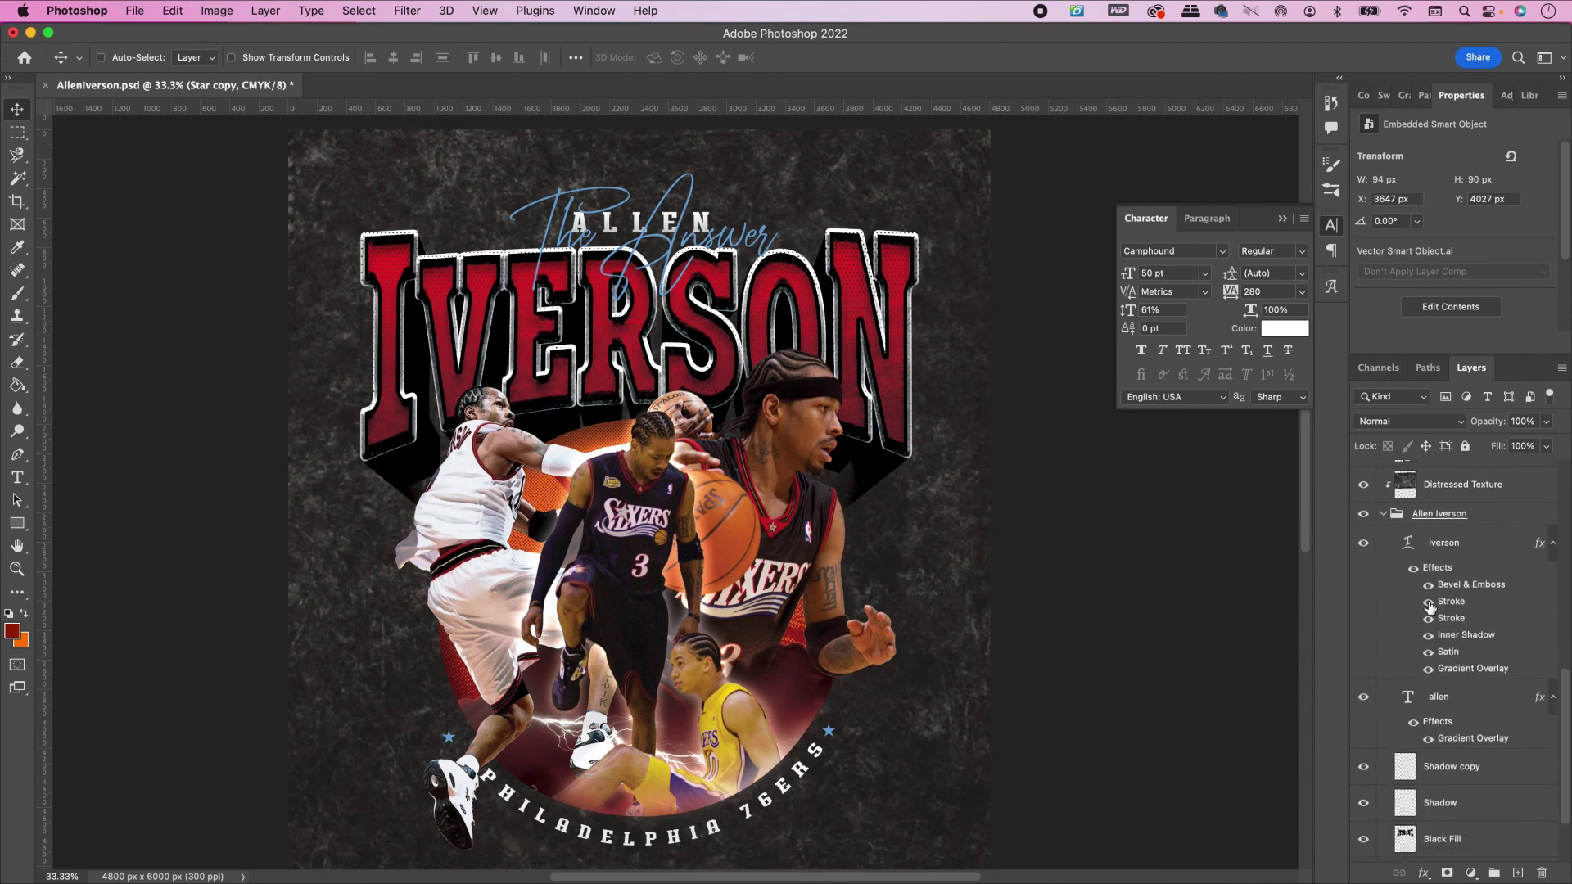
click(1385, 515)
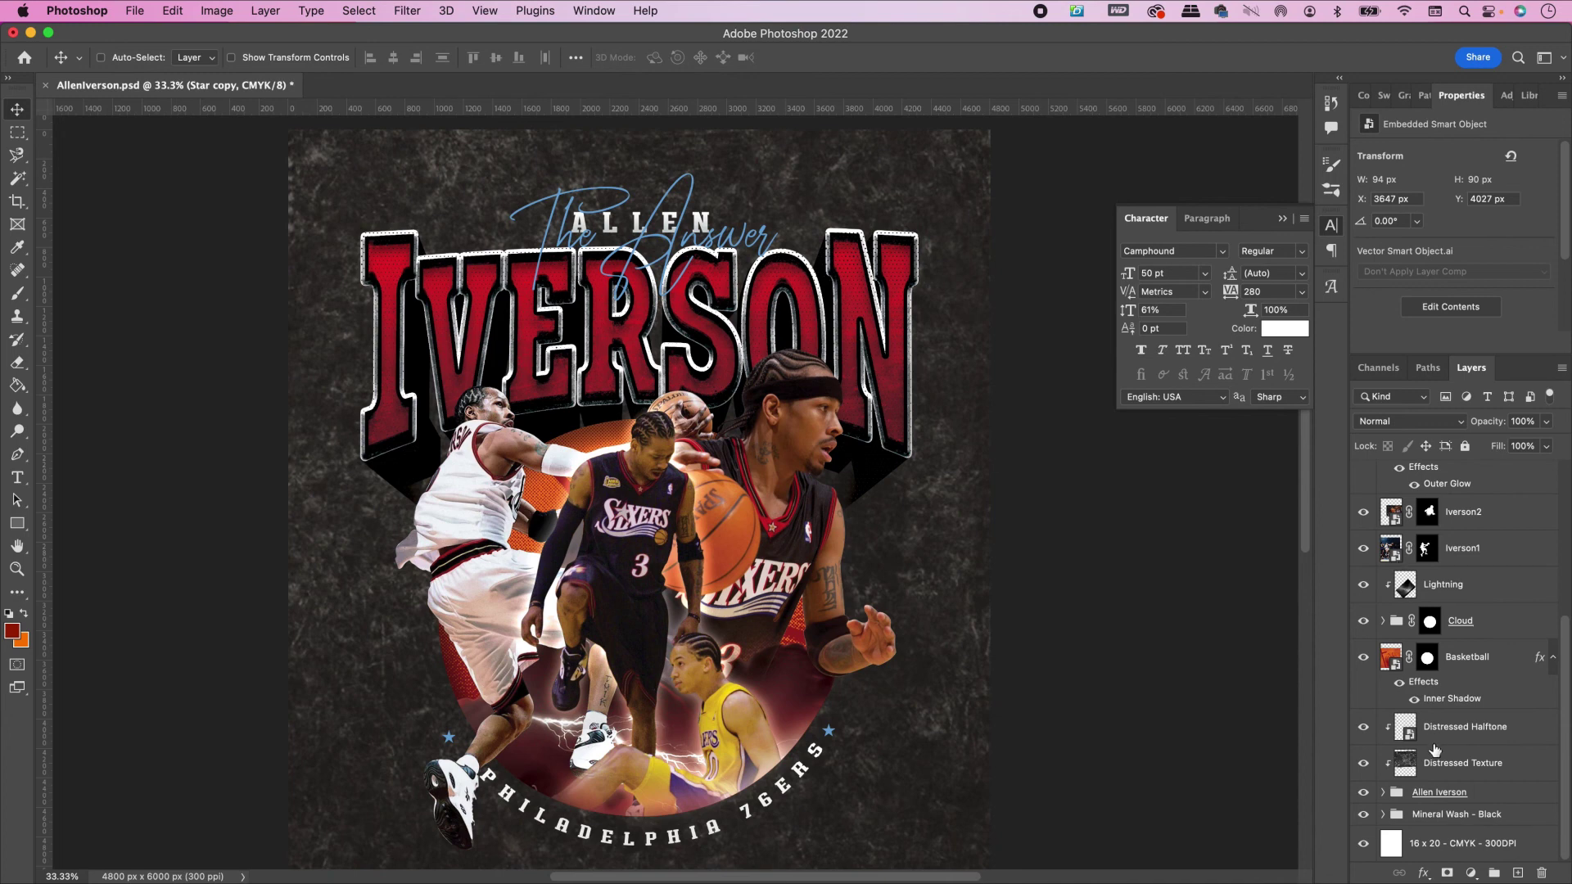
shift+click(1439, 798)
scroll(1449, 696, up, 8)
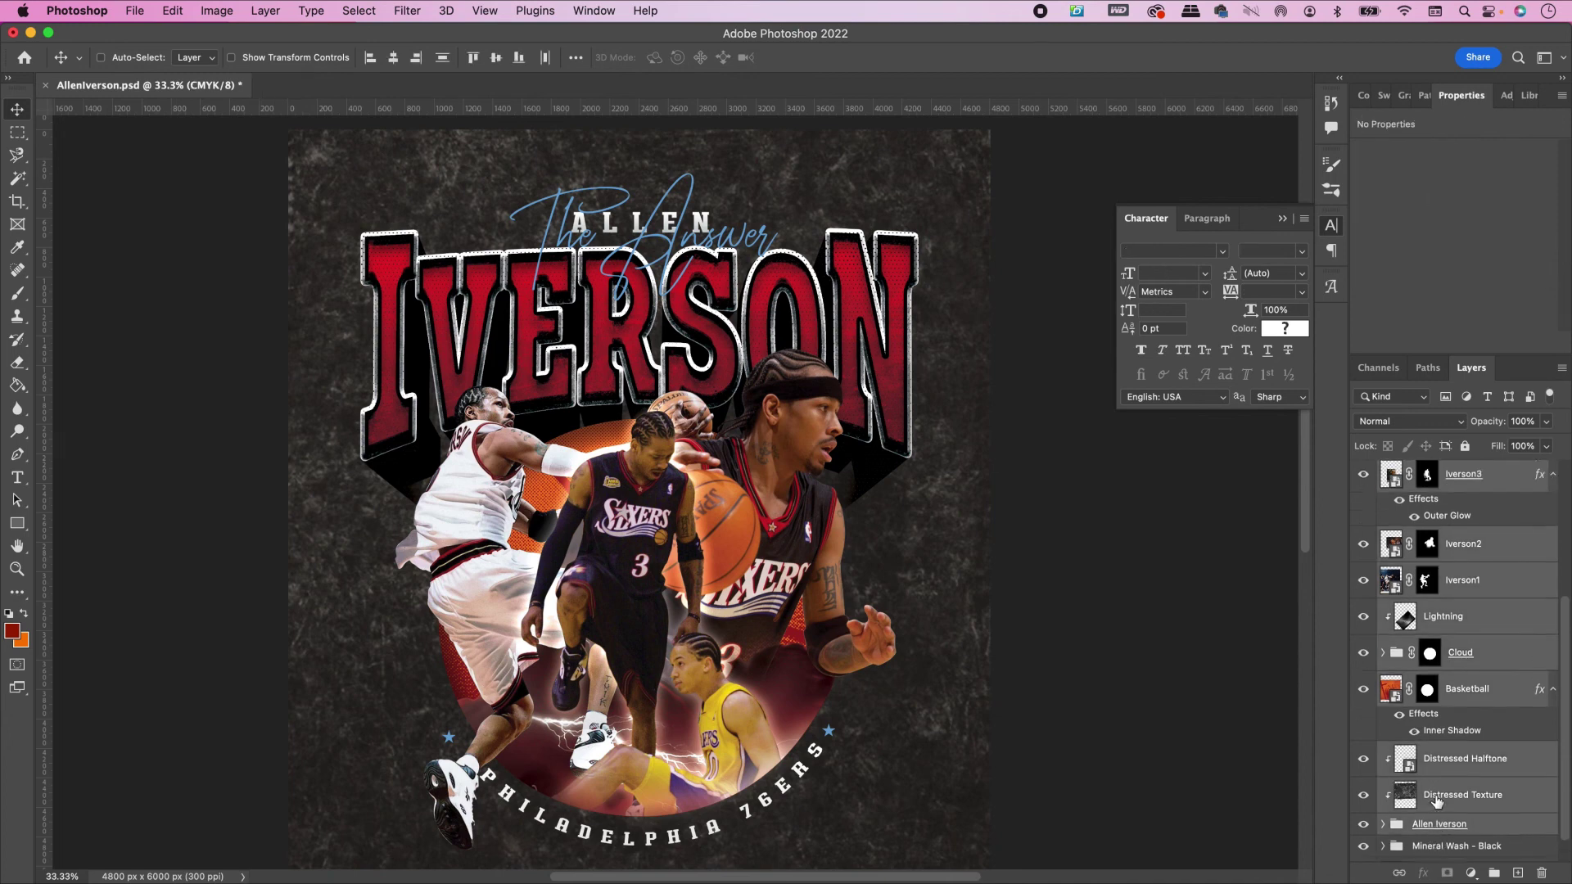
click(1494, 873)
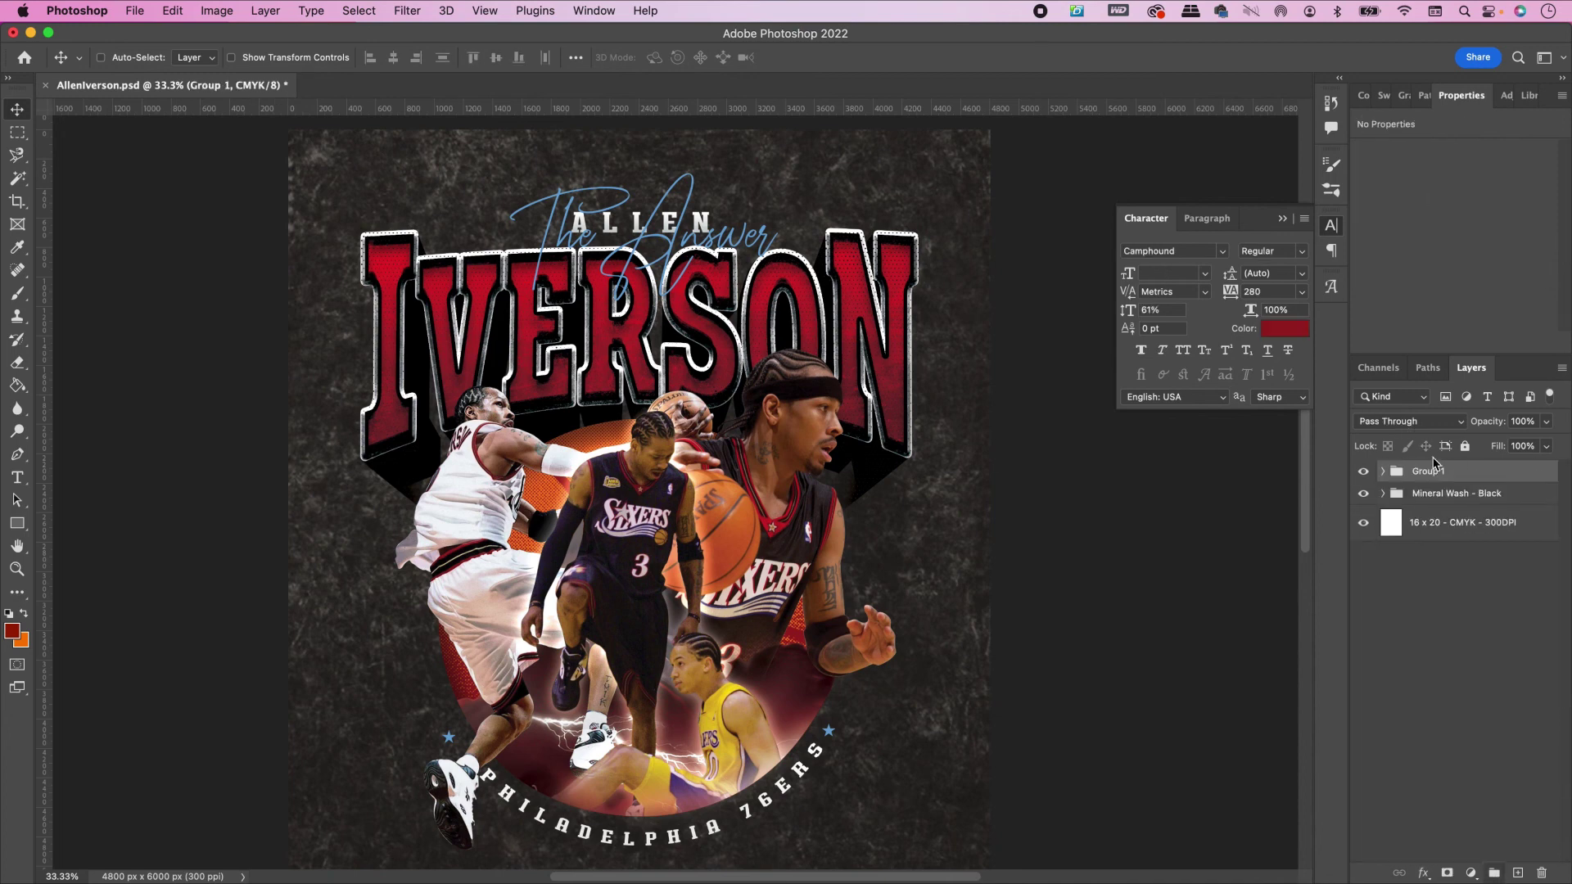
double_click(1434, 471)
text(Design)
key(Return)
Step: Switch to Illustrator, open Distressed_Halftone_Pattern.ai, and select the halftone pattern
key(super+Tab)
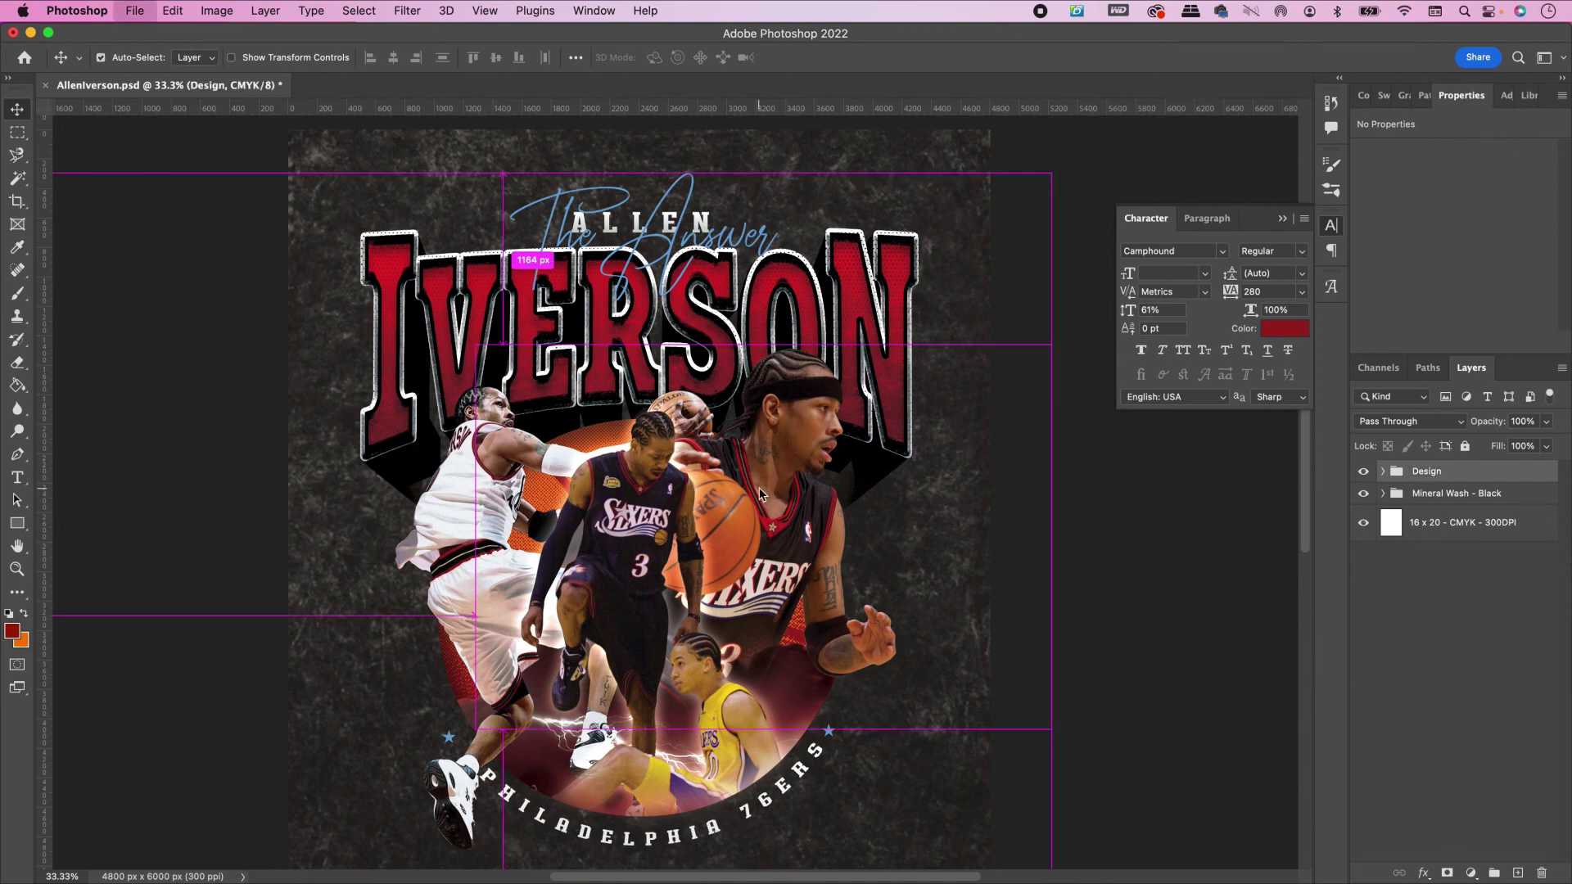
click(645, 603)
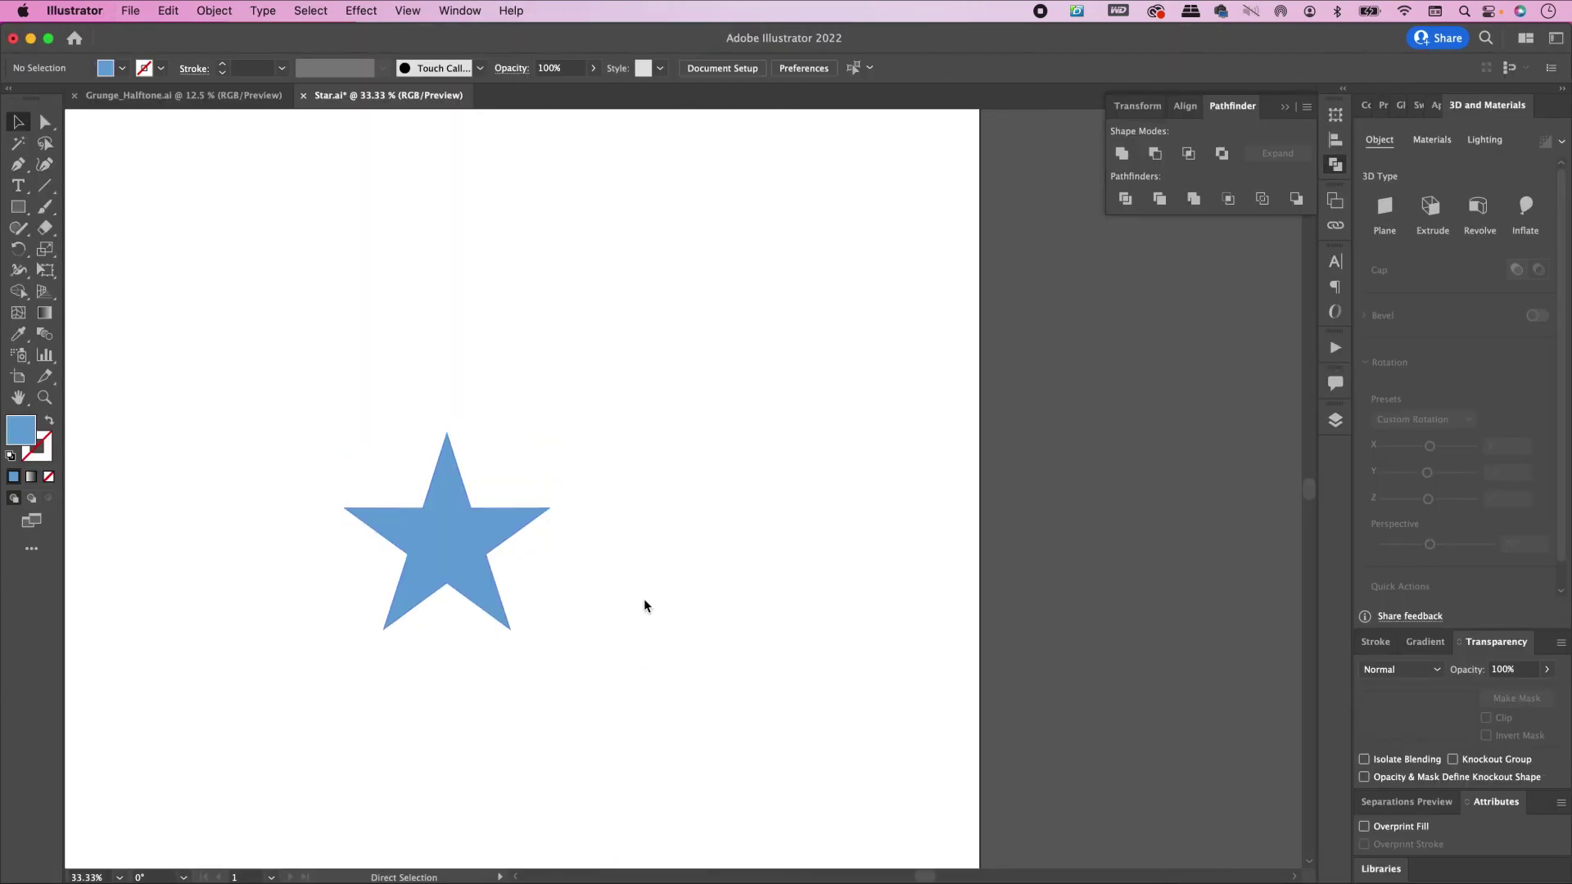
key(super+o)
double_click(647, 370)
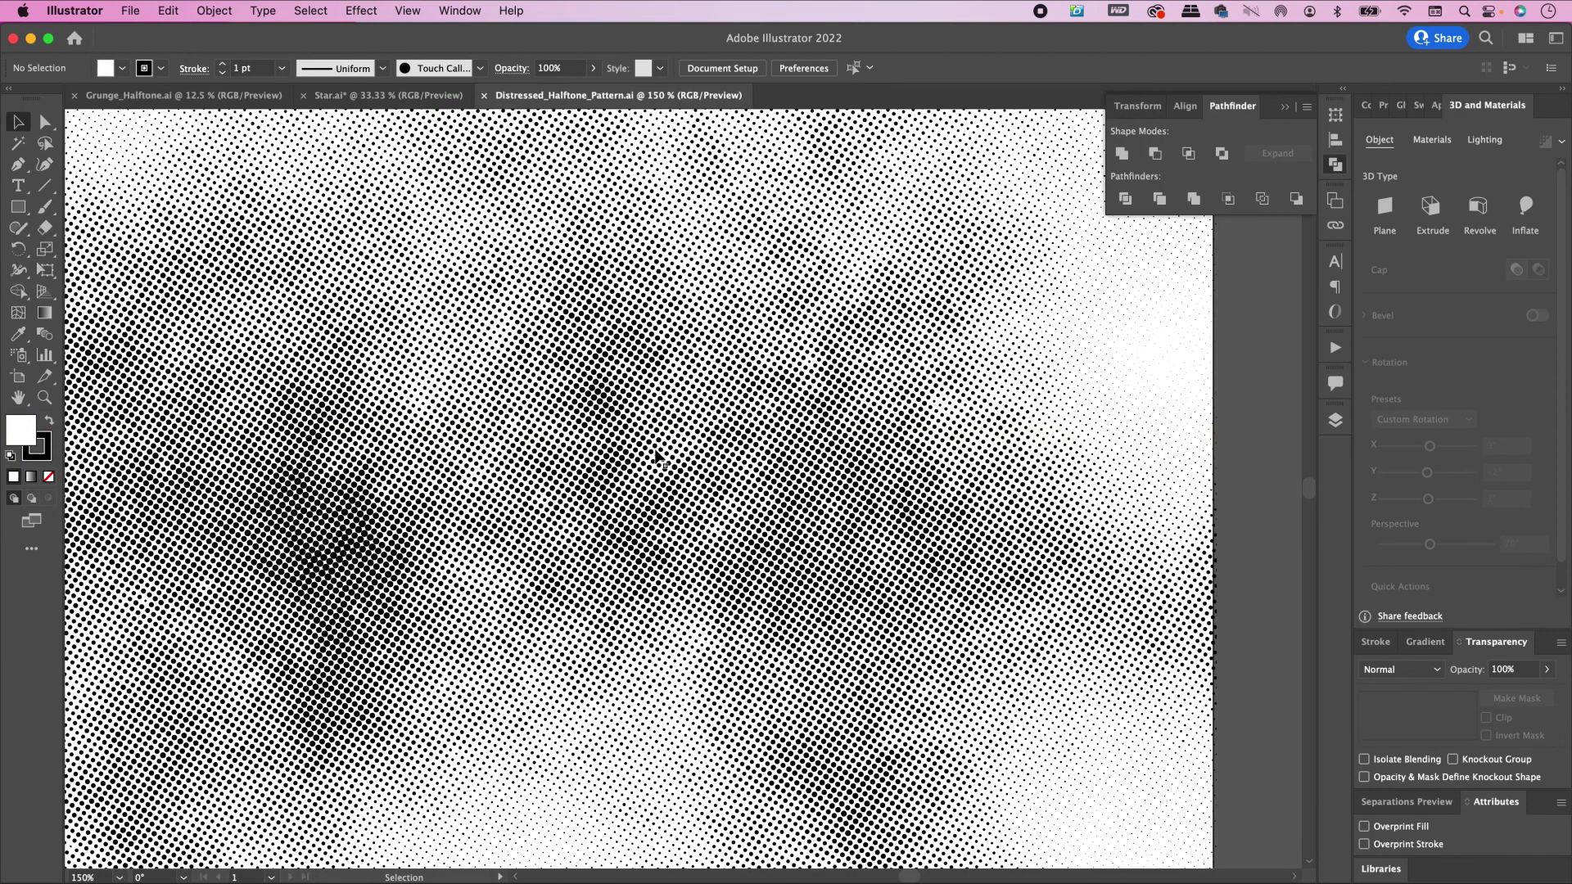
click(657, 457)
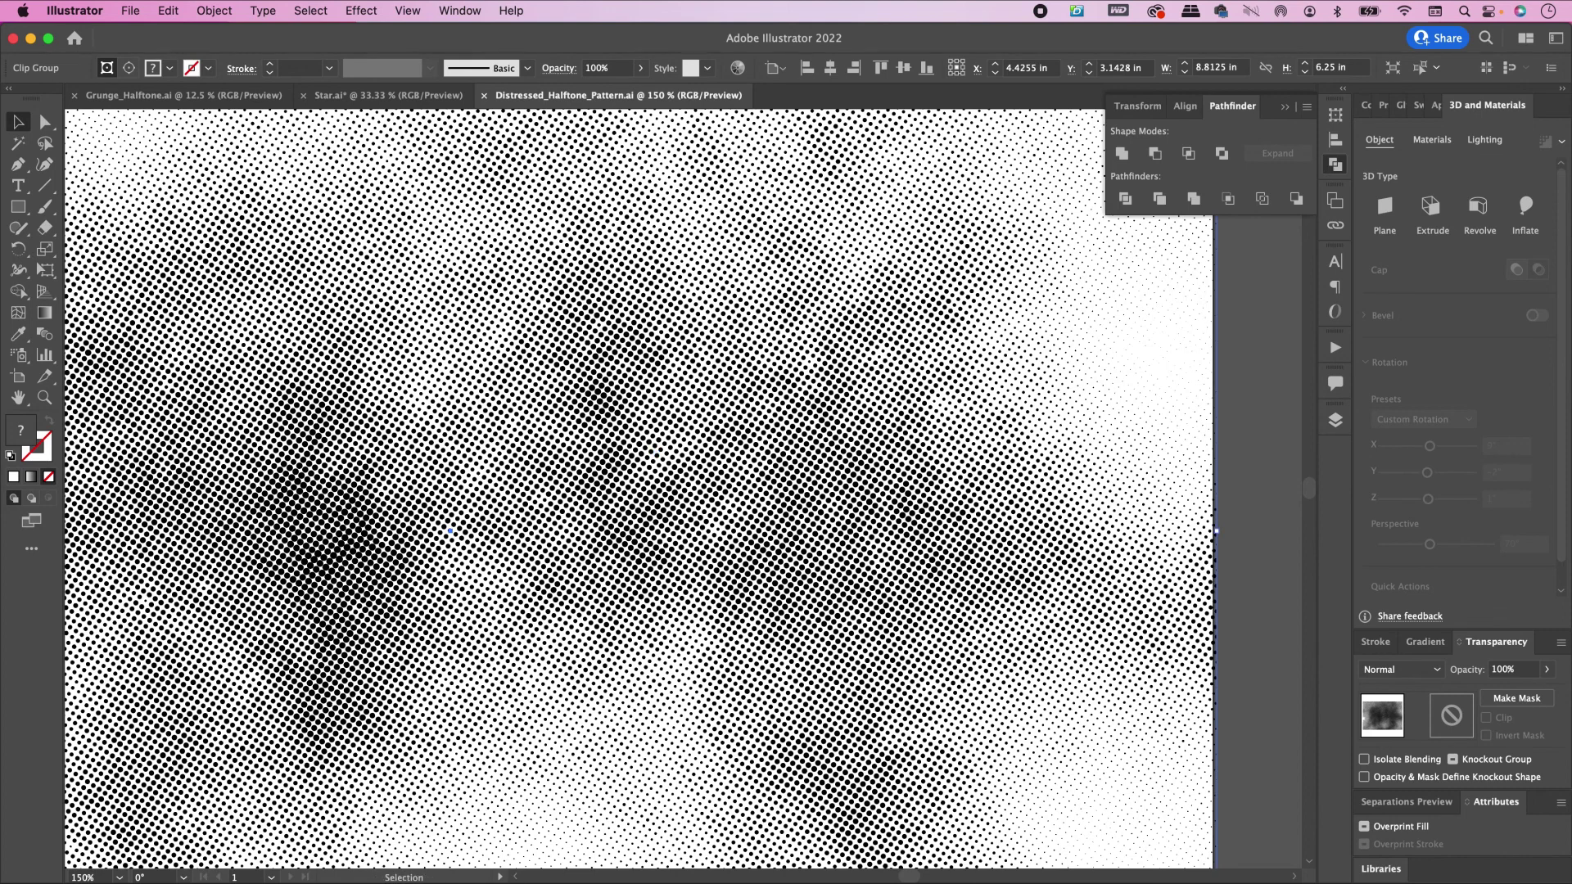
Step: Paste the halftone pattern into the Photoshop document as a smart object above the Design group
key(super+Tab)
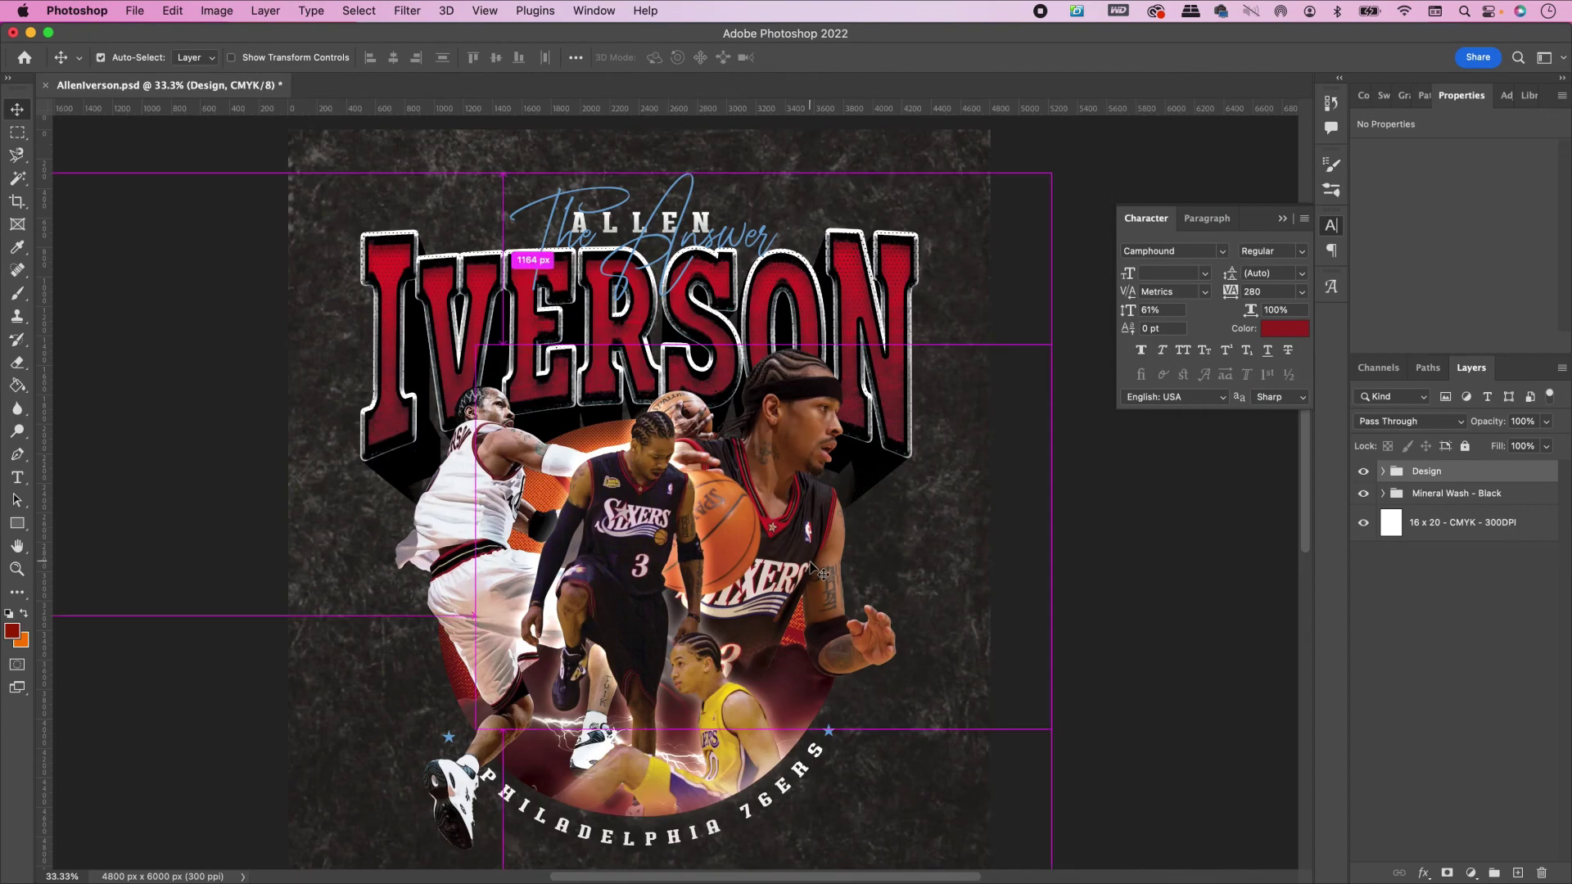
key(super+v)
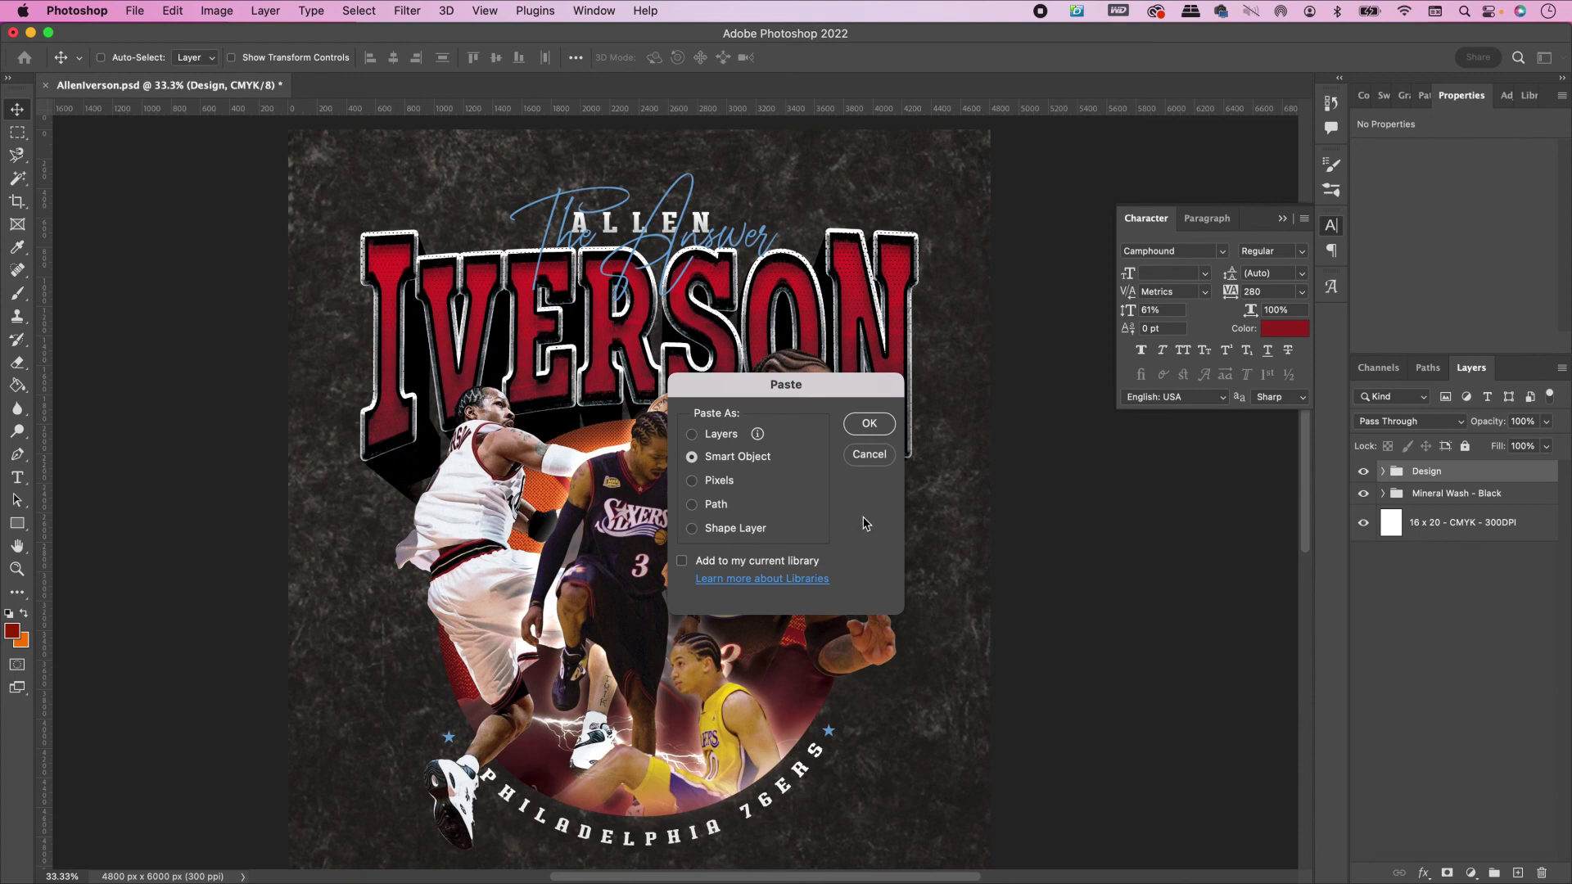
key(Return)
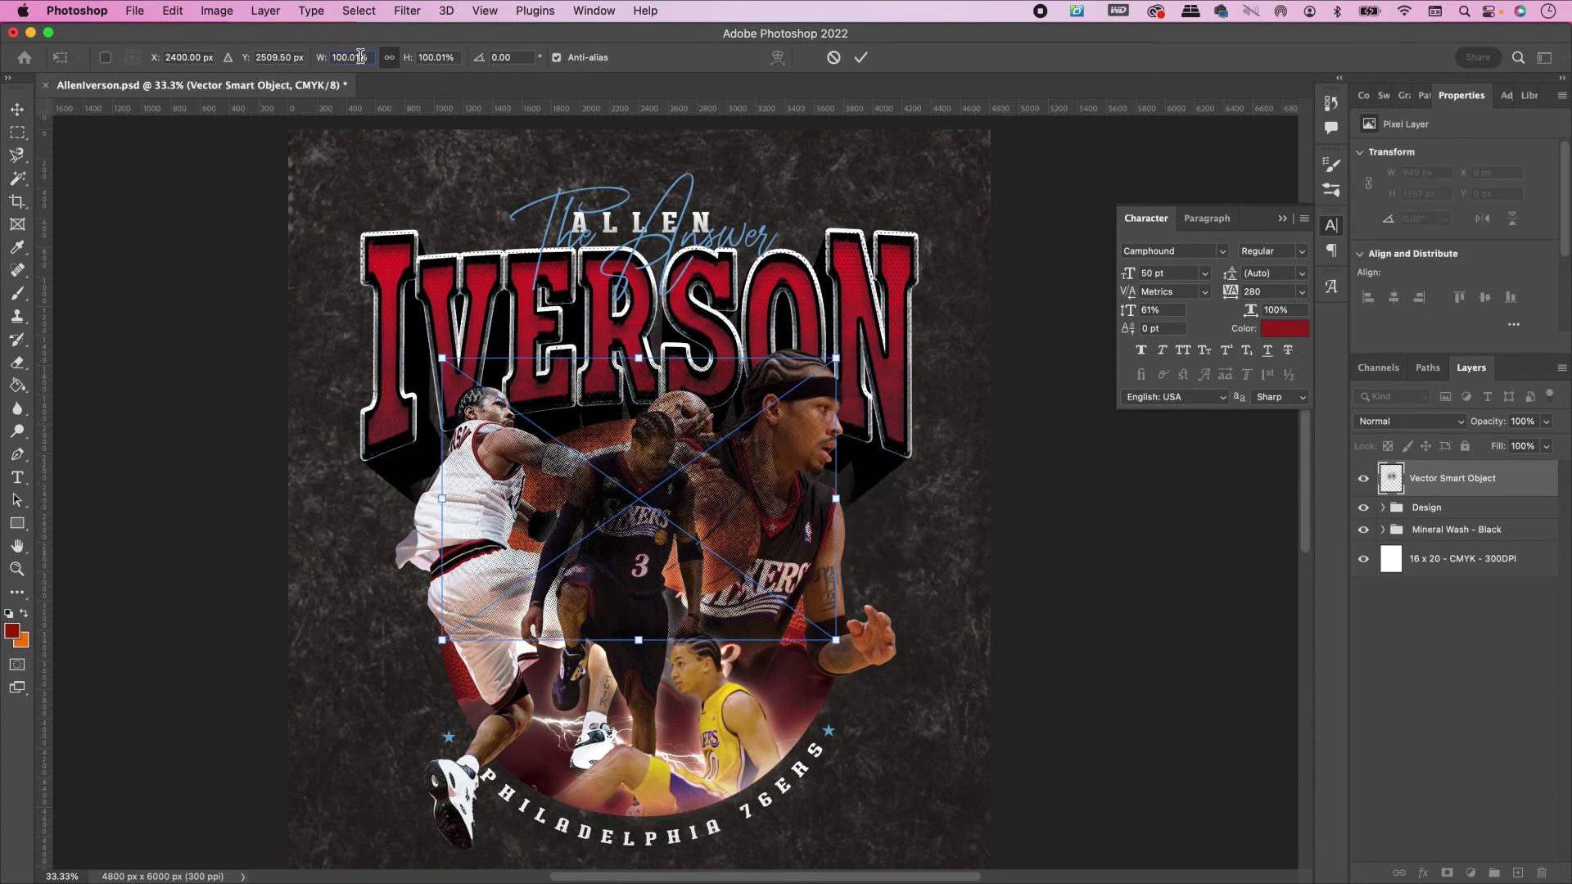
Step: Scale the pasted halftone pattern proportionally to about 270% so that it covers the whole design
key(shift+Up)
key(shift+Up)
key(shift+Up)
key(shift+Up)
key(shift+Up)
key(shift+Up)
key(shift+Up)
key(shift+Up)
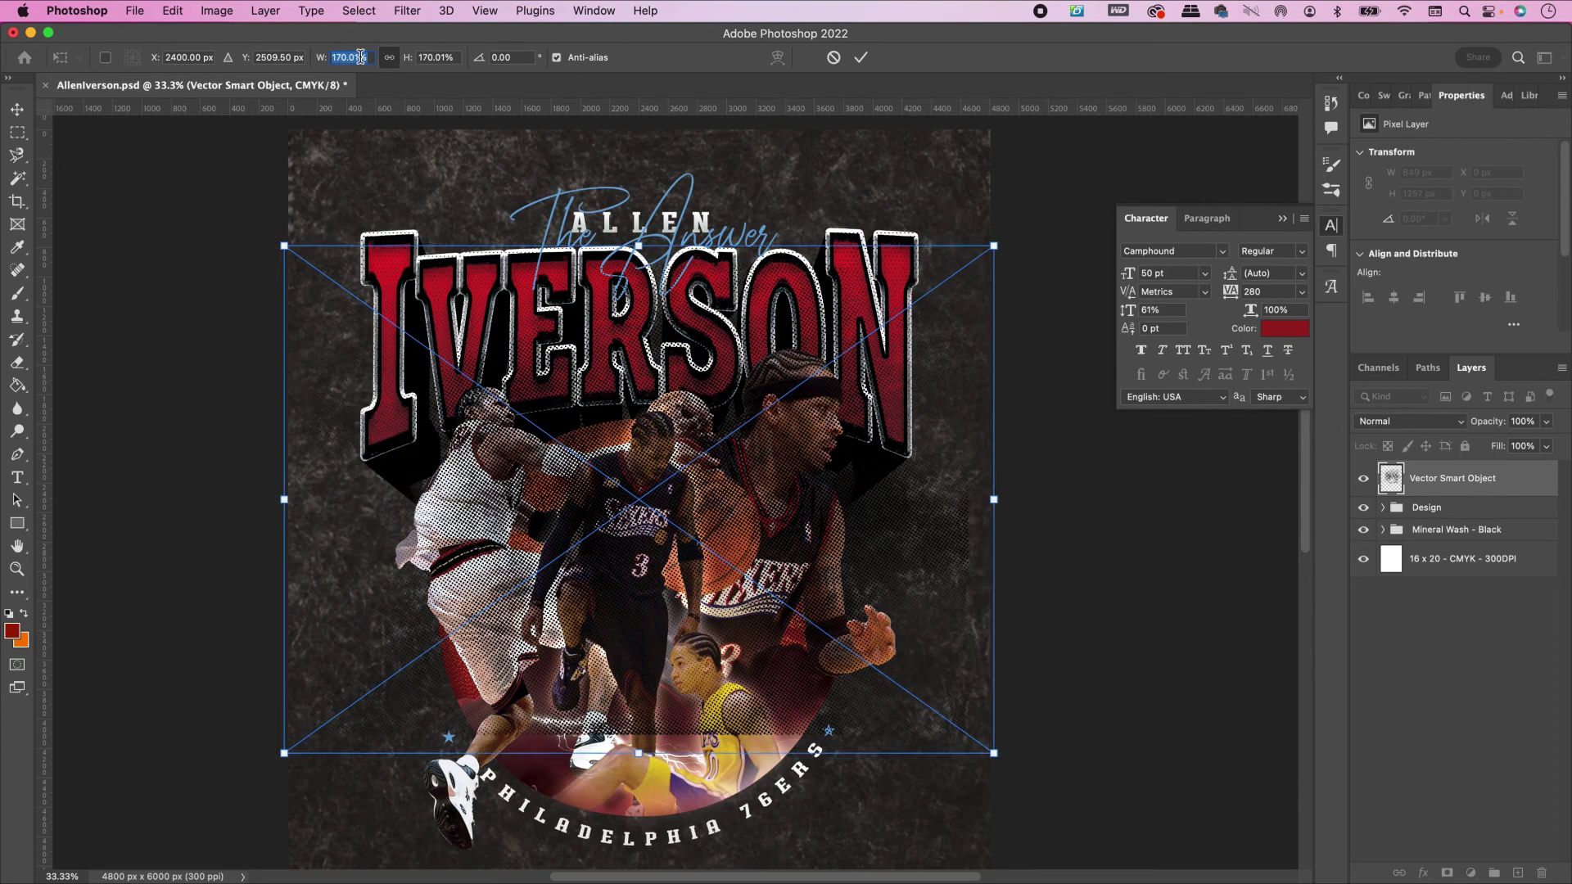
key(shift+Up)
key(shift+Up)
key(shift+Up)
key(shift+Up)
key(shift+Up)
key(shift+Up)
key(shift+Up)
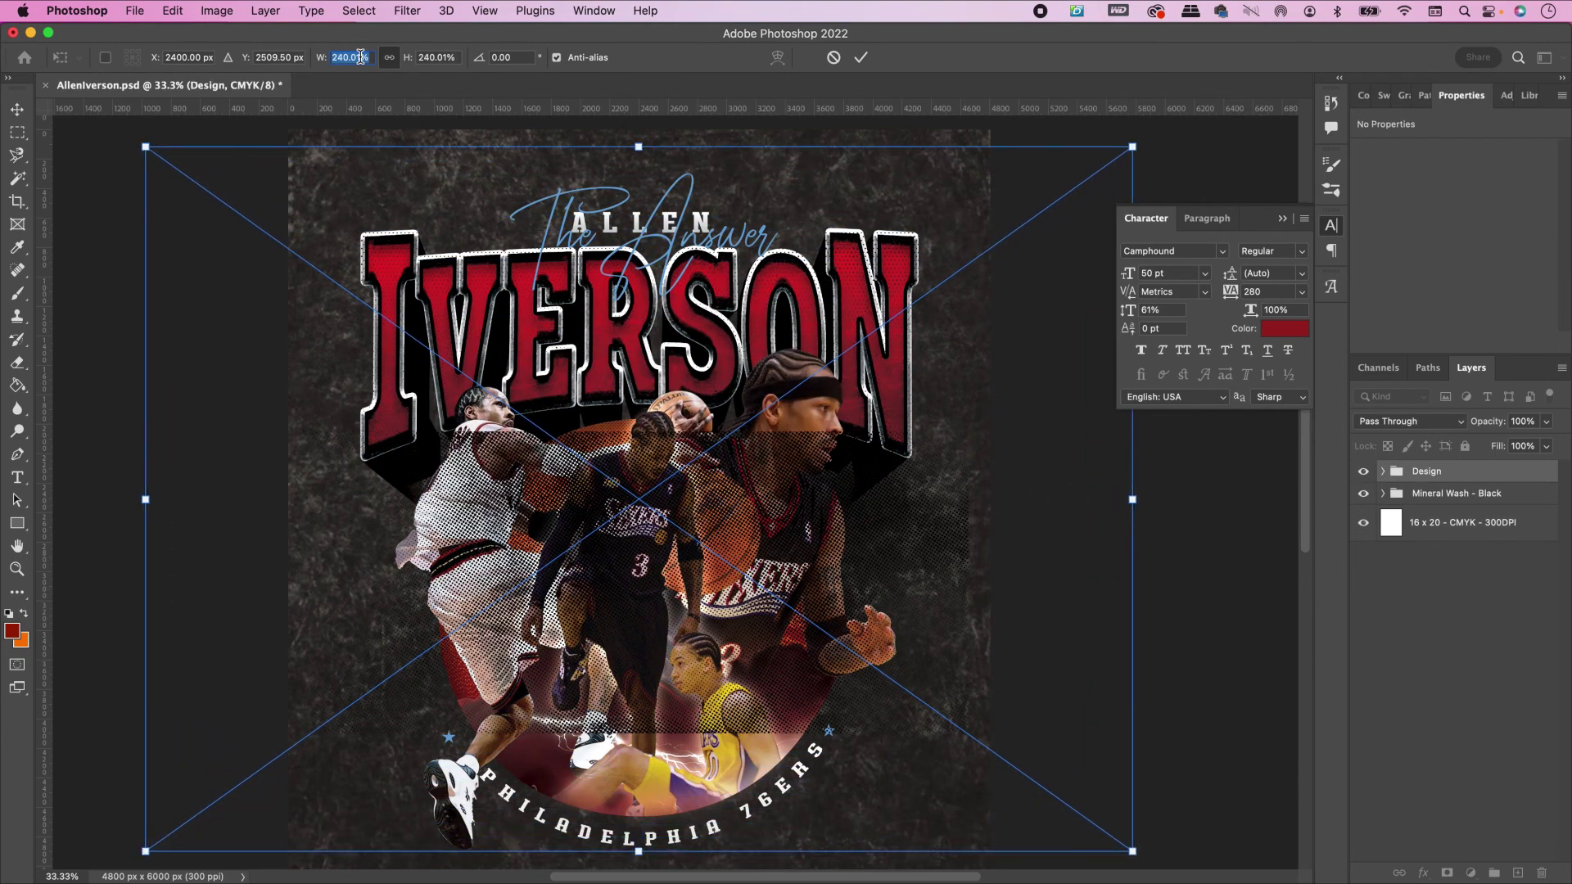
key(shift+Up)
key(shift+Up)
key(shift+Up)
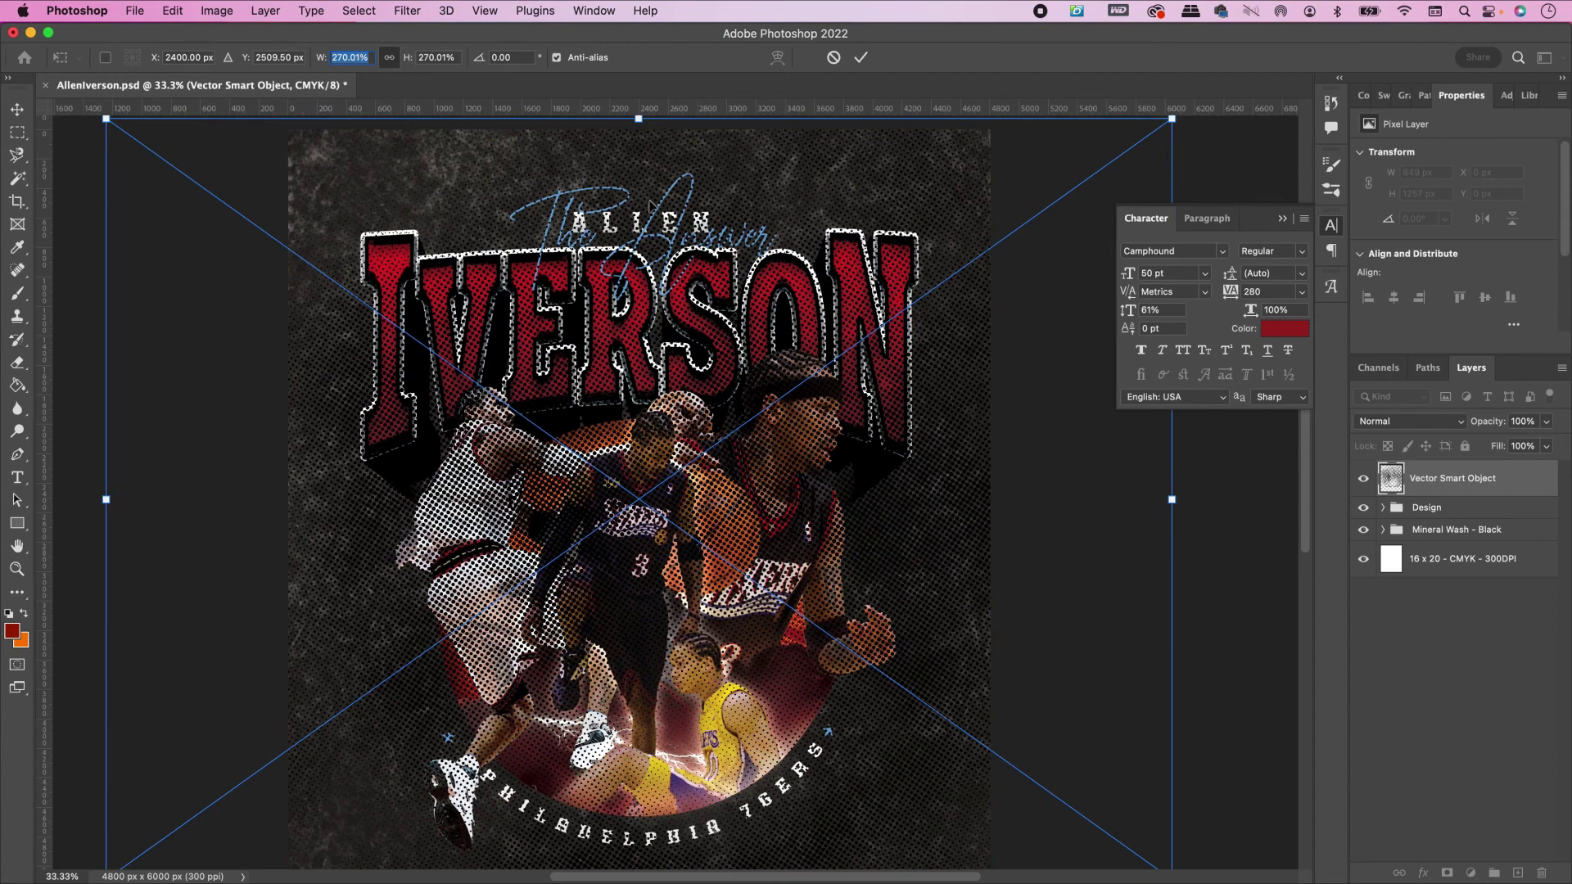
click(860, 58)
Step: Rename the halftone layer as Distressed Halftone and clip it to the Design group
double_click(1444, 482)
text(Dis)
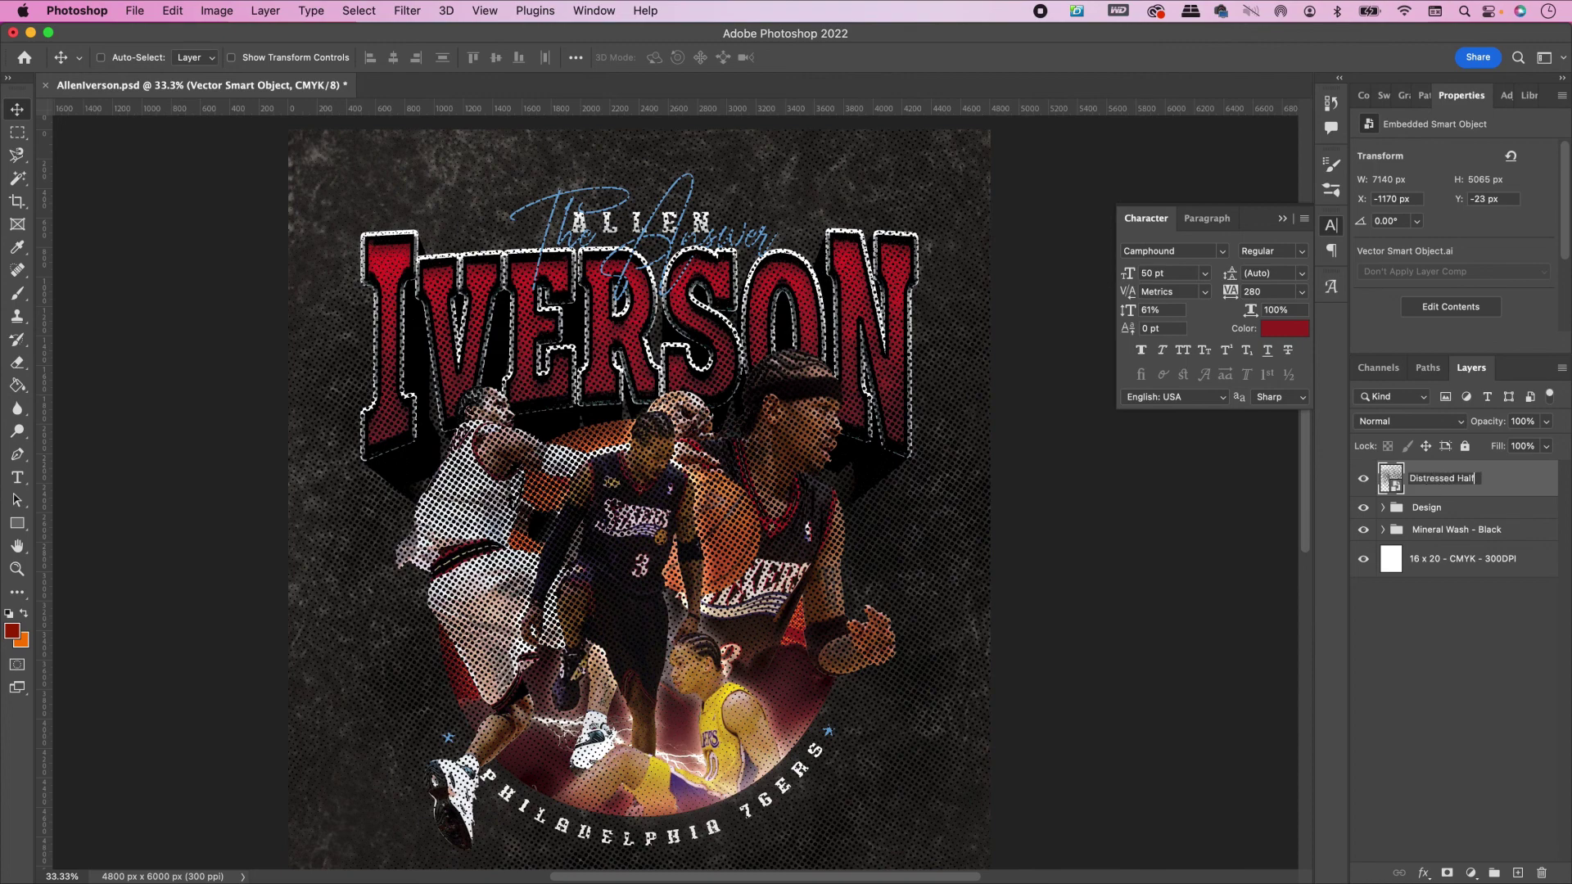
text(tressed Halftone)
key(Return)
right_click(1473, 489)
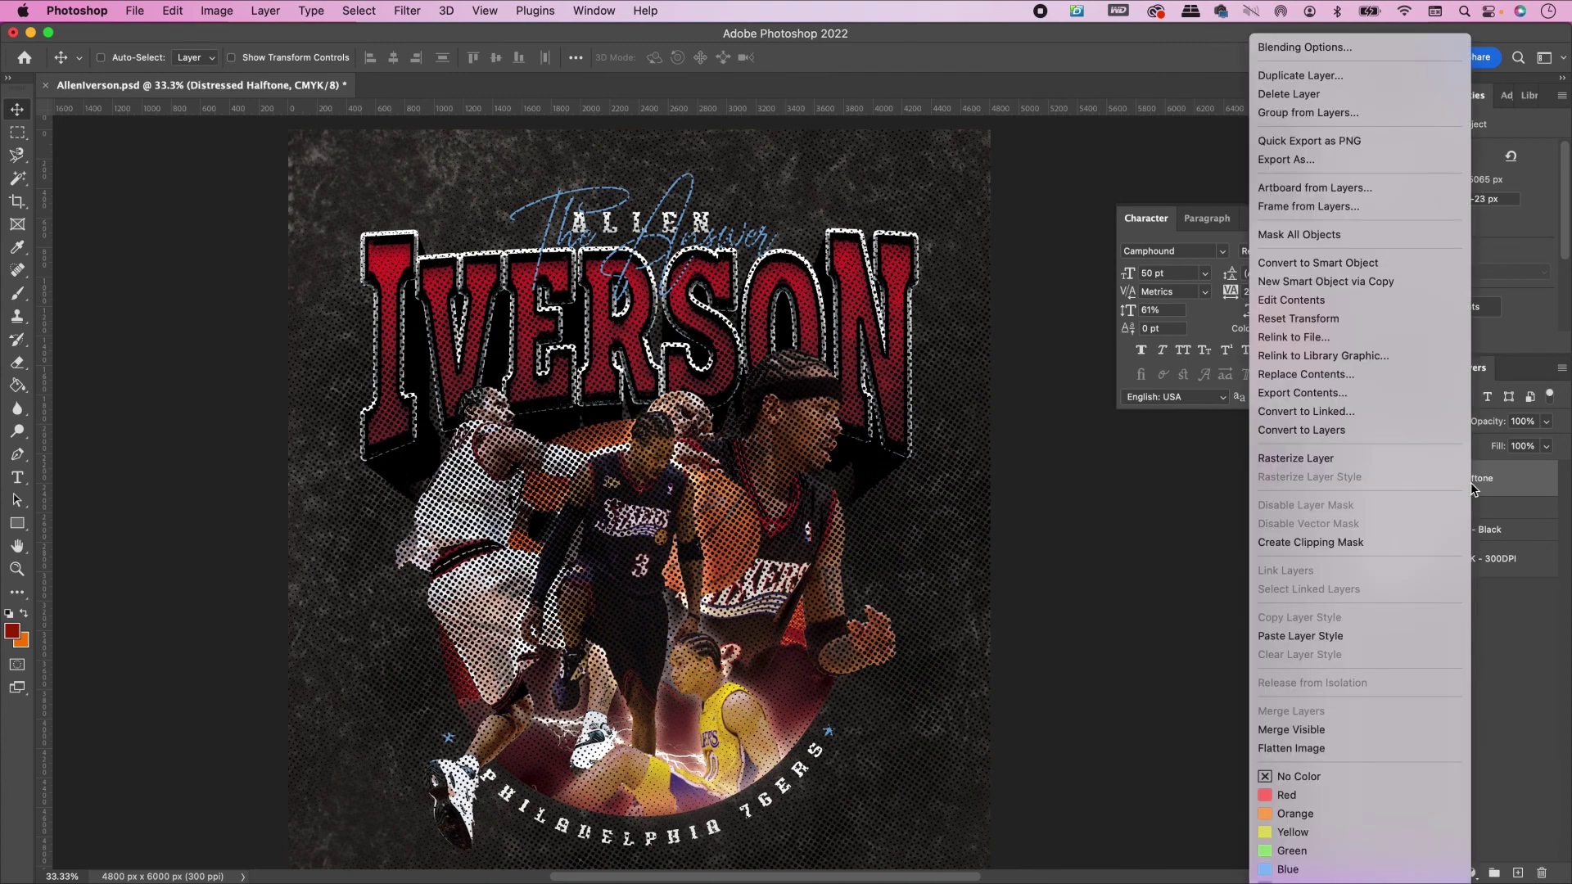
click(1310, 542)
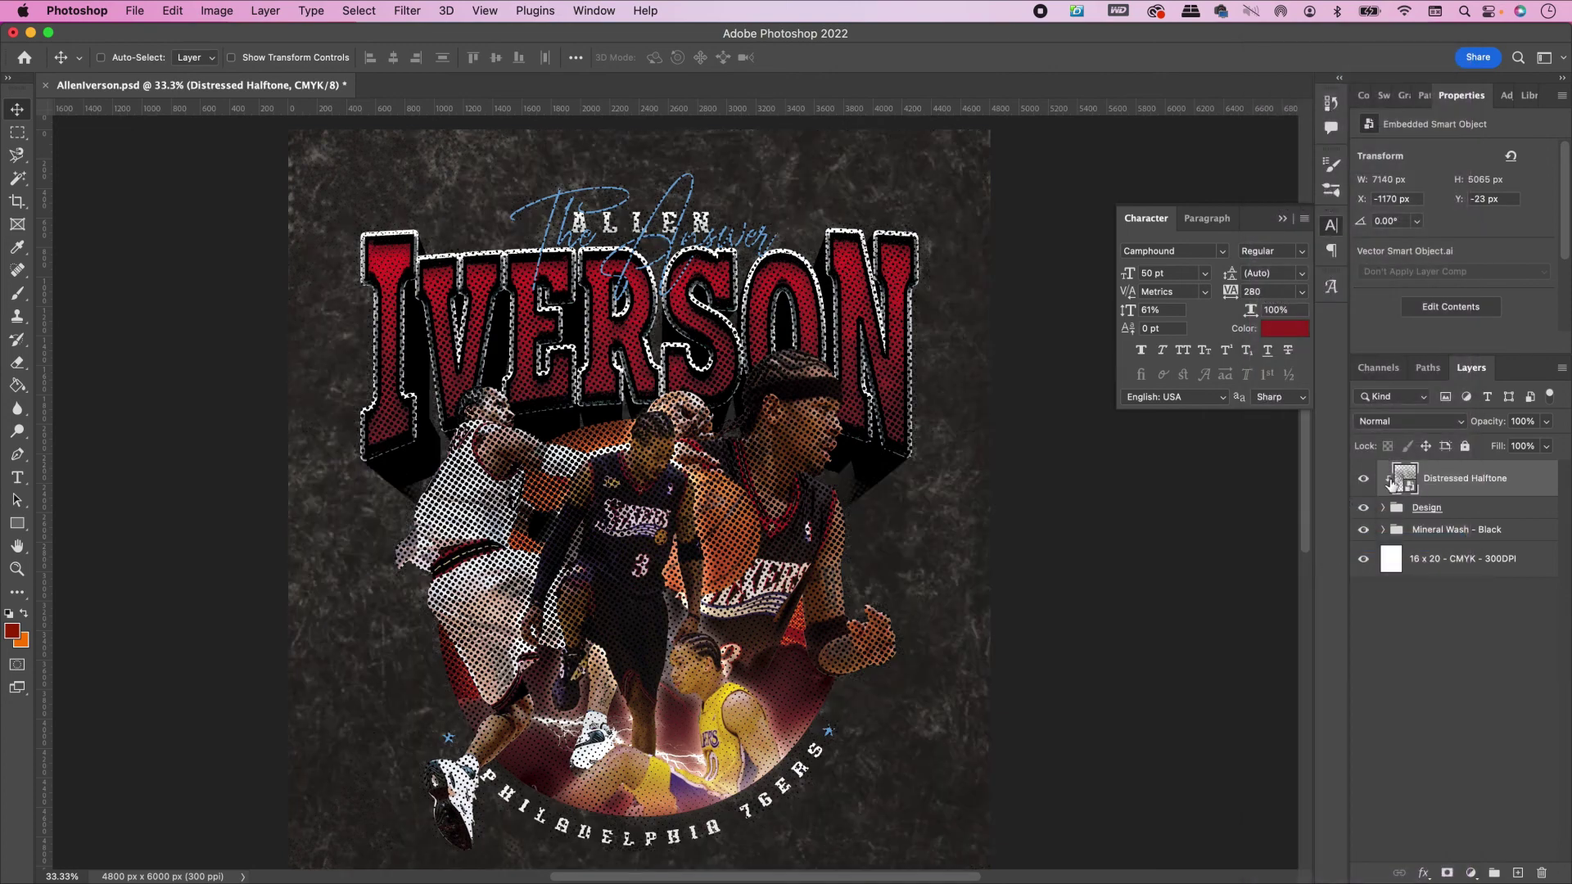
Step: Set the Distressed Halftone layer's blend mode to Multiply and its opacity to 12%
click(1385, 423)
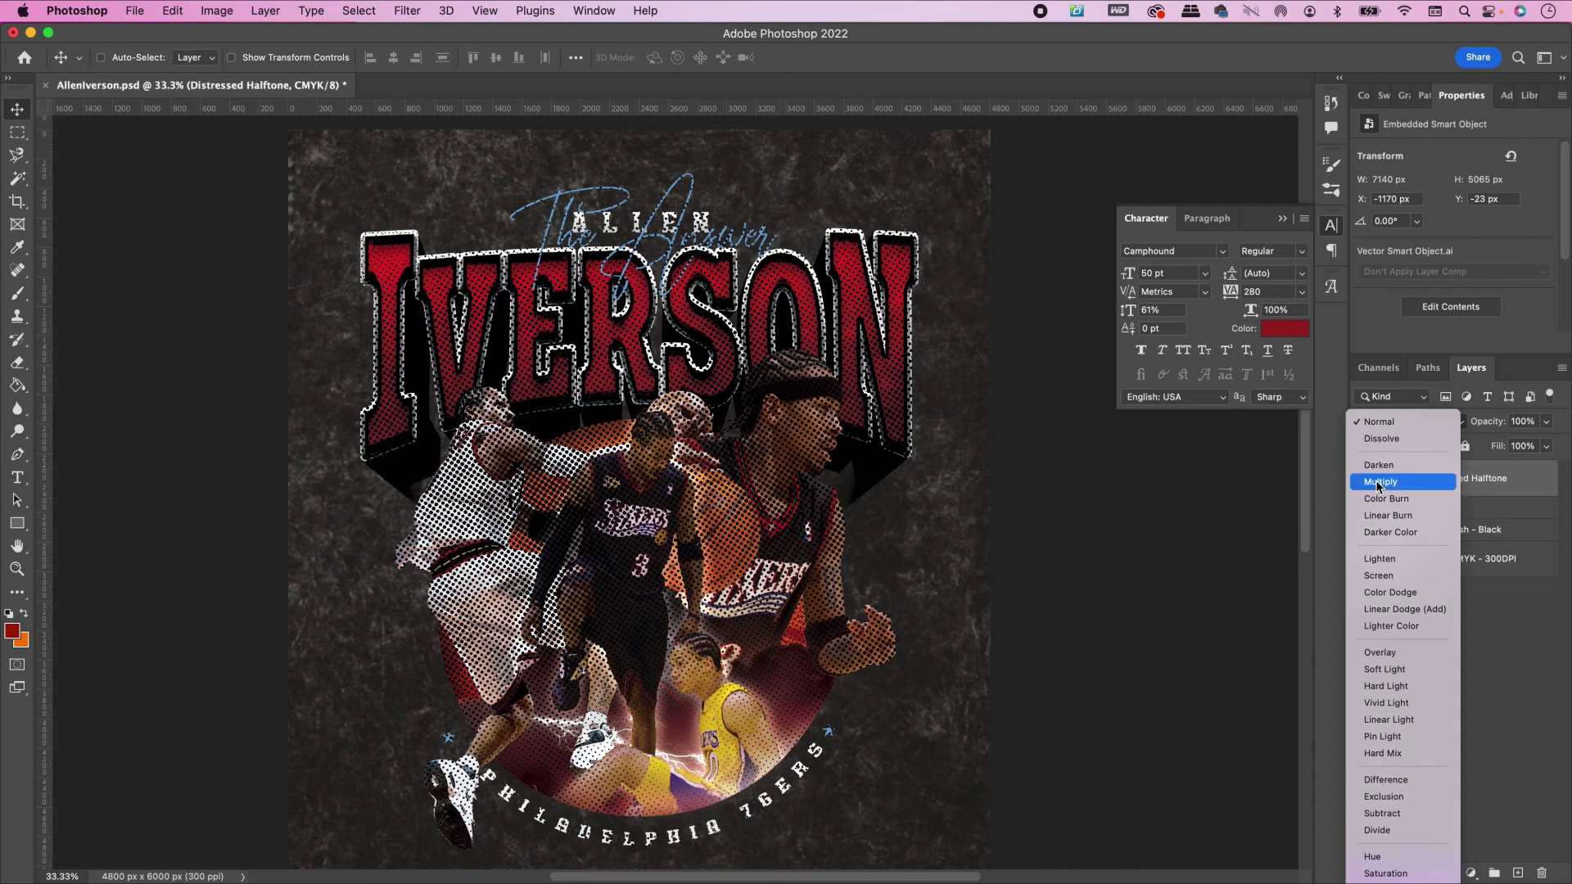
click(1381, 484)
click(1522, 421)
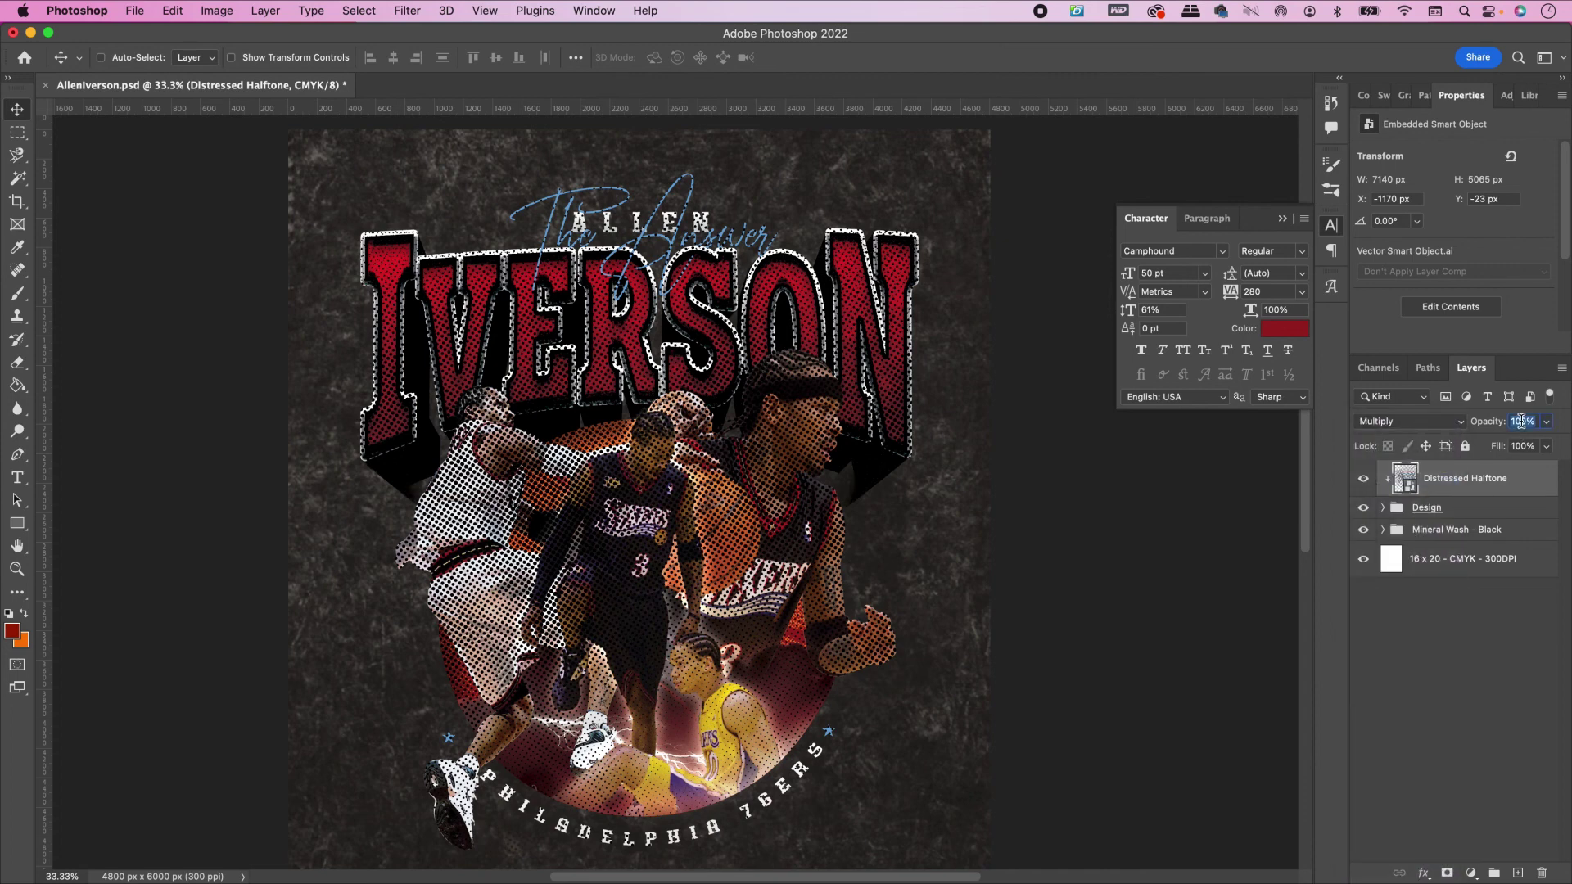
text(12)
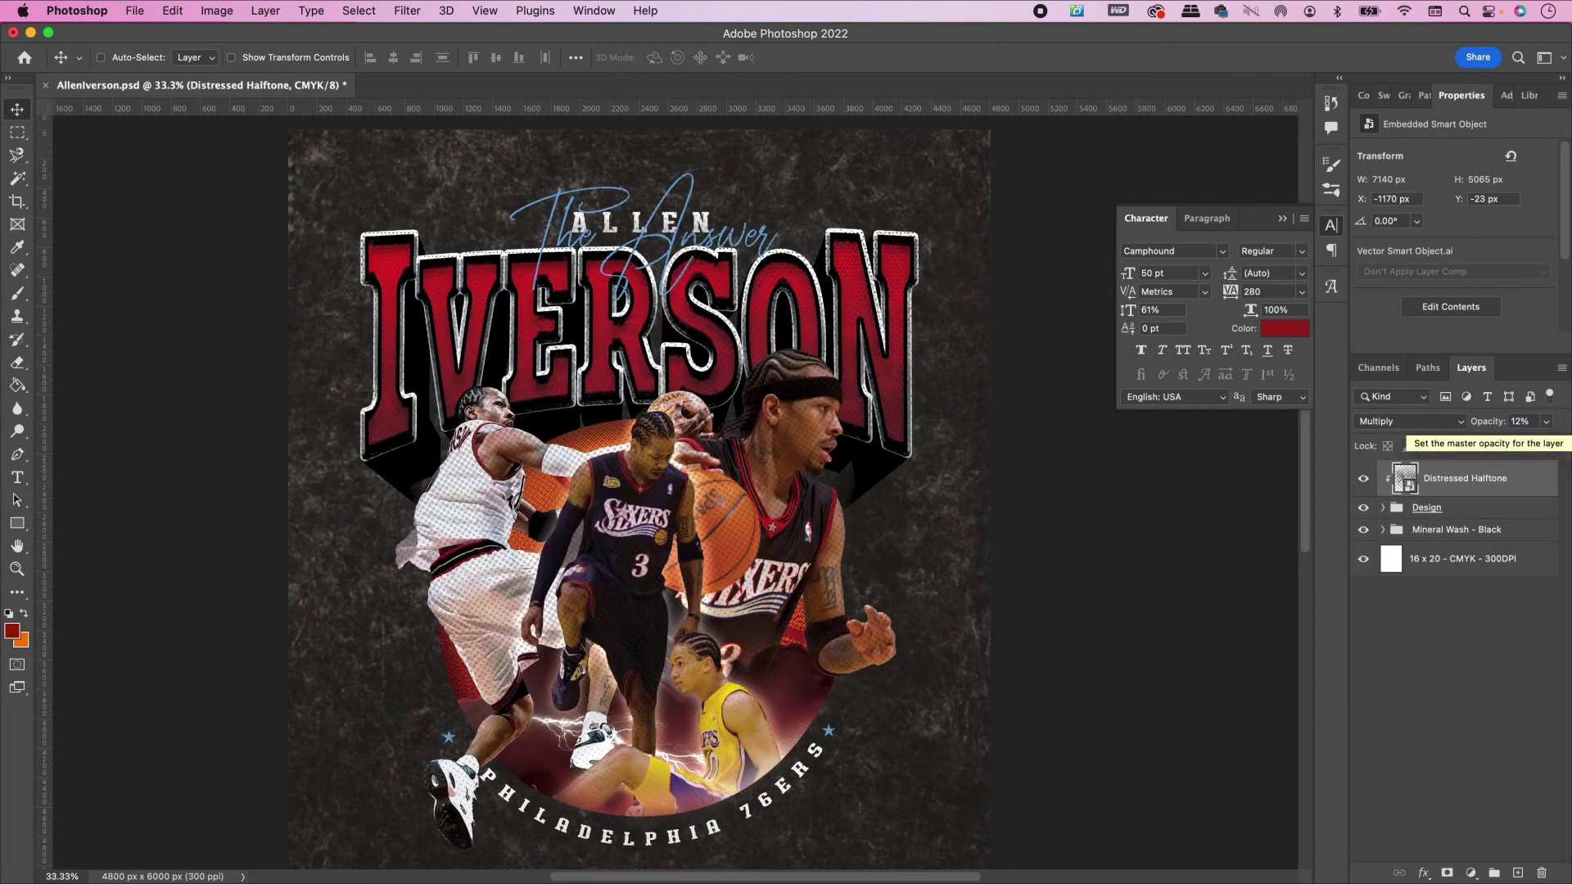
click(1282, 221)
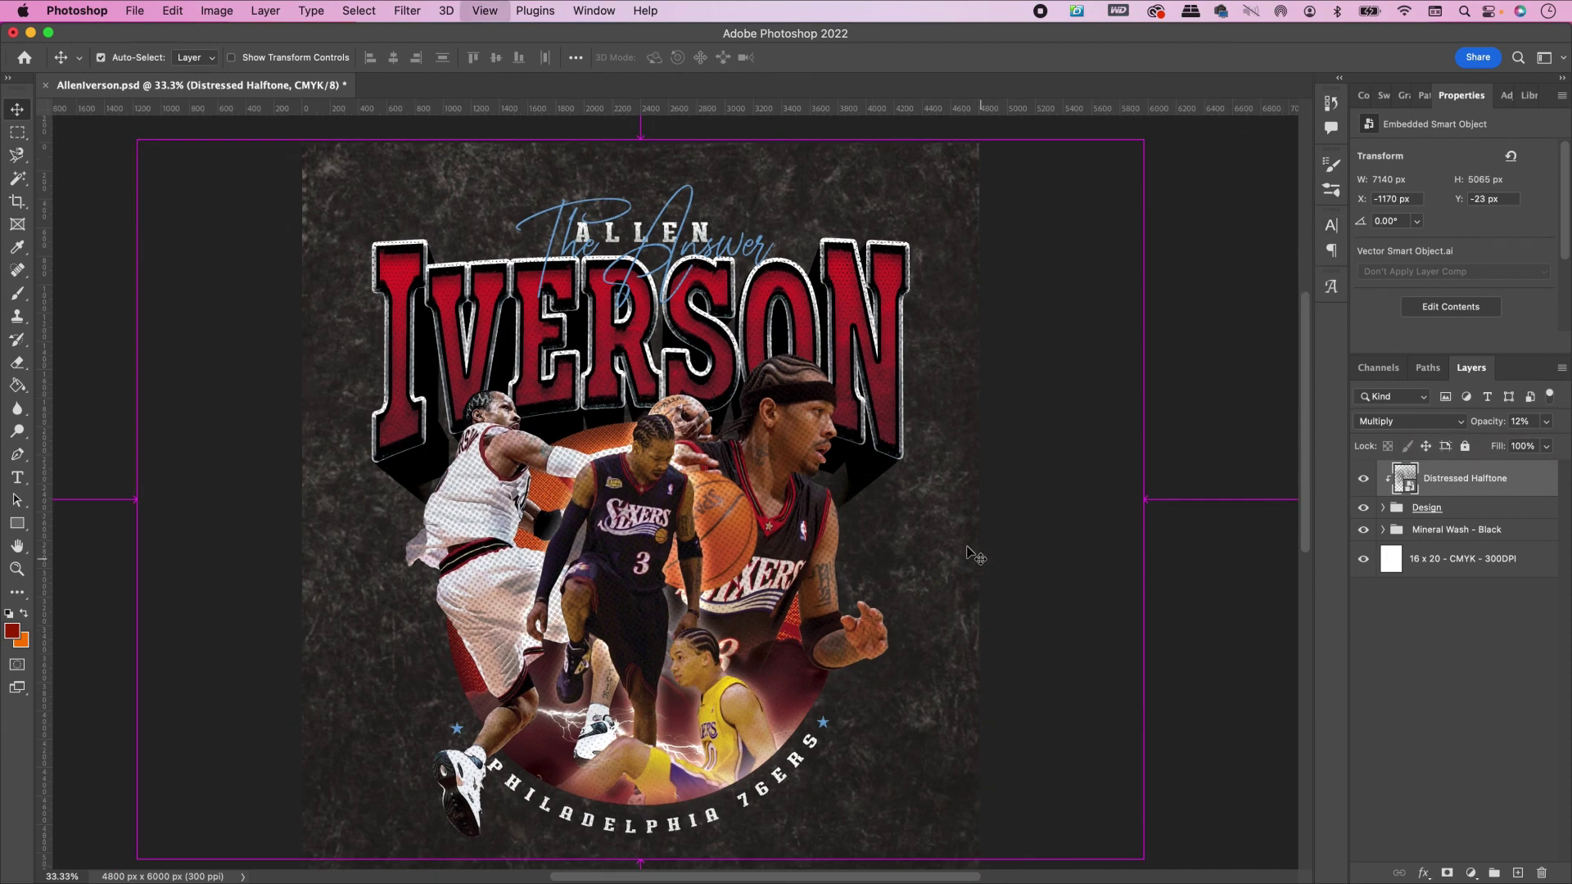
key(super+minus)
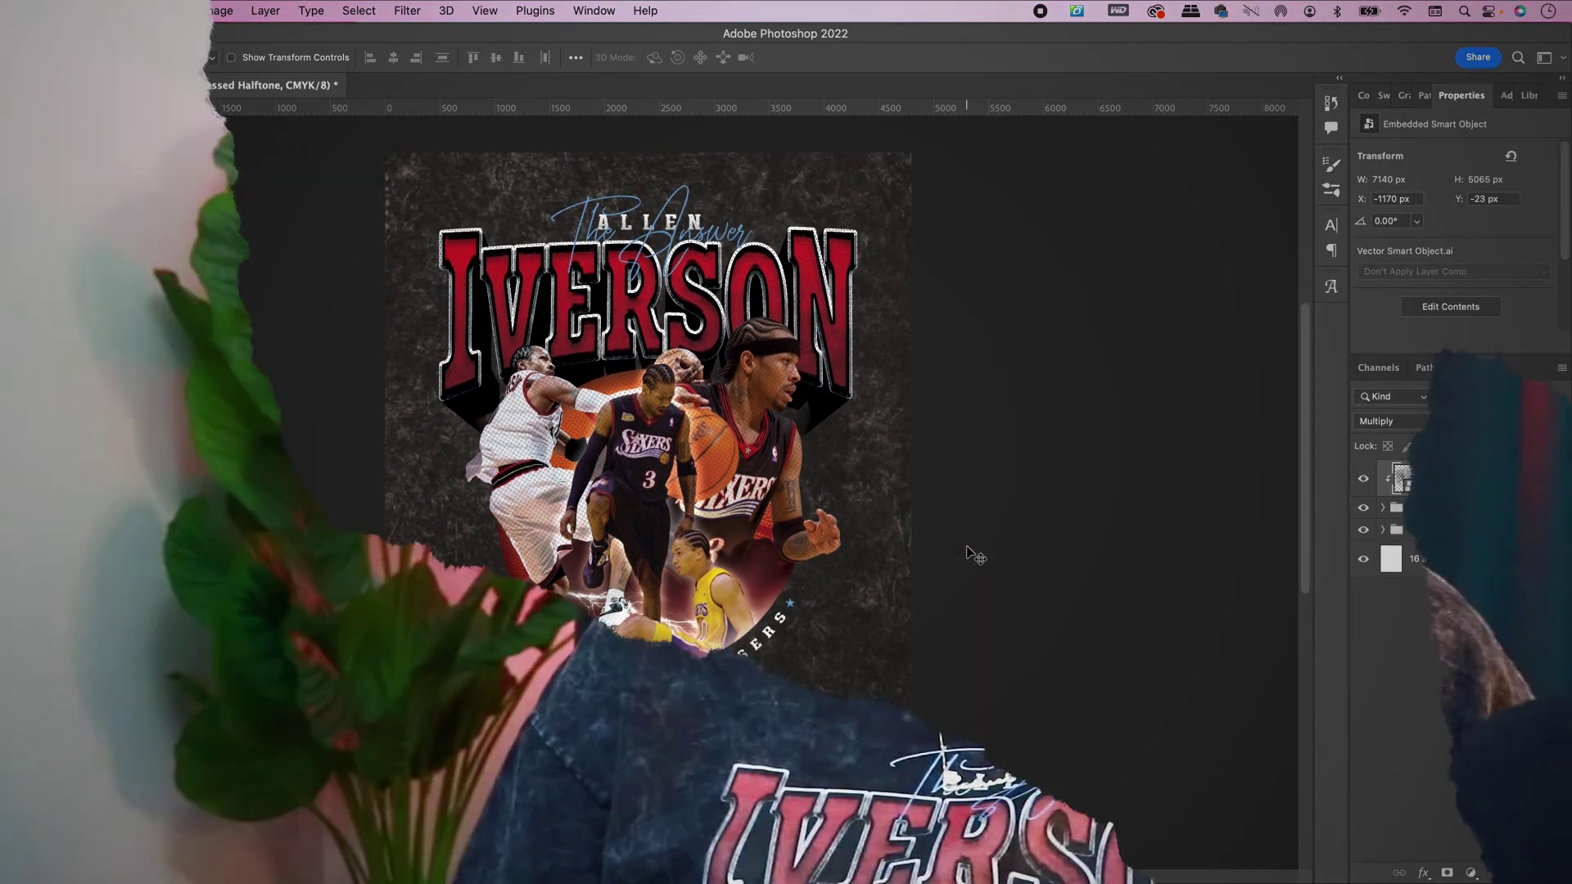